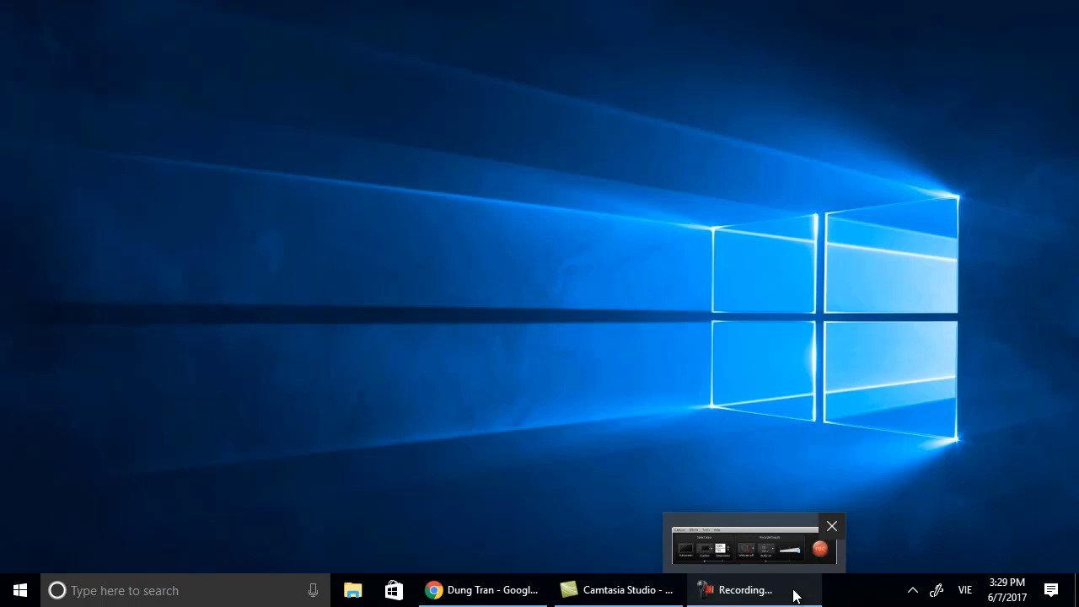
# Close the Facebook tab in Chrome and load the Lowe's home page at lowes.com.
pyautogui.click(494, 588)
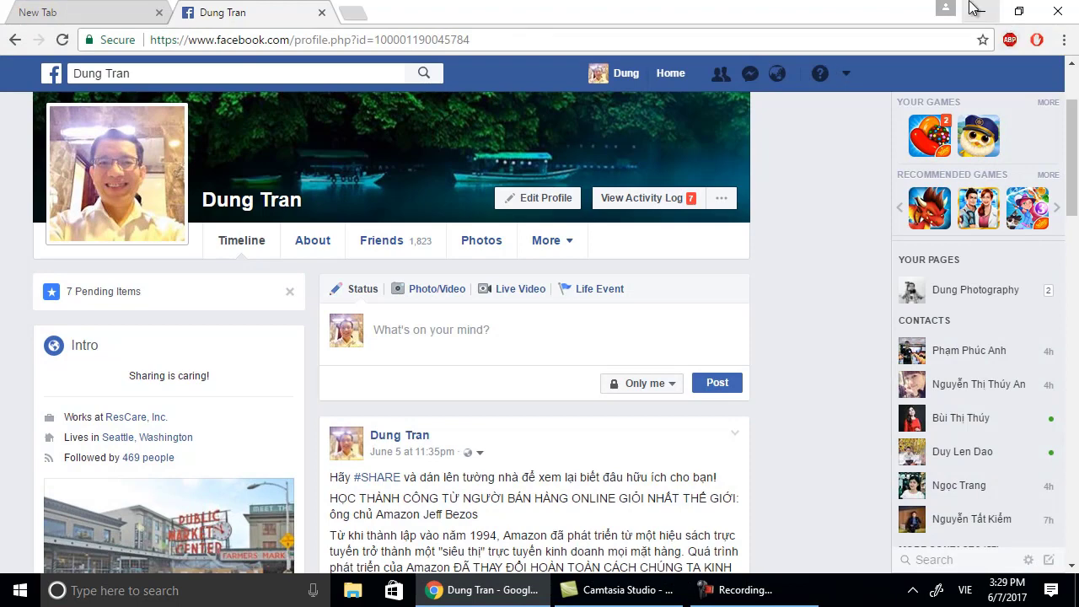
pyautogui.click(321, 13)
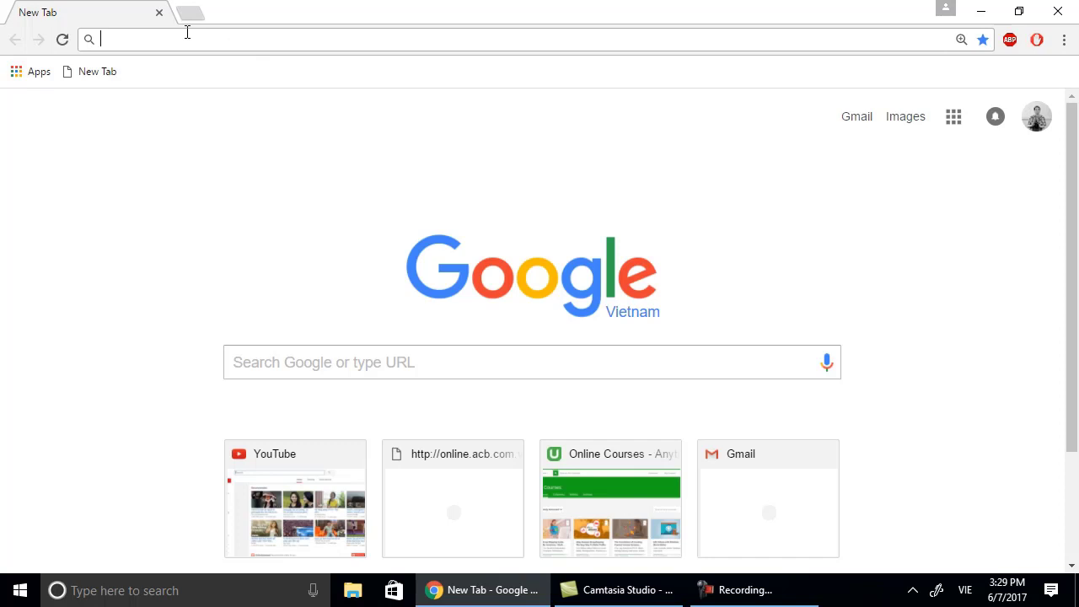
pyautogui.write('lo')
pyautogui.press('Return')
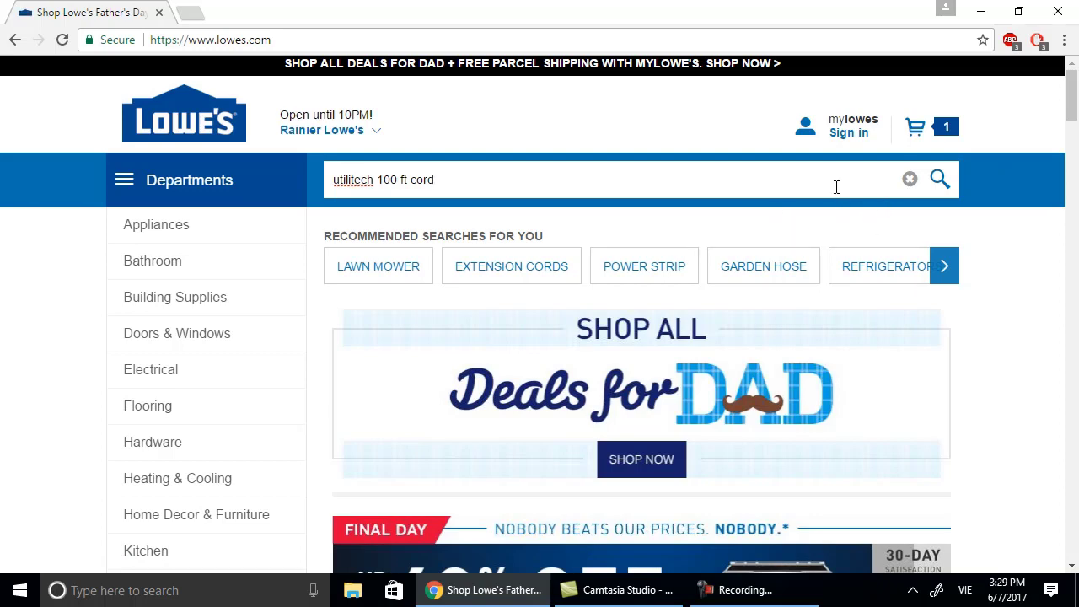
# Search Lowe's for 'utilitech 100 ft cord' and open the yellow 15-Amp 12-Gauge cord's page ($89.97).
pyautogui.press('Return')
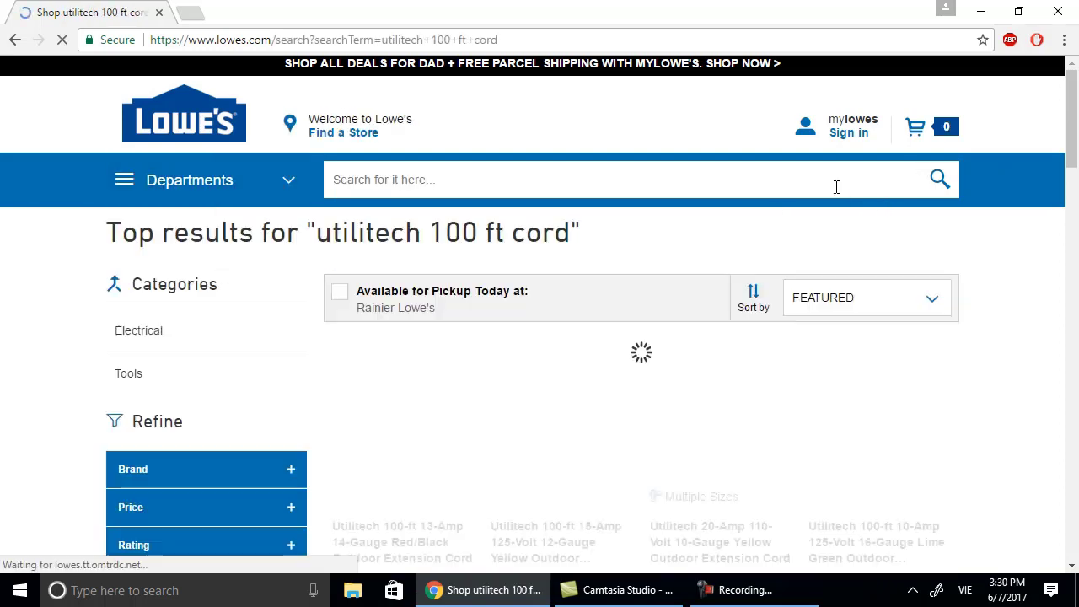
pyautogui.scroll(-2, 600, 468)
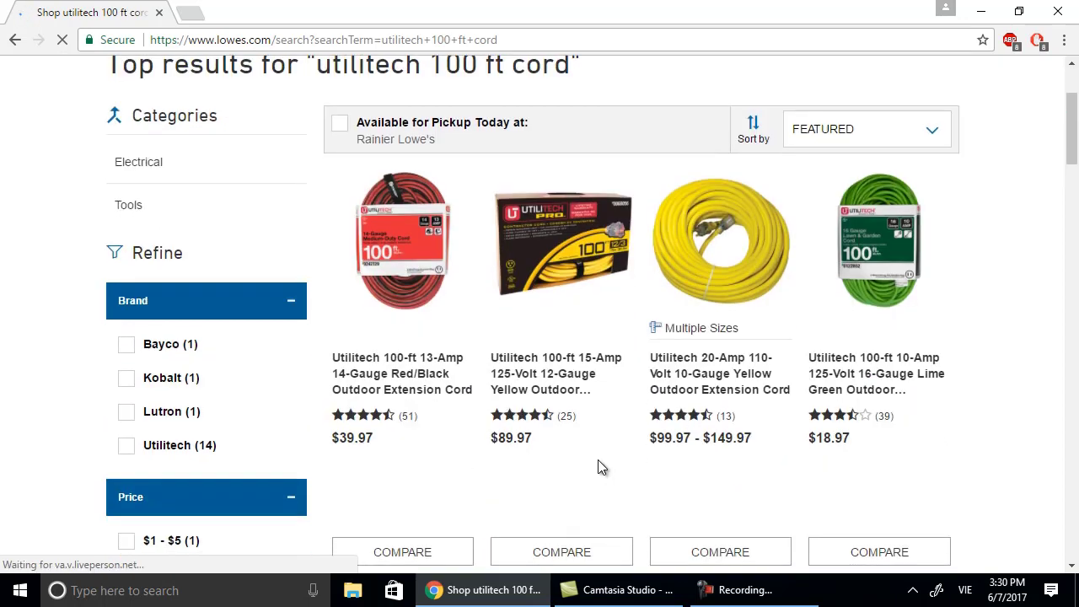
pyautogui.click(553, 386)
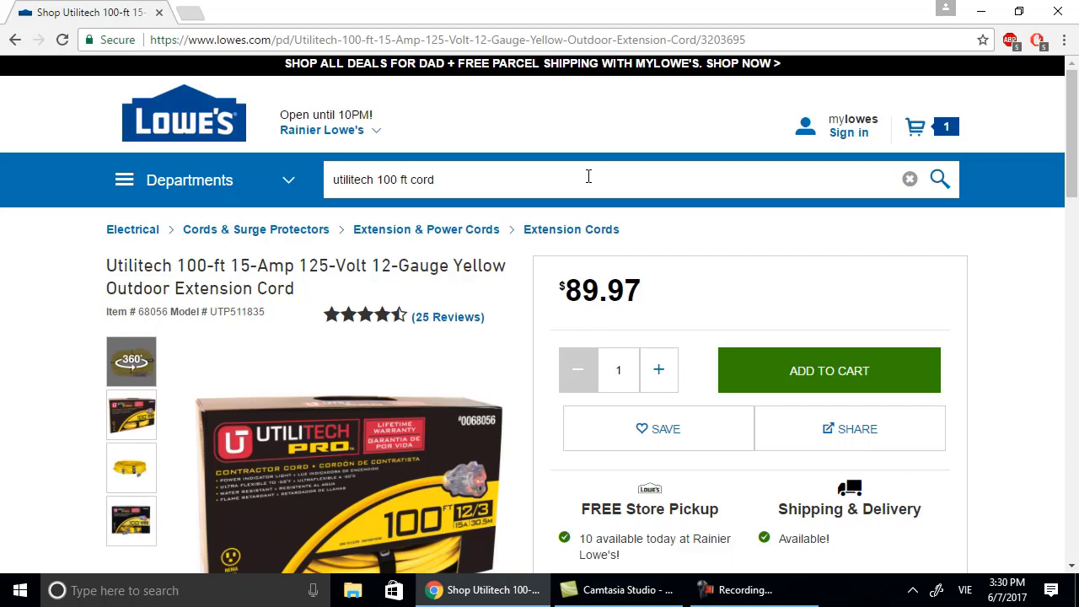
pyautogui.scroll(-1, 547, 282)
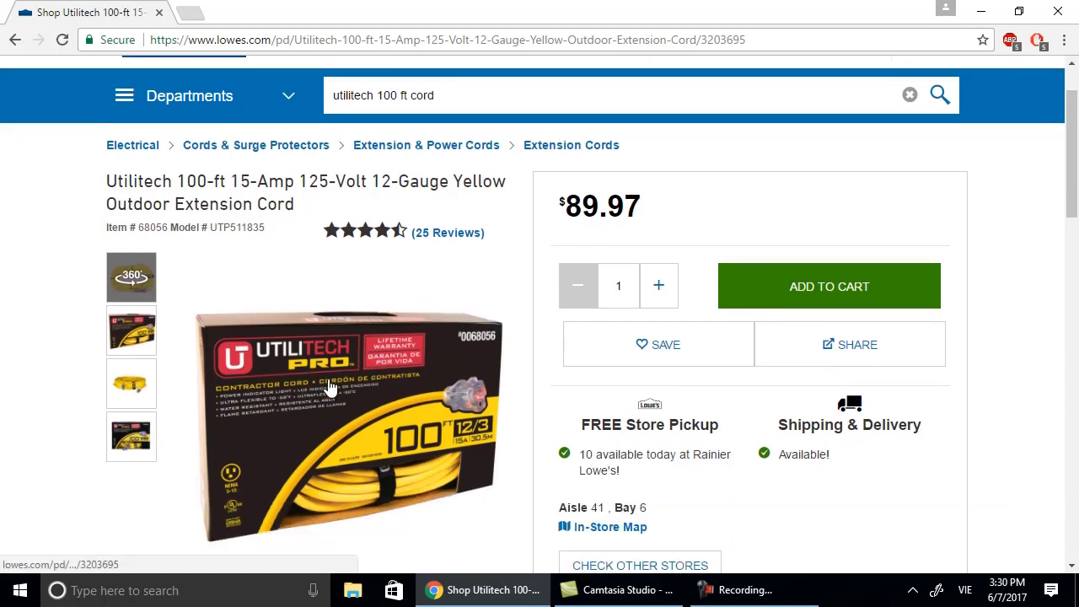
pyautogui.scroll(-1, 497, 362)
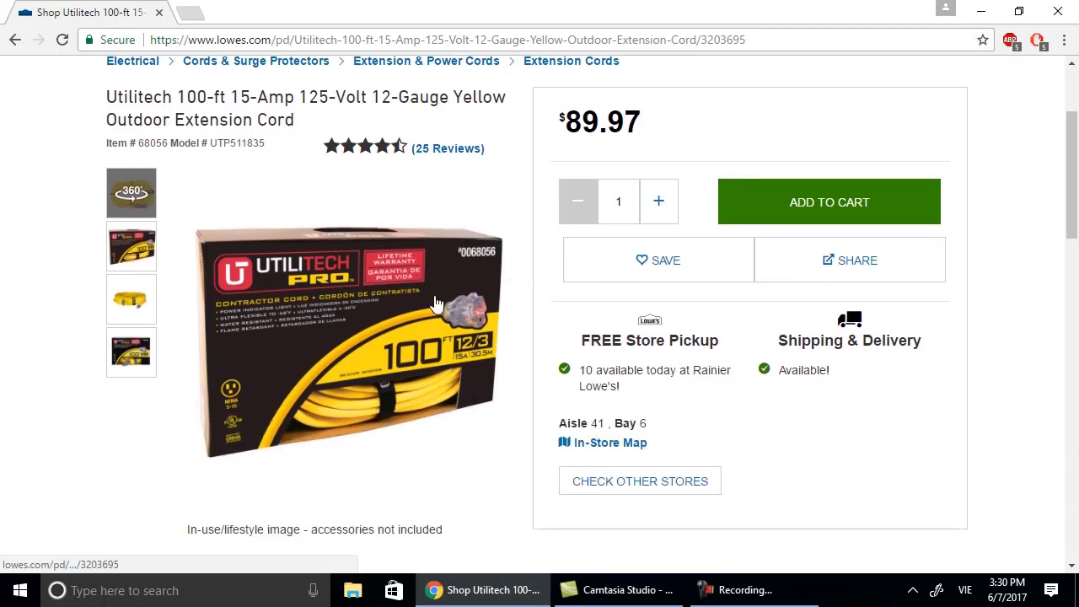
pyautogui.click(190, 12)
# Reach ebay.com through a Google search and open the My eBay Selling overview.
pyautogui.write('eb')
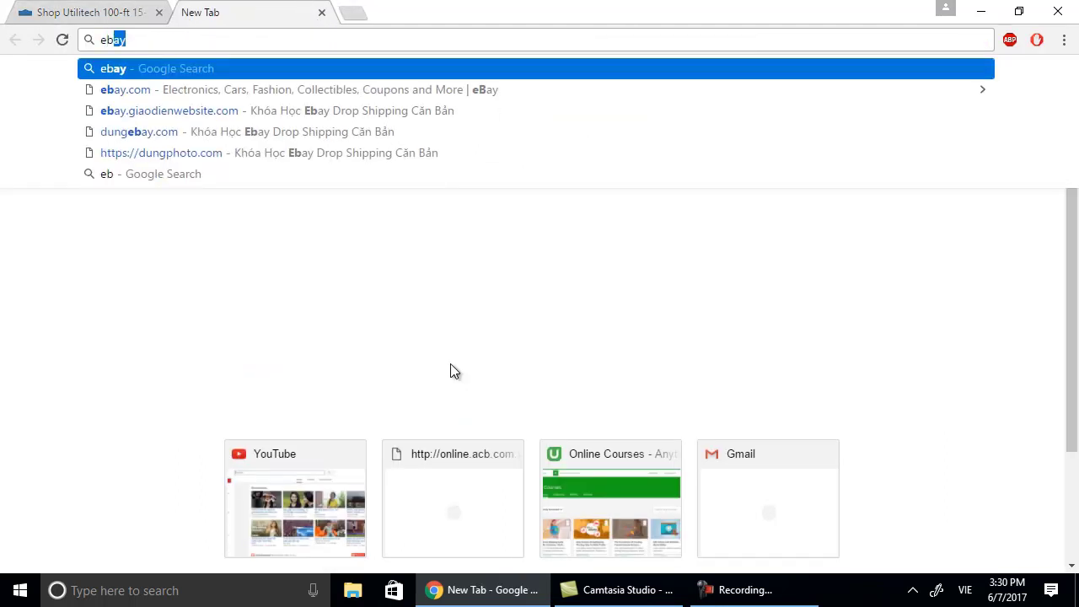
pyautogui.press('Return')
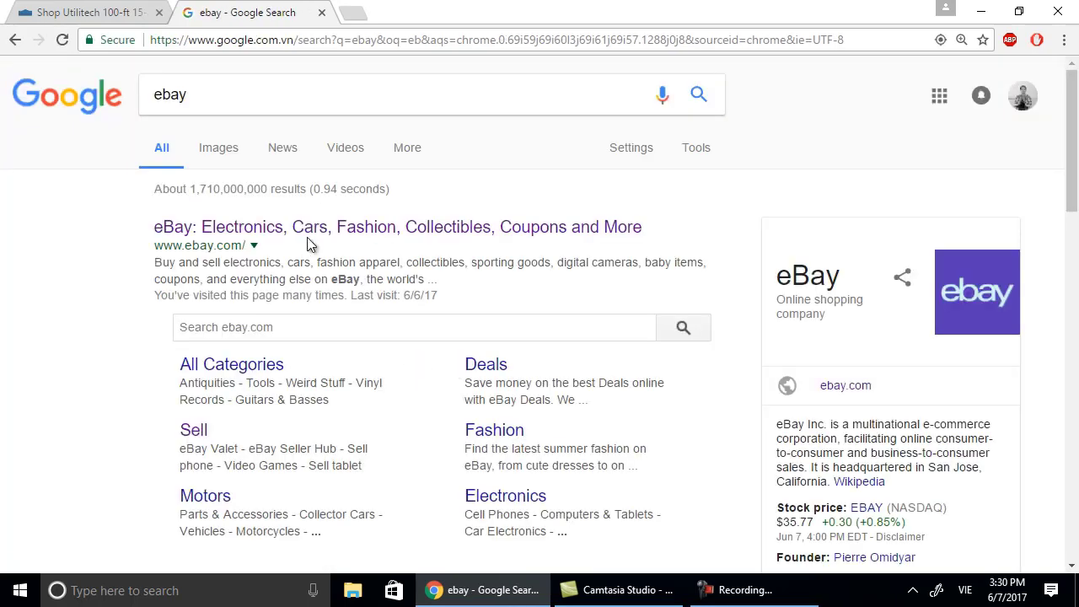
pyautogui.click(313, 236)
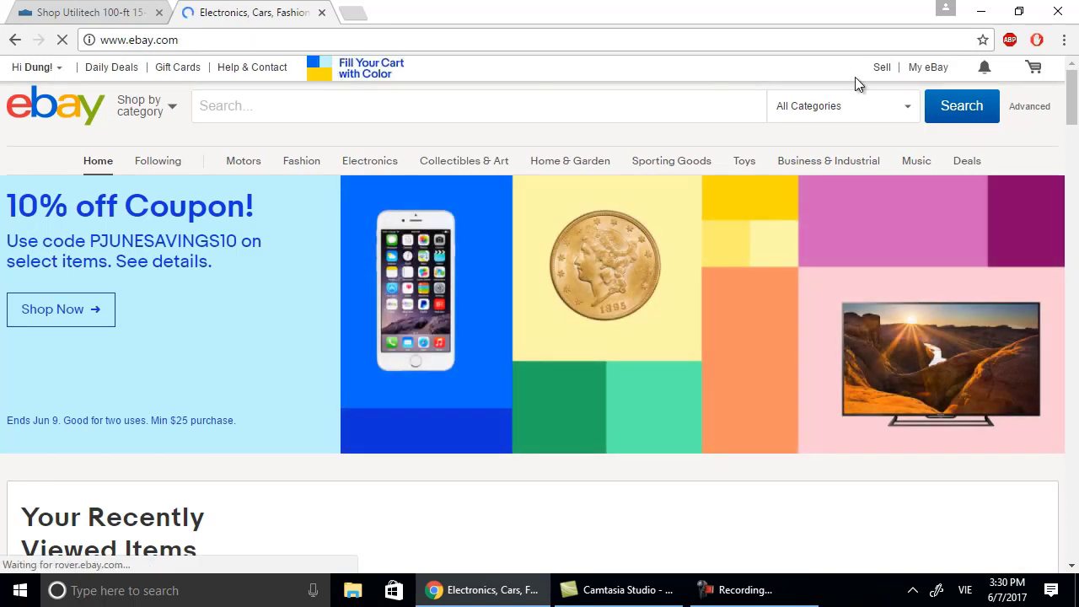
pyautogui.moveTo(926, 72)
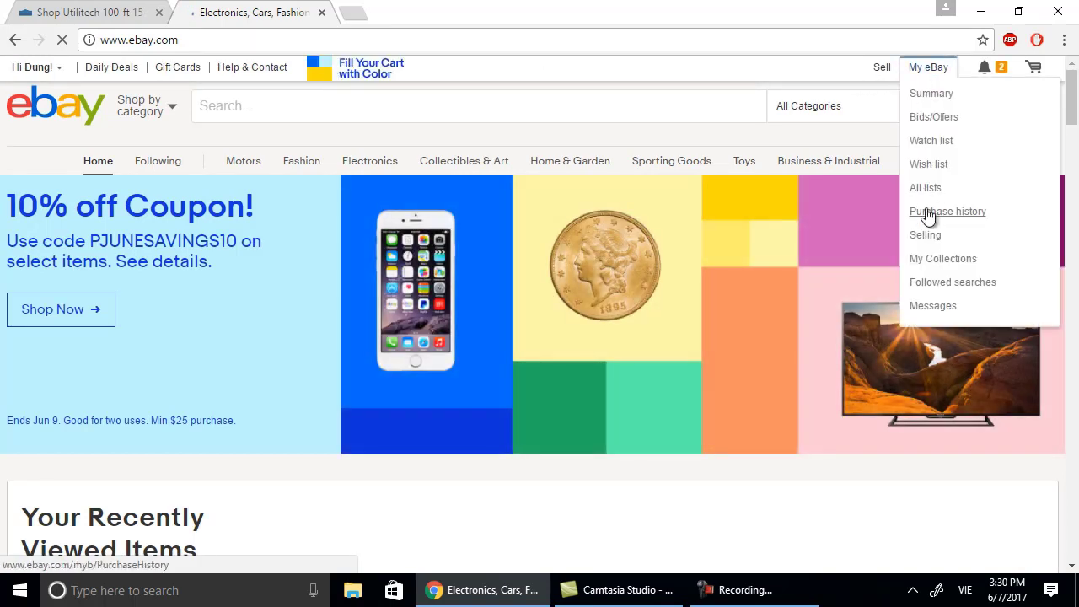
pyautogui.click(927, 236)
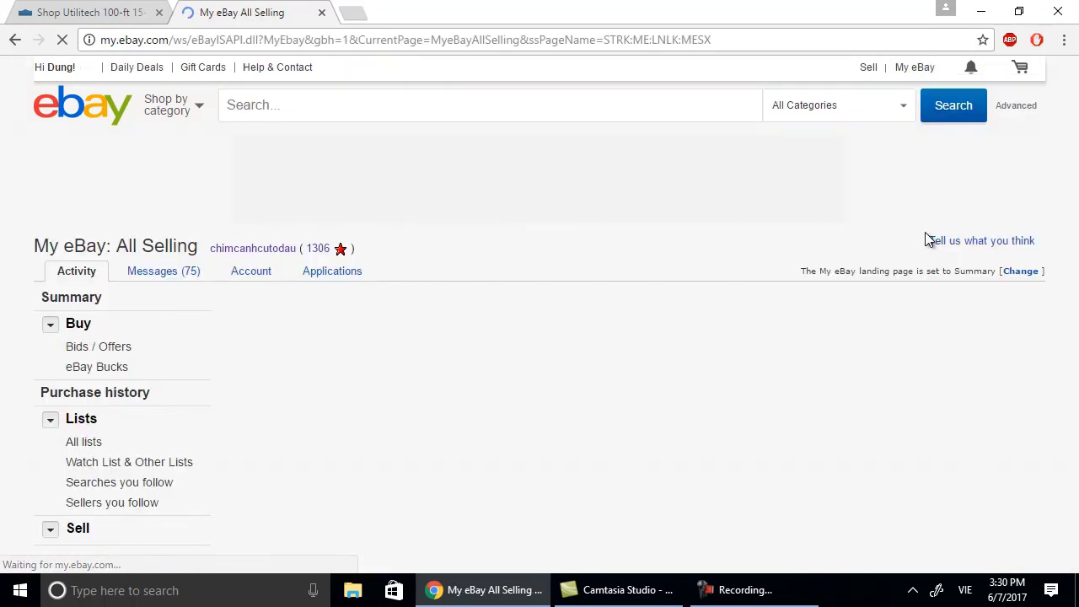
# Start a new listing with Sell an item and sign in to the eBay account.
pyautogui.scroll(-3, 178, 490)
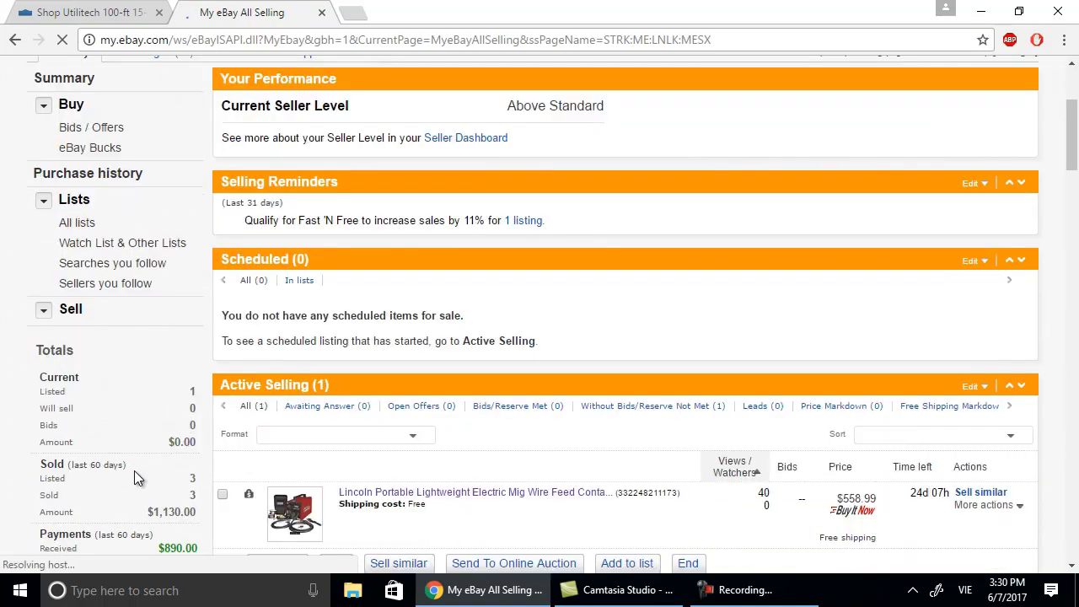
pyautogui.scroll(-1, 135, 471)
pyautogui.scroll(-3, 135, 470)
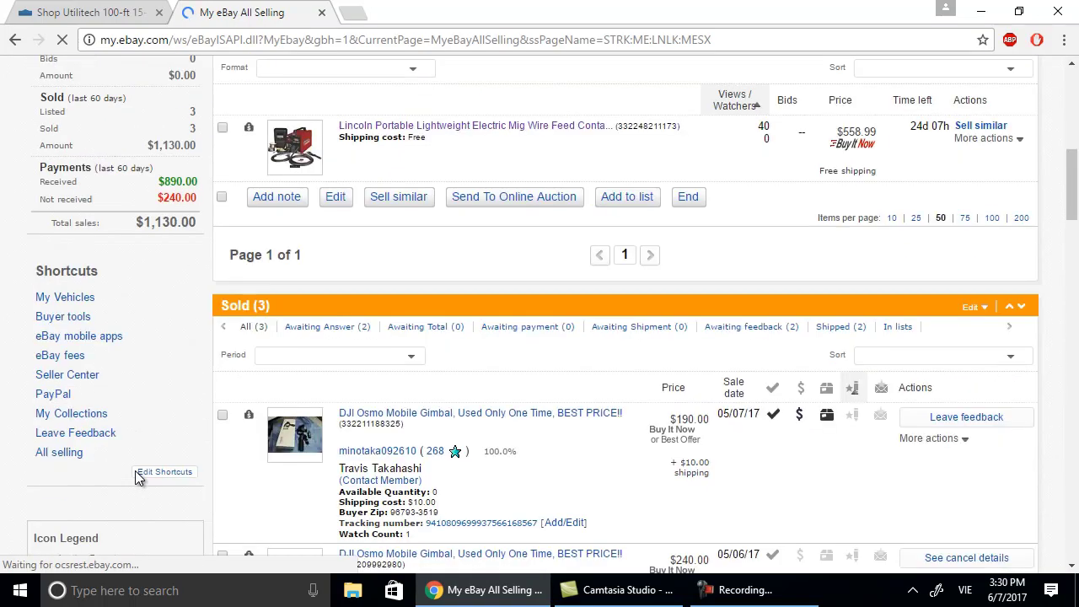
pyautogui.scroll(7, 139, 477)
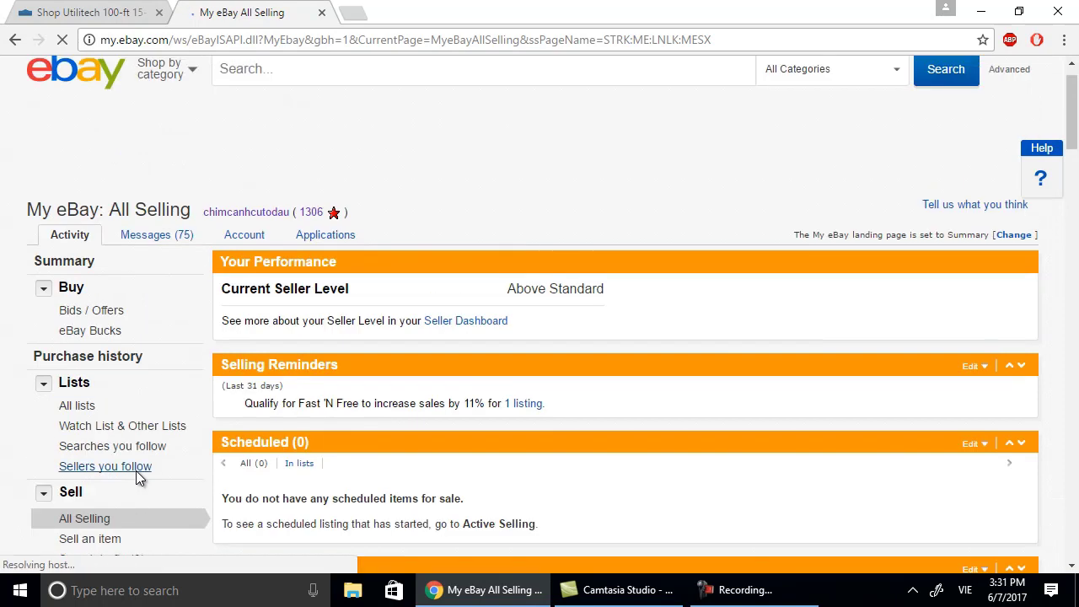
pyautogui.scroll(-2, 738, 148)
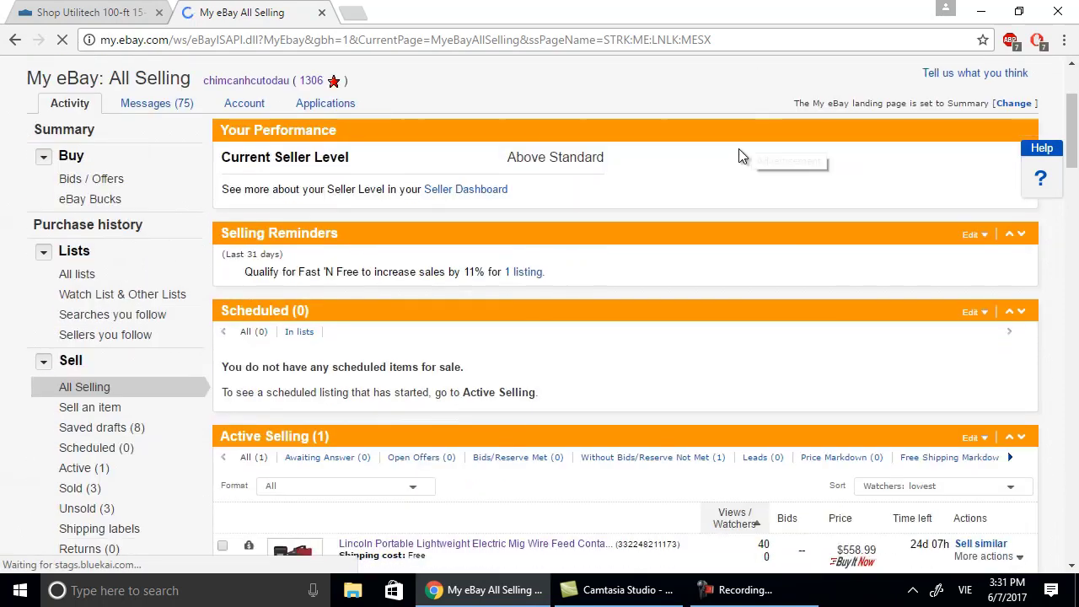
pyautogui.scroll(-2, 738, 150)
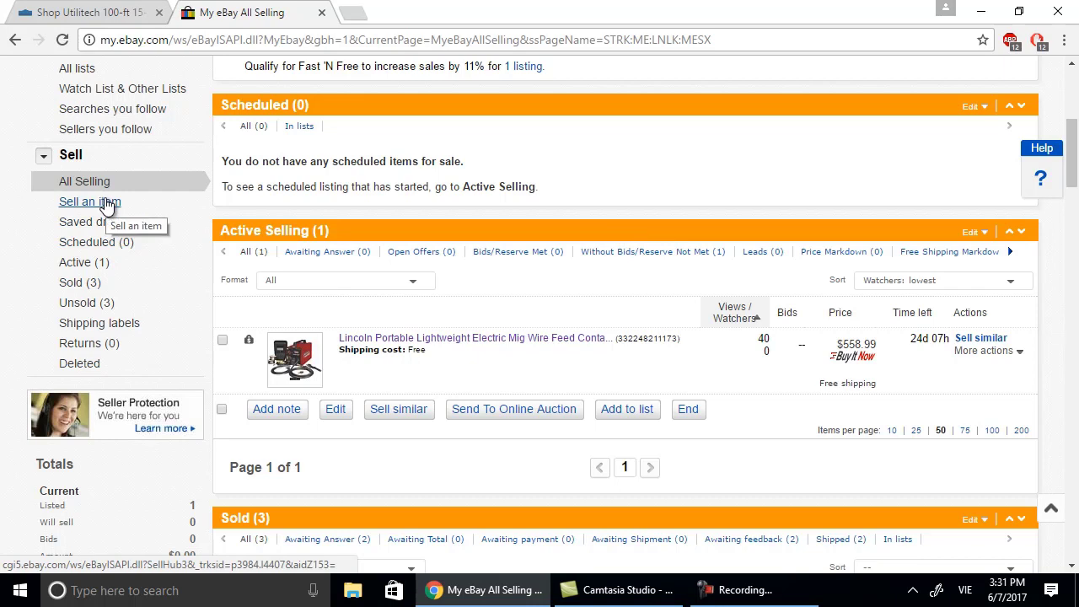
pyautogui.click(107, 204)
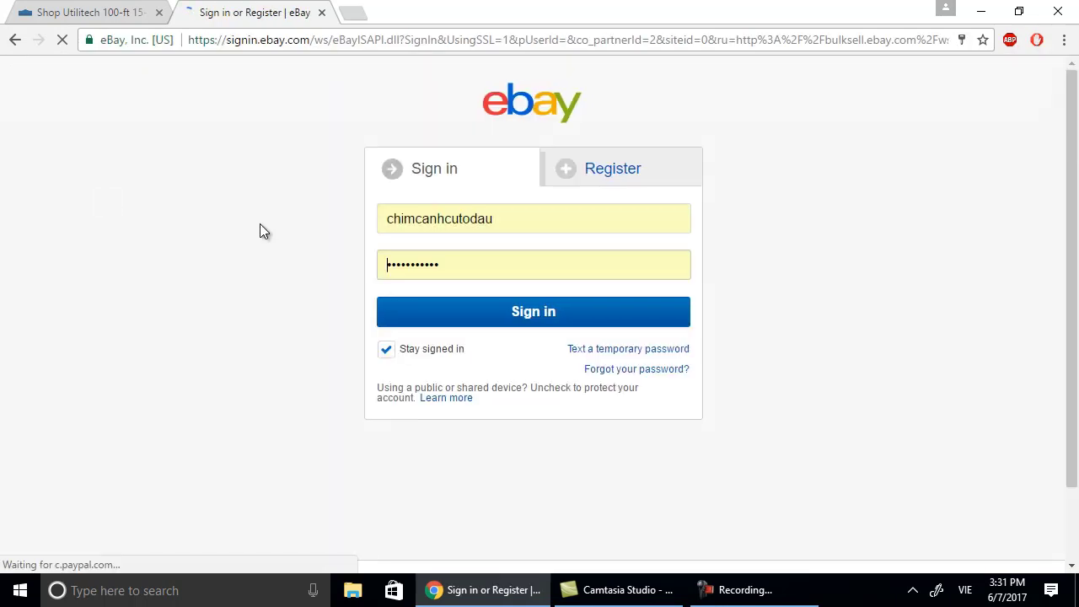
pyautogui.click(483, 323)
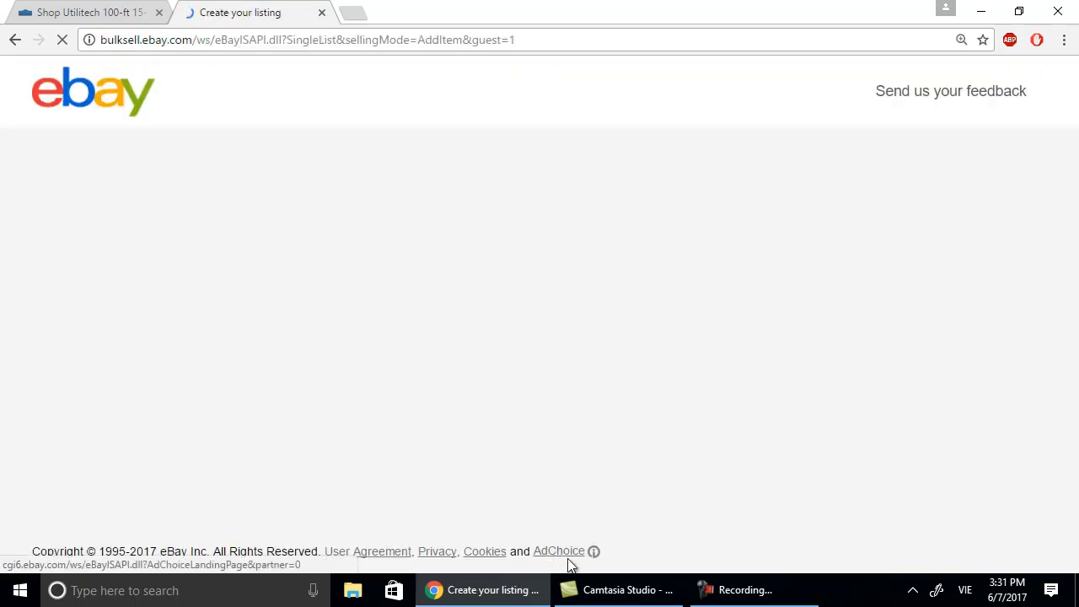
pyautogui.moveTo(485, 590)
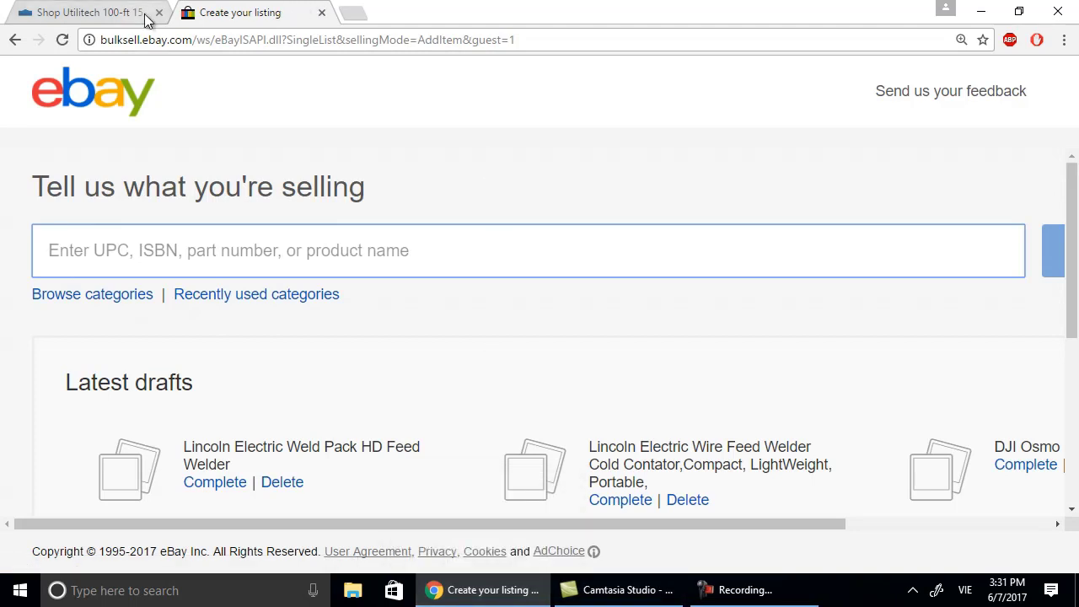
pyautogui.click(92, 13)
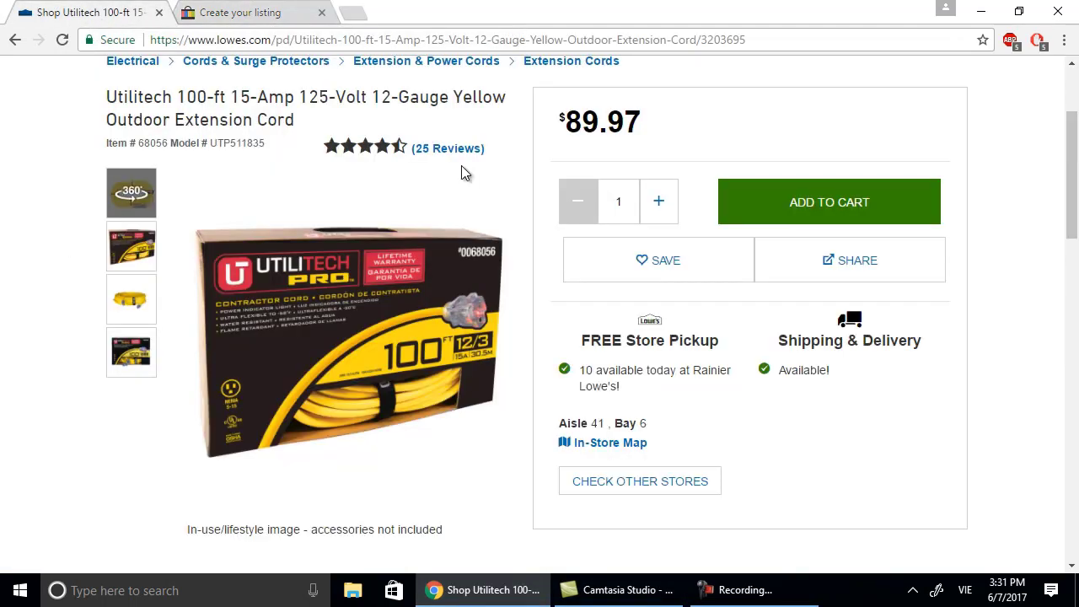
pyautogui.scroll(2, 462, 172)
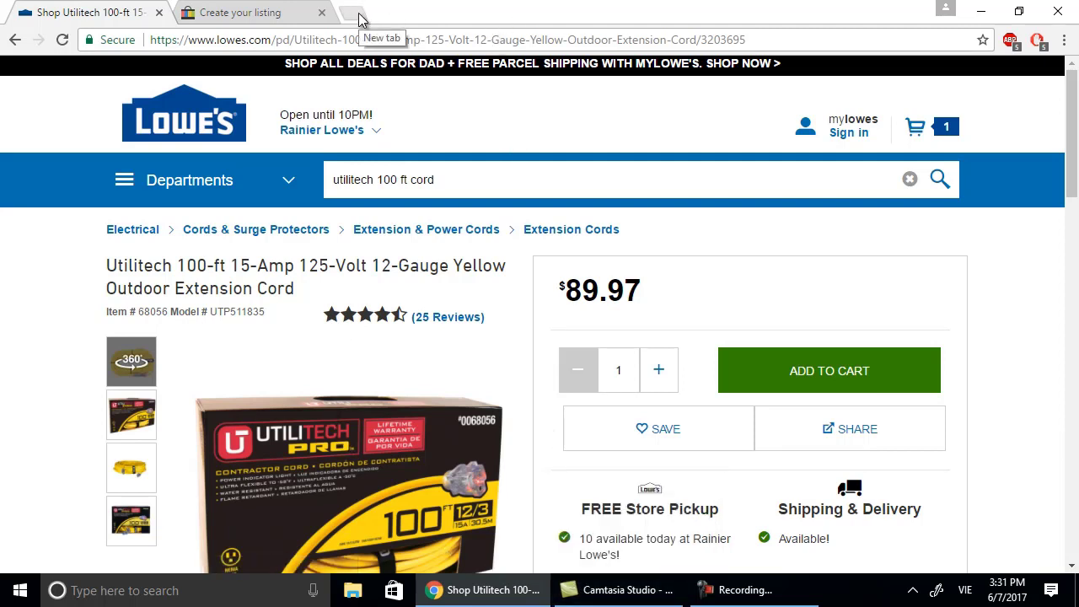
pyautogui.moveTo(613, 599)
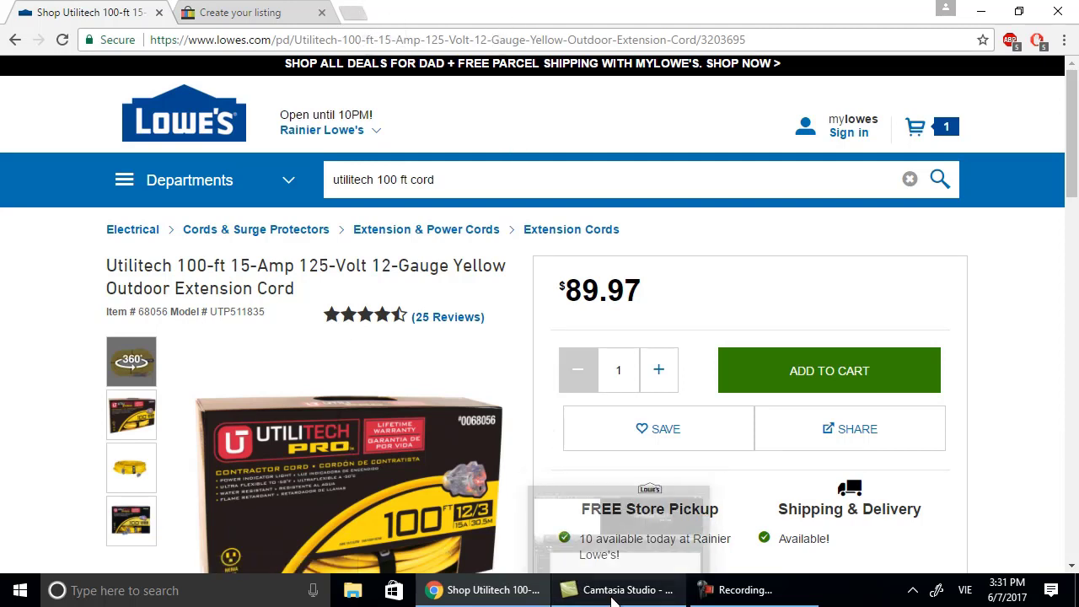
pyautogui.click(357, 14)
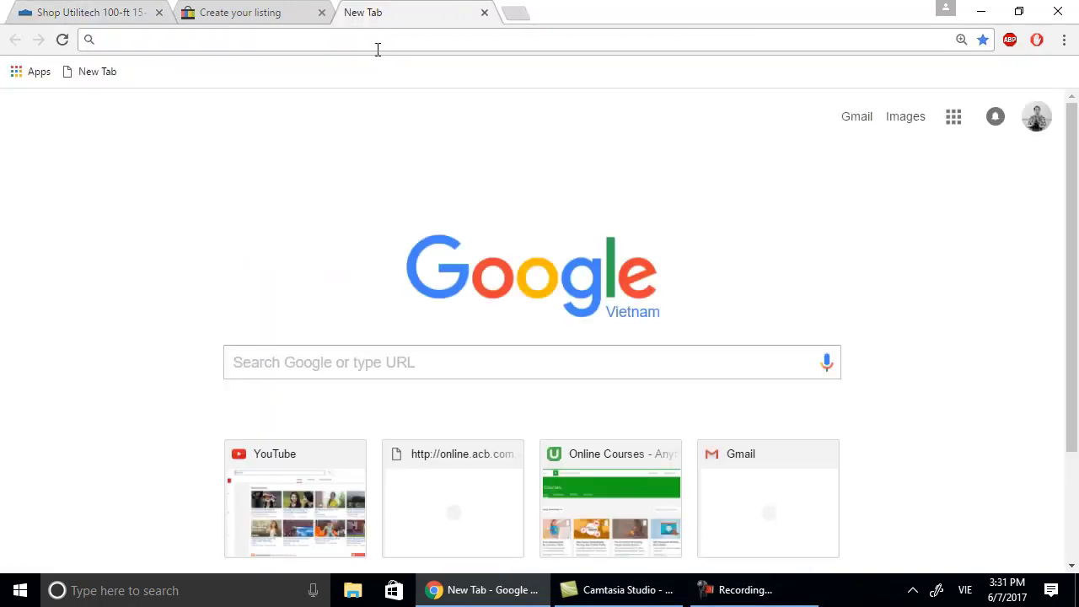
pyautogui.write('www.')
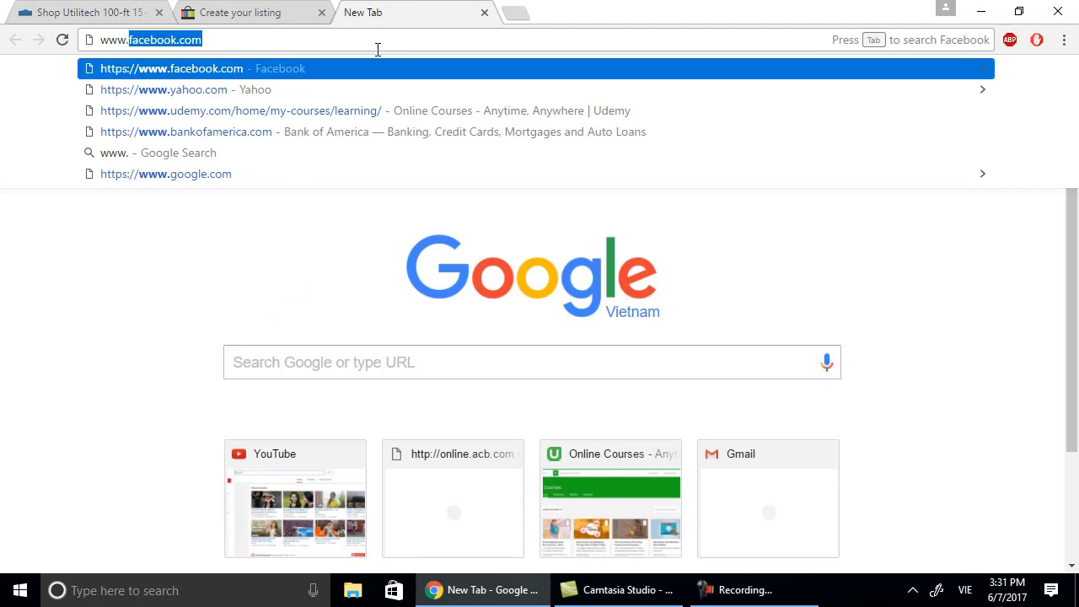
pyautogui.write('tit')
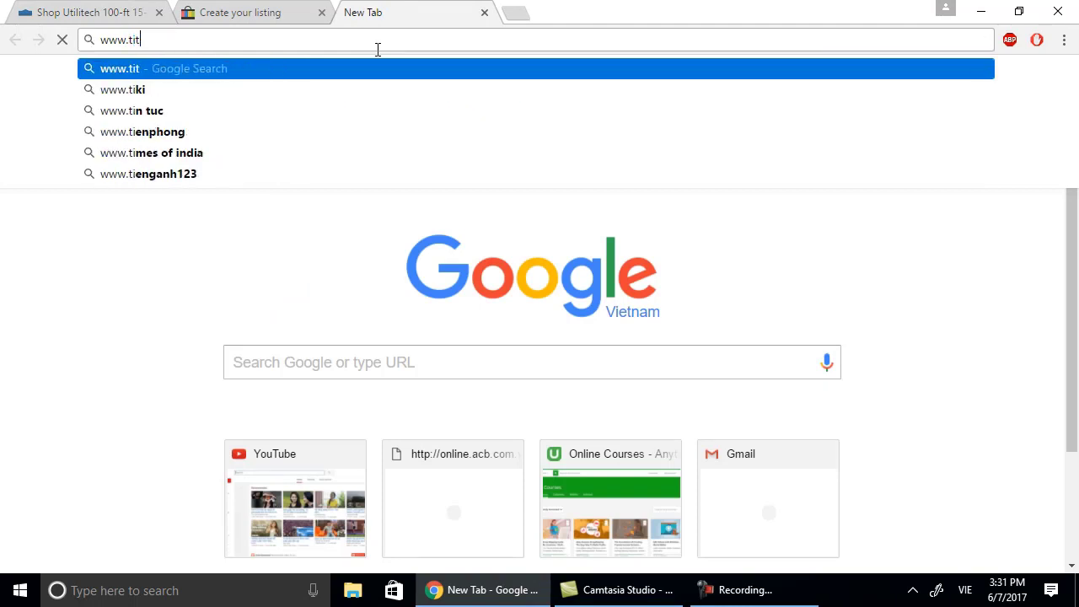
pyautogui.write('le')
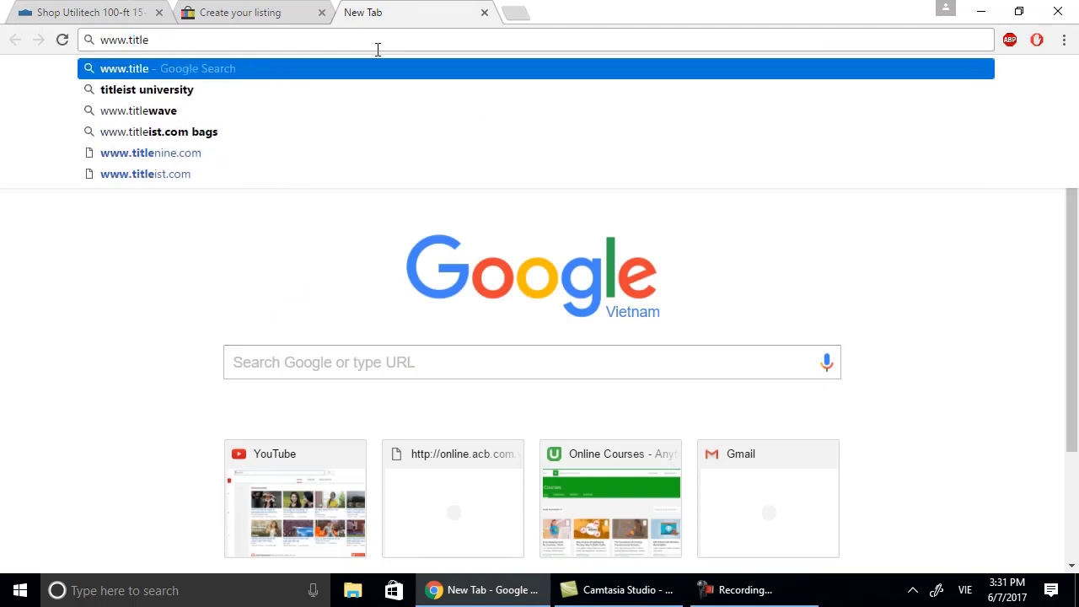
pyautogui.write('-b')
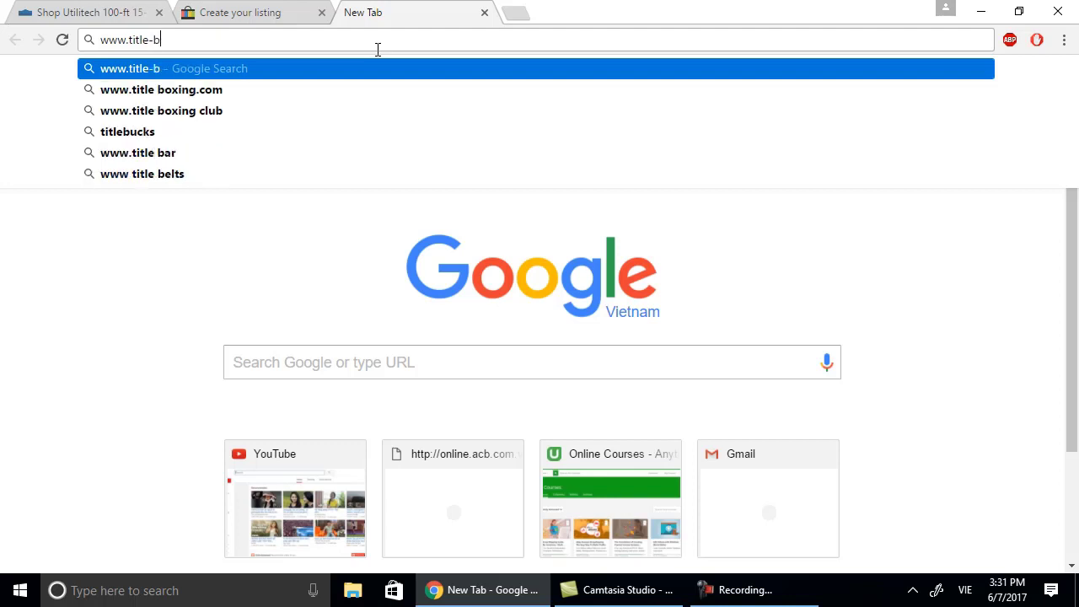
pyautogui.write('uild')
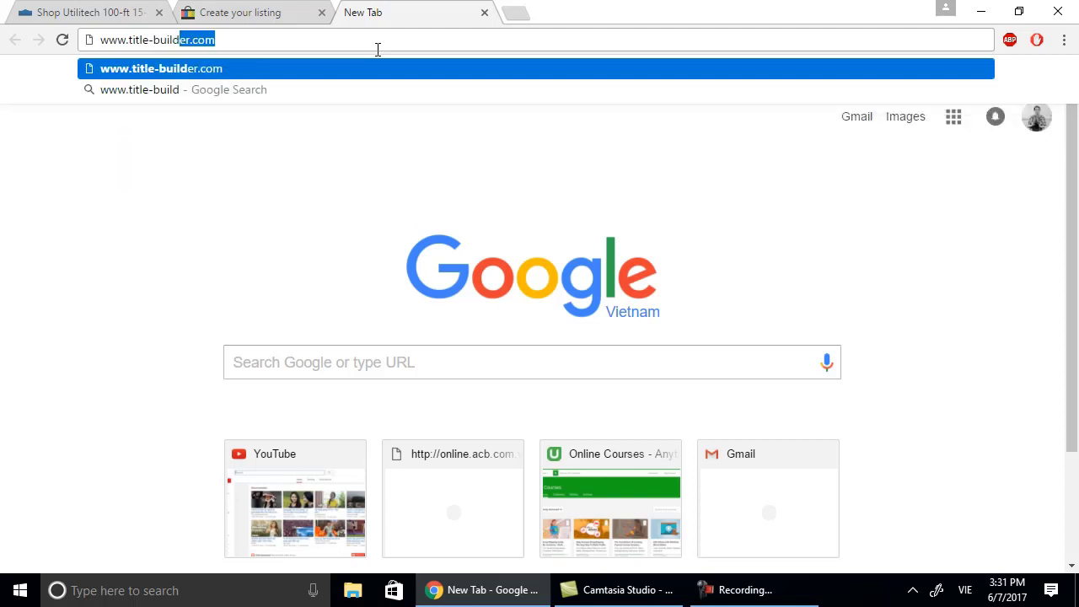
pyautogui.press('Return')
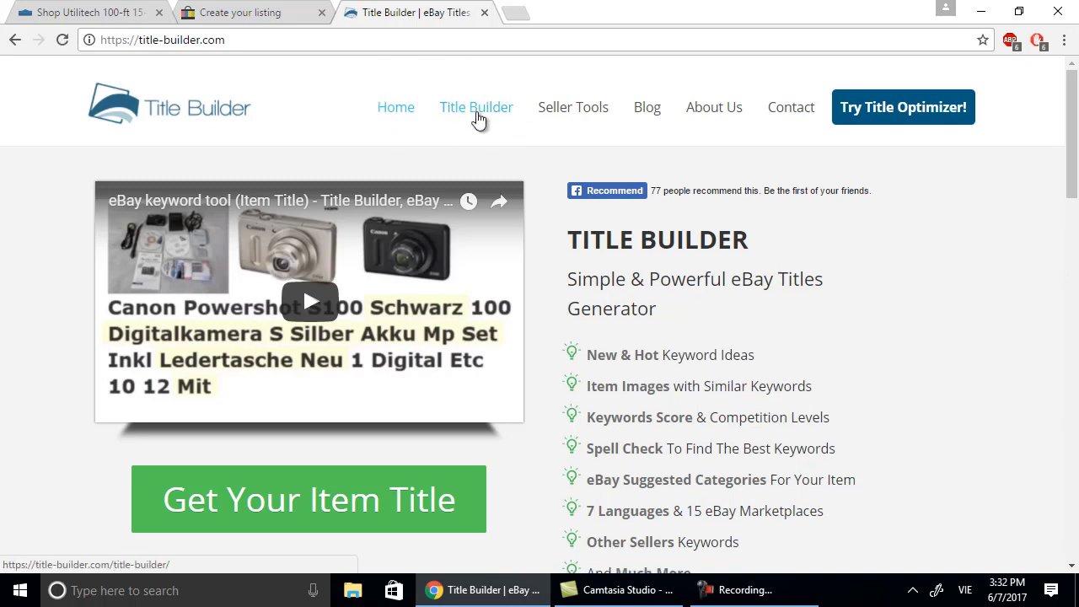
# Open Title Builder's eBay title generator and begin entering 'utilitech extension cord' as keywords.
pyautogui.click(477, 112)
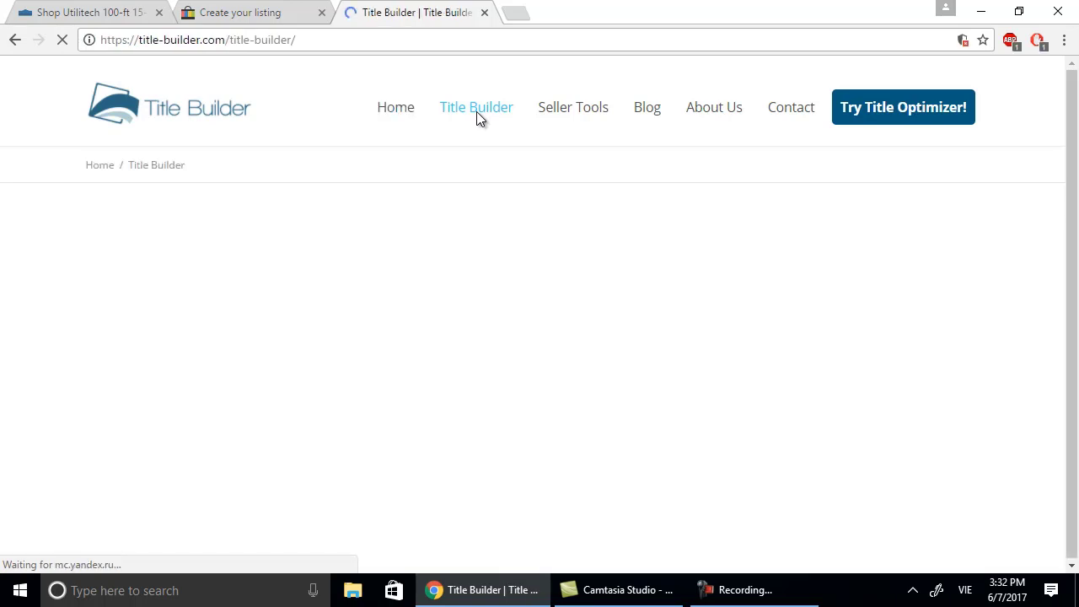
pyautogui.click(89, 13)
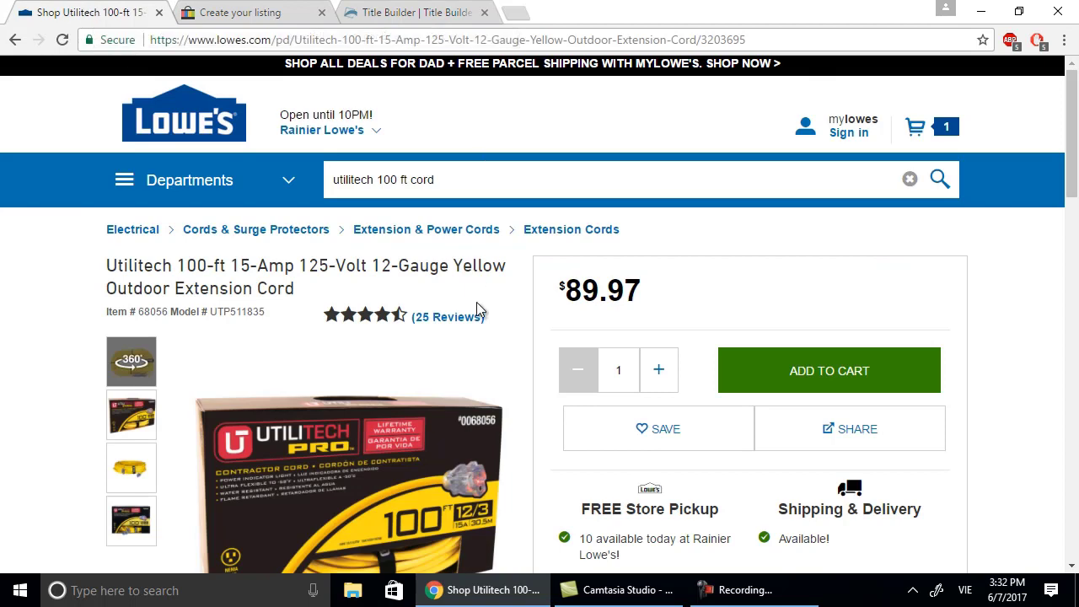
pyautogui.scroll(-3, 480, 312)
pyautogui.scroll(3, 481, 310)
pyautogui.click(356, 17)
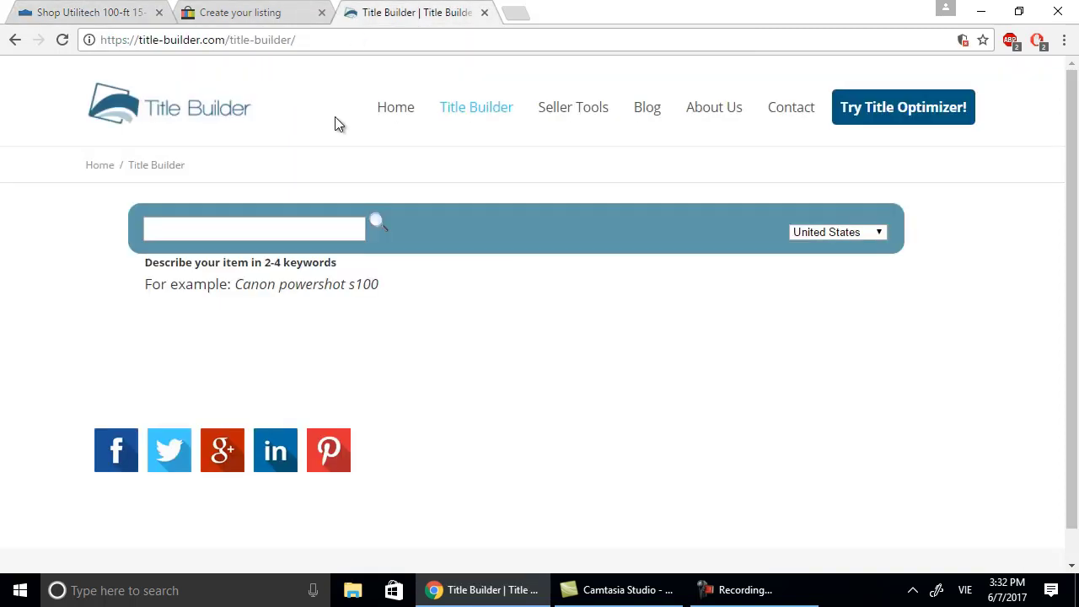
pyautogui.click(290, 229)
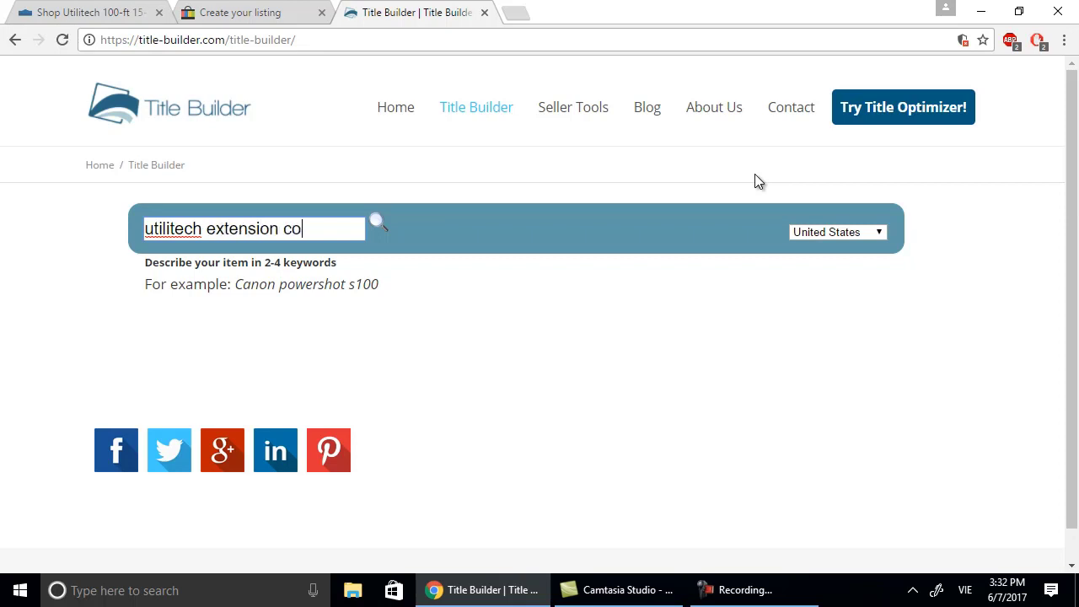
# Generate results for 'utilitech extension cord' and review the Extension Cords category, title and keyword lists.
pyautogui.press('Return')
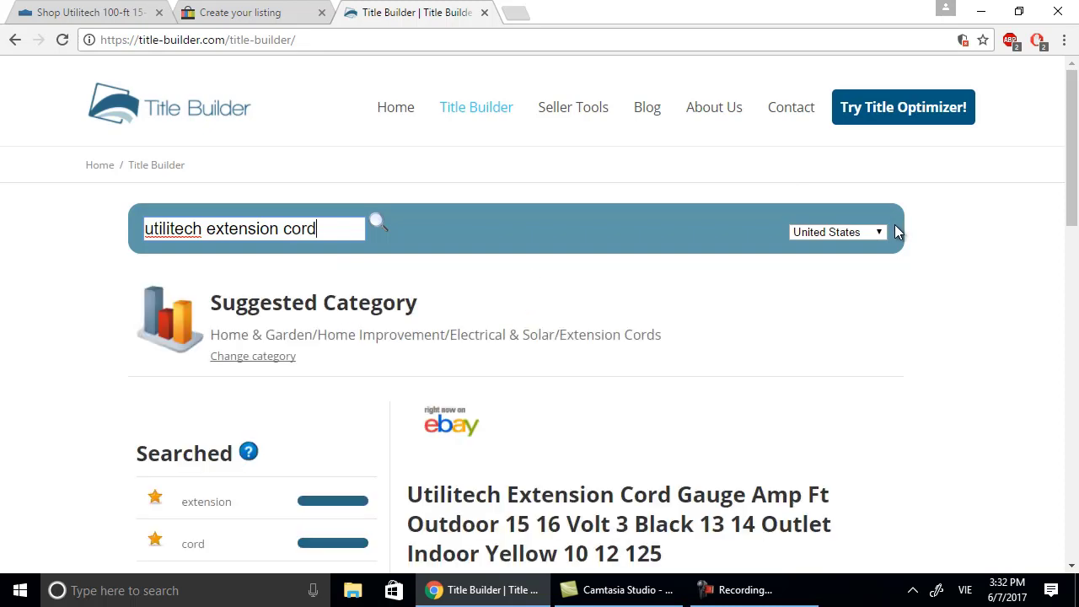
pyautogui.scroll(-2, 896, 229)
pyautogui.scroll(-1, 896, 233)
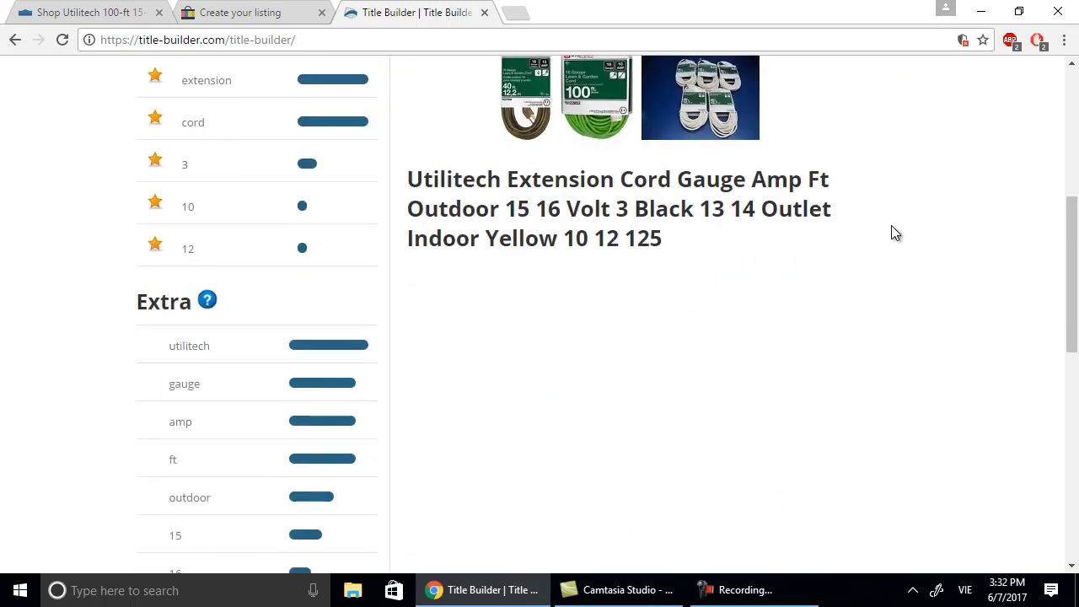
pyautogui.scroll(2, 896, 374)
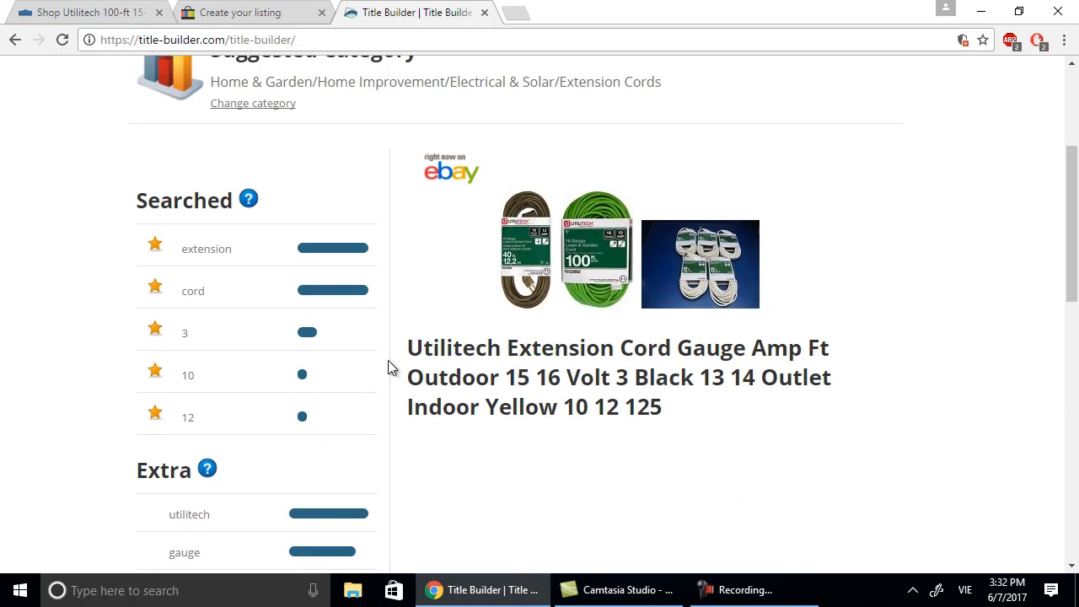
pyautogui.scroll(1, 377, 245)
pyautogui.scroll(2, 376, 245)
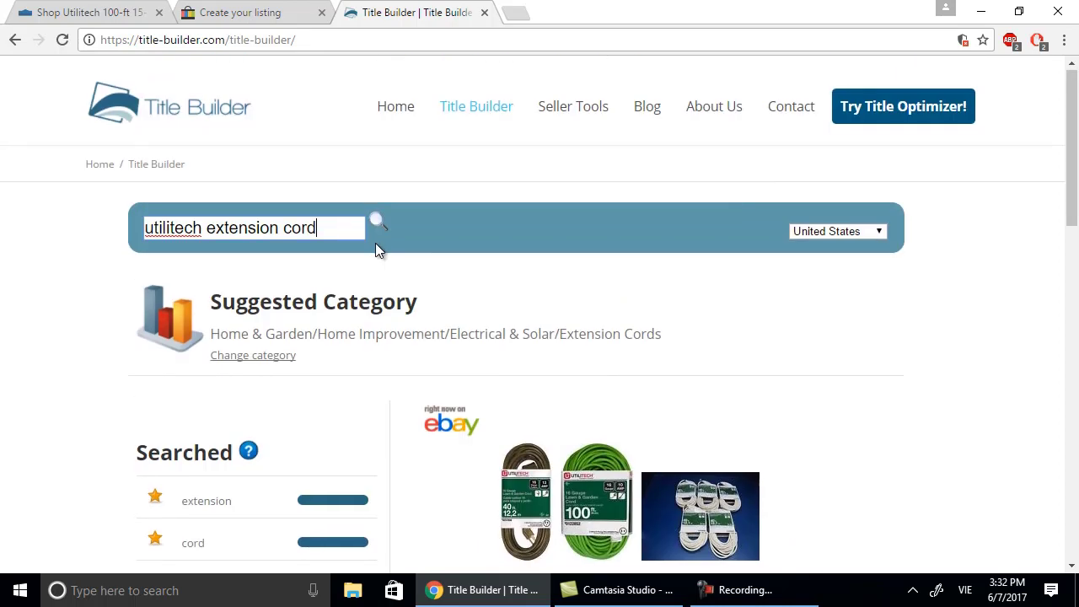
pyautogui.scroll(-8, 376, 245)
pyautogui.scroll(-4, 376, 253)
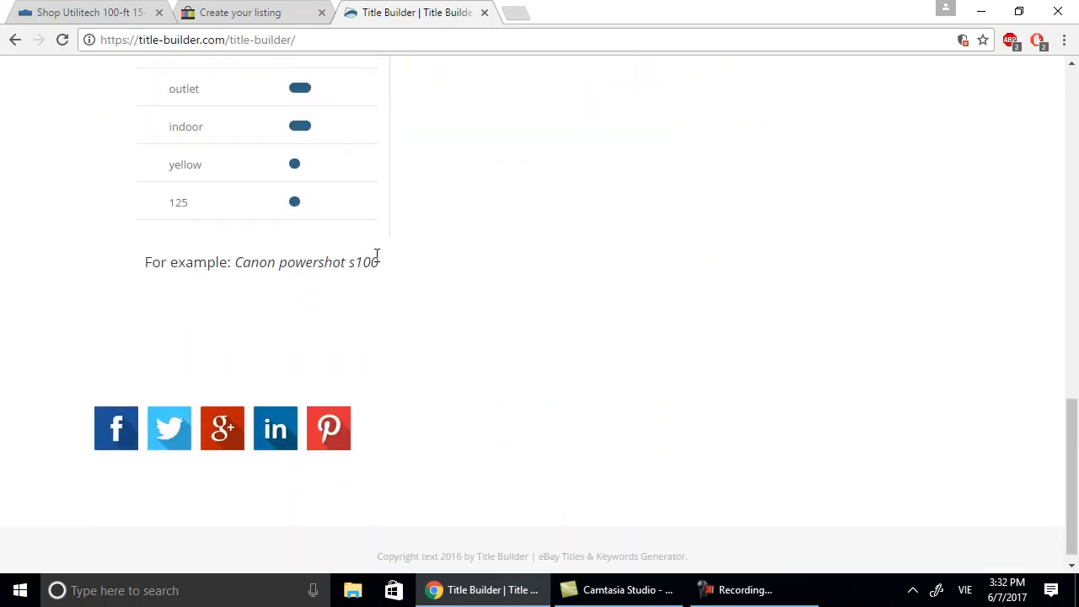
pyautogui.scroll(9, 376, 253)
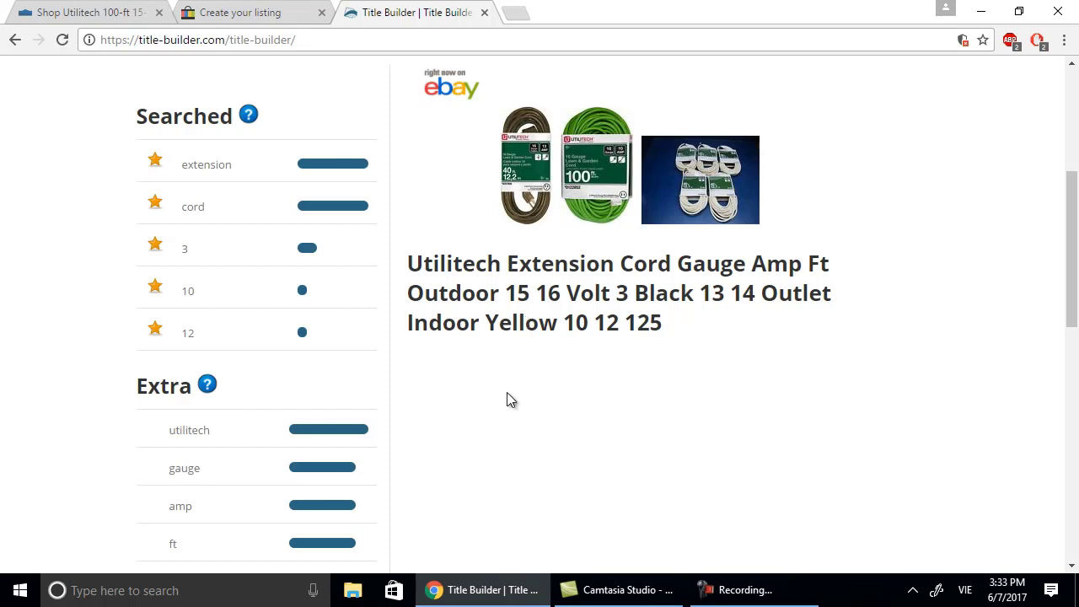
pyautogui.scroll(1, 511, 399)
pyautogui.scroll(-4, 511, 399)
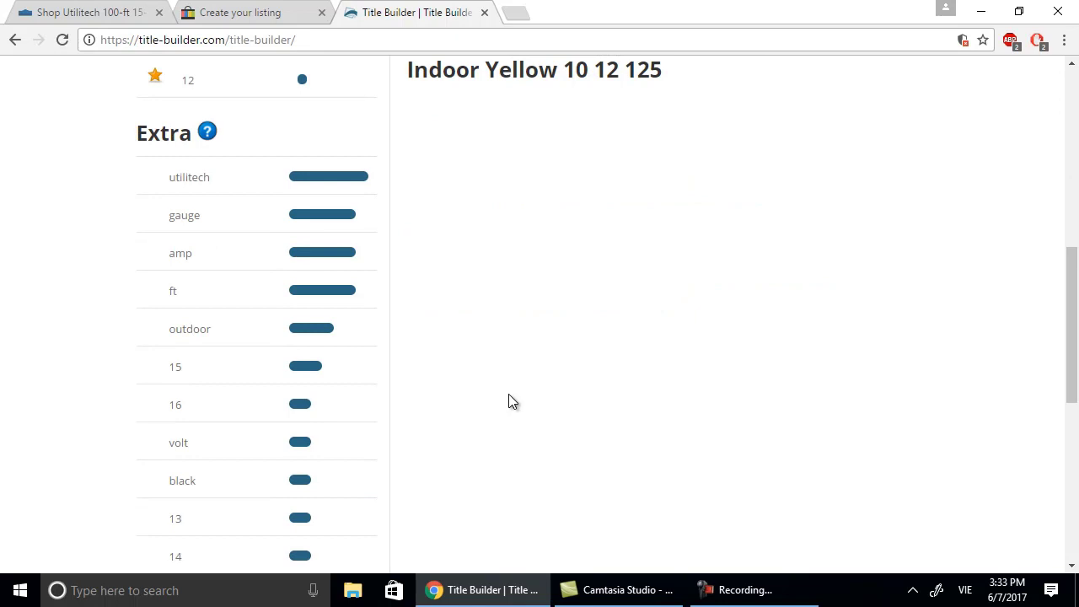
pyautogui.scroll(1, 508, 401)
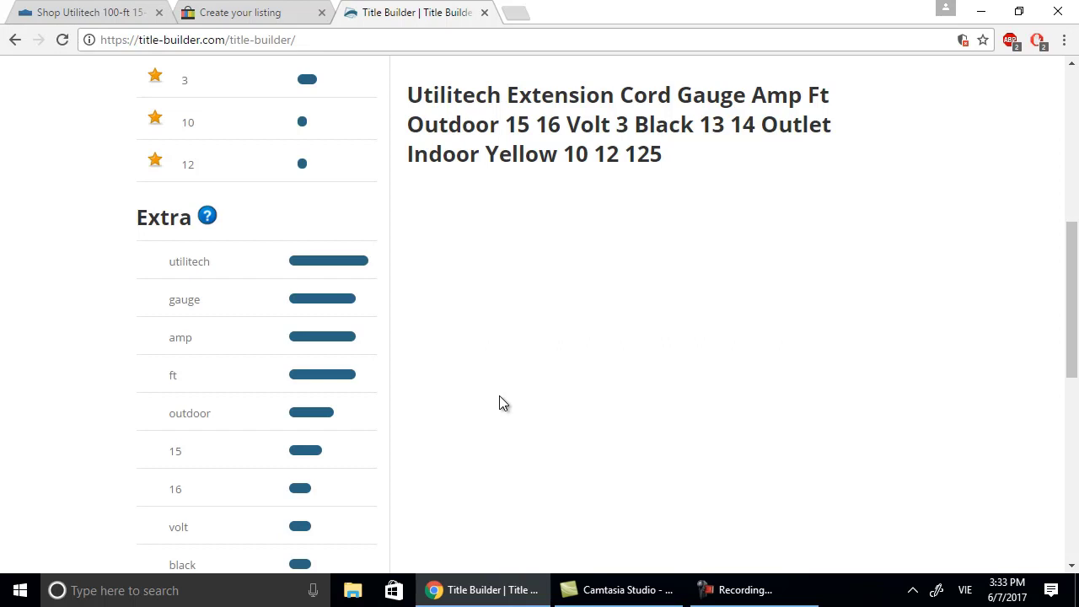
pyautogui.scroll(-2, 500, 396)
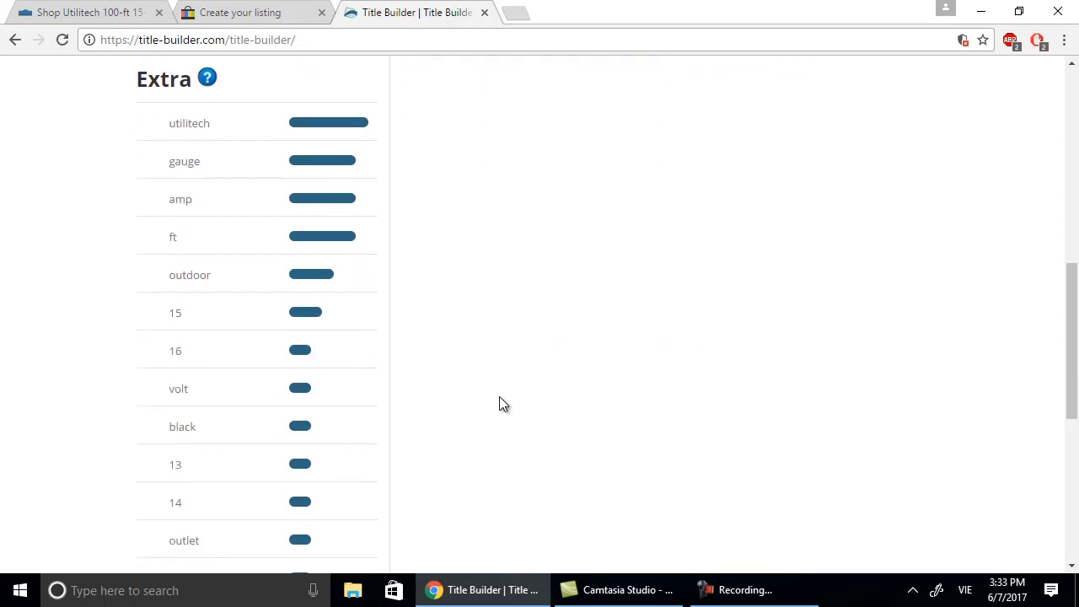
pyautogui.scroll(-2, 500, 403)
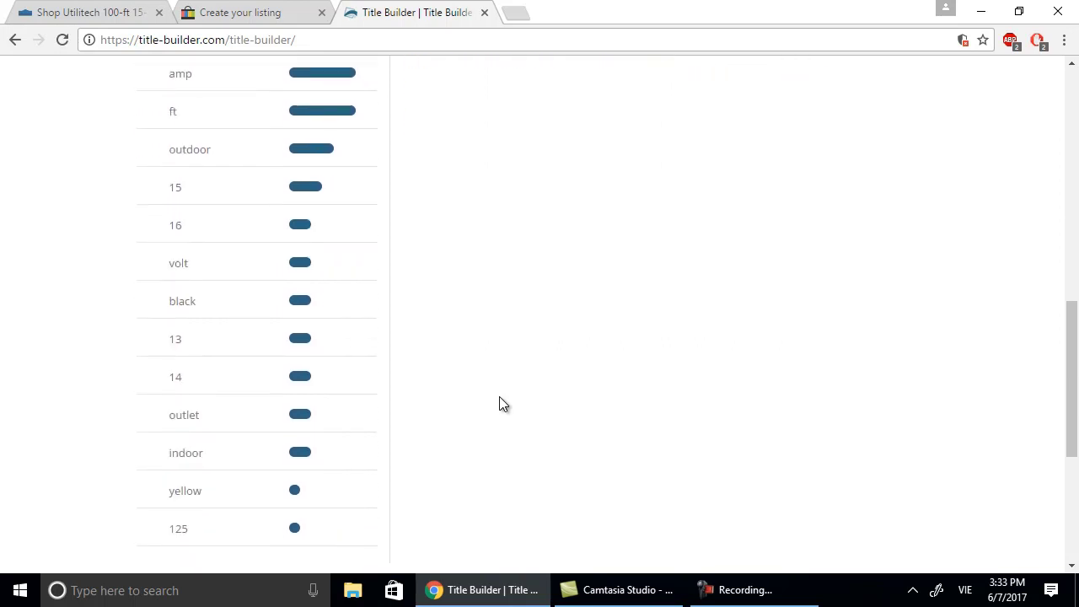
pyautogui.scroll(15, 499, 405)
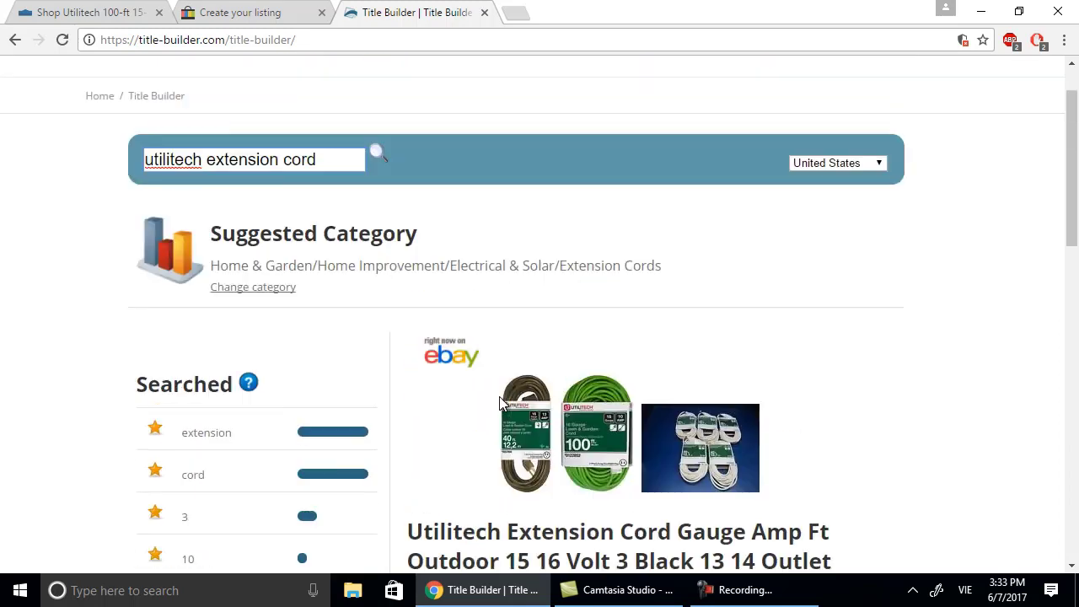
pyautogui.scroll(-1, 335, 278)
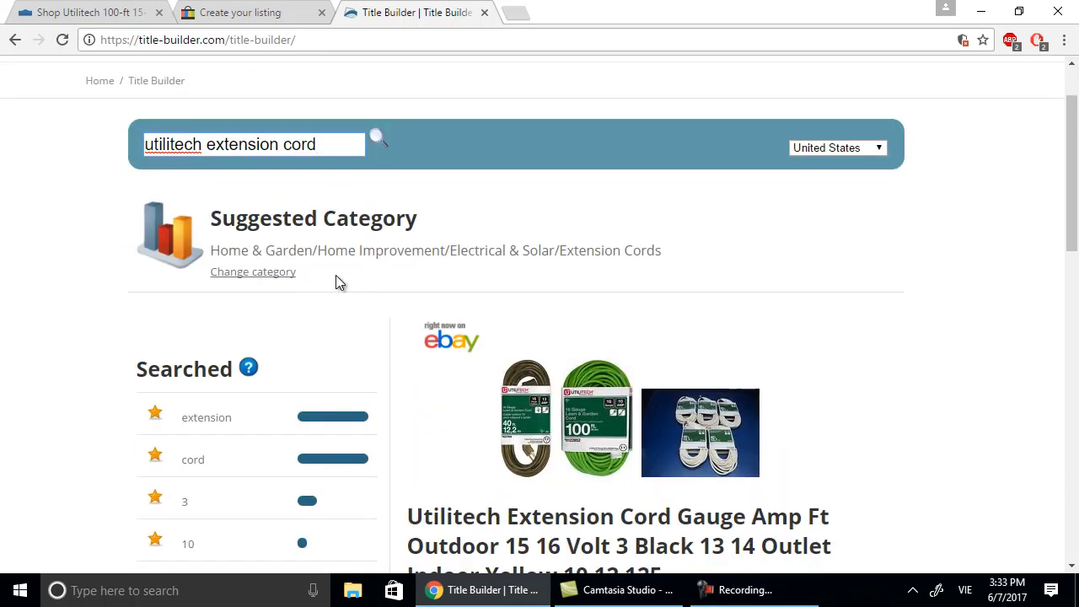
pyautogui.scroll(-1, 342, 293)
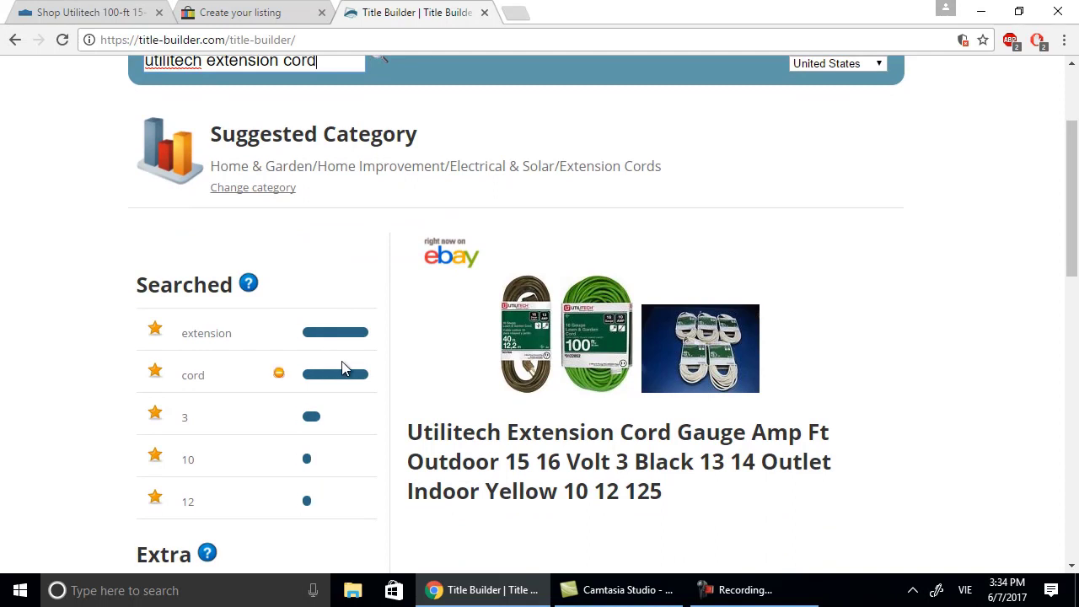
pyautogui.scroll(-2, 281, 357)
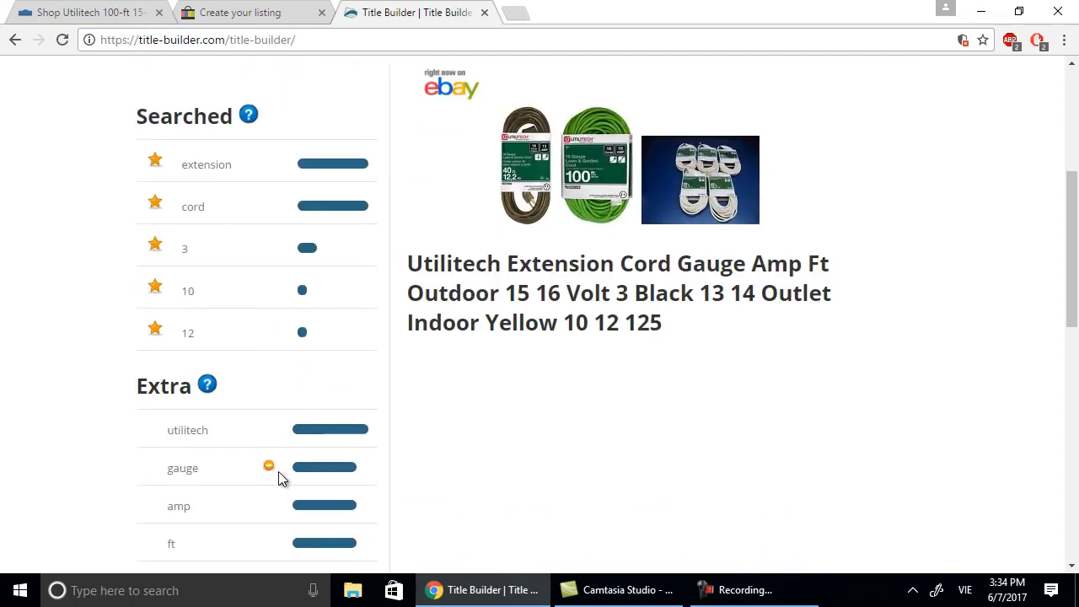
pyautogui.scroll(-1, 315, 474)
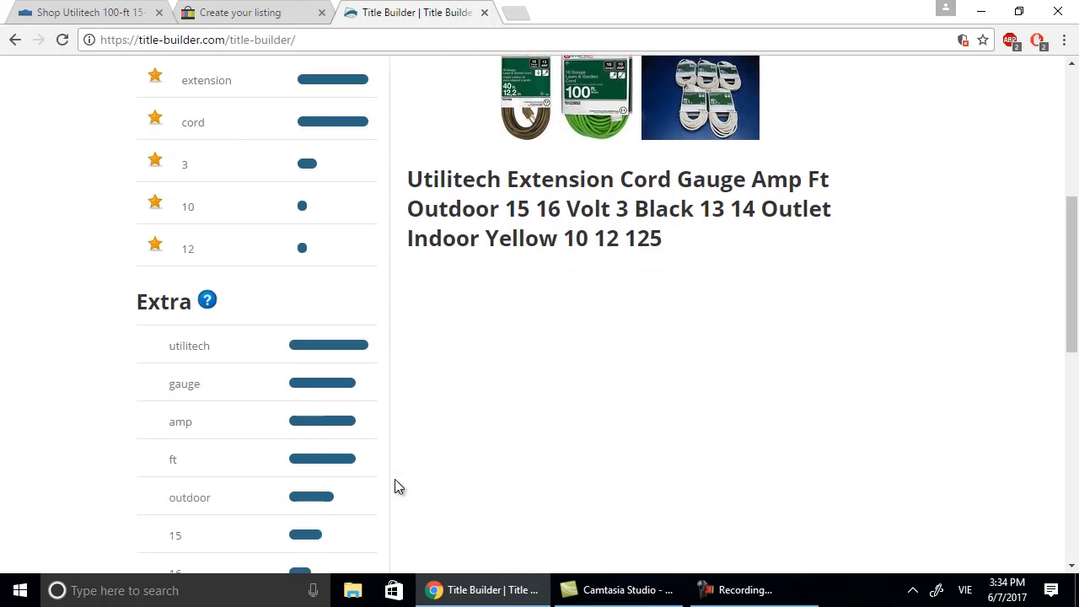
pyautogui.scroll(-1, 399, 488)
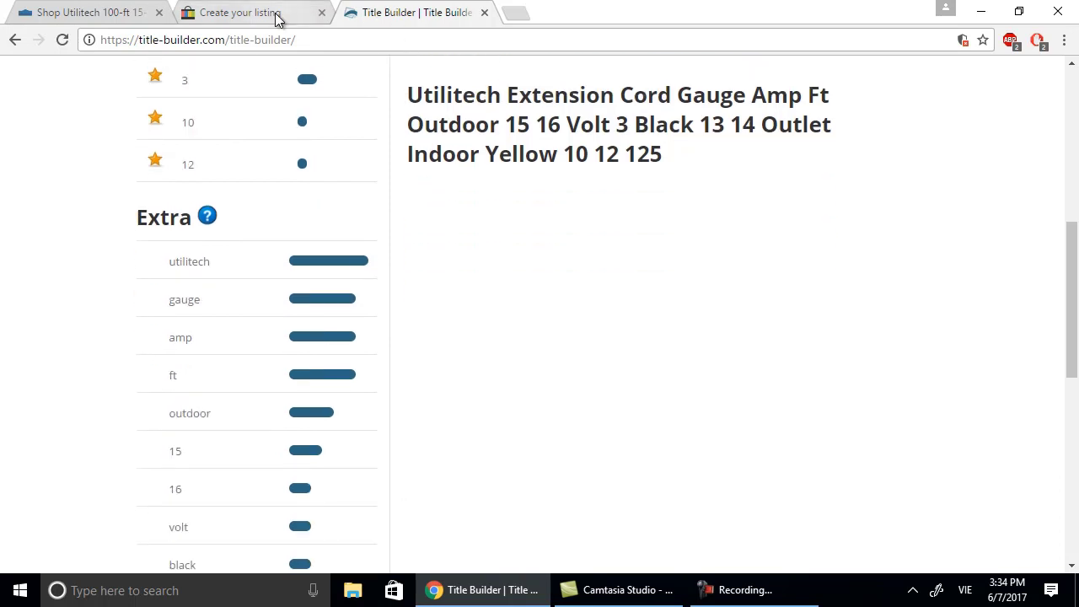
# Enter 'Utilitech Extension Cord' in eBay's Tell us what you're selling box.
pyautogui.click(278, 19)
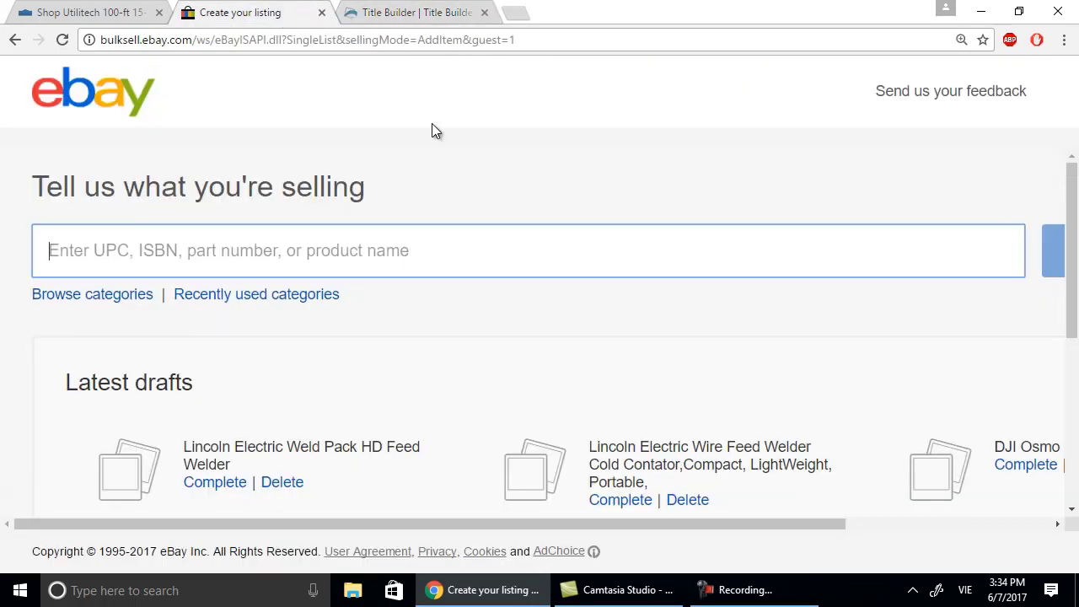
pyautogui.click(366, 251)
pyautogui.write('u')
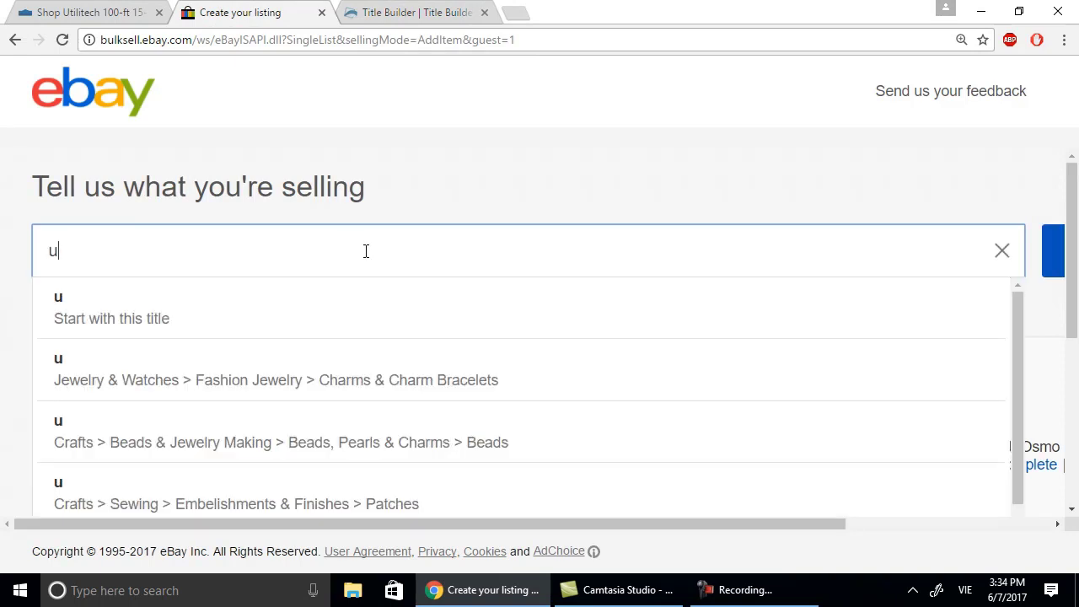
pyautogui.press('BackSpace')
pyautogui.write('Uti')
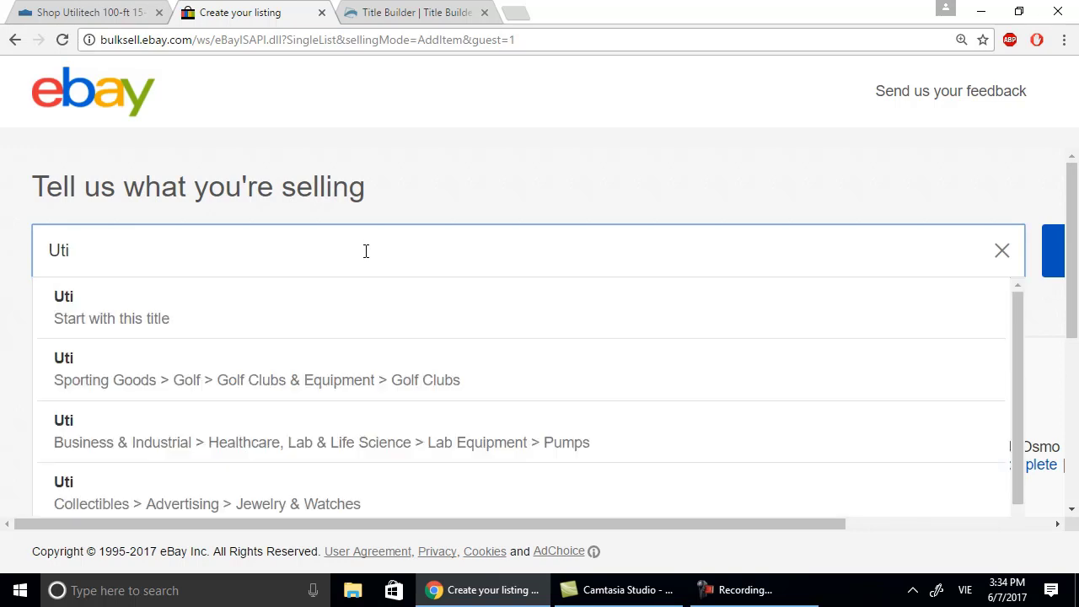
pyautogui.press('BackSpace')
pyautogui.press('BackSpace')
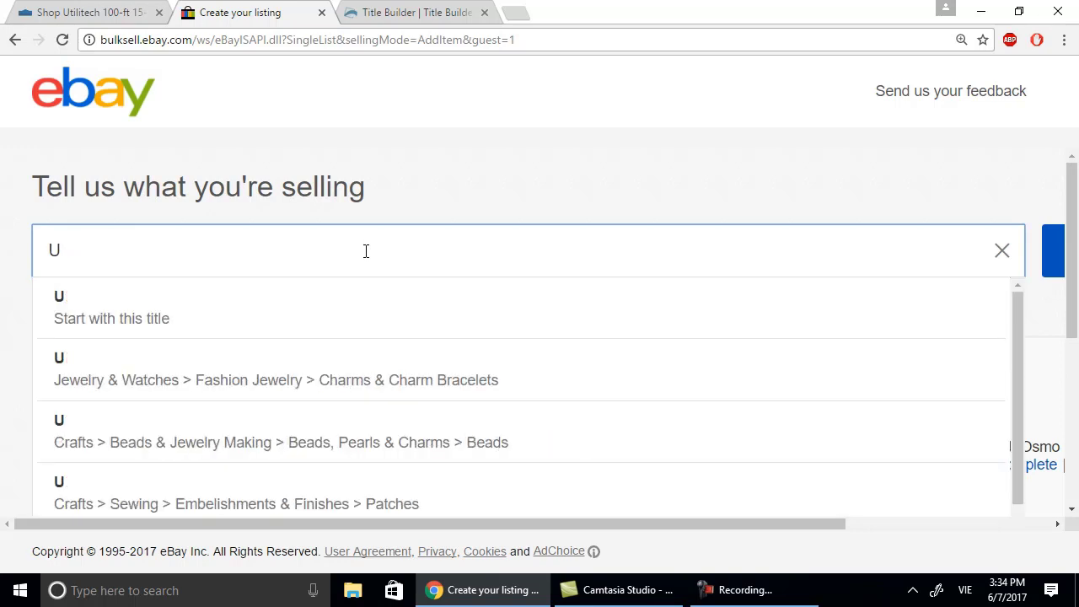
pyautogui.write('tili')
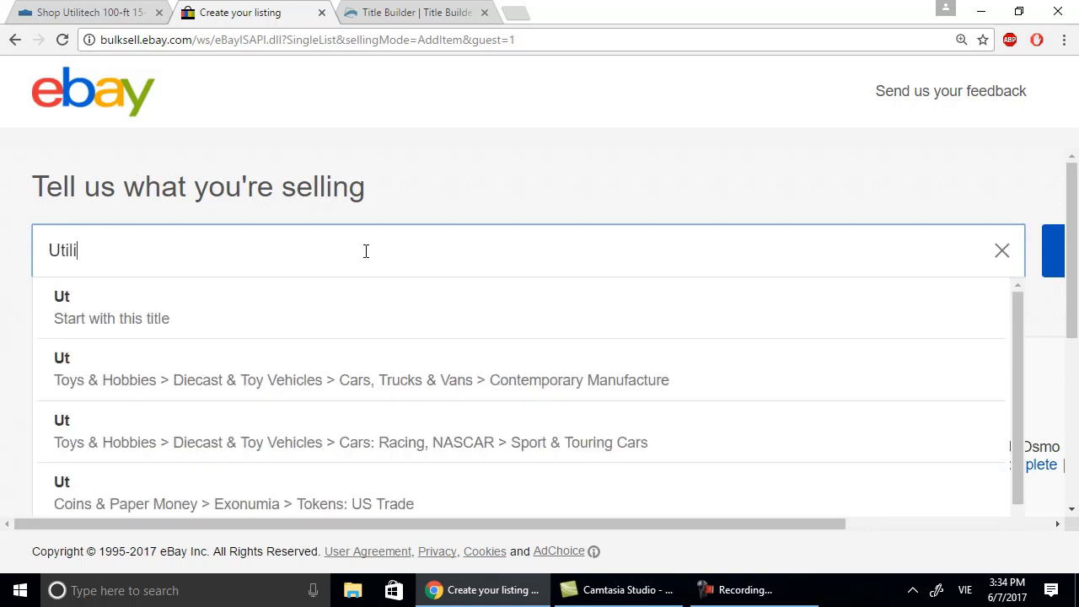
pyautogui.write('tec')
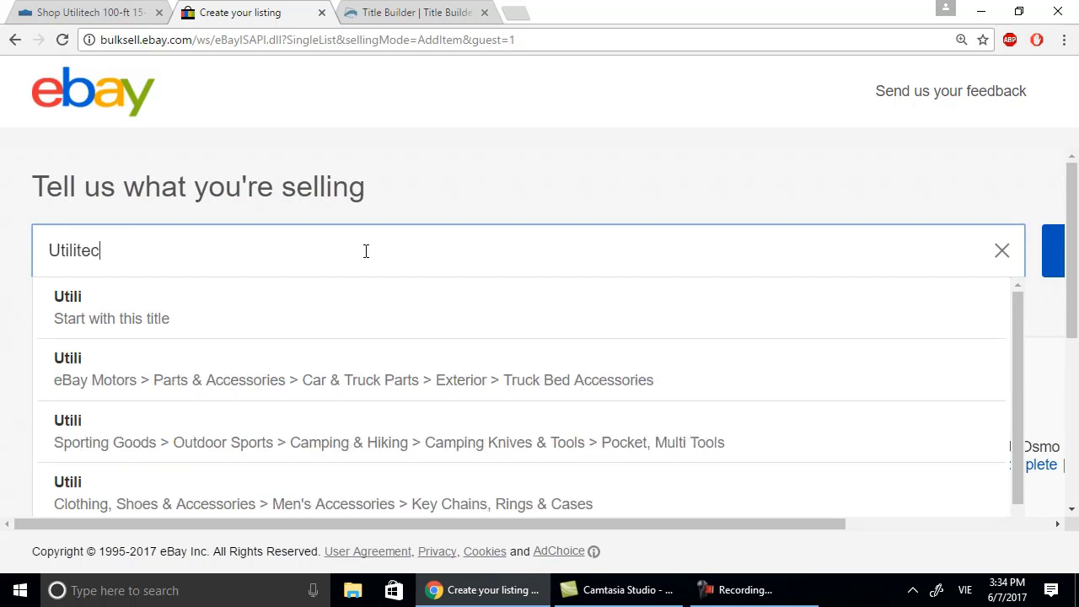
pyautogui.write('h Ex')
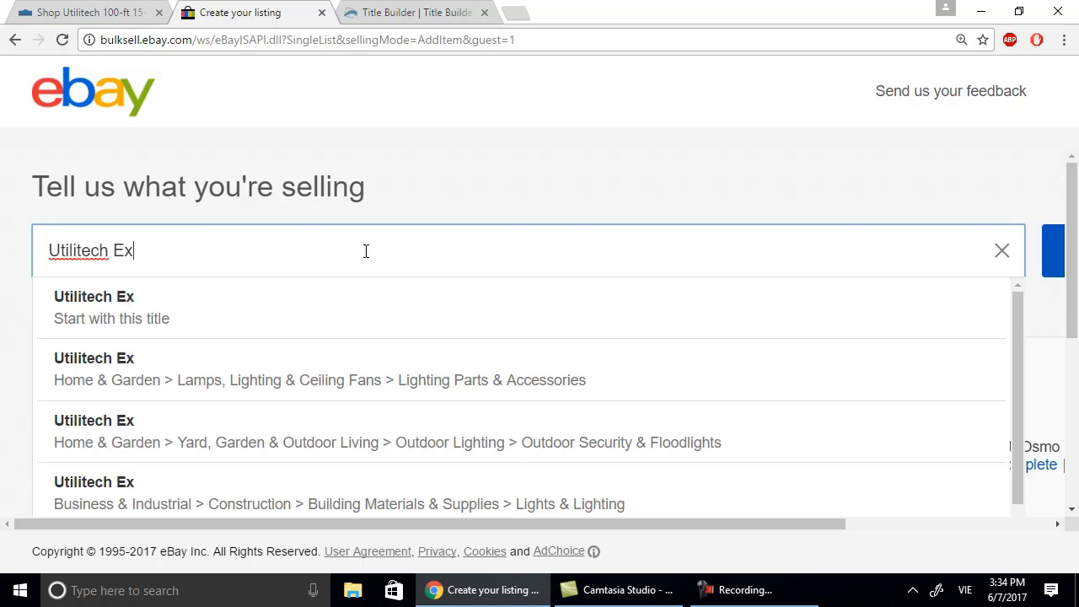
pyautogui.write('tension Cord')
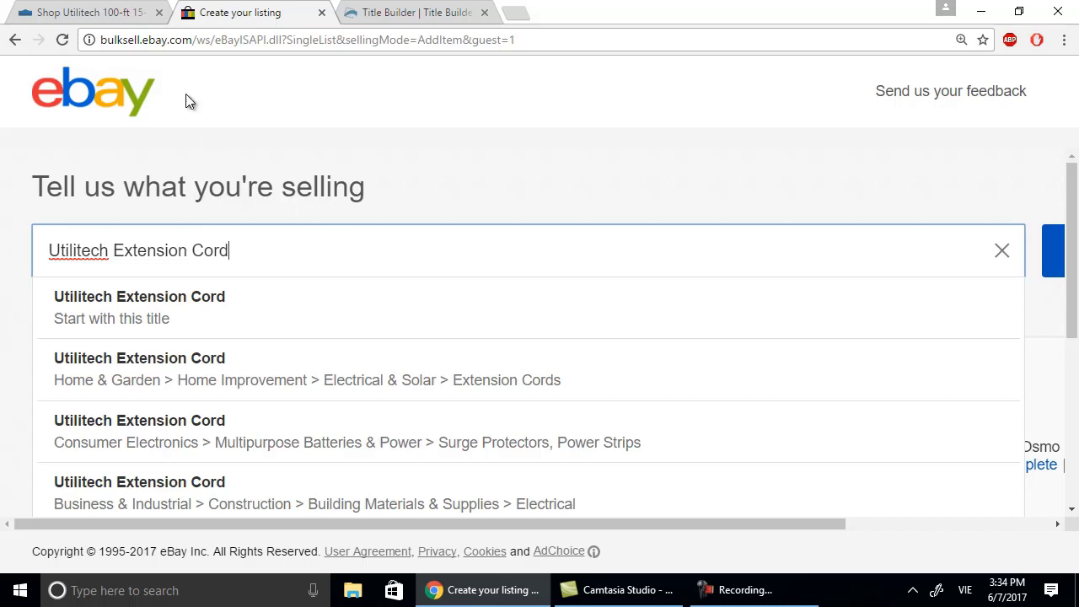
# Compare keywords on the Lowe's and Title Builder tabs, briefly adding then removing 'Amp'.
pyautogui.click(138, 13)
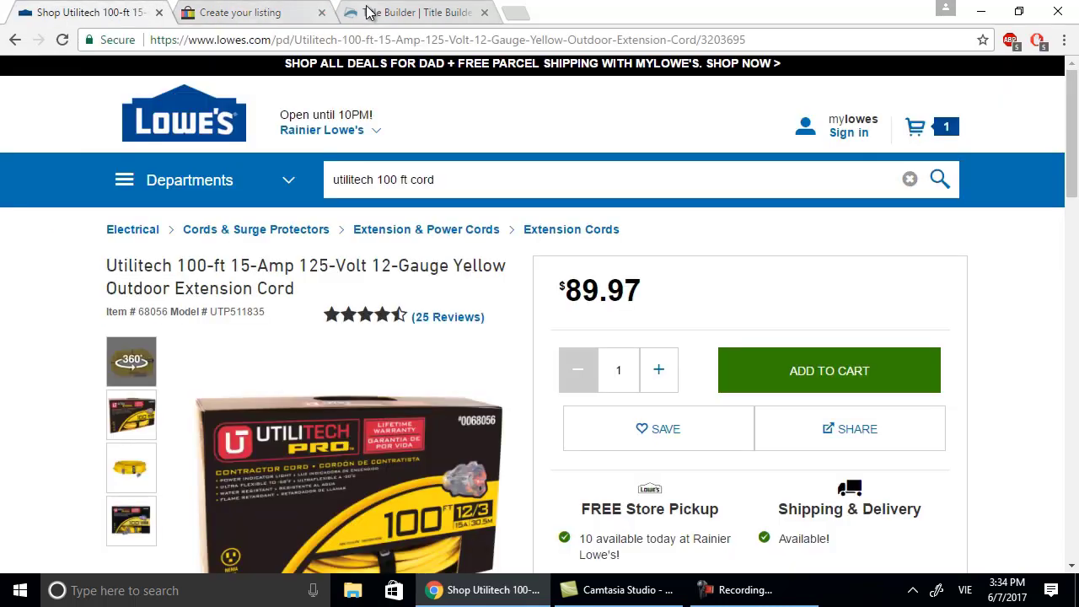
pyautogui.click(409, 13)
pyautogui.scroll(-2, 457, 190)
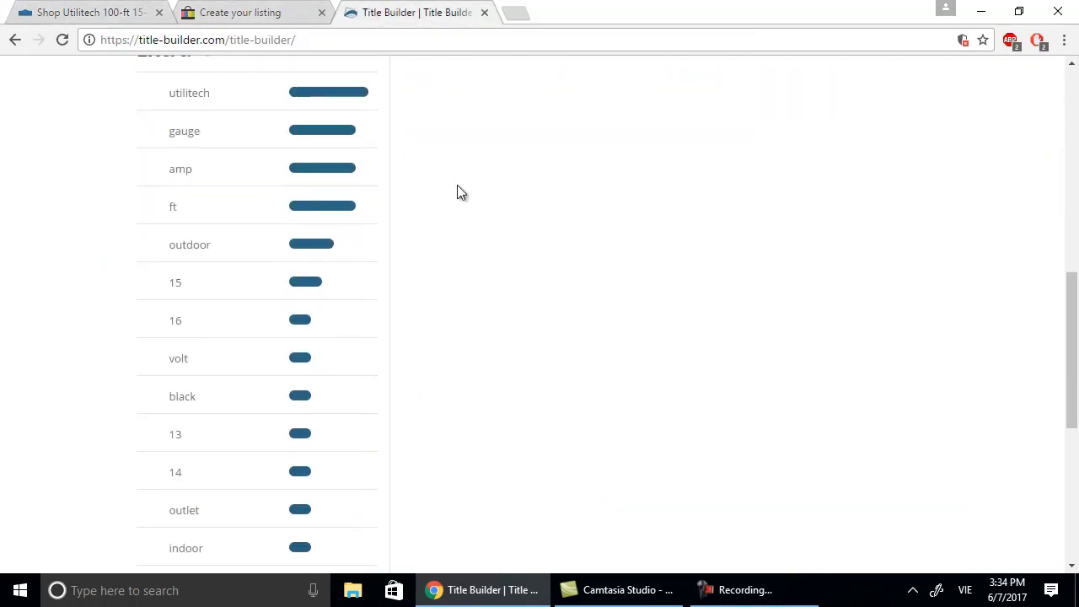
pyautogui.scroll(-2, 457, 192)
pyautogui.scroll(5, 456, 192)
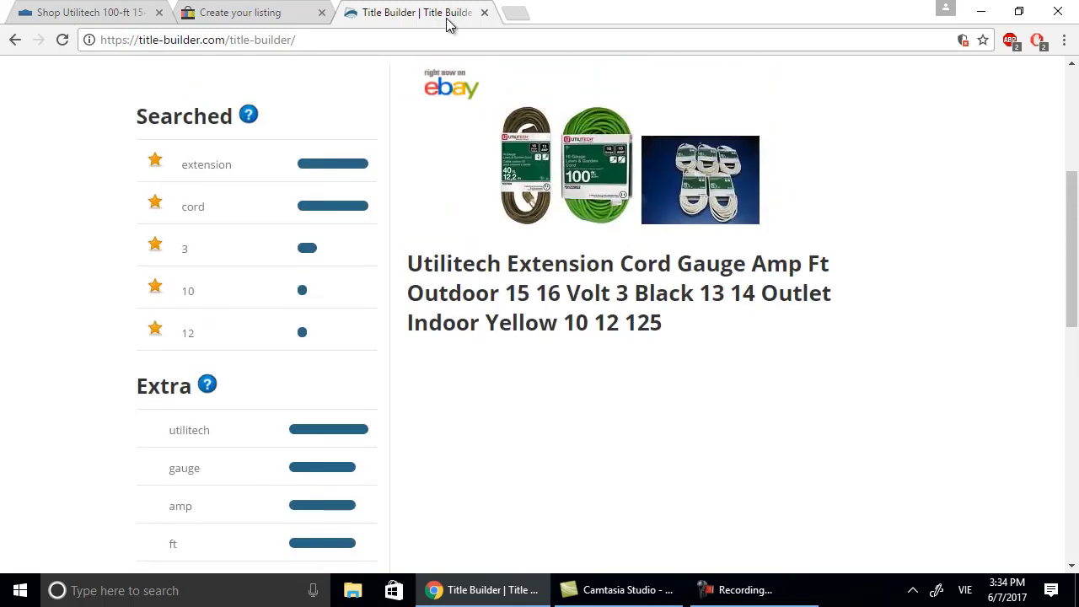
pyautogui.click(226, 14)
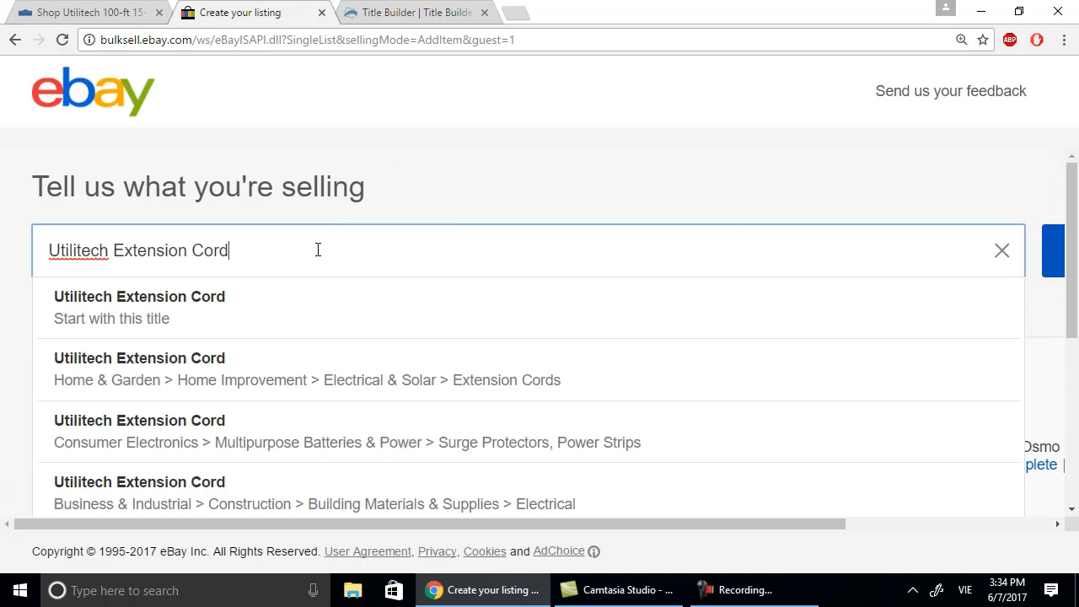
pyautogui.write('Amp')
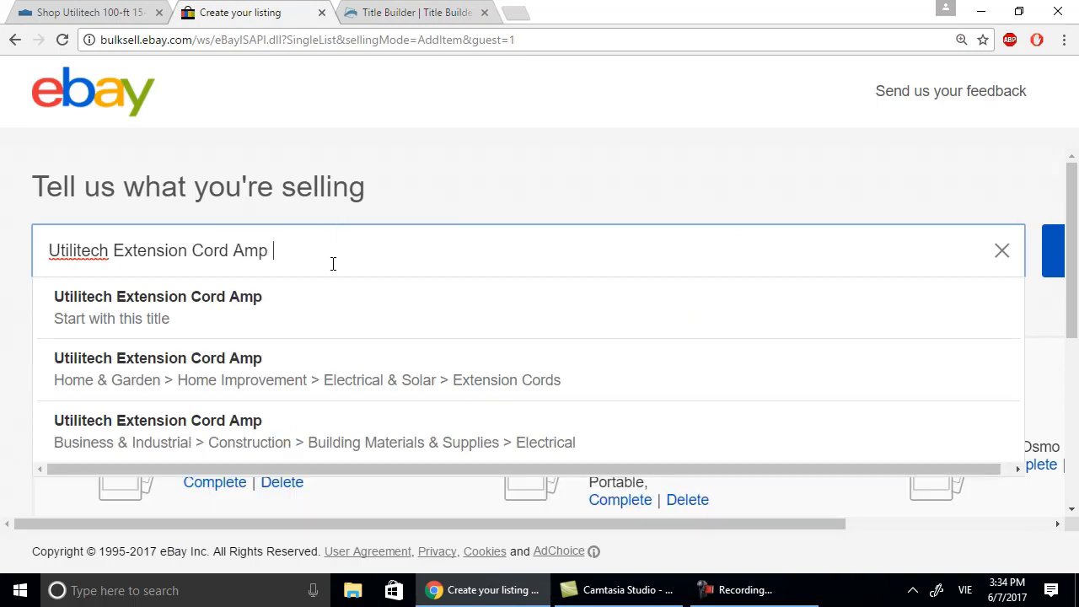
pyautogui.press('BackSpace')
pyautogui.press('BackSpace')
pyautogui.press('BackSpace')
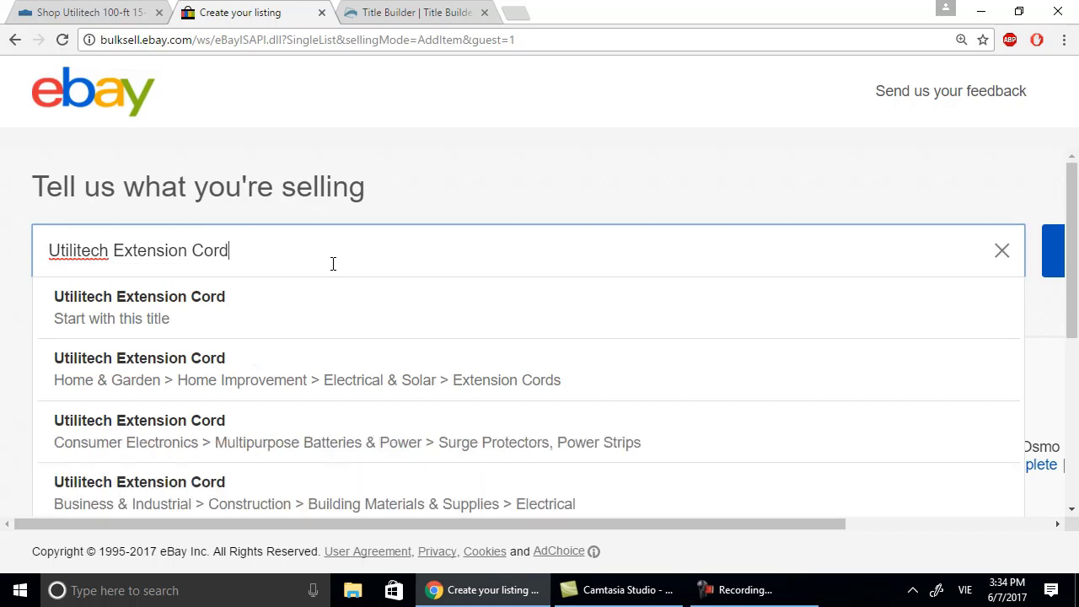
# Insert 'Outdoor' right after 'Utilitech' in the title box.
pyautogui.click(110, 250)
pyautogui.write('Amp')
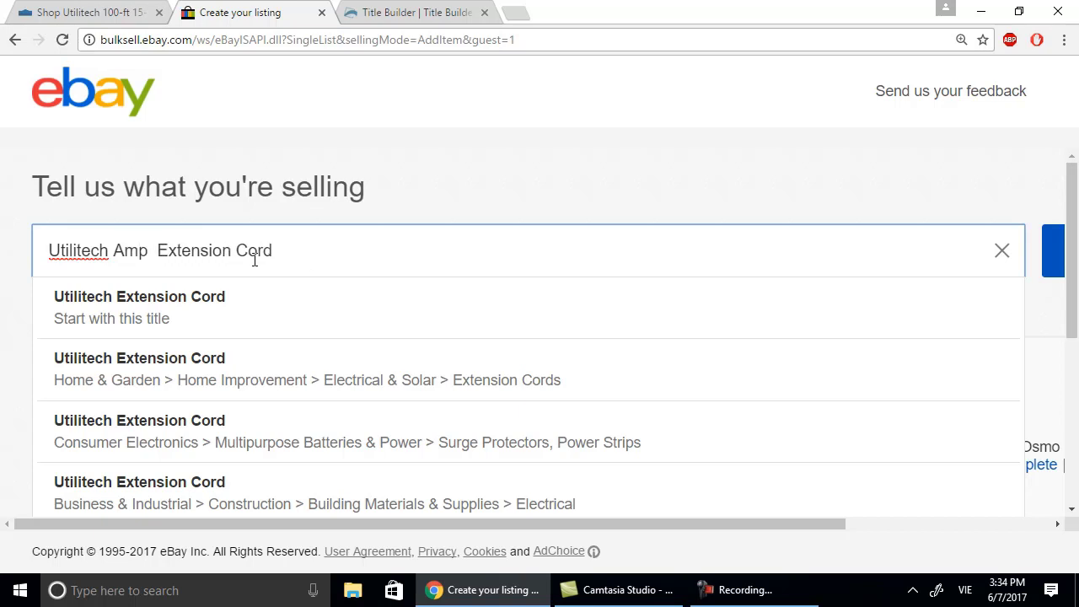
pyautogui.click(112, 248)
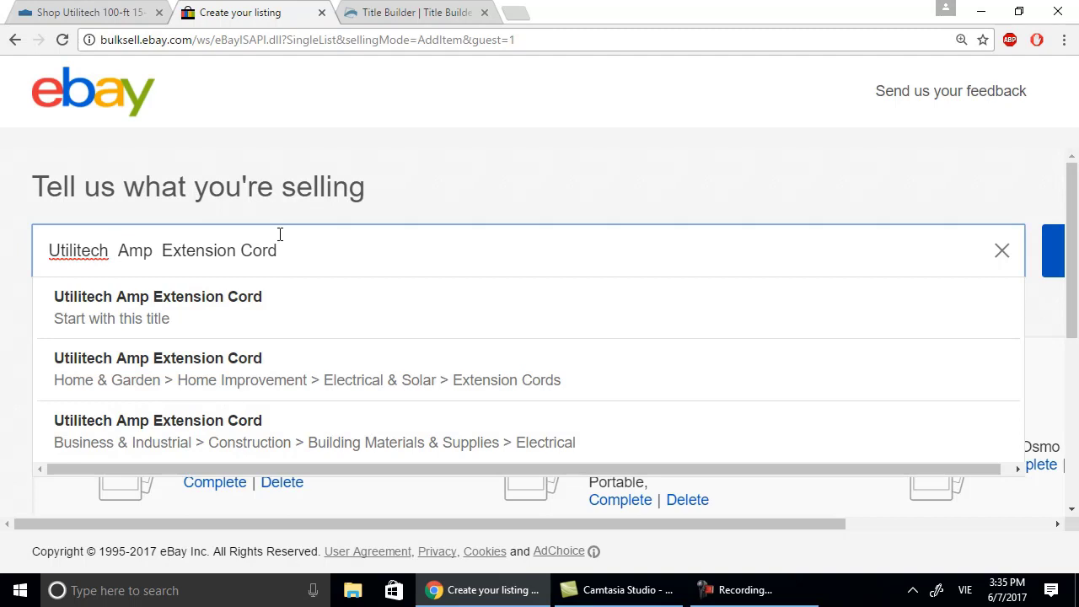
pyautogui.write('Ouut')
pyautogui.press('BackSpace')
pyautogui.press('BackSpace')
pyautogui.write('t')
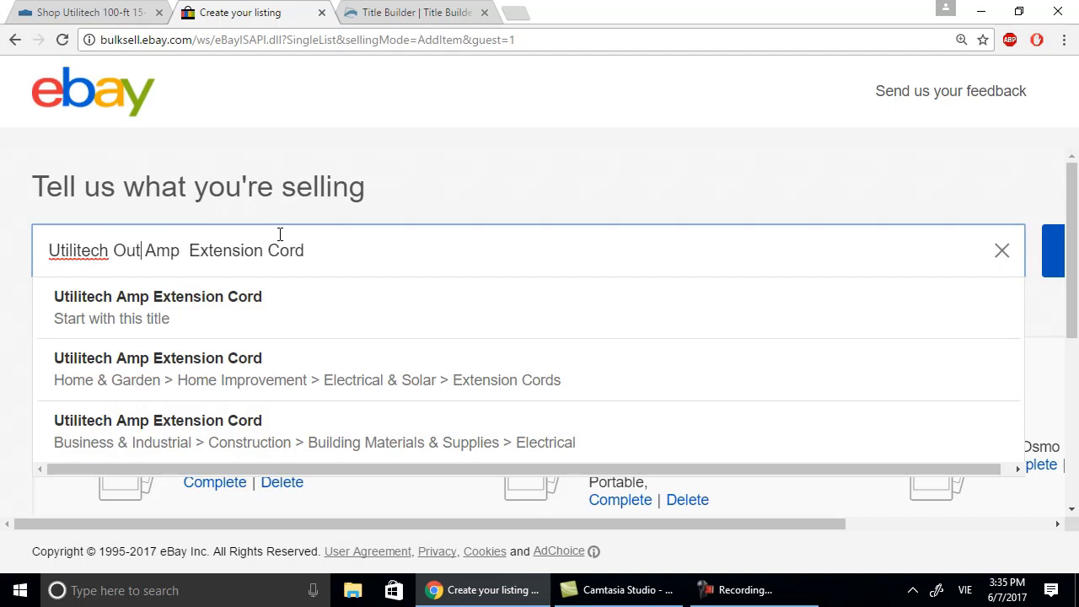
pyautogui.write('door')
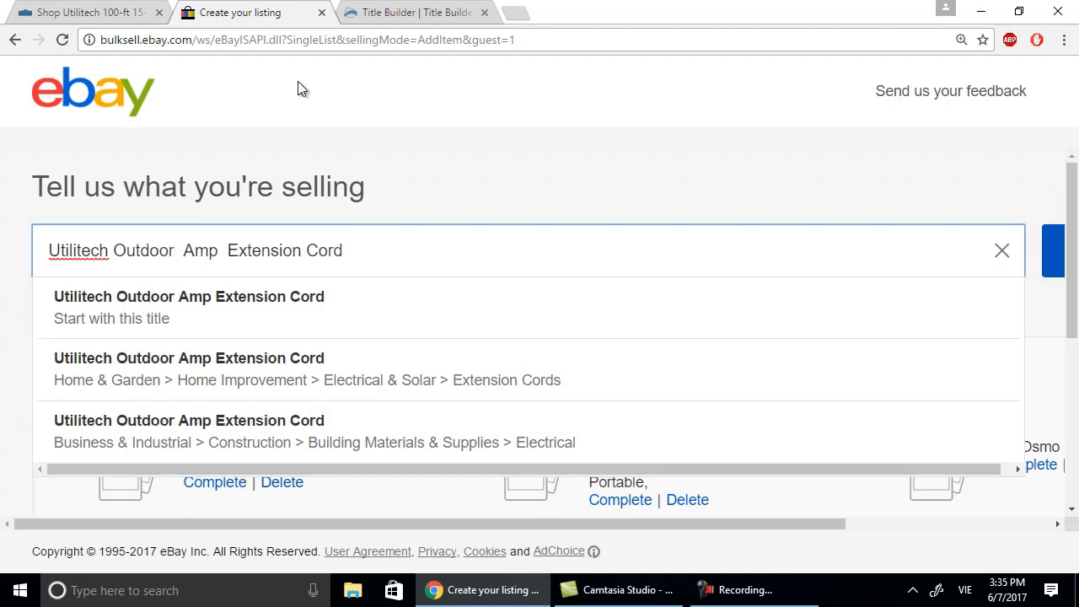
# Add '15 Amp' and '12 Gauge' to the title and submit it with Get started.
pyautogui.click(53, 21)
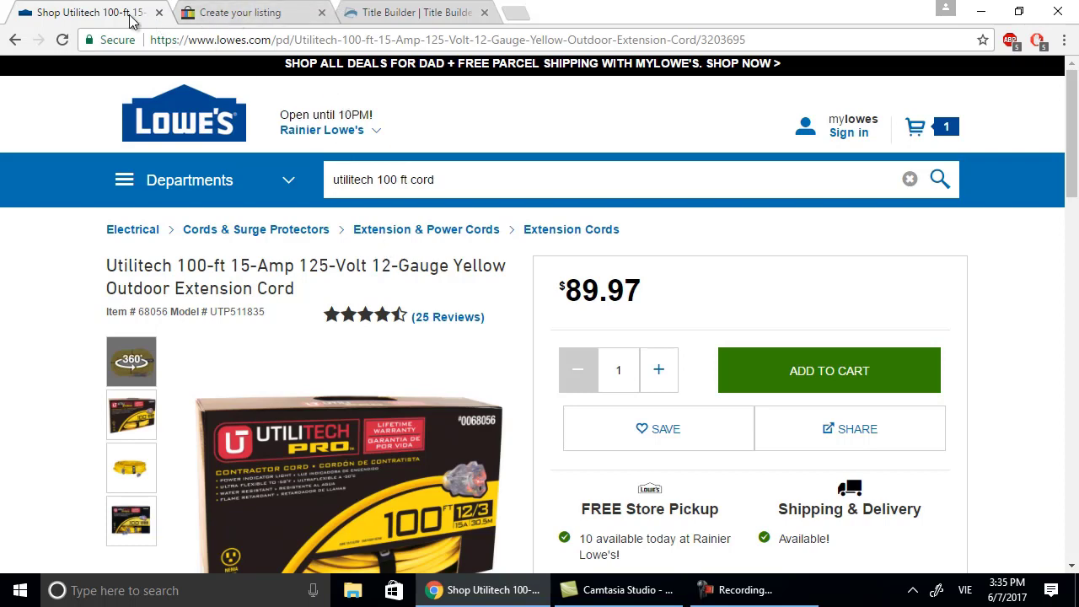
pyautogui.click(390, 13)
pyautogui.click(257, 14)
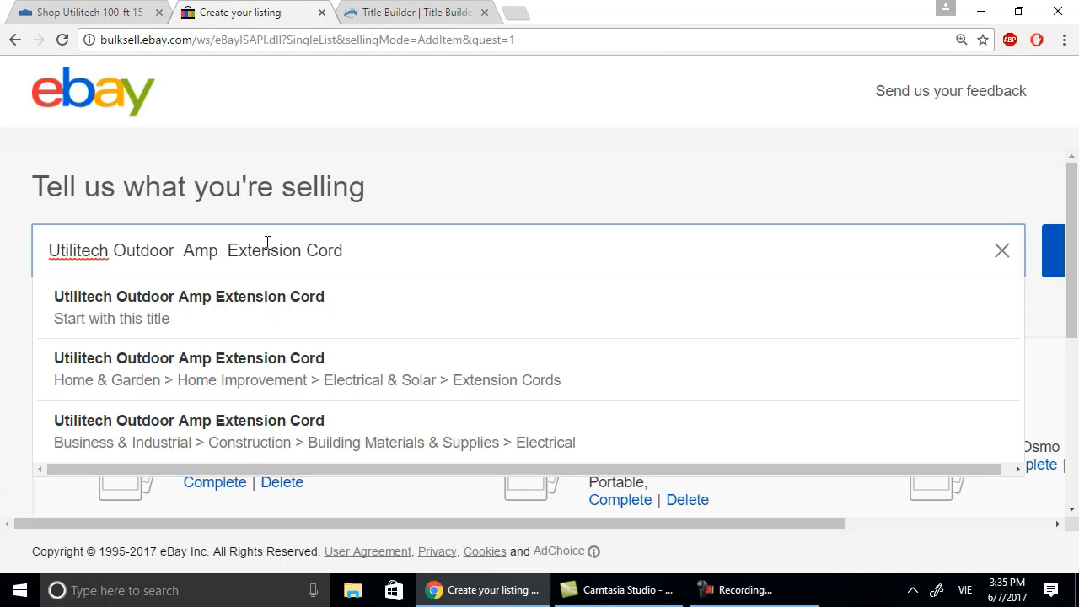
pyautogui.write('15')
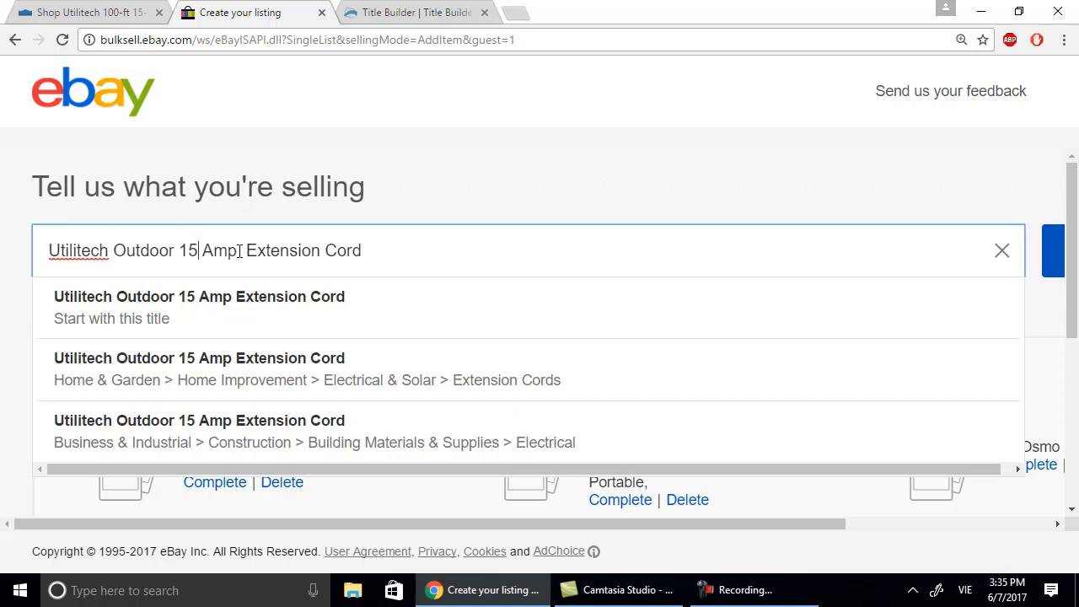
pyautogui.click(240, 250)
pyautogui.write('12 ')
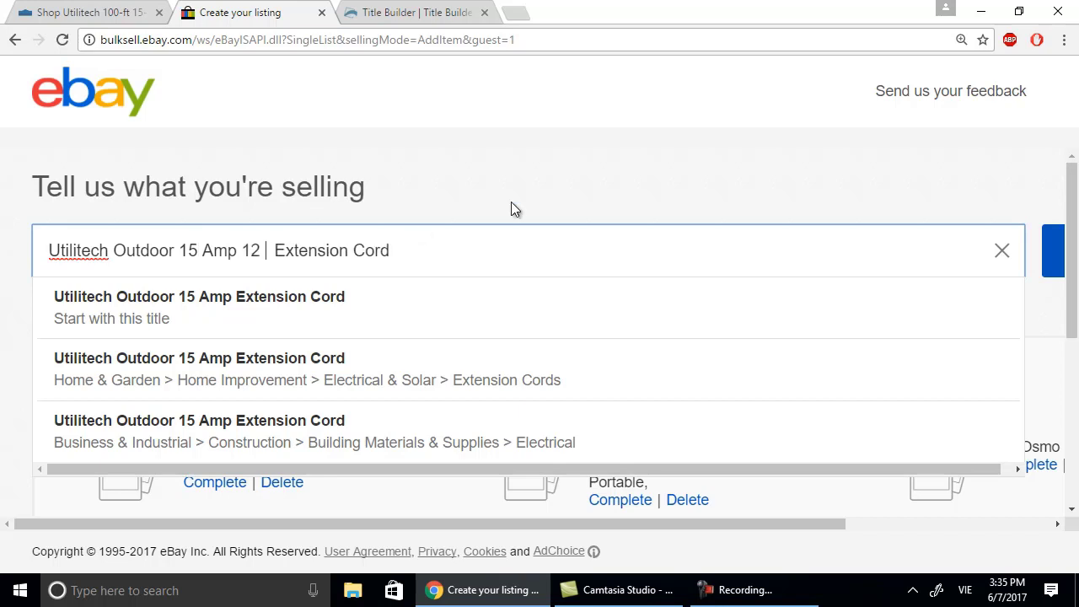
pyautogui.write('Gauge')
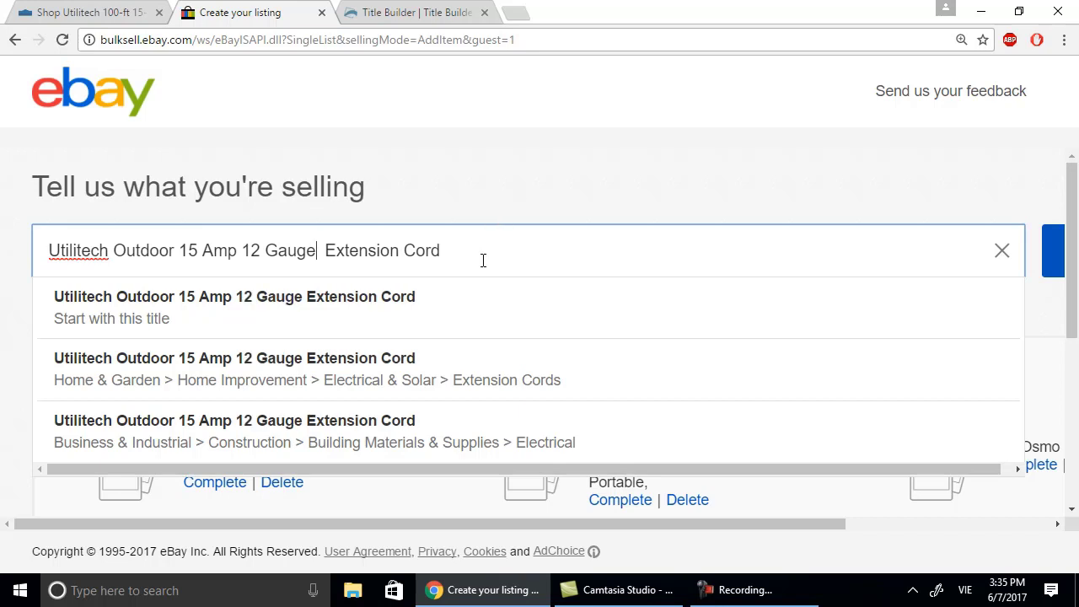
pyautogui.click(1054, 253)
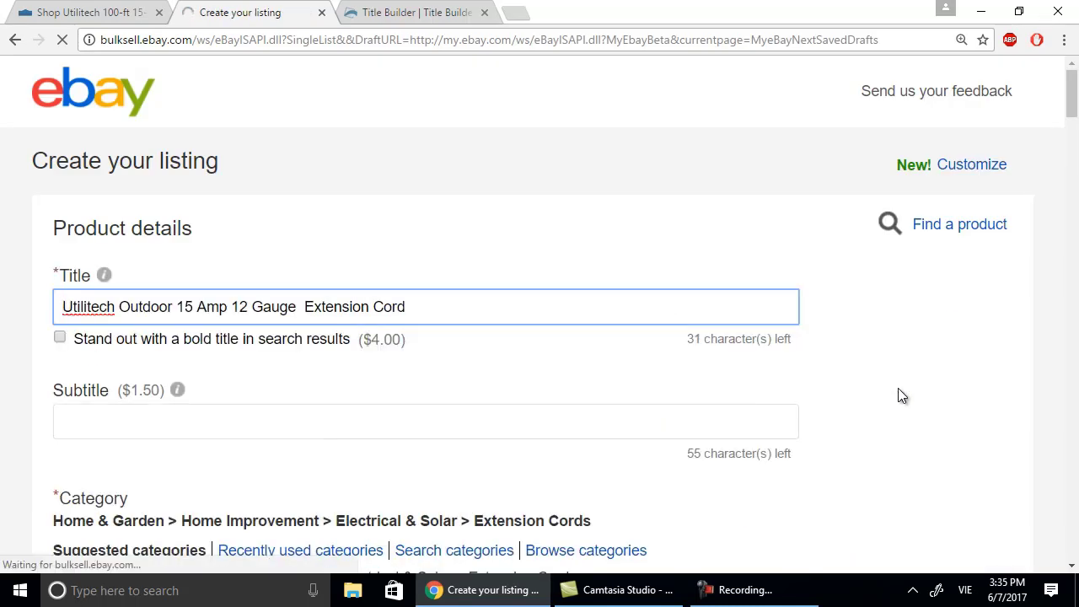
# Review the suggested categories on Create your listing, then check the Lowe's cord page and its $89.97 price.
pyautogui.scroll(-2, 711, 400)
pyautogui.scroll(2, 712, 401)
pyautogui.scroll(-1, 711, 401)
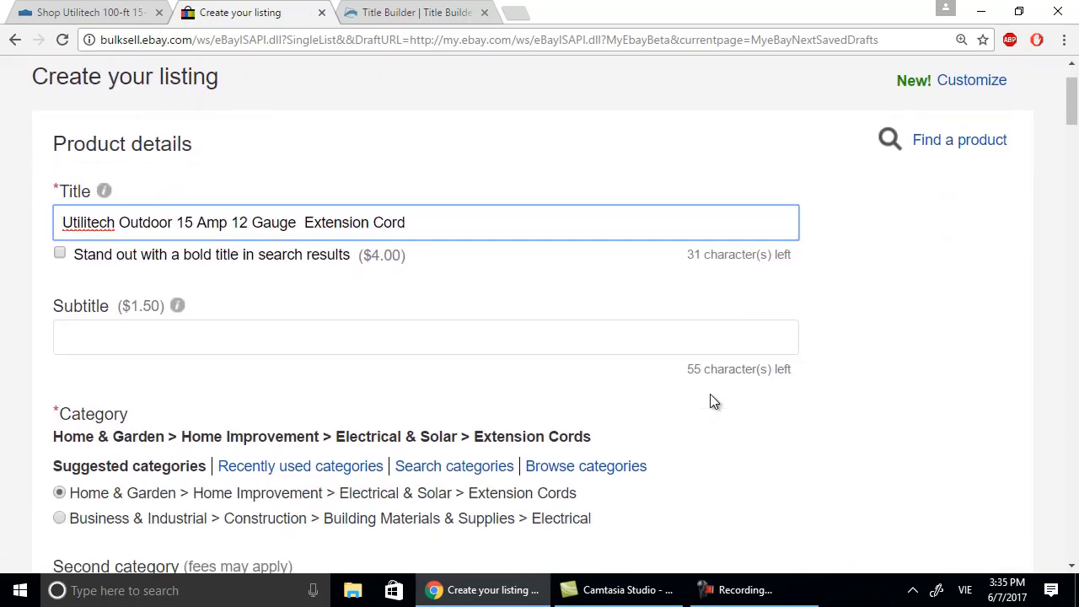
pyautogui.scroll(1, 491, 474)
pyautogui.scroll(-1, 416, 518)
pyautogui.click(74, 14)
pyautogui.scroll(-1, 658, 269)
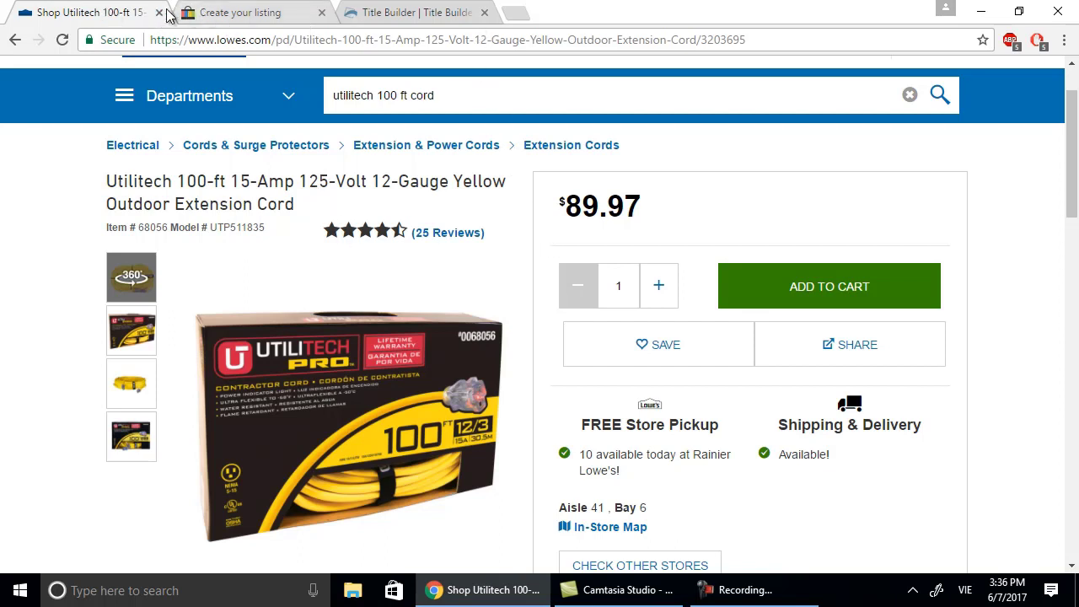
# Insert '100 Ft' before 'Extension' and 'Yellow' after 'Outdoor' in the eBay listing title.
pyautogui.click(293, 17)
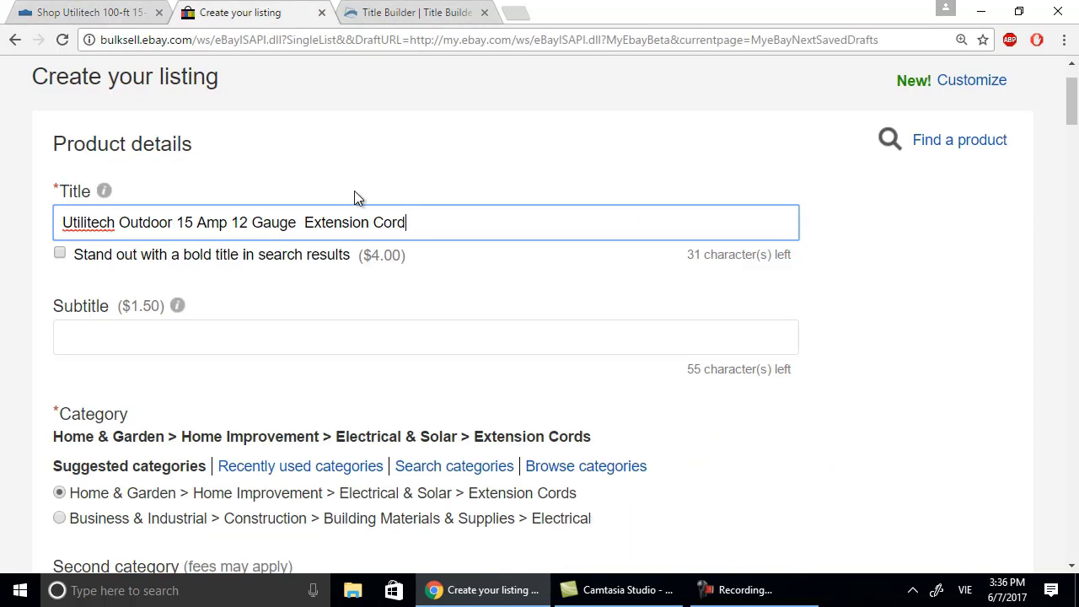
pyautogui.click(298, 223)
pyautogui.write('100 Ft')
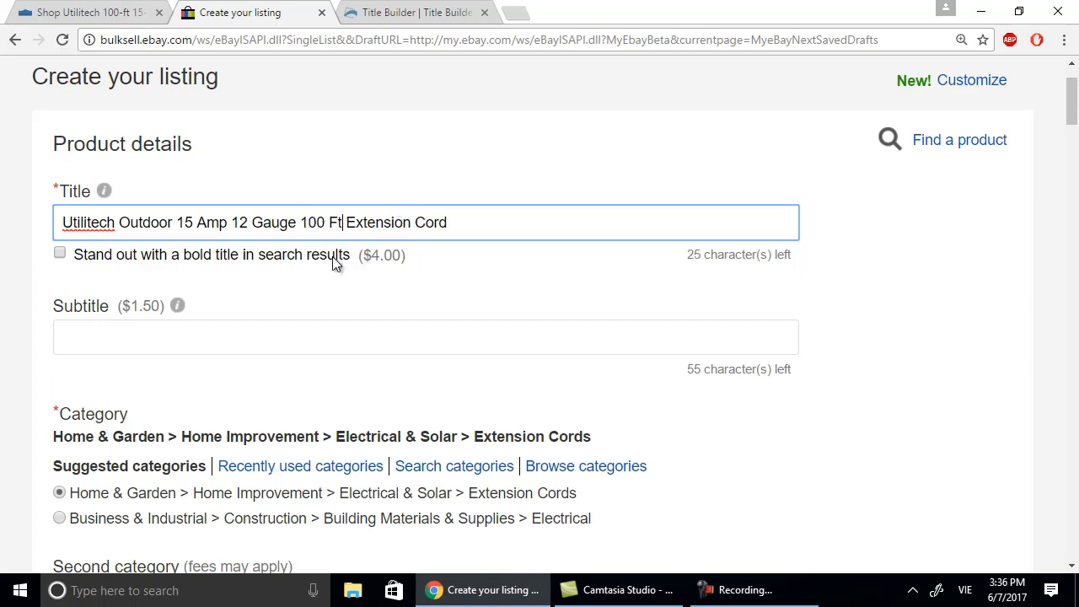
pyautogui.click(171, 222)
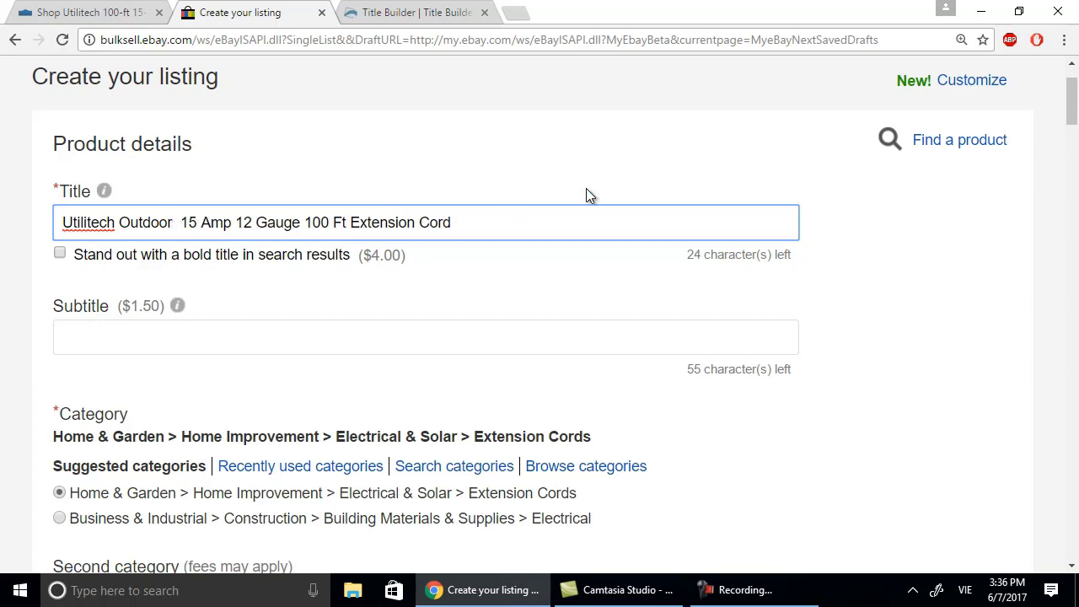
pyautogui.write('Yellow')
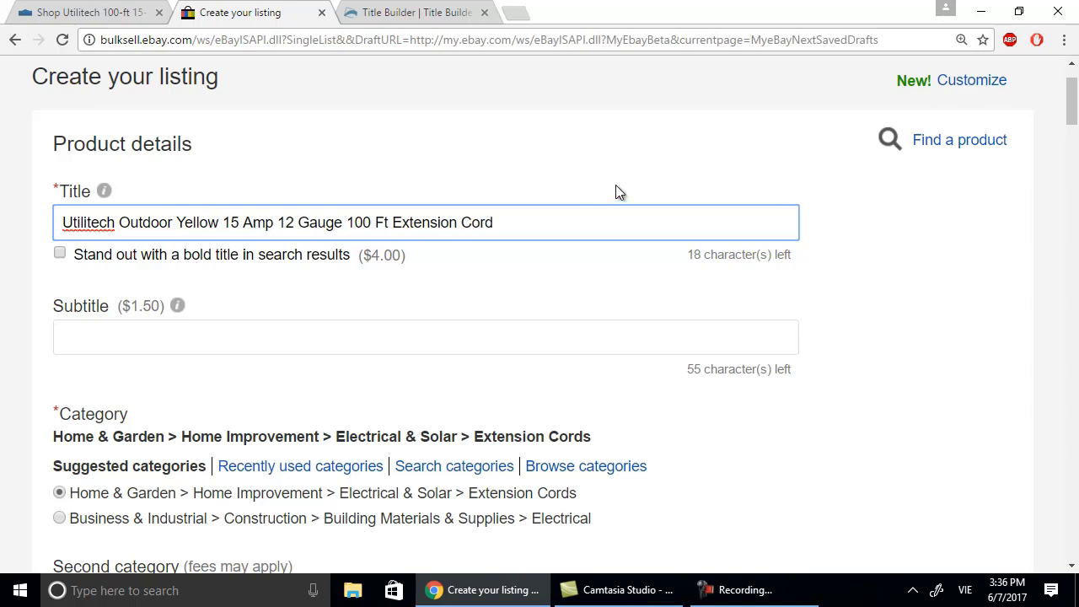
pyautogui.click(101, 13)
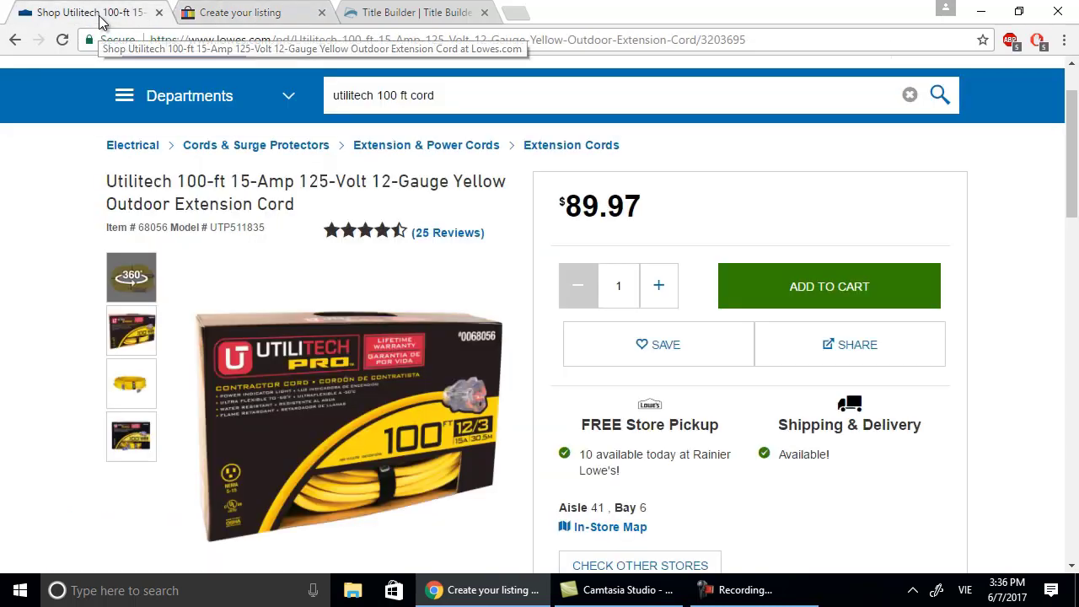
# Back in Title Builder, scroll to the Extra keywords: utilitech, gauge, amp, ft, outdoor, volt.
pyautogui.moveTo(179, 175)
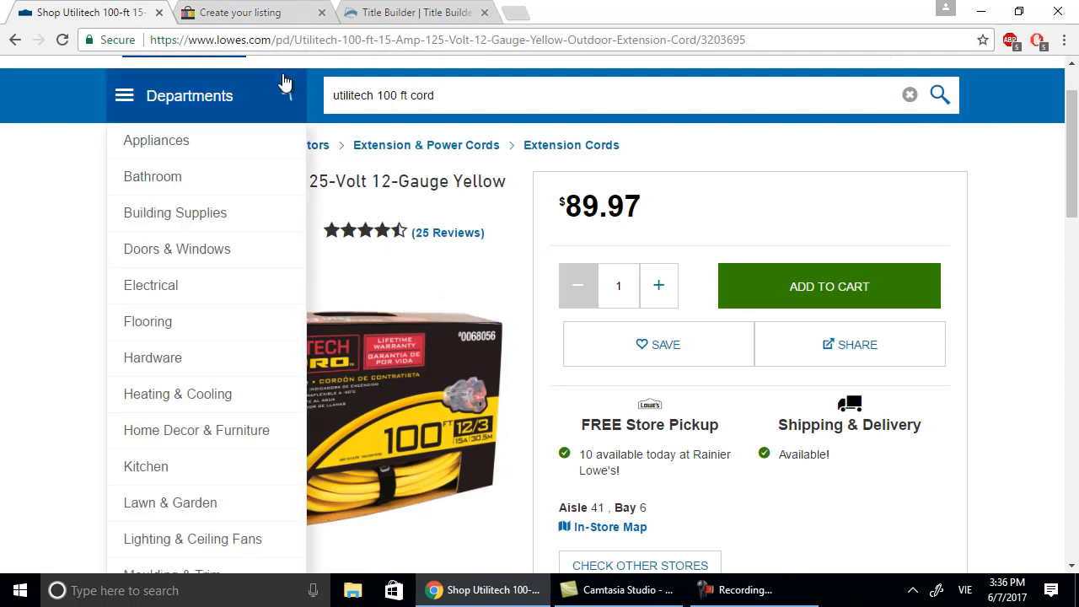
pyautogui.click(379, 12)
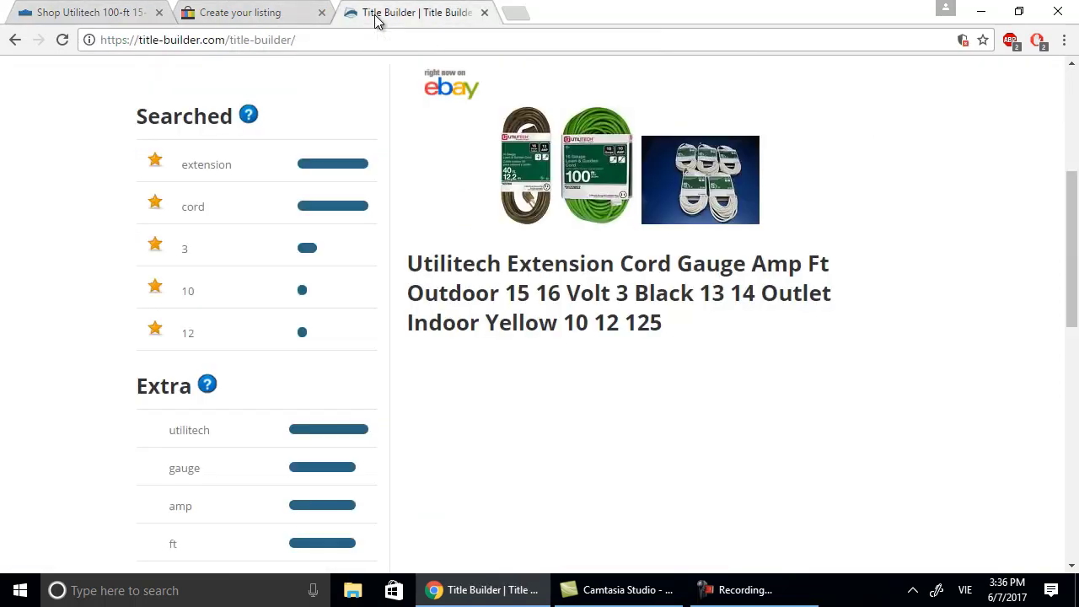
pyautogui.scroll(-1, 320, 236)
pyautogui.scroll(-1, 352, 242)
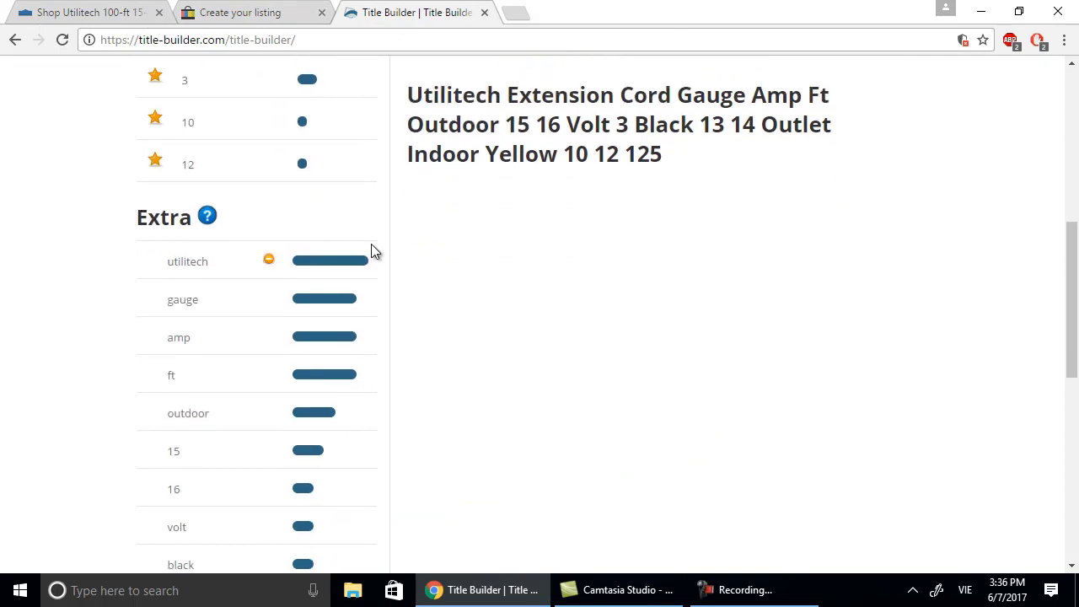
pyautogui.scroll(-1, 374, 250)
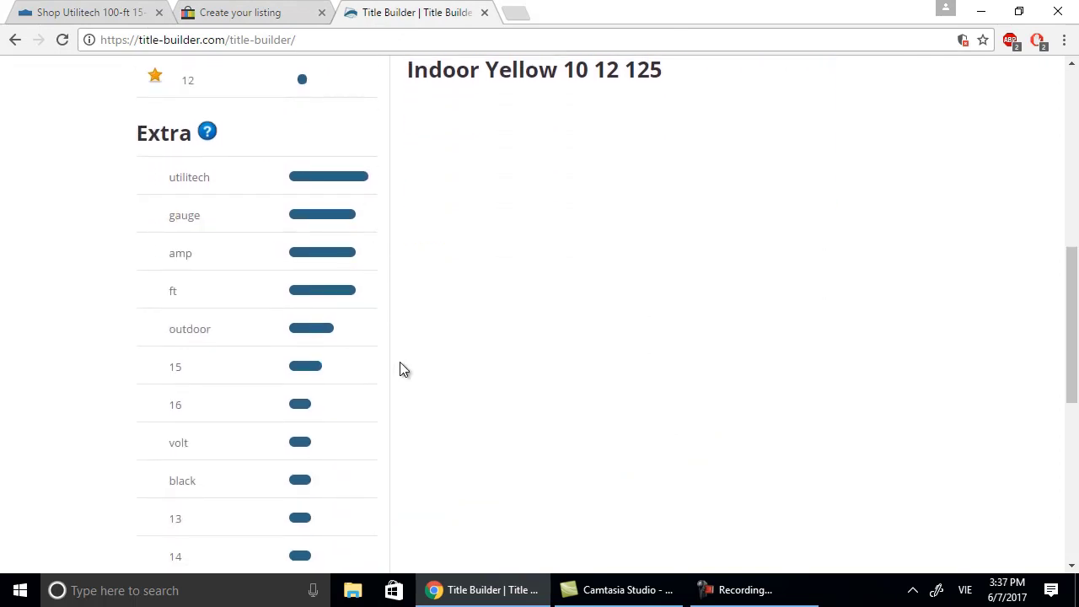
pyautogui.scroll(-1, 395, 384)
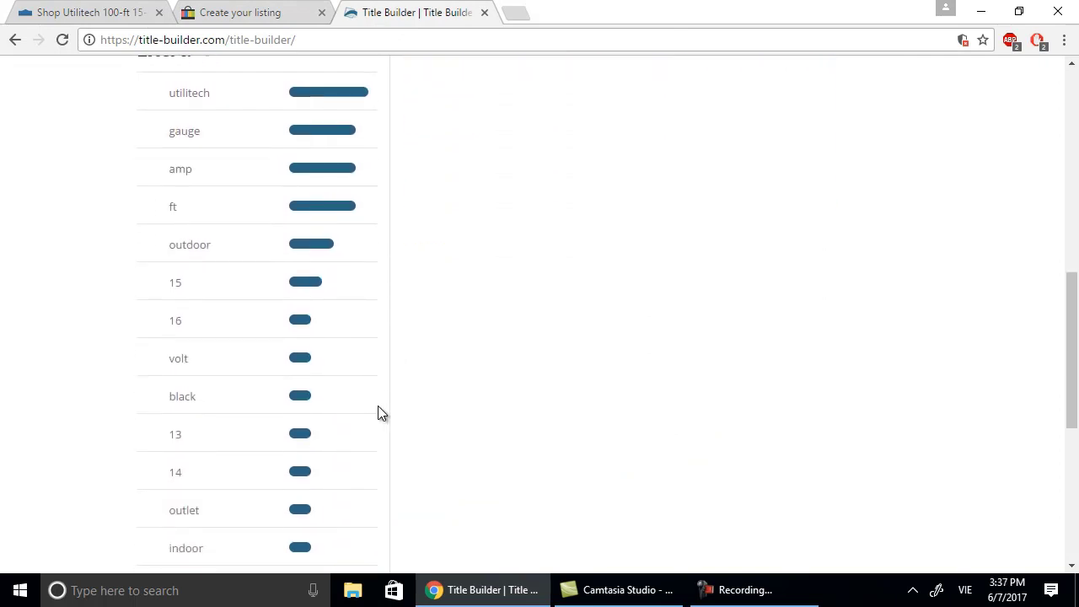
# Review the suggested title keywords (Outdoor, Volt, Black, Outlet, Indoor, Yellow, 125), then return to the eBay draft.
pyautogui.scroll(-1, 330, 417)
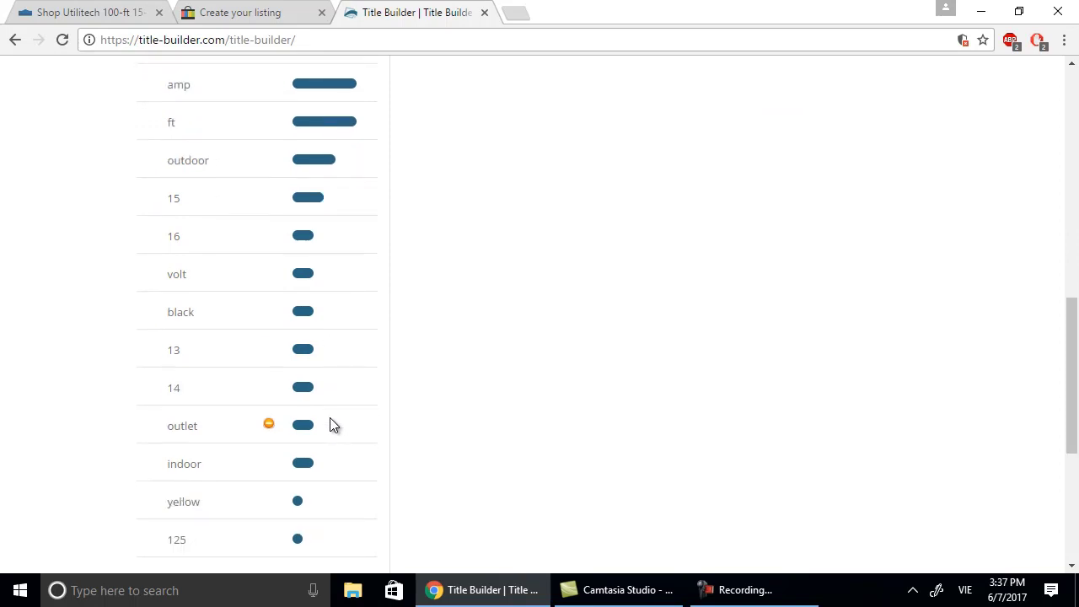
pyautogui.scroll(-1, 330, 417)
pyautogui.scroll(4, 354, 253)
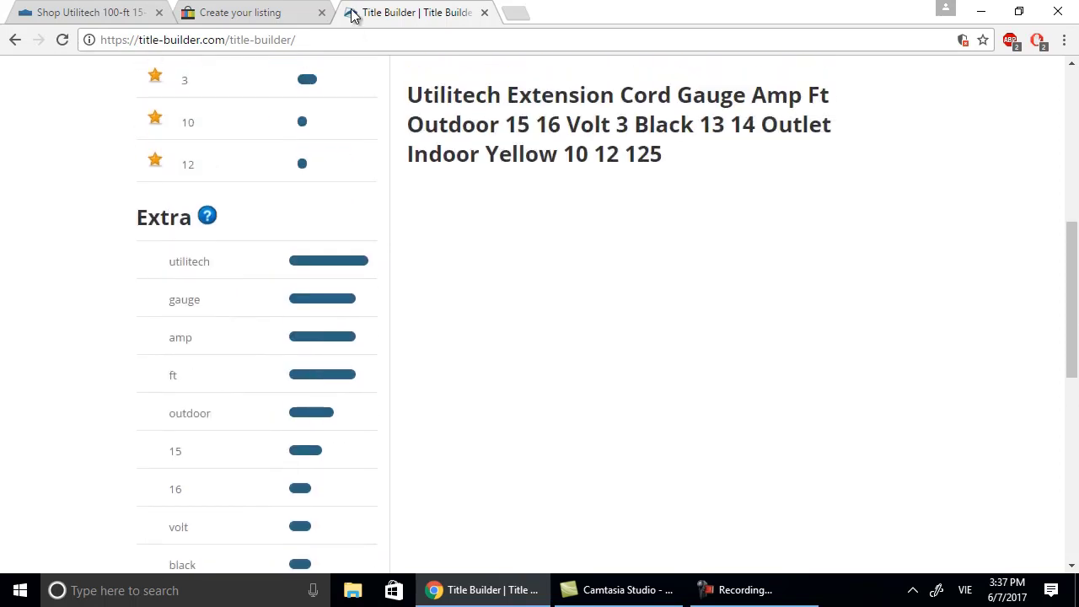
pyautogui.click(236, 13)
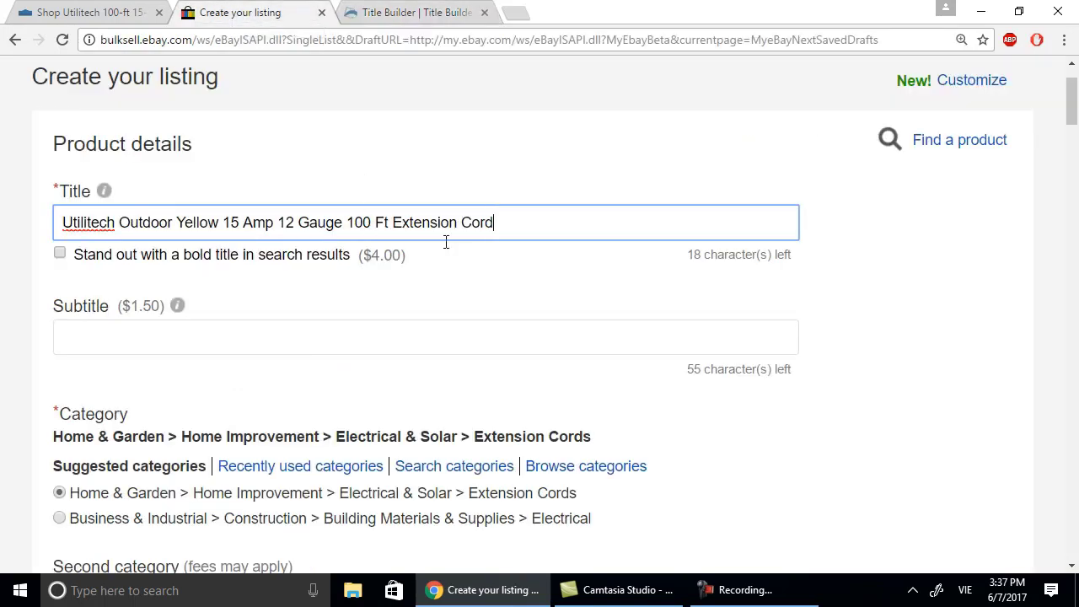
# Insert '125 Volt' after 'Yellow' in the listing title, then go back to the Lowe's page.
pyautogui.click(221, 222)
pyautogui.write('125 ')
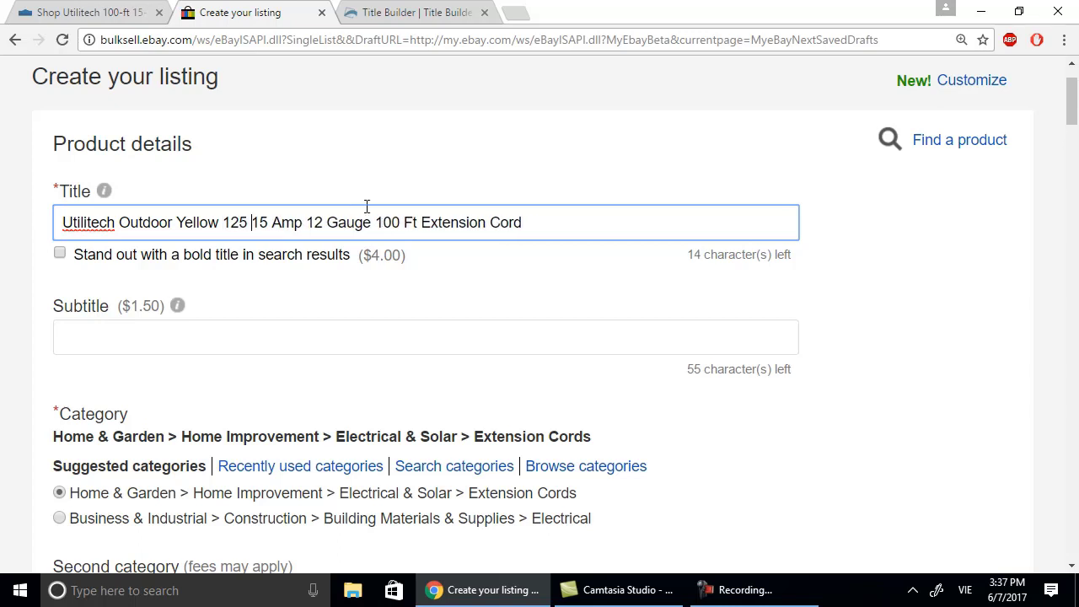
pyautogui.write('Volt')
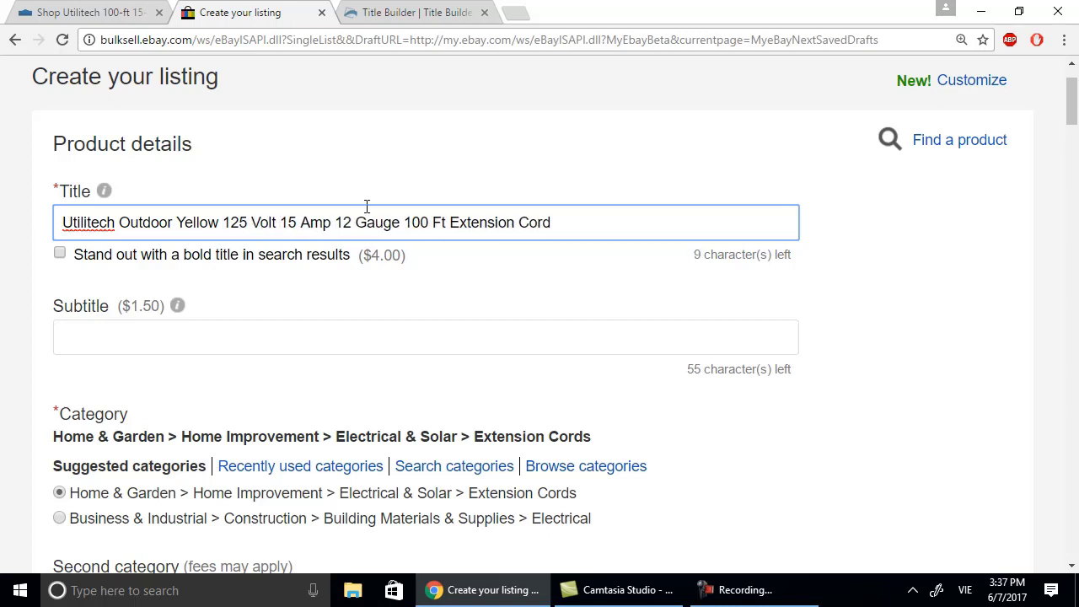
pyautogui.click(568, 226)
pyautogui.click(137, 14)
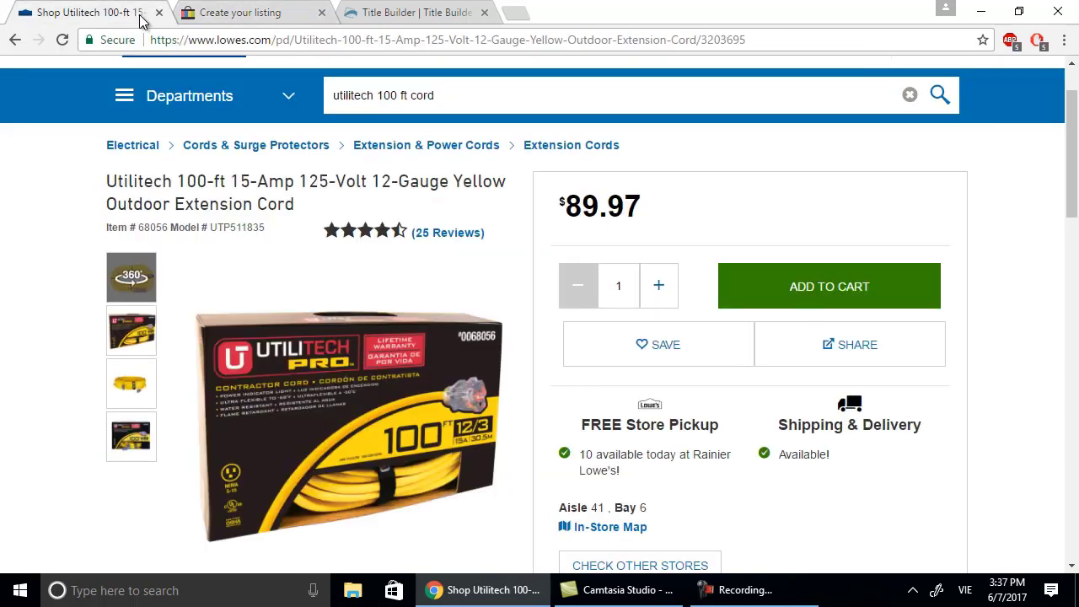
pyautogui.click(409, 13)
pyautogui.scroll(-5, 556, 369)
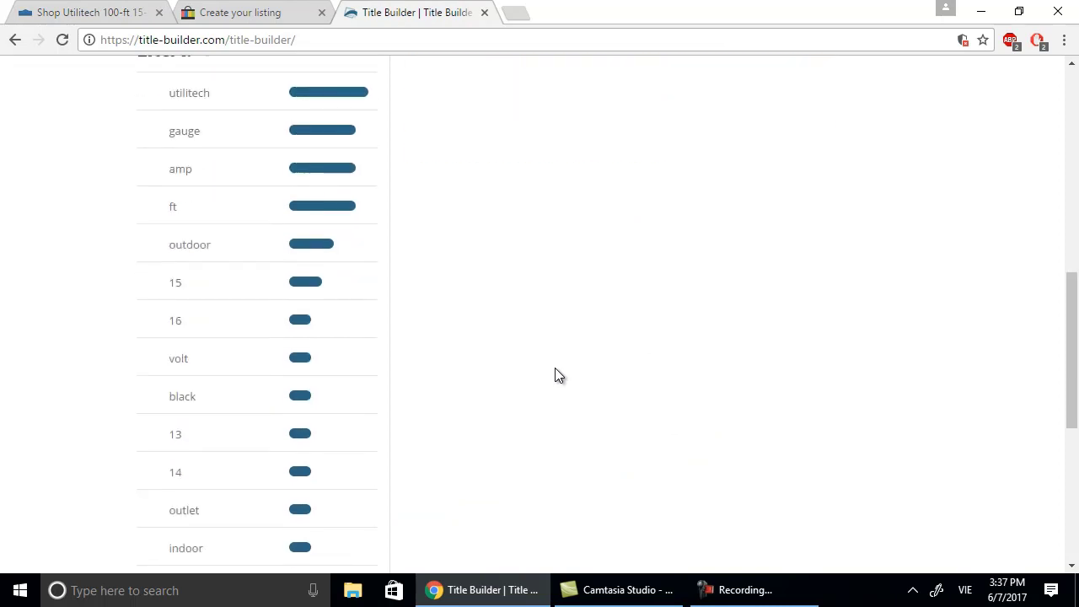
pyautogui.scroll(4, 554, 367)
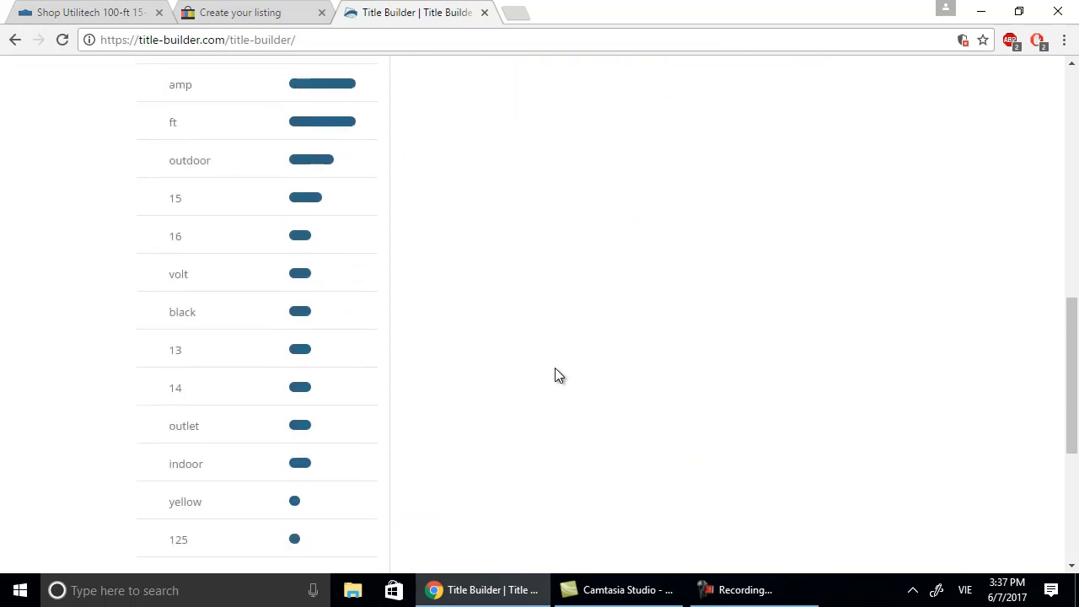
pyautogui.scroll(4, 554, 368)
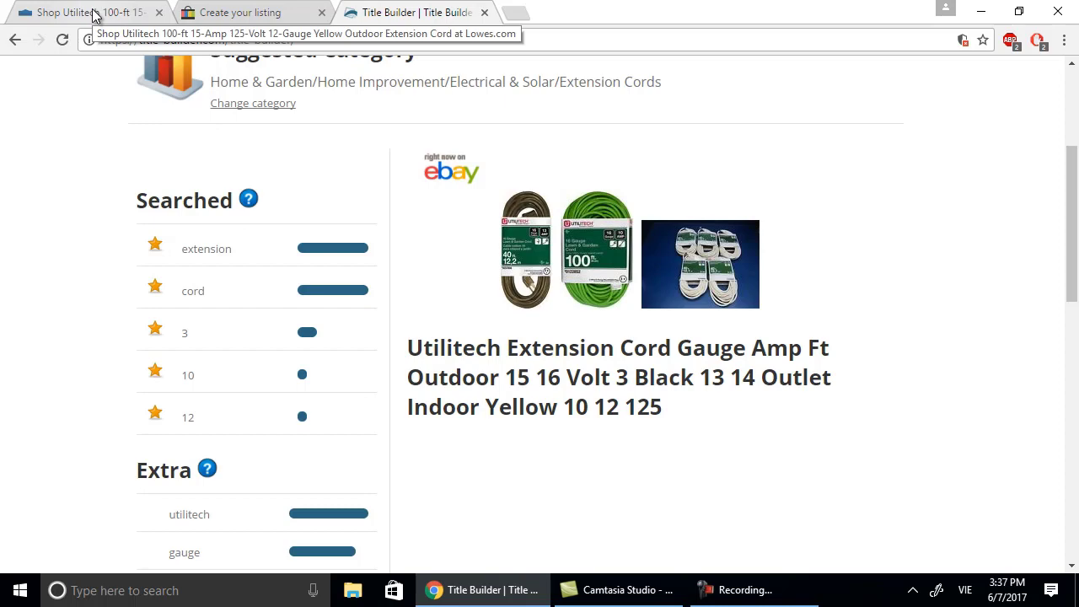
pyautogui.click(217, 11)
pyautogui.scroll(-1, 691, 286)
pyautogui.scroll(-5, 653, 302)
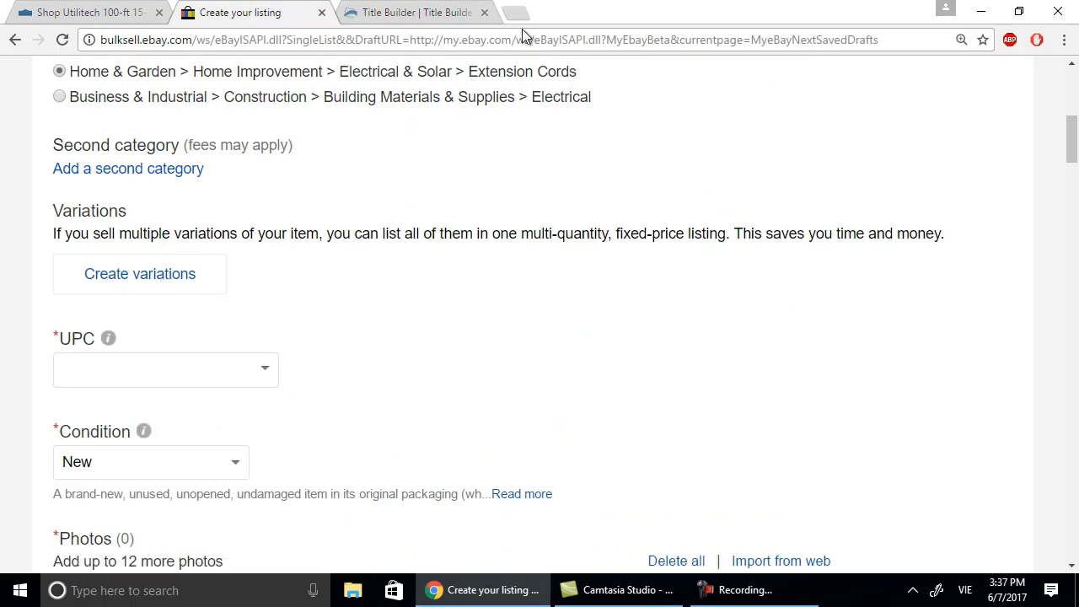
pyautogui.click(126, 18)
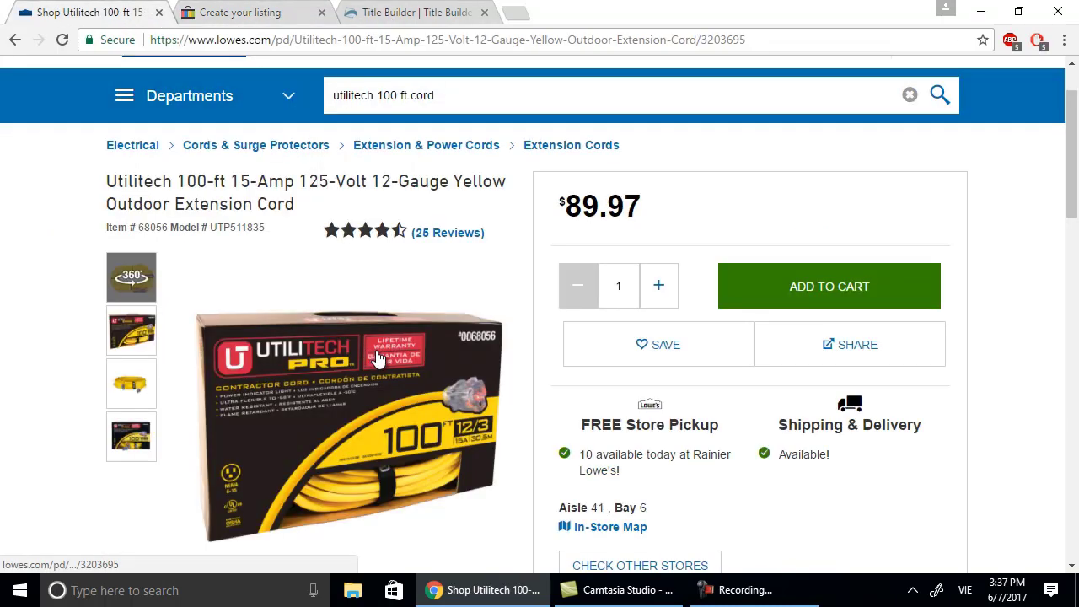
# Save the main Utilitech box photo as Extension Cord.jpg in Desktop > Ebay Store.
pyautogui.click(376, 350)
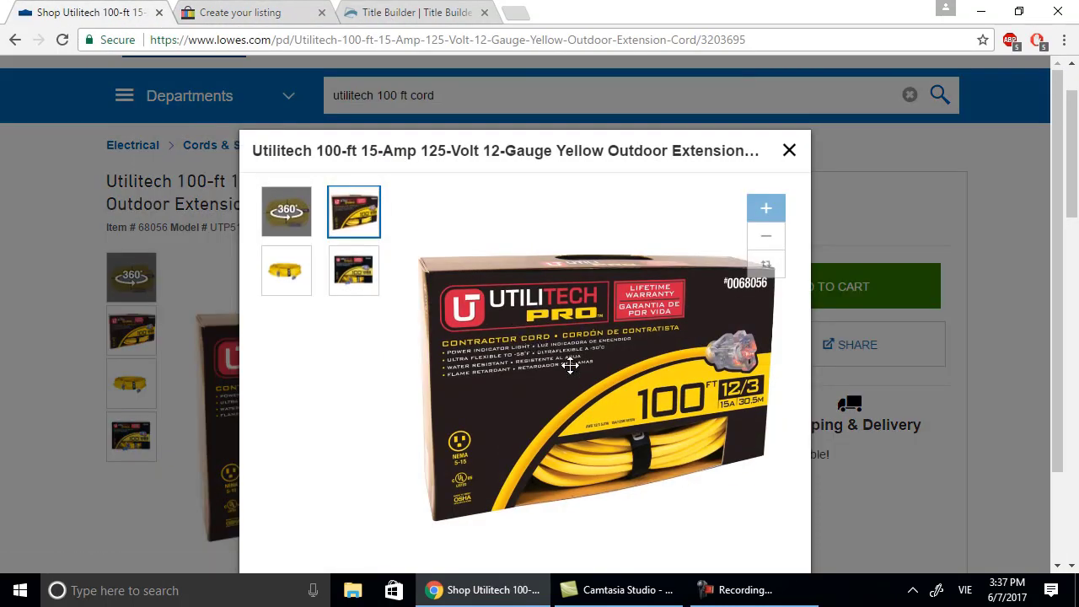
pyautogui.rightClick(622, 314)
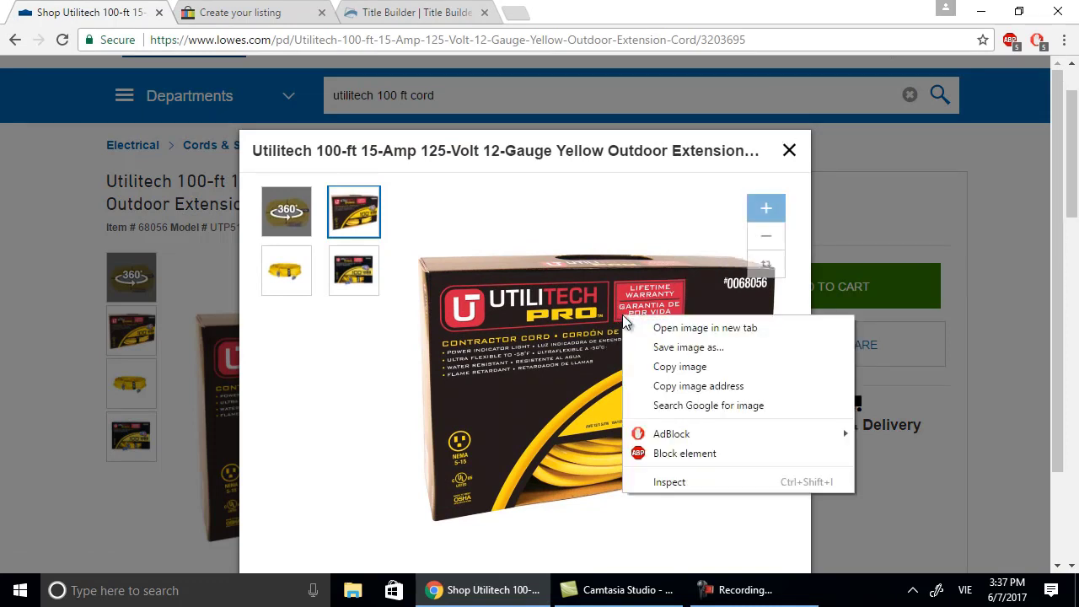
pyautogui.click(665, 348)
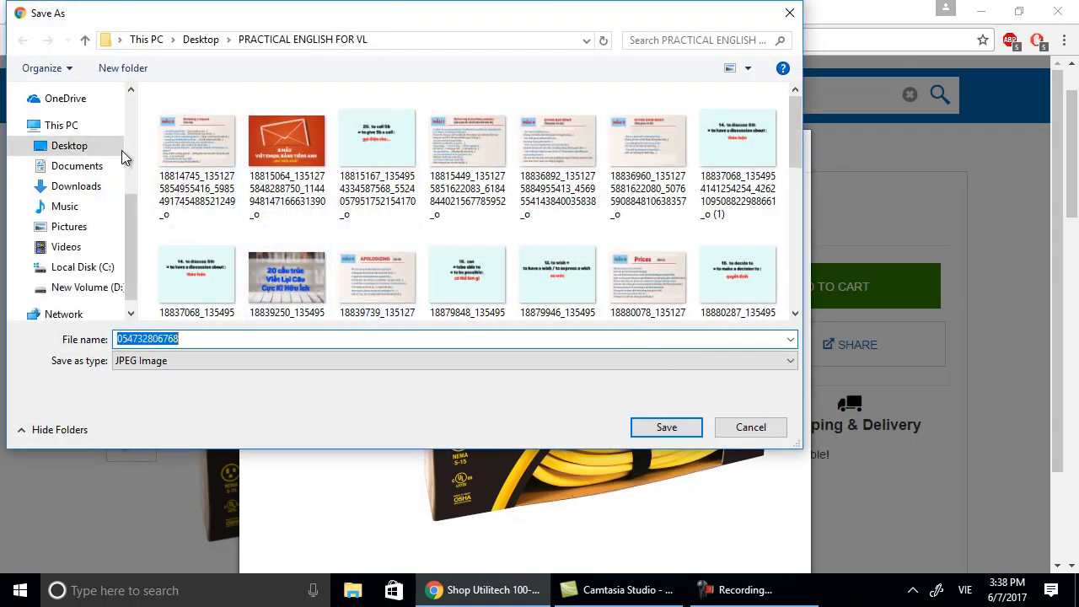
pyautogui.click(84, 145)
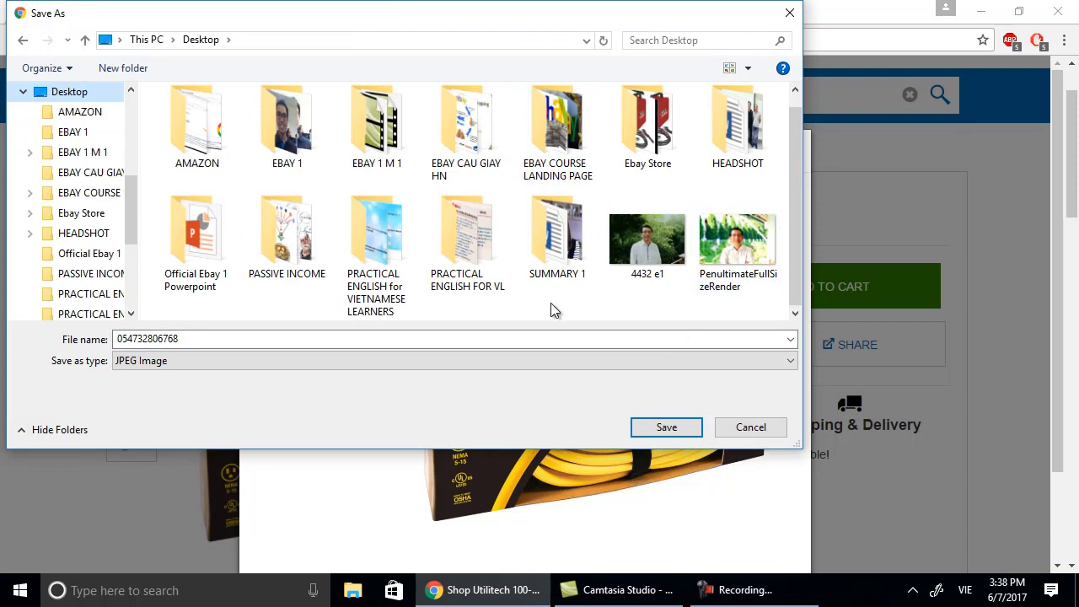
pyautogui.doubleClick(633, 145)
pyautogui.click(384, 338)
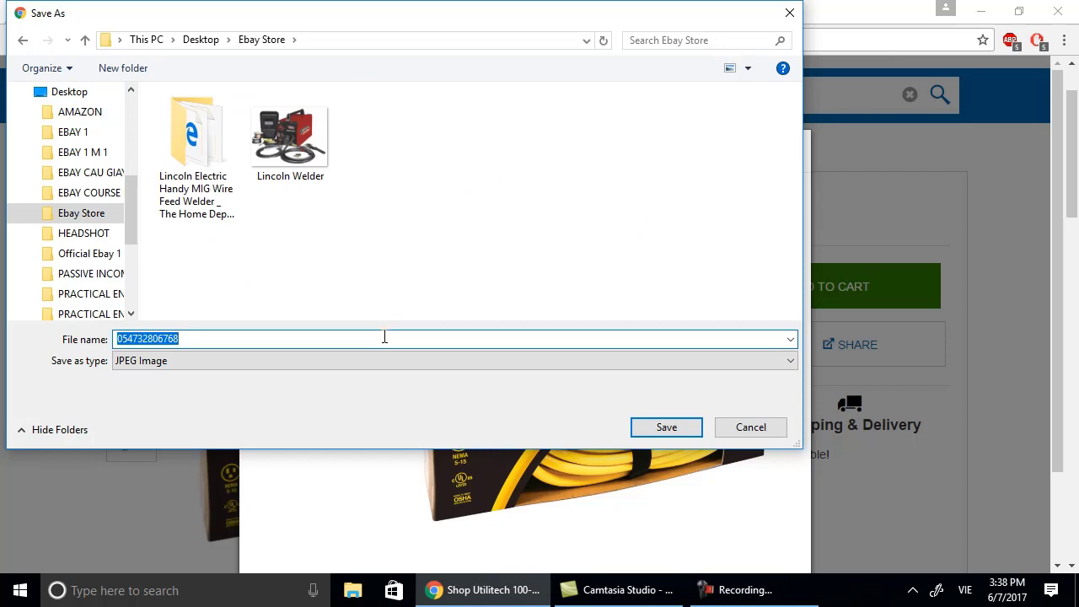
pyautogui.write('Exte')
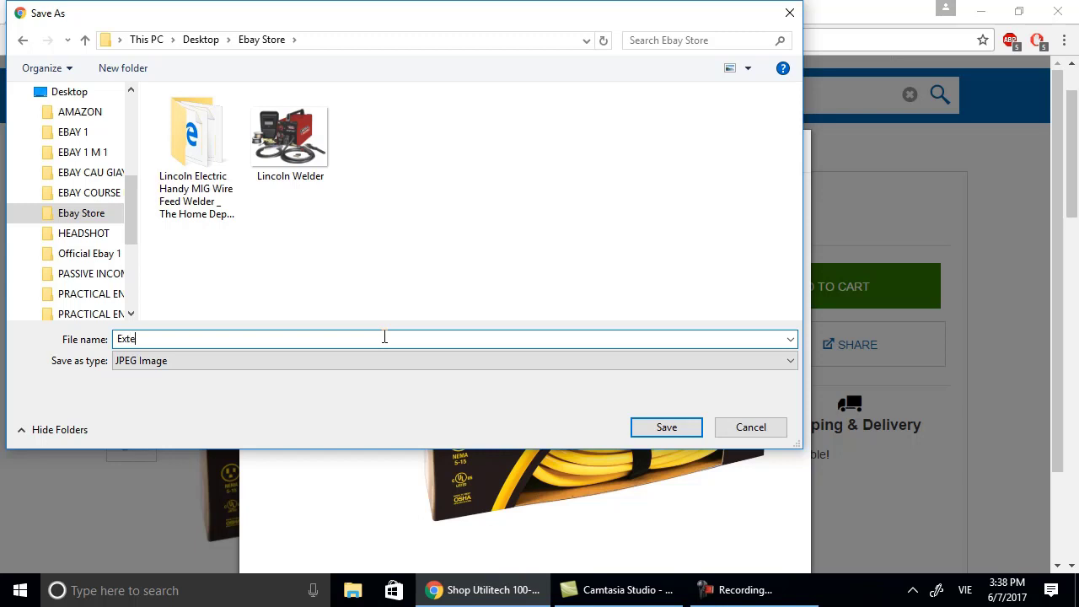
pyautogui.write('nsion Cord')
pyautogui.click(666, 427)
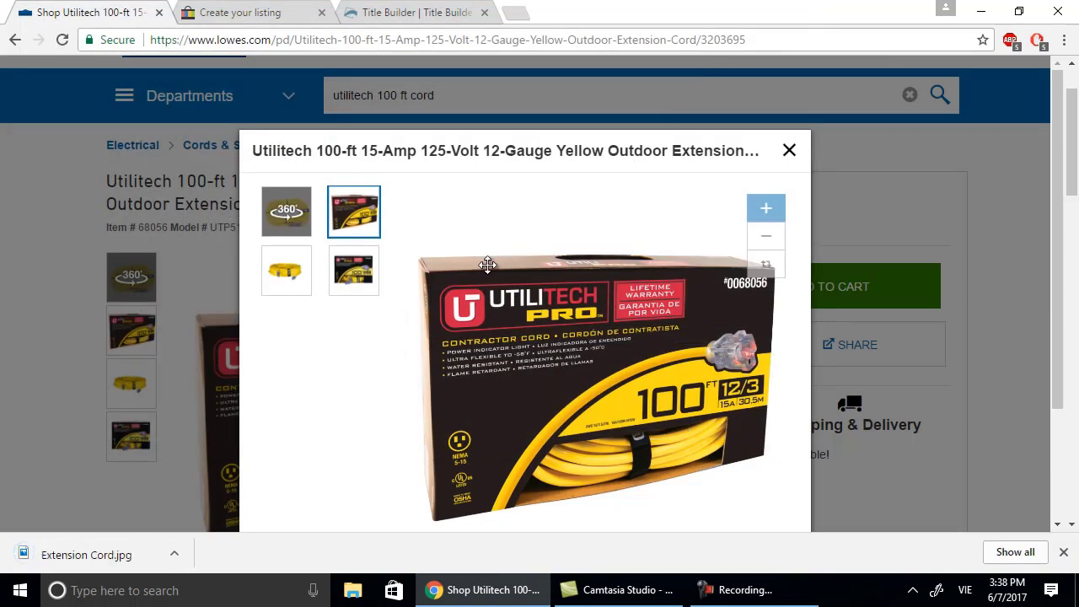
# Save the coiled yellow cord photo as Yellow-Cord.jpg.
pyautogui.click(304, 280)
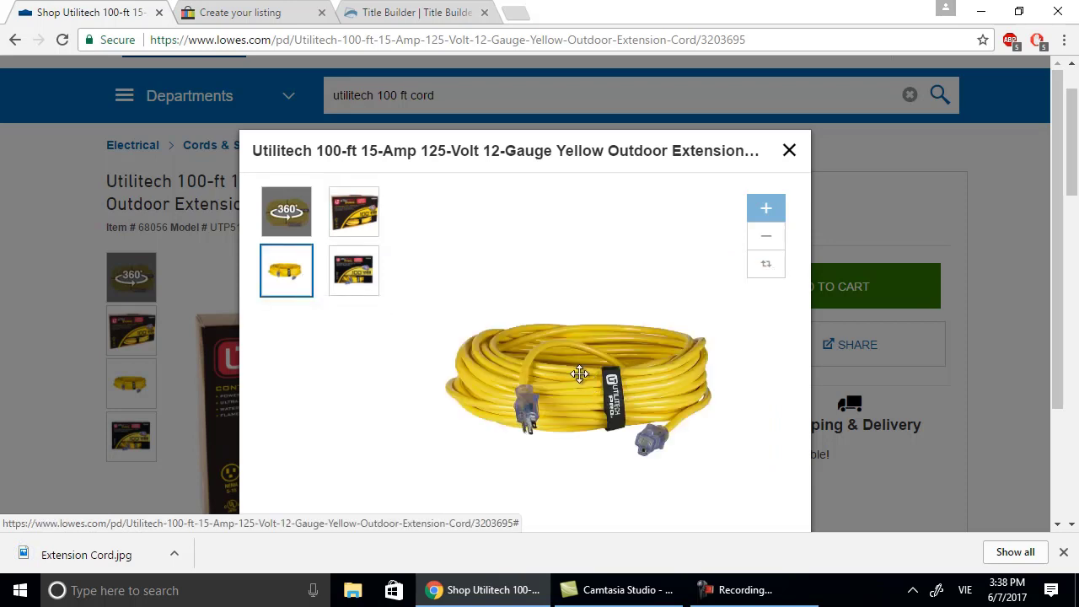
pyautogui.rightClick(578, 380)
pyautogui.click(604, 406)
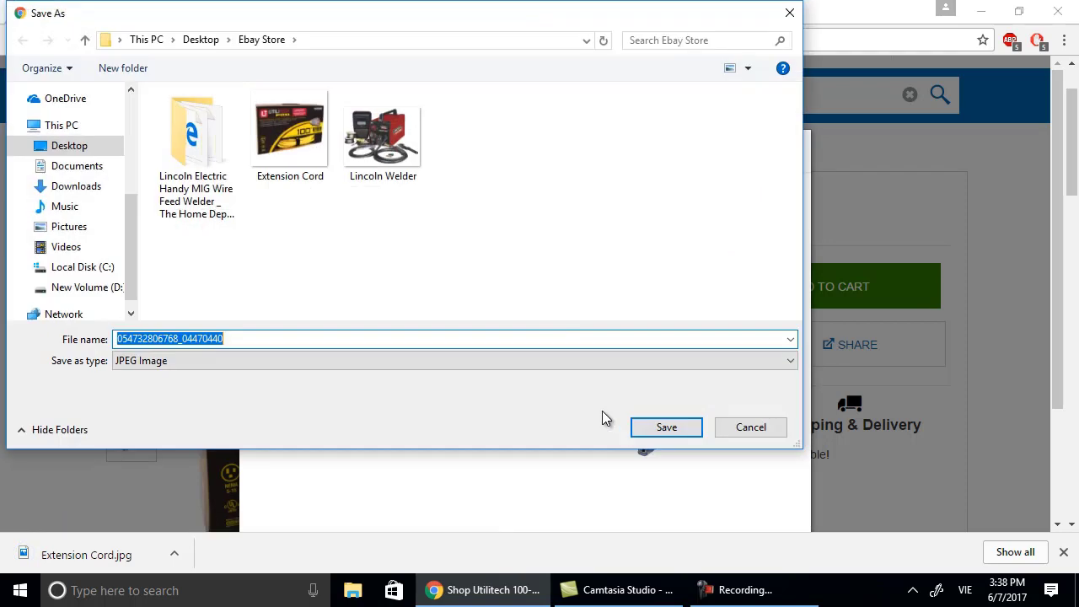
pyautogui.write('Yell')
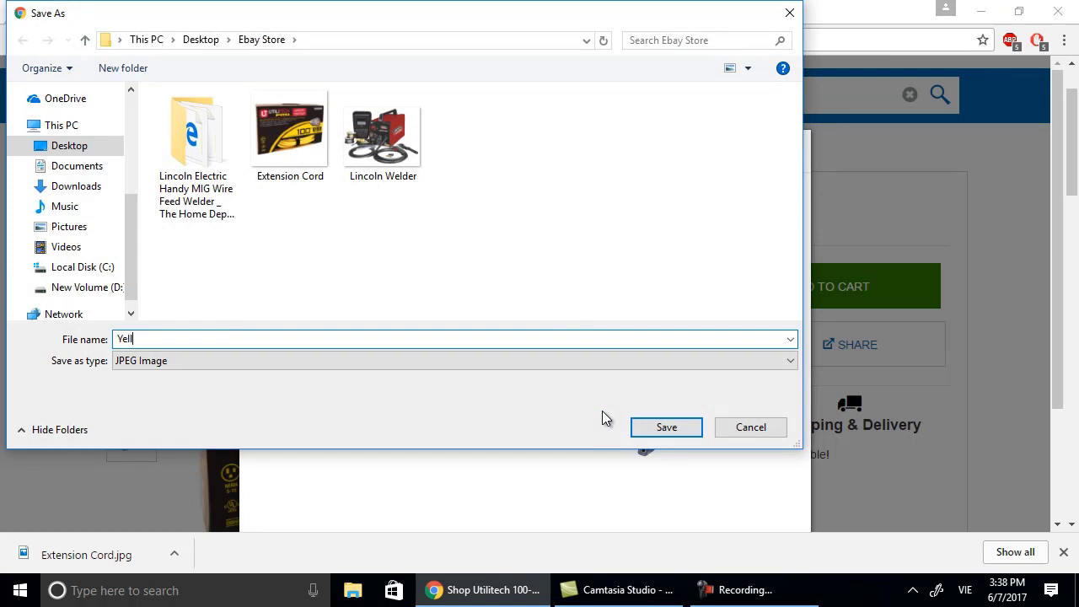
pyautogui.write('ow')
pyautogui.write('-Cord')
pyautogui.click(692, 427)
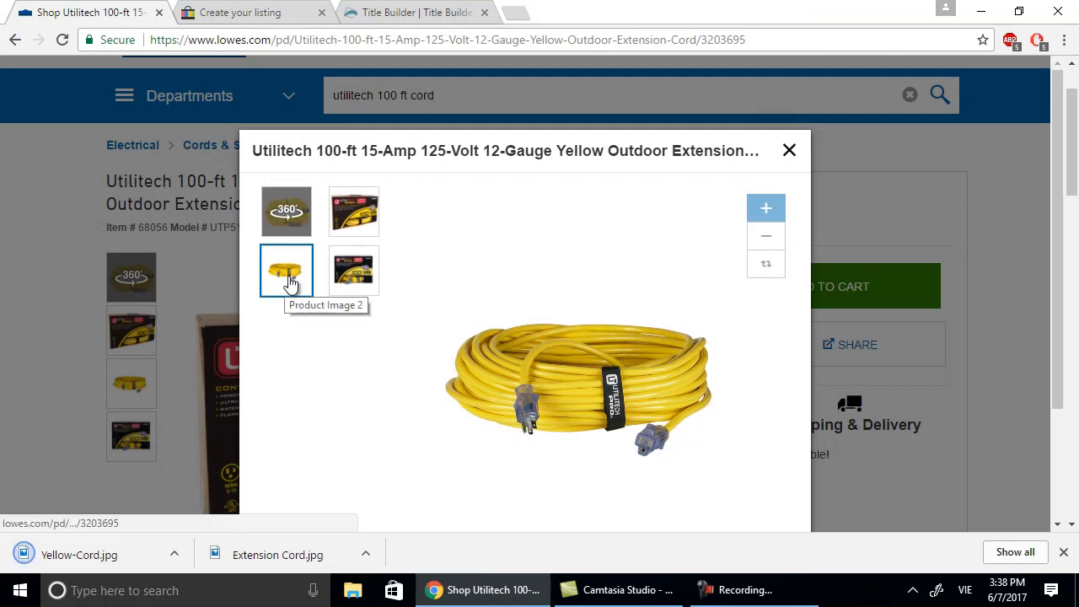
# Save the second box photo as Extension-Yellow-Cord.jpg in the Ebay Store folder.
pyautogui.click(337, 279)
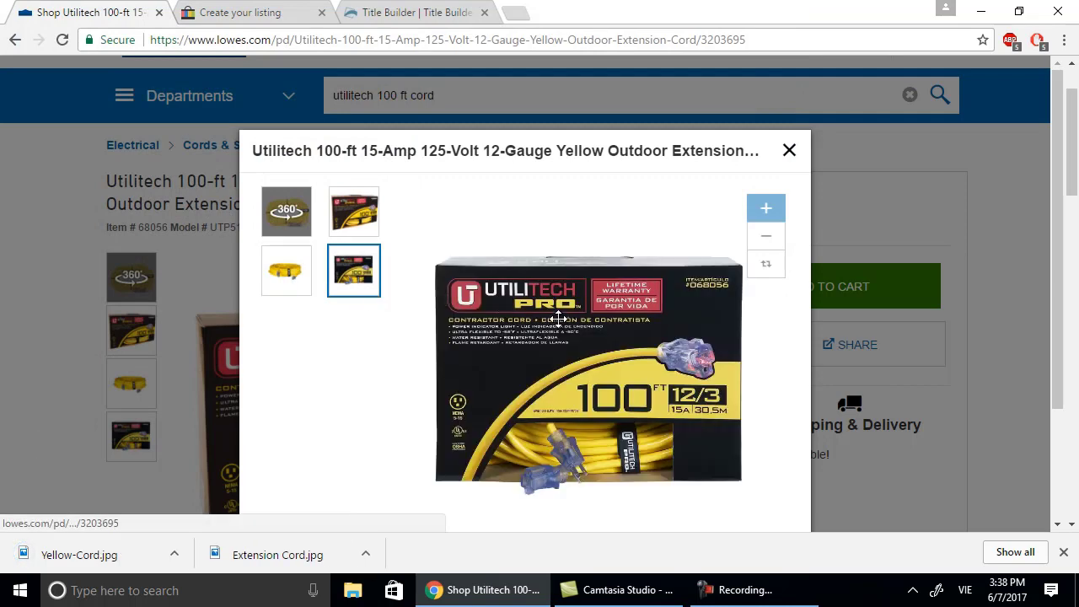
pyautogui.rightClick(560, 321)
pyautogui.click(598, 351)
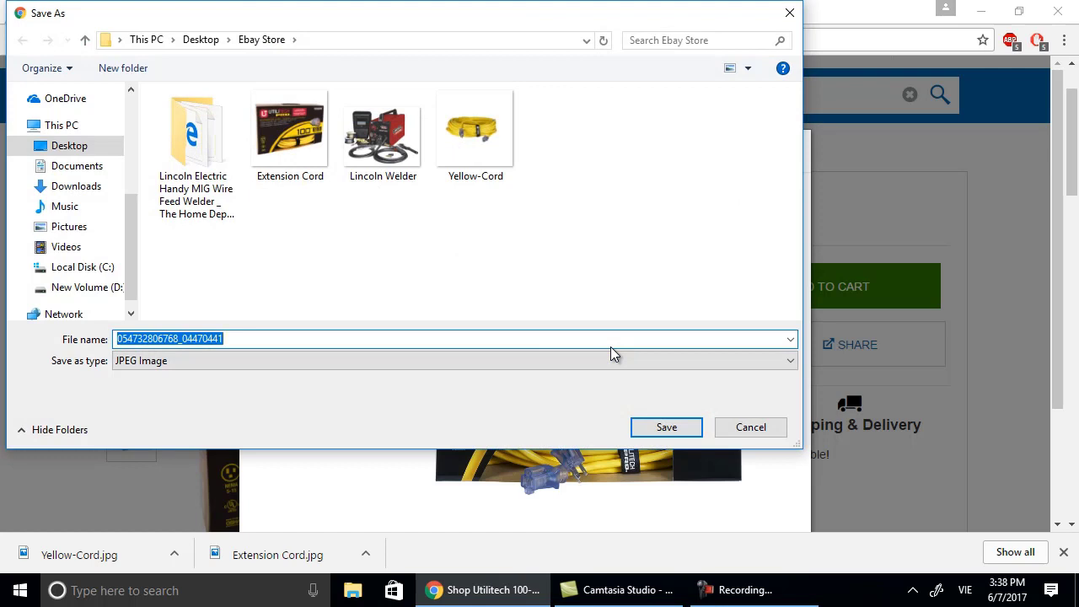
pyautogui.write('Exte')
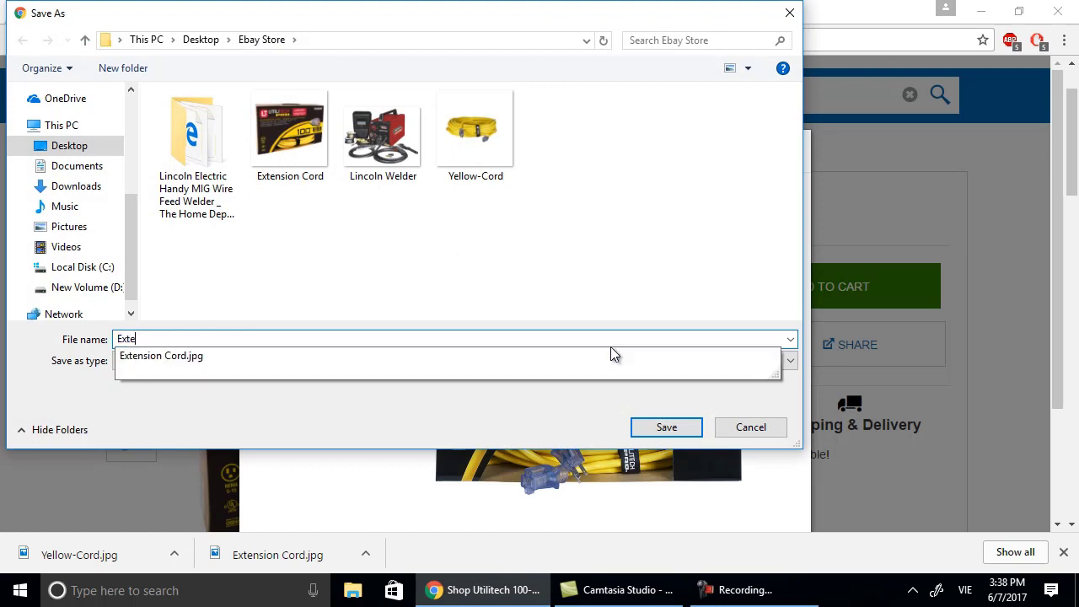
pyautogui.write('nsion-Cor')
pyautogui.press('BackSpace')
pyautogui.press('BackSpace')
pyautogui.press('BackSpace')
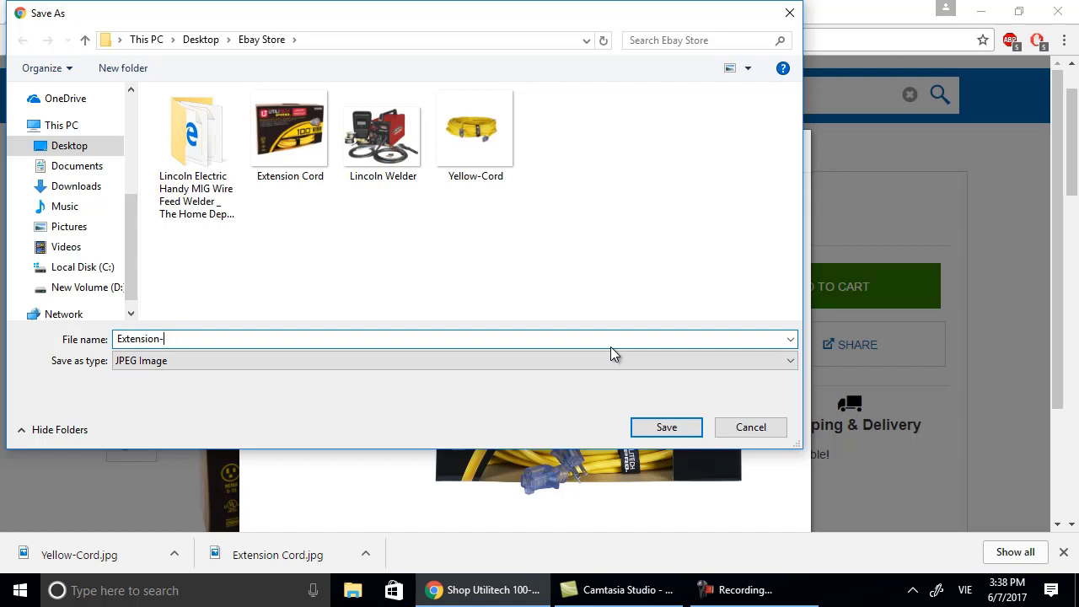
pyautogui.write('Yellow-Cord')
pyautogui.click(677, 427)
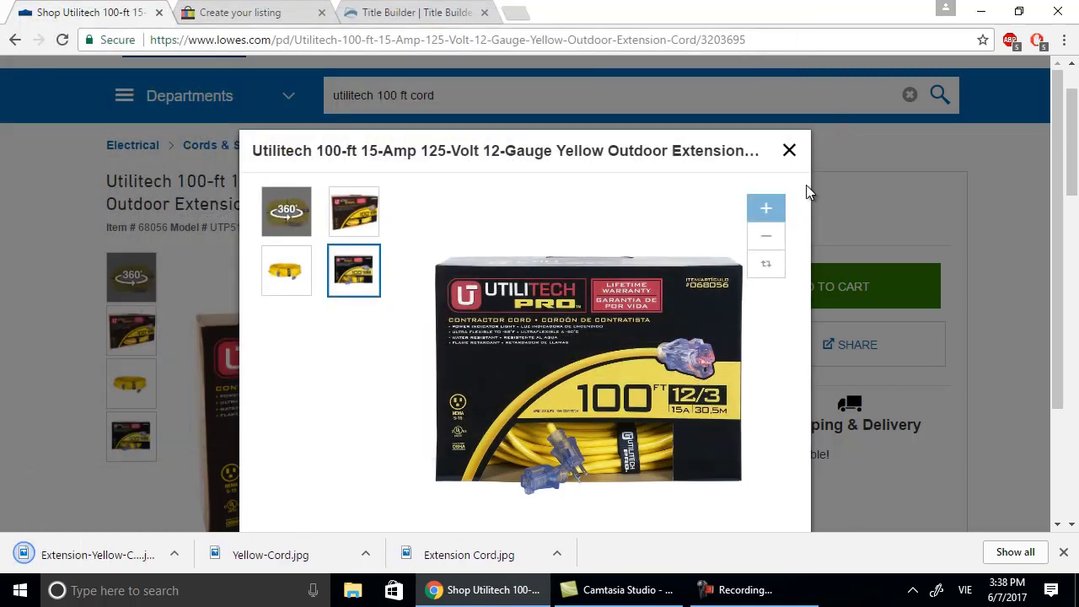
# Save the 360° cord image as 125-Volt-Extension Cord.png in Ebay Store, then close the viewer.
pyautogui.click(274, 221)
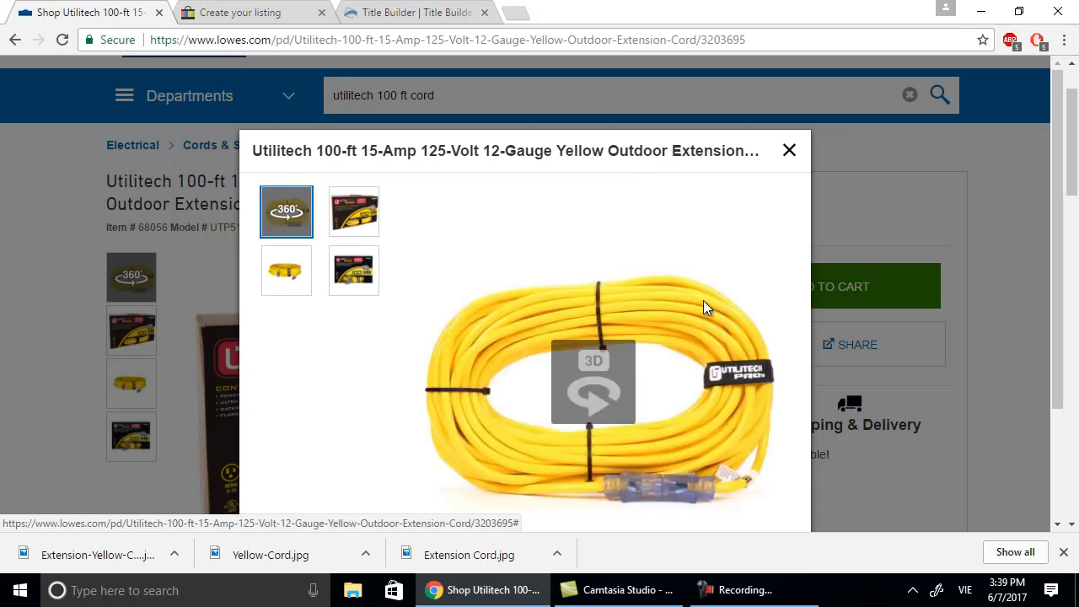
pyautogui.scroll(-1, 714, 273)
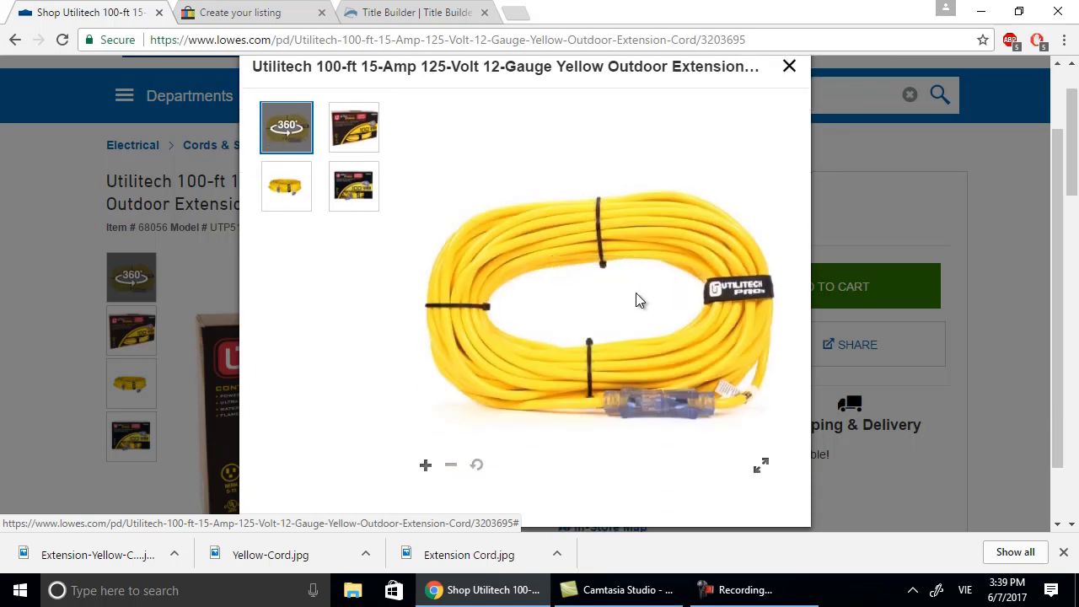
pyautogui.rightClick(636, 292)
pyautogui.click(689, 306)
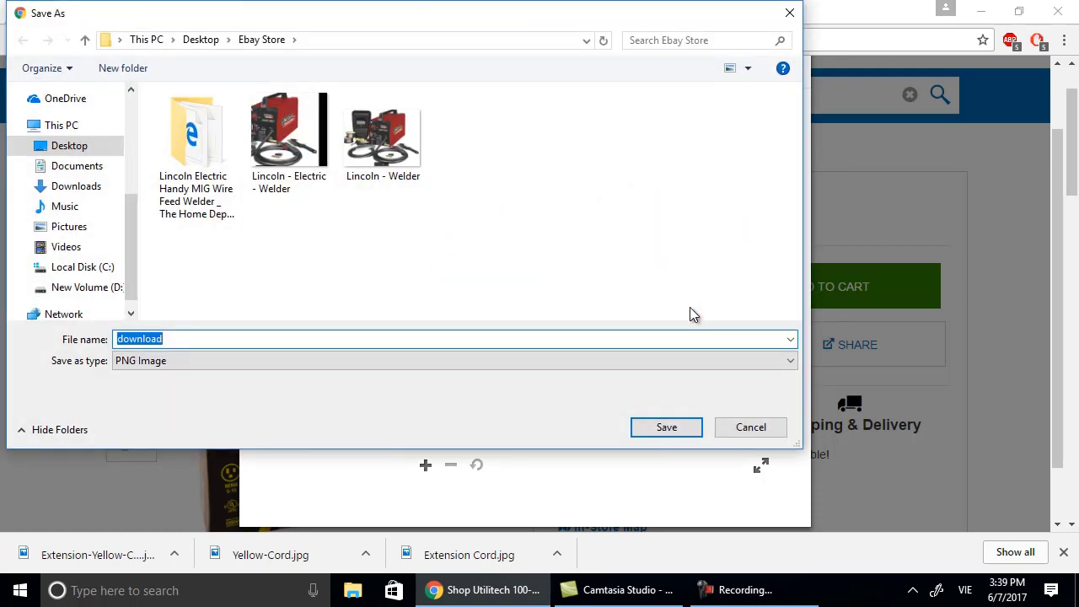
pyautogui.write('125')
pyautogui.write(' Vo')
pyautogui.press('BackSpace')
pyautogui.press('BackSpace')
pyautogui.press('BackSpace')
pyautogui.write('Vo')
pyautogui.press('BackSpace')
pyautogui.press('BackSpace')
pyautogui.write('Volt-Extension Cord')
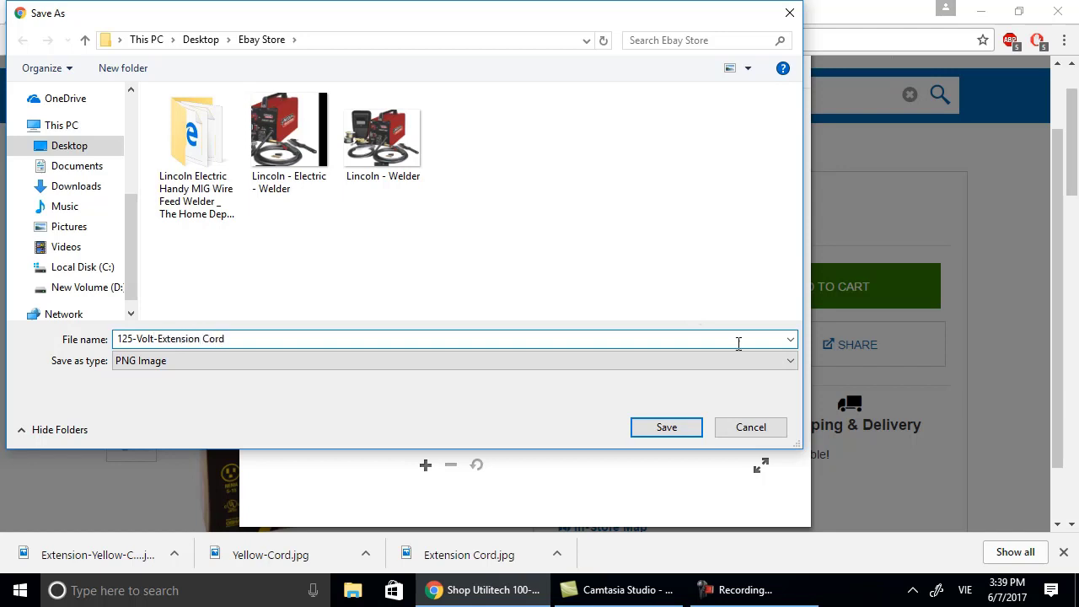
pyautogui.click(666, 427)
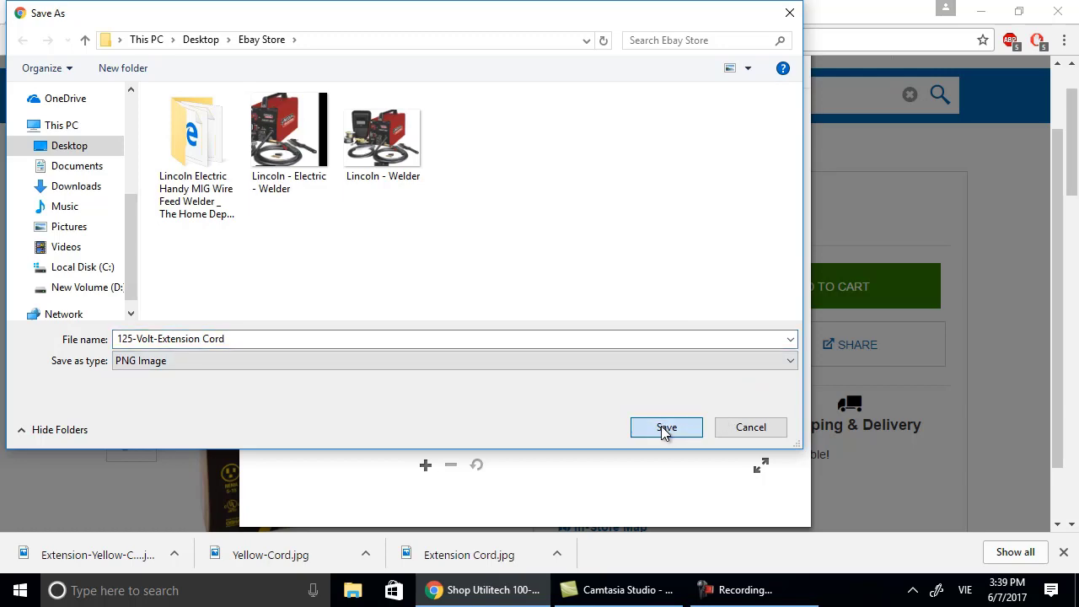
pyautogui.click(789, 67)
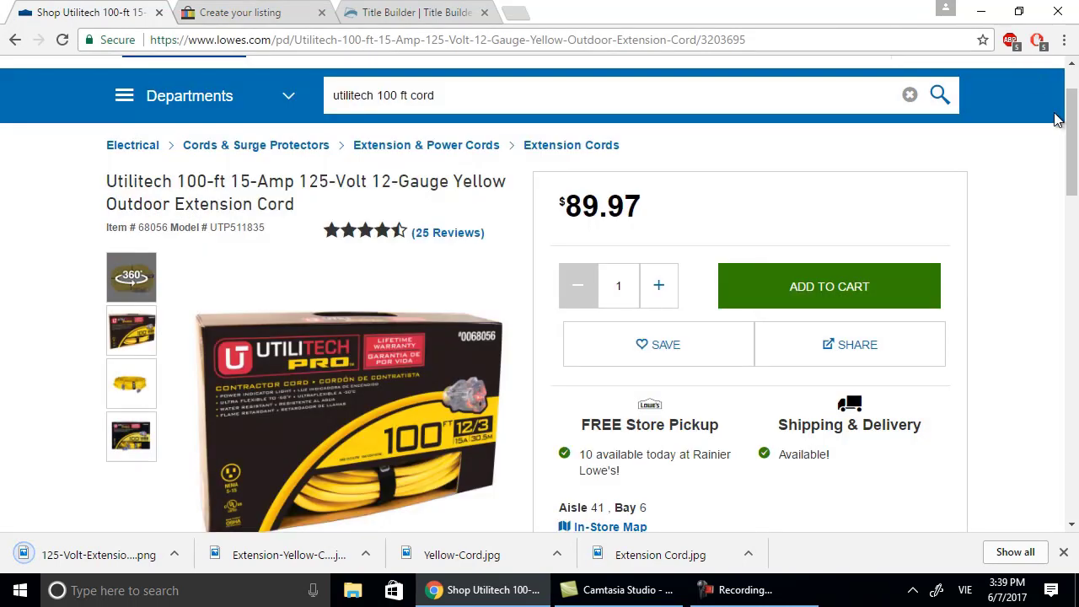
# Minimize Chrome and turn on desktop icons.
pyautogui.click(992, 15)
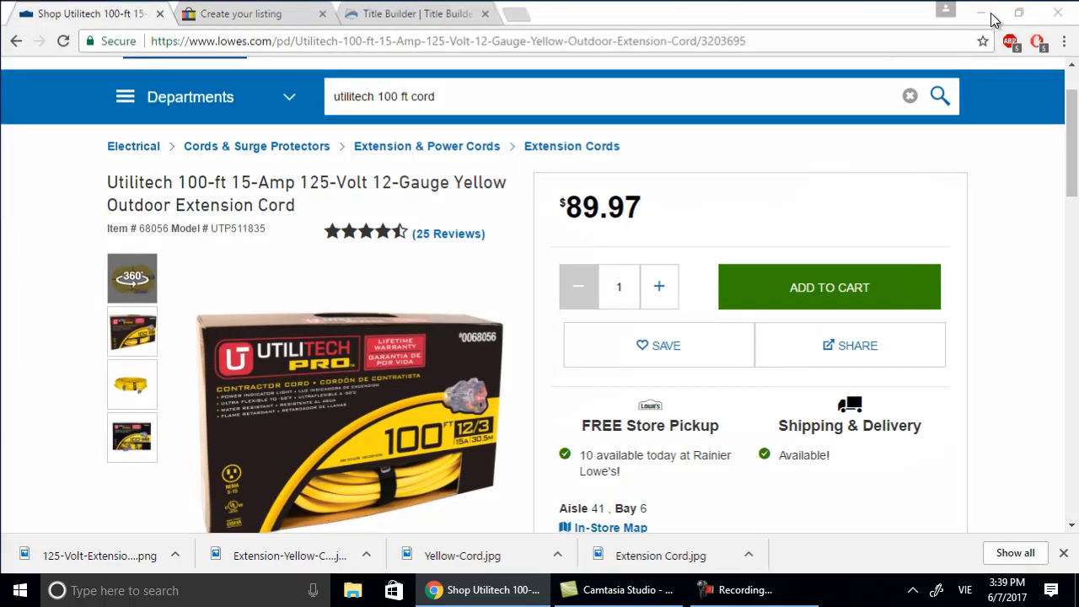
pyautogui.rightClick(559, 353)
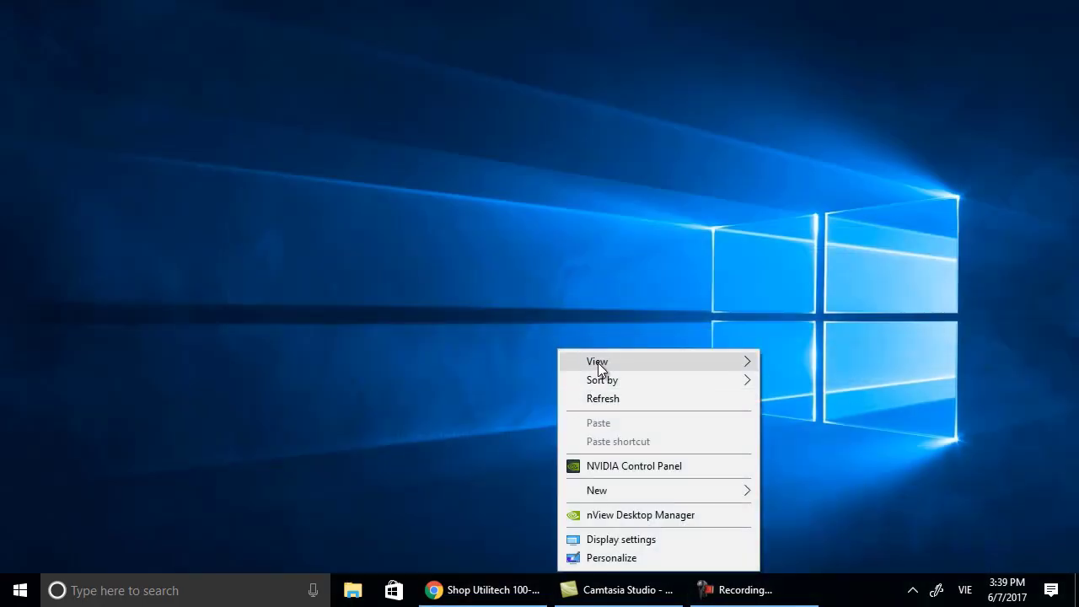
pyautogui.moveTo(598, 362)
pyautogui.click(802, 469)
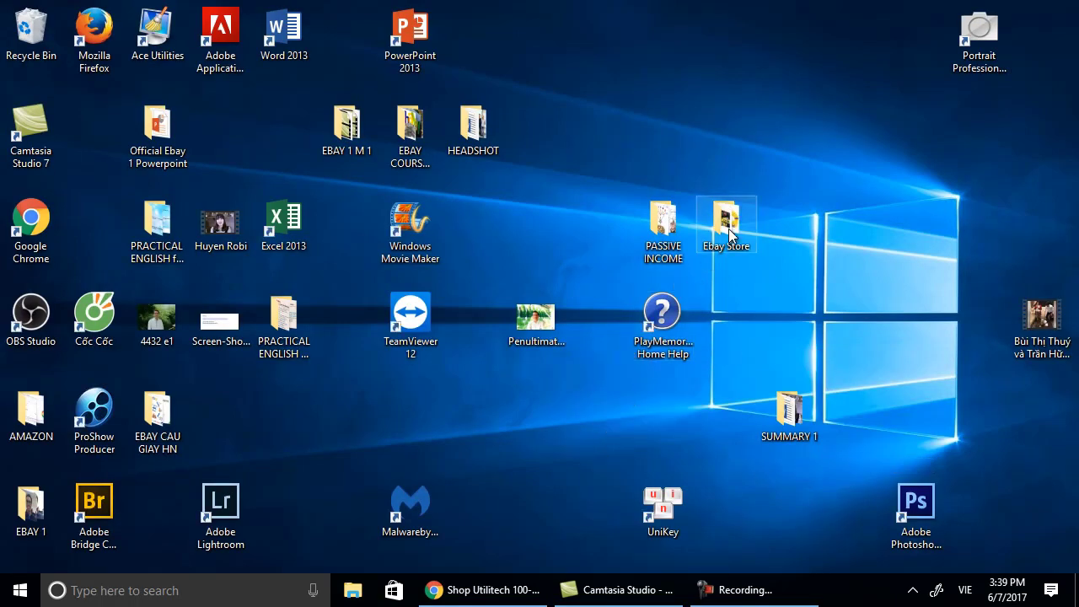
# Open the Ebay Store folder and view Extension Cord.jpg in Photos.
pyautogui.doubleClick(729, 235)
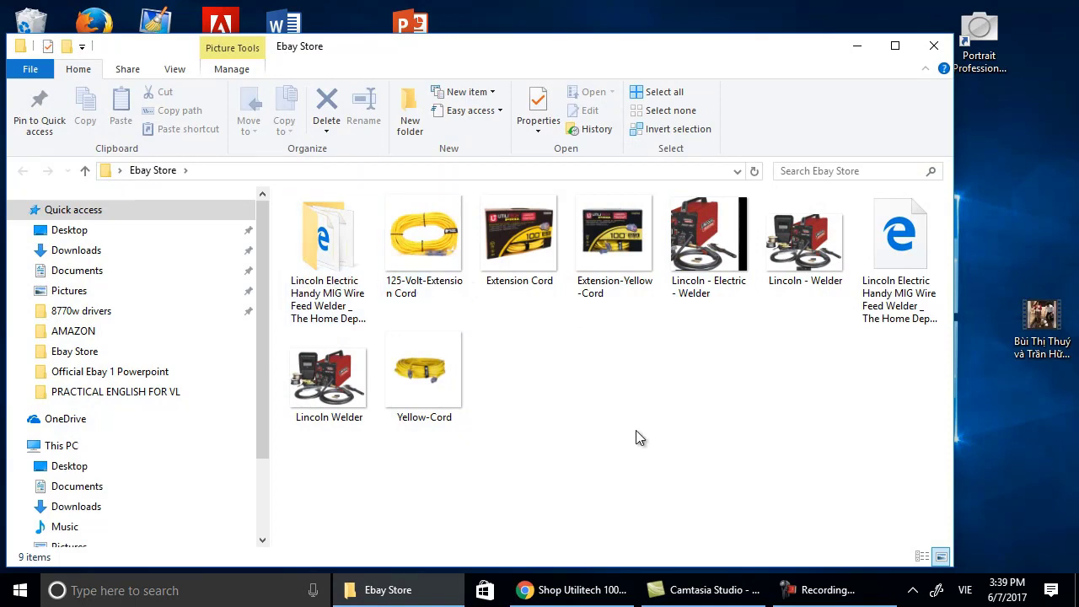
pyautogui.click(522, 240)
pyautogui.rightClick(519, 237)
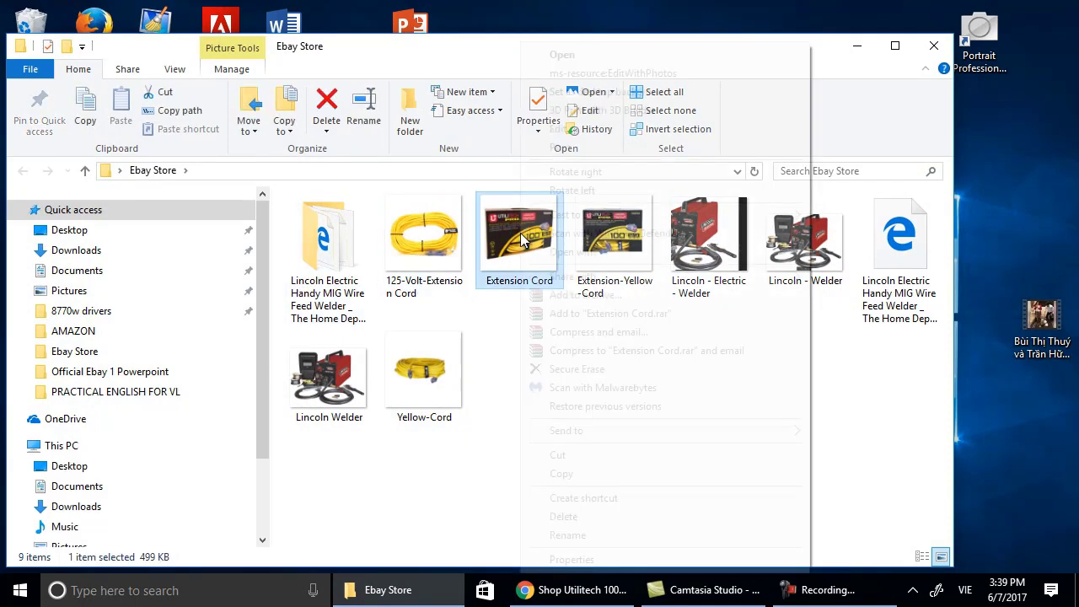
pyautogui.click(512, 230)
pyautogui.doubleClick(511, 231)
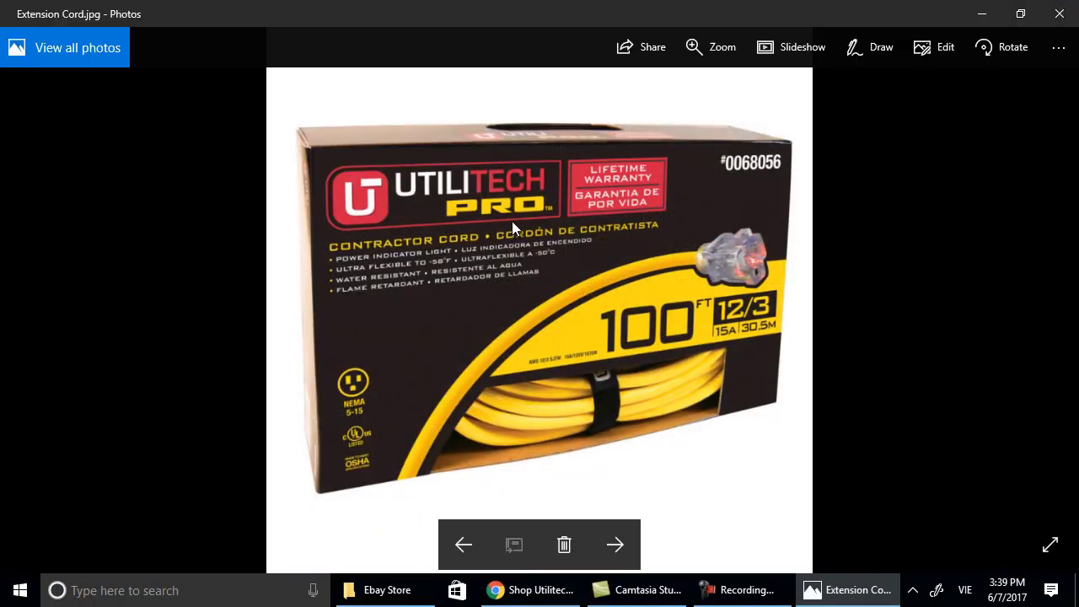
# Launch Snipping Tool and snip the Extension Cord box photo shown in Photos.
pyautogui.click(167, 595)
pyautogui.write('s')
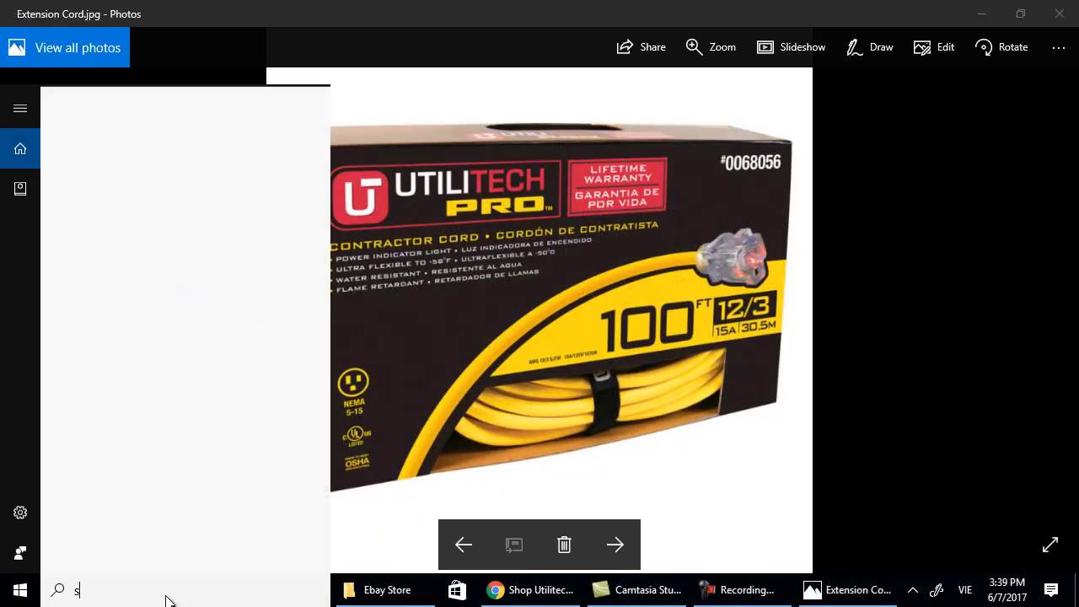
pyautogui.write('nipping')
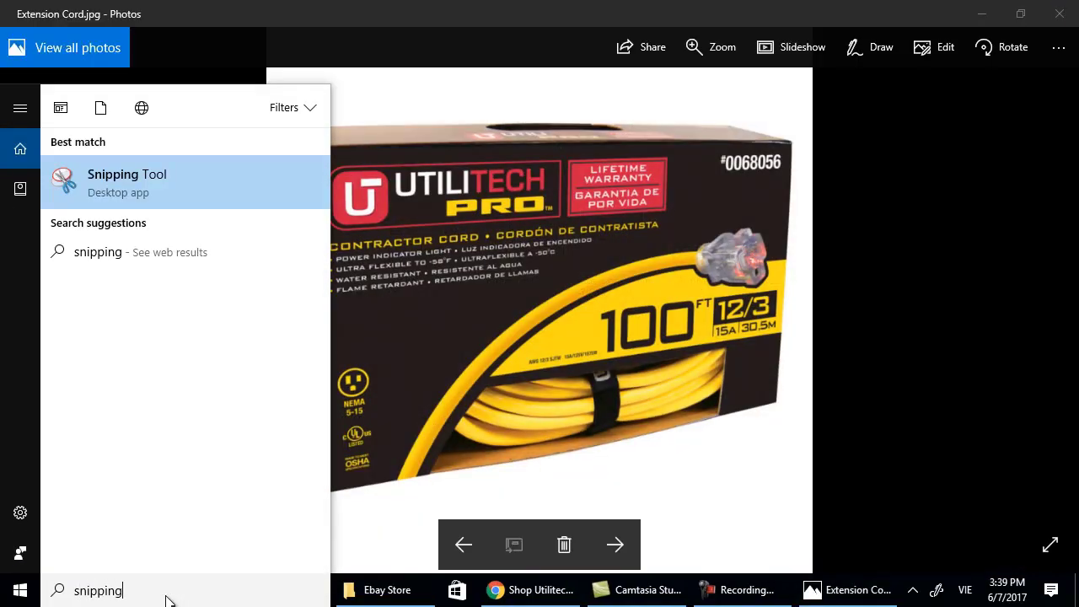
pyautogui.press('Return')
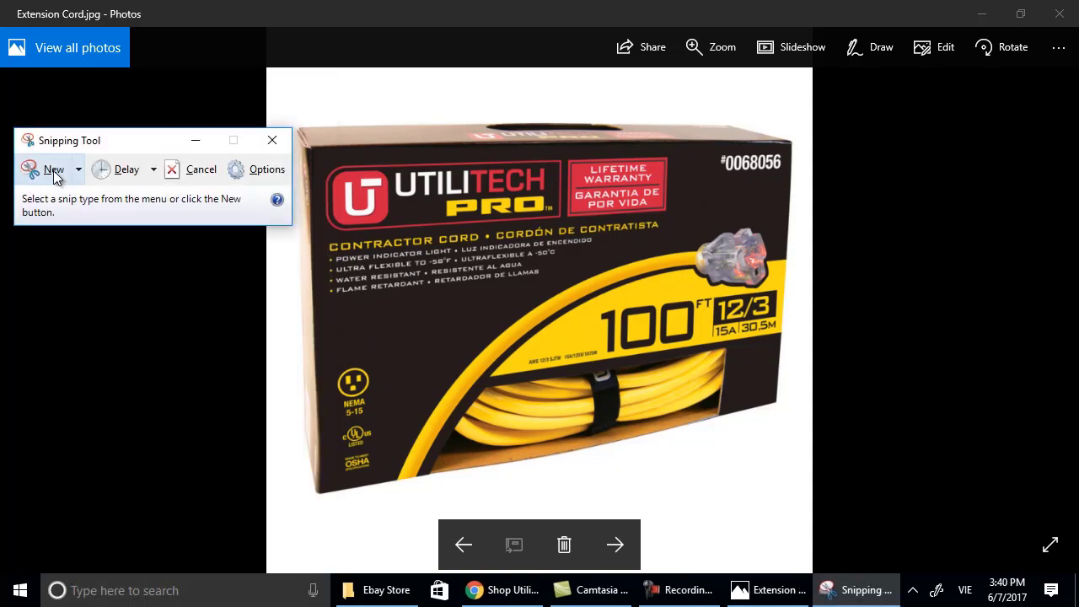
pyautogui.click(52, 169)
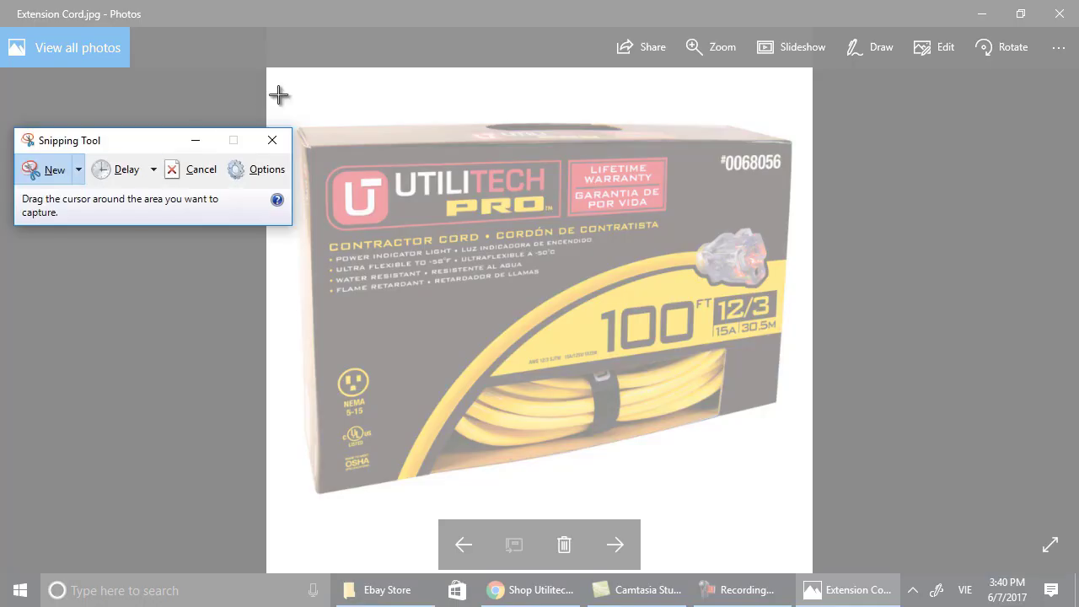
pyautogui.moveTo(273, 96); pyautogui.dragTo(795, 522)
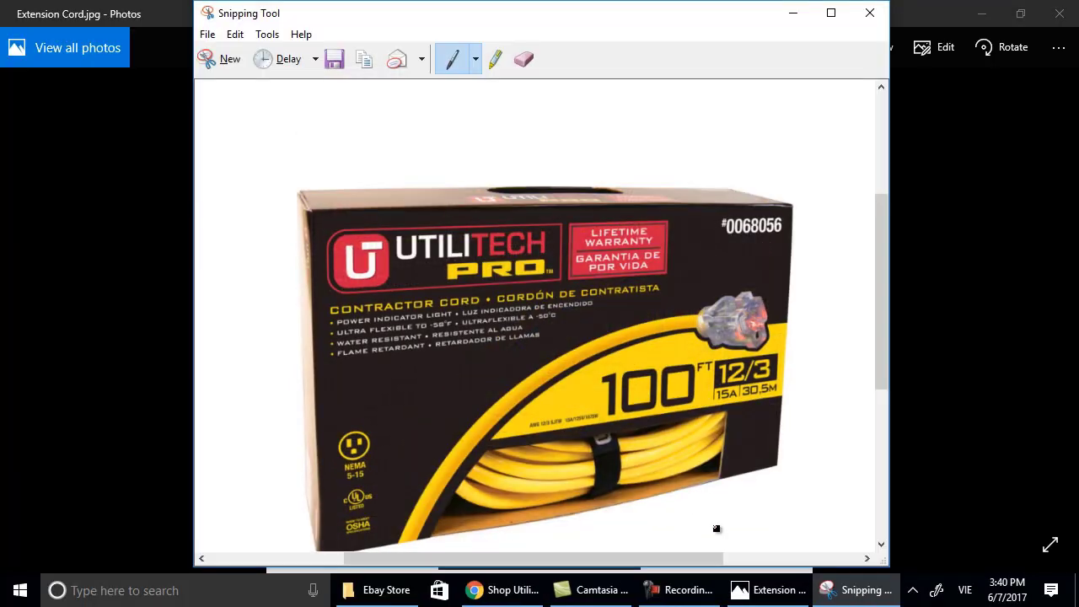
# Save the snip under an Extension Cord file name.
pyautogui.click(208, 34)
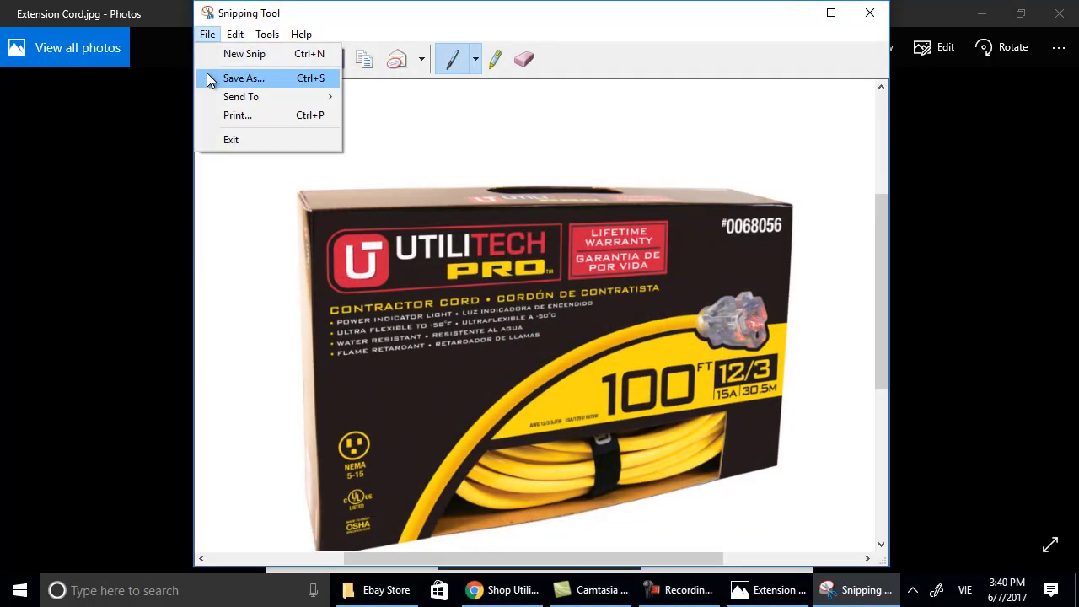
pyautogui.click(215, 78)
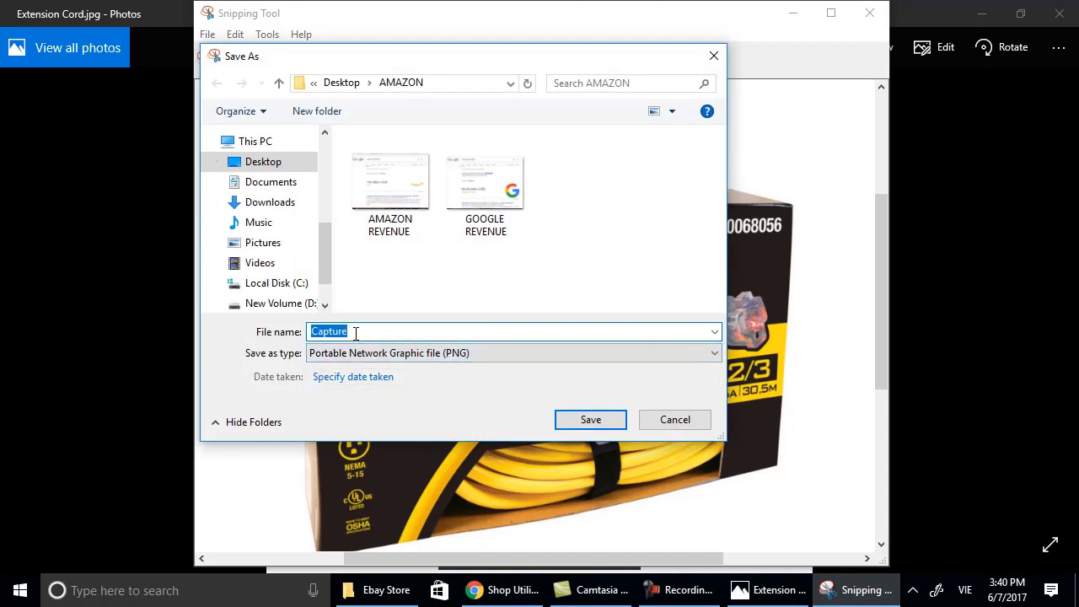
pyautogui.write('Exte')
pyautogui.press('BackSpace')
pyautogui.press('BackSpace')
pyautogui.press('BackSpace')
pyautogui.press('BackSpace')
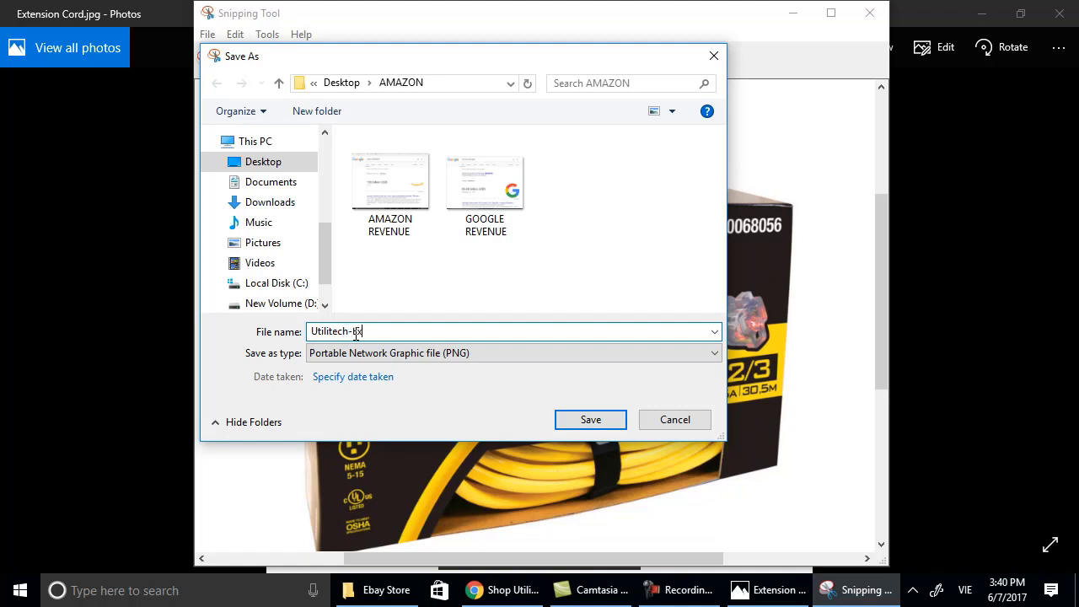
pyautogui.write('nsion ')
pyautogui.write('Cord')
pyautogui.click(612, 421)
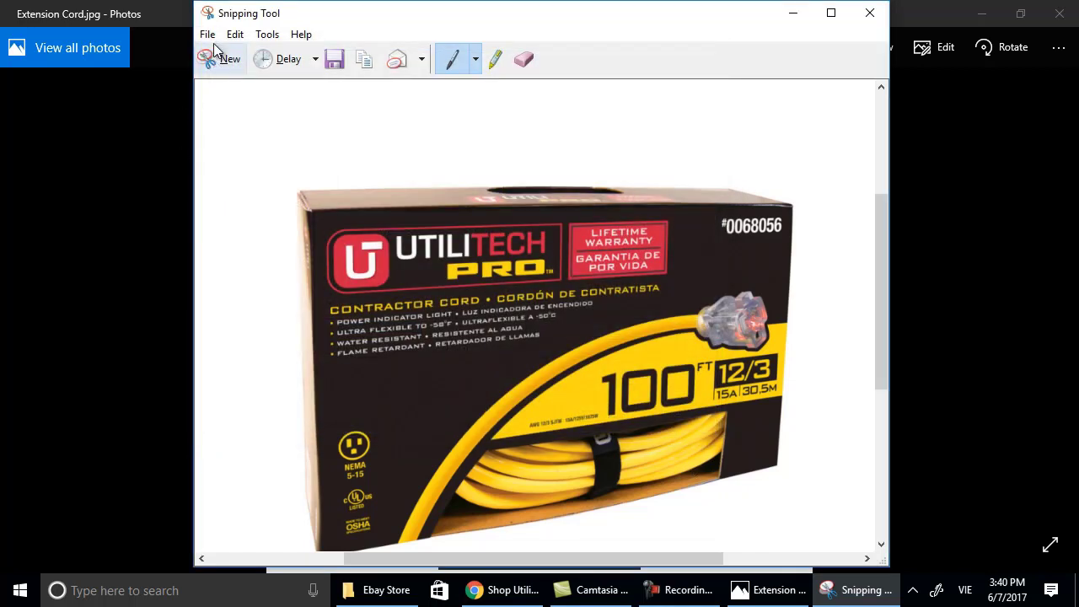
# Save a copy as PNG Utilitech-Extension-Cord e1 in Desktop > Ebay Store and close Snipping Tool.
pyautogui.click(207, 35)
pyautogui.click(229, 78)
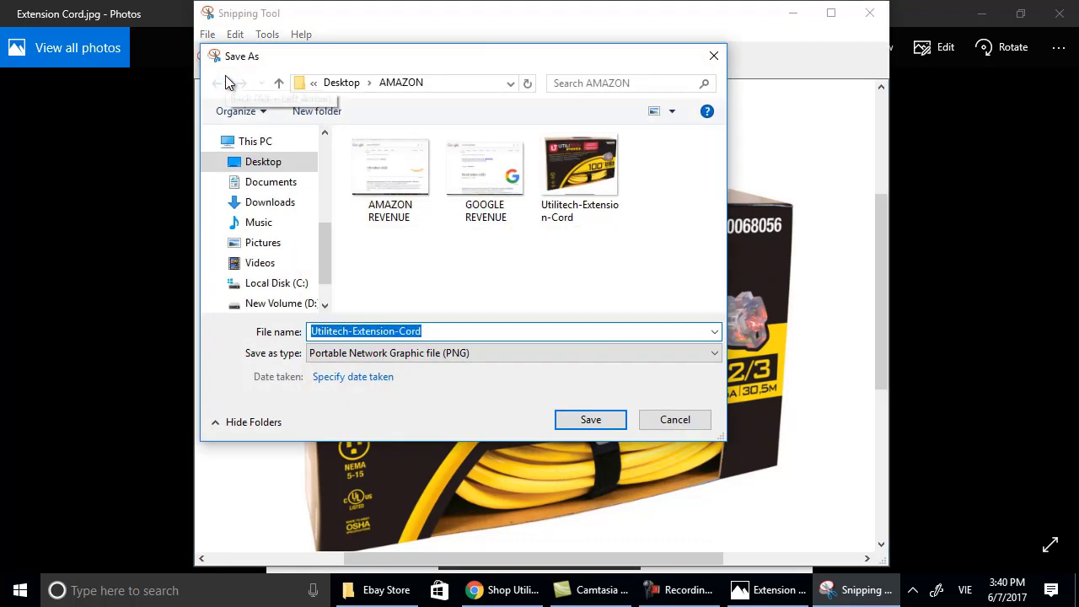
pyautogui.press('BackSpace')
pyautogui.click(281, 162)
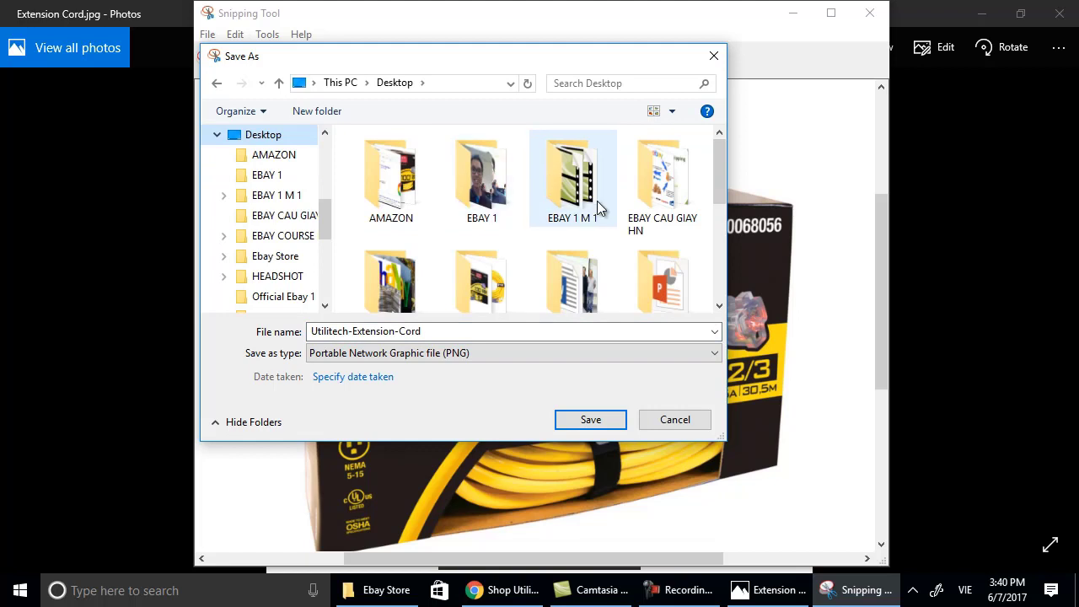
pyautogui.scroll(-1, 708, 276)
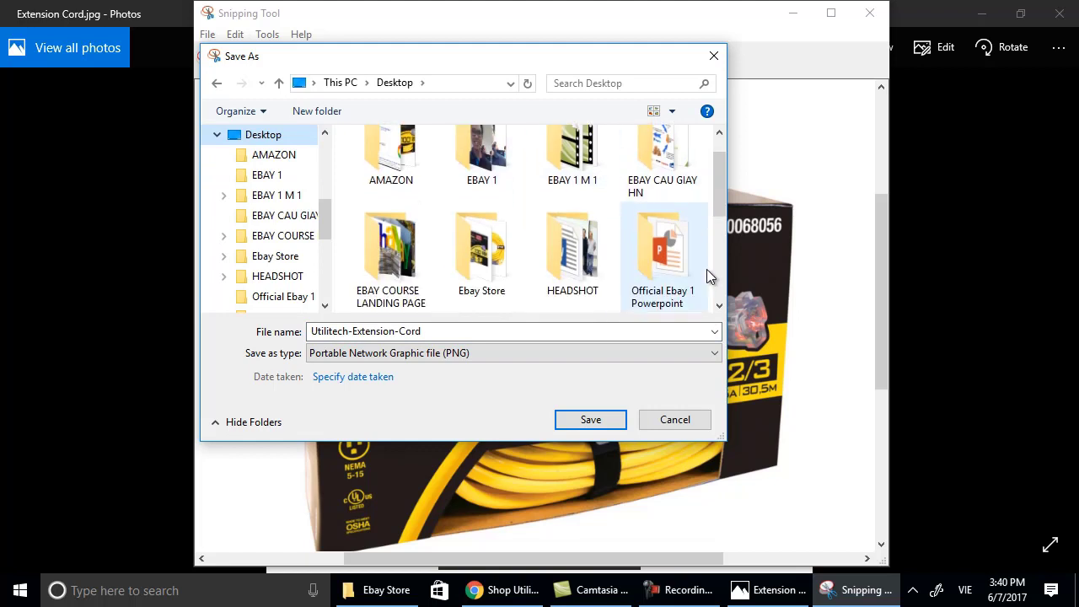
pyautogui.click(488, 243)
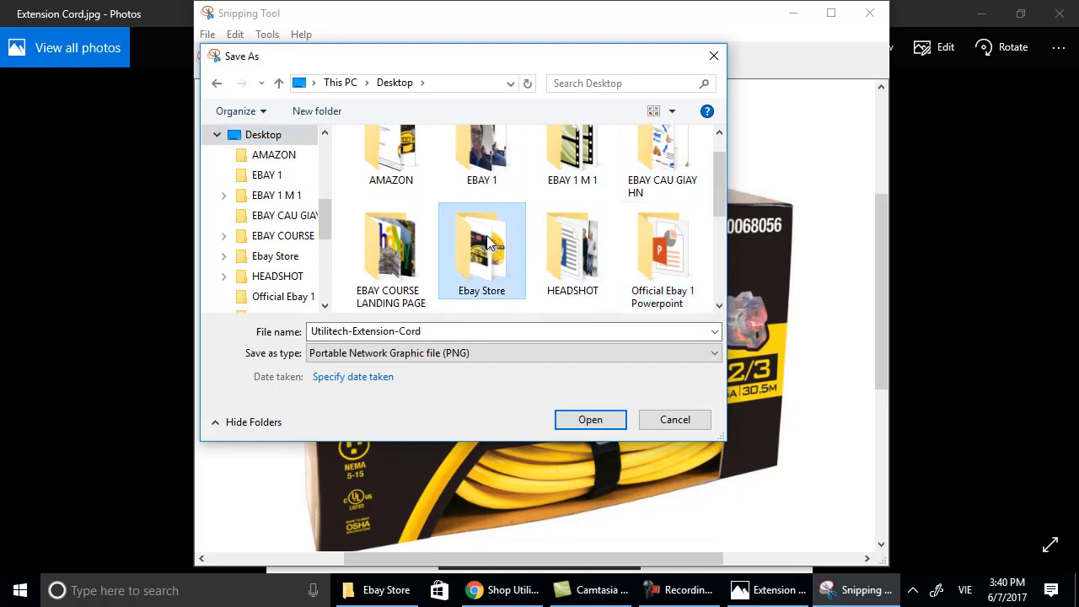
pyautogui.doubleClick(488, 243)
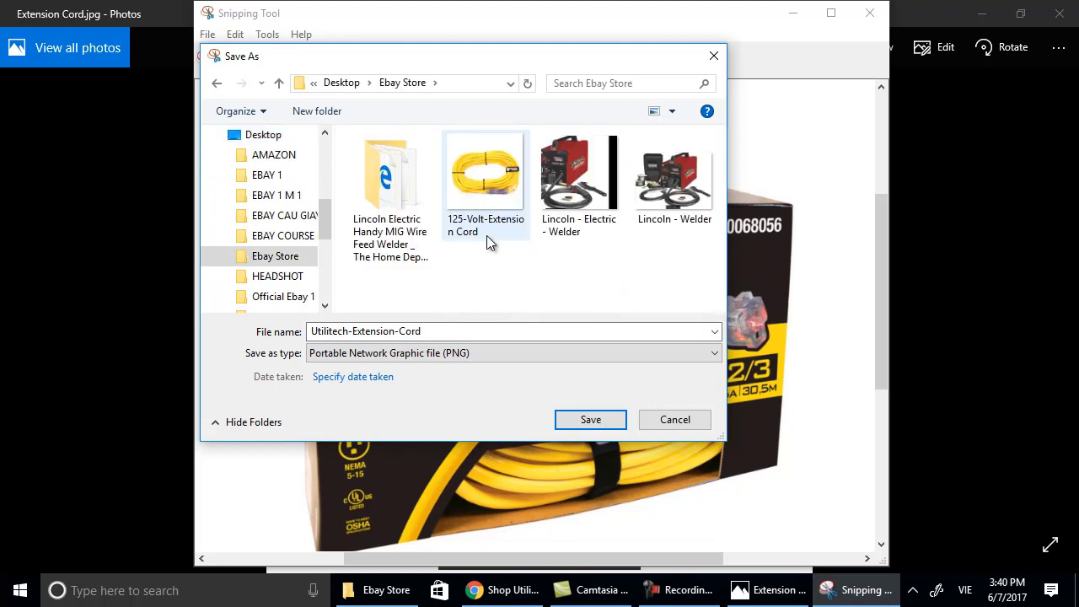
pyautogui.click(477, 330)
pyautogui.click(477, 331)
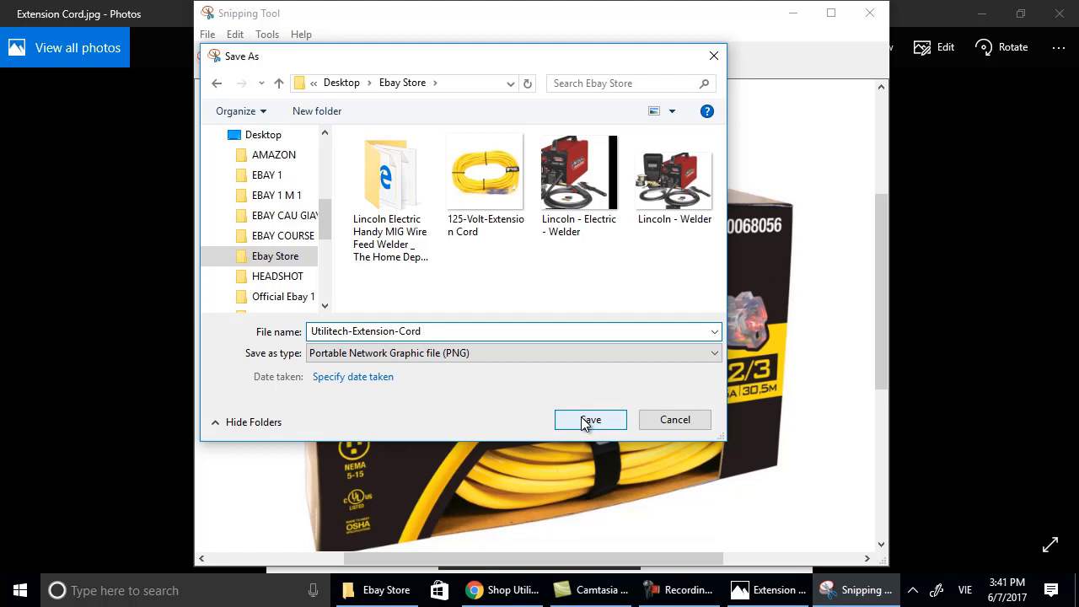
pyautogui.press('Num_Lock')
pyautogui.write('1')
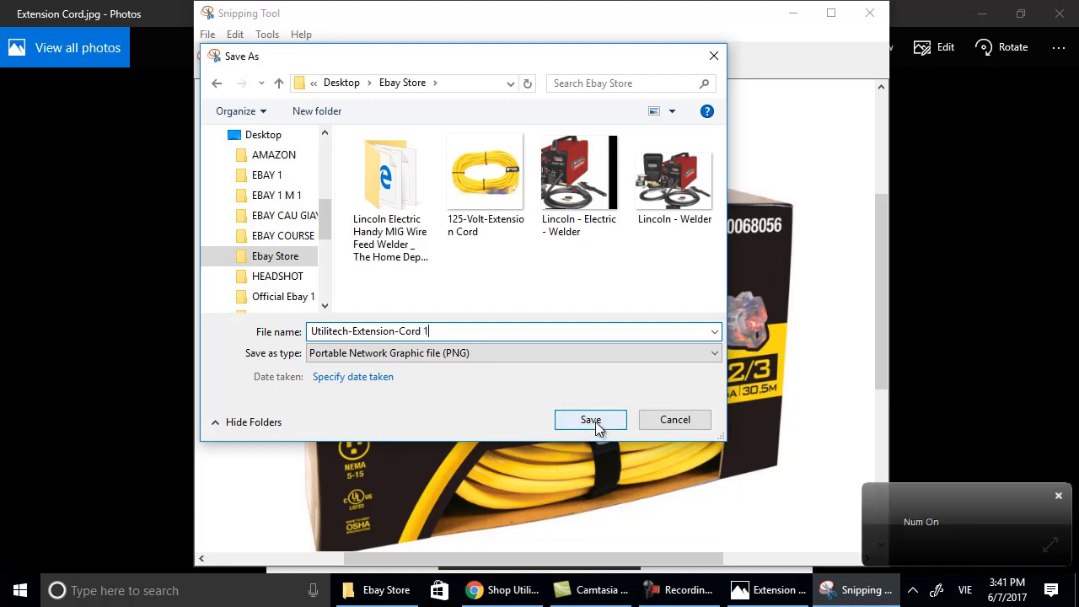
pyautogui.press('BackSpace')
pyautogui.write('e1')
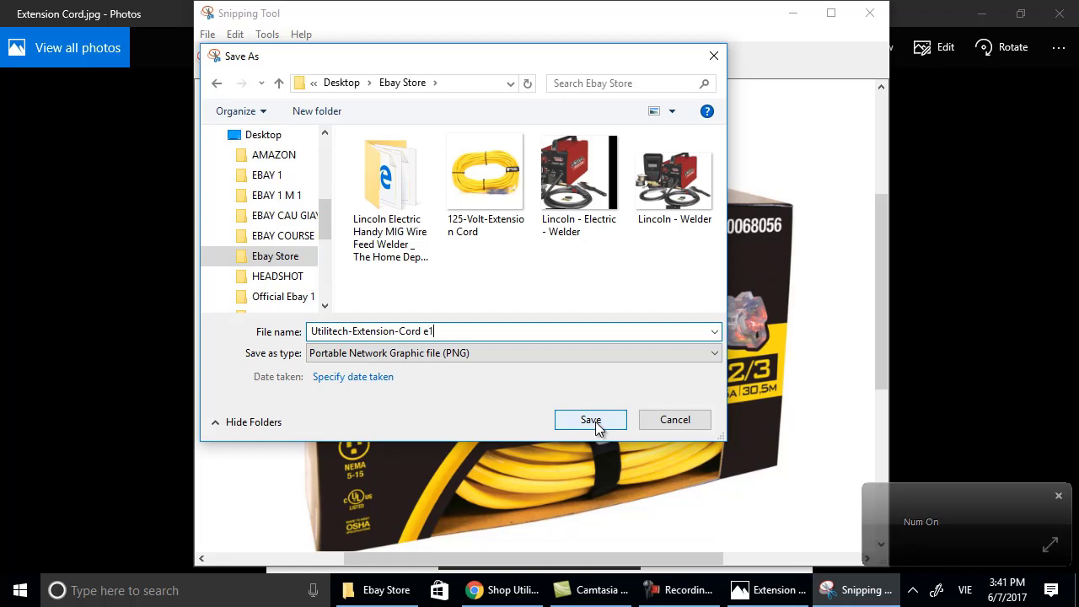
pyautogui.click(591, 420)
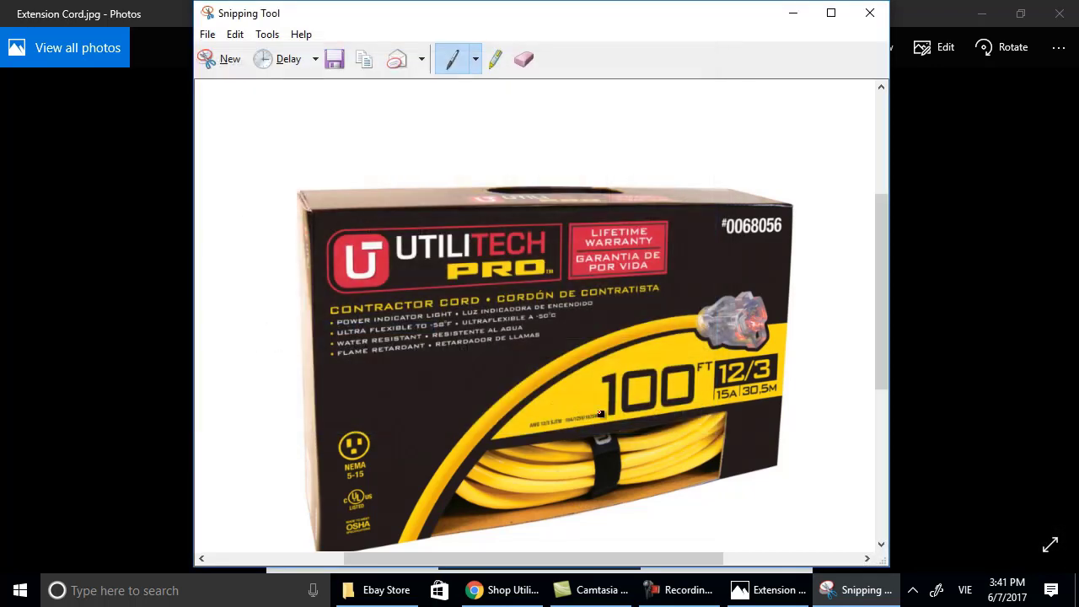
pyautogui.click(869, 13)
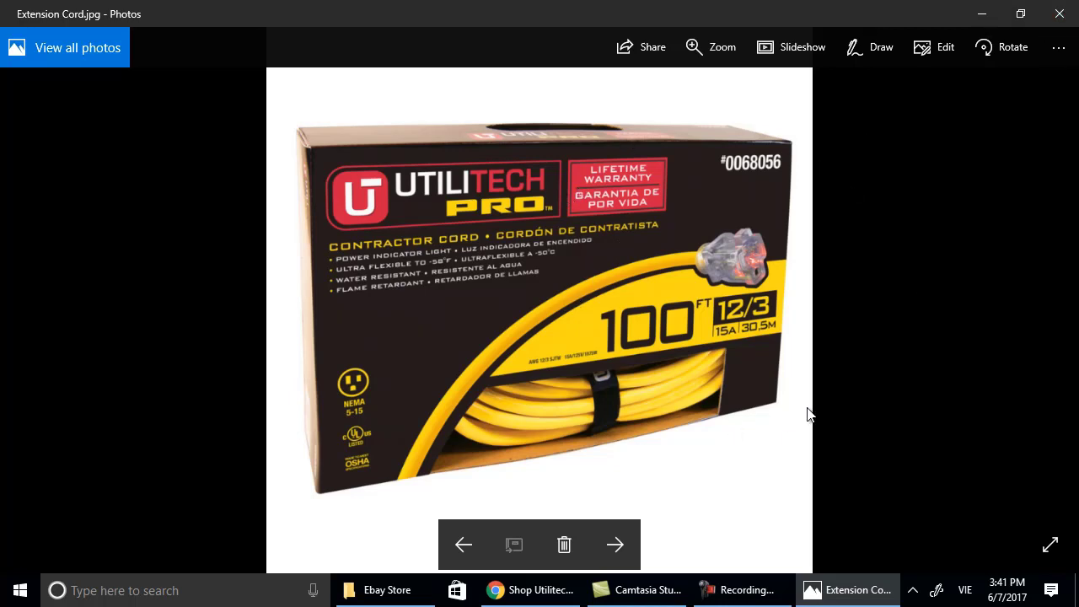
# Close Photos and open 125-Volt-Extension Cord.png from the Ebay Store folder.
pyautogui.click(611, 548)
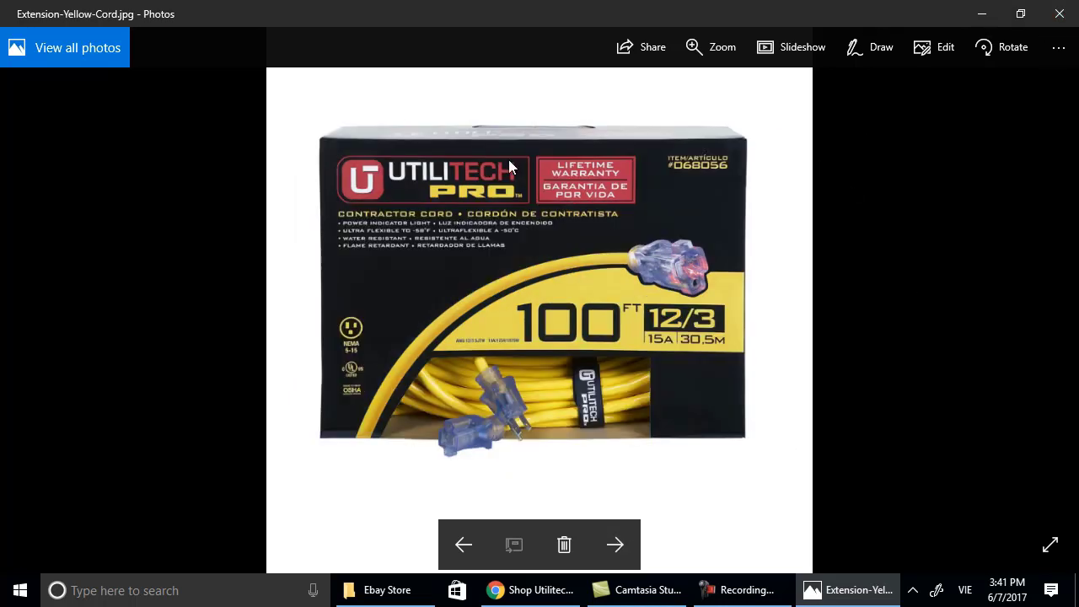
pyautogui.click(1045, 22)
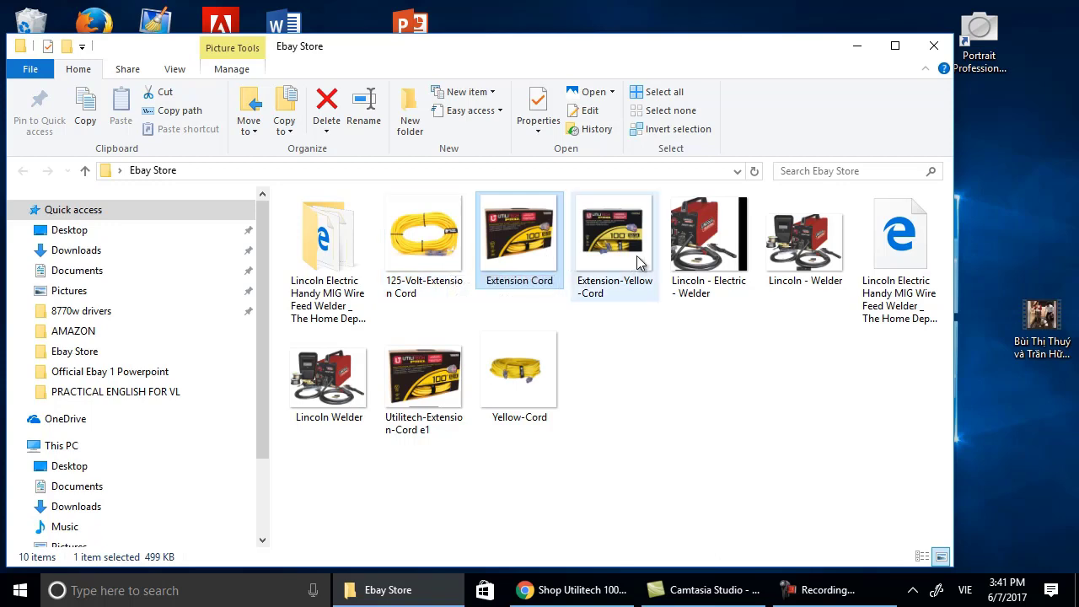
pyautogui.click(444, 236)
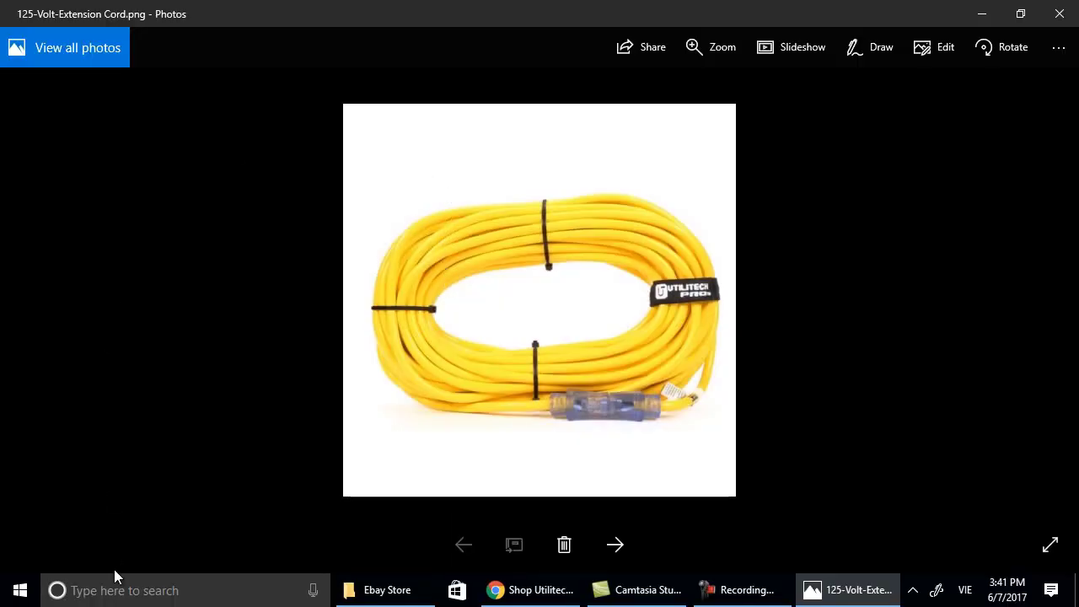
pyautogui.click(115, 576)
# Snip the coiled yellow cord photo and save it as PNG 'Yellow-Extension-Cord e2' in Ebay Store.
pyautogui.write('snip')
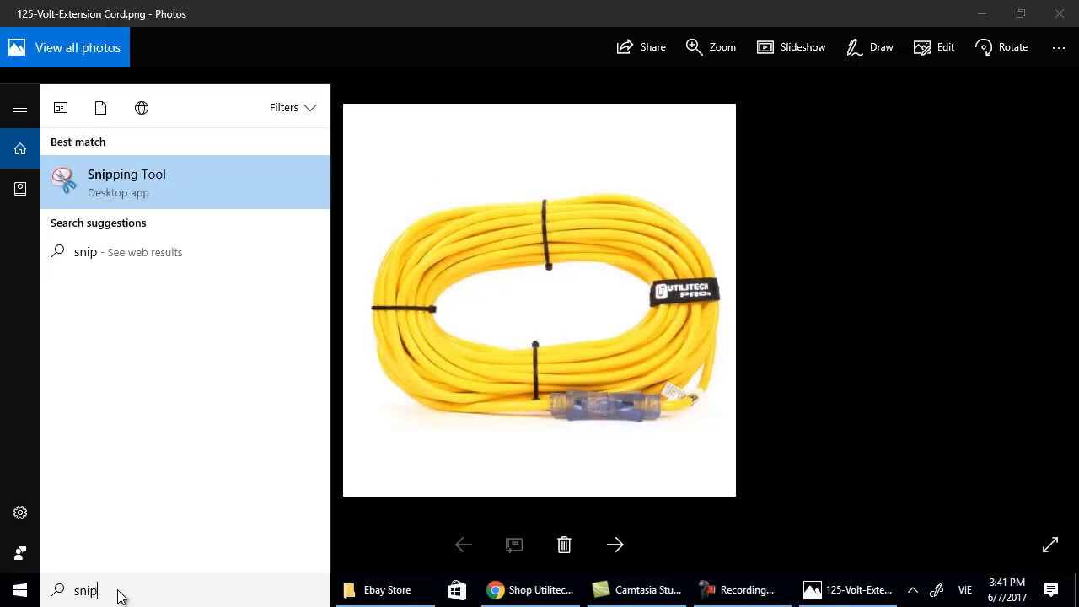
pyautogui.write('ping')
pyautogui.press('Return')
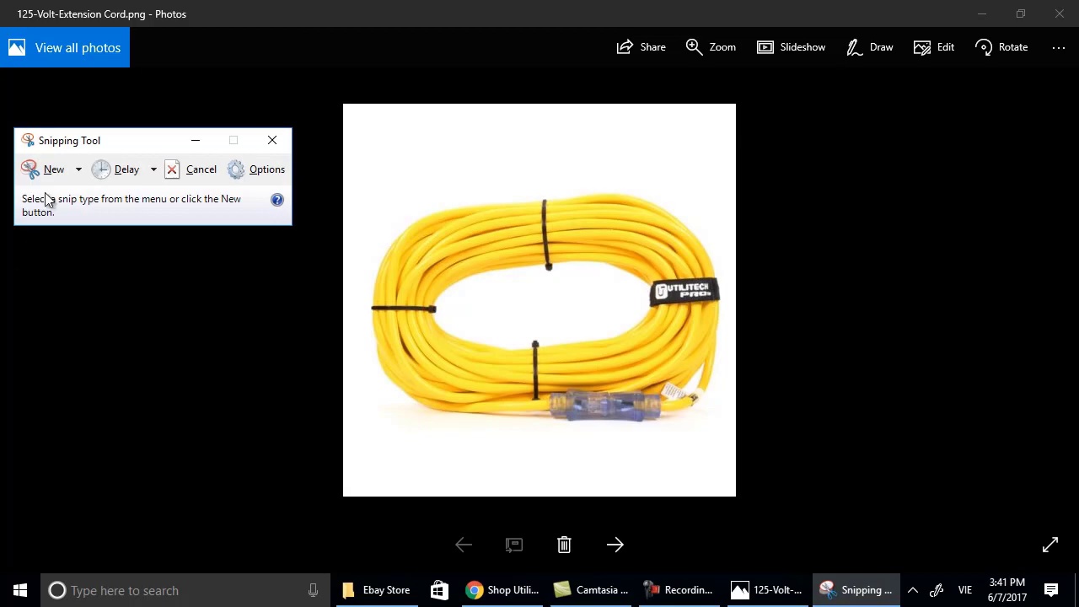
pyautogui.click(49, 169)
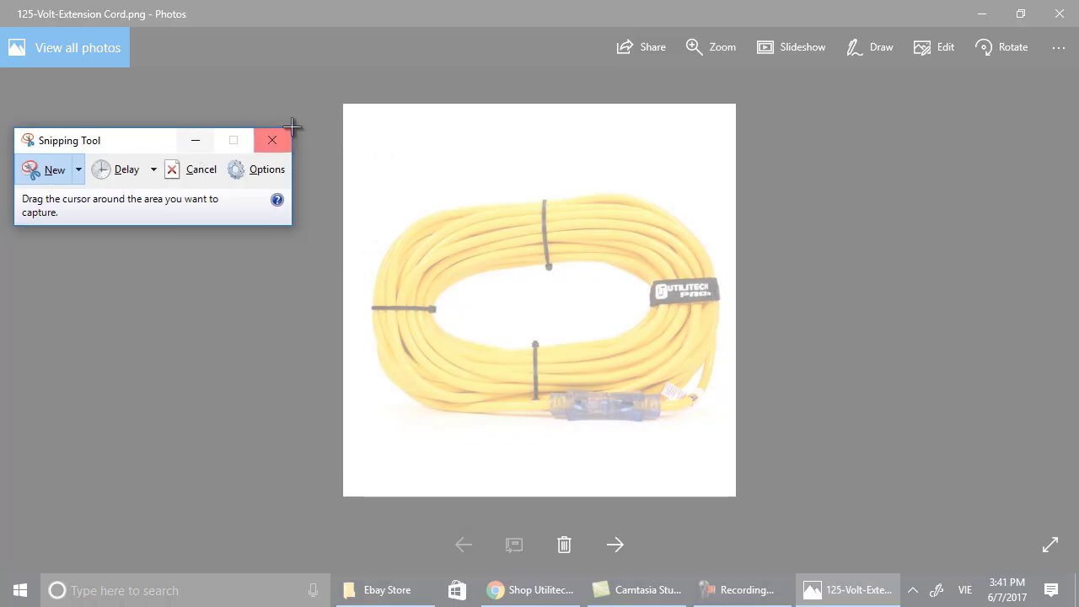
pyautogui.moveTo(344, 112); pyautogui.dragTo(735, 492)
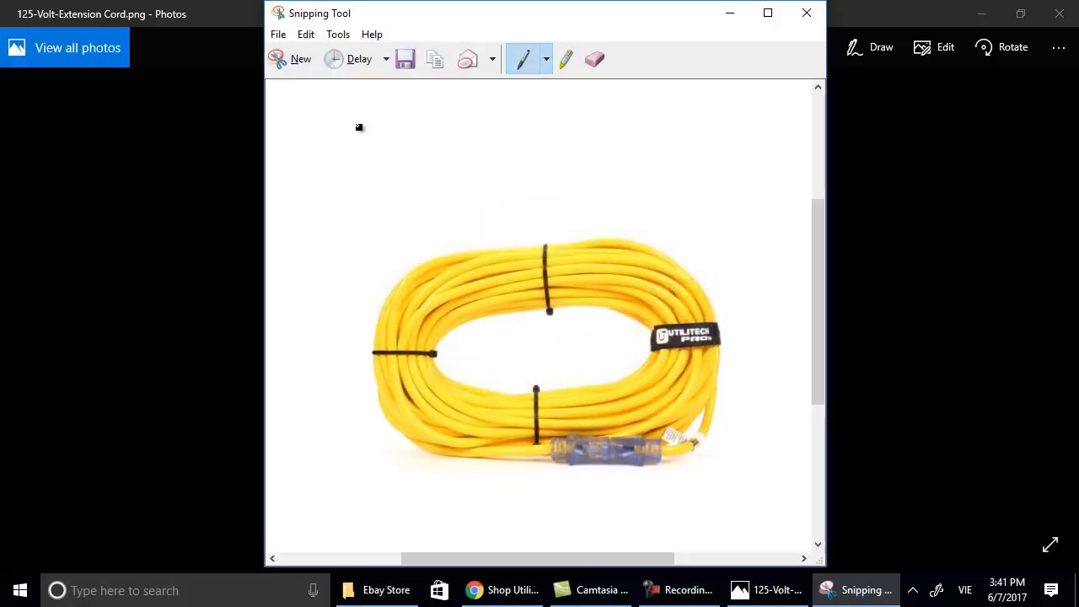
pyautogui.click(280, 35)
pyautogui.click(287, 80)
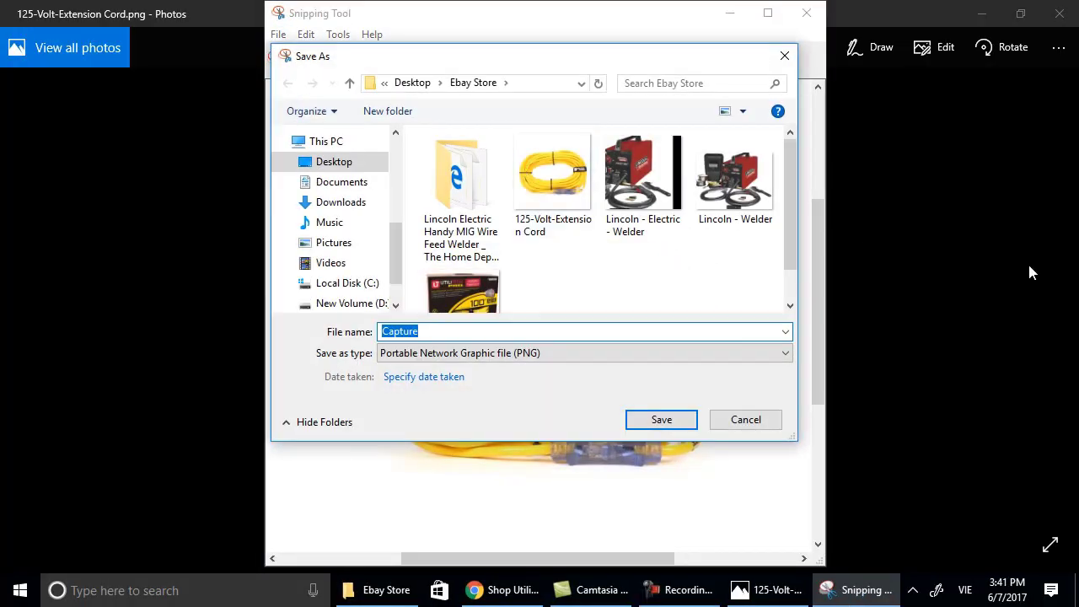
pyautogui.write('Yellow')
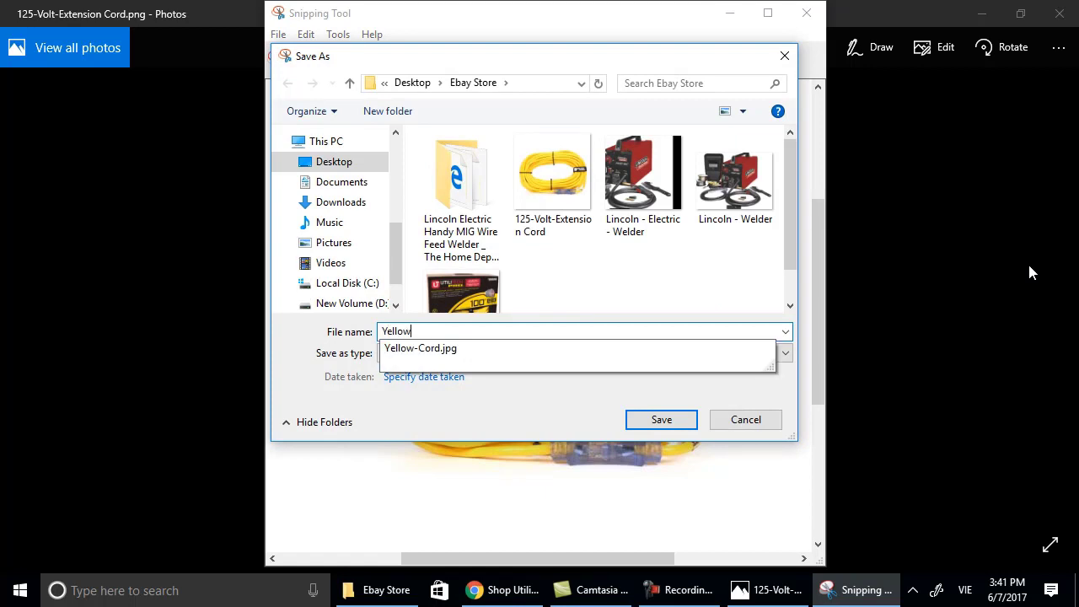
pyautogui.write('-Ext')
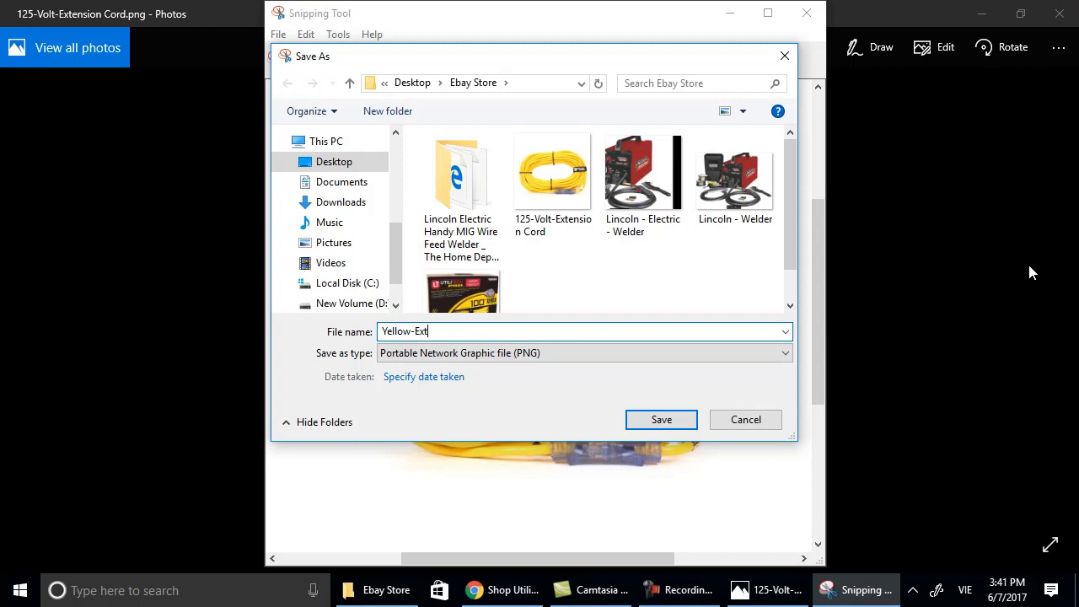
pyautogui.write('ension Cord e2')
pyautogui.click(666, 422)
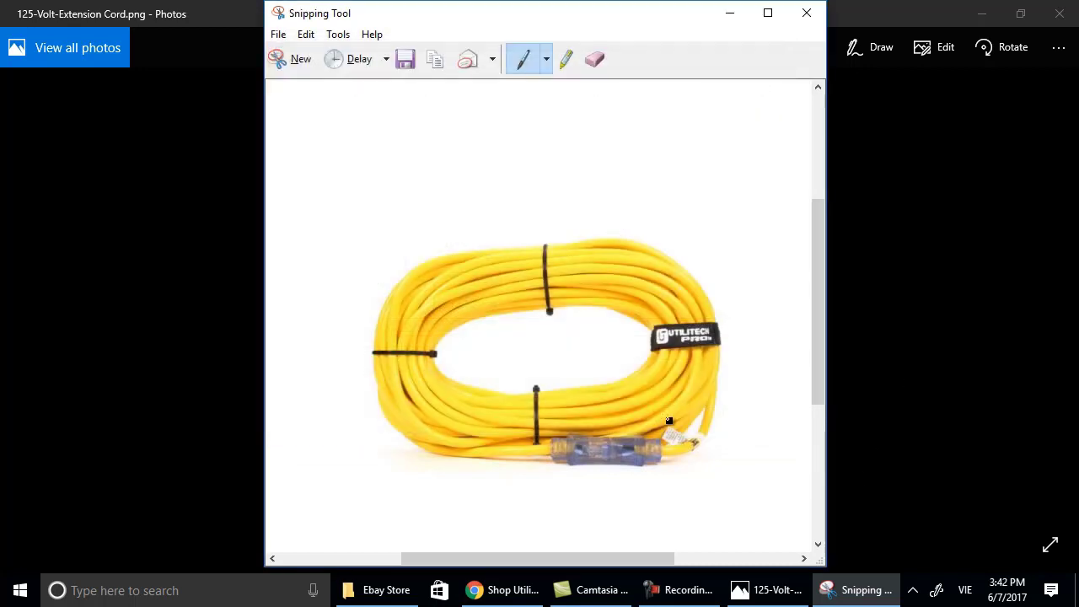
pyautogui.click(806, 12)
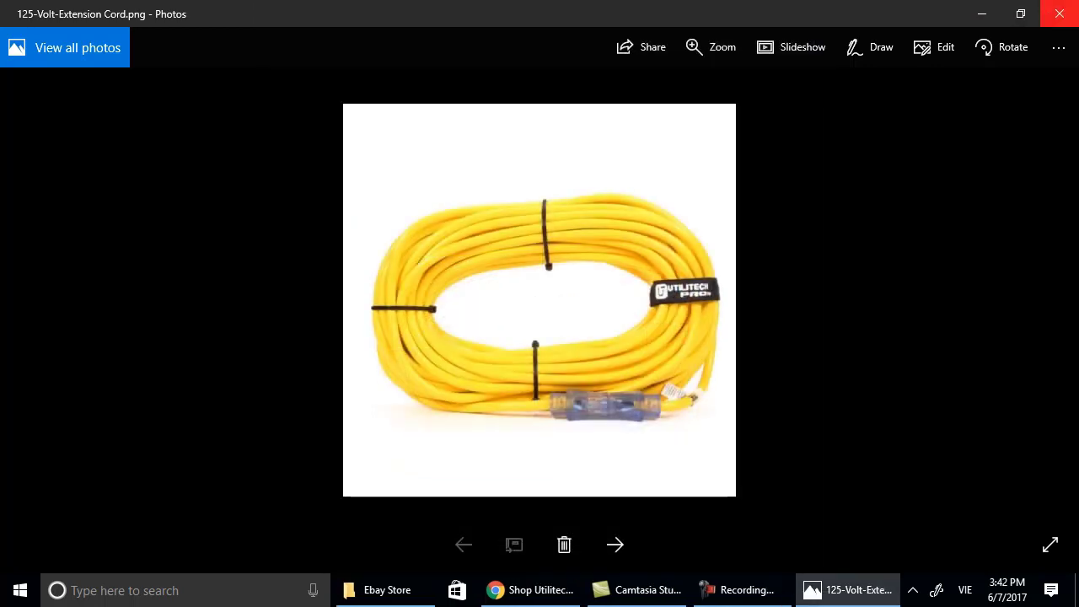
# Open the Yellow-Cord image and snip the whole photo with Snipping Tool.
pyautogui.click(1059, 14)
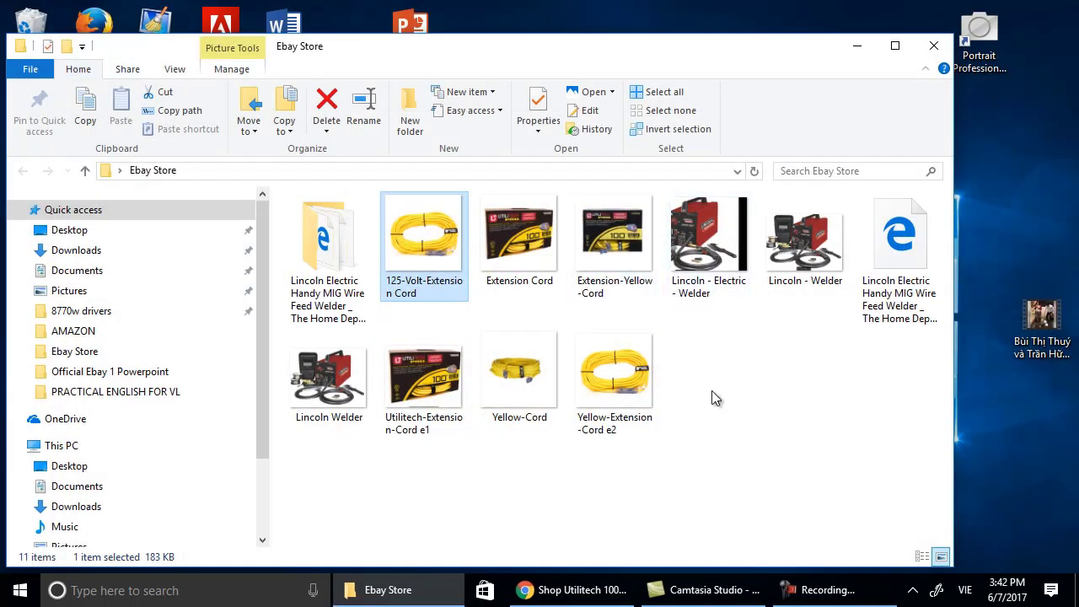
pyautogui.doubleClick(511, 392)
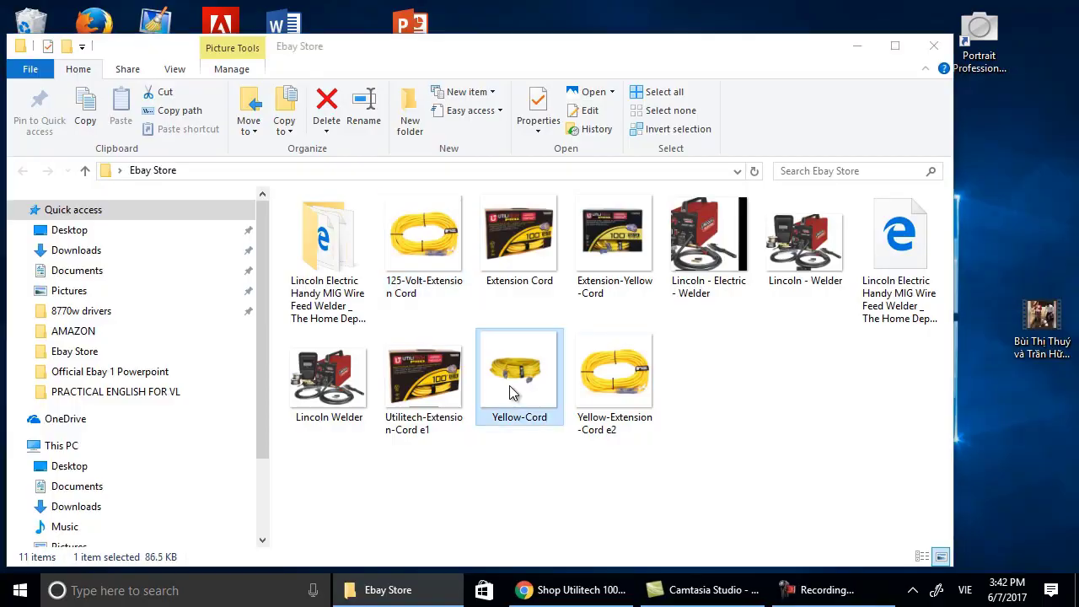
pyautogui.rightClick(470, 230)
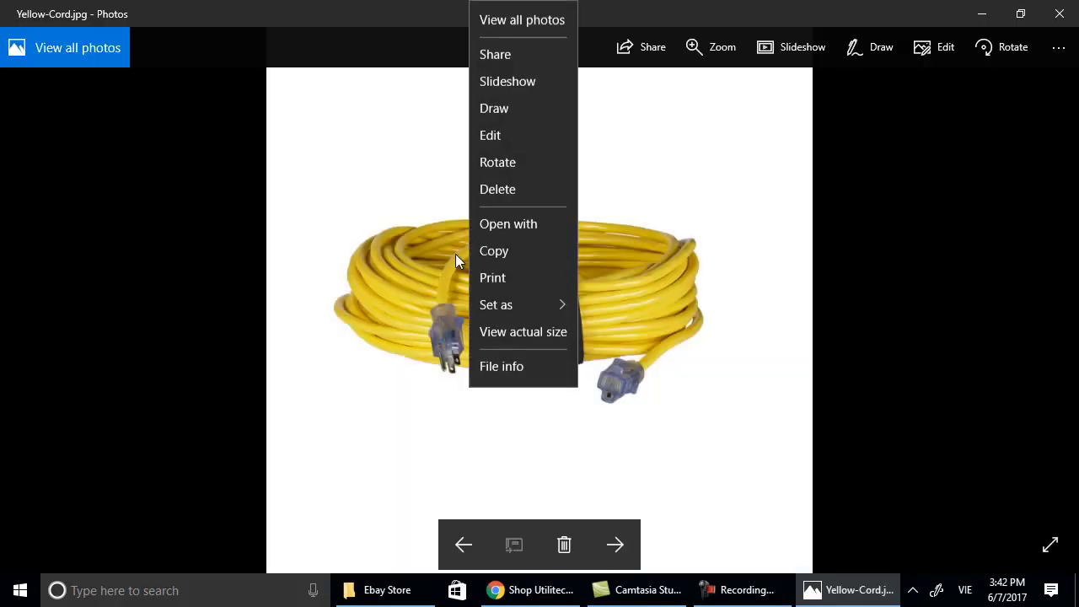
pyautogui.click(142, 600)
pyautogui.write('snipp')
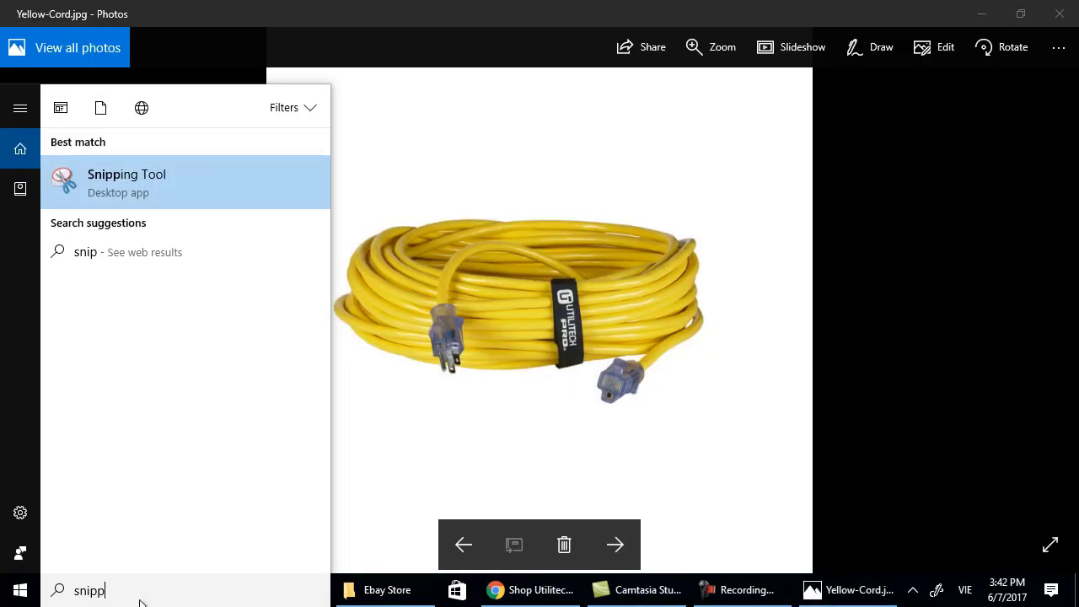
pyautogui.write('ing')
pyautogui.press('Return')
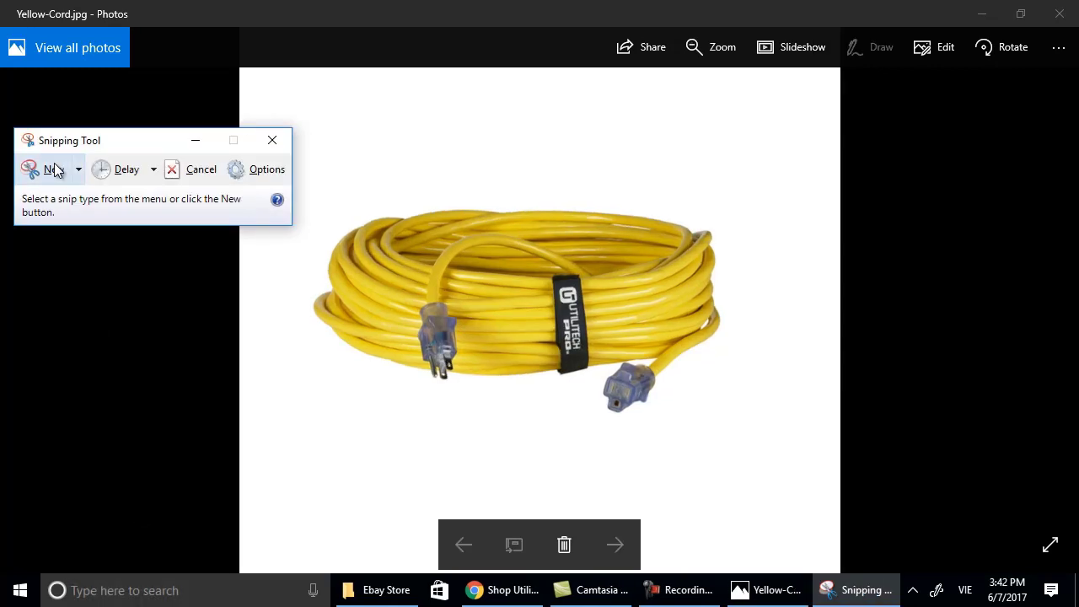
pyautogui.click(53, 171)
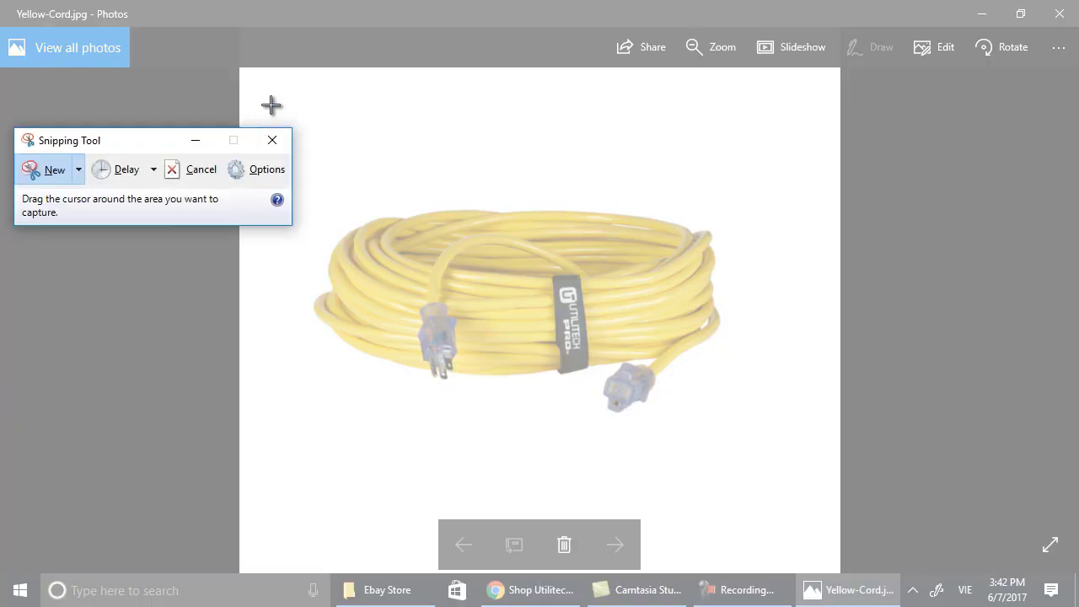
pyautogui.moveTo(271, 104); pyautogui.dragTo(812, 516)
# Save the snip as 'Yellow-100-Ft-Cord e3' in the Ebay Store folder.
pyautogui.click(206, 35)
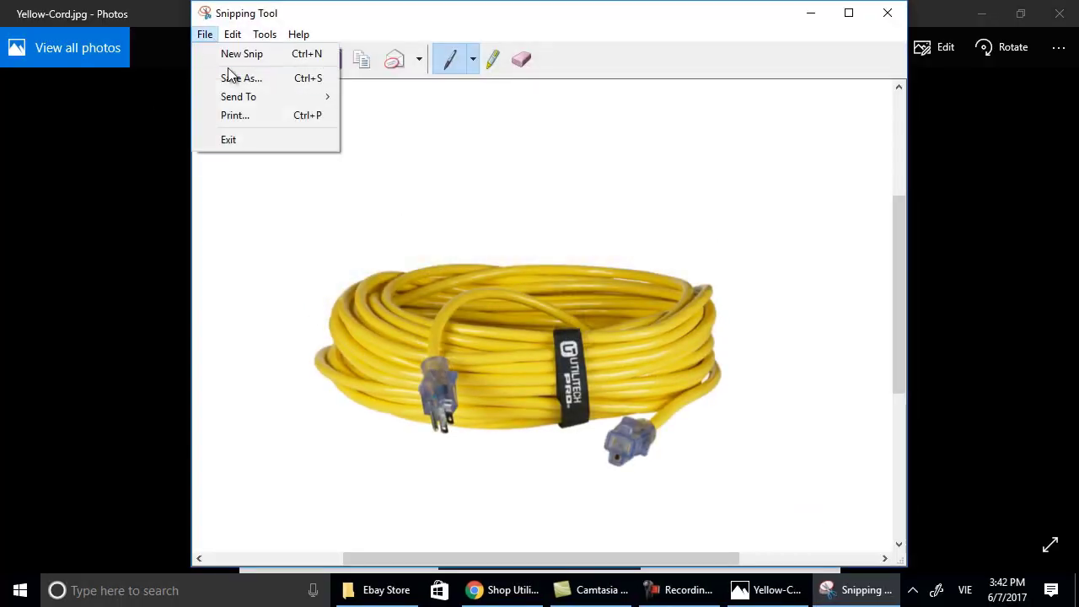
pyautogui.click(231, 78)
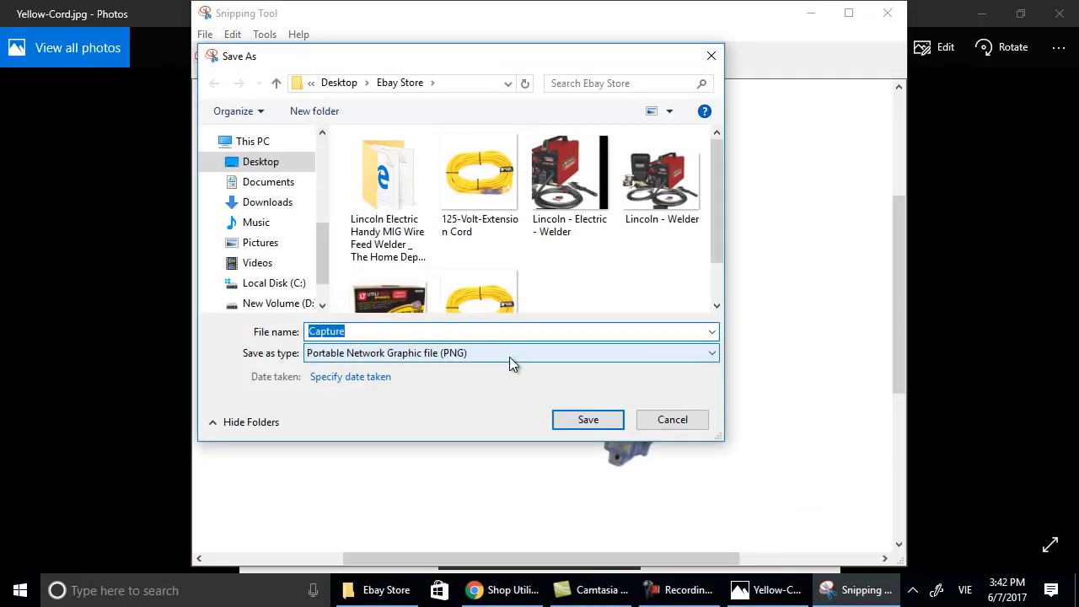
pyautogui.write('100')
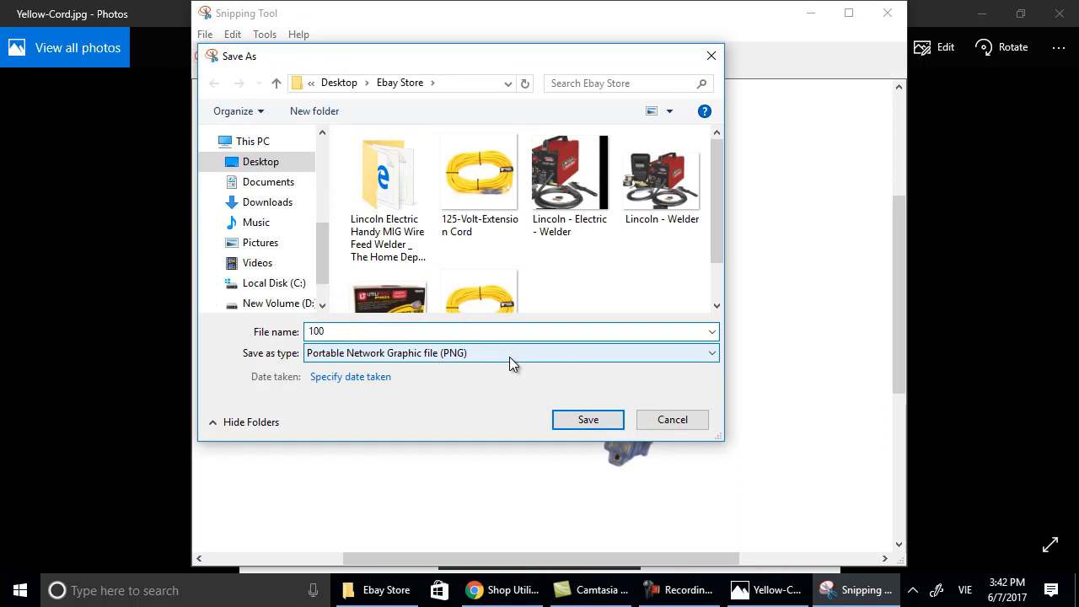
pyautogui.press('BackSpace')
pyautogui.press('BackSpace')
pyautogui.write('Ye')
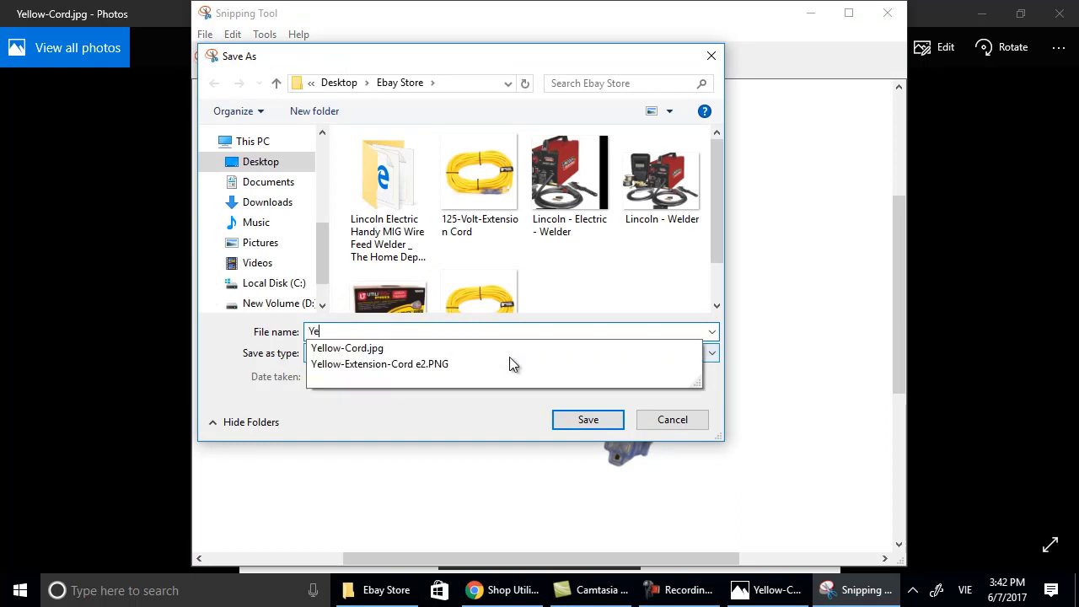
pyautogui.write('llow-100')
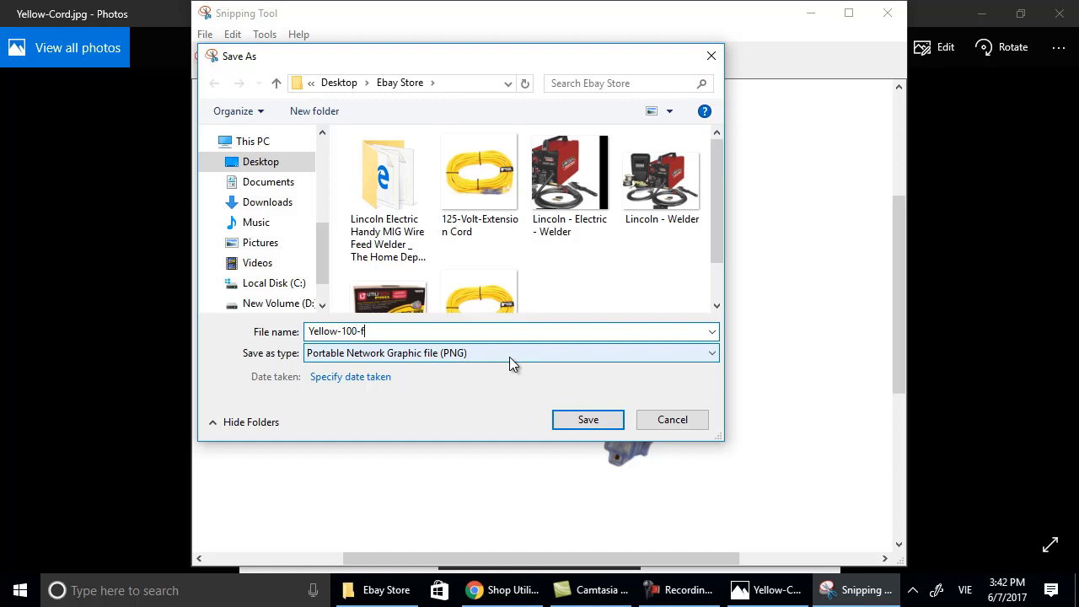
pyautogui.write('-Ft')
pyautogui.write('-')
pyautogui.write('Exten')
pyautogui.write('sion-')
pyautogui.press('BackSpace')
pyautogui.press('BackSpace')
pyautogui.press('BackSpace')
pyautogui.press('BackSpace')
pyautogui.press('BackSpace')
pyautogui.press('BackSpace')
pyautogui.press('BackSpace')
pyautogui.press('BackSpace')
pyautogui.press('BackSpace')
pyautogui.write('Cord ')
pyautogui.write('e')
pyautogui.write('z')
pyautogui.write('3')
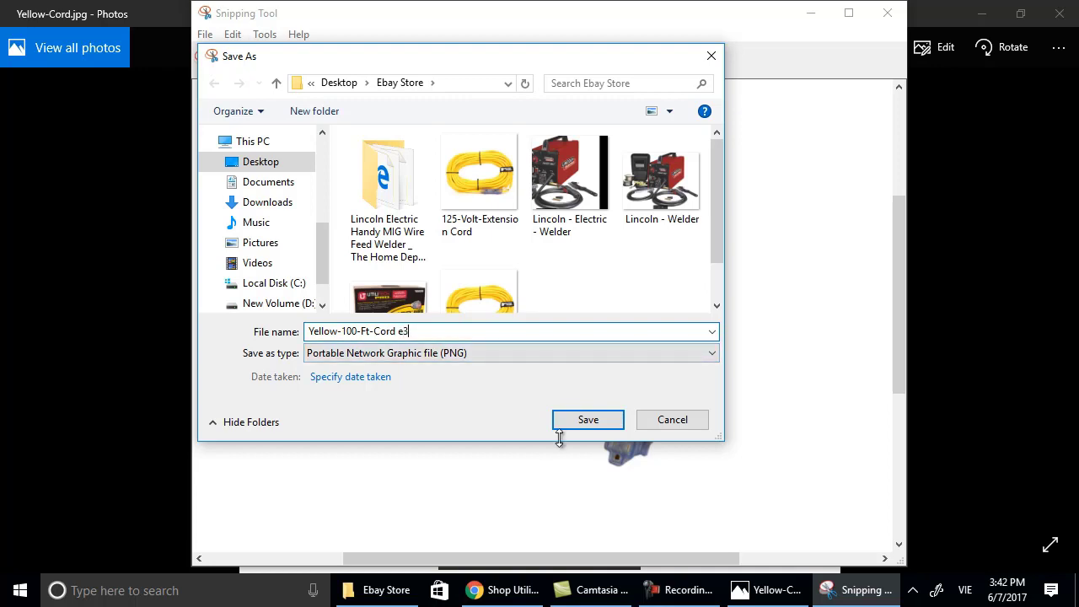
pyautogui.click(591, 419)
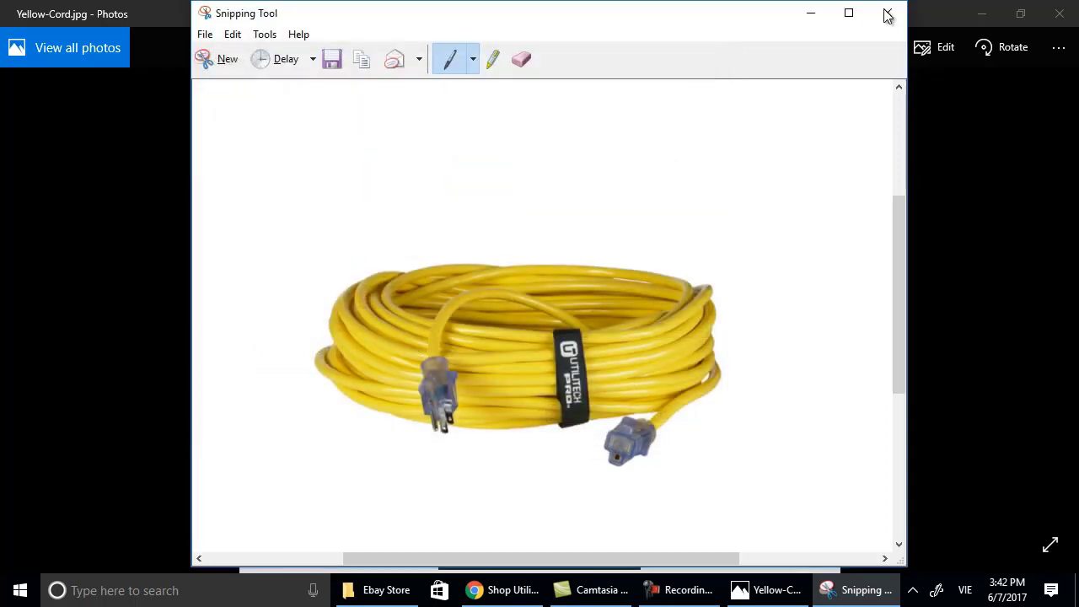
pyautogui.click(888, 13)
# Return to eBay's Create your listing tab and reach the empty Photos section.
pyautogui.click(1059, 13)
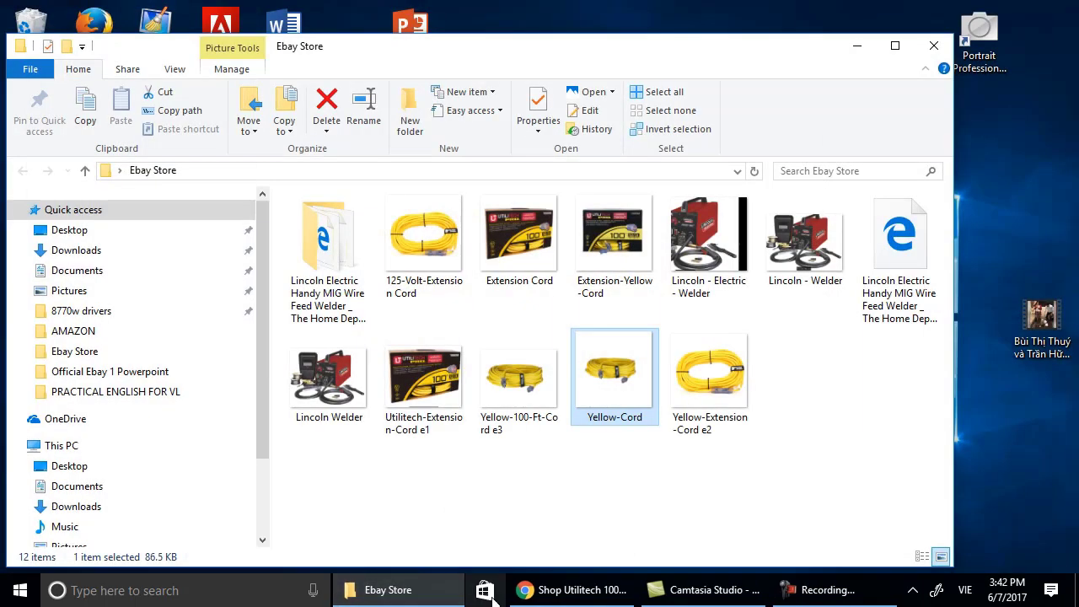
pyautogui.click(556, 590)
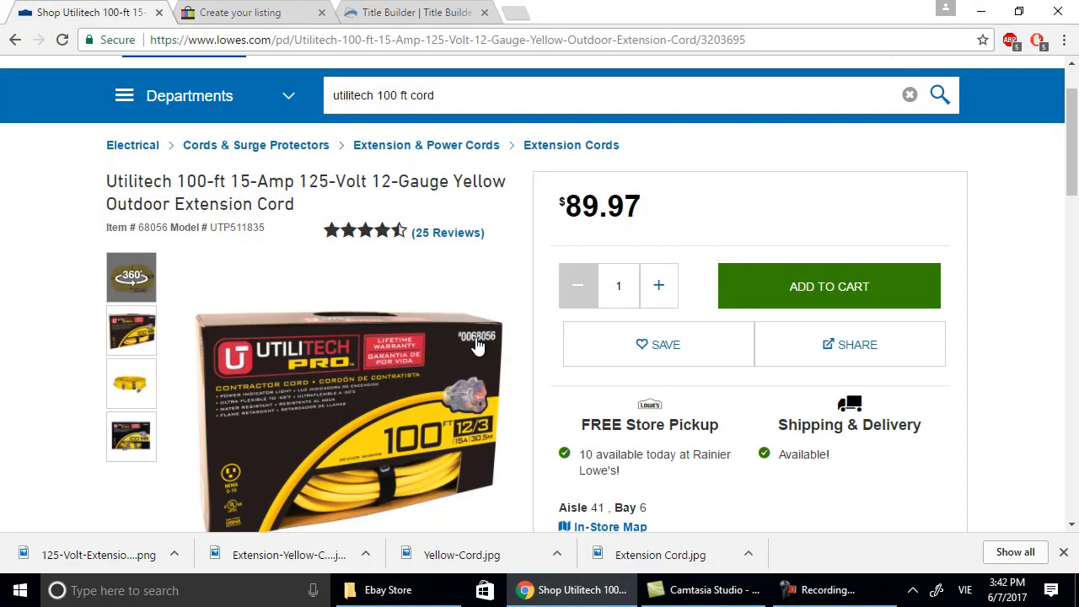
pyautogui.click(240, 13)
pyautogui.scroll(-1, 379, 318)
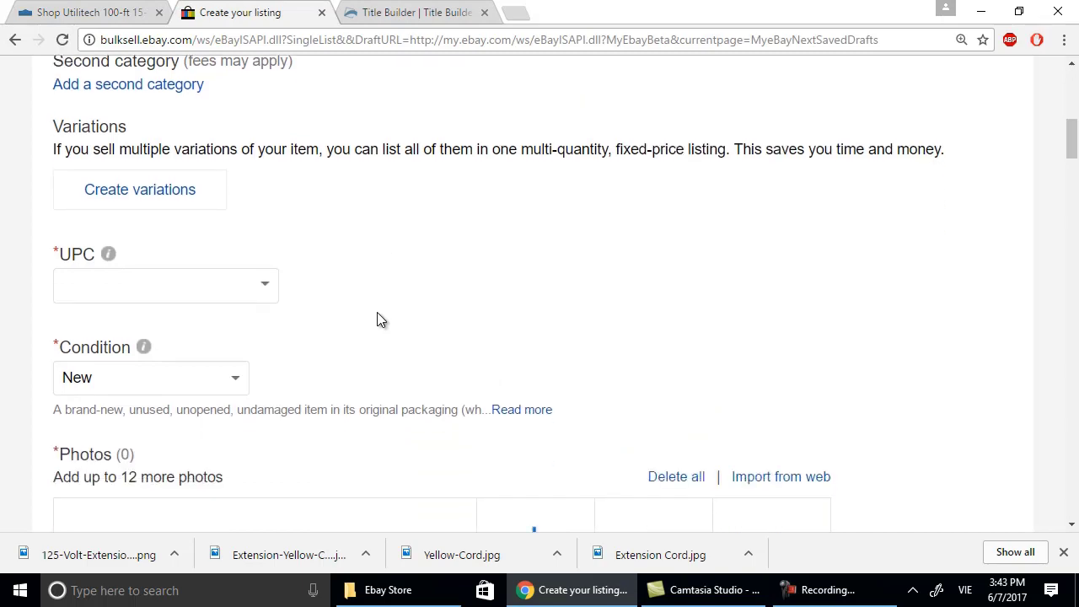
pyautogui.scroll(2, 377, 319)
pyautogui.scroll(-5, 315, 332)
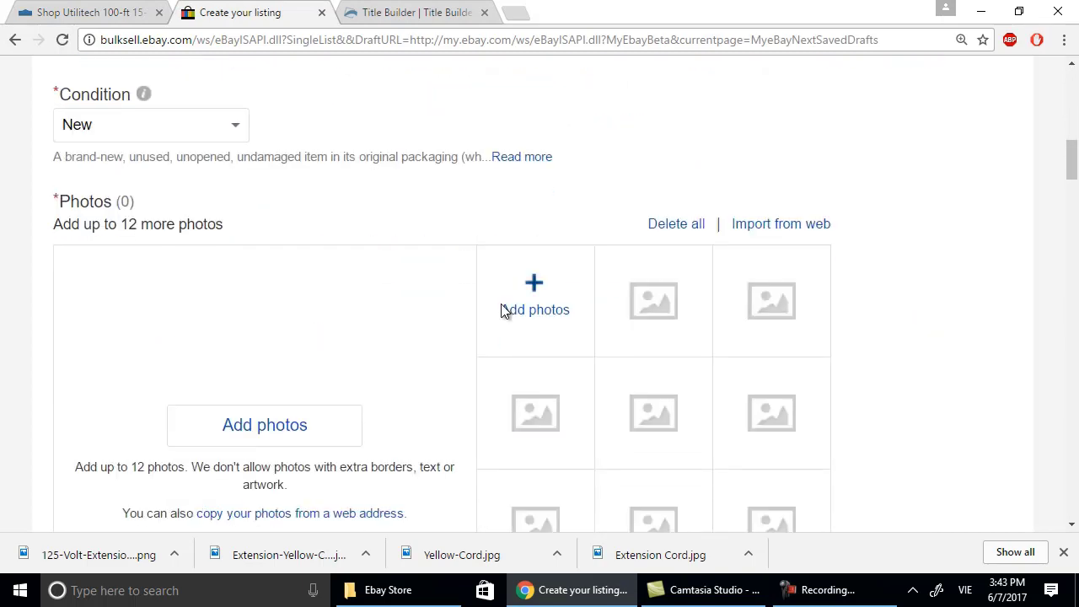
pyautogui.click(289, 426)
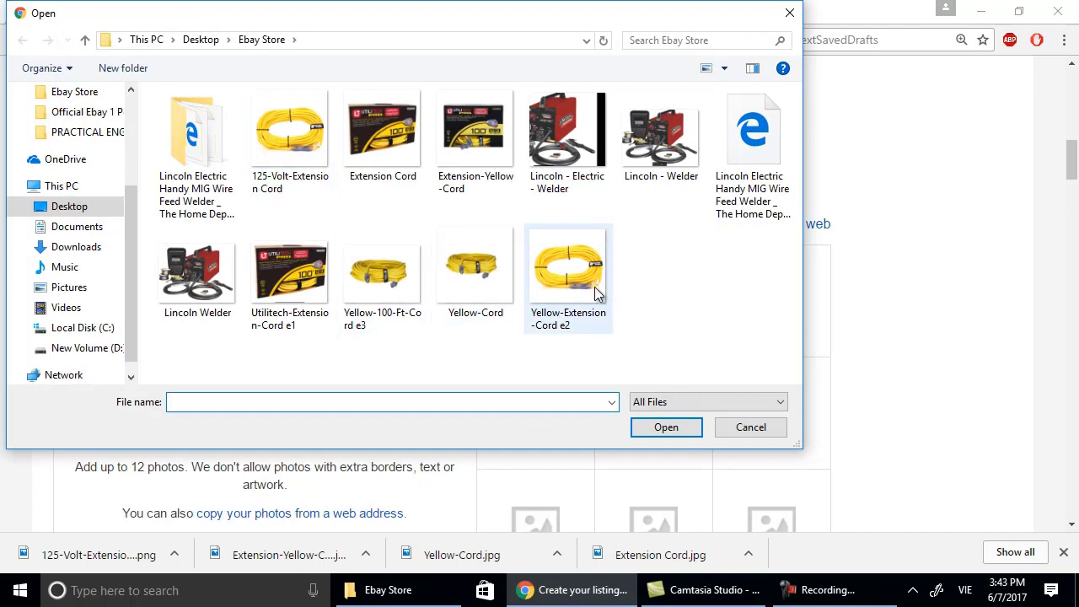
# Upload Utilitech-Extension-Cord e1, Yellow-Extension-Cord e2 and Yellow-100-Ft-Cord e3 as listing photos.
pyautogui.doubleClick(289, 274)
pyautogui.scroll(-2, 563, 429)
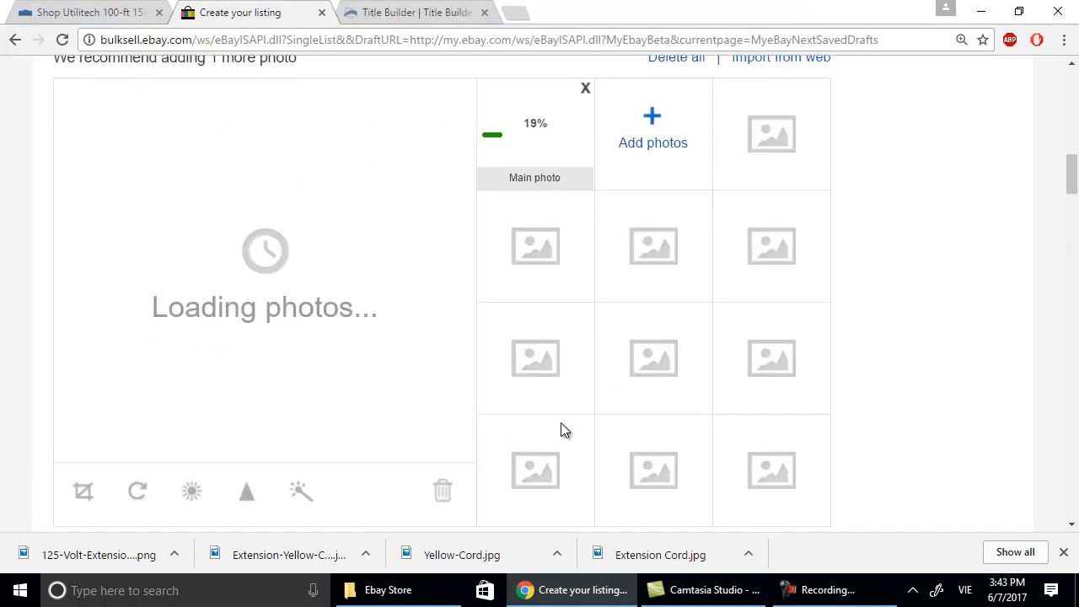
pyautogui.click(651, 137)
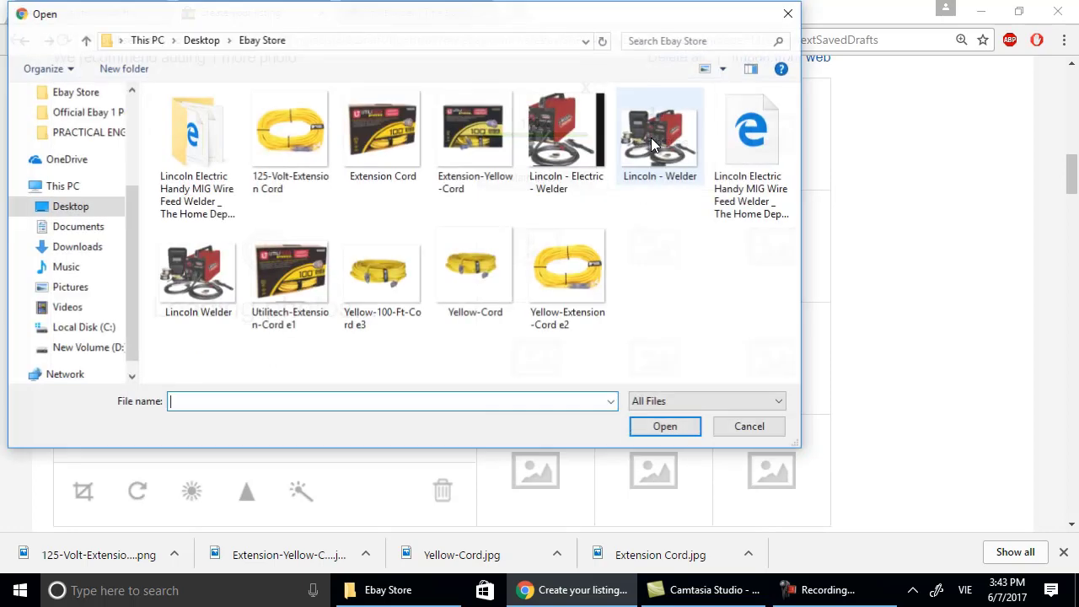
pyautogui.doubleClick(595, 274)
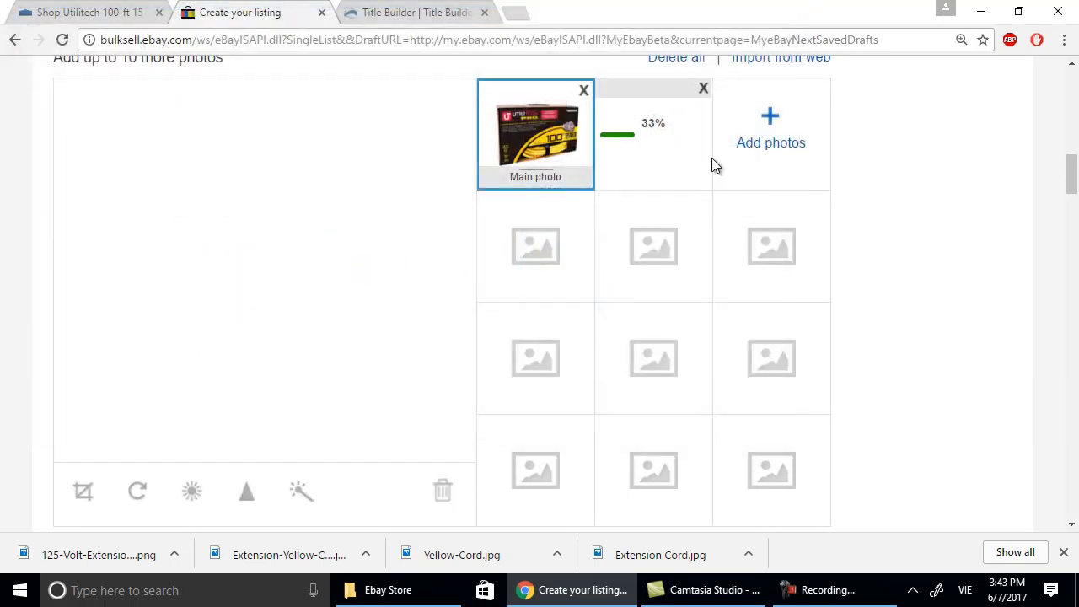
pyautogui.click(803, 124)
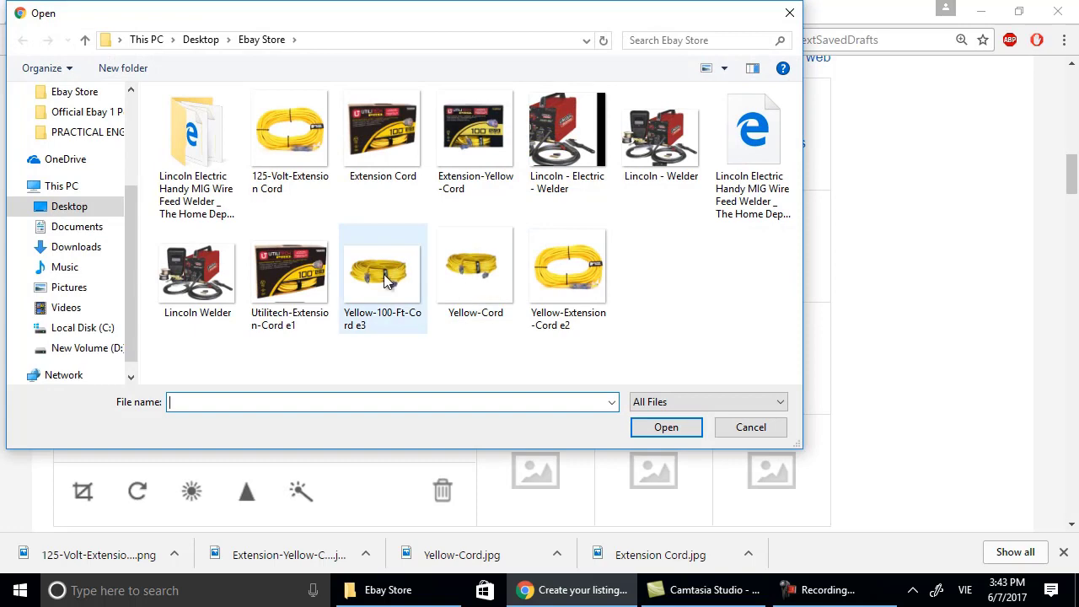
pyautogui.doubleClick(363, 281)
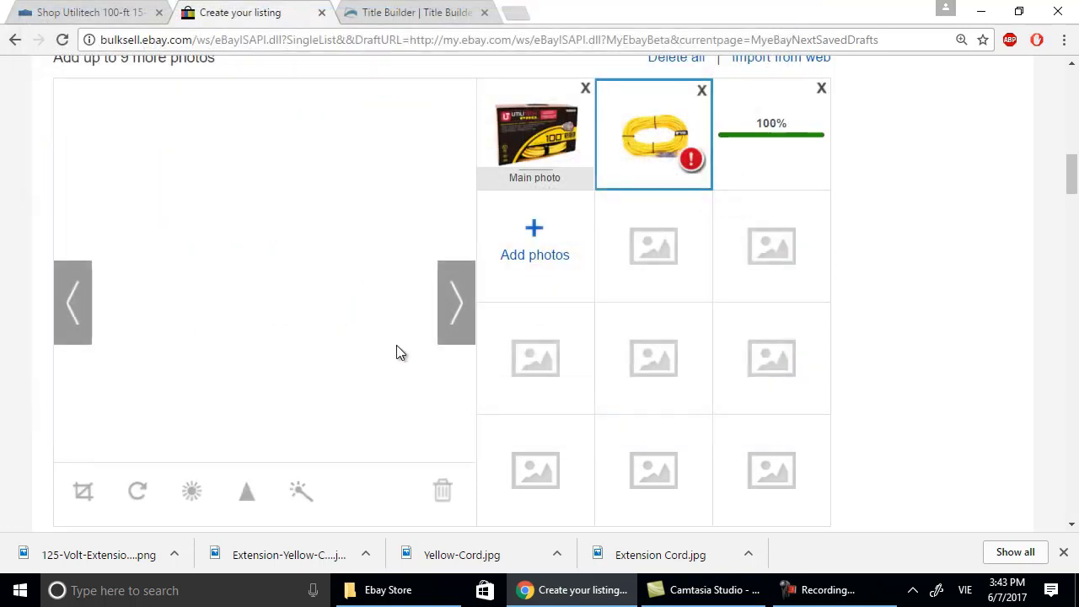
pyautogui.scroll(7, 397, 345)
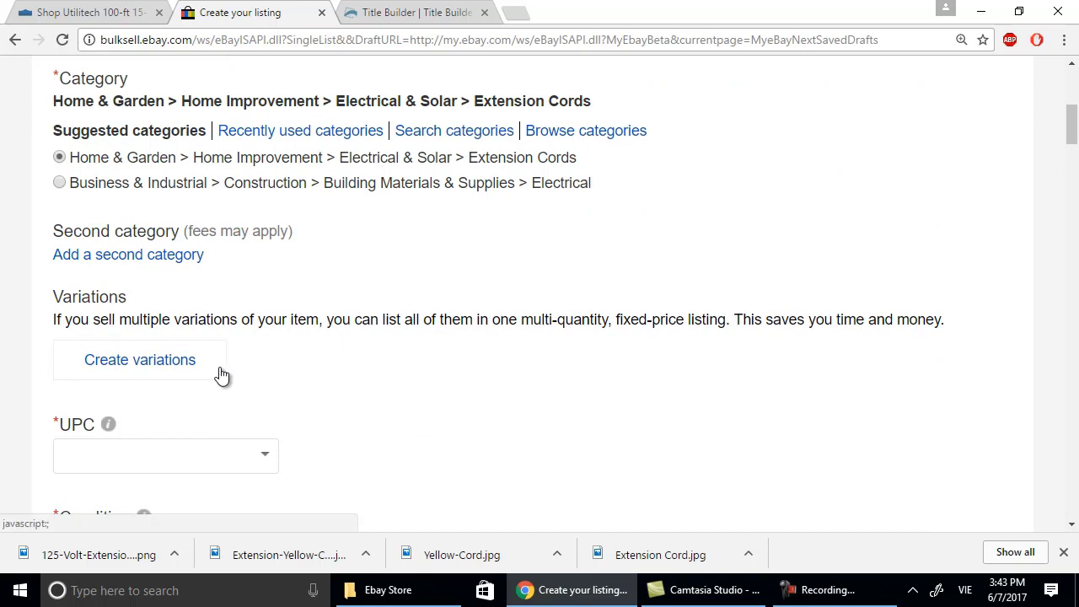
pyautogui.scroll(5, 194, 362)
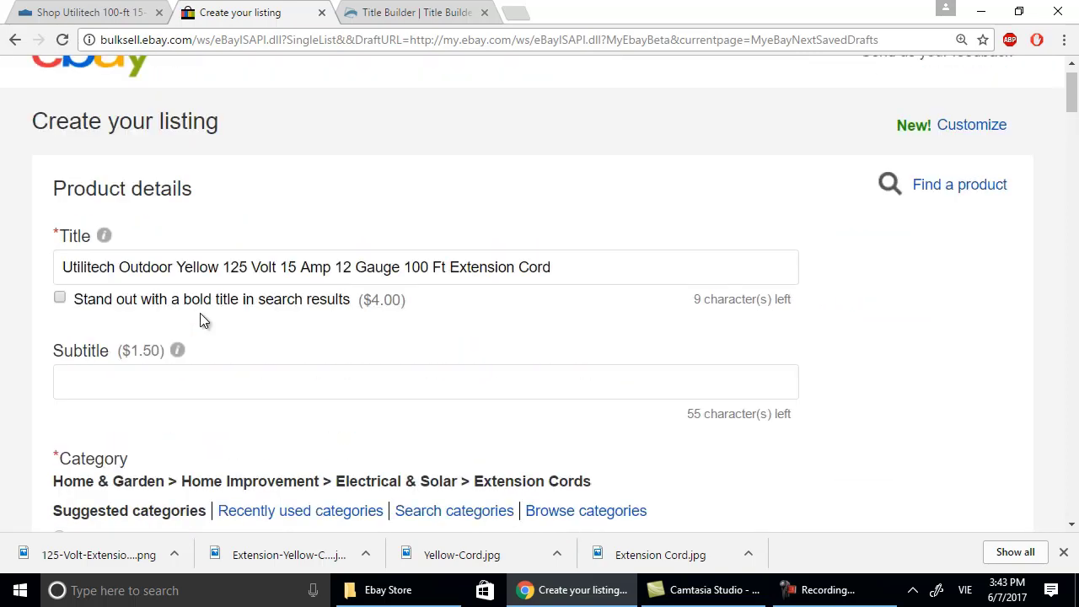
pyautogui.scroll(1, 151, 337)
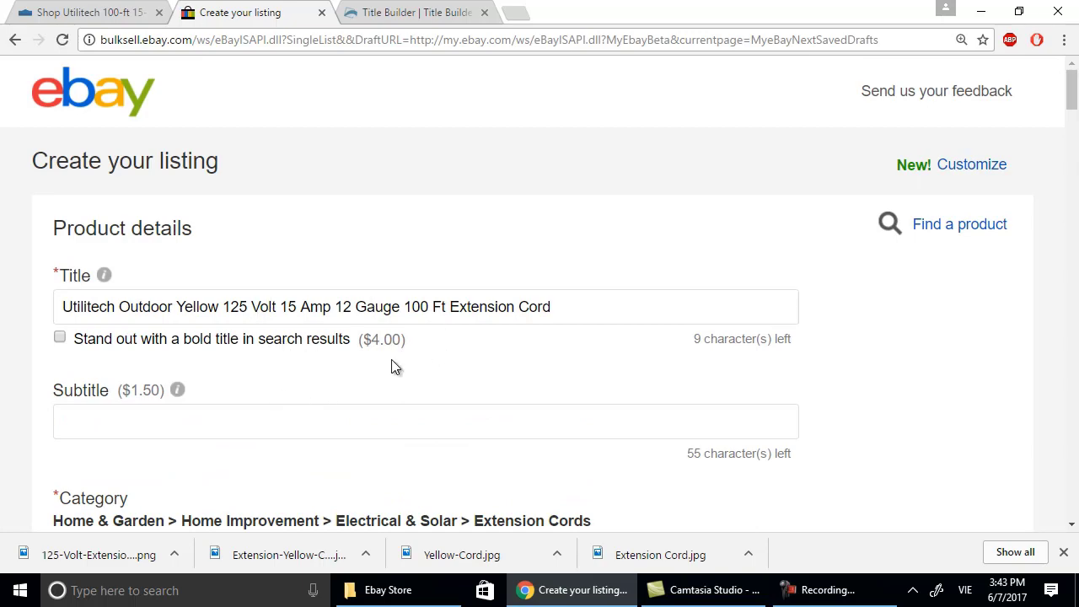
pyautogui.scroll(-3, 293, 410)
pyautogui.scroll(-4, 293, 410)
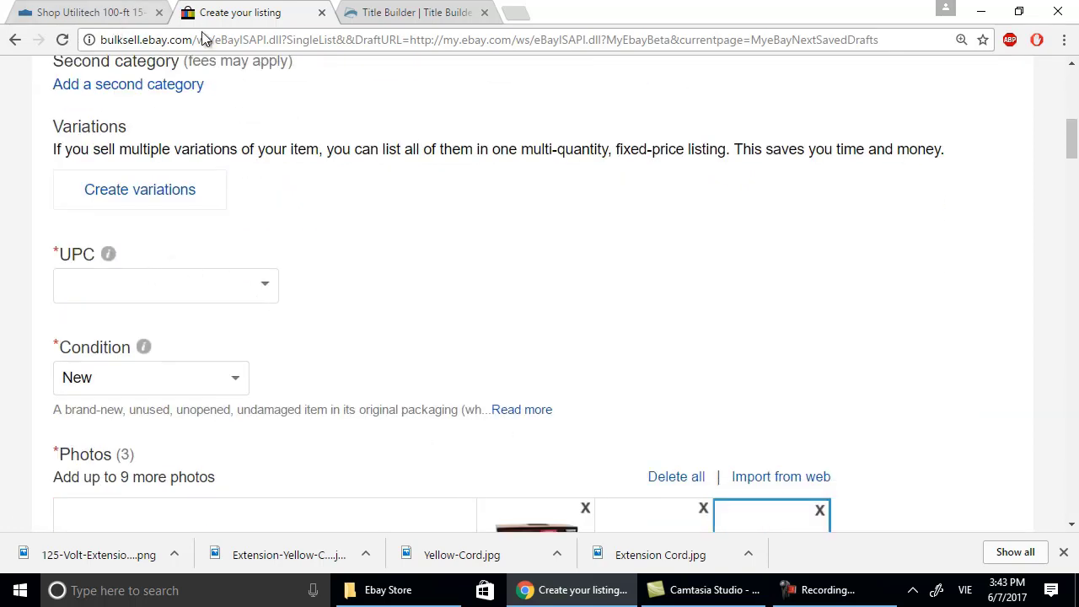
pyautogui.click(384, 13)
# Expand the Specifications table on the Lowe's Utilitech cord page.
pyautogui.click(113, 12)
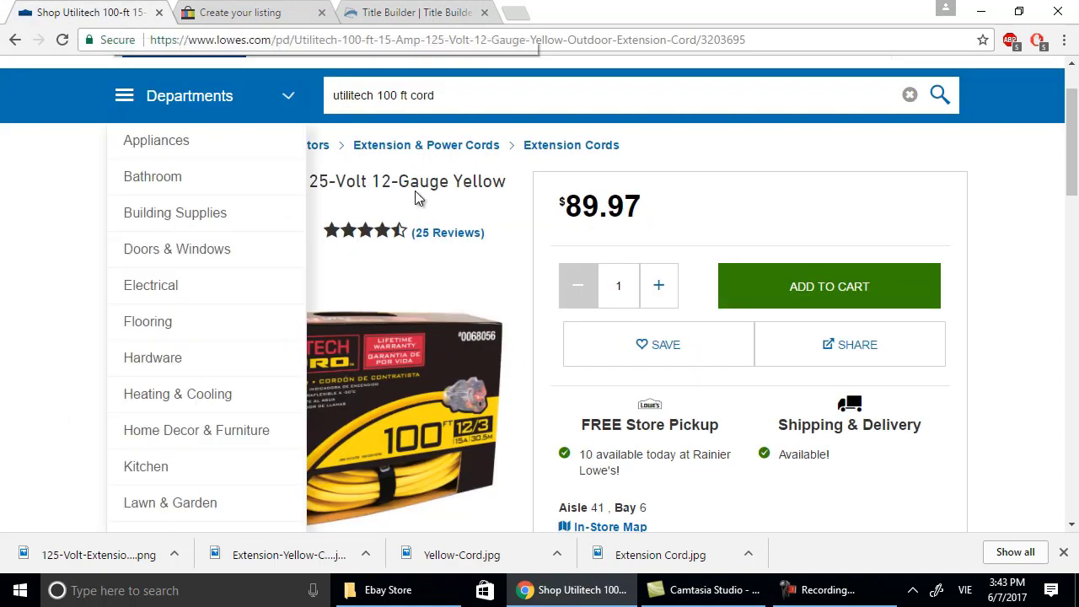
pyautogui.scroll(-4, 496, 253)
pyautogui.scroll(5, 496, 253)
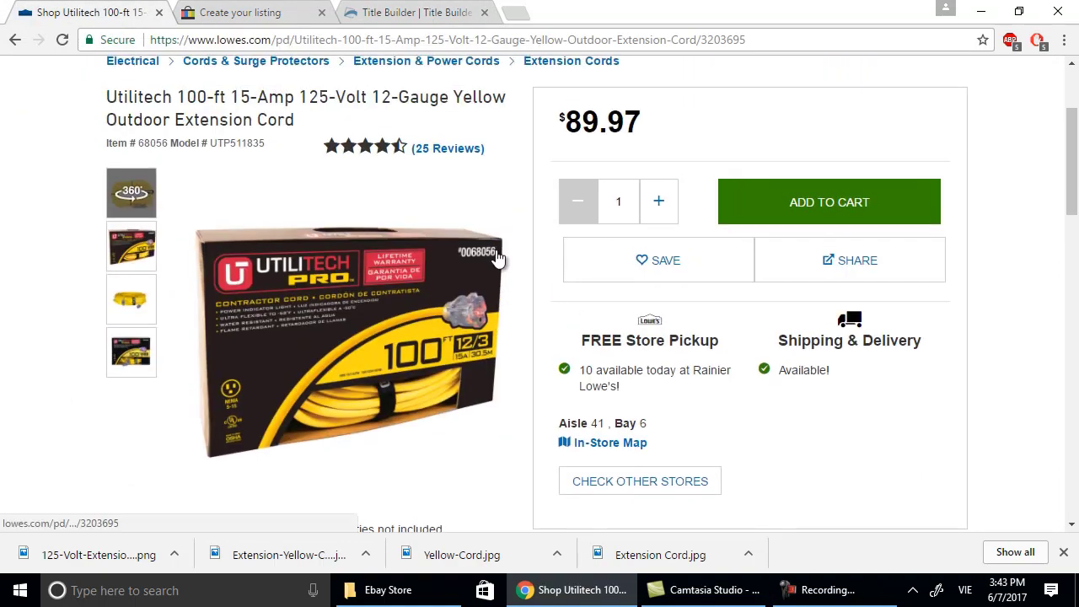
pyautogui.scroll(-4, 638, 286)
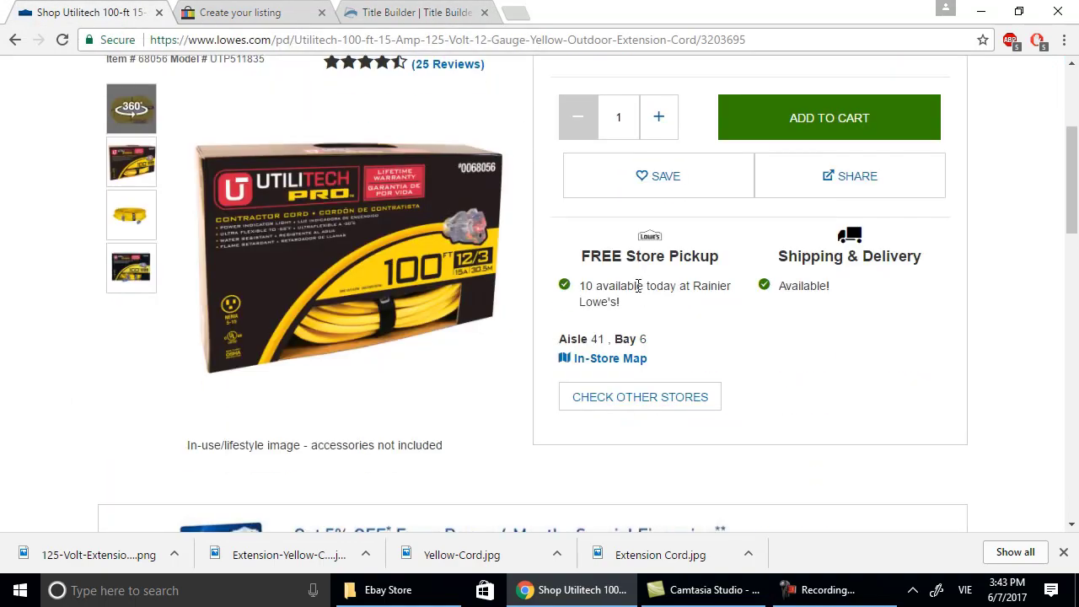
pyautogui.scroll(4, 638, 286)
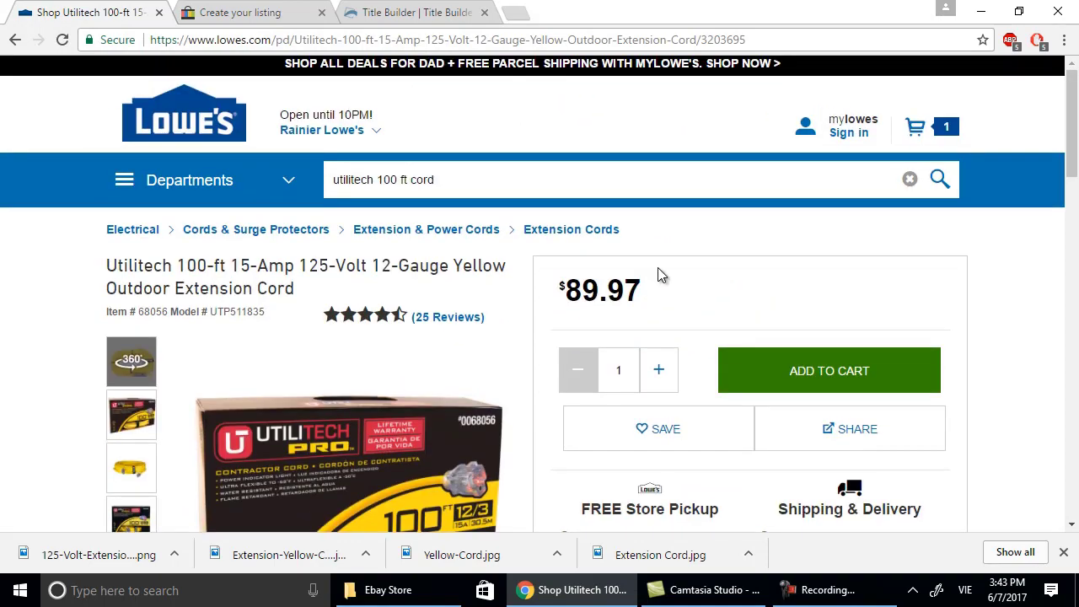
pyautogui.scroll(-9, 663, 278)
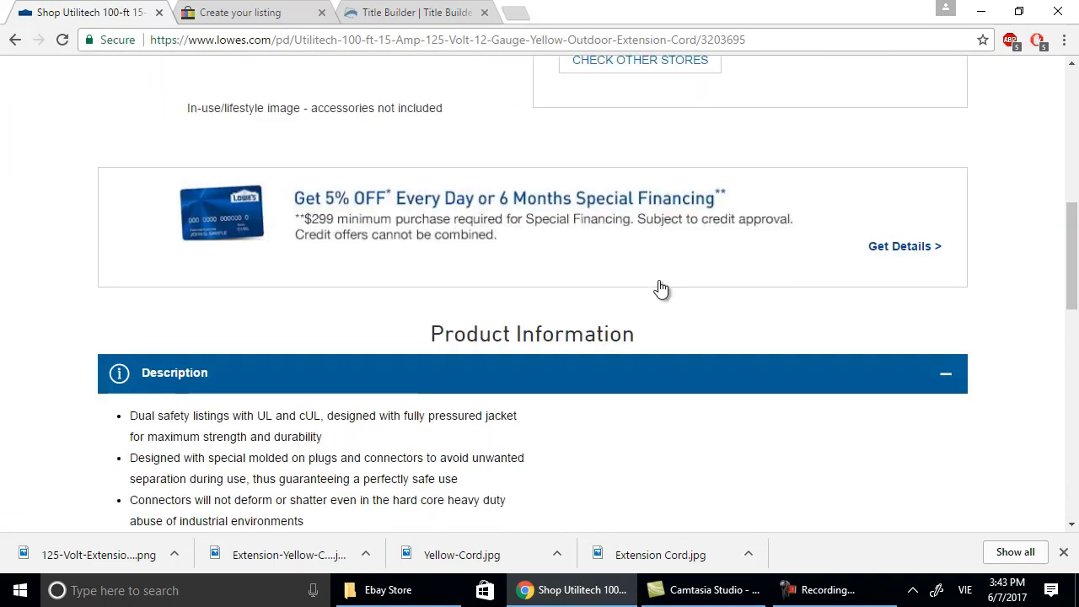
pyautogui.scroll(-8, 659, 284)
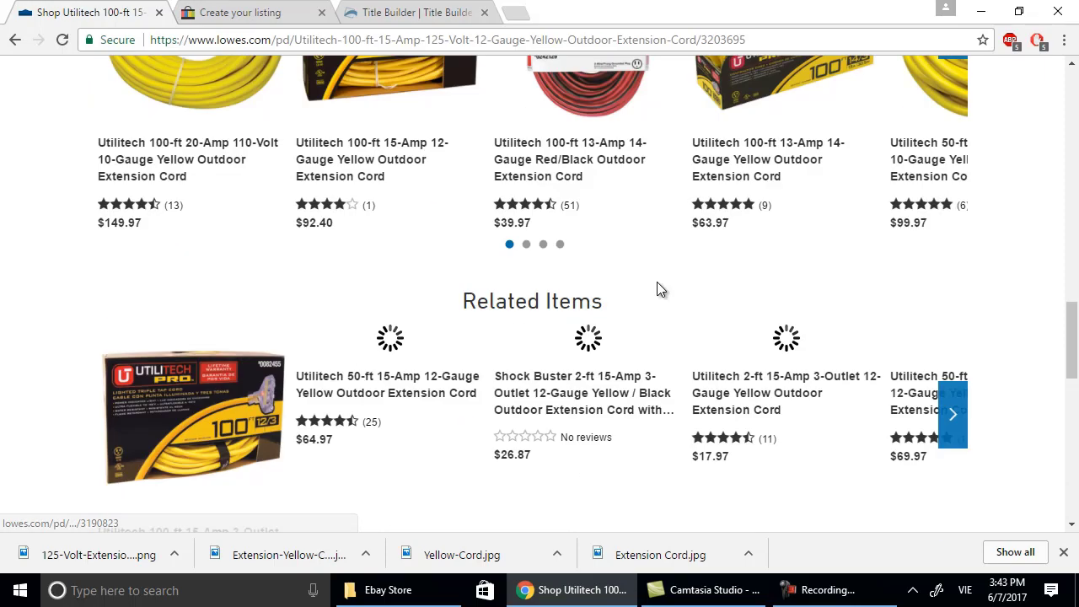
pyautogui.scroll(-4, 656, 281)
pyautogui.scroll(11, 656, 282)
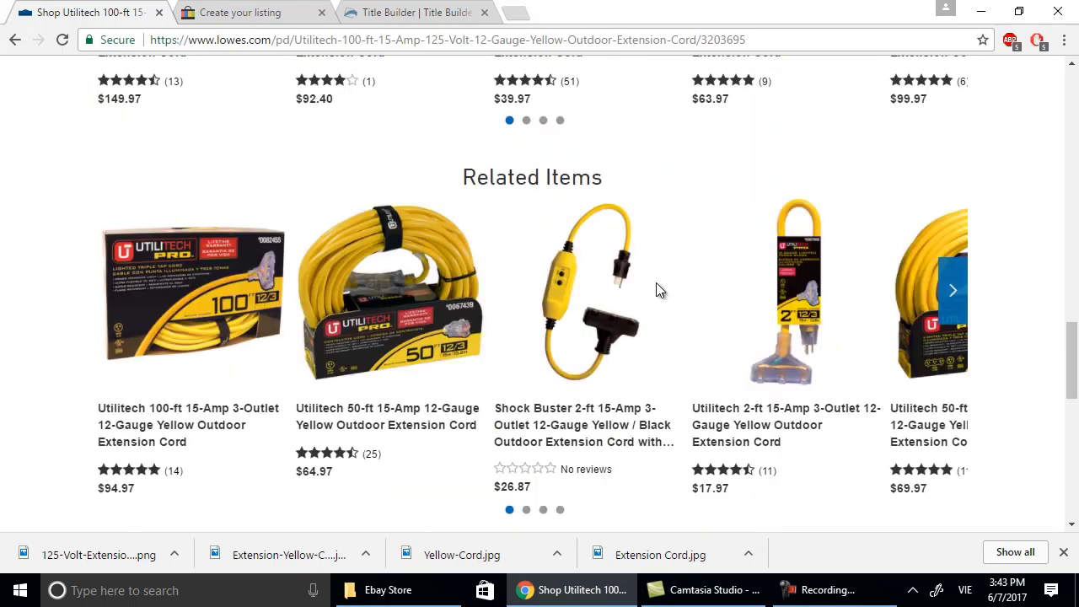
pyautogui.scroll(7, 656, 282)
pyautogui.scroll(-4, 528, 273)
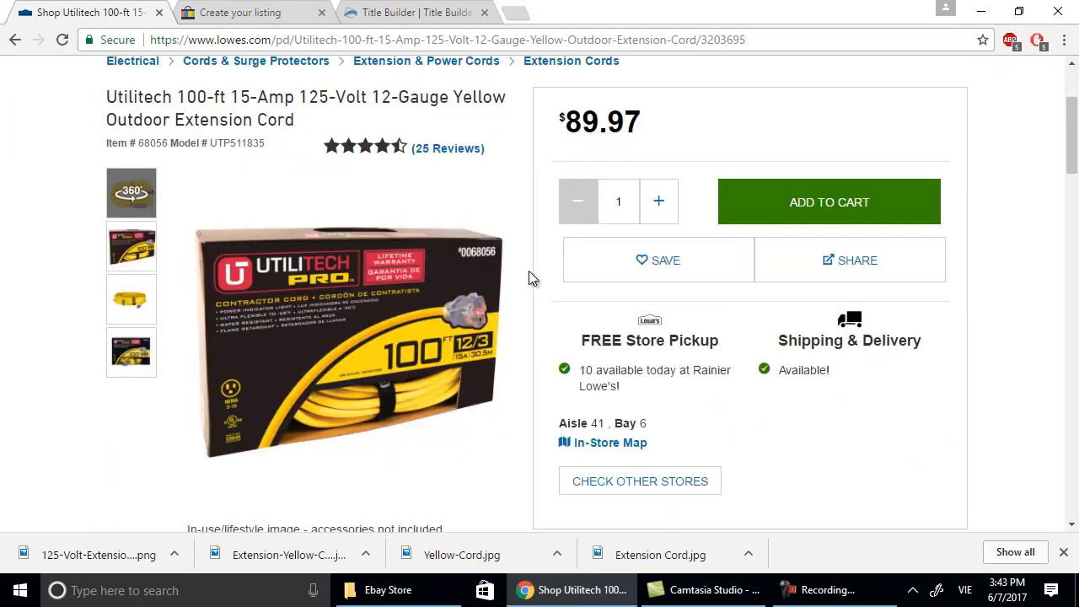
pyautogui.scroll(2, 527, 274)
pyautogui.scroll(-2, 212, 152)
pyautogui.scroll(2, 258, 147)
pyautogui.scroll(-6, 395, 169)
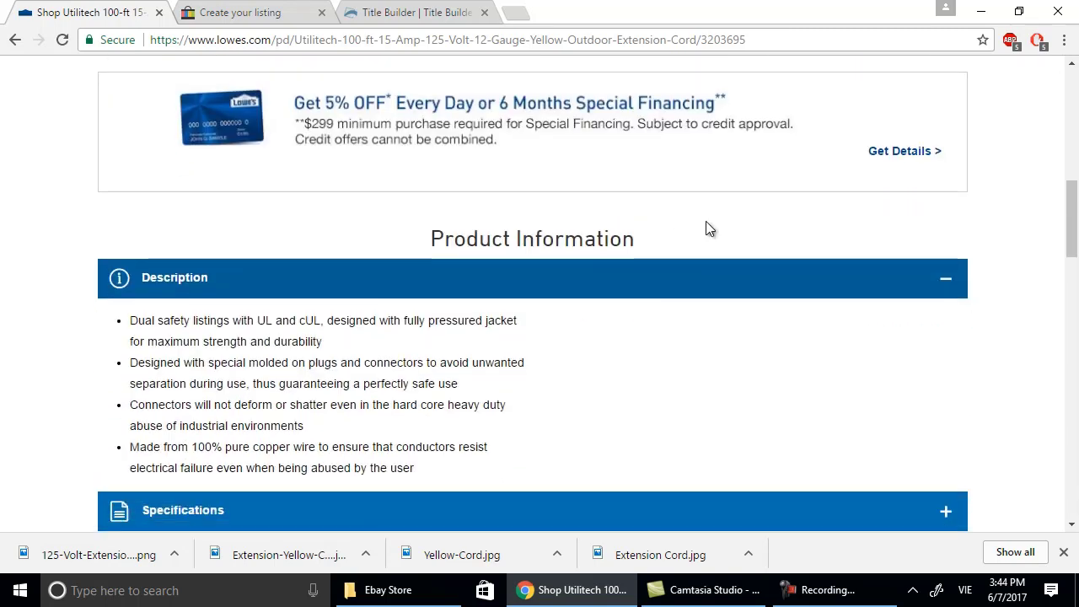
pyautogui.scroll(-3, 708, 229)
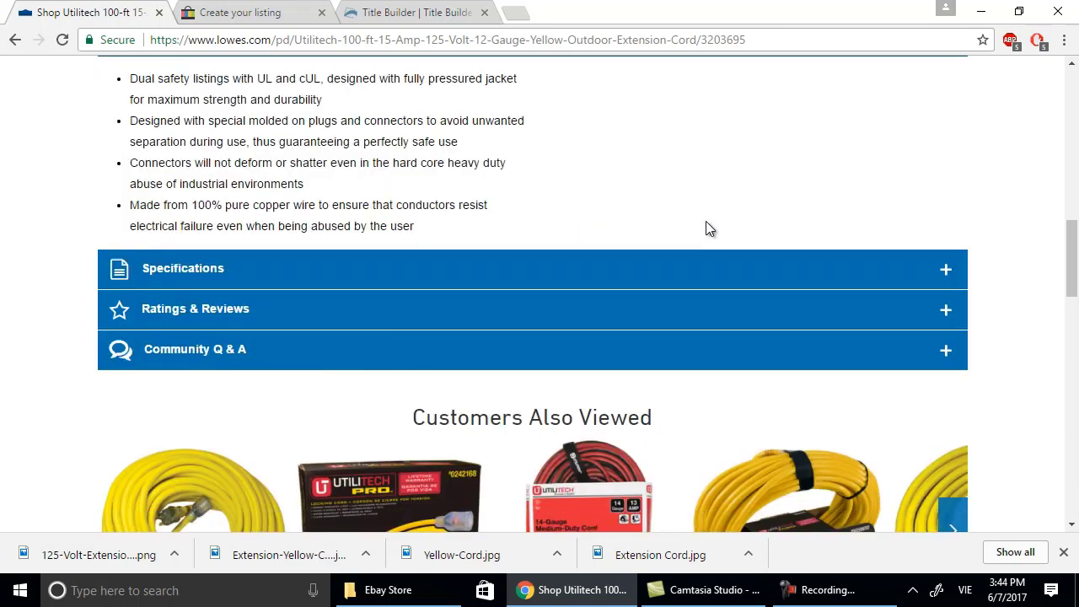
pyautogui.click(958, 267)
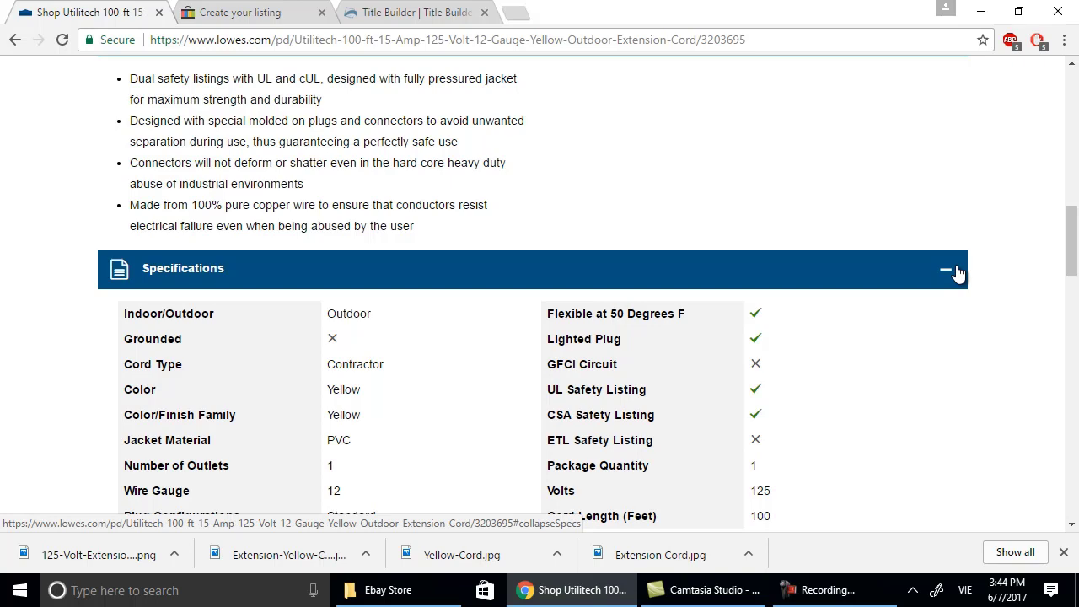
# Expand the cord's Ratings & Reviews section as well.
pyautogui.scroll(-2, 958, 271)
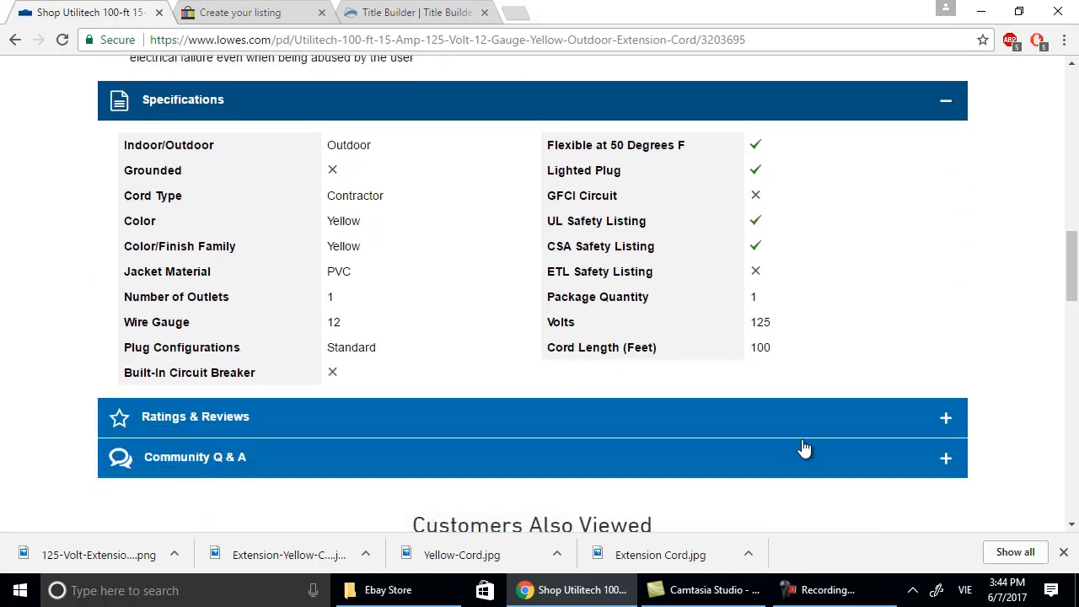
pyautogui.click(945, 417)
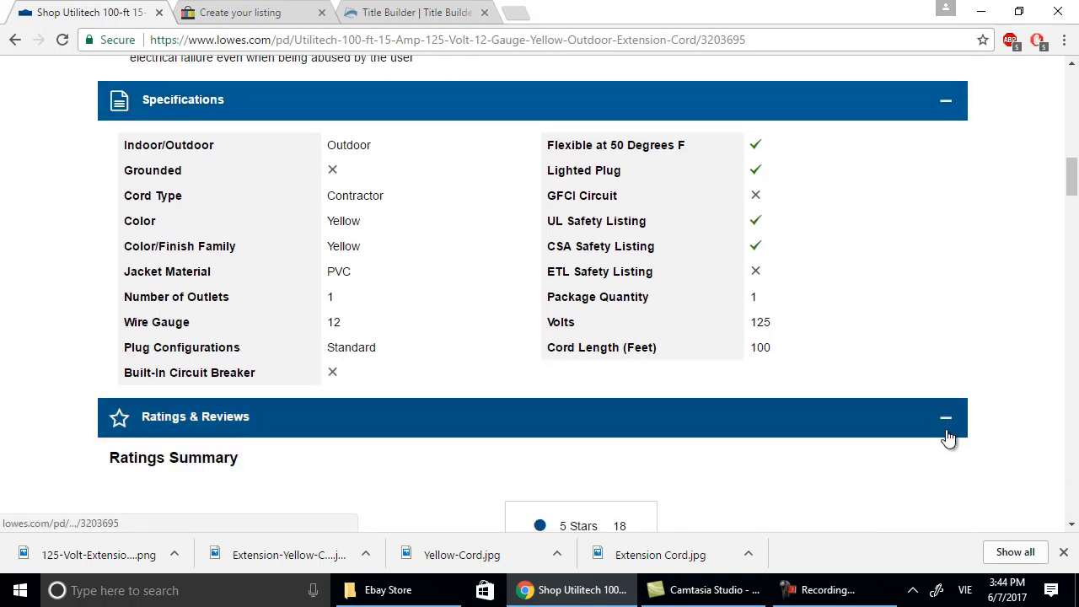
pyautogui.scroll(-4, 945, 419)
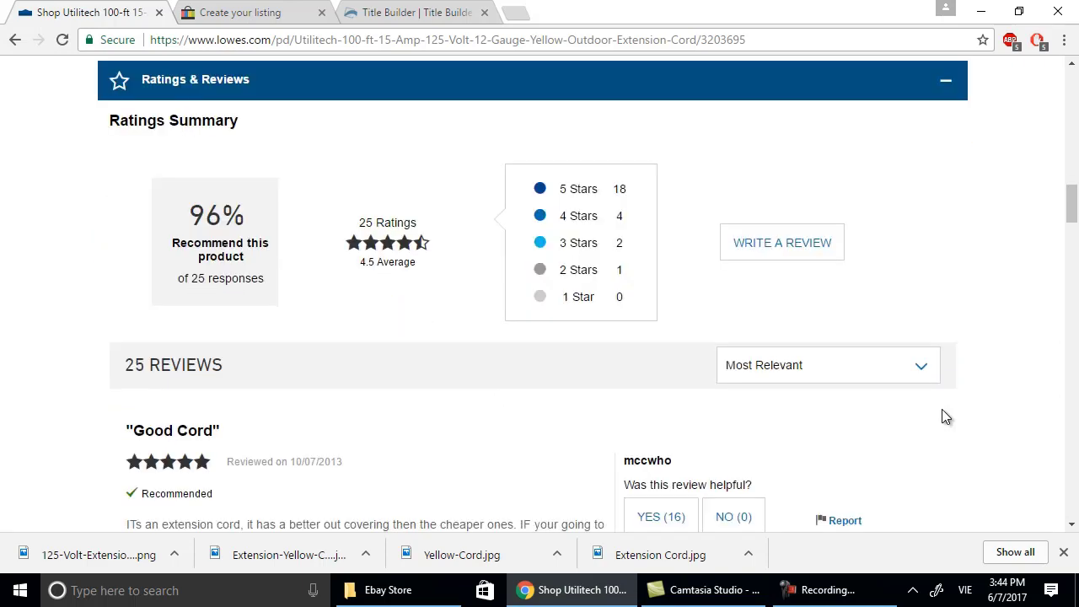
pyautogui.scroll(5, 942, 409)
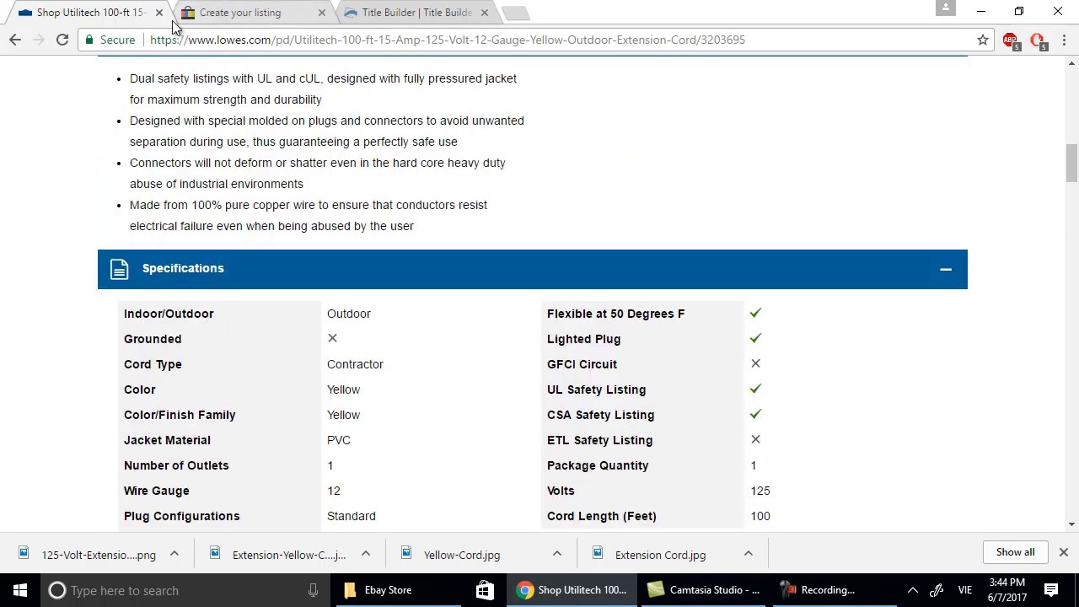
# Delete the second photo flagged as low resolution, keeping the main box photo.
pyautogui.click(240, 12)
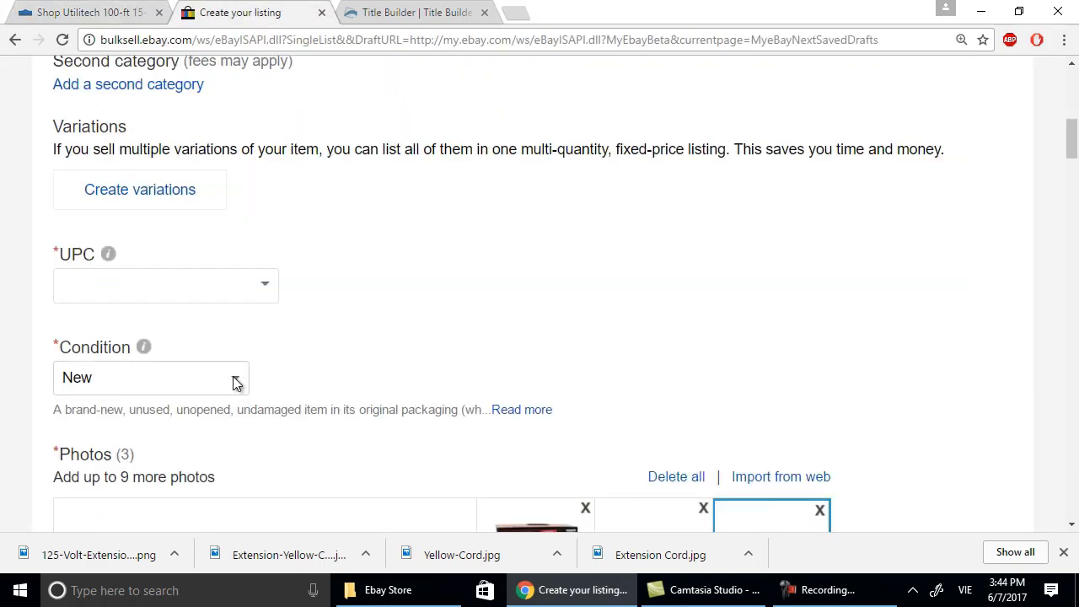
pyautogui.scroll(-3, 233, 376)
pyautogui.scroll(-2, 559, 426)
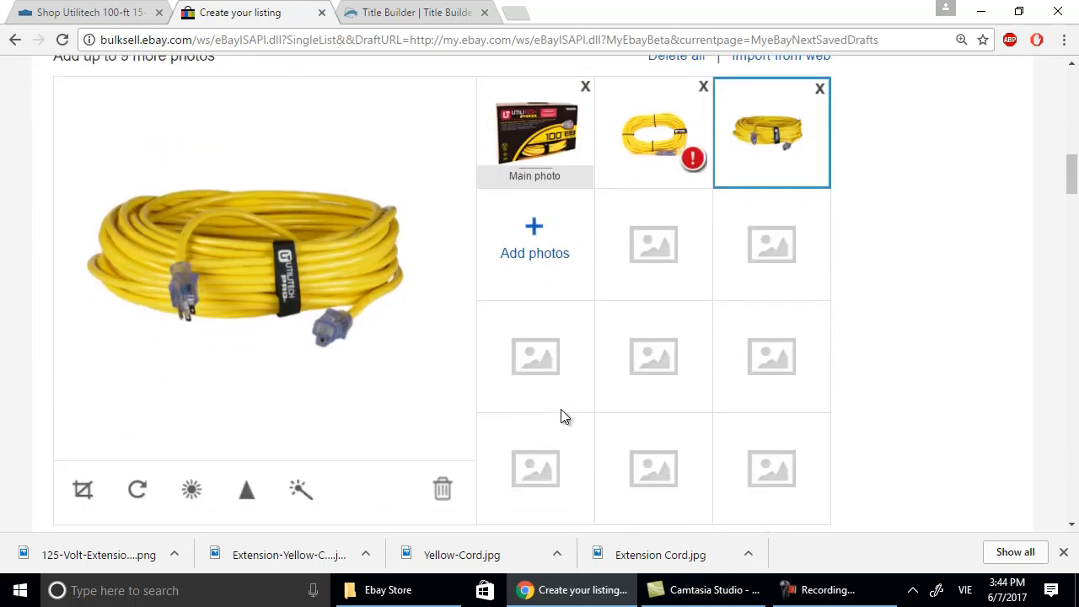
pyautogui.moveTo(691, 163)
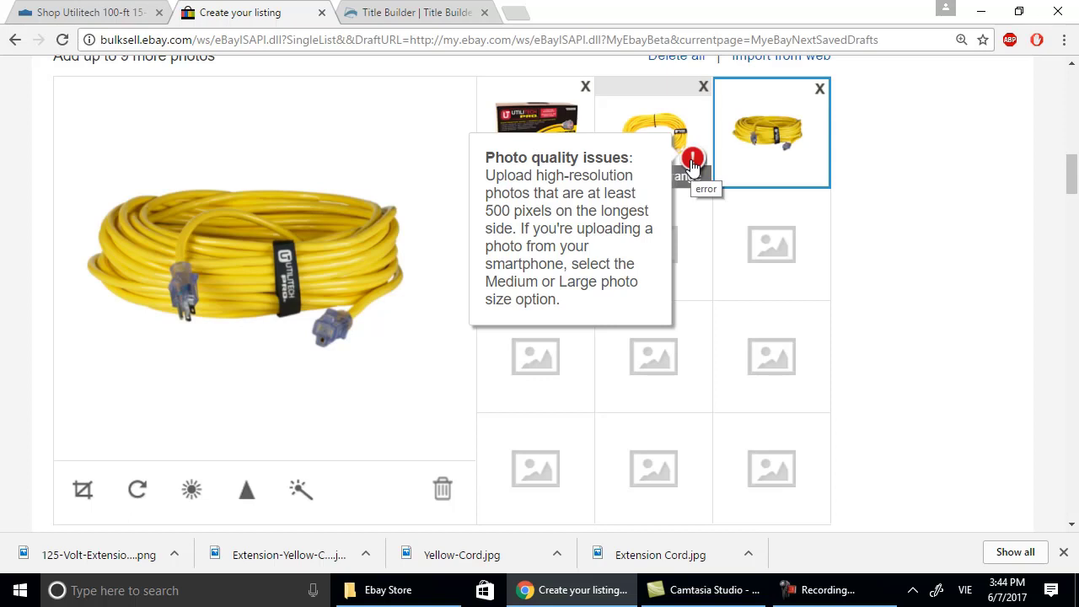
pyautogui.click(702, 87)
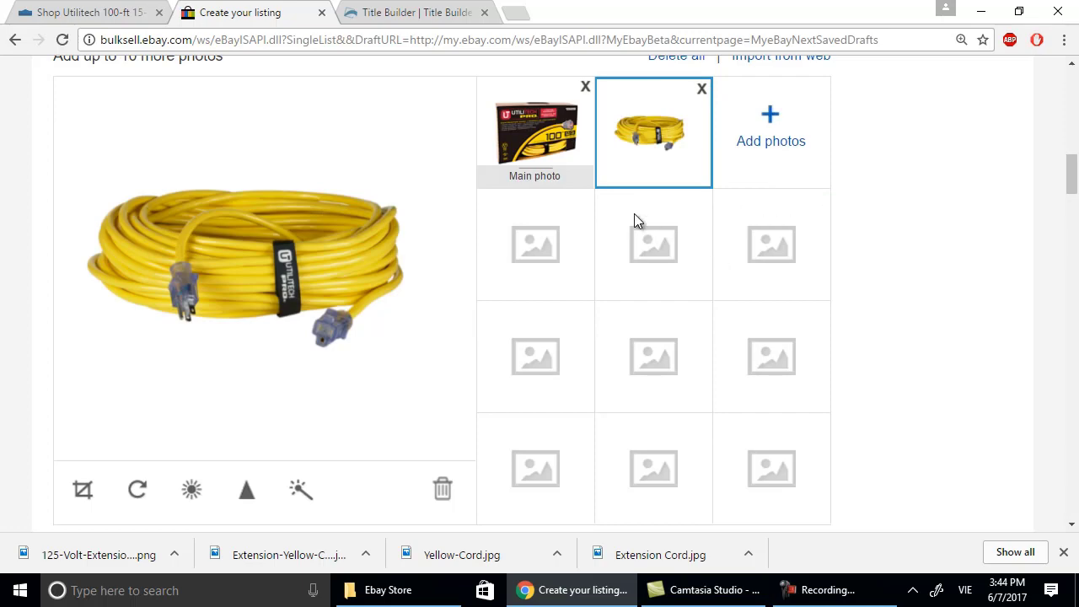
pyautogui.click(534, 127)
# Choose Utilitech in the Brand dropdown under Item specifics.
pyautogui.scroll(-4, 488, 353)
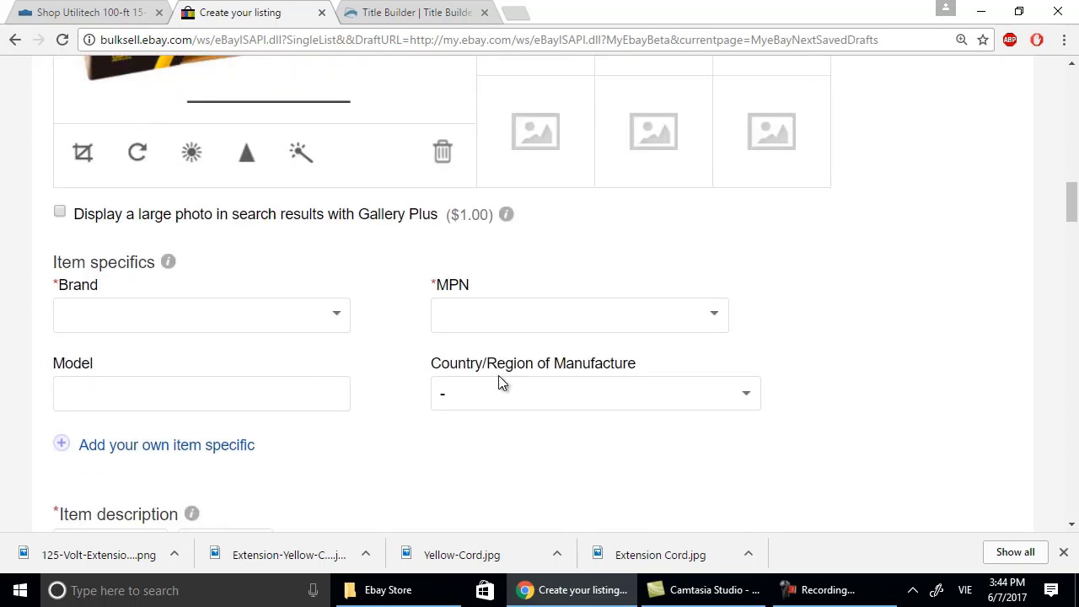
pyautogui.click(334, 316)
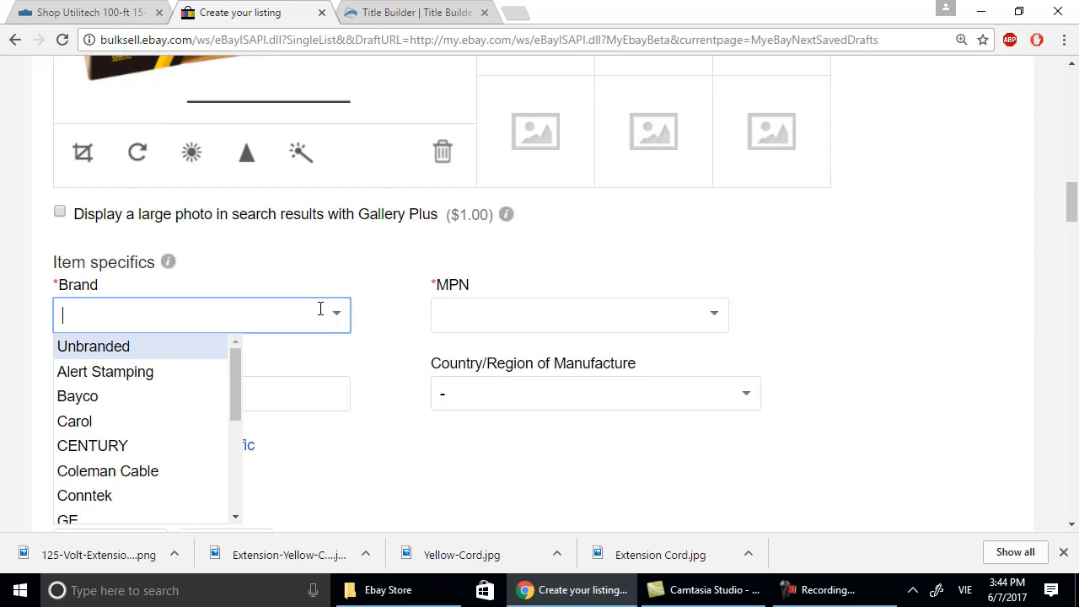
pyautogui.write('Utilitech')
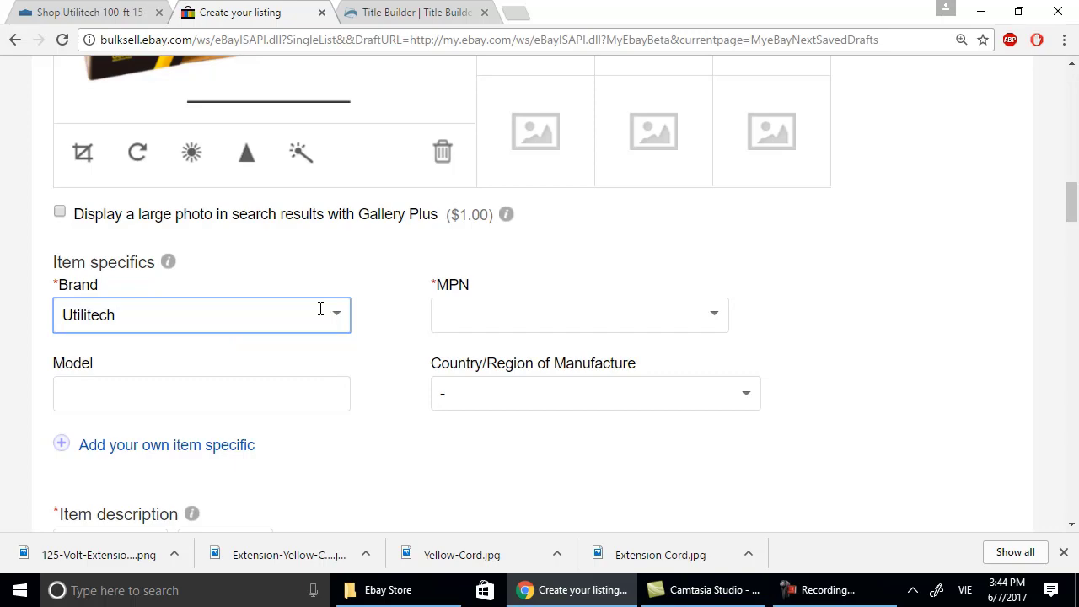
pyautogui.click(259, 392)
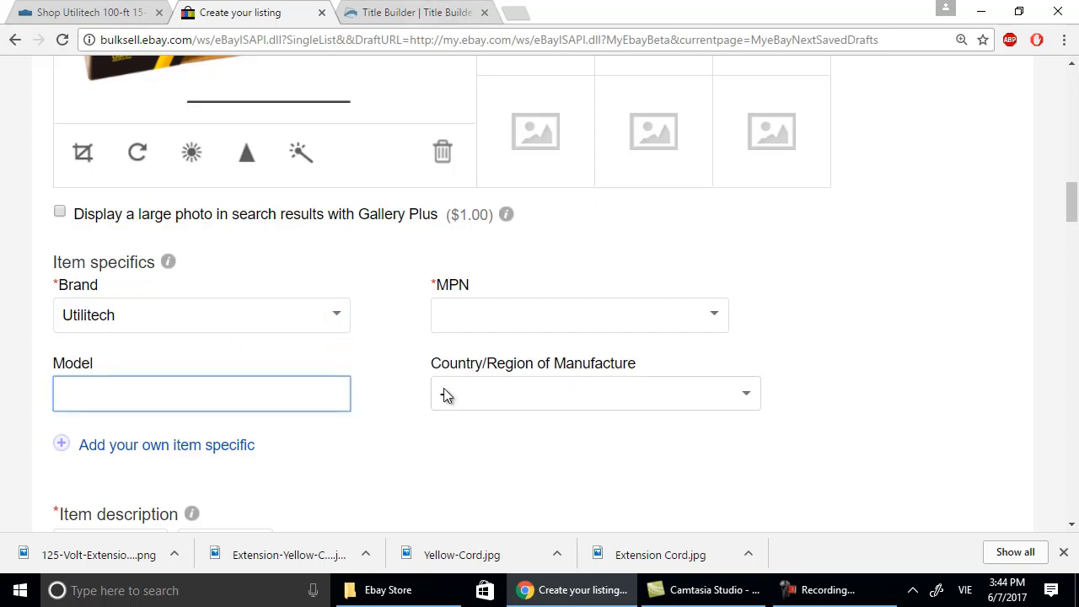
pyautogui.scroll(-2, 708, 379)
pyautogui.scroll(8, 691, 348)
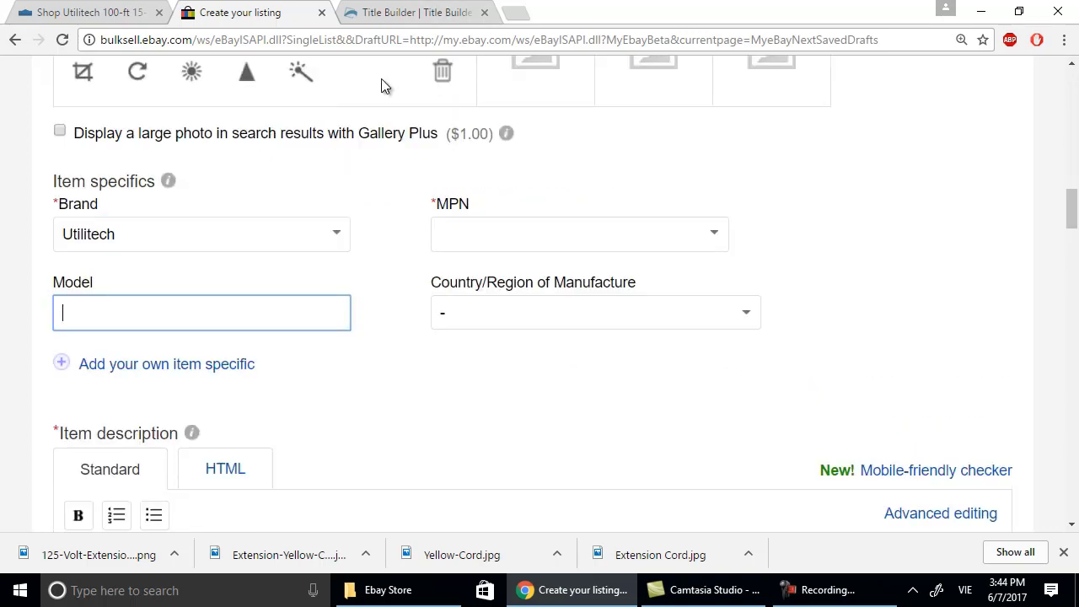
# Copy model number UTP511835 from the Lowe's page and return to the eBay draft.
pyautogui.click(139, 16)
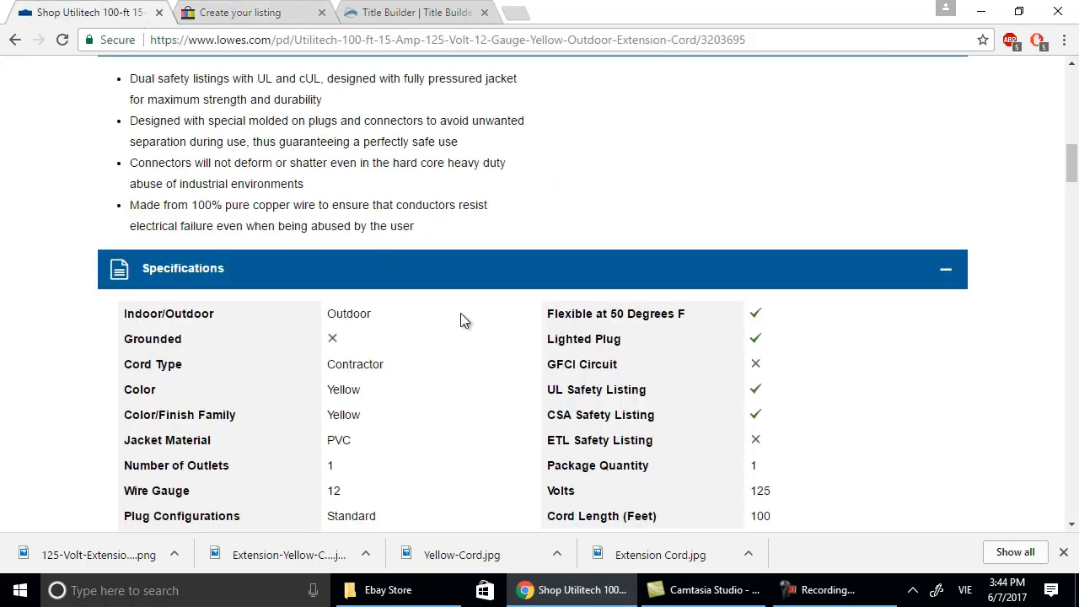
pyautogui.scroll(10, 462, 319)
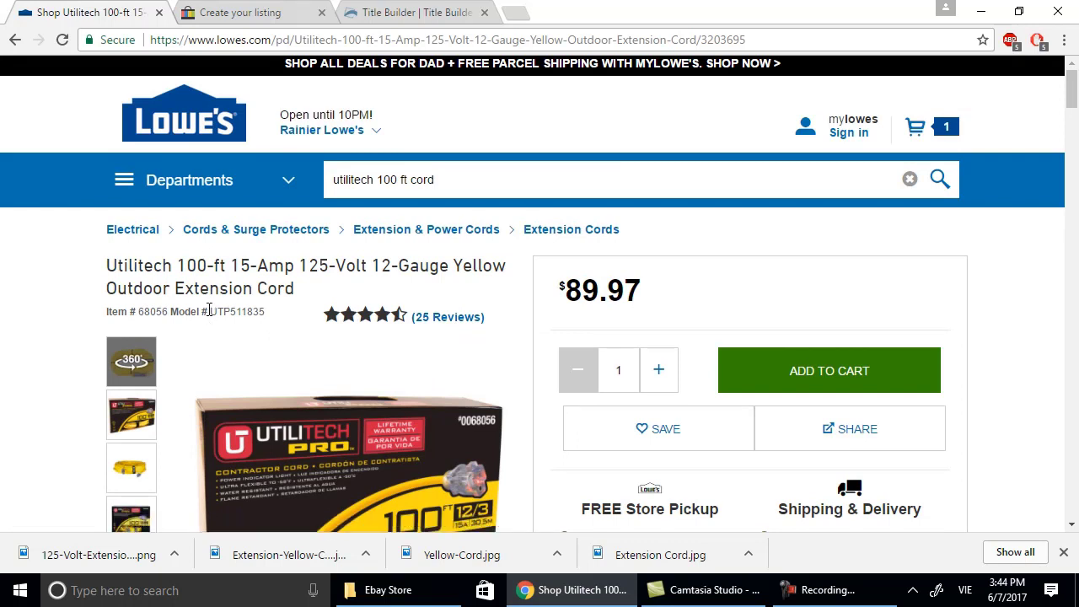
pyautogui.moveTo(209, 310); pyautogui.dragTo(276, 317)
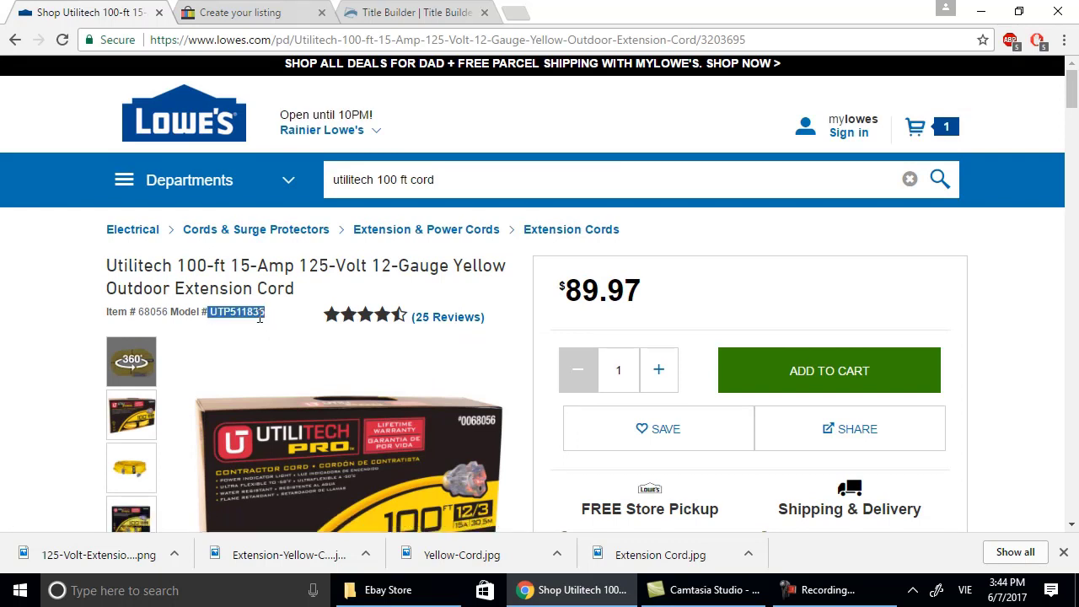
pyautogui.rightClick(260, 318)
pyautogui.click(284, 330)
pyautogui.moveTo(544, 597)
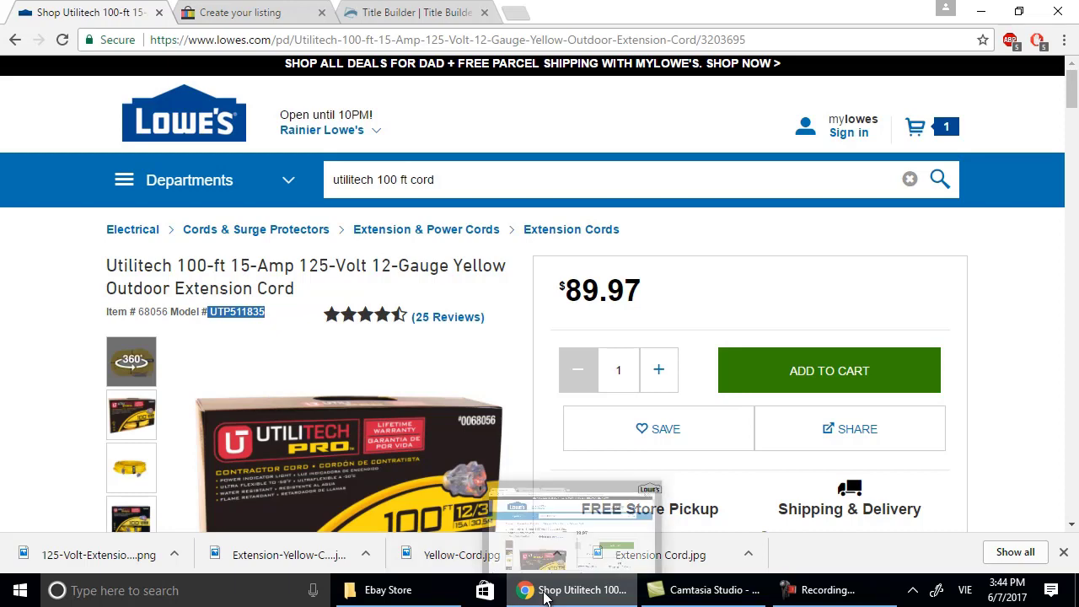
pyautogui.click(292, 19)
pyautogui.scroll(-7, 517, 268)
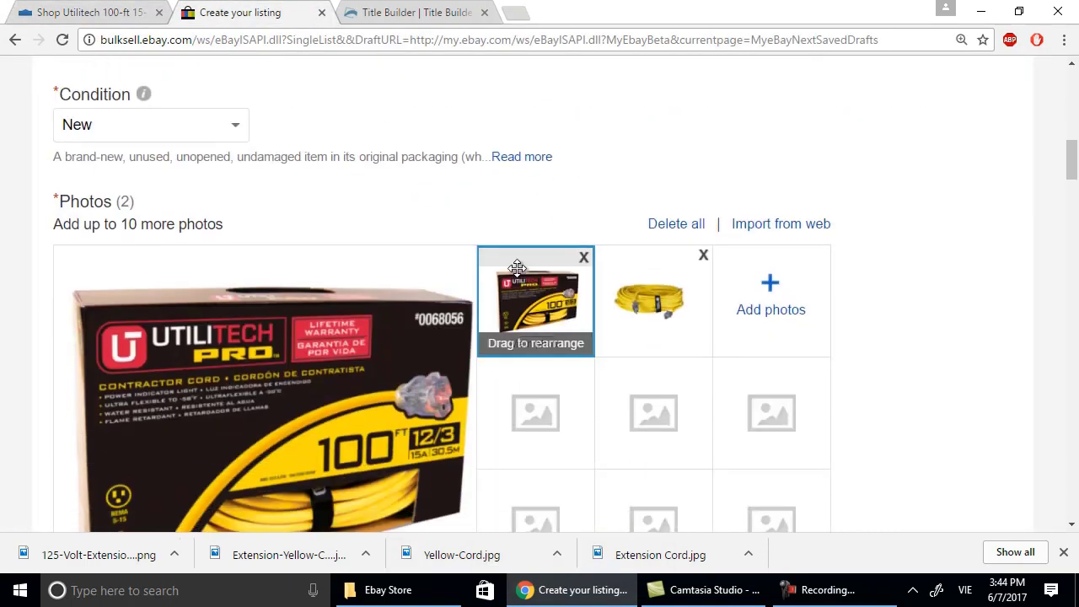
# Paste UTP511835 into the Model item specific, leaving MPN blank.
pyautogui.scroll(-5, 516, 268)
pyautogui.scroll(-3, 517, 268)
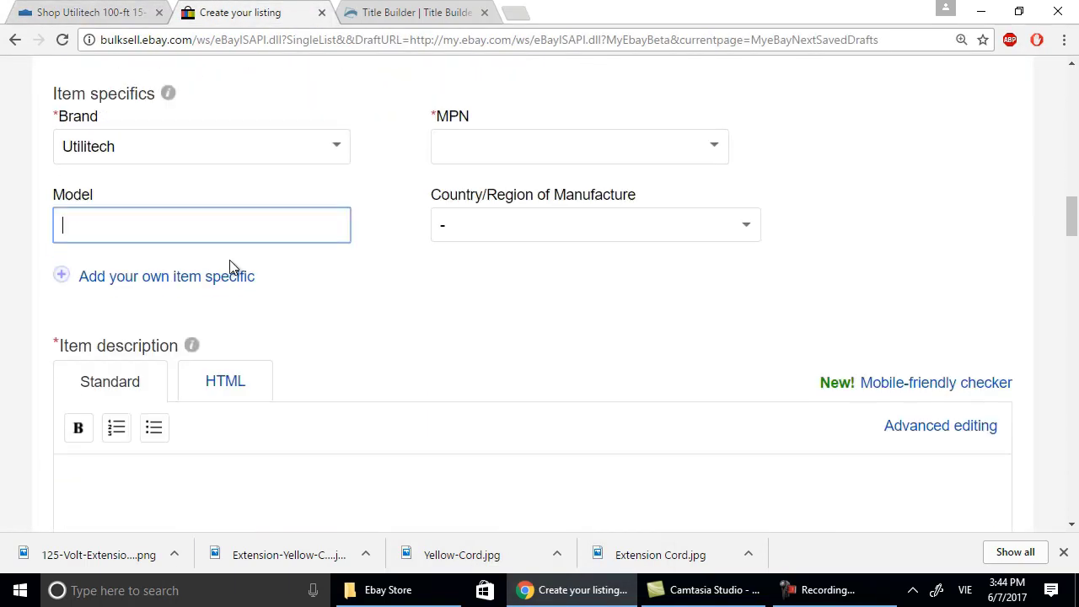
pyautogui.rightClick(184, 224)
pyautogui.click(242, 323)
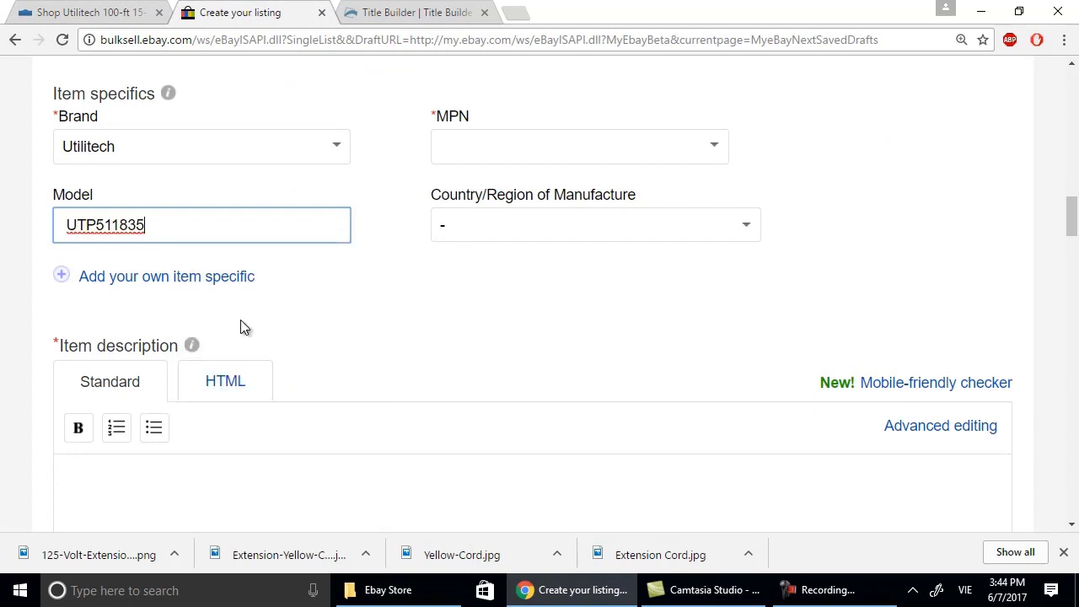
pyautogui.click(463, 145)
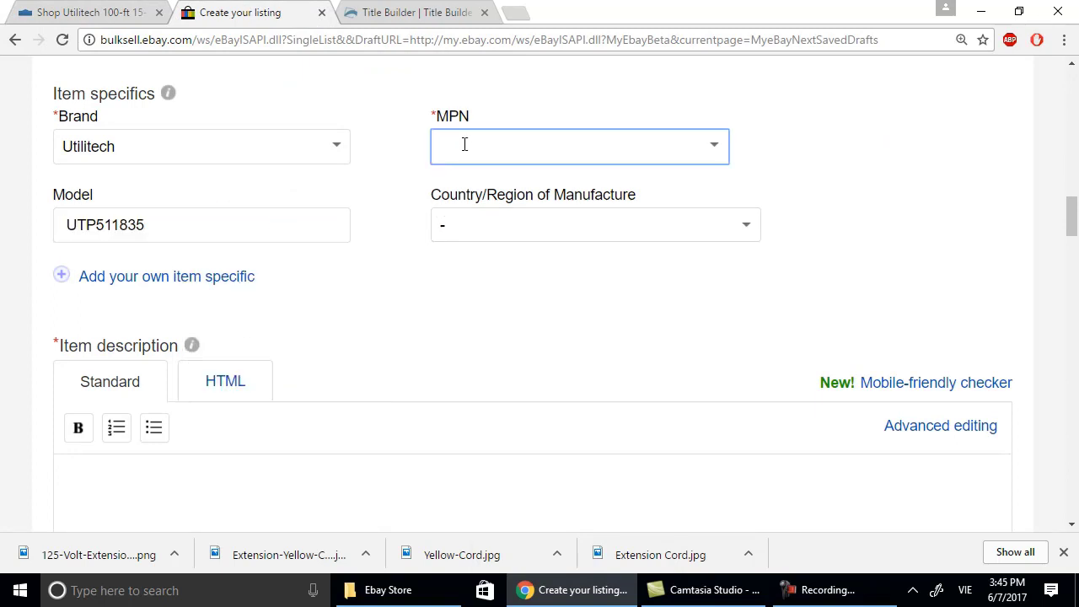
pyautogui.scroll(-1, 358, 305)
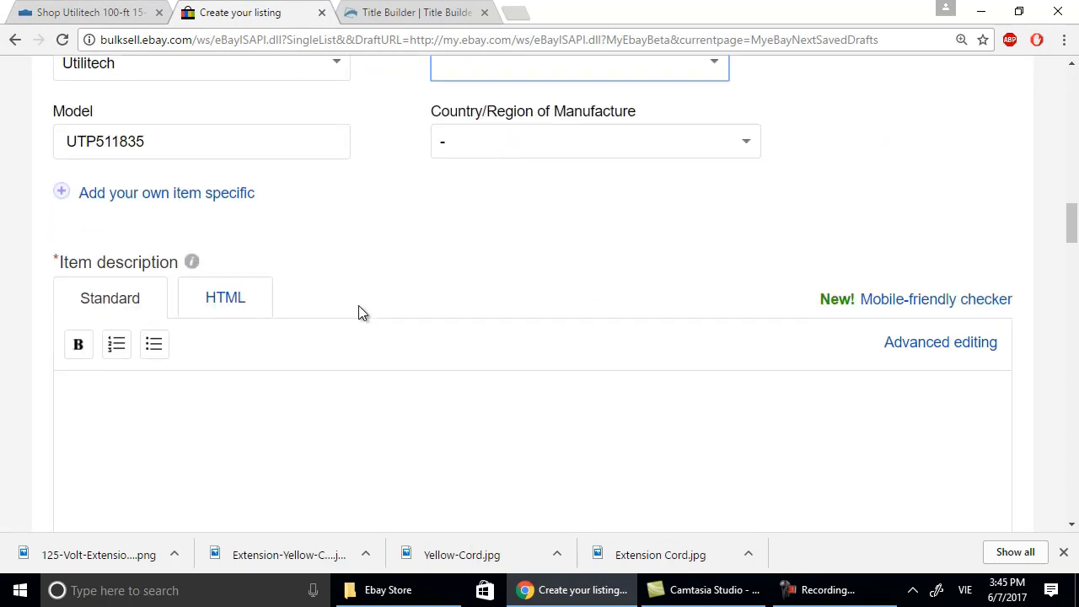
pyautogui.click(345, 407)
pyautogui.scroll(-2, 463, 489)
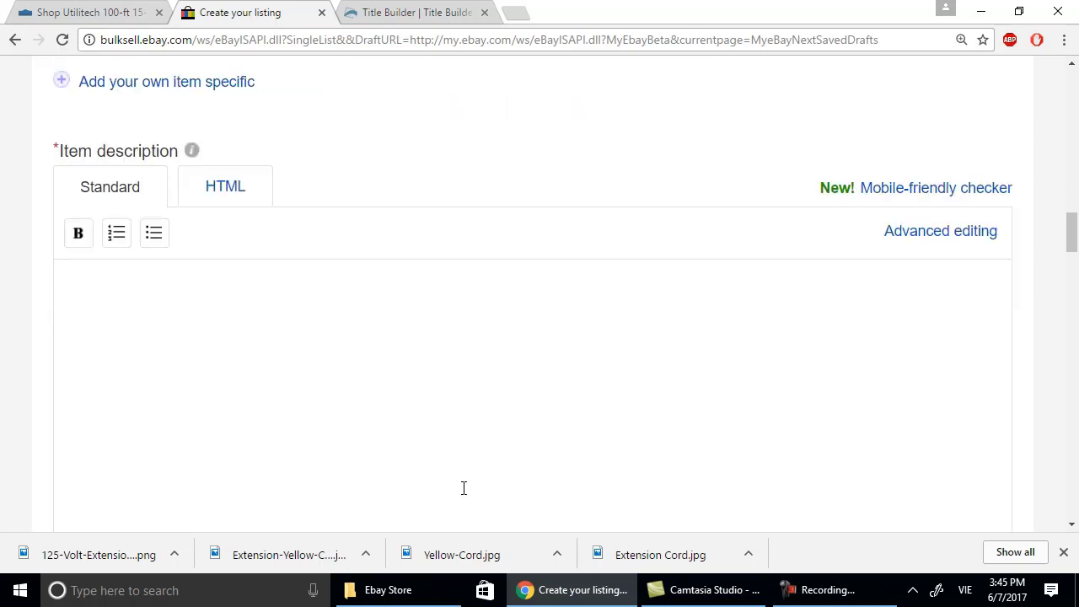
pyautogui.click(1063, 40)
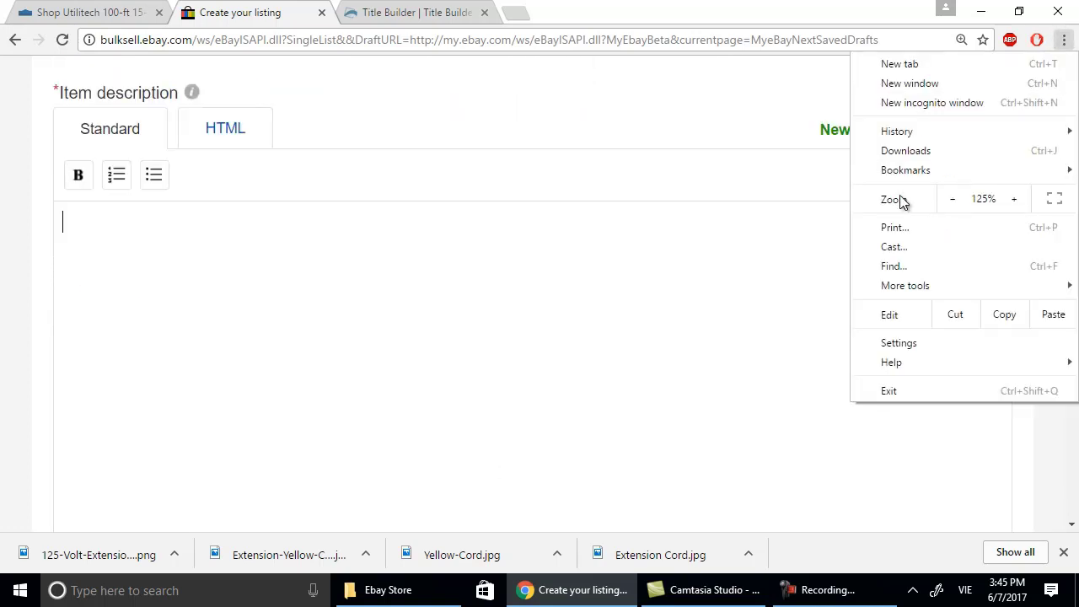
# Zoom Chrome to 110% and copy the Lowe's Product Information heading and feature bullets.
pyautogui.click(964, 198)
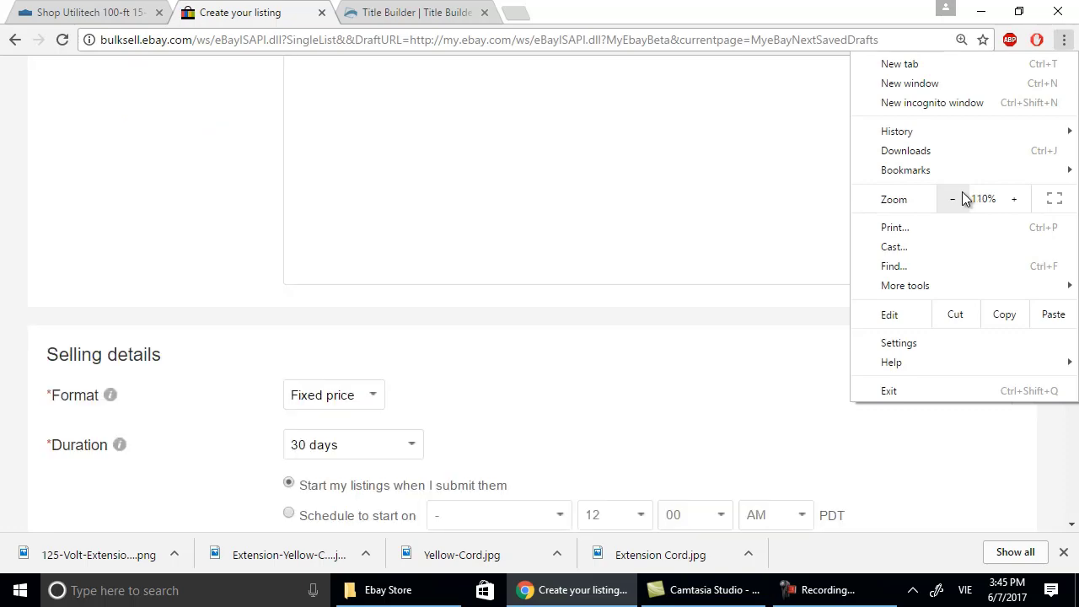
pyautogui.scroll(-3, 632, 417)
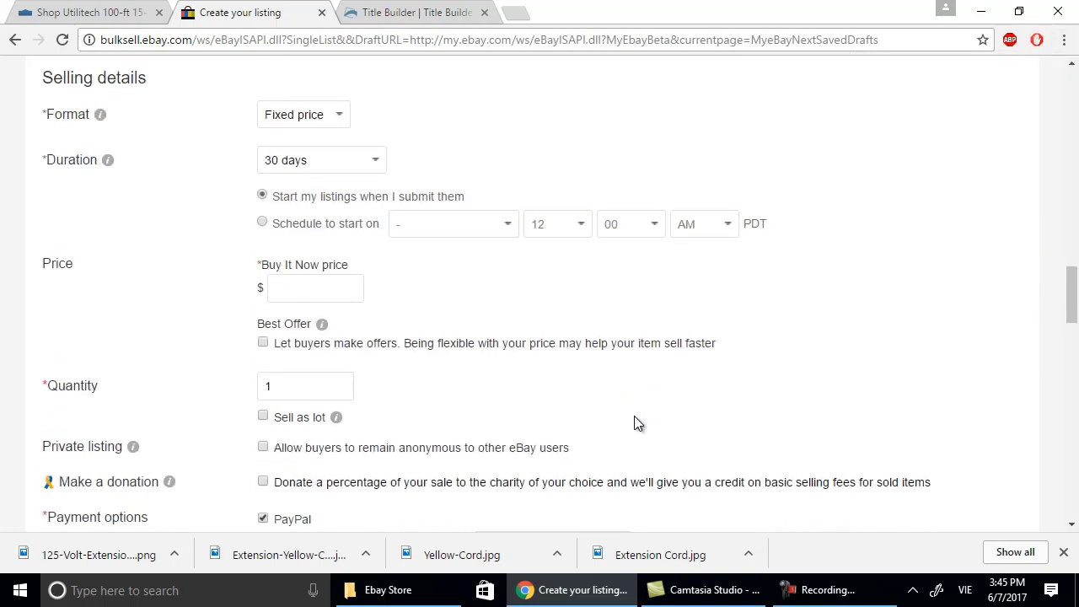
pyautogui.scroll(5, 633, 430)
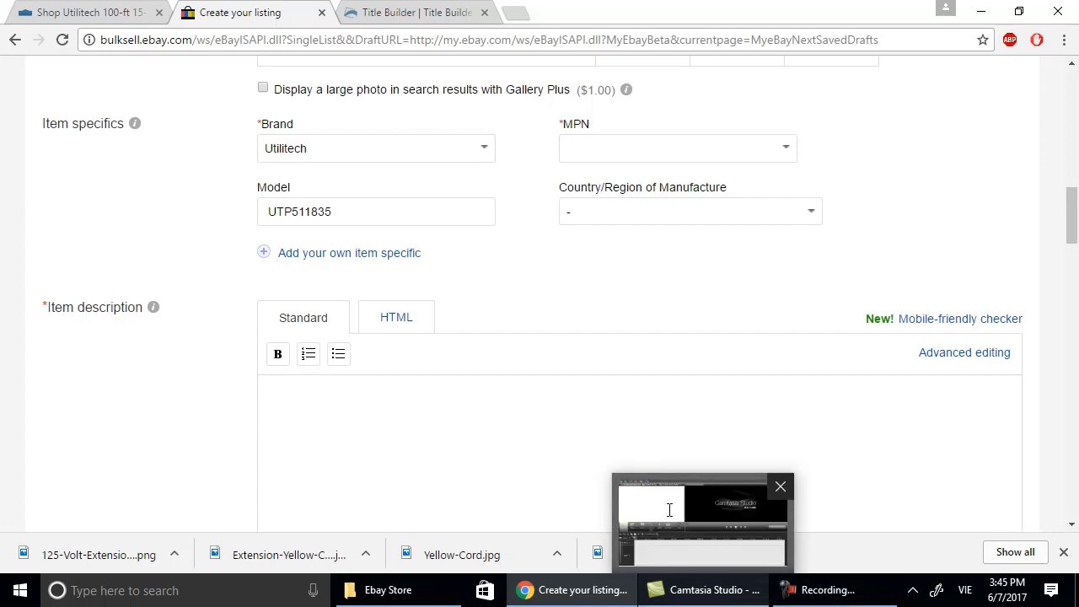
pyautogui.click(80, 12)
pyautogui.scroll(-3, 509, 309)
pyautogui.scroll(-5, 509, 303)
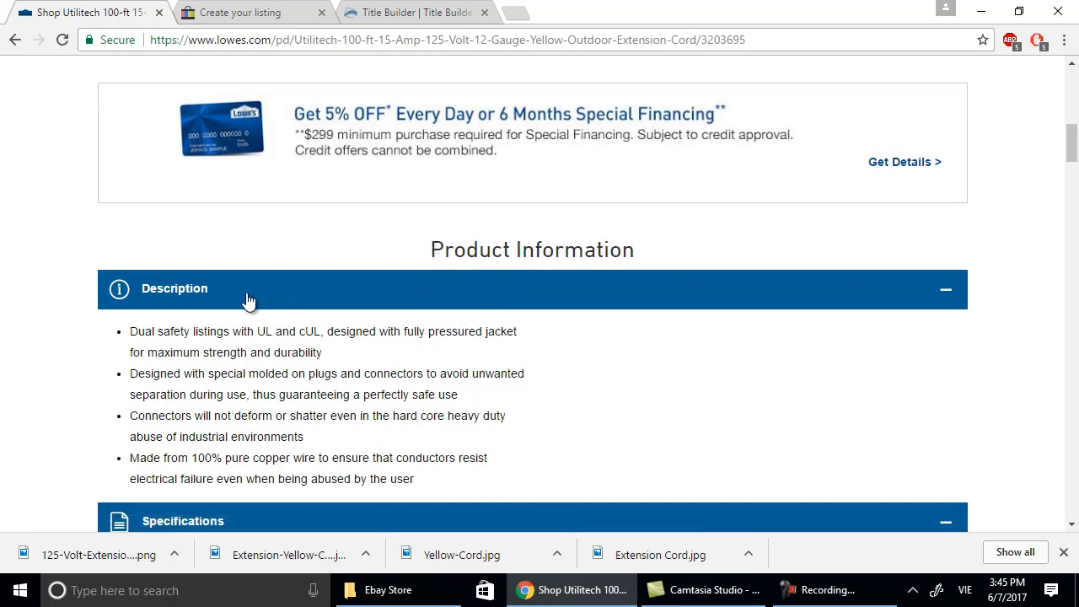
pyautogui.moveTo(431, 246); pyautogui.dragTo(594, 479)
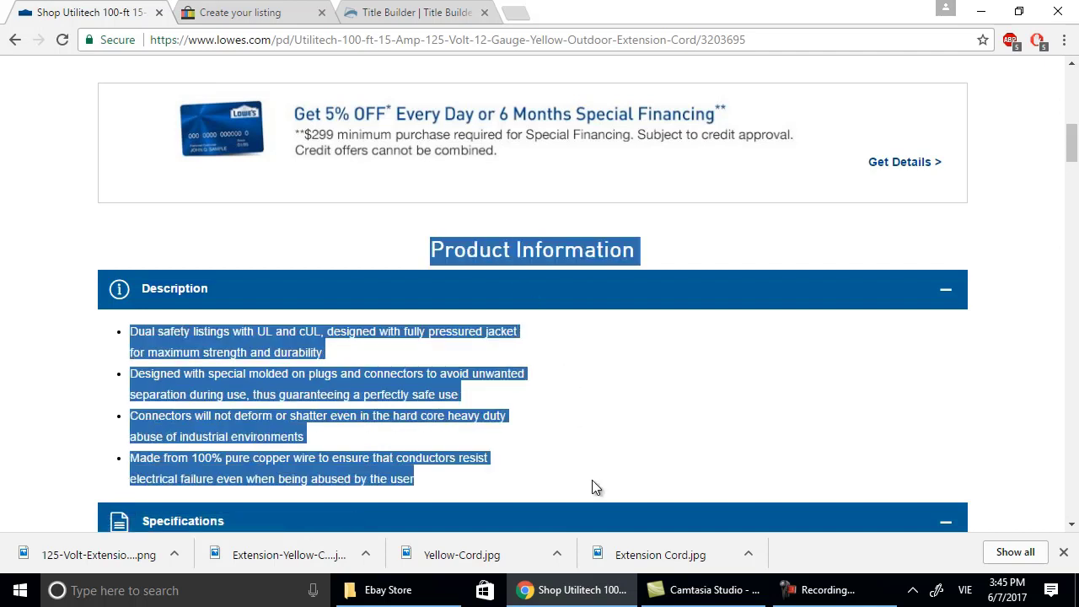
pyautogui.rightClick(533, 257)
pyautogui.click(575, 270)
# Paste the copied product information into the eBay description and start a new line.
pyautogui.click(226, 12)
pyautogui.scroll(-1, 489, 329)
pyautogui.rightClick(422, 334)
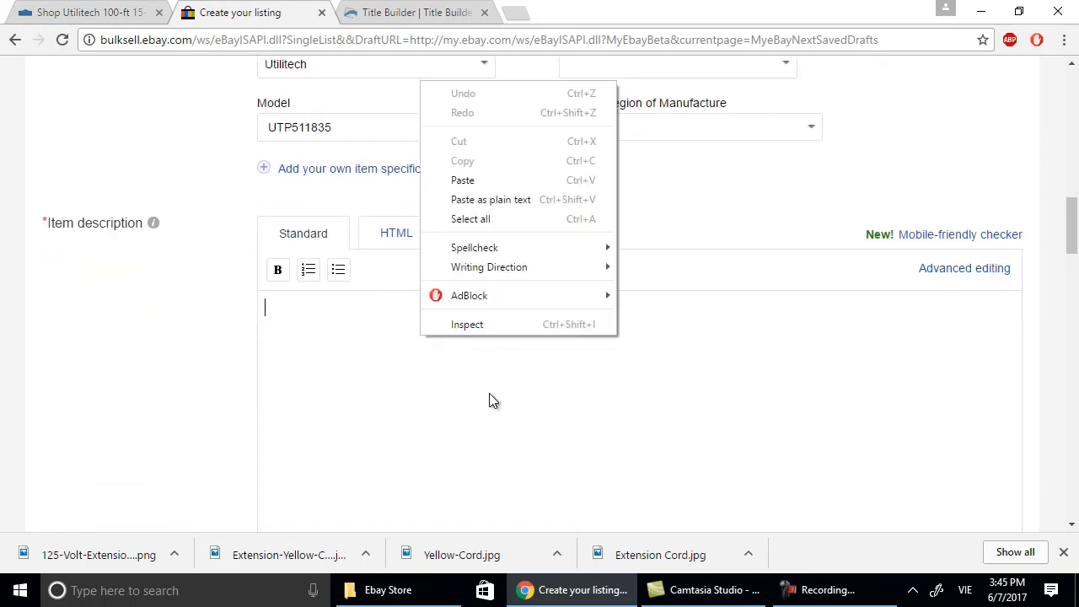
pyautogui.click(463, 179)
pyautogui.scroll(2, 645, 352)
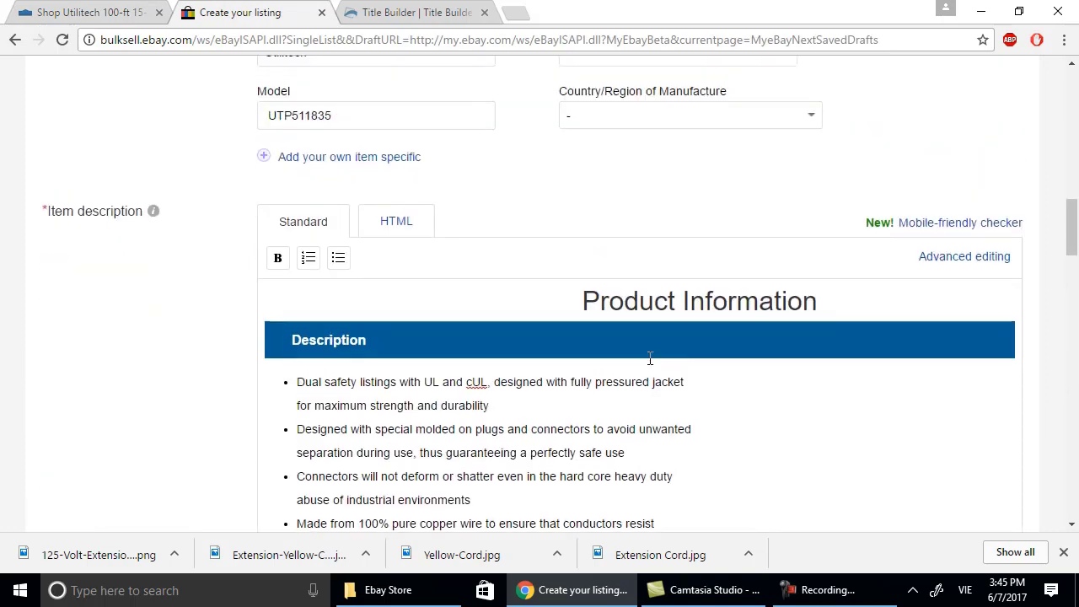
pyautogui.scroll(-2, 655, 395)
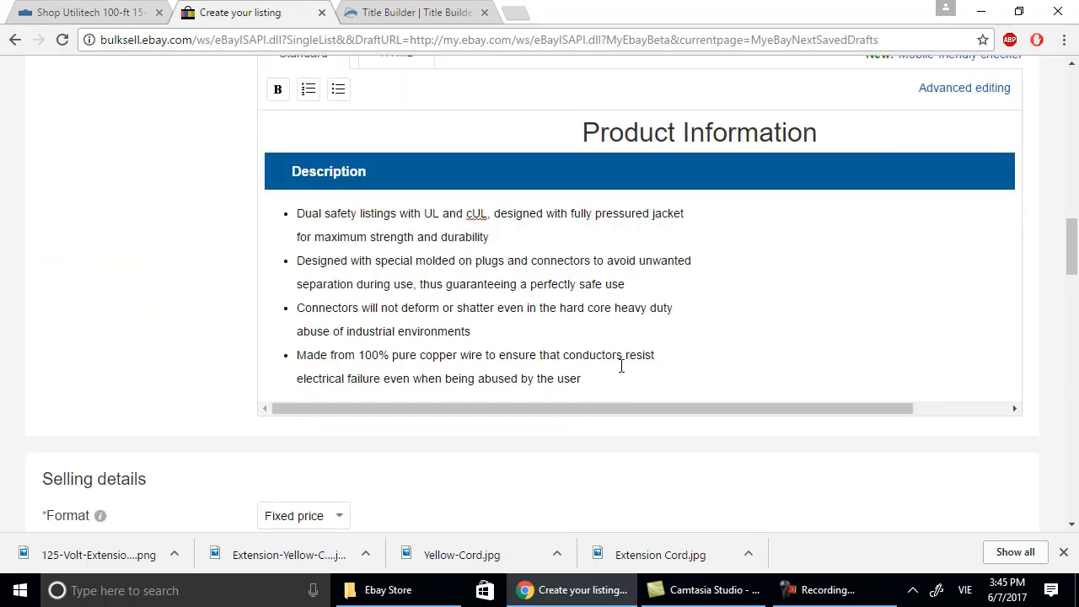
pyautogui.press('Return')
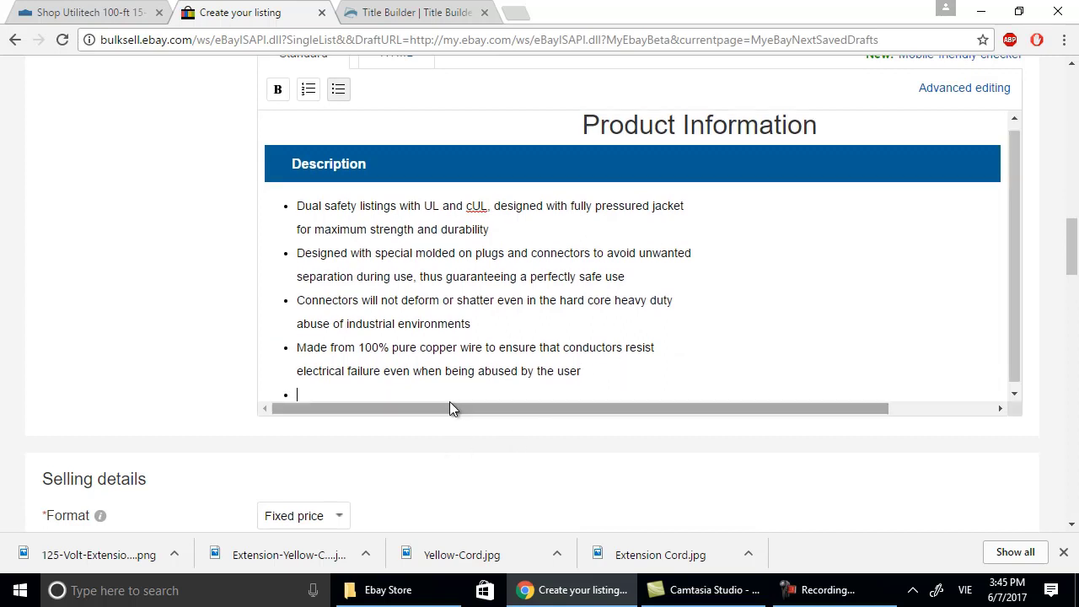
# Copy the Specifications table from the Lowe's product page and paste it into the eBay description.
pyautogui.click(136, 15)
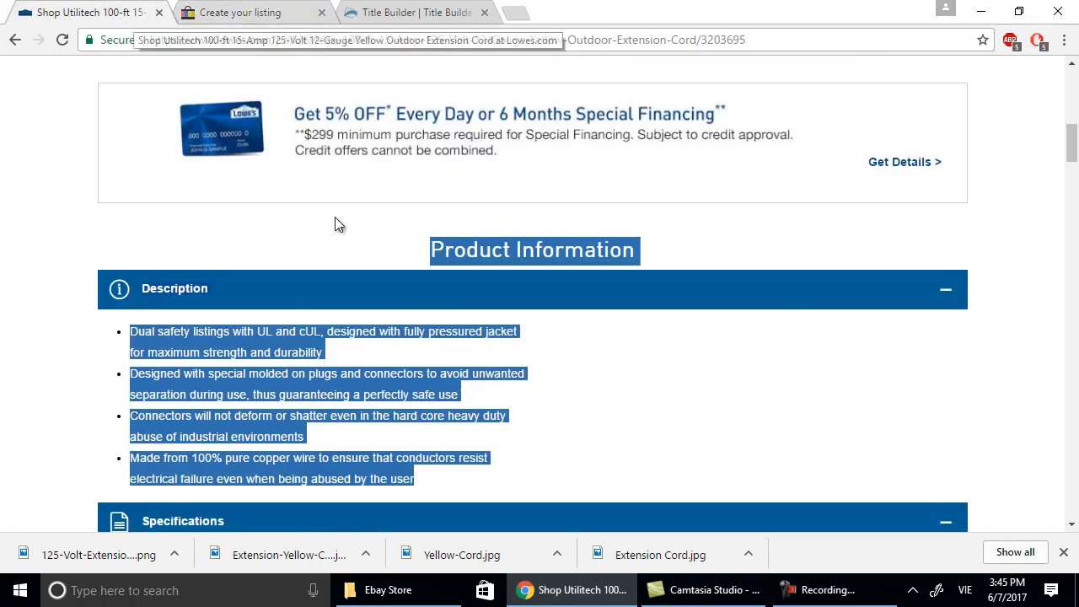
pyautogui.scroll(-3, 529, 322)
pyautogui.scroll(-1, 708, 337)
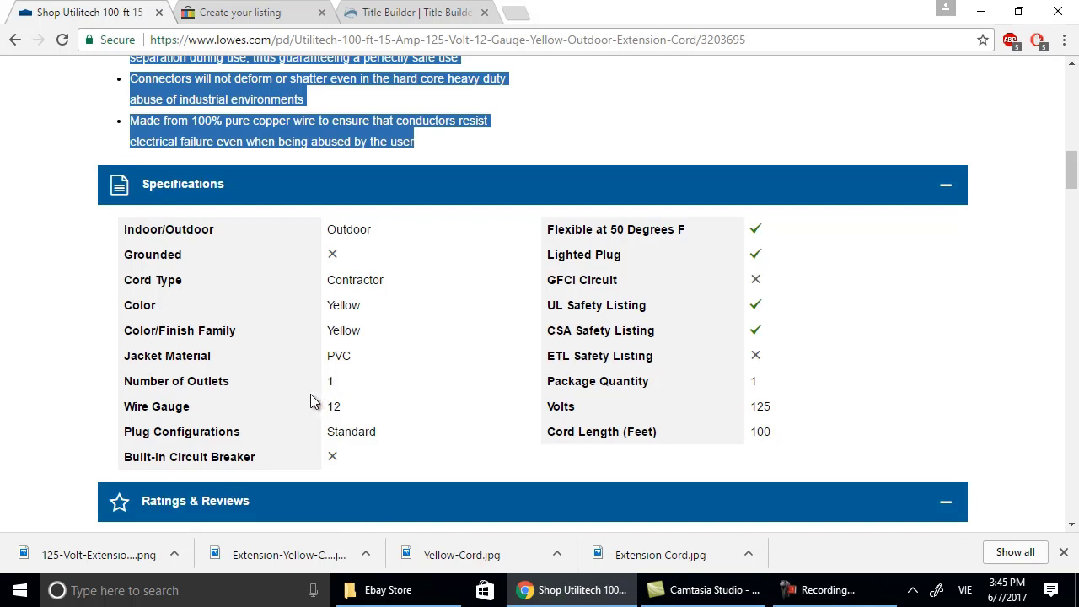
pyautogui.moveTo(145, 188); pyautogui.dragTo(108, 177)
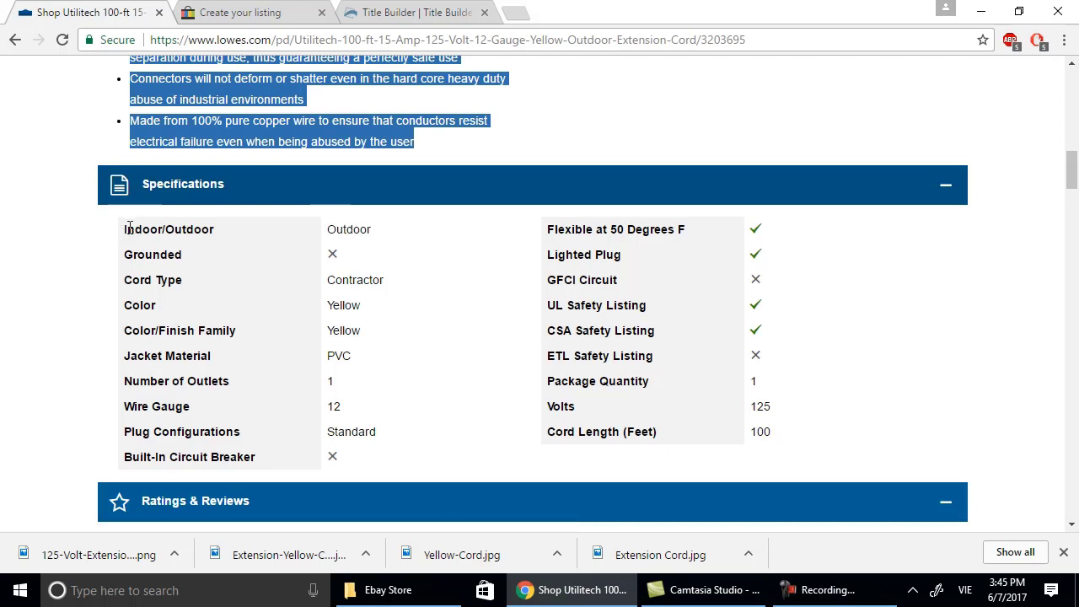
pyautogui.moveTo(141, 185); pyautogui.dragTo(184, 203)
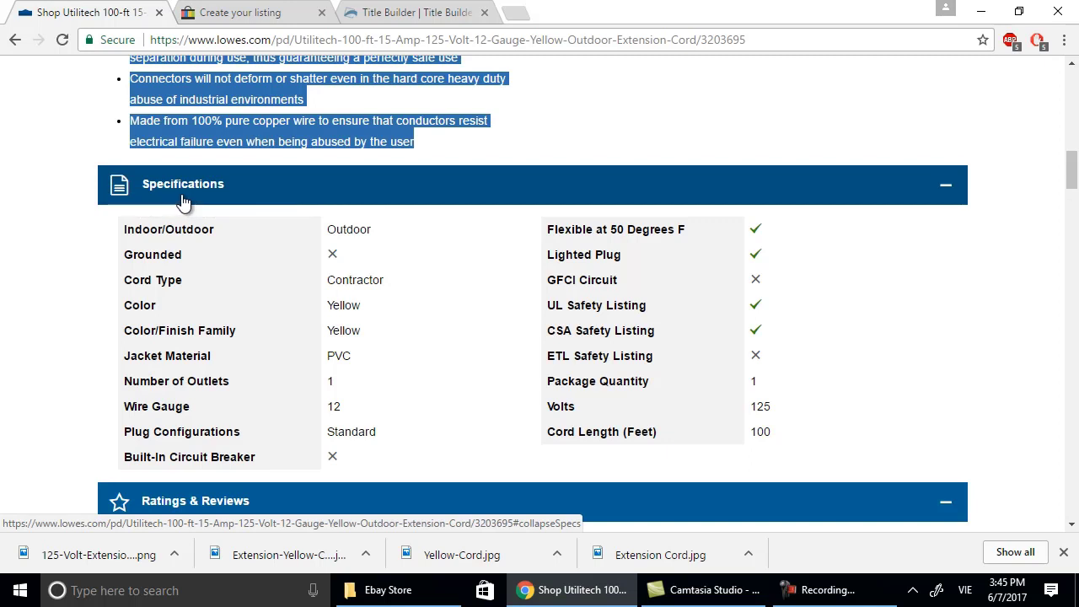
pyautogui.moveTo(132, 230); pyautogui.dragTo(794, 490)
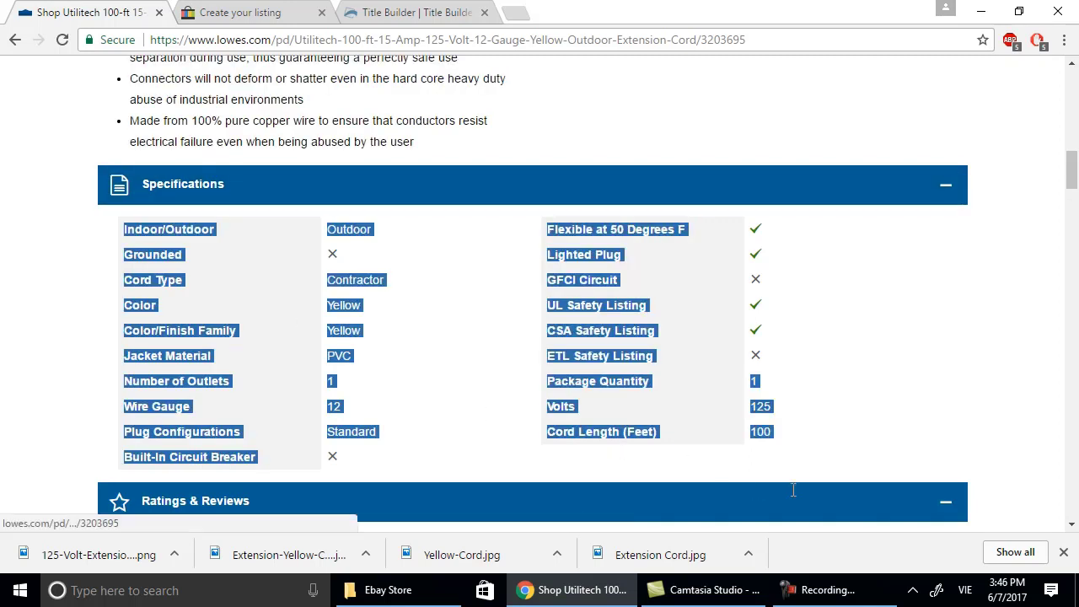
pyautogui.rightClick(576, 285)
pyautogui.click(592, 295)
pyautogui.click(241, 12)
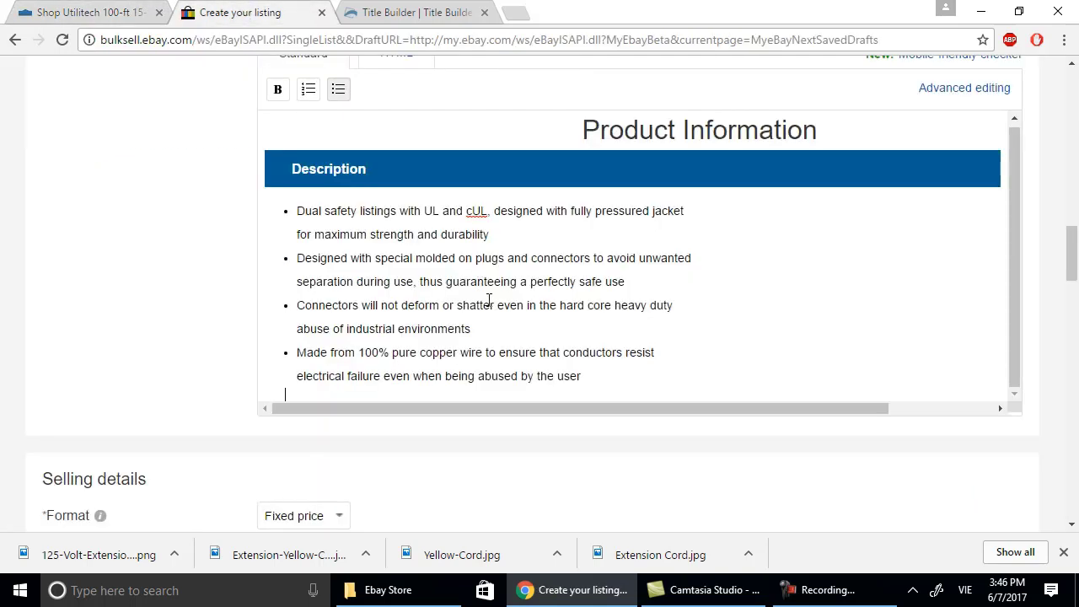
pyautogui.scroll(-1, 491, 320)
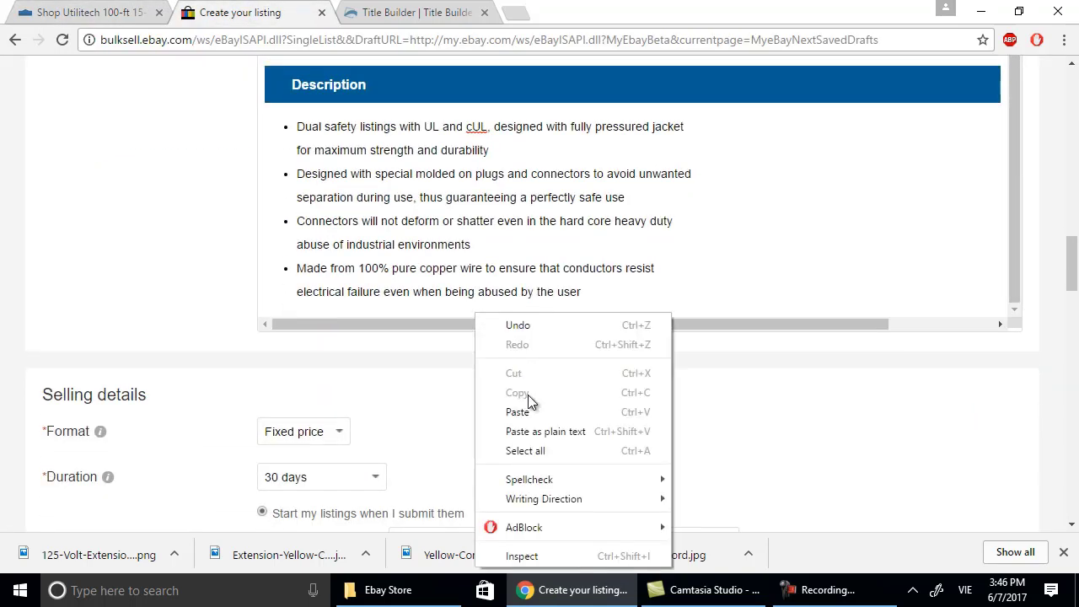
pyautogui.click(530, 413)
pyautogui.scroll(5, 602, 202)
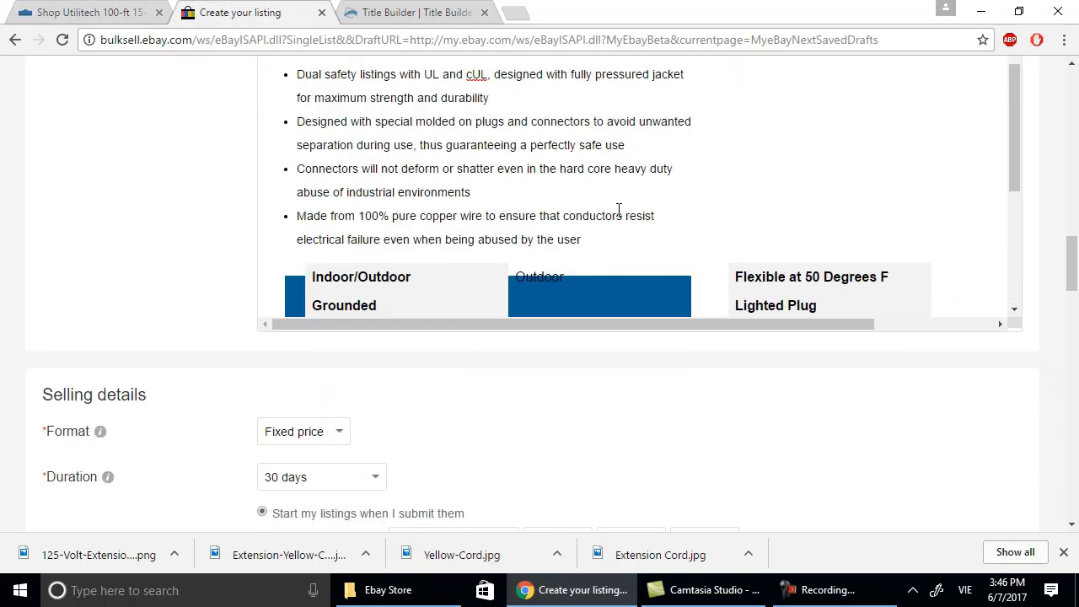
# Type SPECIFICATION in capitals on a new line below the feature bullets.
pyautogui.click(582, 244)
pyautogui.press('Return')
pyautogui.press('Return')
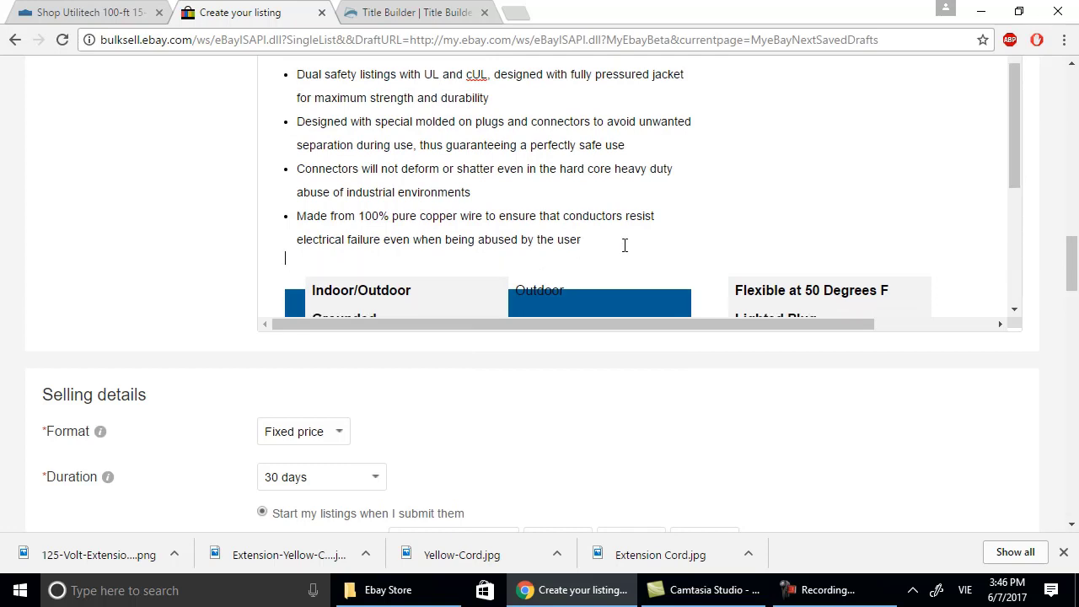
pyautogui.press('capslock')
pyautogui.write('SPEC')
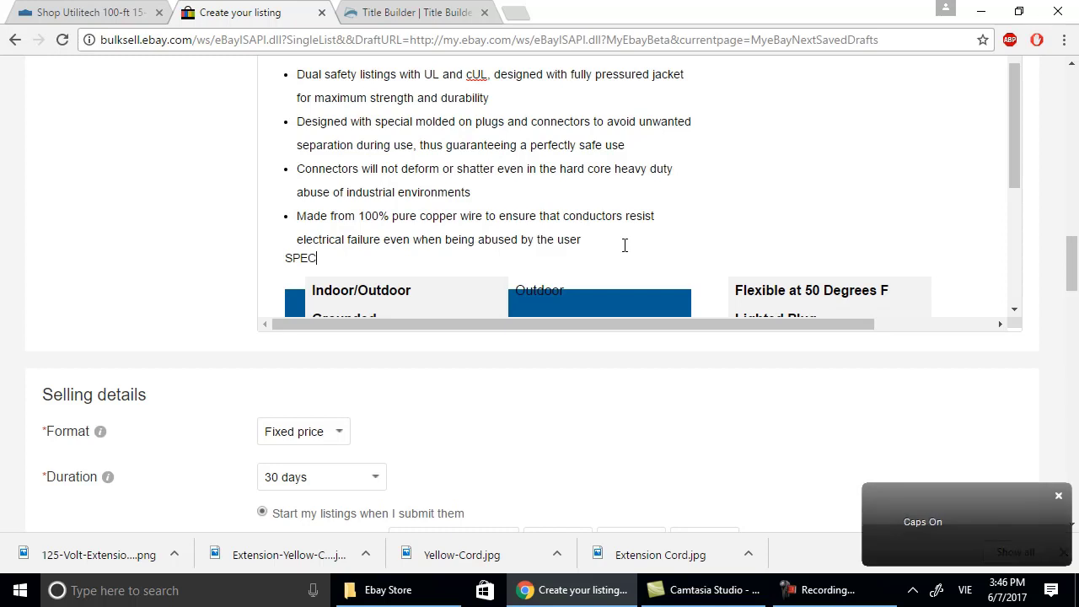
pyautogui.write('IFICATION')
# Remove the extra empty bullet line after the last feature bullet.
pyautogui.click(623, 232)
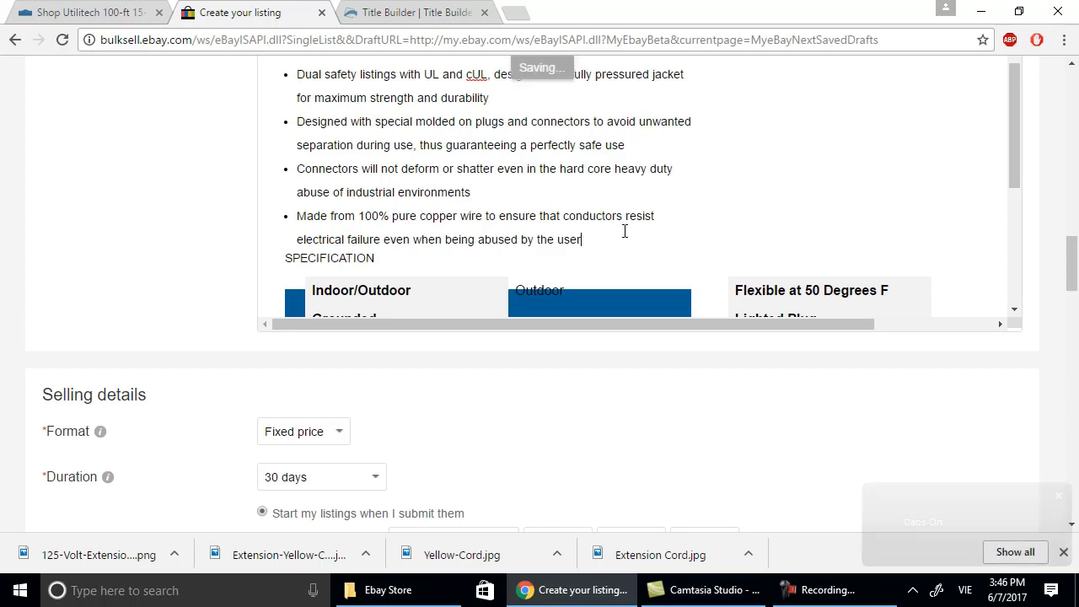
pyautogui.press('Return')
pyautogui.hotkey('ctrl', 'a')
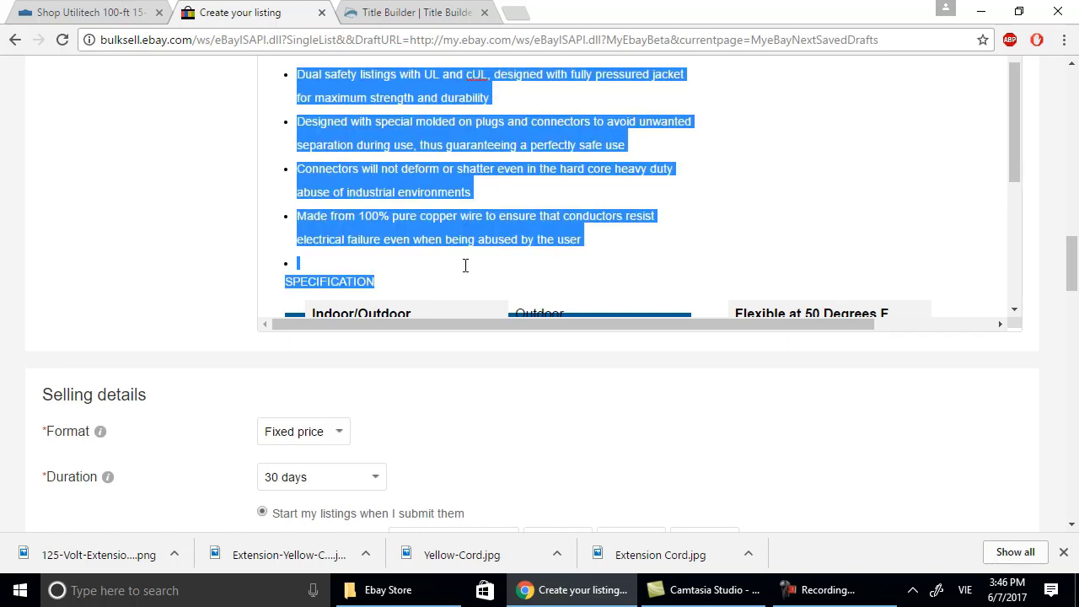
pyautogui.click(464, 265)
pyautogui.press('BackSpace')
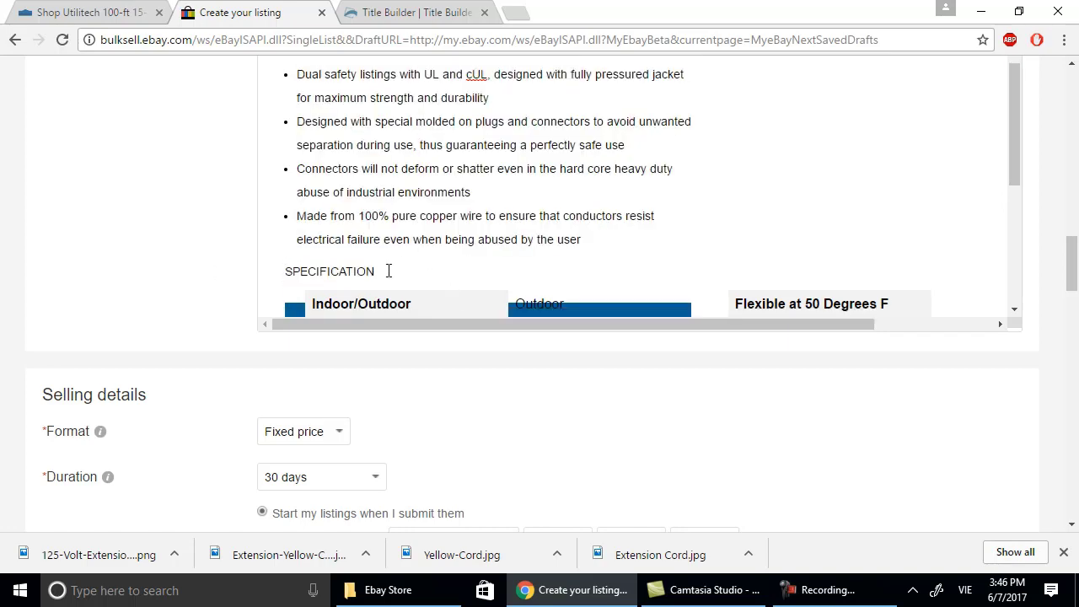
pyautogui.hotkey('ctrl', 'a')
# Select the word SPECIFICATION and dismiss its editing menu.
pyautogui.click(296, 281)
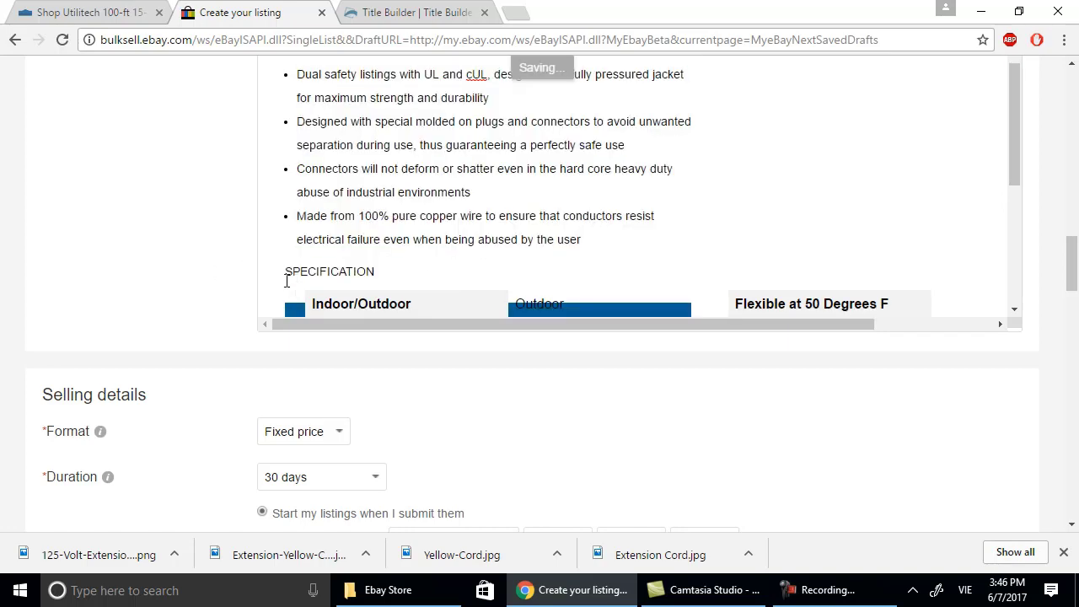
pyautogui.hotkey('ctrl', 'a')
pyautogui.click(281, 268)
pyautogui.doubleClick(318, 279)
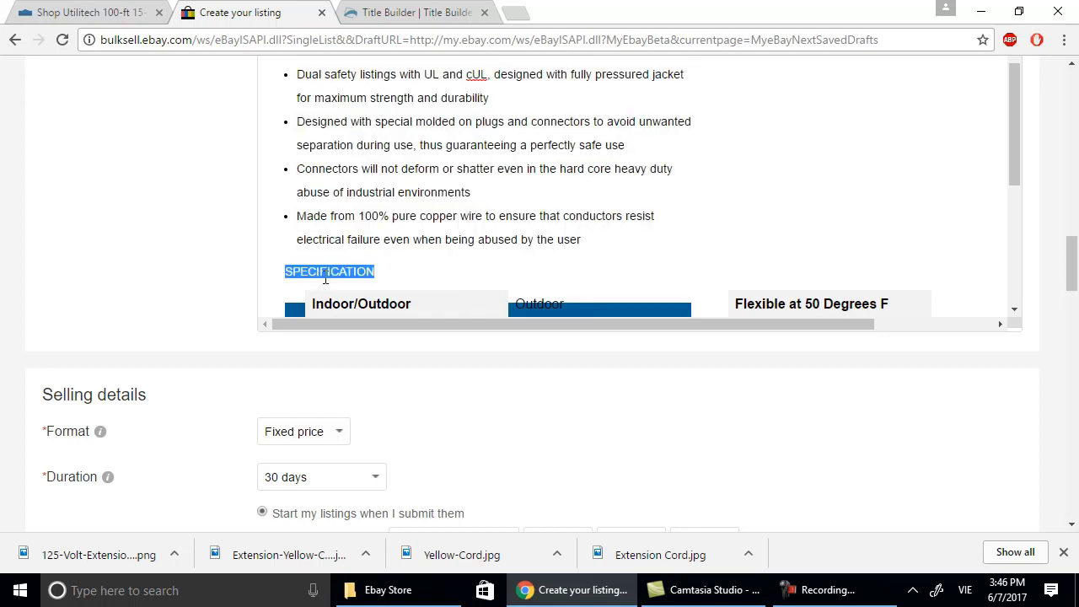
pyautogui.rightClick(330, 276)
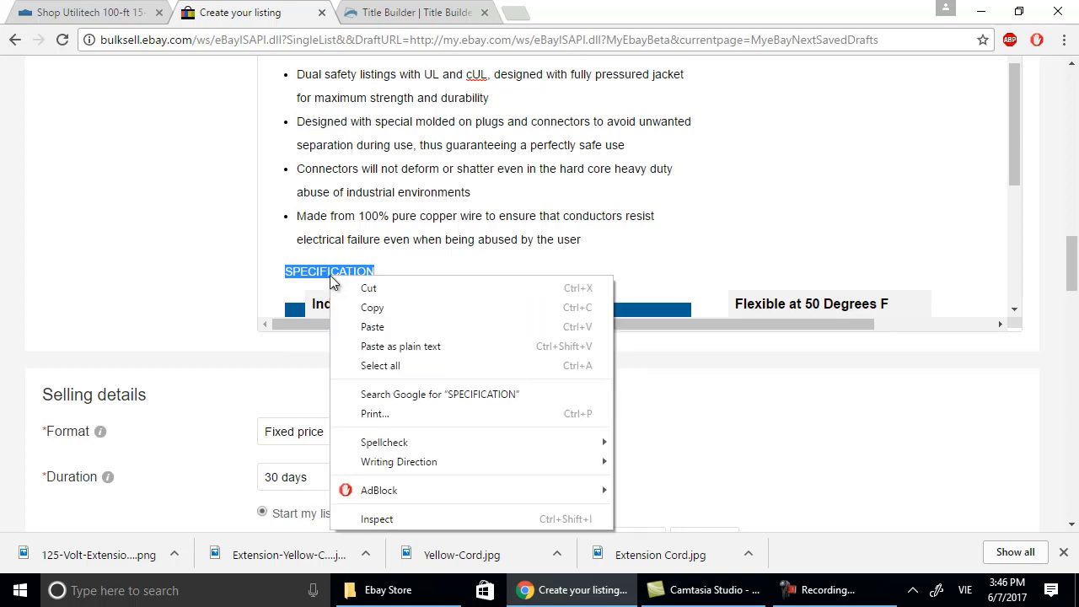
pyautogui.click(605, 226)
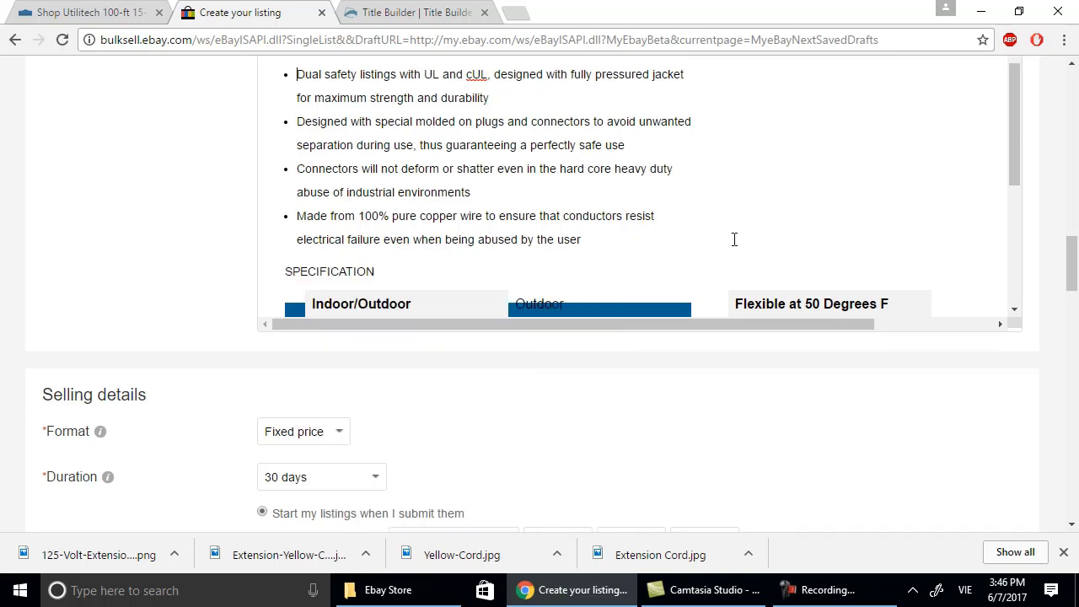
pyautogui.scroll(5, 915, 236)
# Under Advanced editing, make the SPECIFICATION heading size 18, centred and bold.
pyautogui.scroll(2, 917, 241)
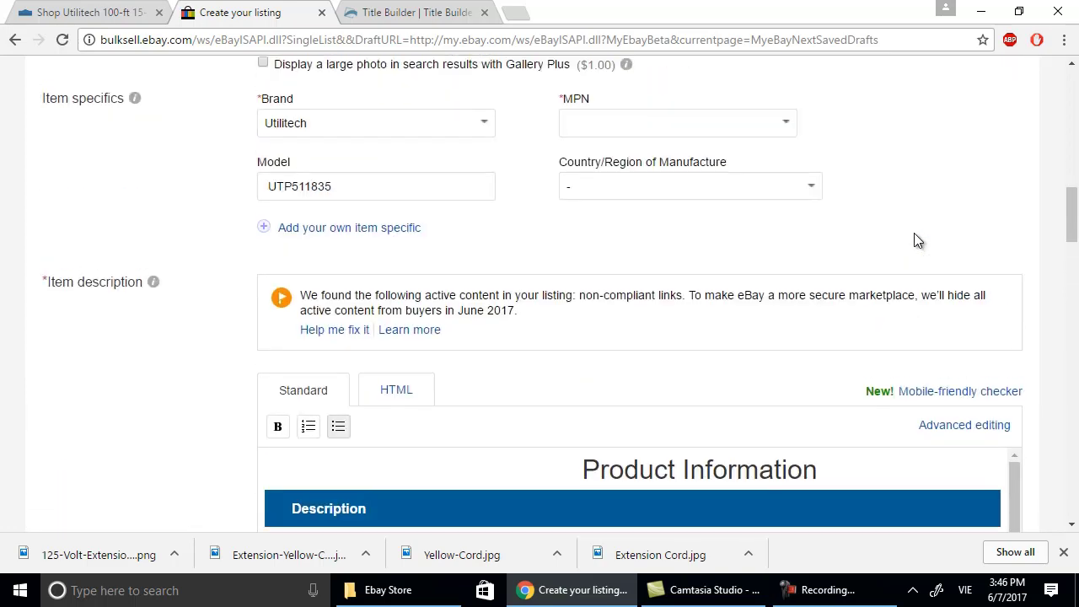
pyautogui.click(970, 426)
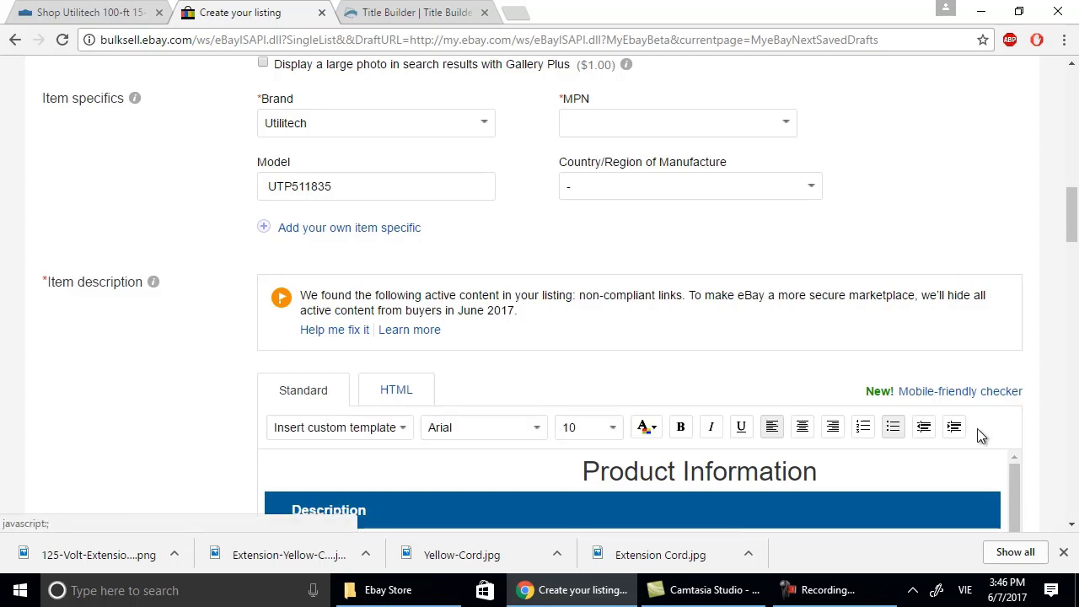
pyautogui.scroll(-5, 727, 450)
pyautogui.scroll(3, 728, 450)
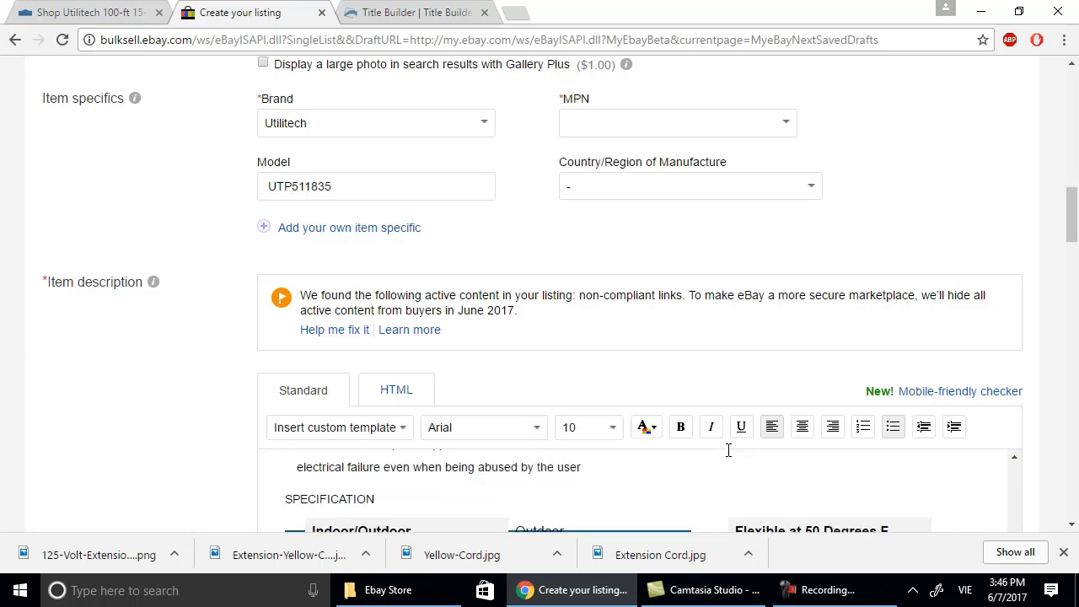
pyautogui.scroll(-1, 301, 464)
pyautogui.moveTo(285, 499); pyautogui.dragTo(377, 501)
pyautogui.click(601, 431)
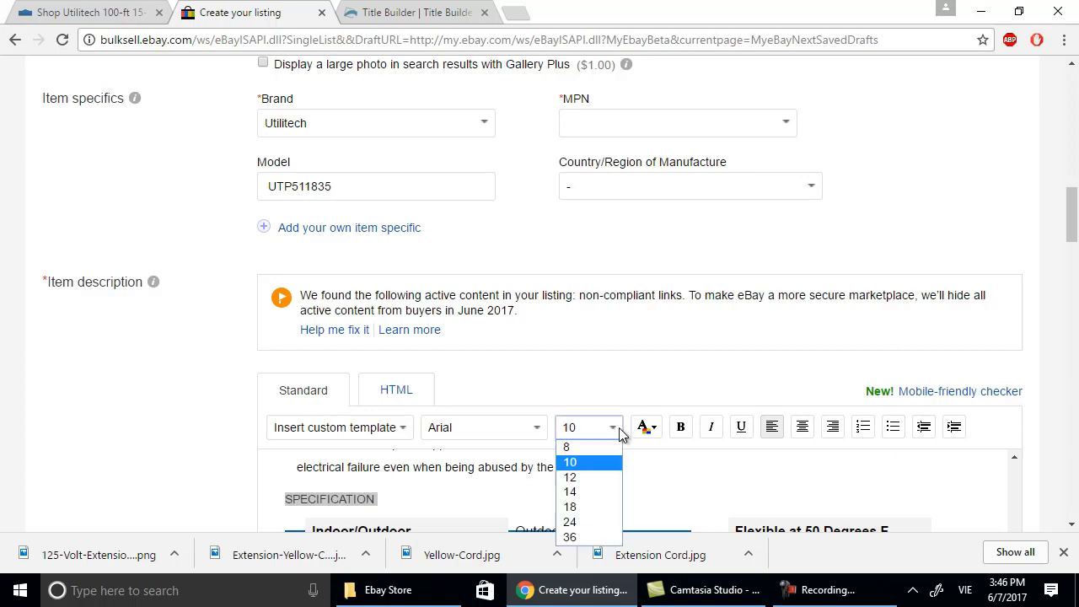
pyautogui.click(607, 504)
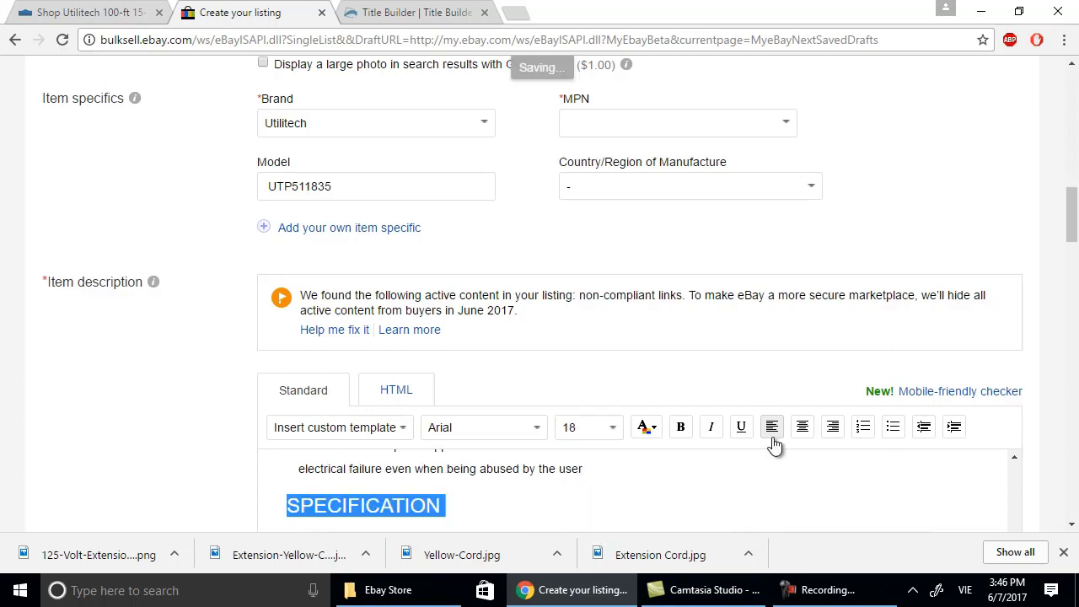
pyautogui.click(802, 428)
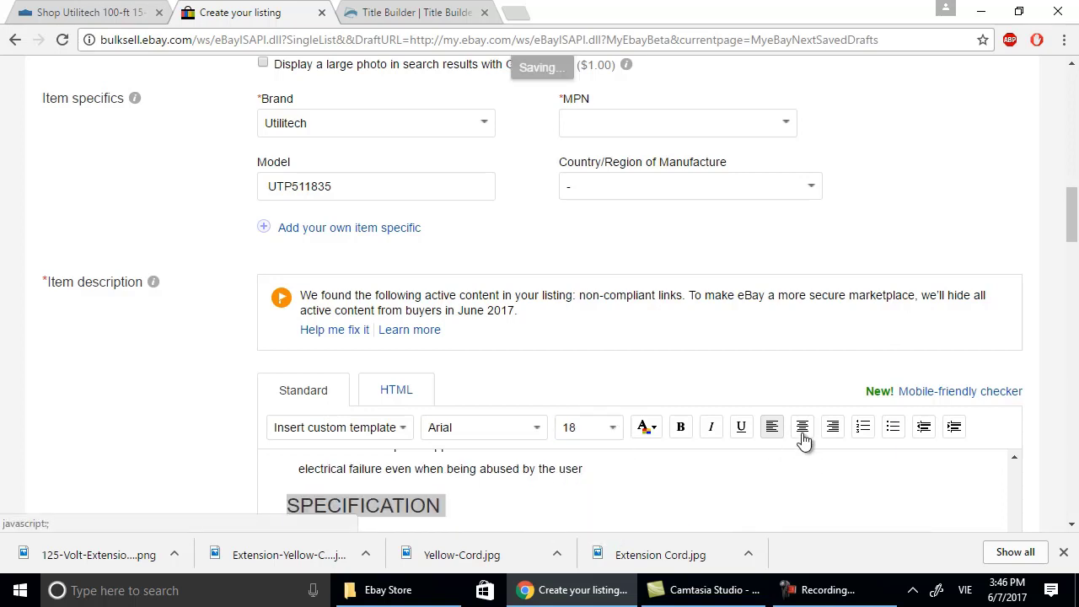
pyautogui.click(715, 469)
# Review the Lowe's product page, then return to the eBay listing draft.
pyautogui.scroll(-8, 716, 470)
pyautogui.scroll(-3, 717, 470)
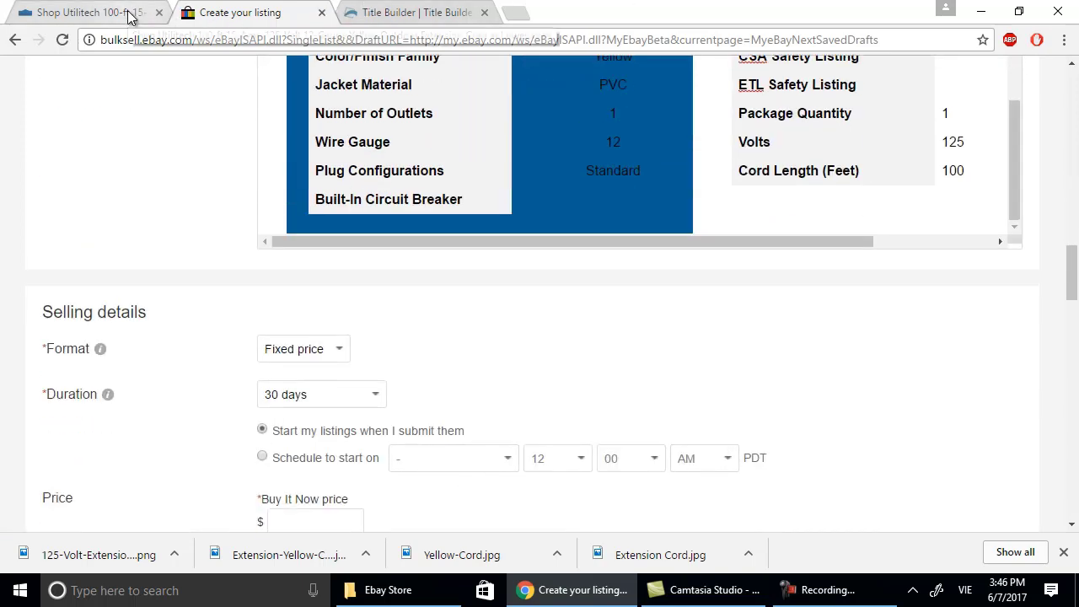
pyautogui.click(101, 13)
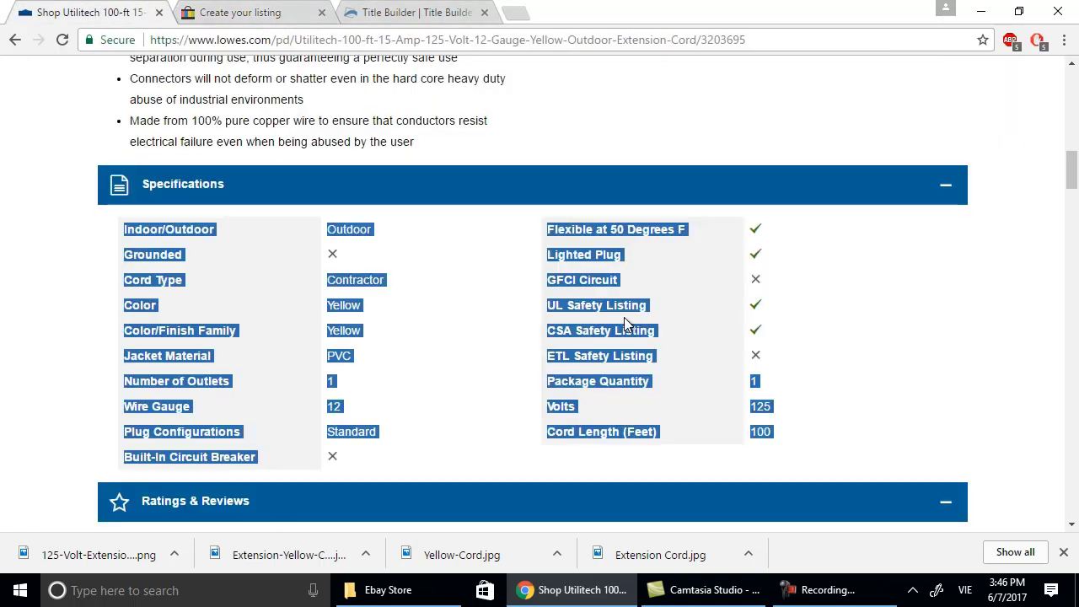
pyautogui.scroll(-4, 626, 320)
pyautogui.scroll(-5, 626, 324)
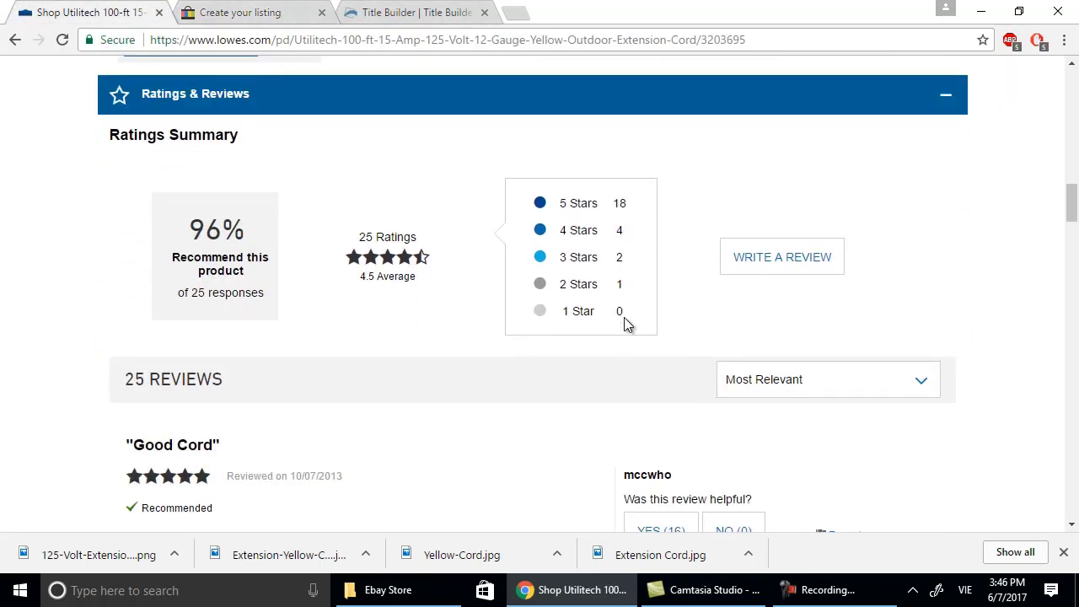
pyautogui.scroll(6, 626, 324)
pyautogui.scroll(5, 628, 311)
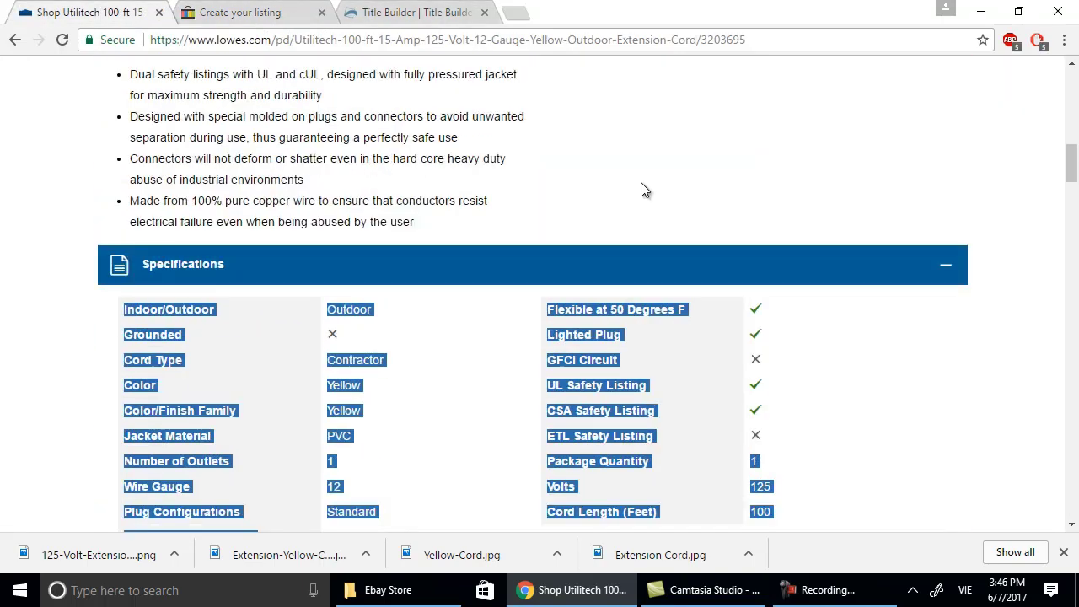
pyautogui.click(240, 12)
# Make the Product Information title bold.
pyautogui.scroll(10, 594, 387)
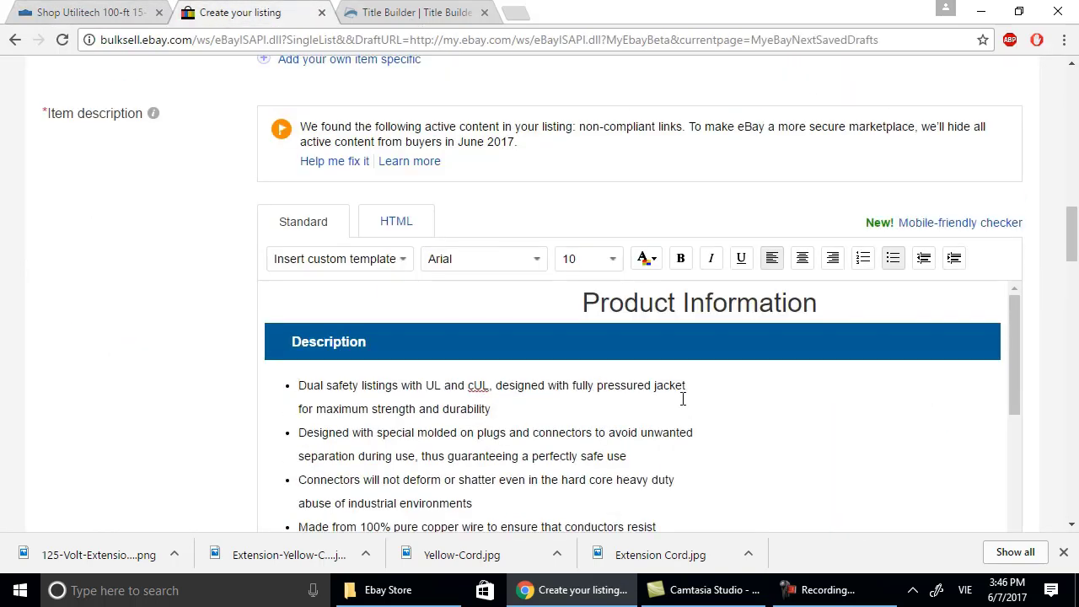
pyautogui.moveTo(833, 303); pyautogui.dragTo(529, 295)
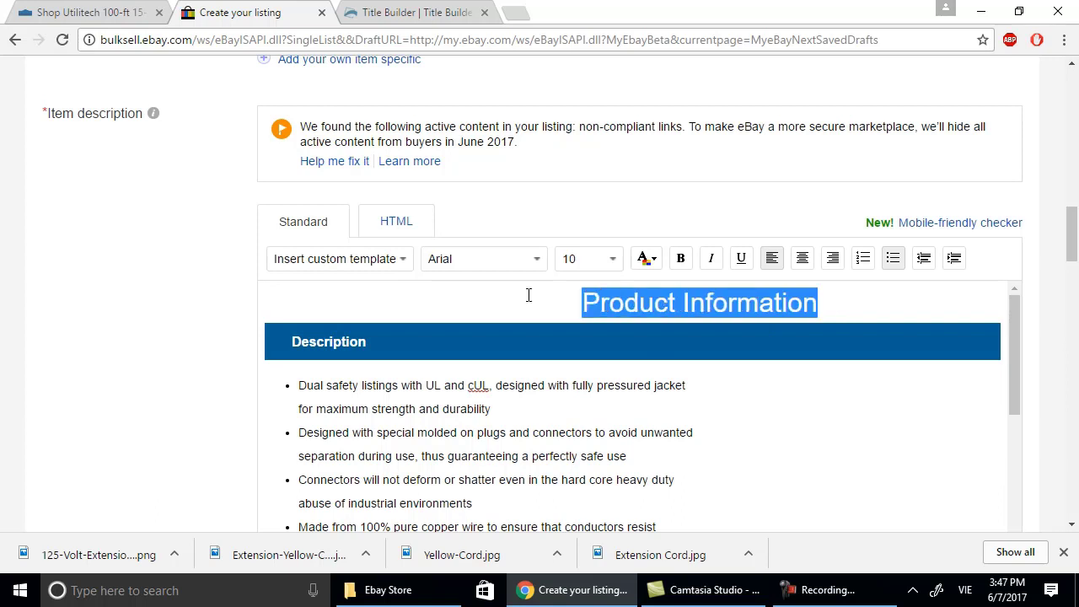
pyautogui.click(681, 258)
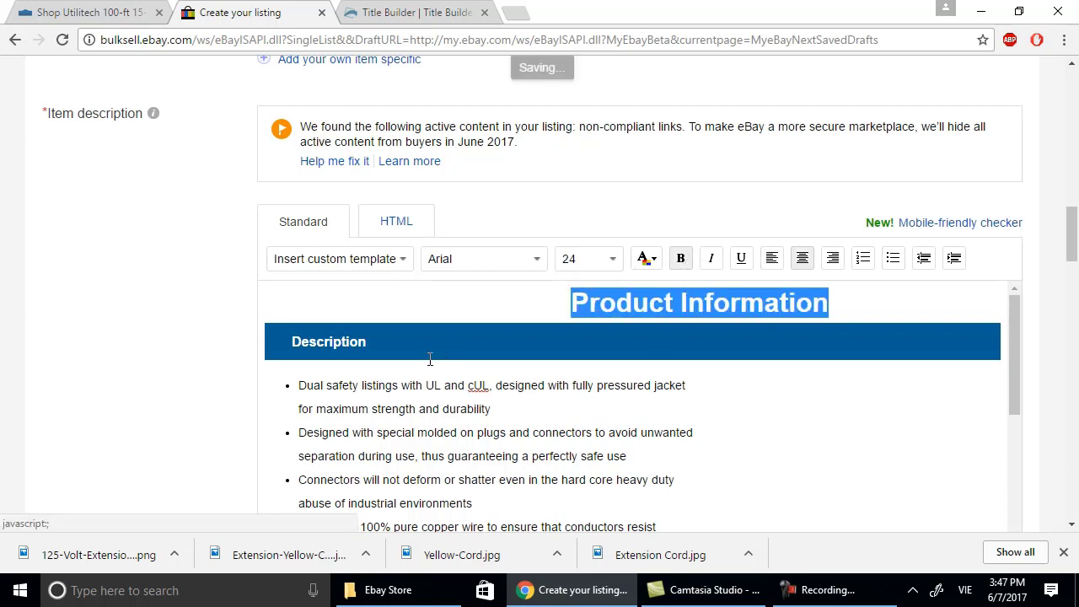
pyautogui.scroll(-2, 560, 386)
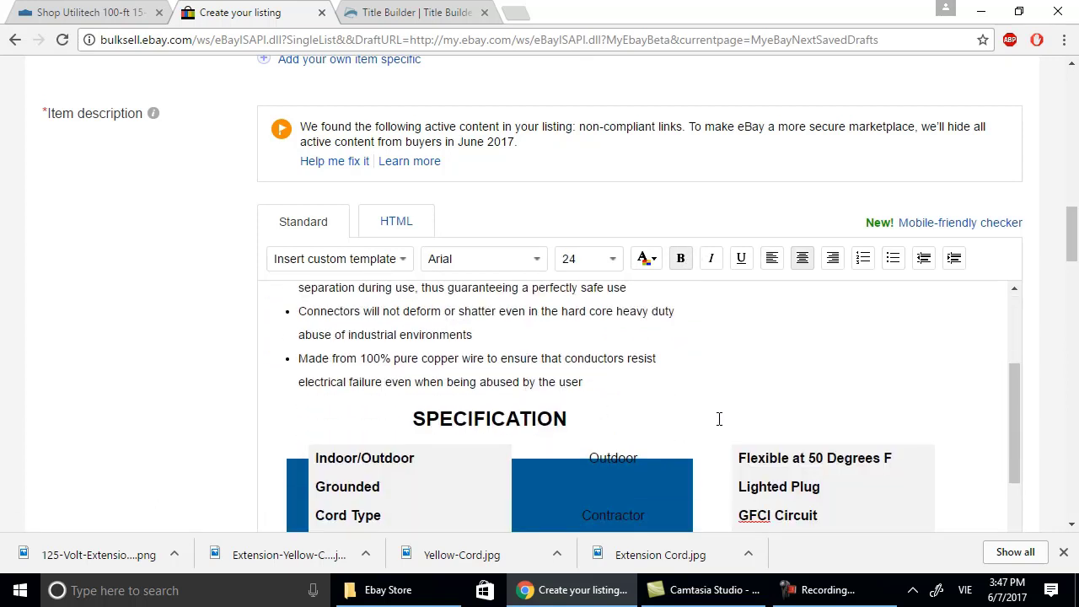
pyautogui.scroll(-1, 719, 418)
# Place the caret in the specification table and bring back the Lowe's product page.
pyautogui.click(880, 441)
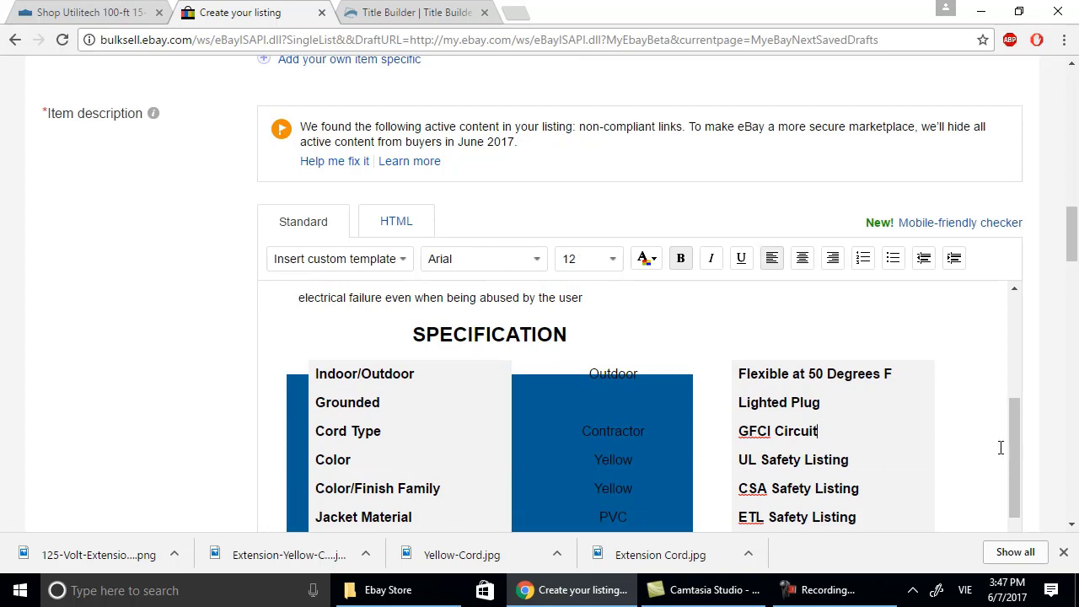
pyautogui.scroll(-3, 1000, 447)
pyautogui.scroll(-2, 901, 411)
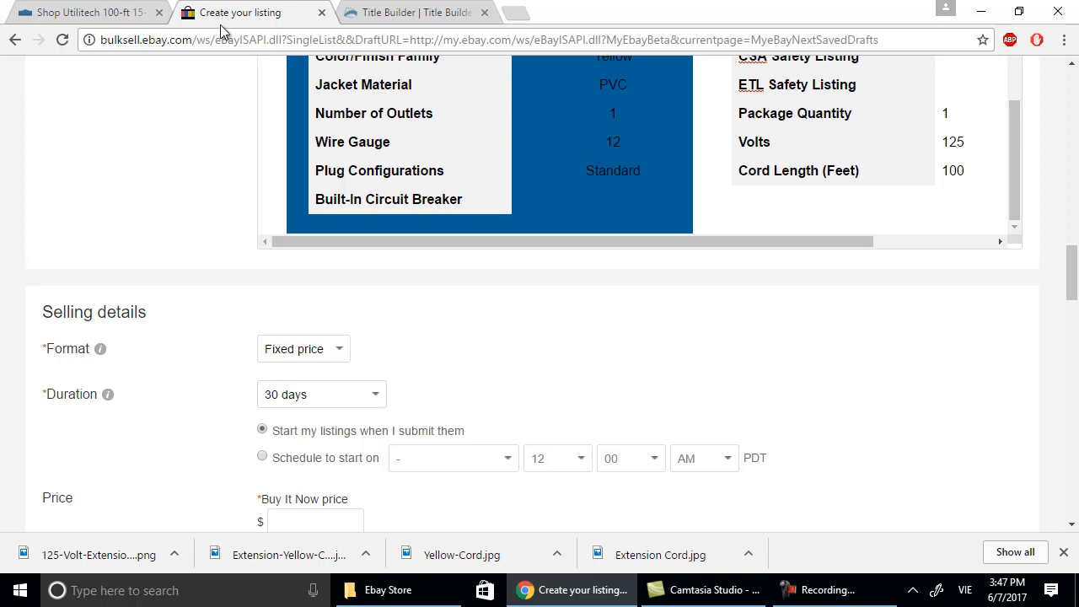
pyautogui.click(125, 17)
pyautogui.scroll(10, 670, 190)
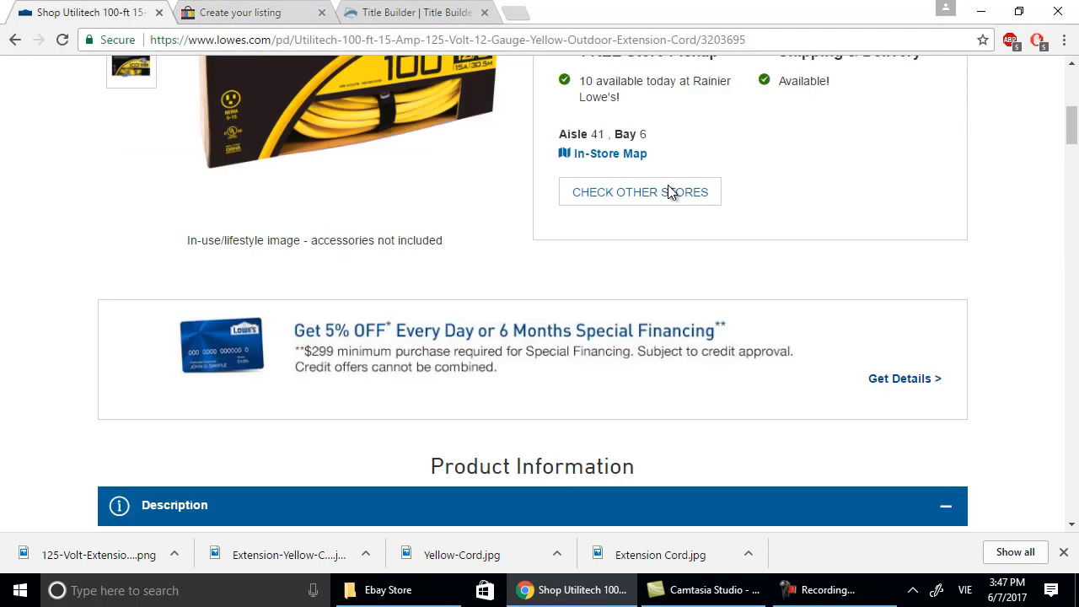
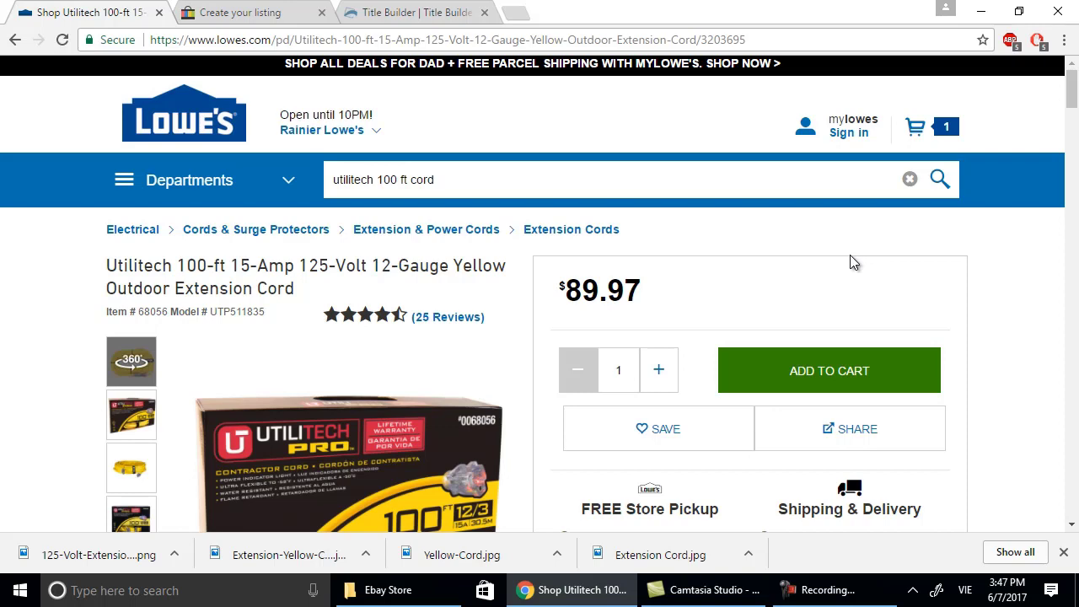
# Enter 125.99 as the Buy It Now price and keep the listing duration at 30 days.
pyautogui.click(253, 12)
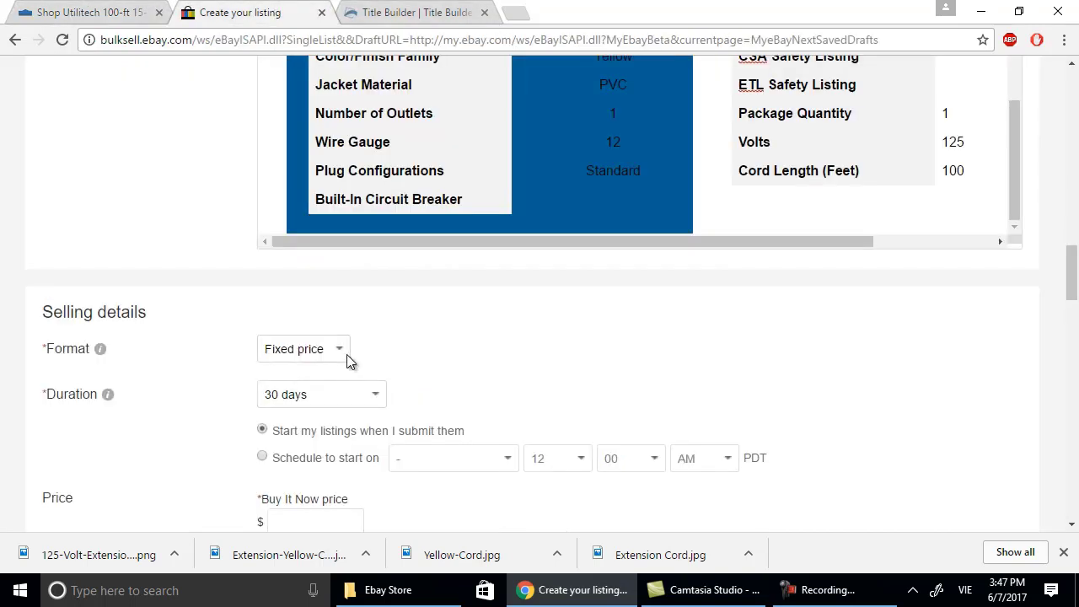
pyautogui.scroll(-3, 456, 363)
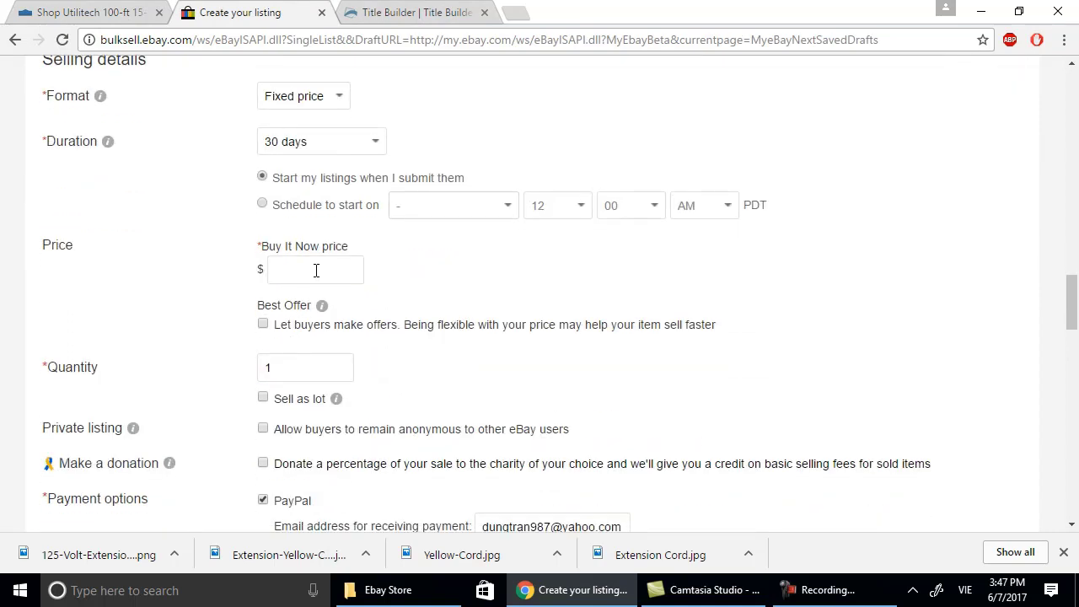
pyautogui.click(316, 270)
pyautogui.write('125.99')
pyautogui.scroll(-1, 492, 209)
pyautogui.scroll(2, 529, 211)
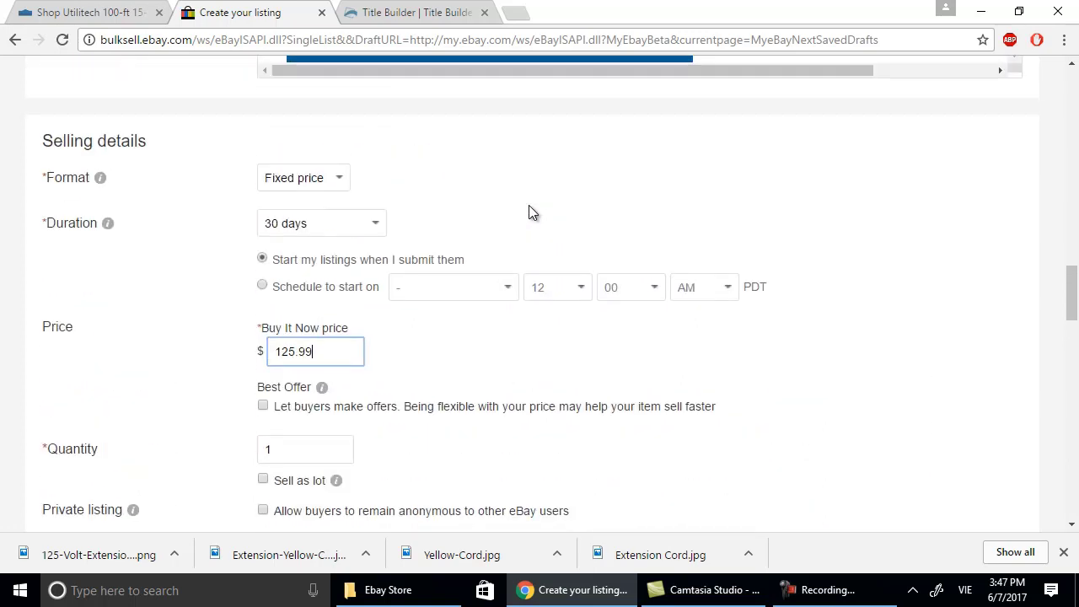
pyautogui.click(381, 226)
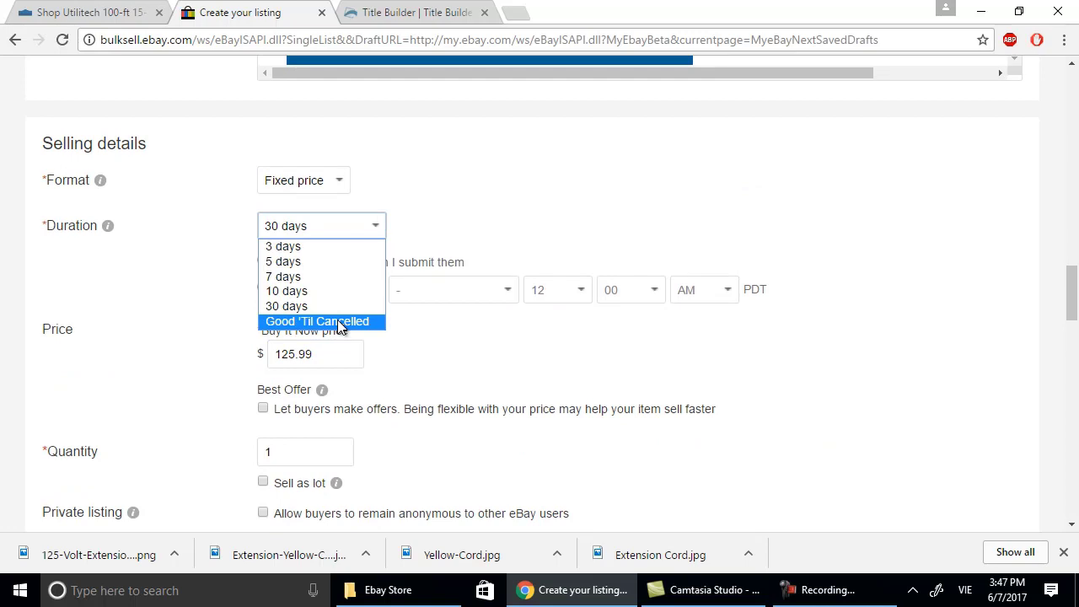
pyautogui.click(318, 226)
pyautogui.scroll(-2, 532, 214)
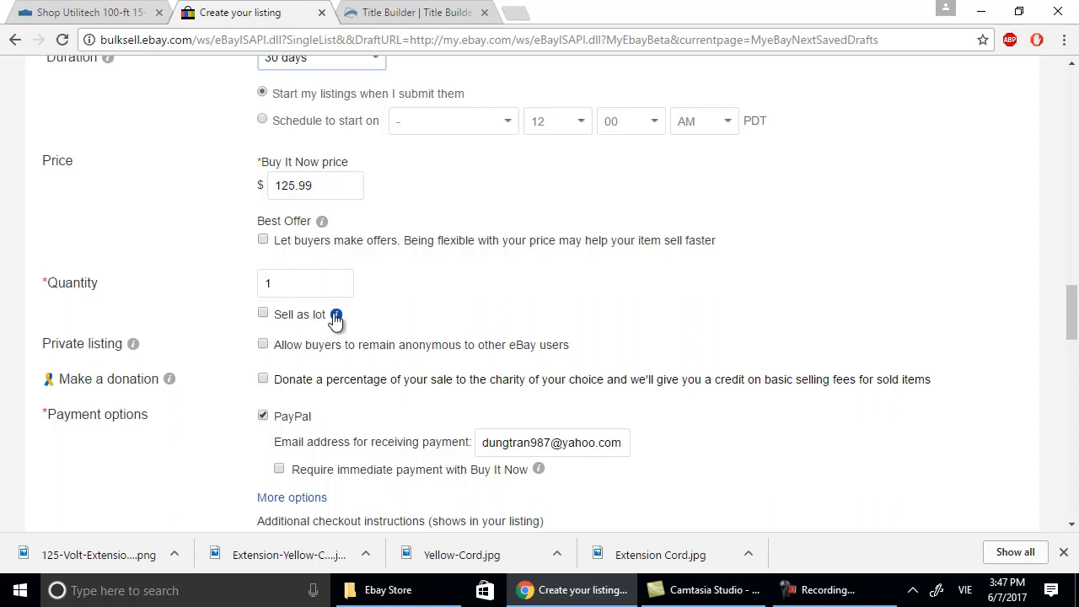
pyautogui.scroll(-1, 335, 320)
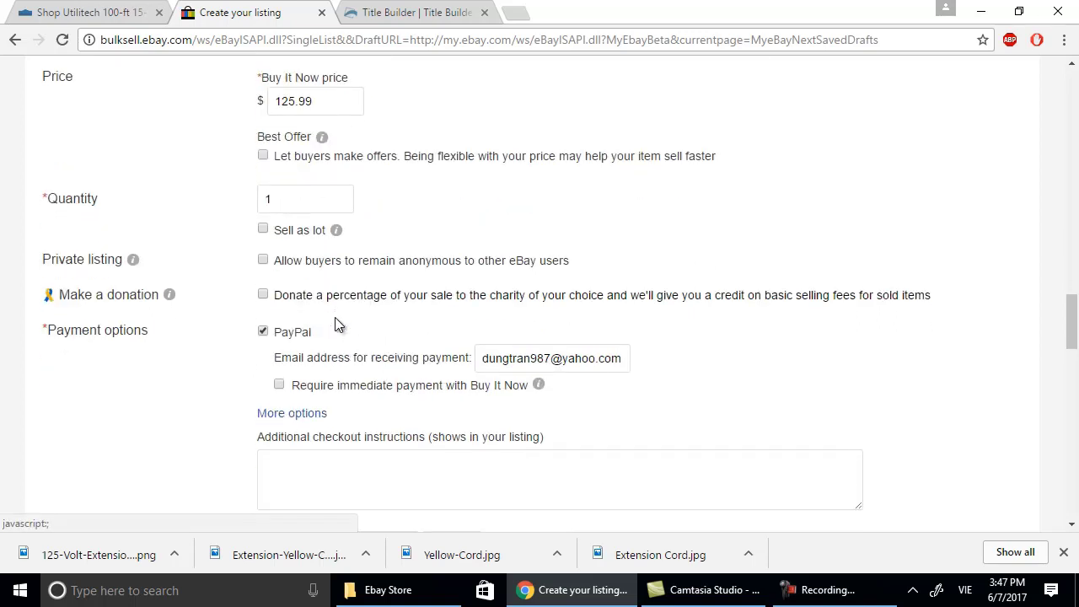
pyautogui.click(535, 470)
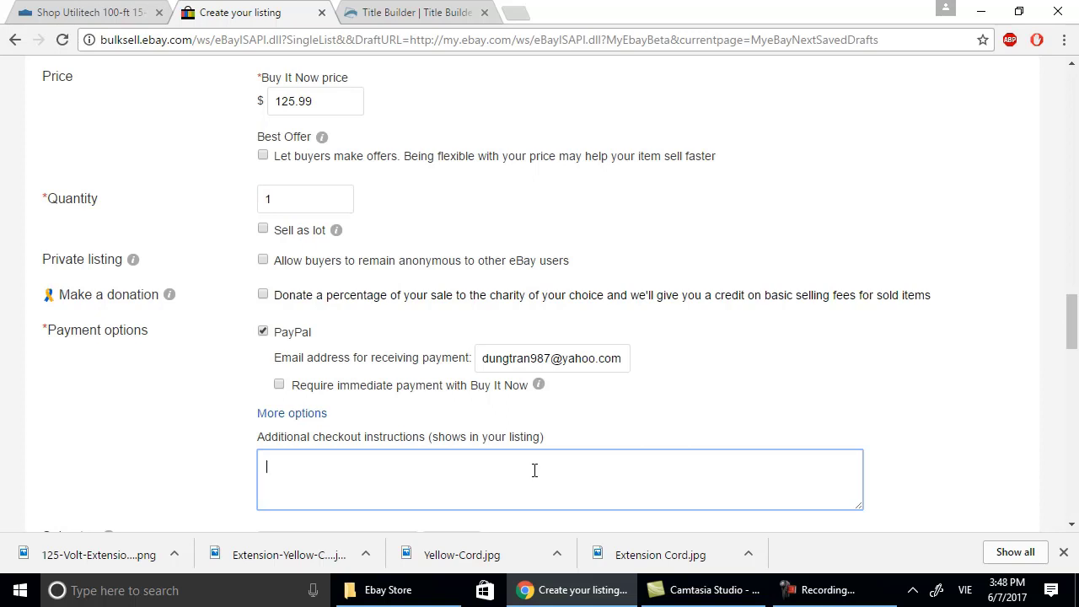
# Write 'Restock fee of 15% may be applied' in the additional checkout instructions box.
pyautogui.write('r')
pyautogui.press('BackSpace')
pyautogui.write('R')
pyautogui.press('capslock')
pyautogui.write('estock')
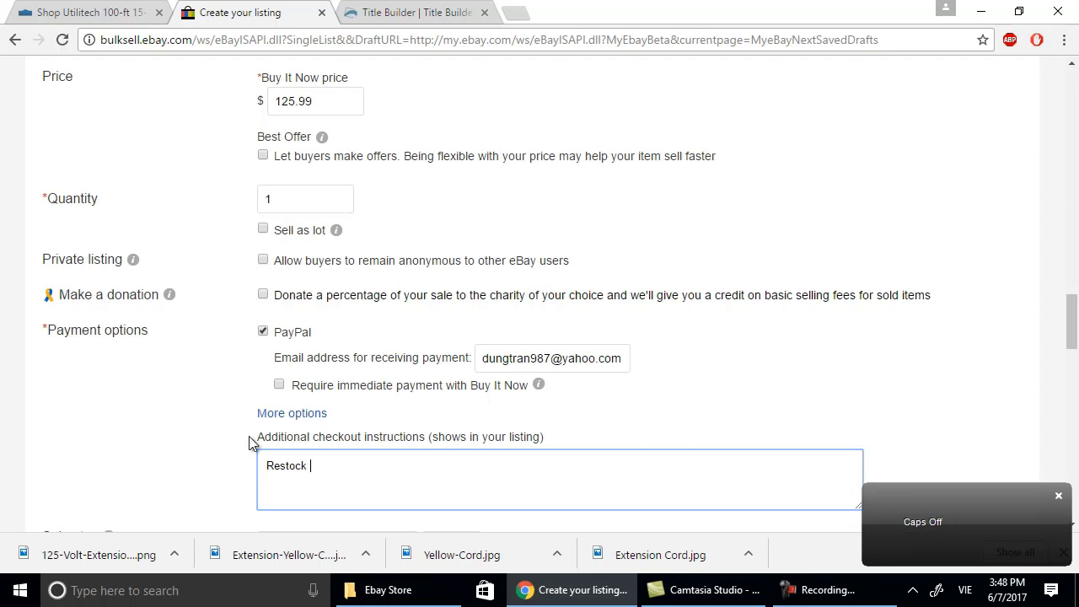
pyautogui.write(' fee of ')
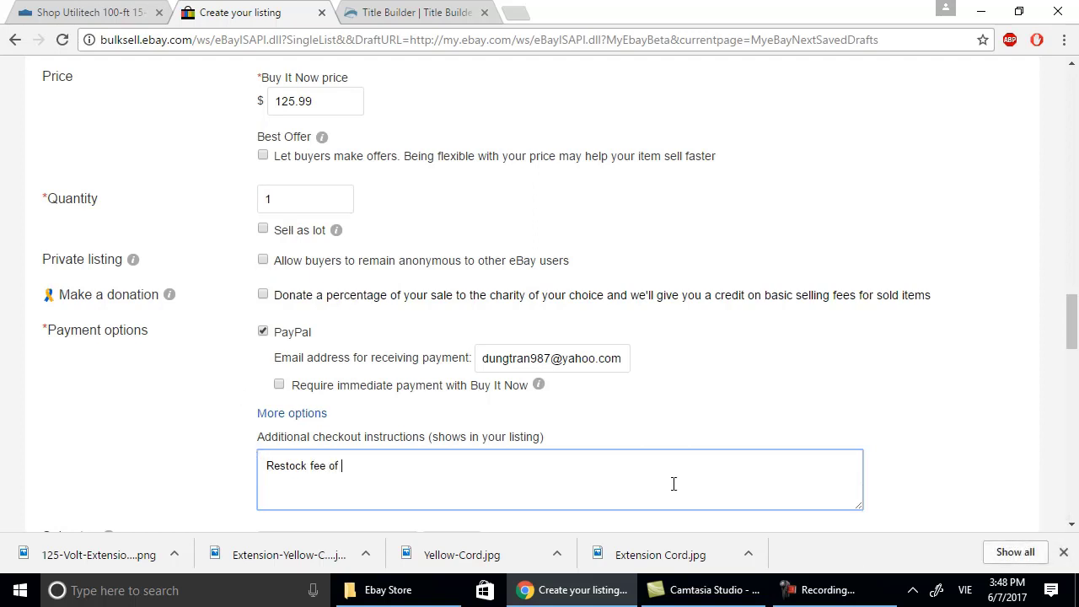
pyautogui.write('15% may be applied.')
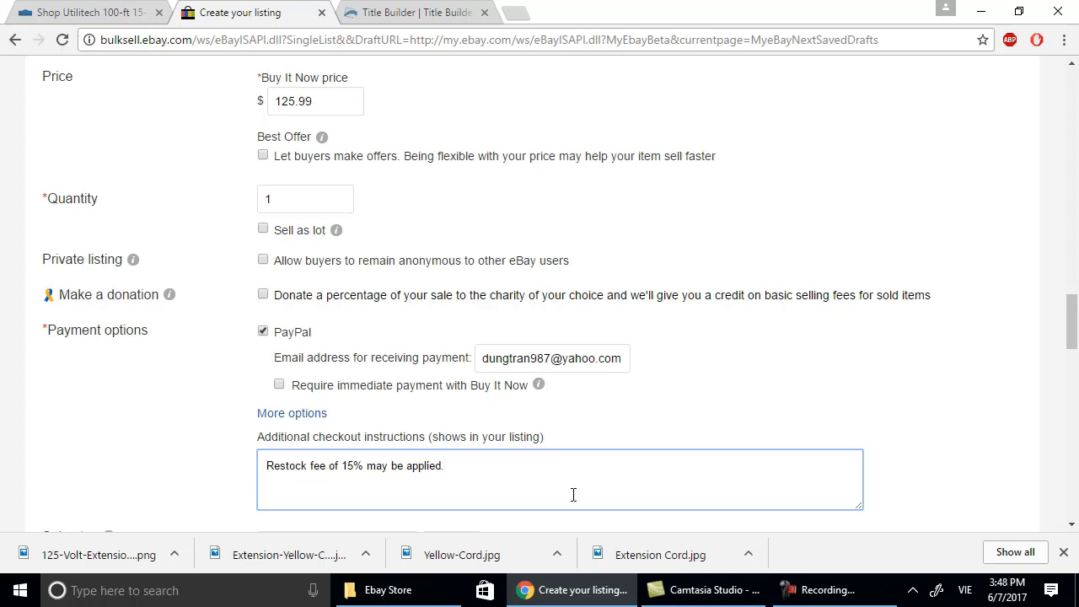
pyautogui.scroll(-2, 571, 495)
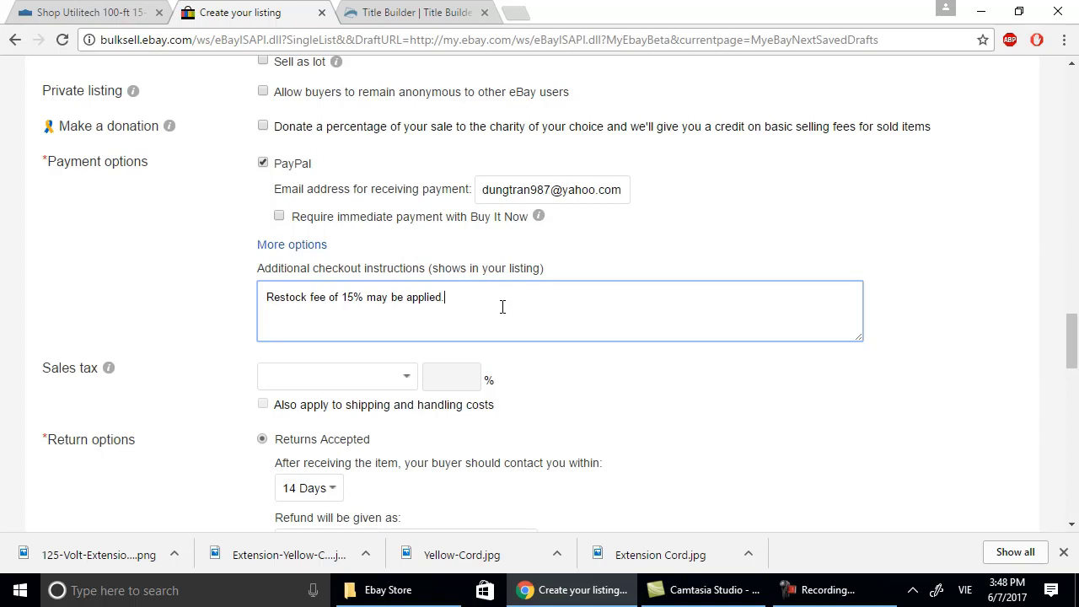
# Tick Free shipping in the listing's shipping section.
pyautogui.scroll(-1, 502, 307)
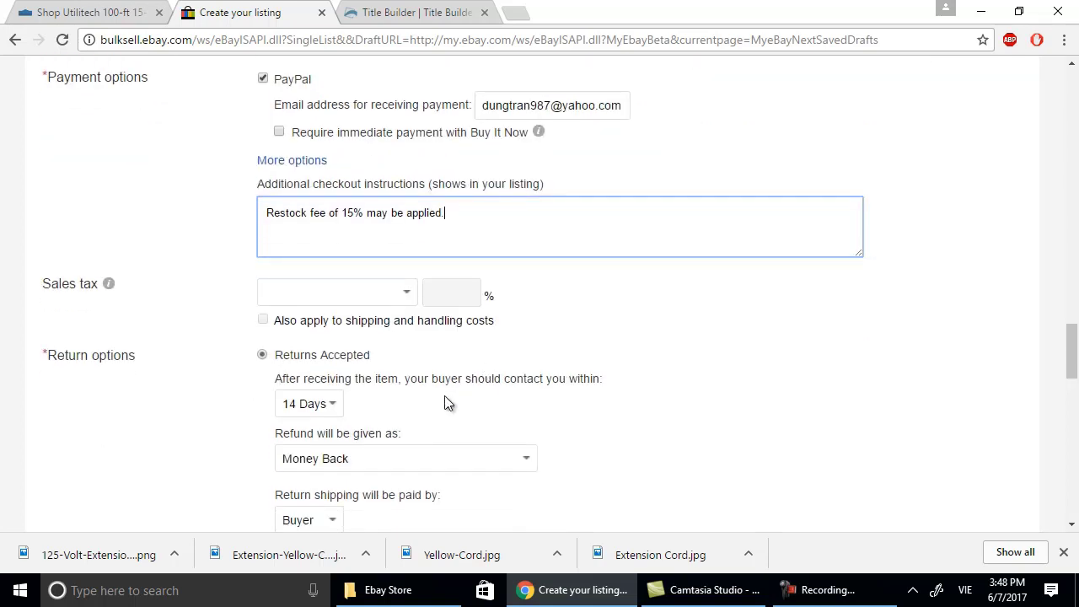
pyautogui.scroll(-2, 438, 463)
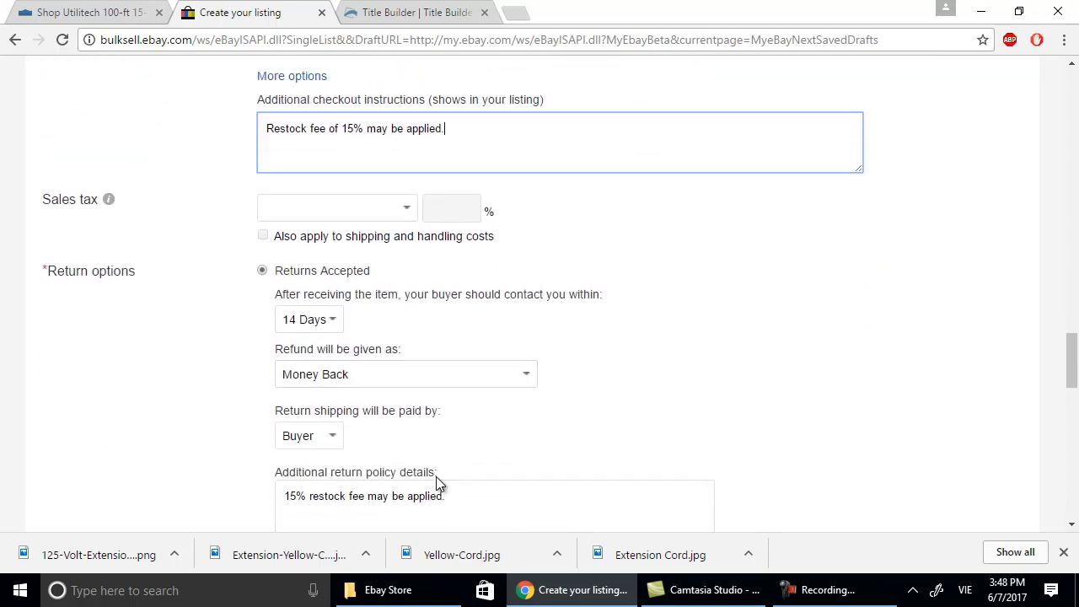
pyautogui.scroll(-2, 444, 442)
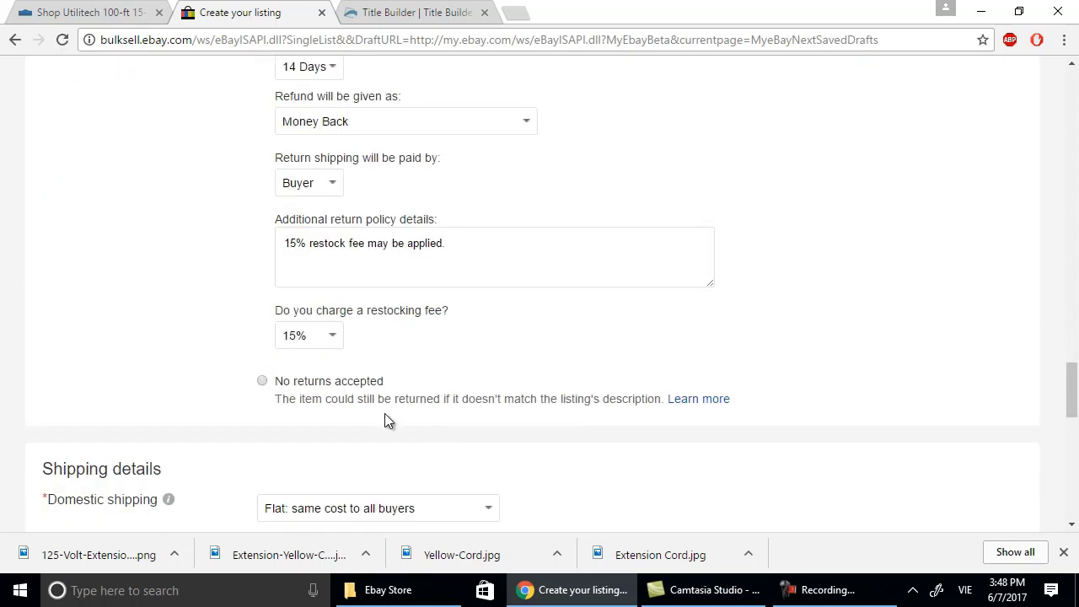
pyautogui.scroll(-1, 381, 420)
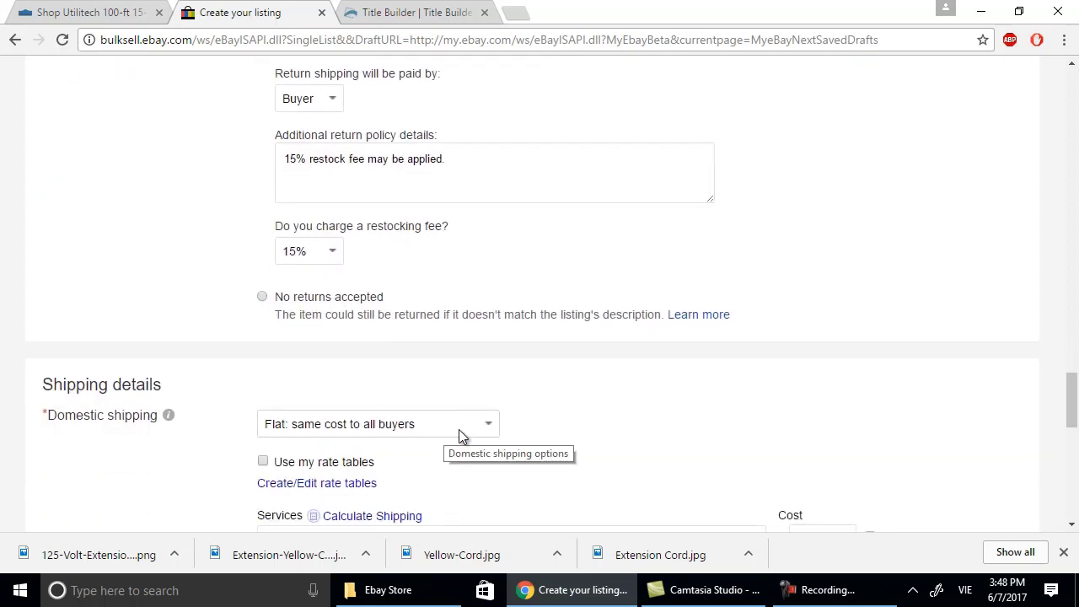
pyautogui.scroll(-1, 704, 447)
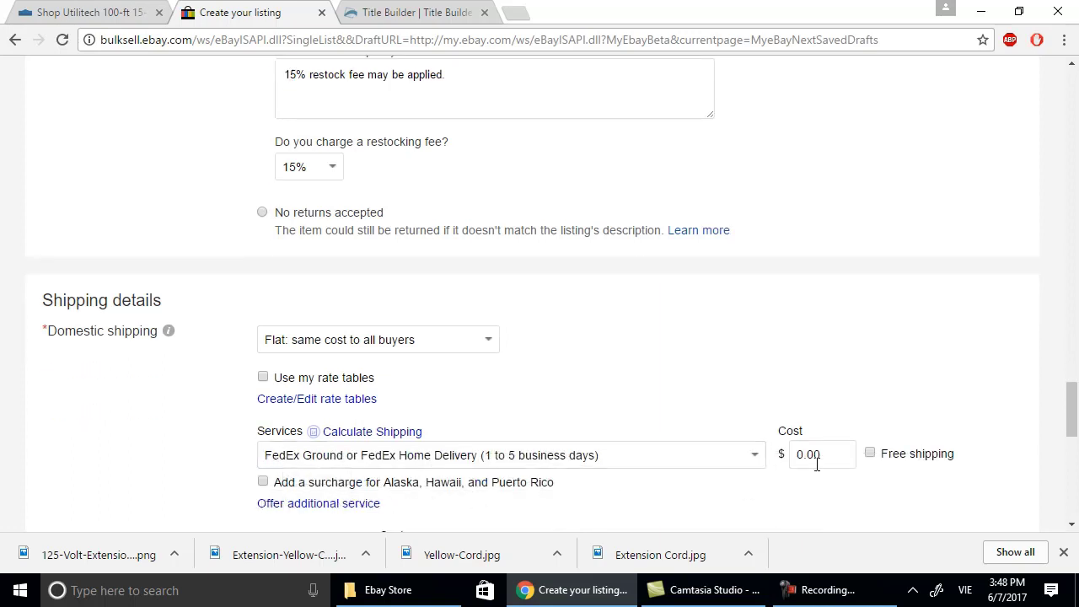
pyautogui.click(870, 454)
# Choose UPS Ground (1 to 5 business days) as the shipping service.
pyautogui.scroll(-1, 855, 464)
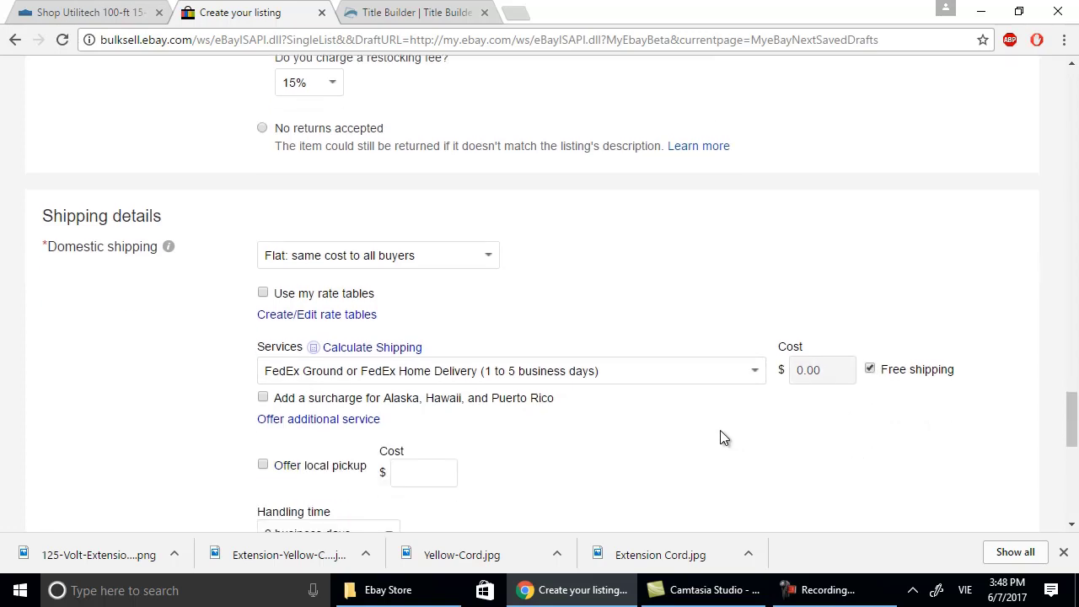
pyautogui.click(762, 375)
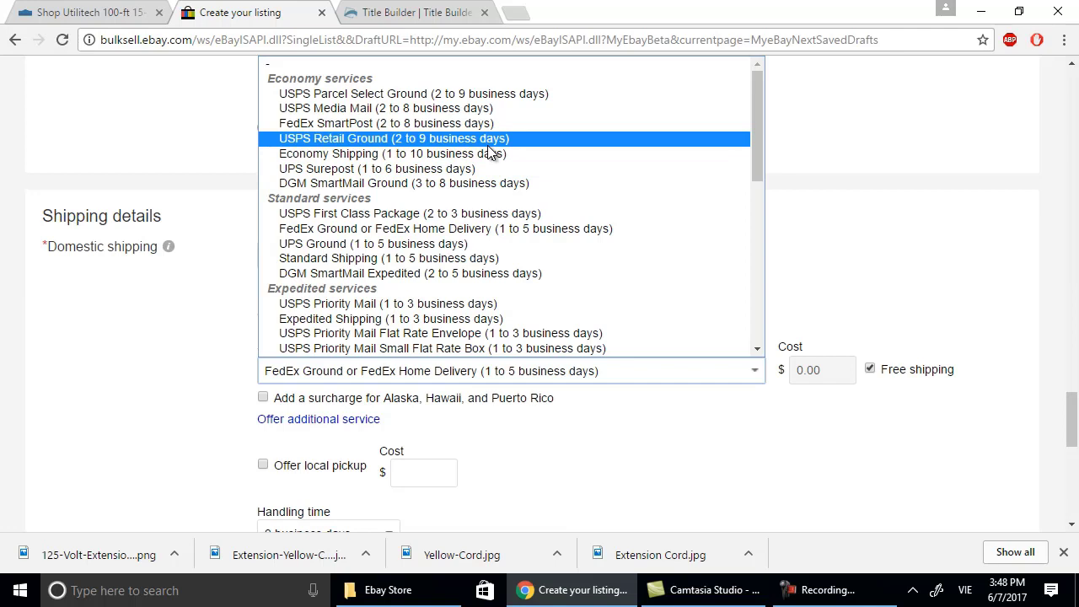
pyautogui.click(458, 244)
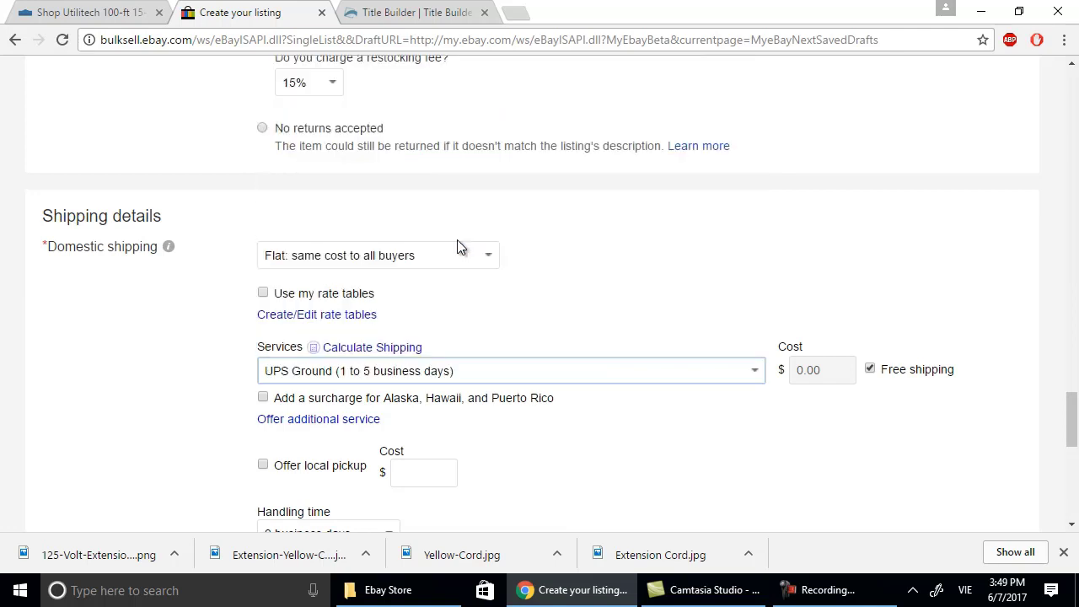
pyautogui.scroll(-1, 625, 403)
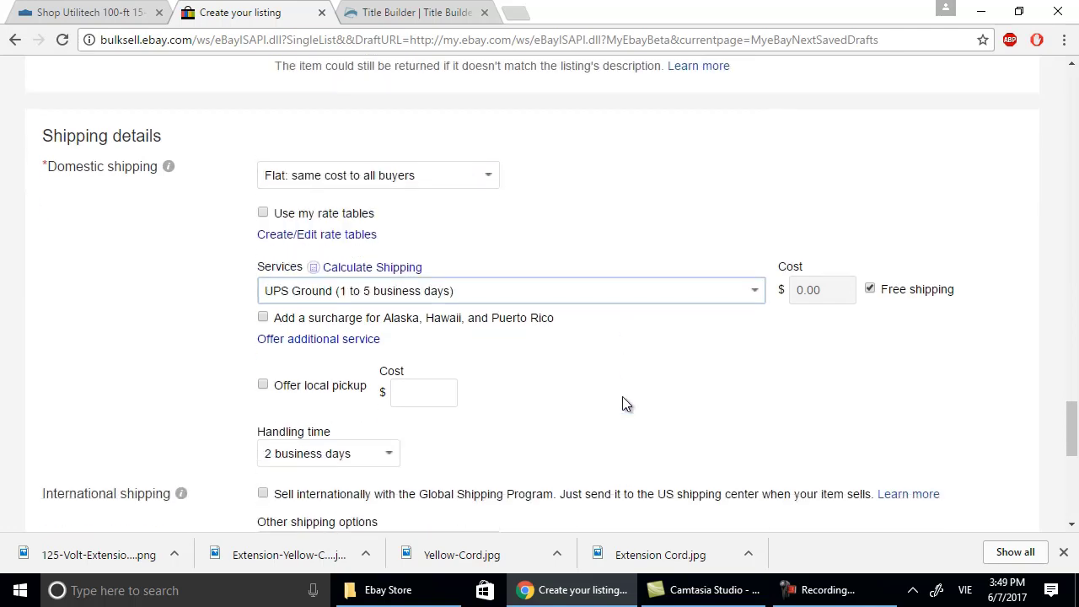
pyautogui.scroll(-1, 562, 448)
pyautogui.scroll(1, 489, 453)
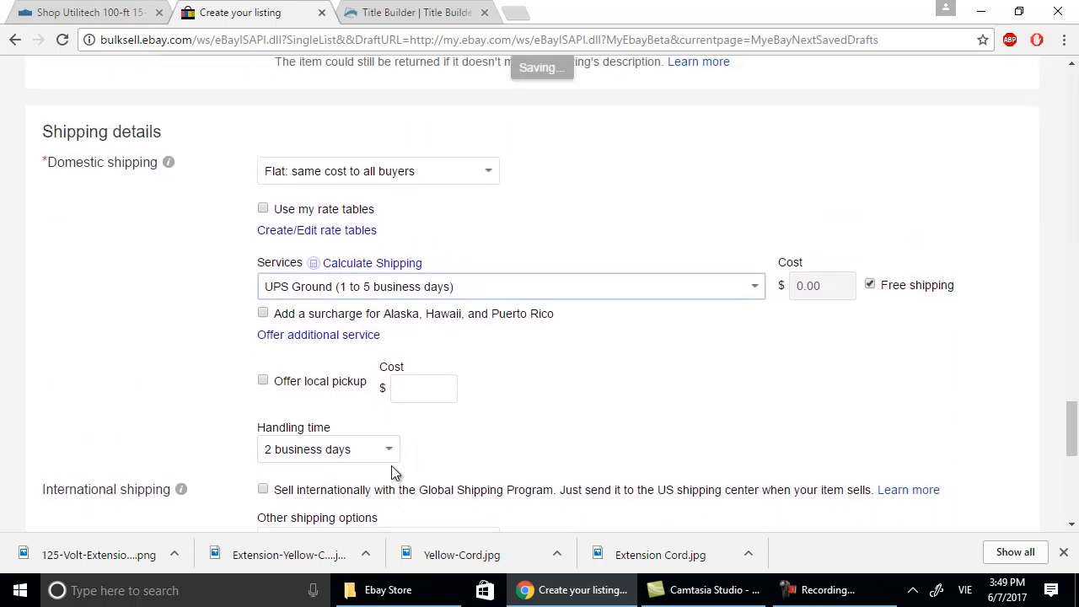
pyautogui.scroll(-1, 397, 448)
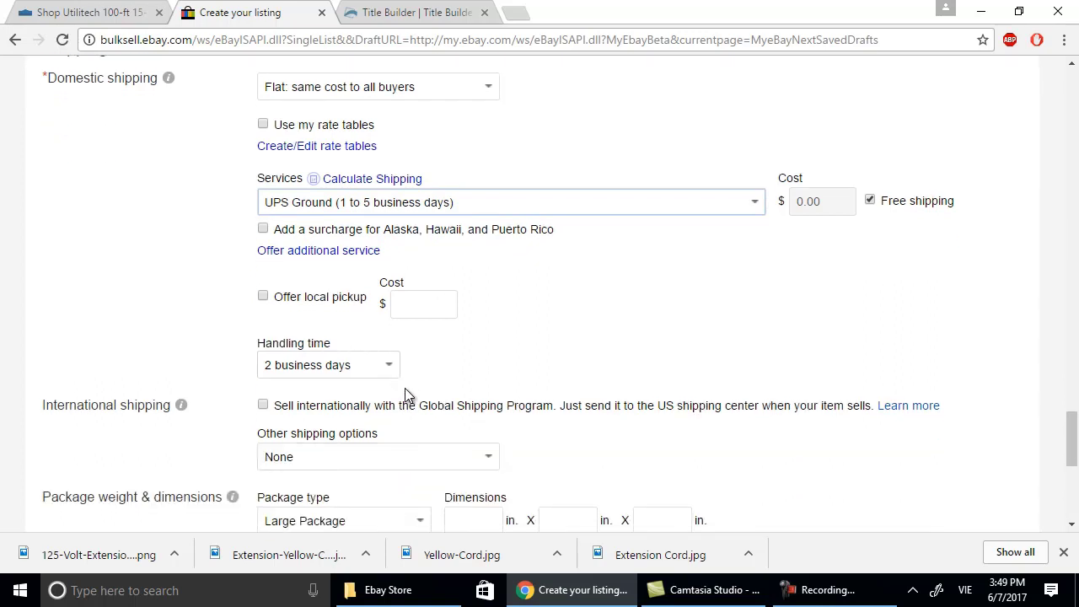
pyautogui.scroll(-1, 405, 392)
pyautogui.scroll(-2, 533, 412)
pyautogui.scroll(-2, 534, 417)
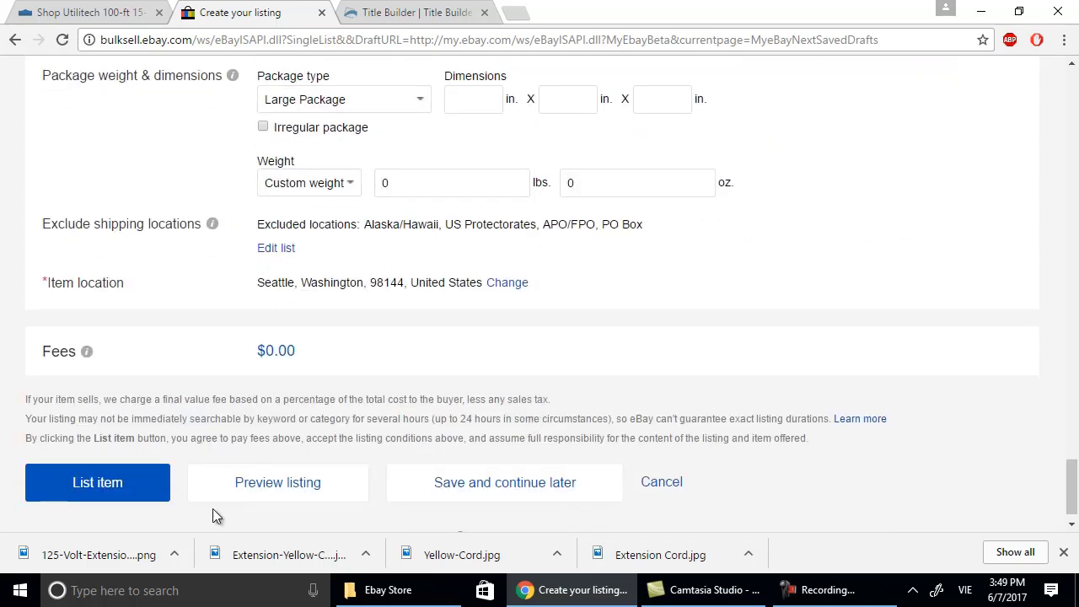
# List the item, then open its live page from the title link in the success dialog.
pyautogui.click(123, 482)
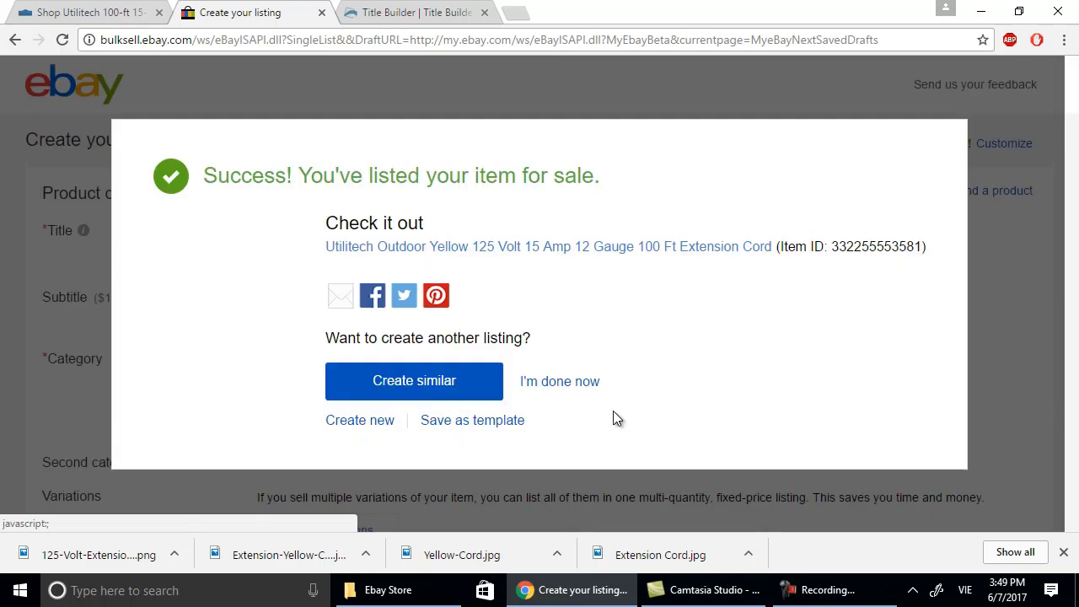
pyautogui.click(533, 261)
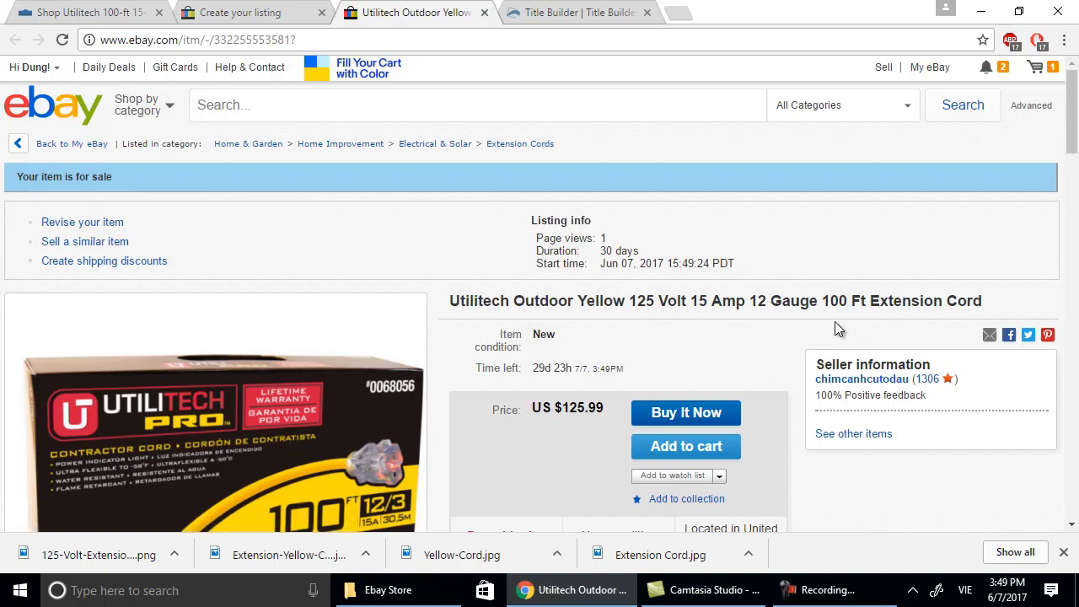
# Review the live listing page, then open See other items under Seller information.
pyautogui.scroll(-1, 906, 333)
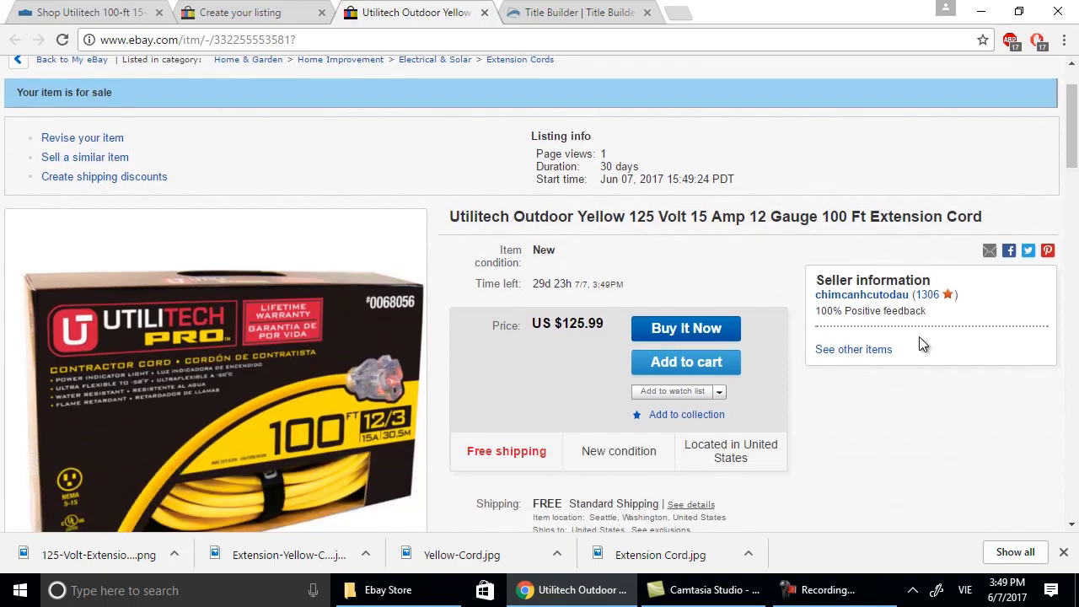
pyautogui.scroll(-2, 918, 342)
pyautogui.scroll(-6, 919, 337)
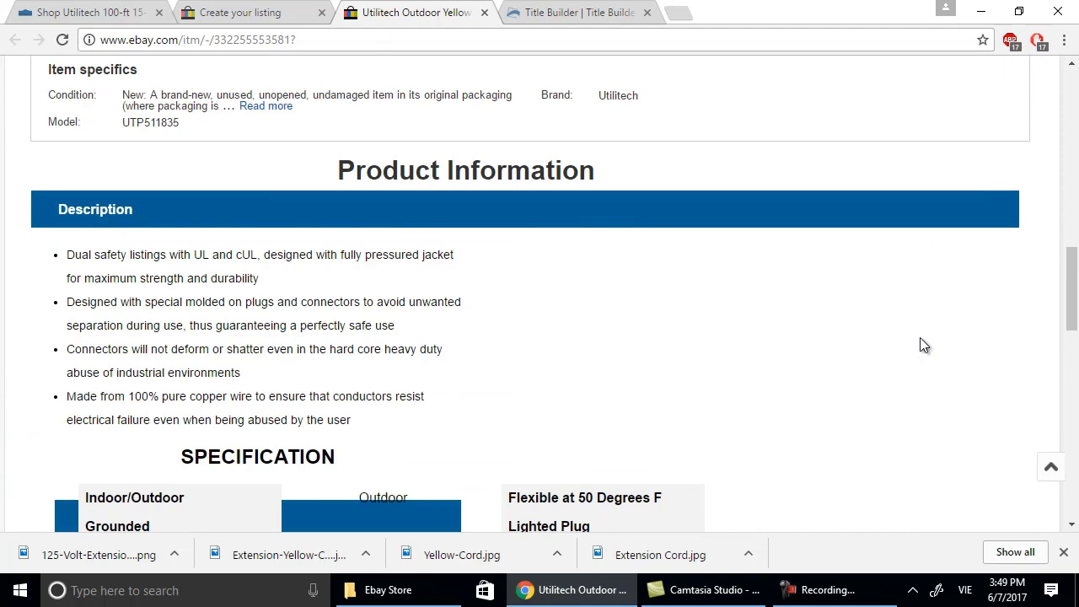
pyautogui.scroll(1, 923, 345)
pyautogui.scroll(-2, 923, 345)
pyautogui.scroll(-1, 924, 345)
pyautogui.scroll(-3, 922, 340)
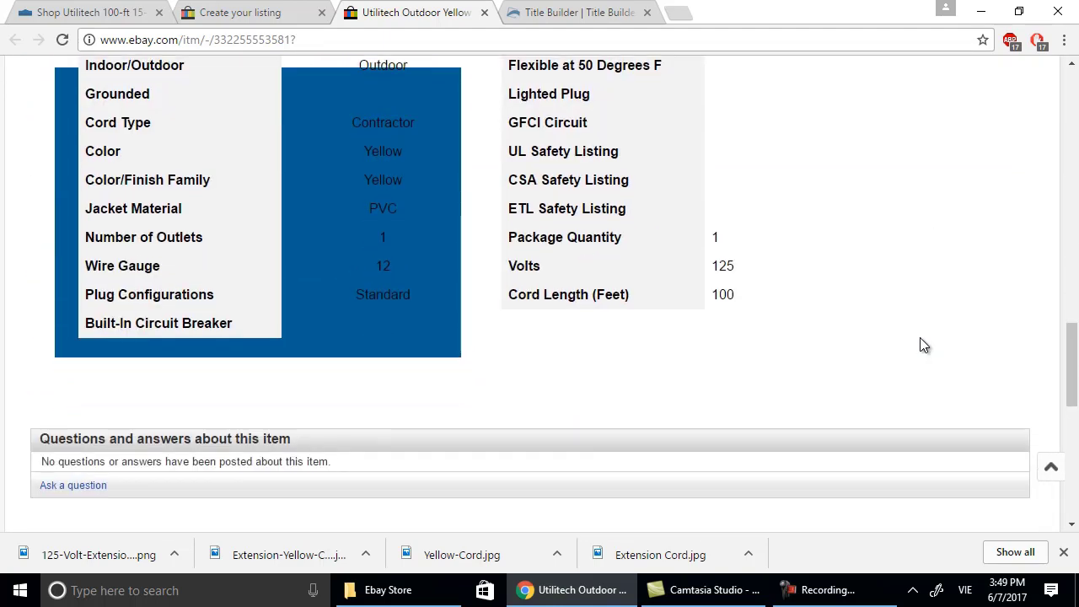
pyautogui.scroll(-5, 921, 339)
pyautogui.scroll(15, 922, 344)
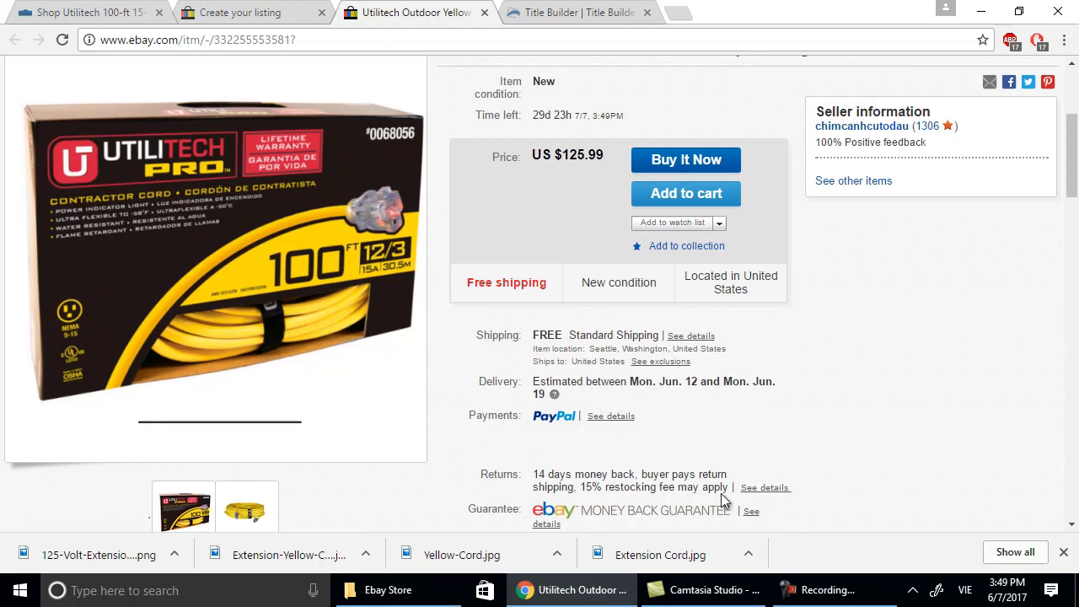
pyautogui.scroll(3, 767, 330)
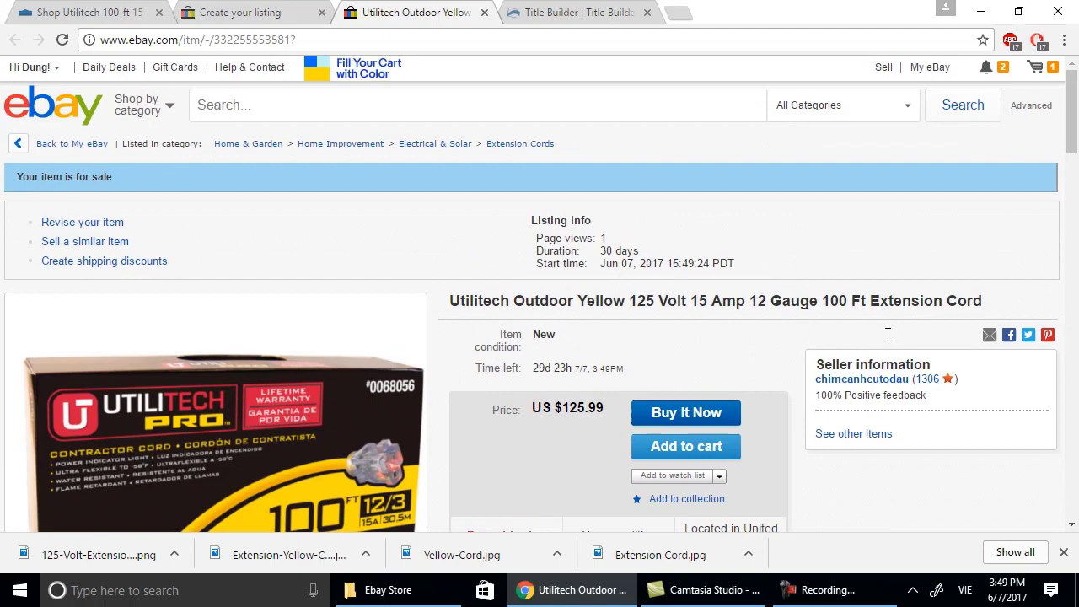
pyautogui.click(863, 433)
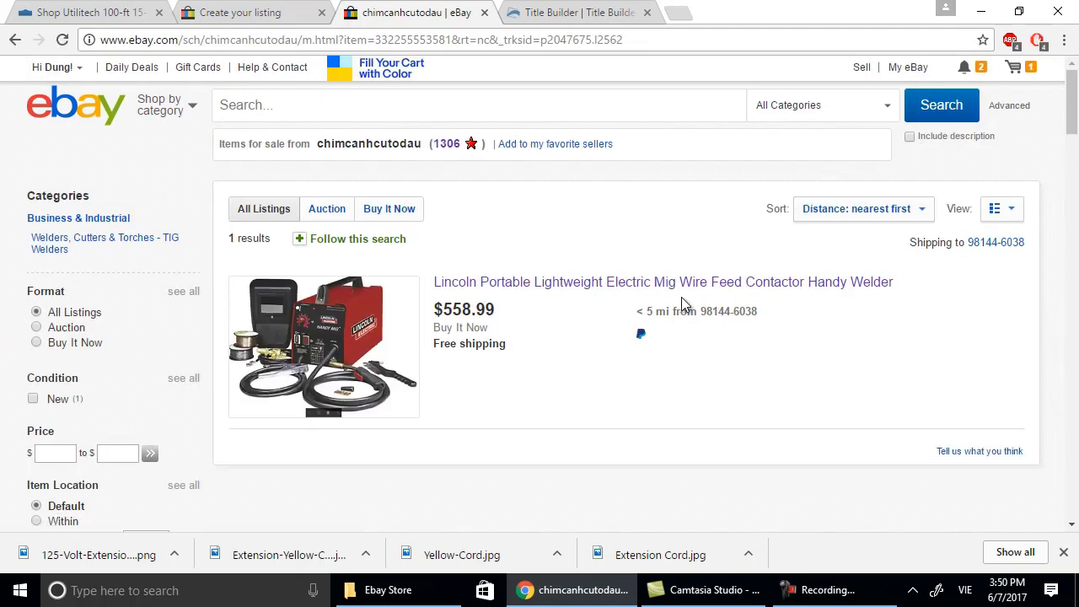
# Open My eBay's All Selling overview, then bring up the Camtasia Recorder window.
pyautogui.moveTo(879, 78)
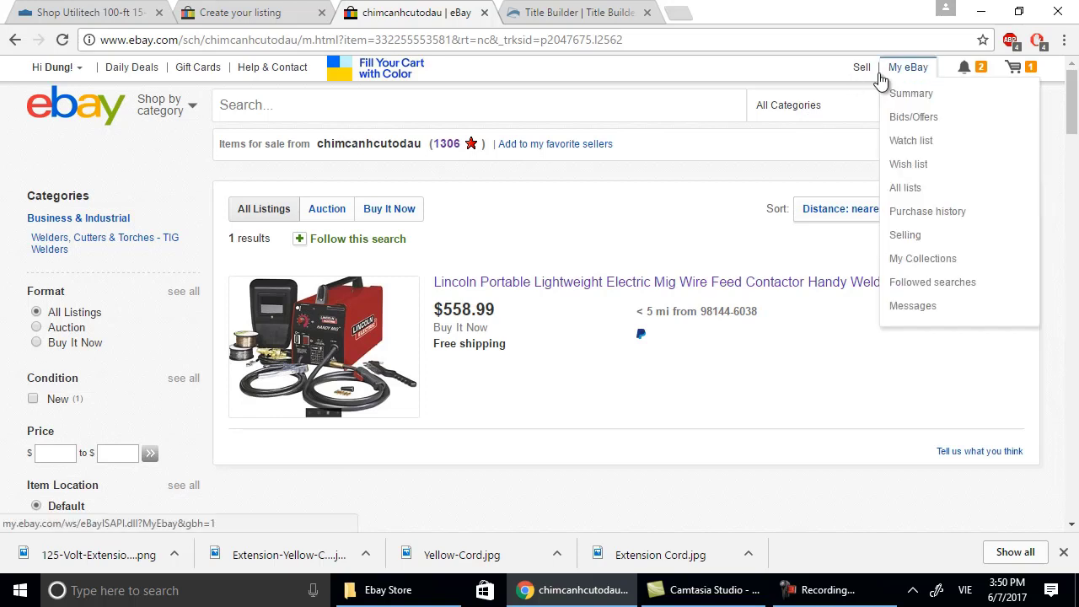
pyautogui.click(915, 237)
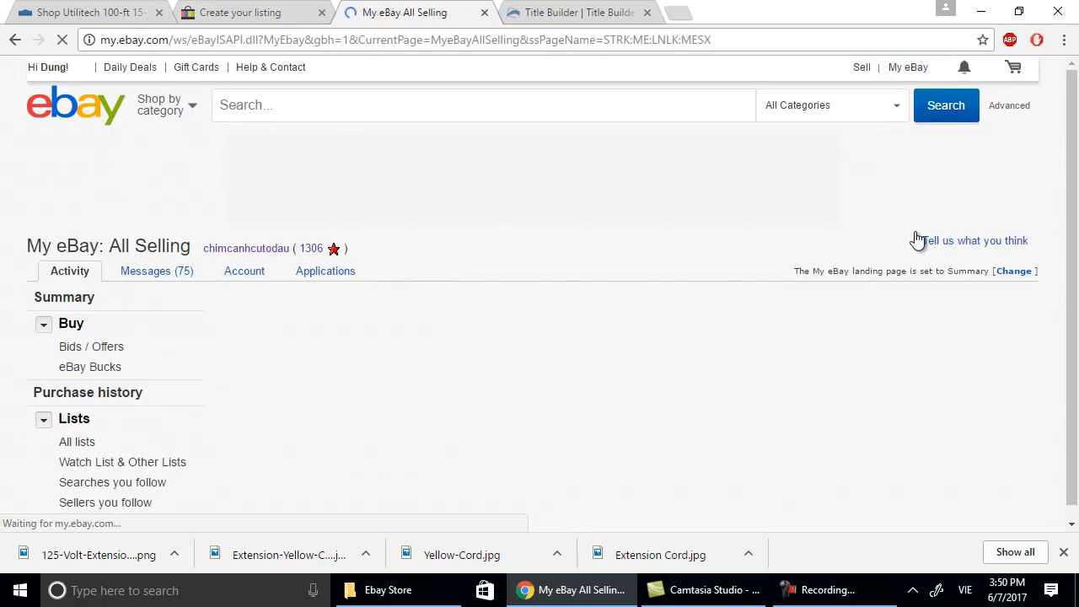
pyautogui.scroll(-9, 569, 291)
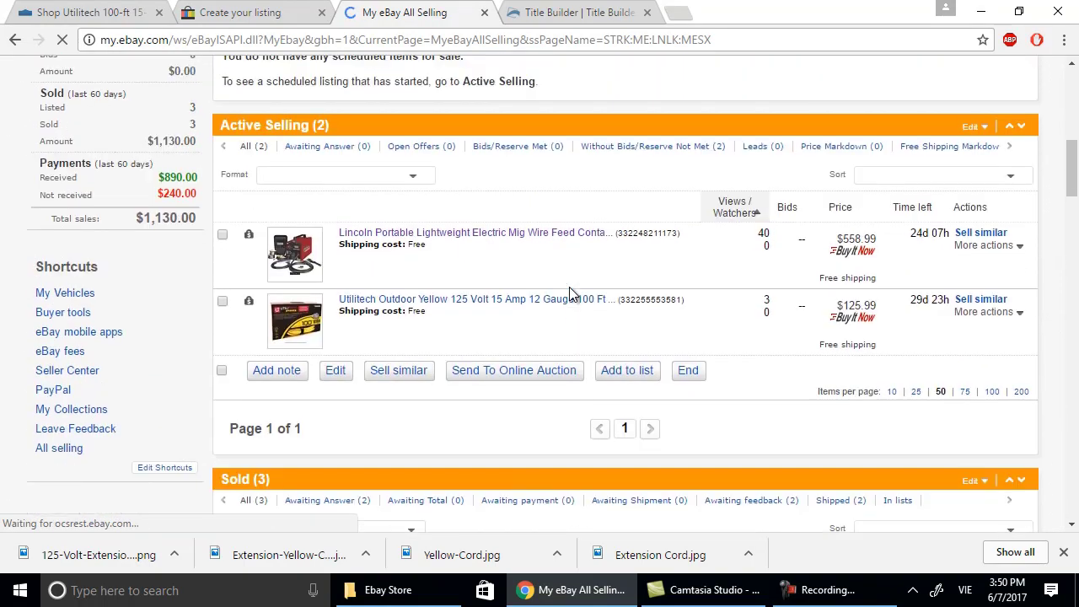
pyautogui.scroll(-3, 569, 290)
pyautogui.scroll(-4, 573, 301)
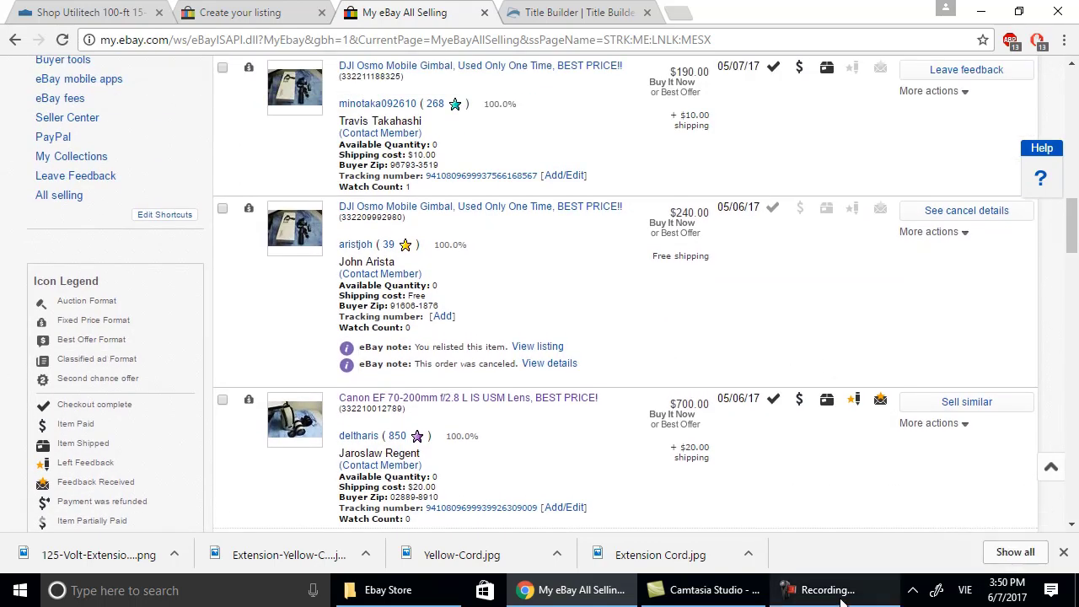
pyautogui.moveTo(843, 600)
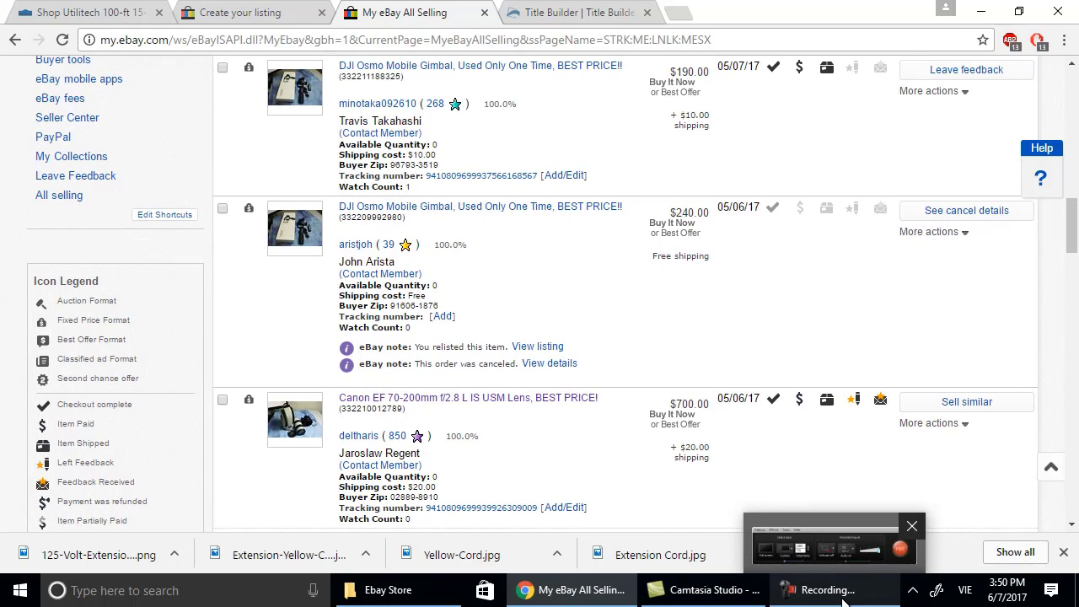
pyautogui.click(843, 600)
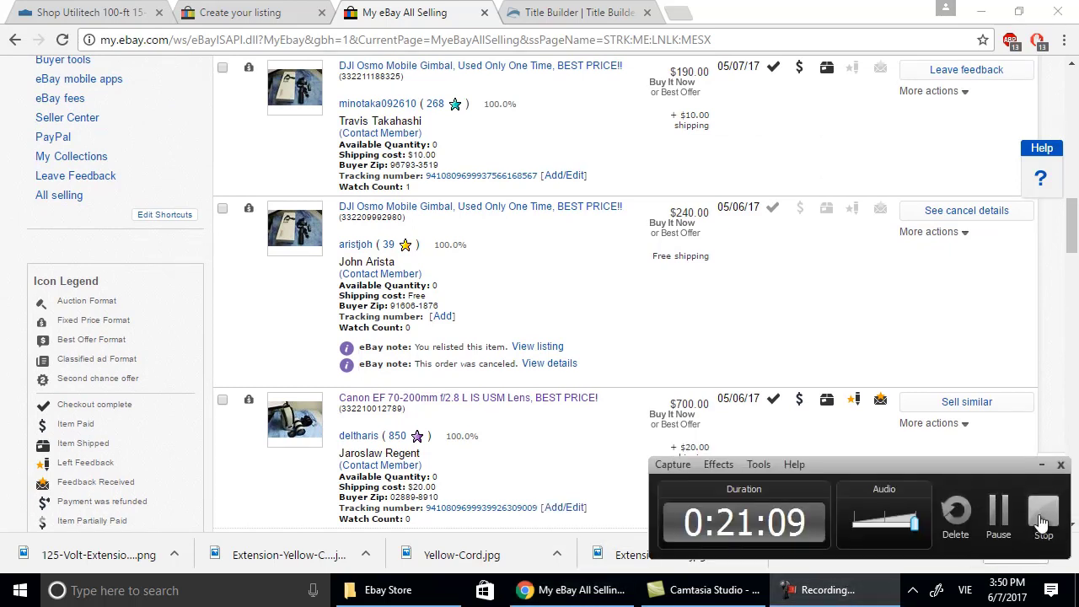
# Stop the Camtasia recording and bring Chrome back to the front.
pyautogui.click(1042, 522)
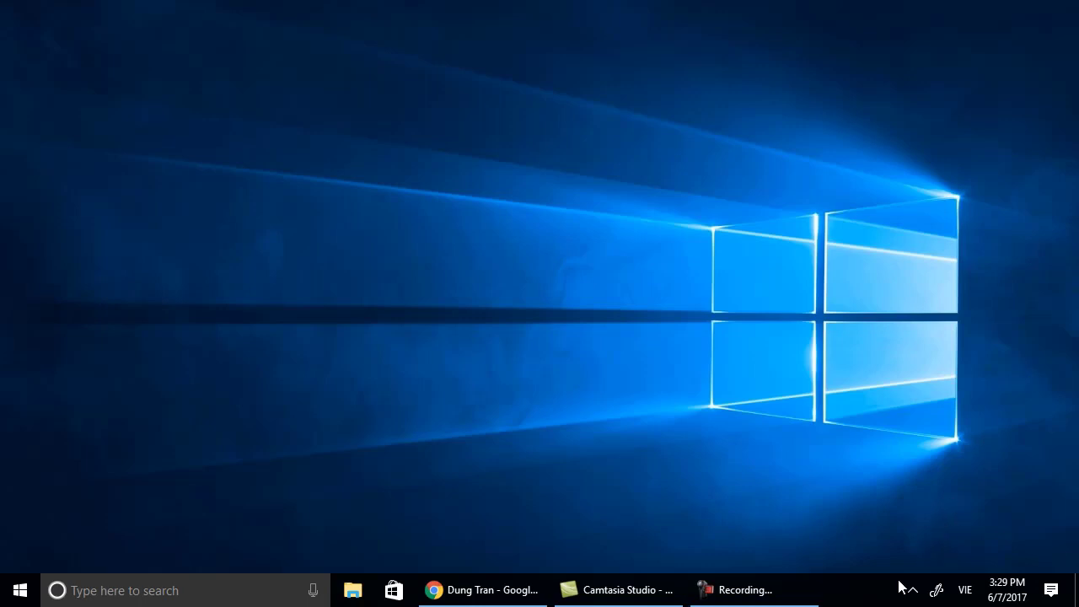
pyautogui.moveTo(793, 595)
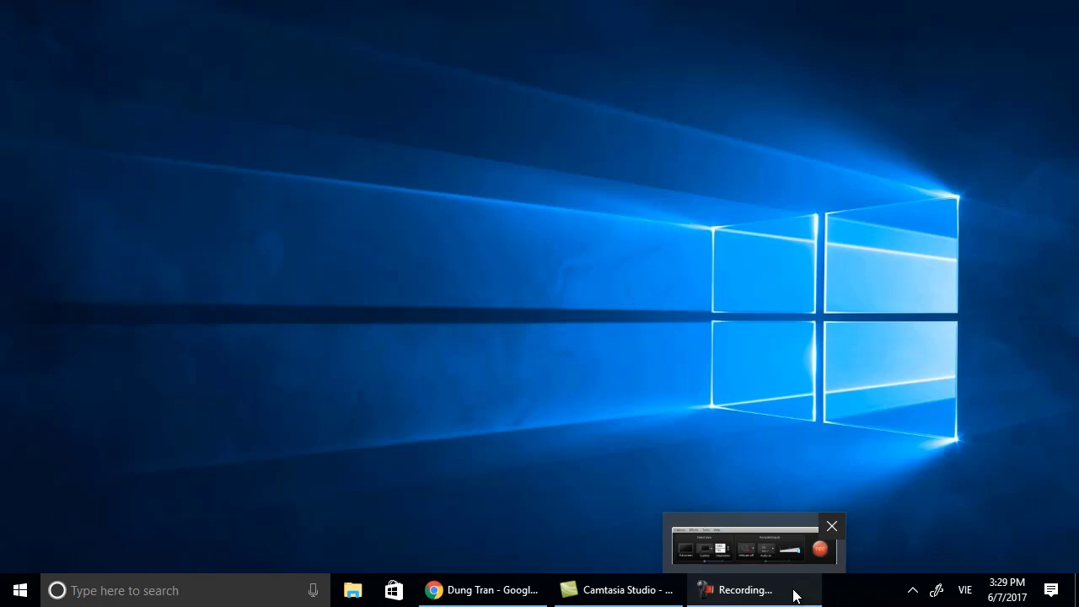
pyautogui.moveTo(646, 584)
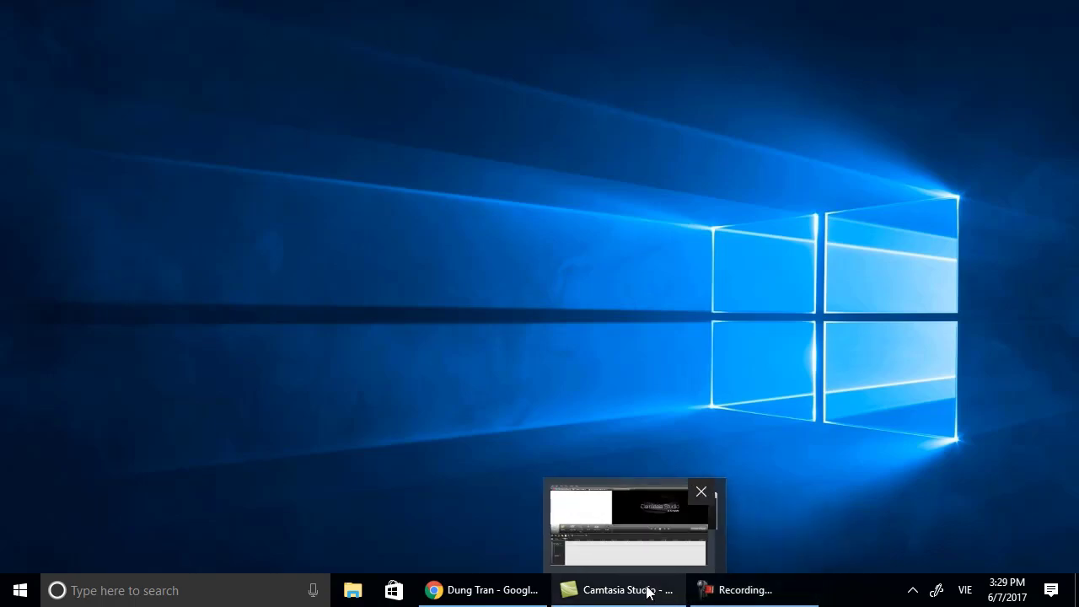
pyautogui.click(494, 589)
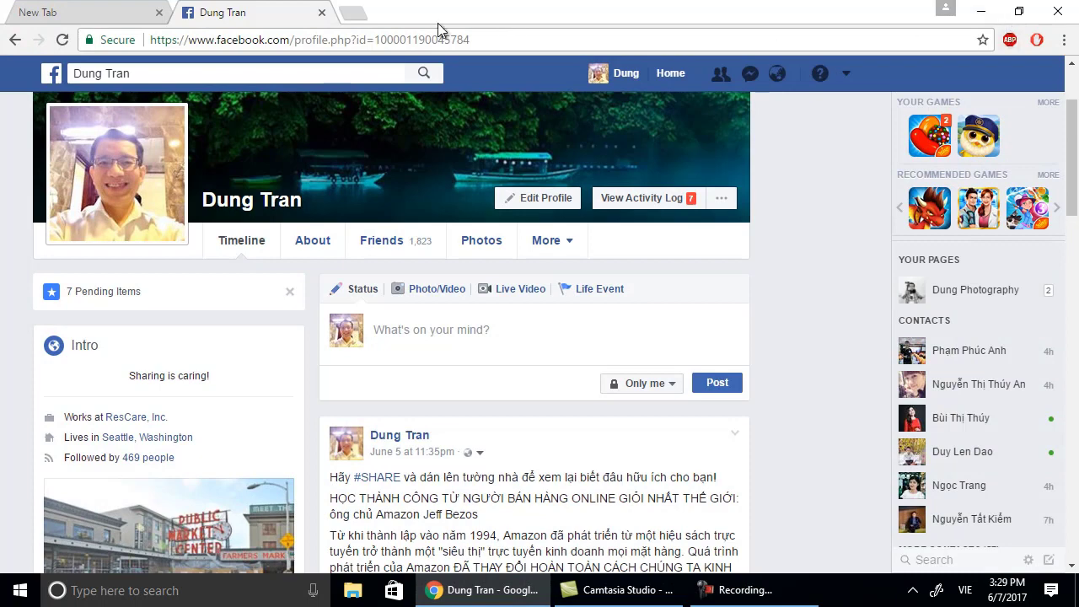
# Close the Facebook tab, go to lowes.com and search for 'utilitech 100 ft cord'.
pyautogui.click(321, 12)
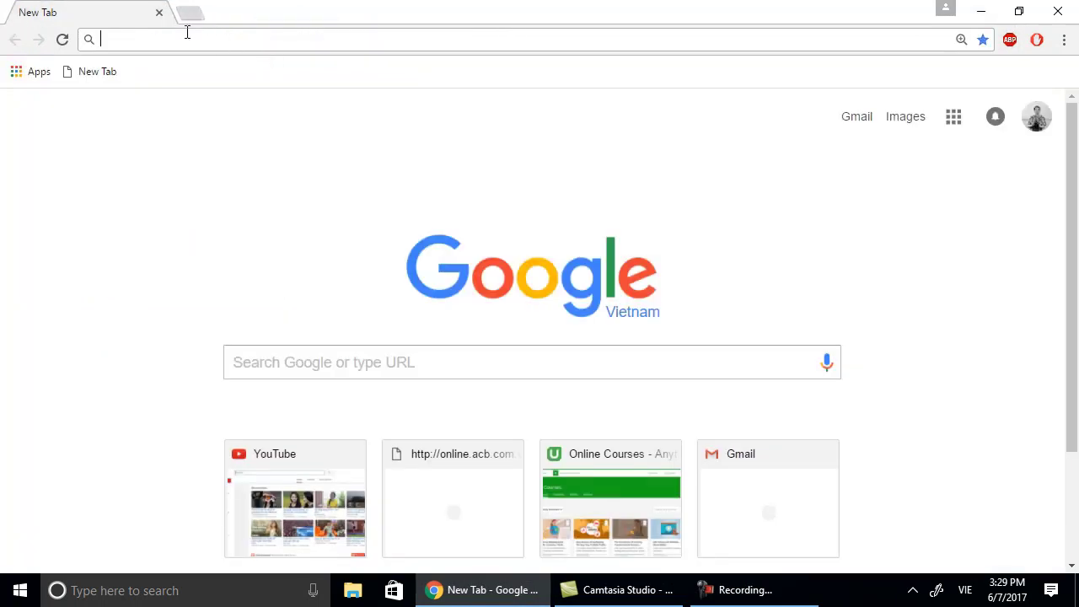
pyautogui.write('lo')
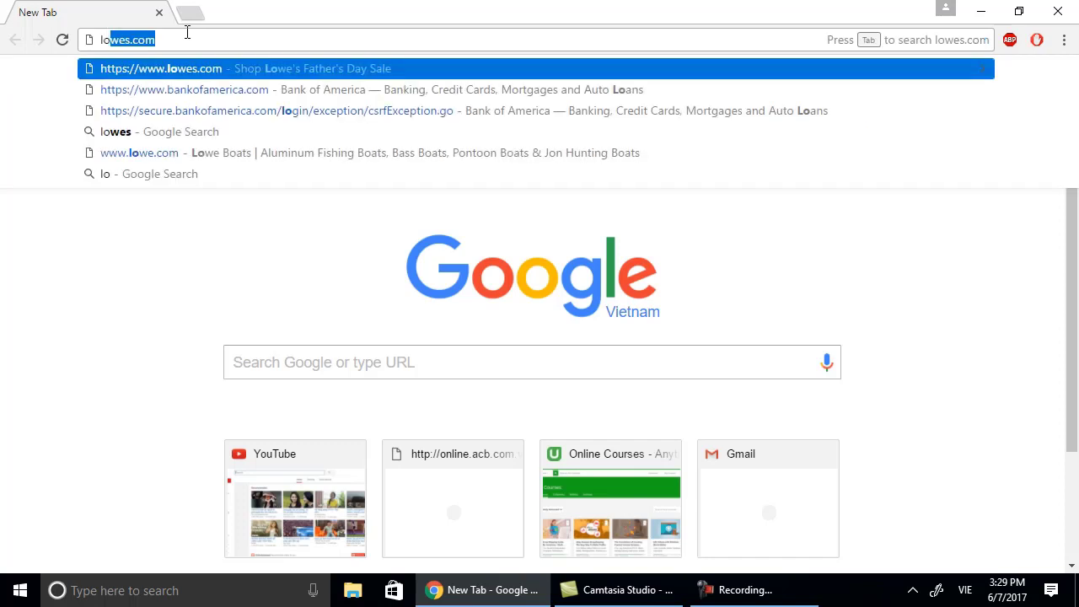
pyautogui.press('Return')
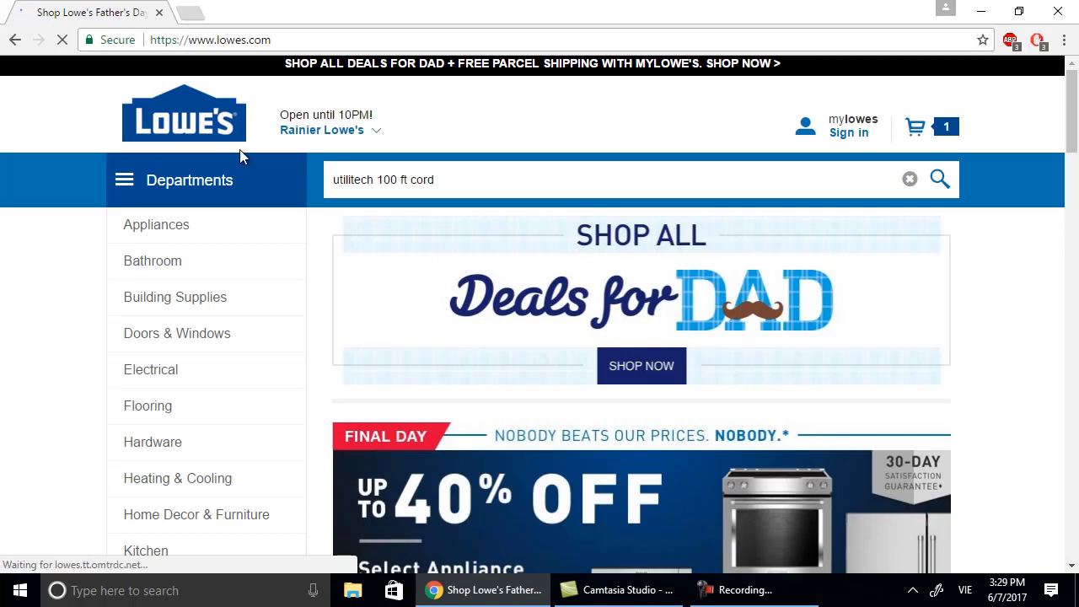
pyautogui.click(447, 180)
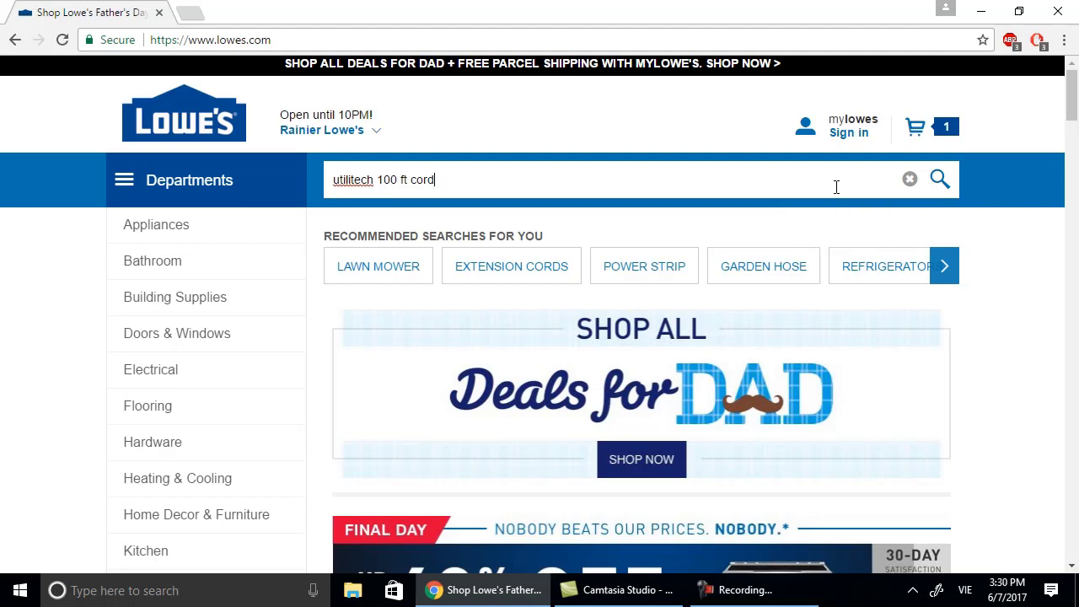
pyautogui.press('Return')
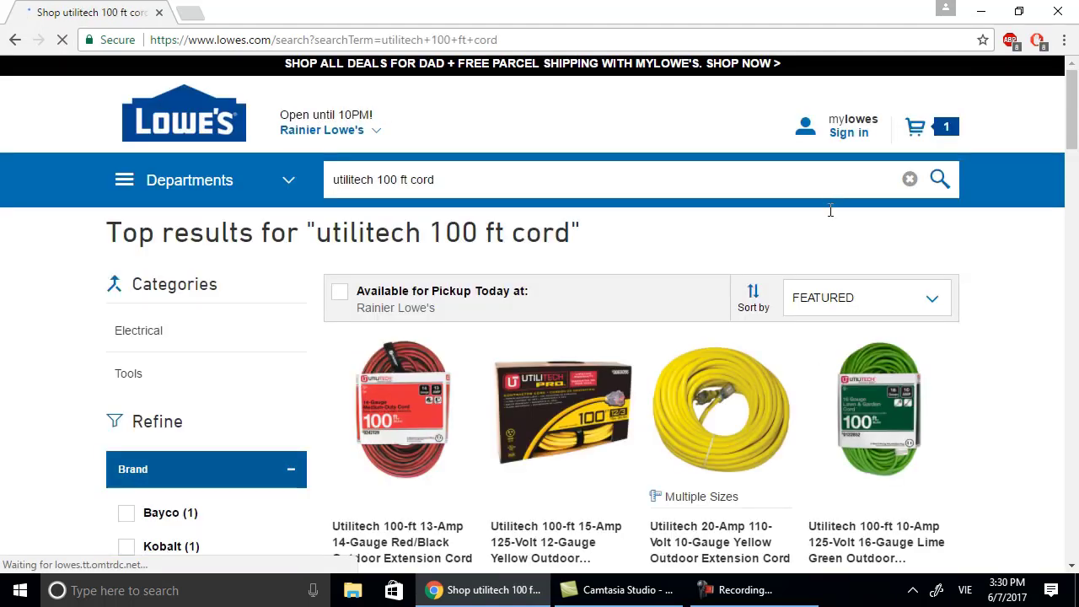
# Open the Utilitech 100-ft 12-Gauge yellow cord's product page, then a new blank tab.
pyautogui.scroll(-2, 599, 470)
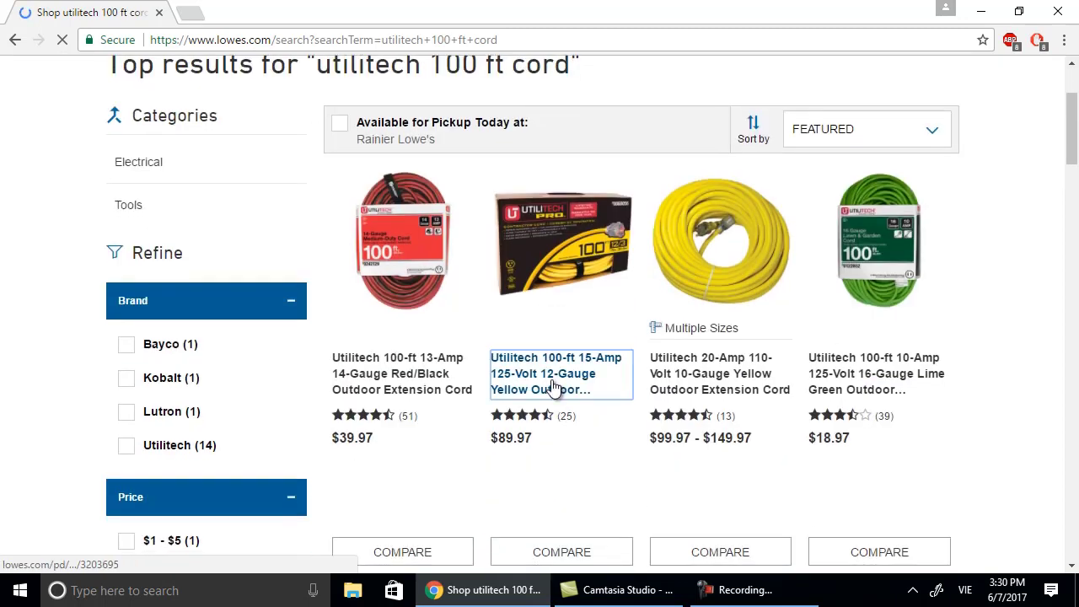
pyautogui.click(554, 386)
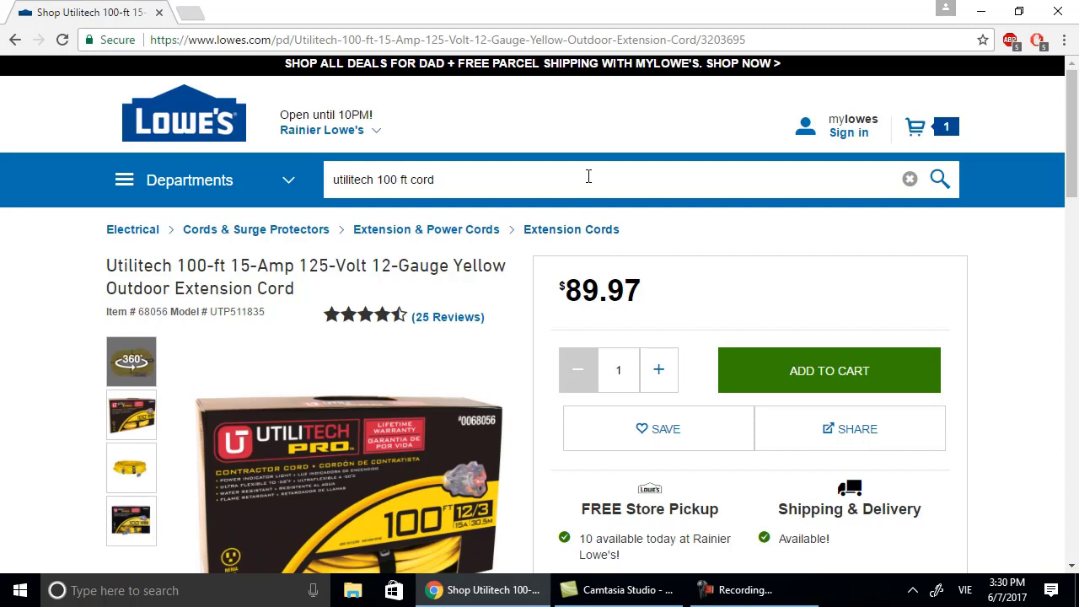
pyautogui.scroll(-1, 544, 277)
pyautogui.scroll(-1, 504, 345)
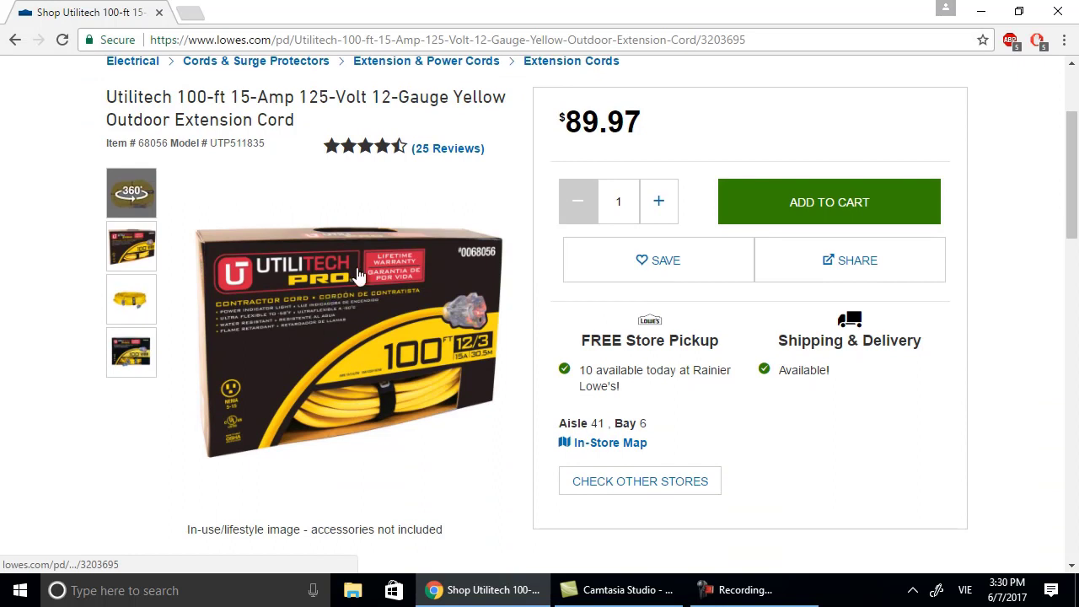
pyautogui.click(190, 13)
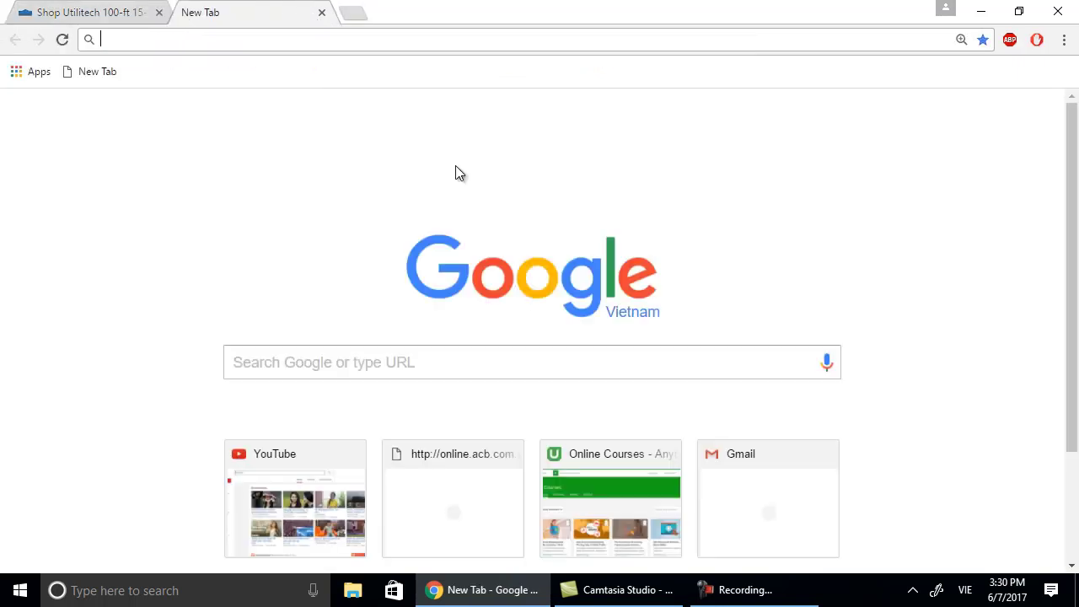
# Search Google for 'ebay' and open the eBay home page.
pyautogui.click(450, 364)
pyautogui.write('ebay')
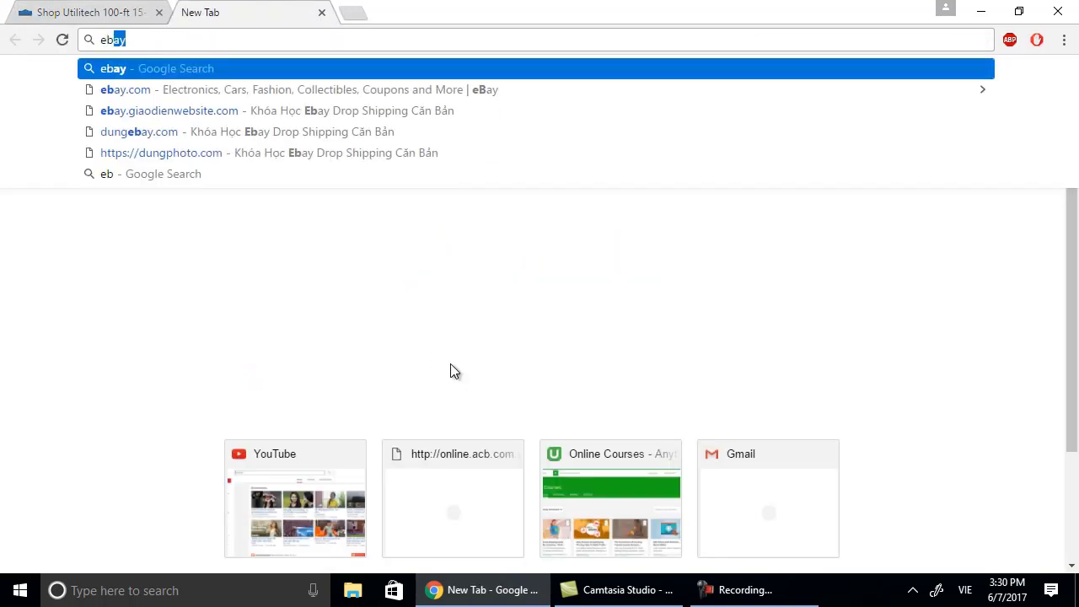
pyautogui.press('Return')
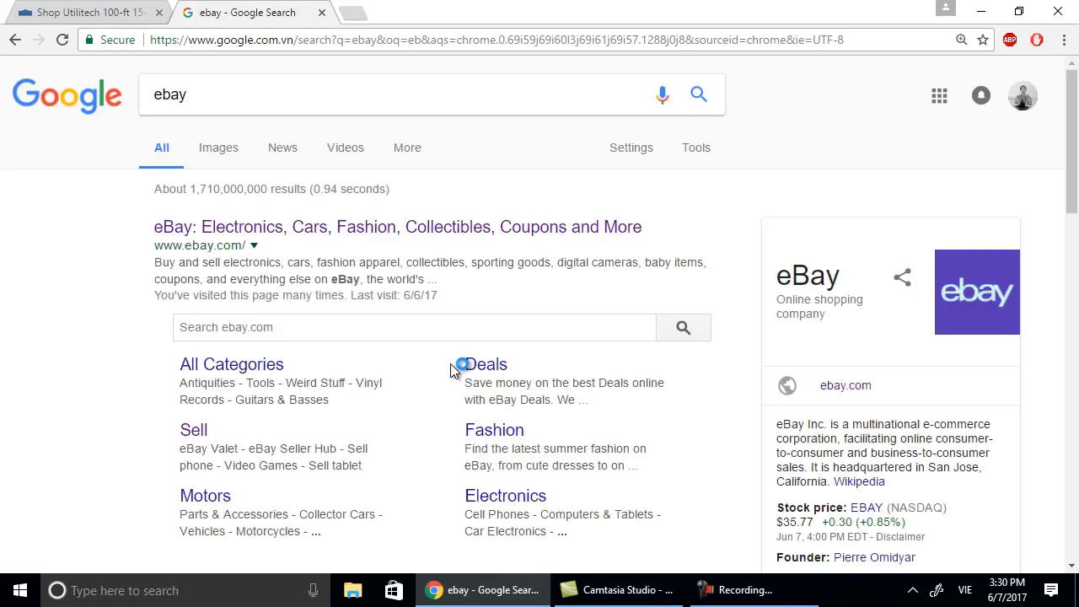
pyautogui.click(313, 236)
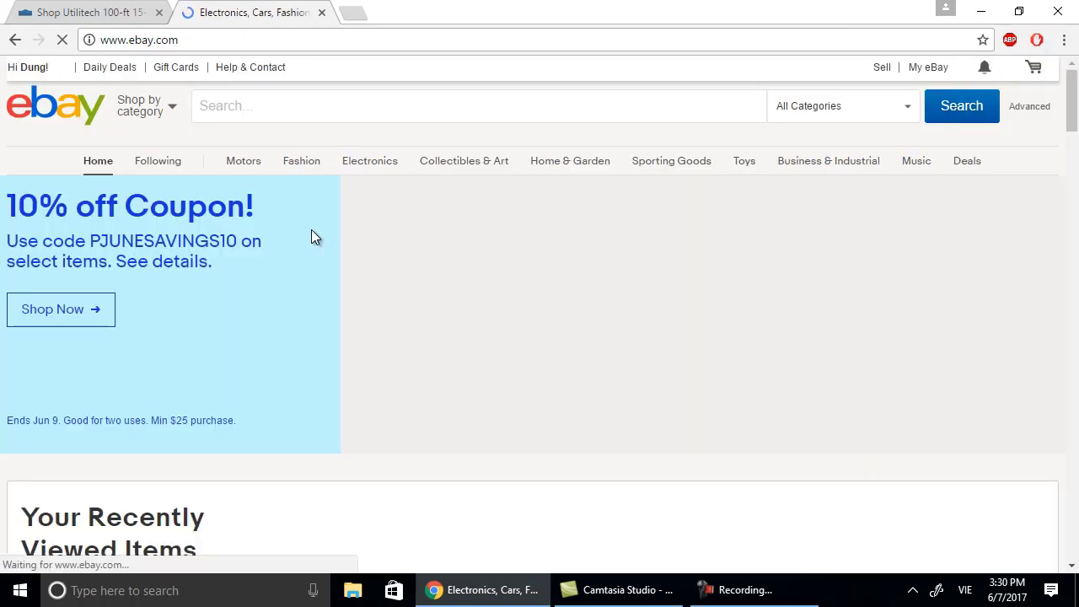
# Go to My eBay > Selling and choose Sell an item.
pyautogui.moveTo(928, 72)
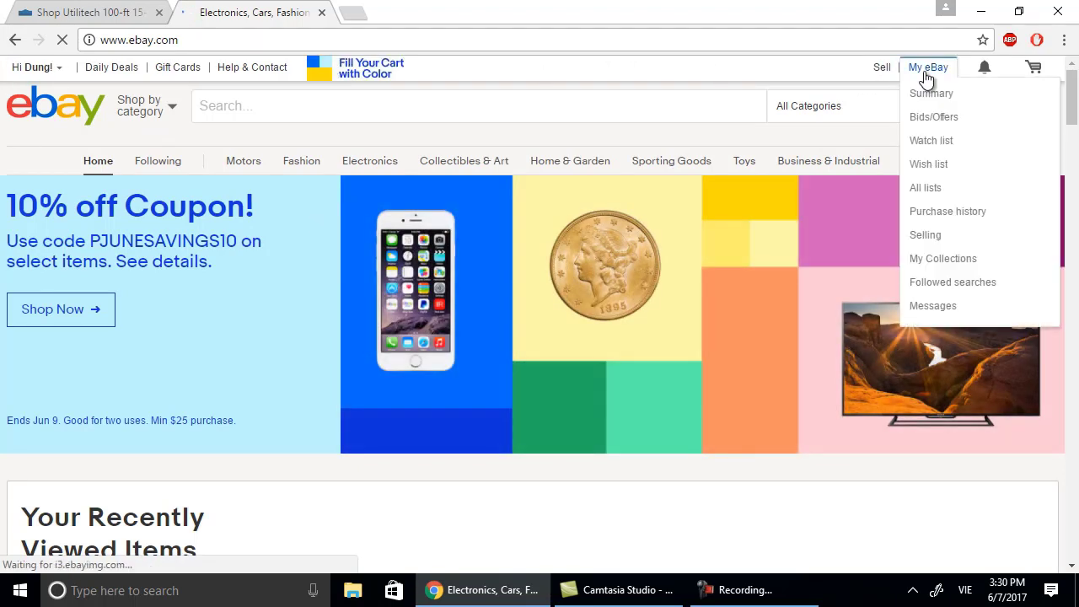
pyautogui.click(926, 236)
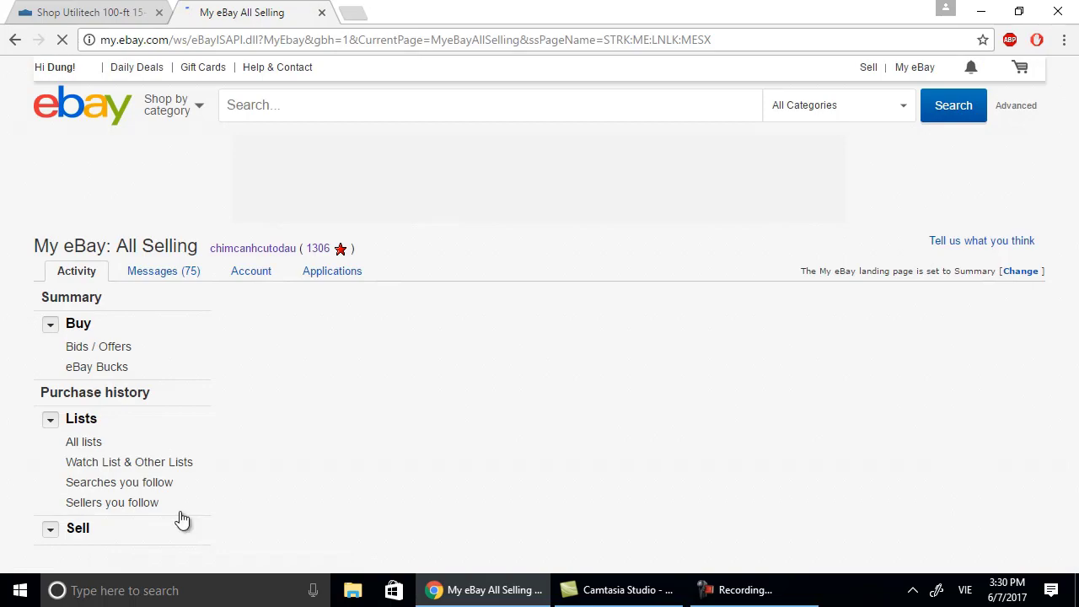
pyautogui.scroll(-3, 135, 470)
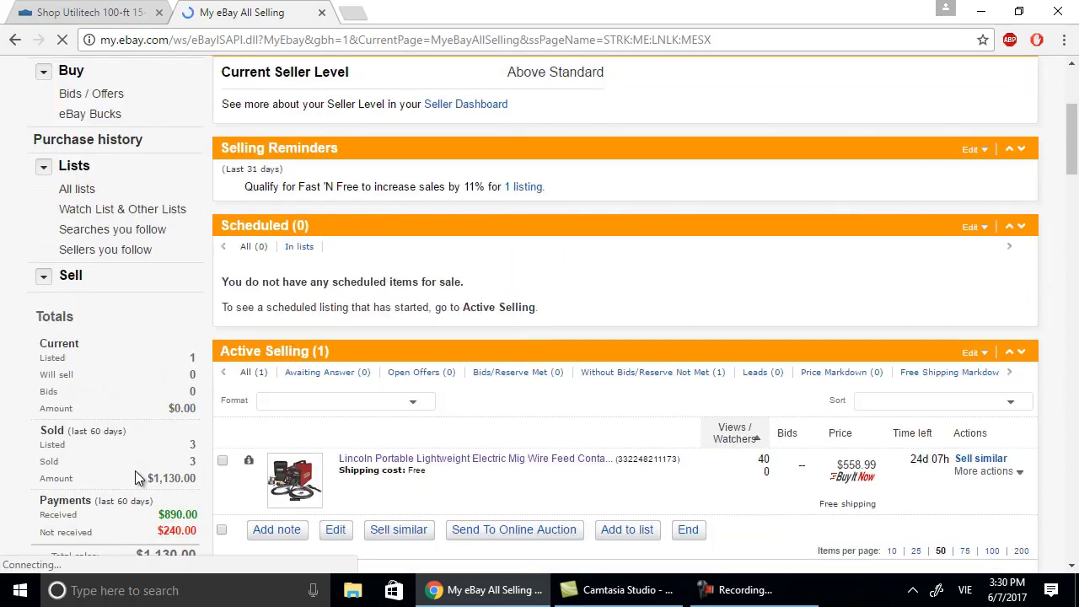
pyautogui.scroll(-5, 135, 470)
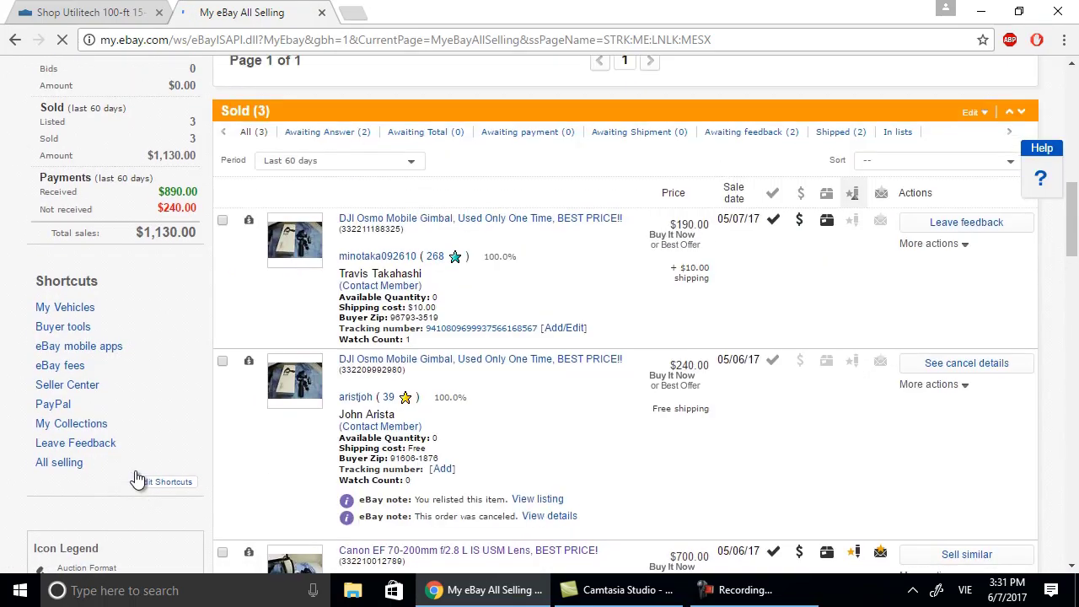
pyautogui.scroll(8, 135, 478)
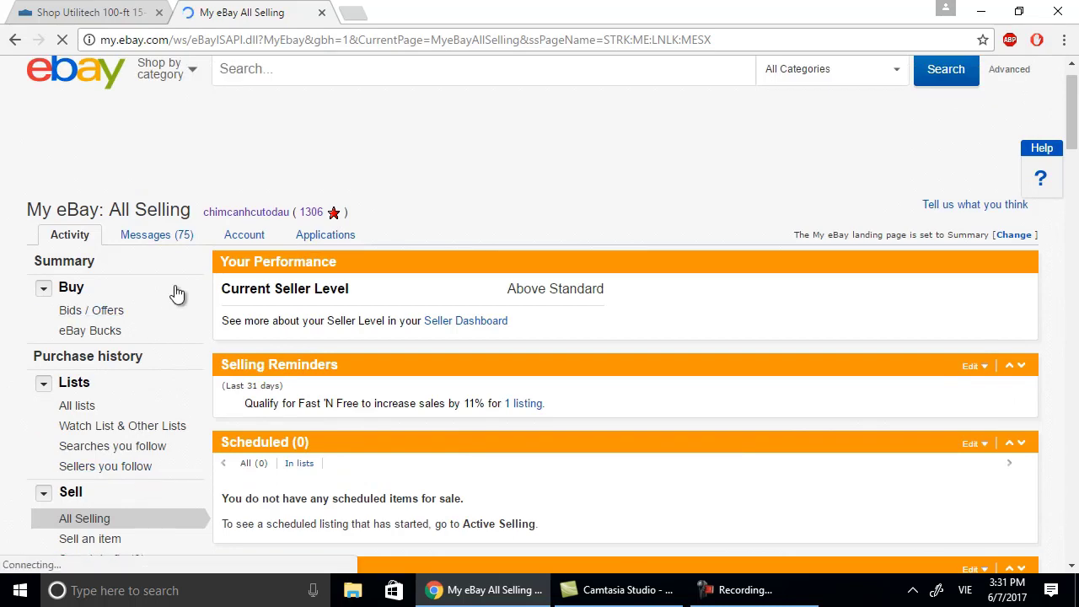
pyautogui.scroll(-4, 641, 202)
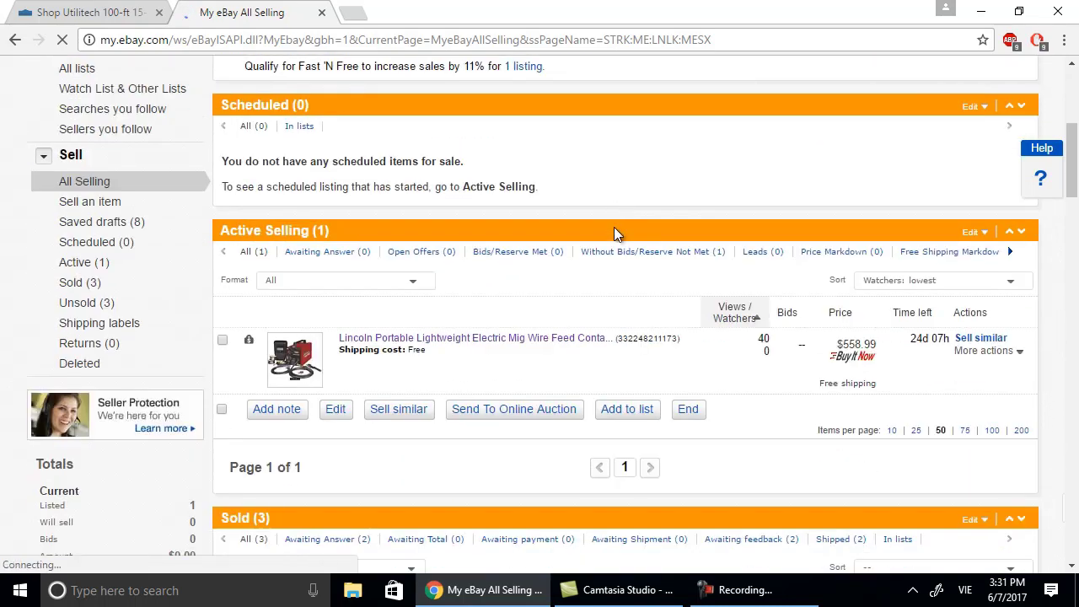
pyautogui.click(106, 202)
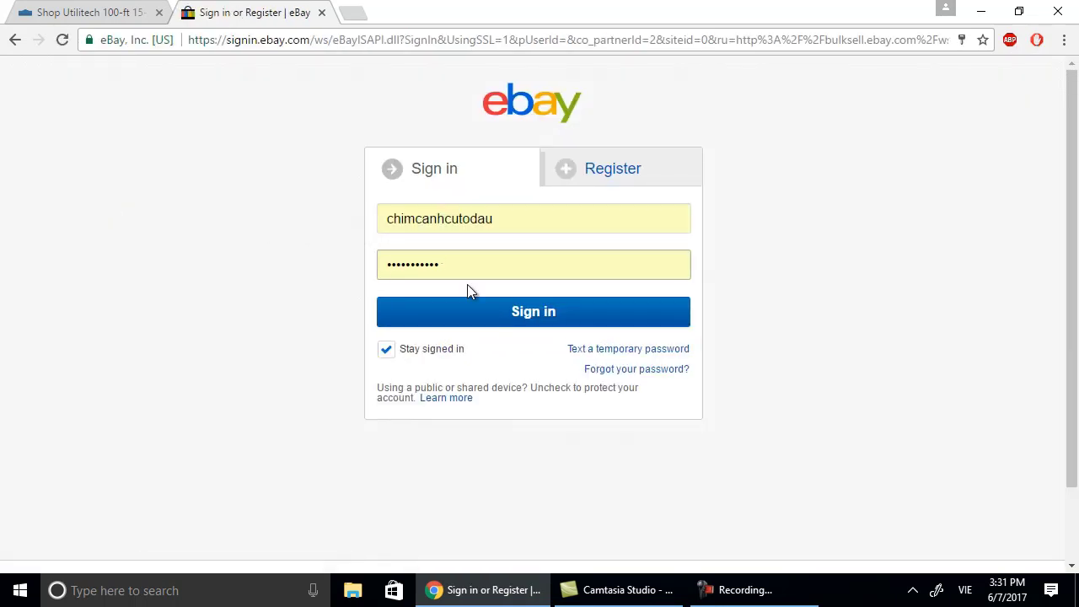
# Sign in to eBay to reach Create your listing, then return to the Lowe's cord tab.
pyautogui.click(482, 323)
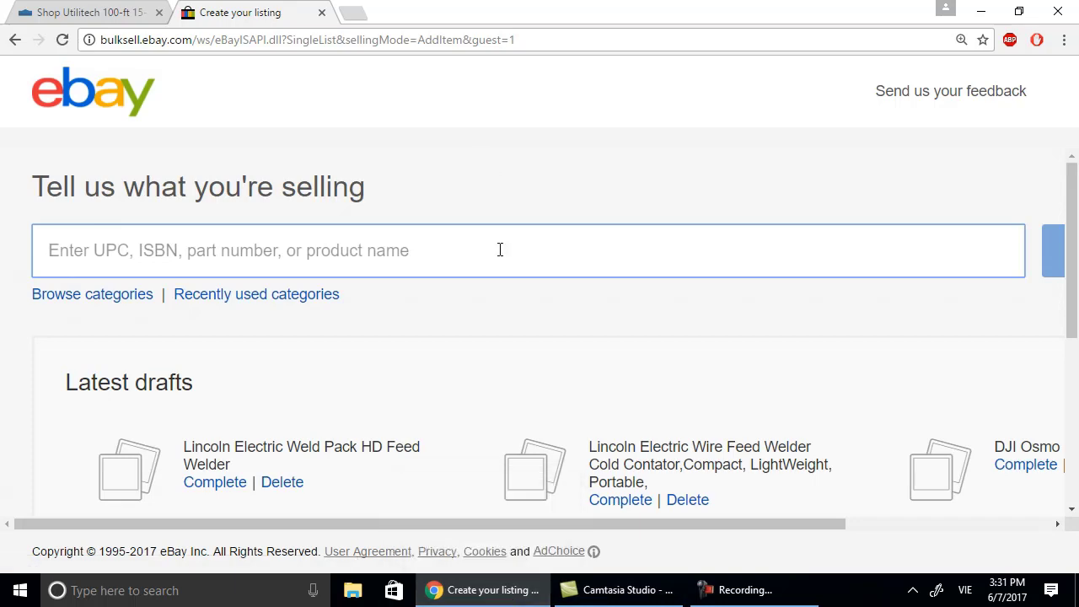
pyautogui.click(91, 14)
pyautogui.scroll(2, 462, 173)
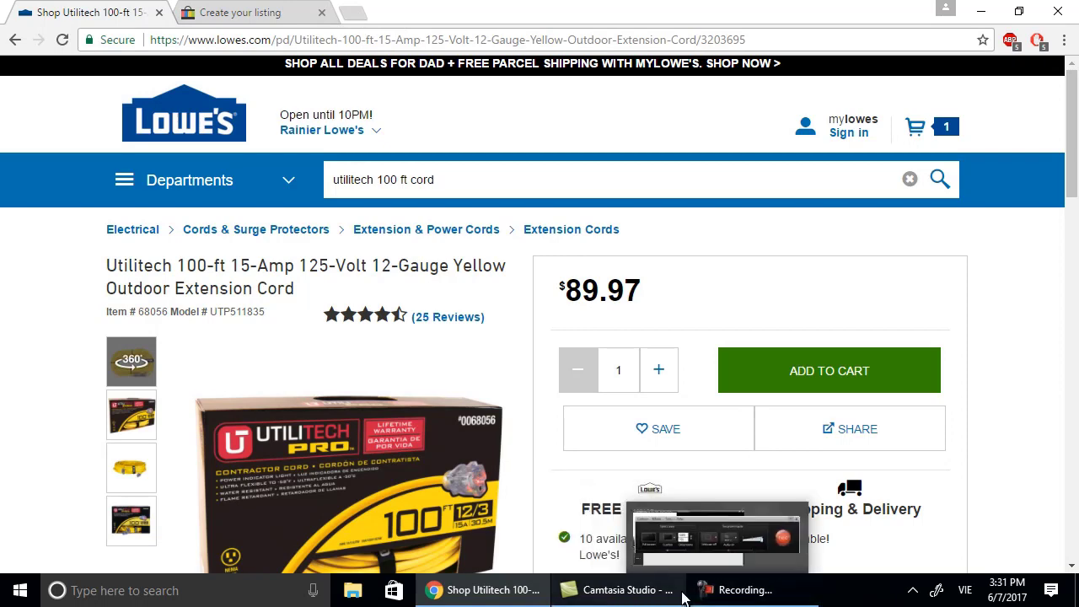
pyautogui.click(353, 14)
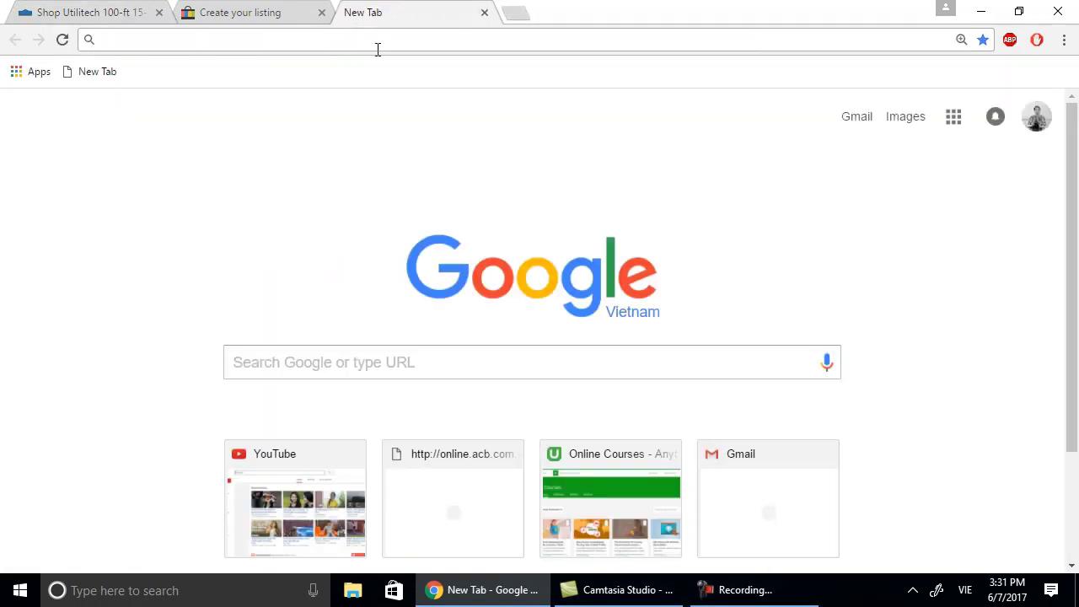
pyautogui.write('www.t')
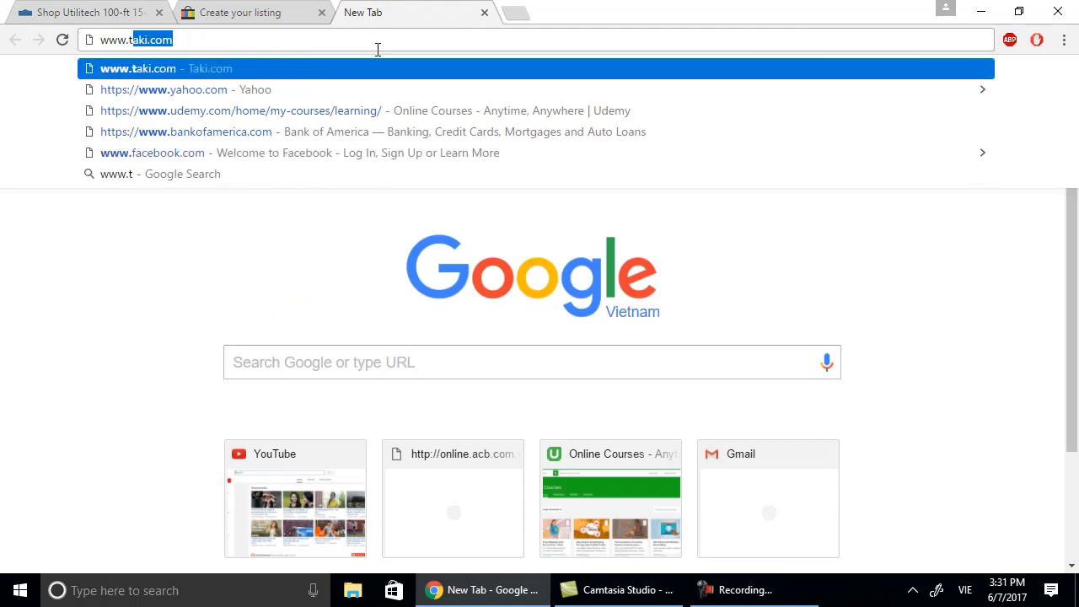
pyautogui.write('itl')
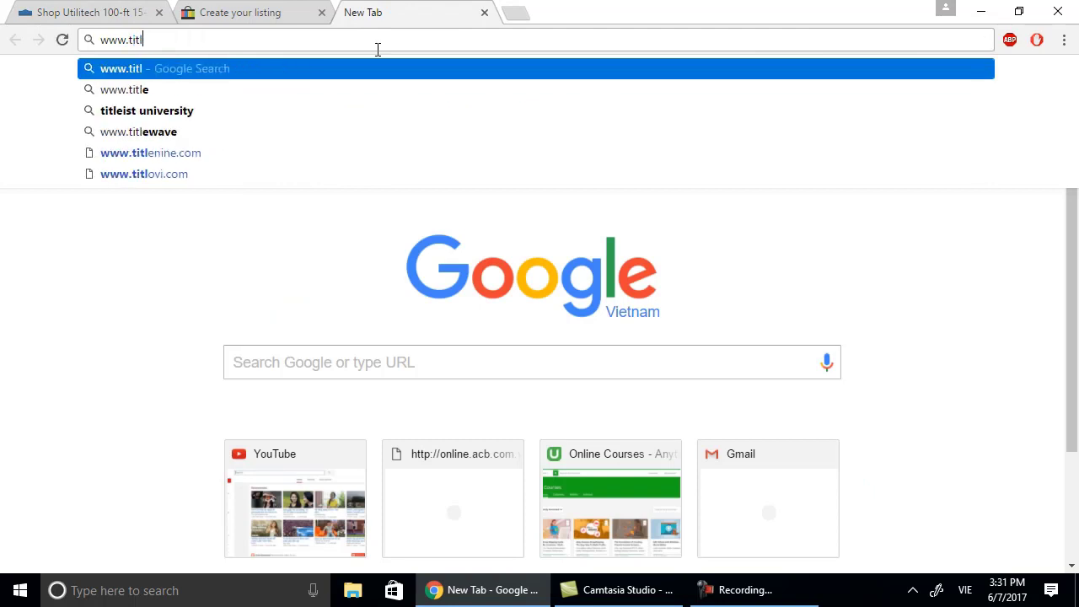
pyautogui.write('e')
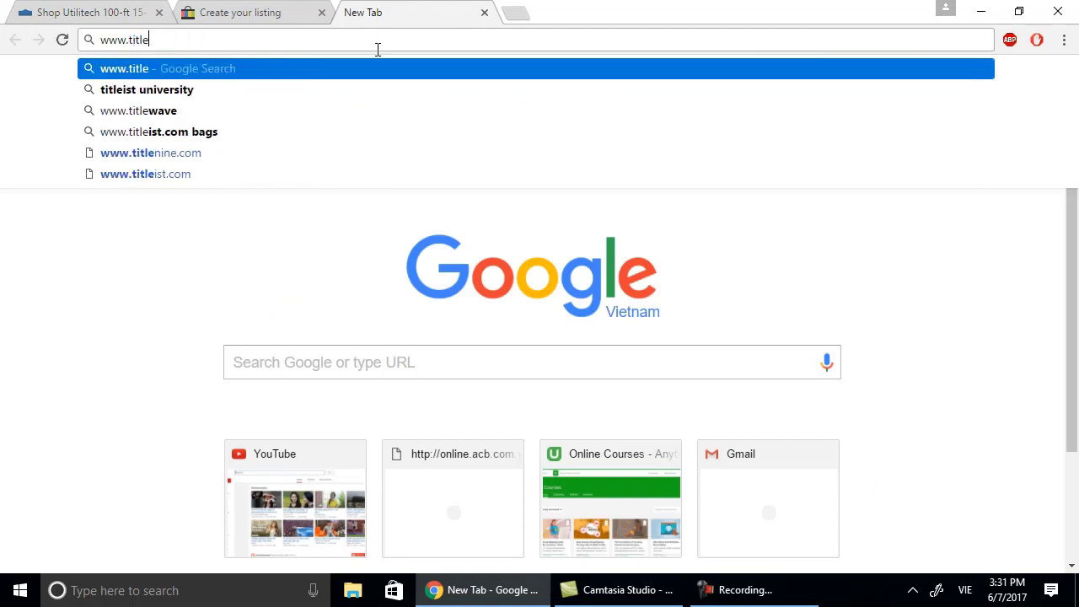
pyautogui.write('-buil')
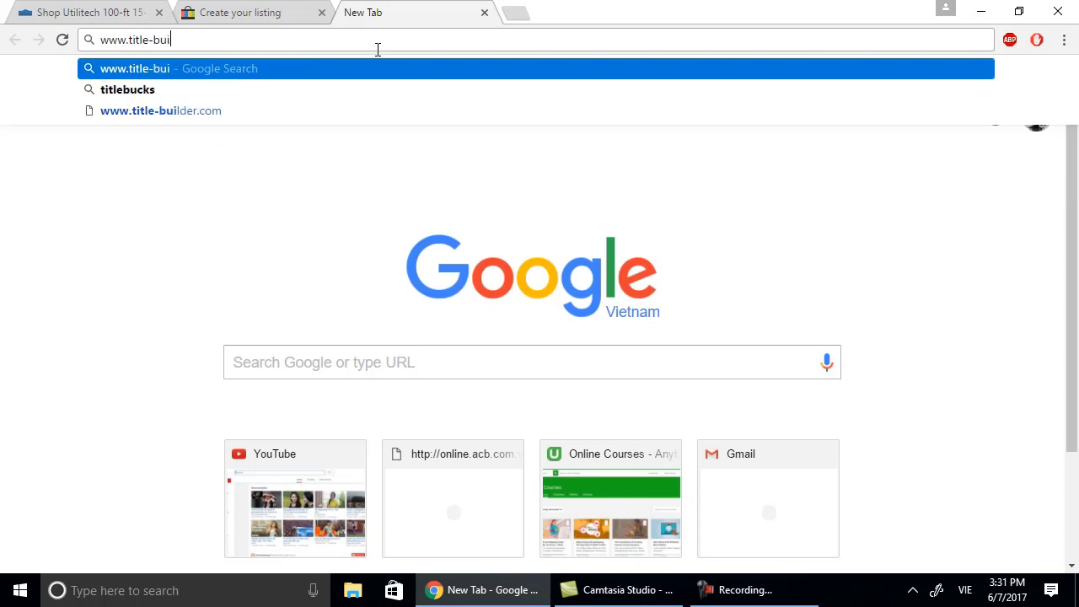
pyautogui.write('der.com')
pyautogui.press('Return')
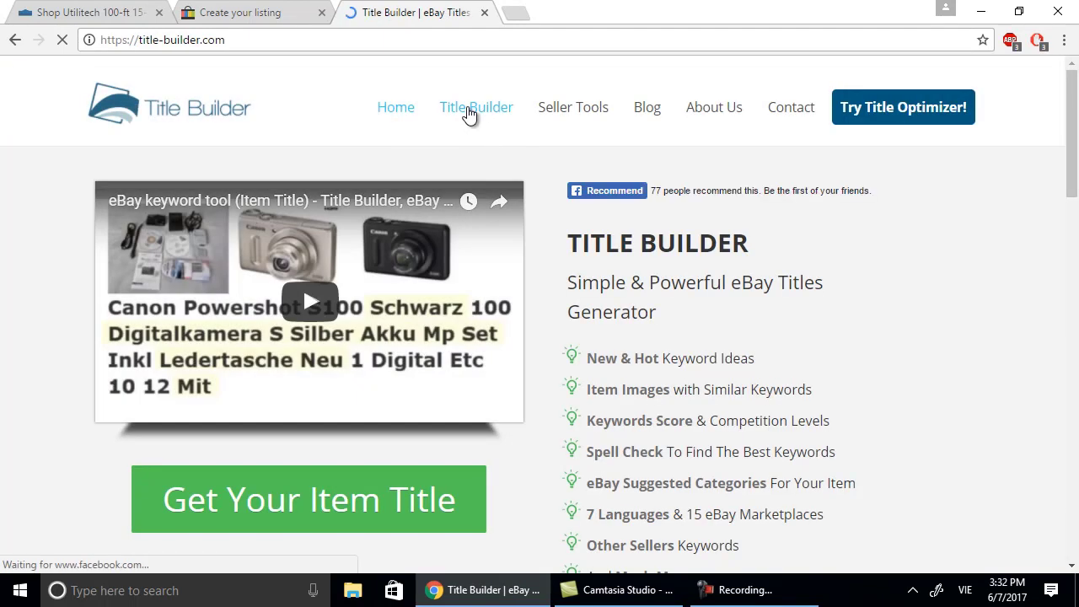
pyautogui.click(468, 118)
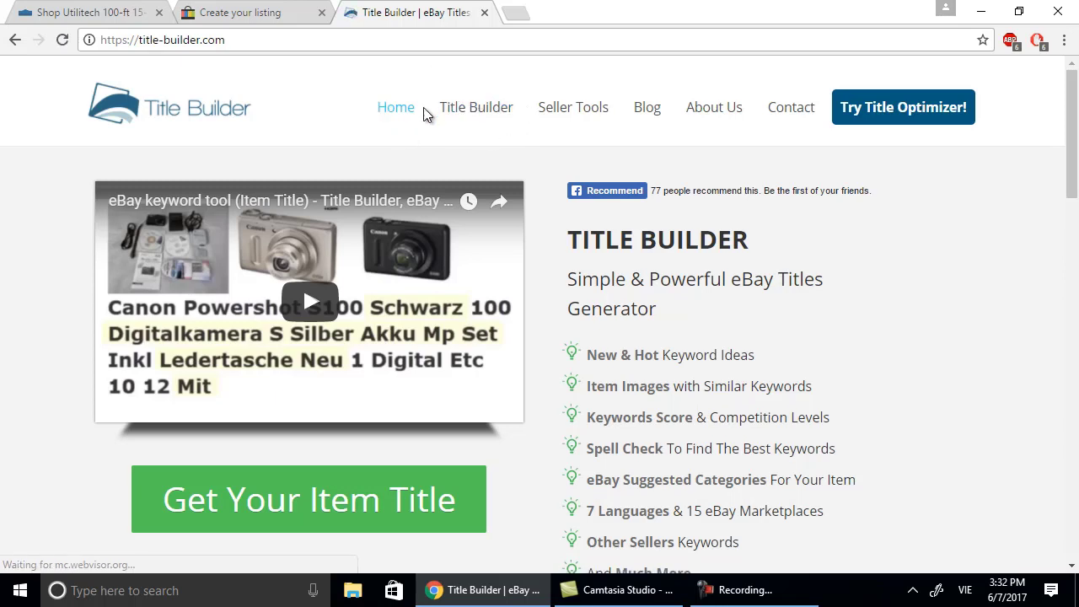
pyautogui.click(477, 113)
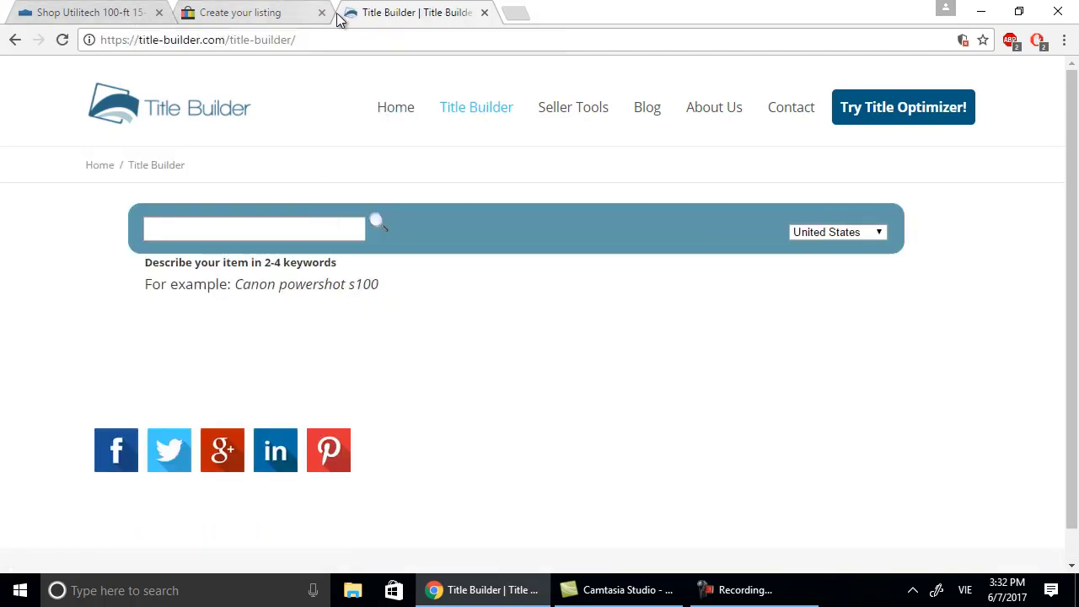
# Glance over the Lowe's cord product page, then come back to Title Builder.
pyautogui.click(91, 13)
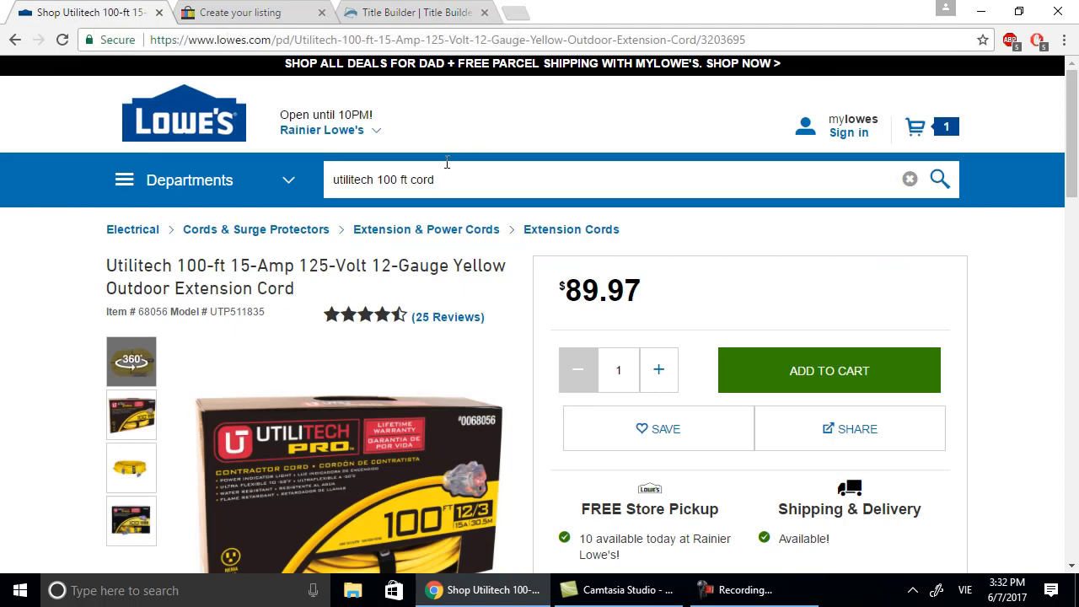
pyautogui.scroll(-3, 477, 310)
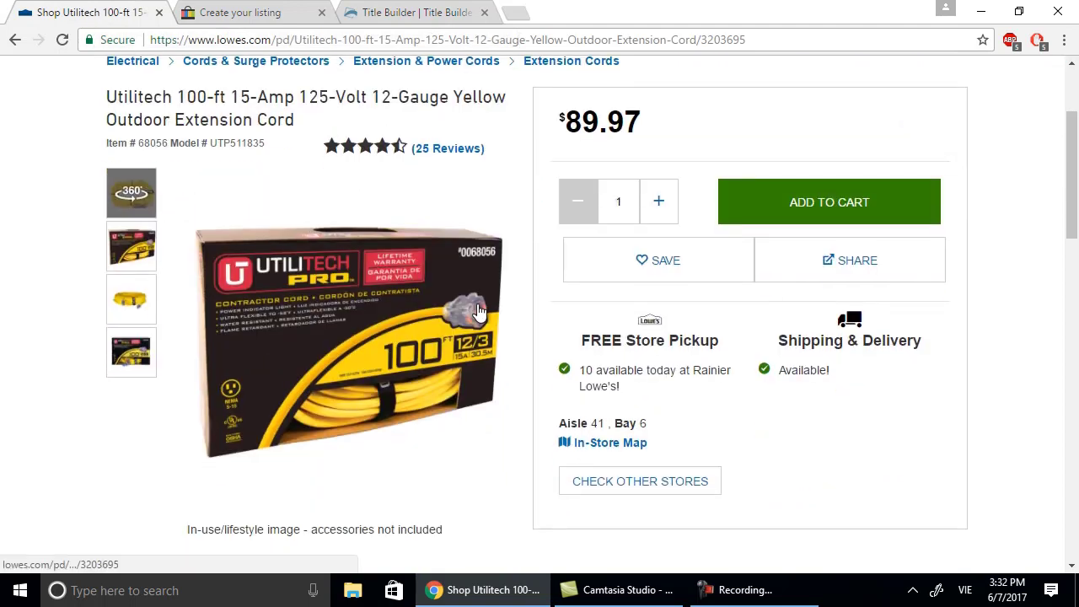
pyautogui.scroll(3, 479, 313)
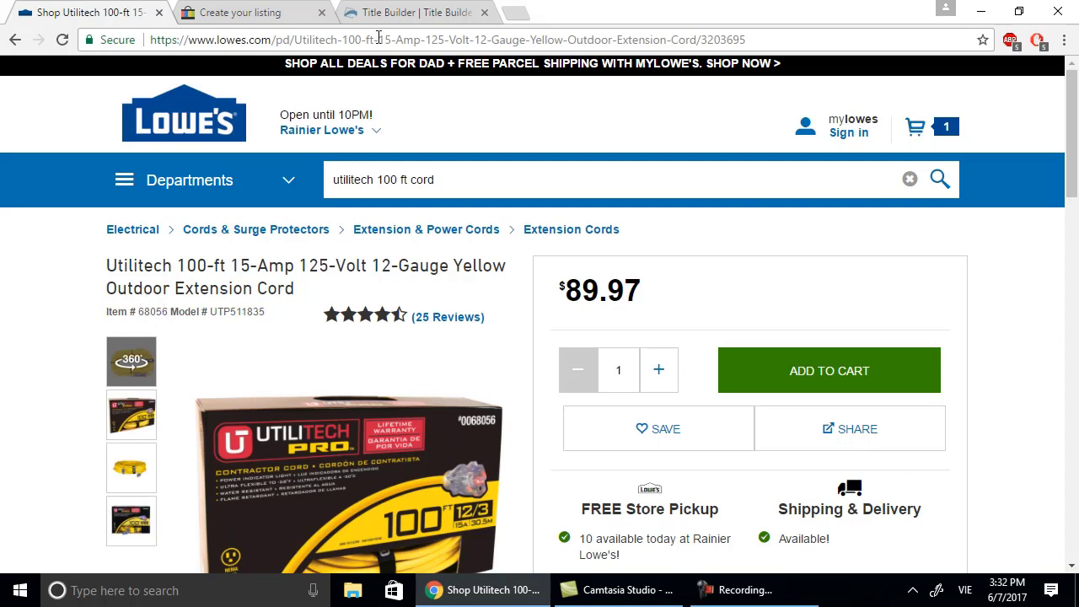
pyautogui.click(354, 17)
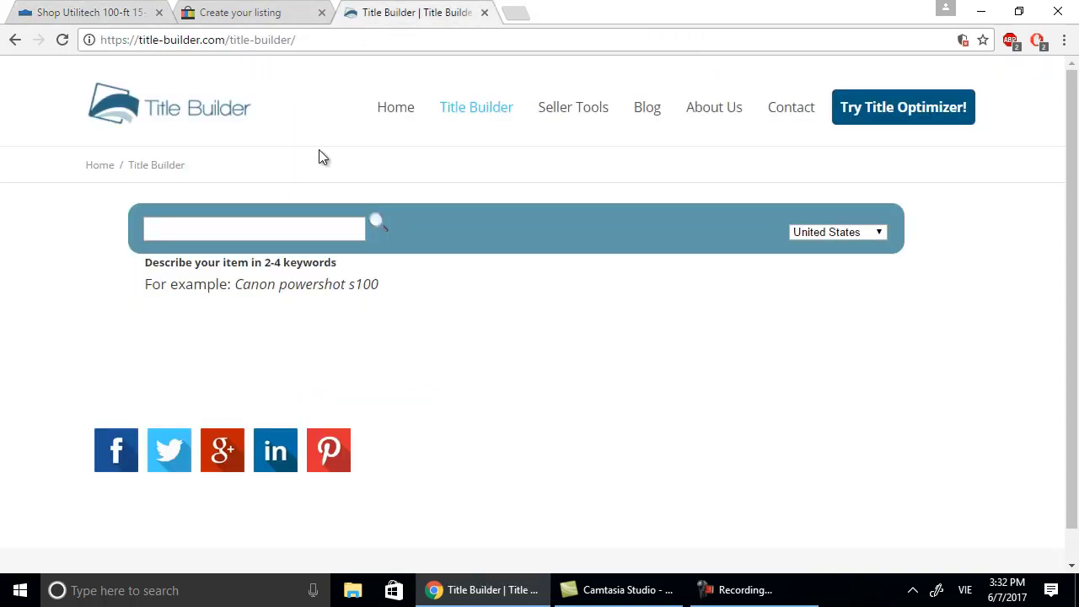
# Run a Title Builder keyword search for 'utilitech extension cord'.
pyautogui.click(288, 229)
pyautogui.write('utilitech exten')
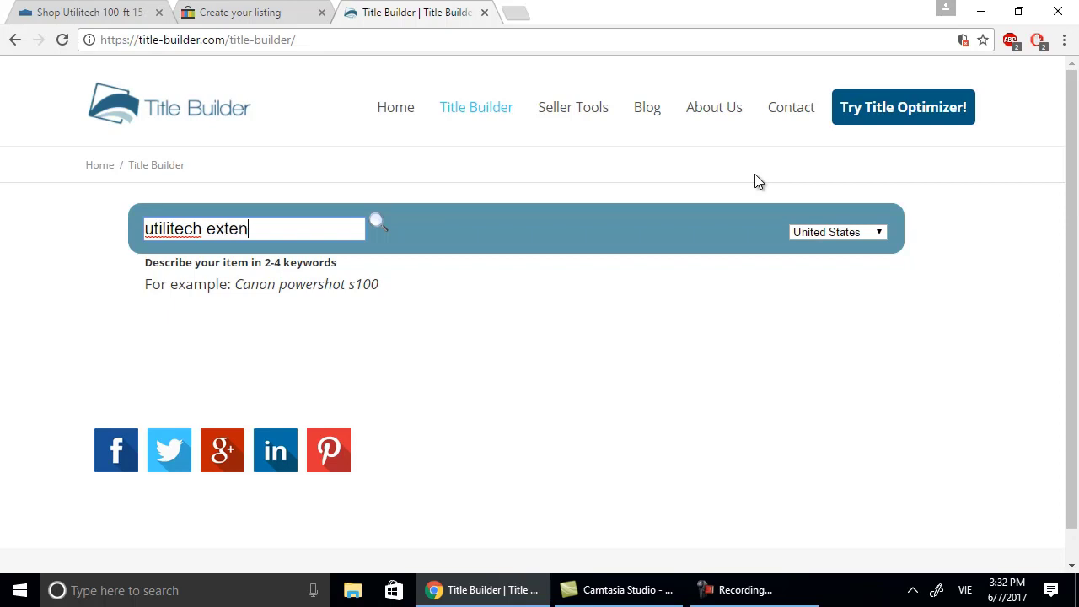
pyautogui.write('sion cord')
pyautogui.press('Return')
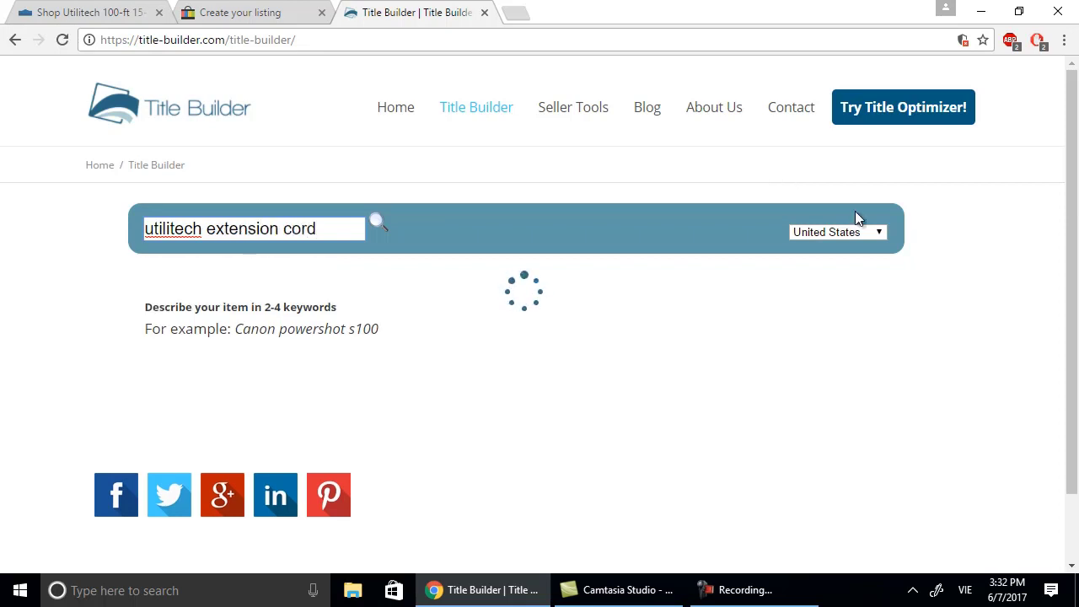
pyautogui.scroll(-2, 895, 226)
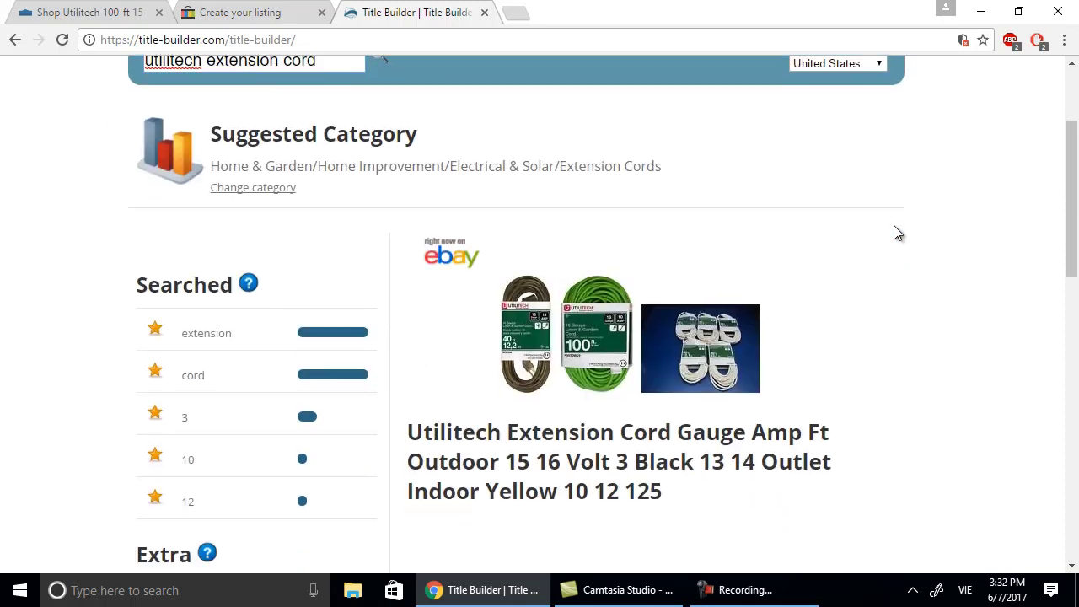
pyautogui.scroll(-3, 895, 227)
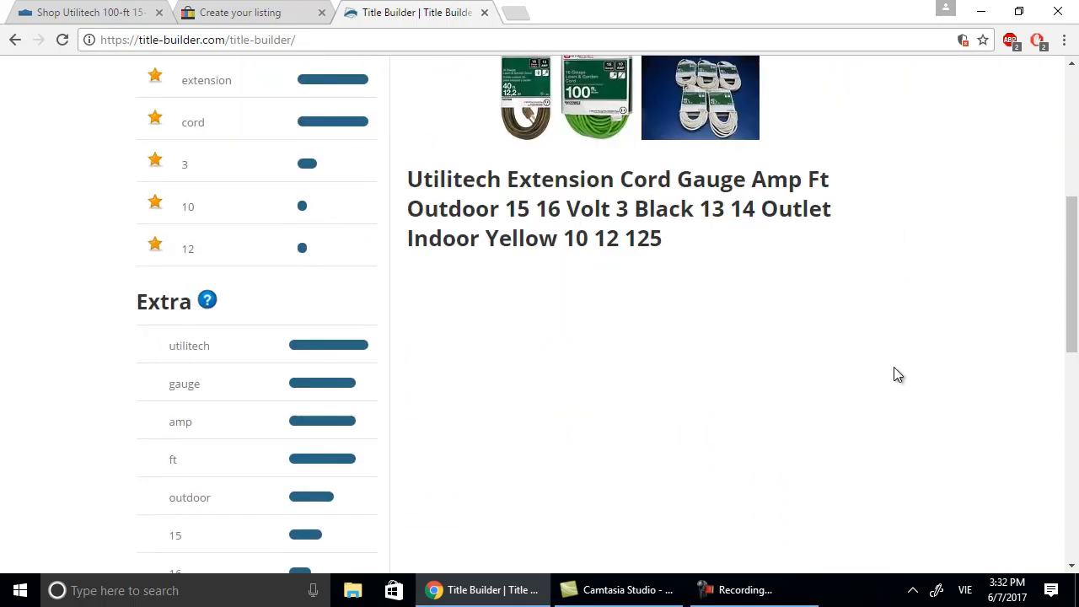
pyautogui.scroll(2, 898, 375)
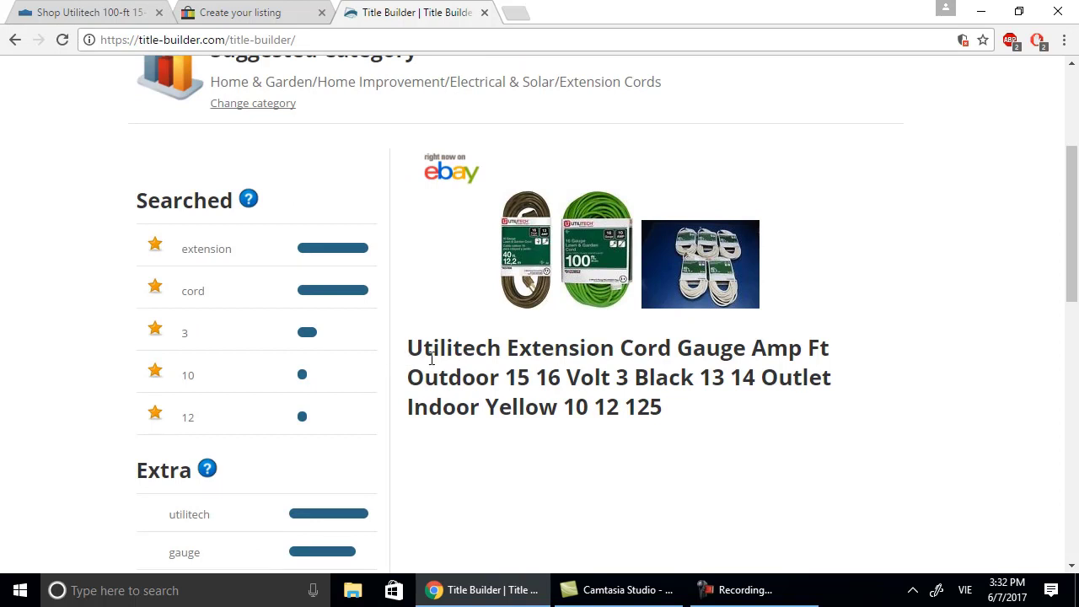
pyautogui.scroll(3, 376, 252)
pyautogui.scroll(-6, 376, 249)
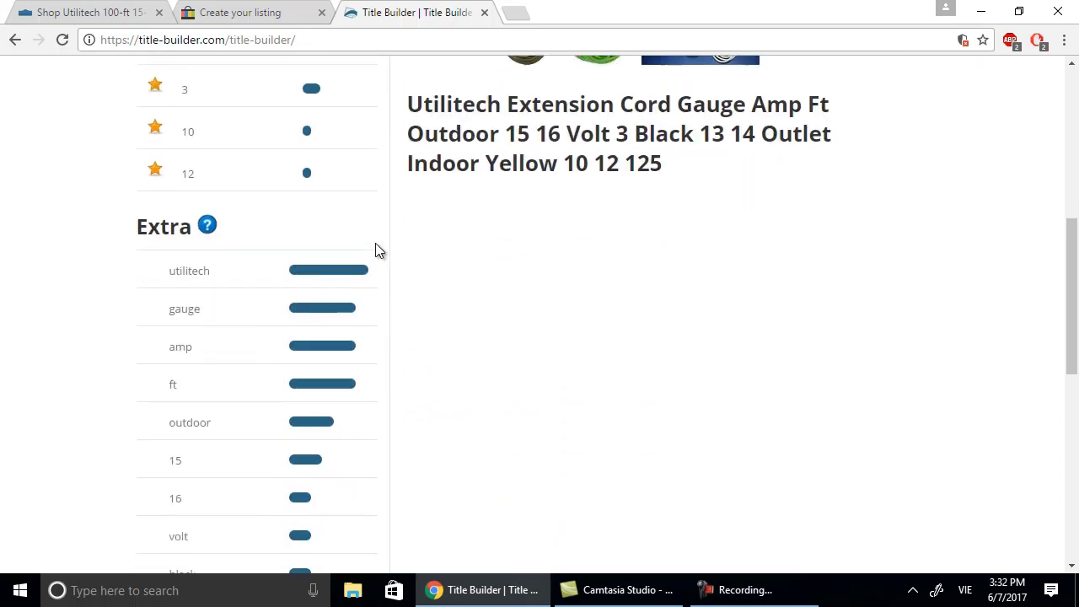
pyautogui.scroll(-7, 377, 259)
pyautogui.scroll(9, 376, 261)
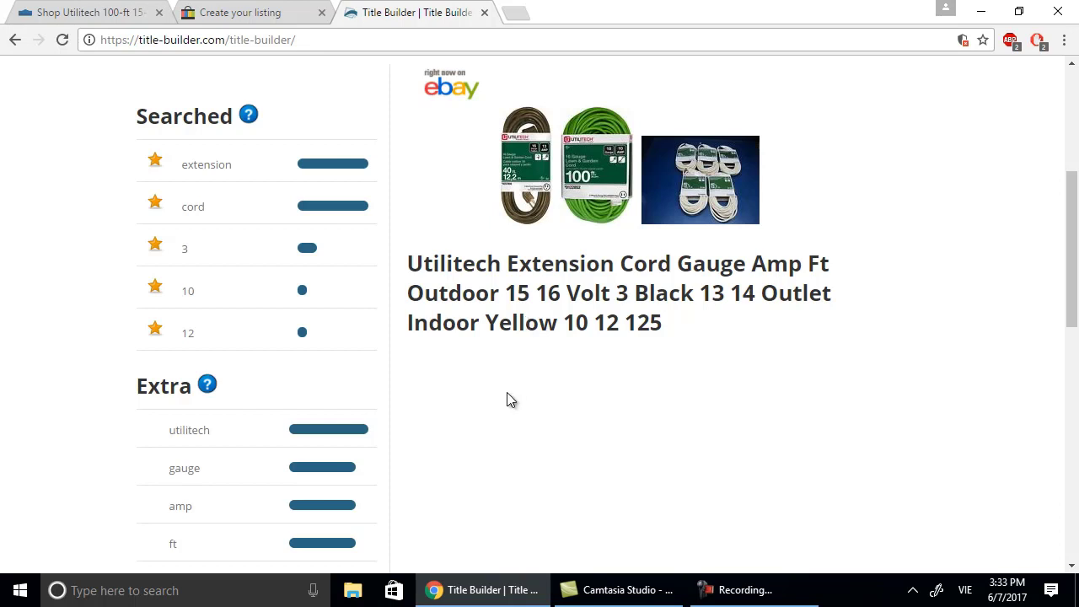
# Review the suggested category, title and keyword list, then return to the eBay listing tab.
pyautogui.scroll(1, 507, 400)
pyautogui.scroll(-4, 506, 400)
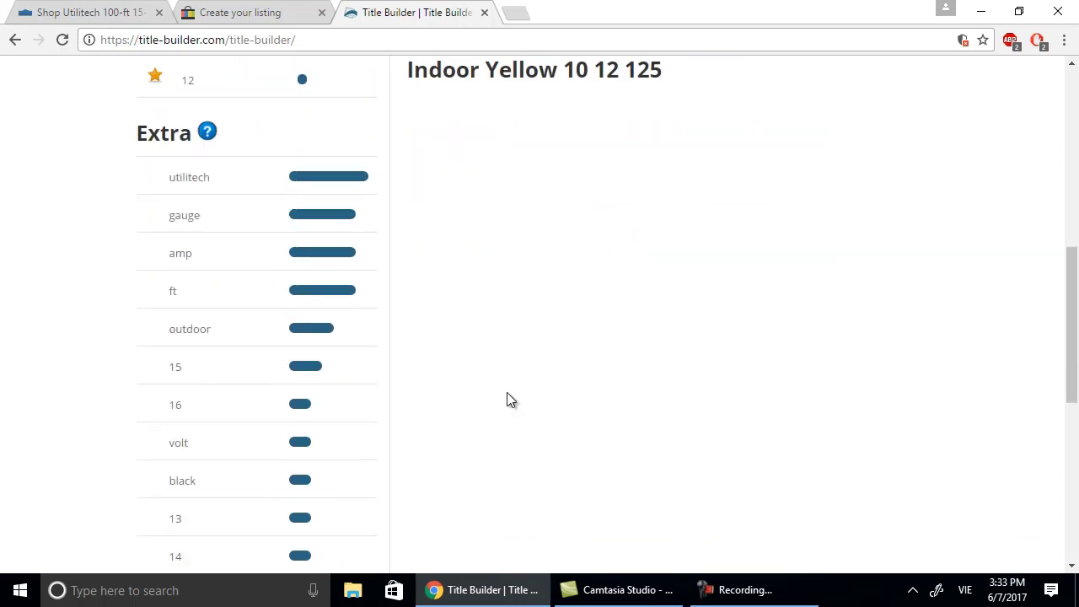
pyautogui.scroll(1, 509, 402)
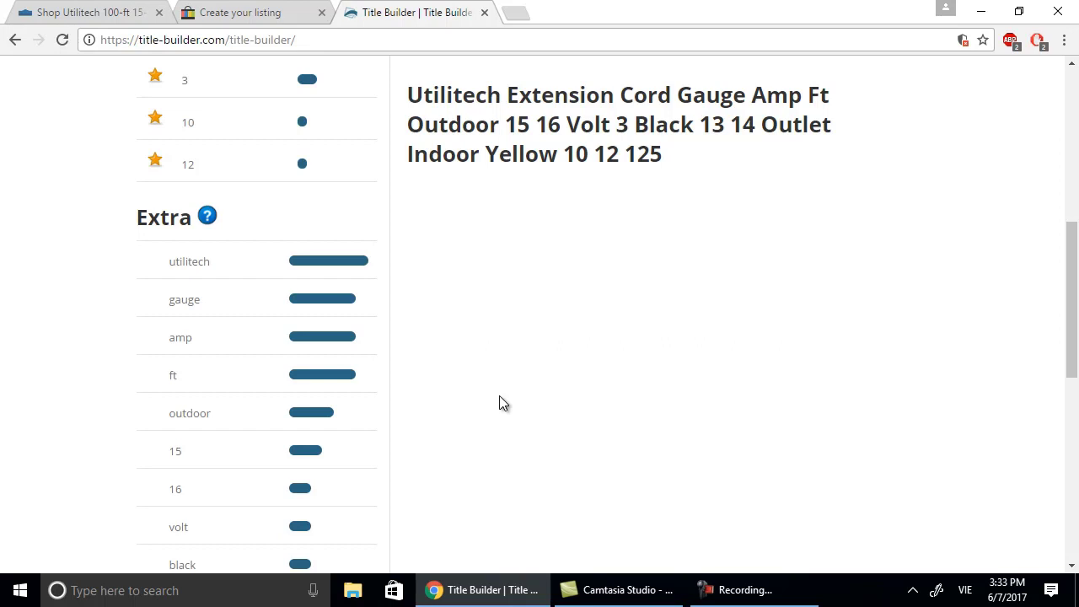
pyautogui.scroll(-1, 499, 396)
pyautogui.scroll(-1, 499, 404)
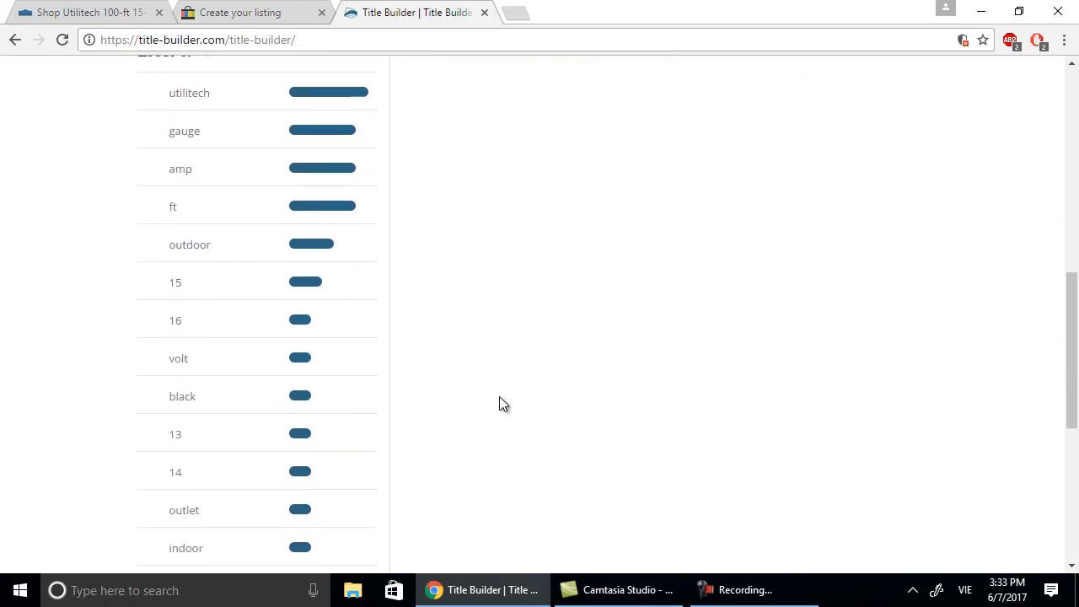
pyautogui.scroll(-2, 499, 398)
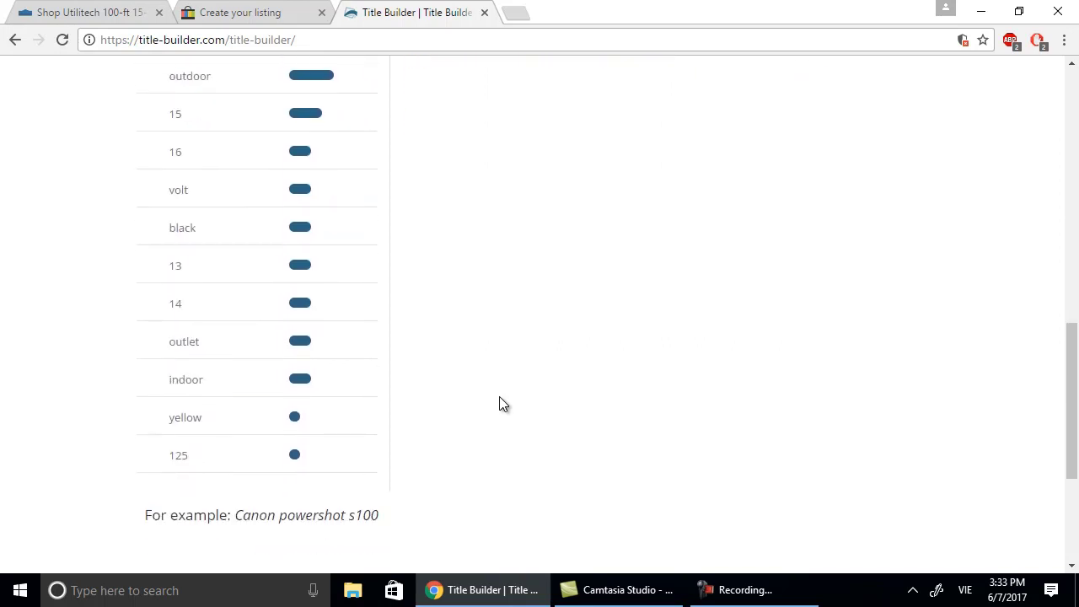
pyautogui.scroll(10, 499, 404)
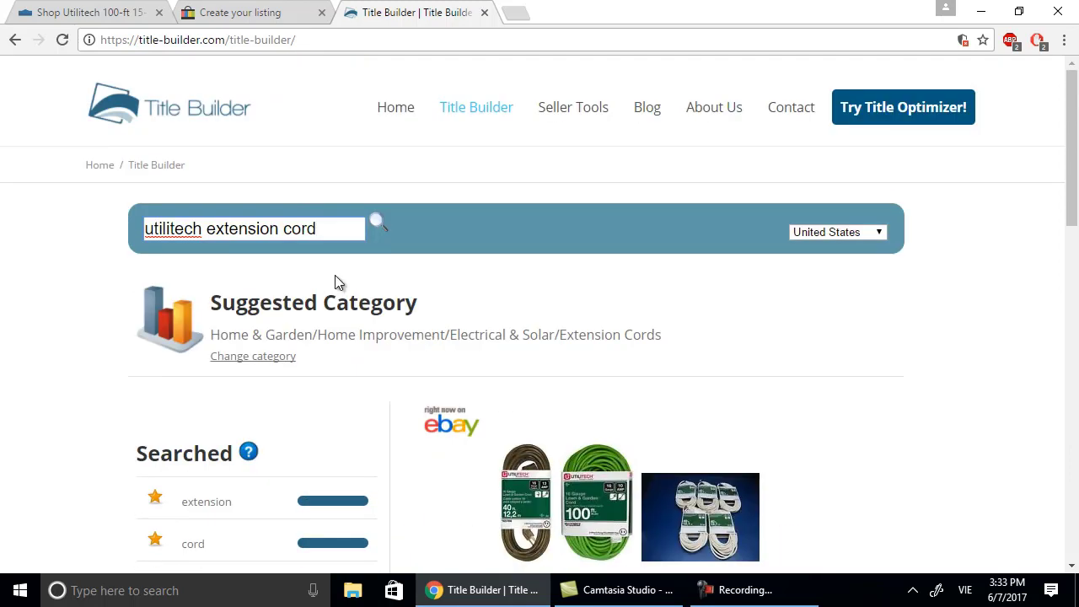
pyautogui.scroll(-1, 335, 275)
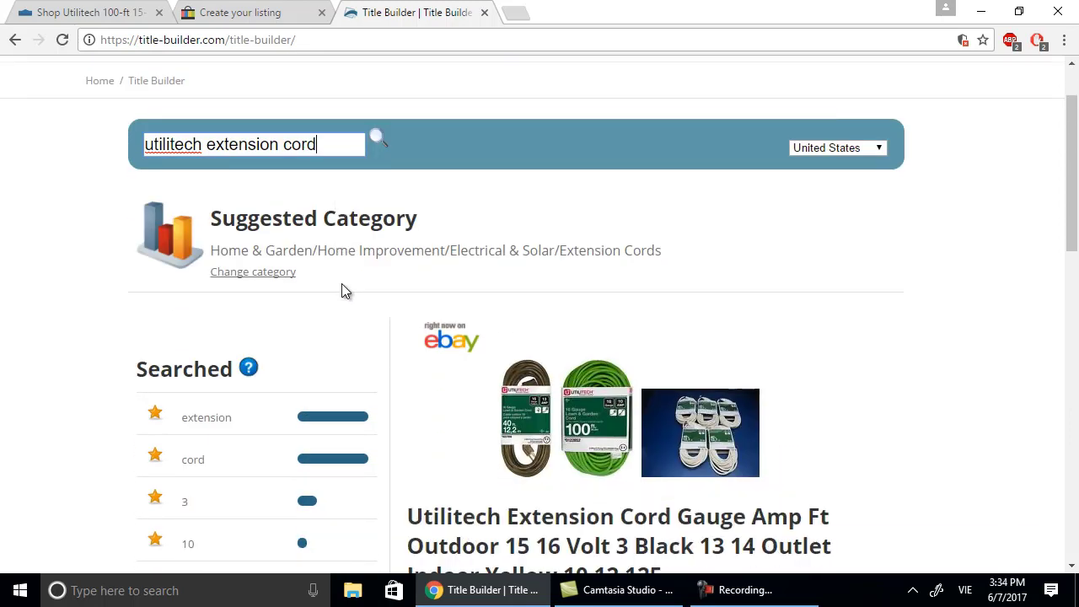
pyautogui.scroll(-1, 343, 285)
pyautogui.moveTo(298, 329)
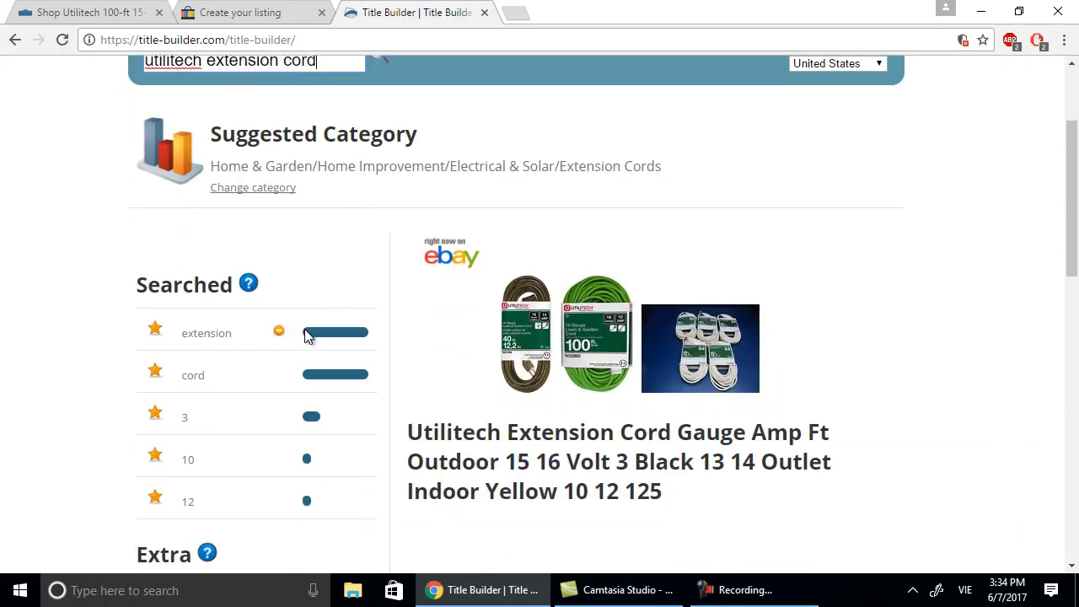
pyautogui.scroll(-2, 277, 354)
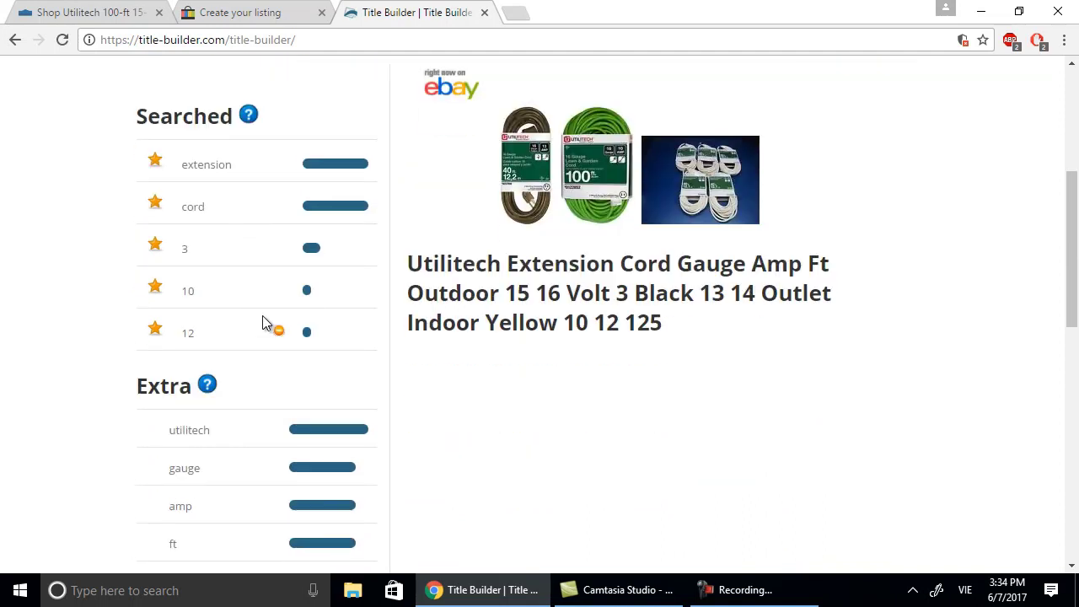
pyautogui.moveTo(275, 439)
pyautogui.scroll(-1, 316, 474)
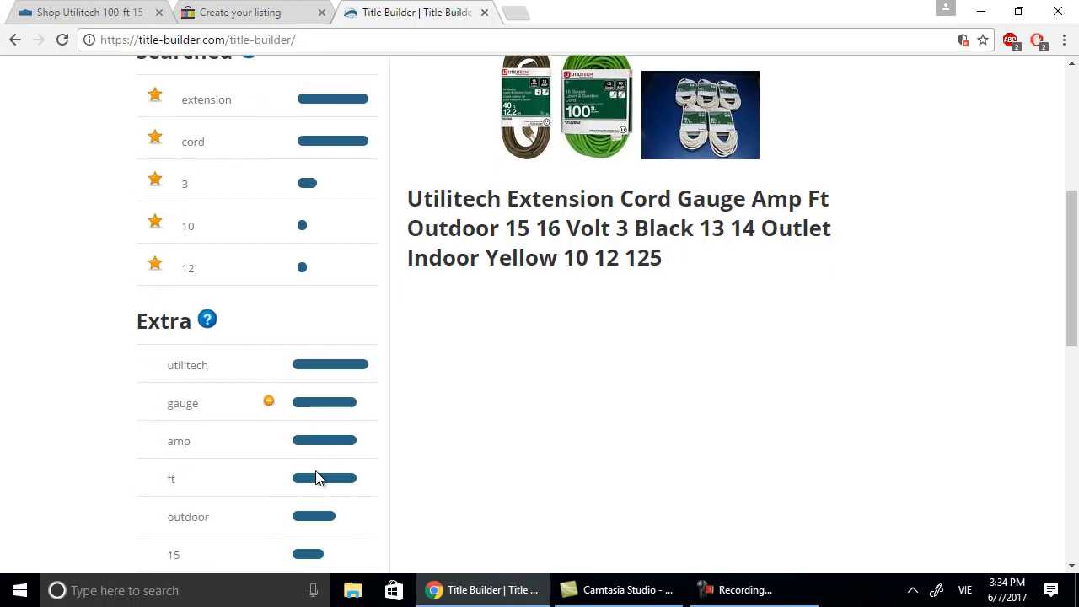
pyautogui.scroll(-1, 399, 486)
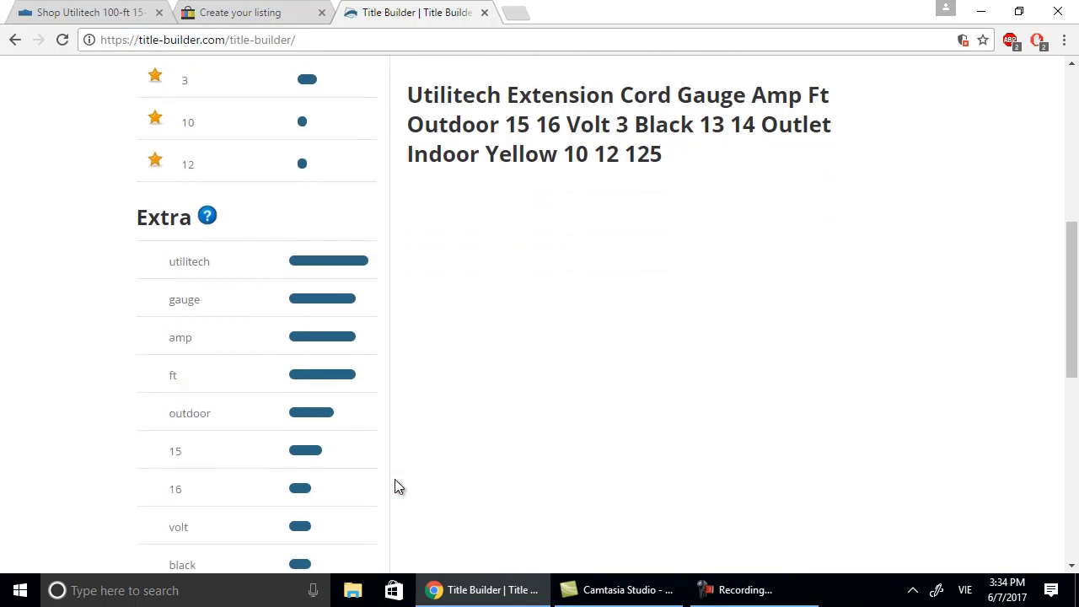
pyautogui.click(278, 19)
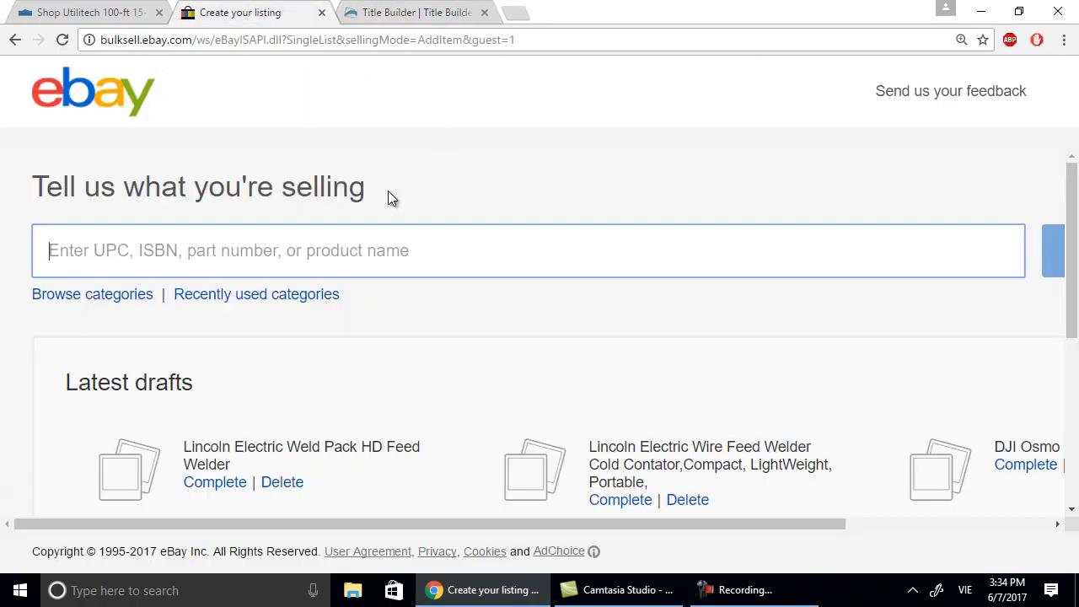
# Enter 'Utilitech Extension Cord' in the 'Tell us what you're selling' box.
pyautogui.click(366, 251)
pyautogui.write('u')
pyautogui.press('BackSpace')
pyautogui.write('U')
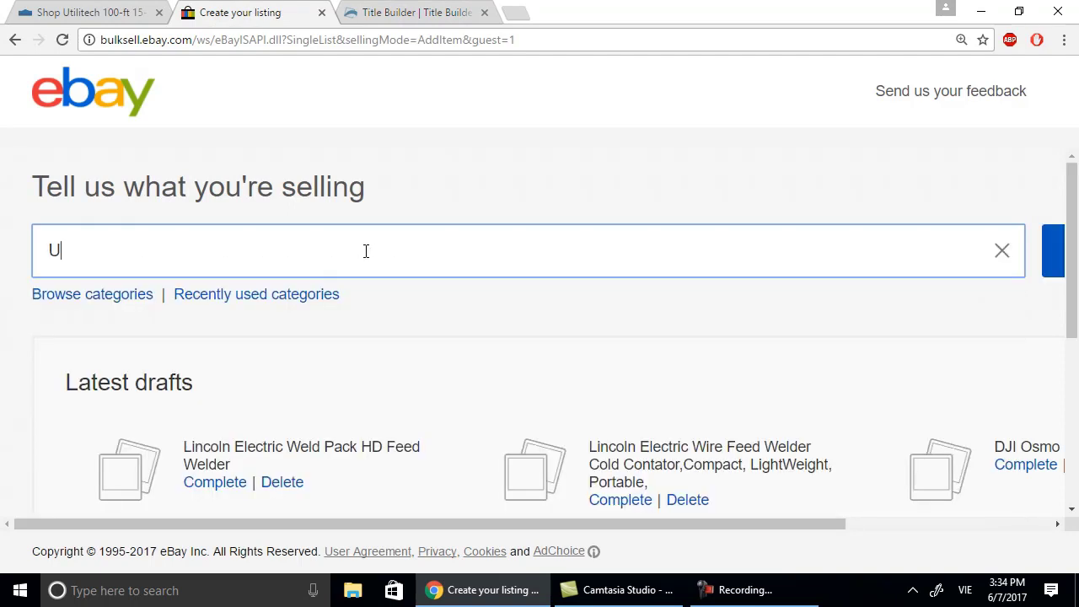
pyautogui.write('ti')
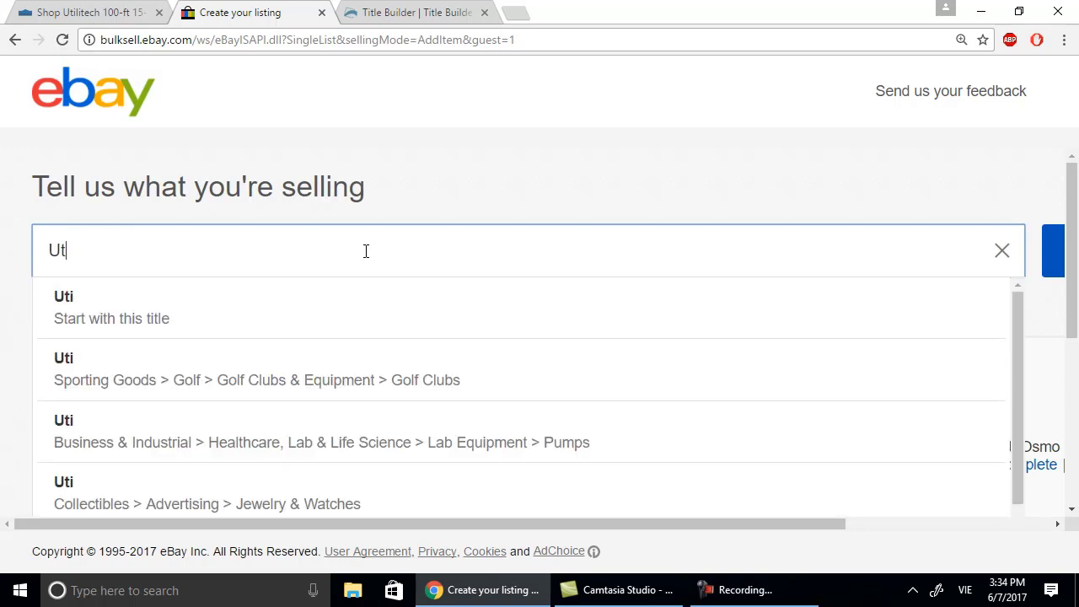
pyautogui.press('BackSpace')
pyautogui.write('tili')
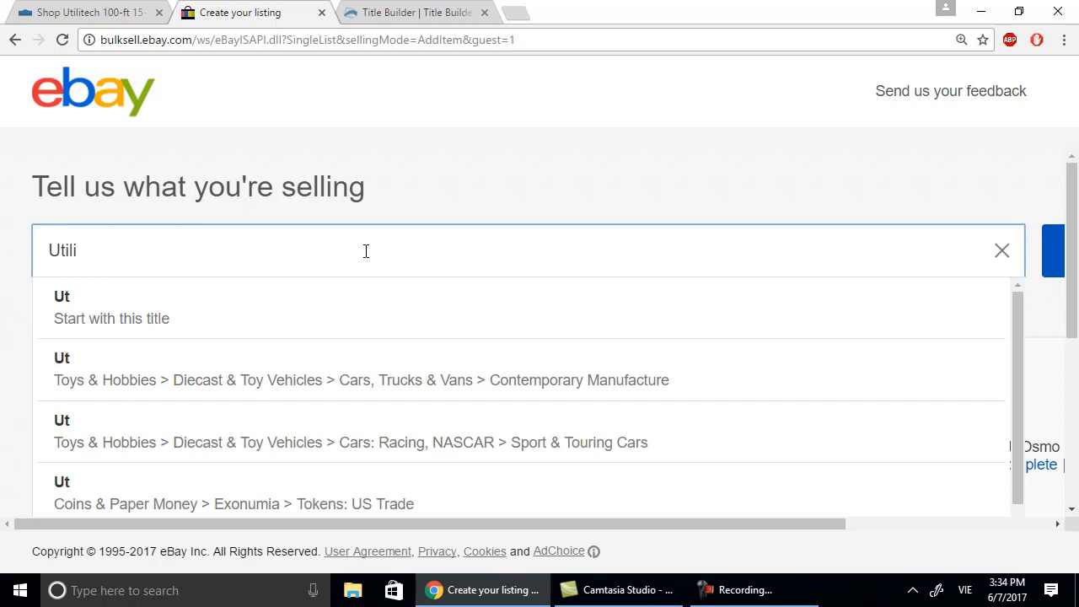
pyautogui.write('tech')
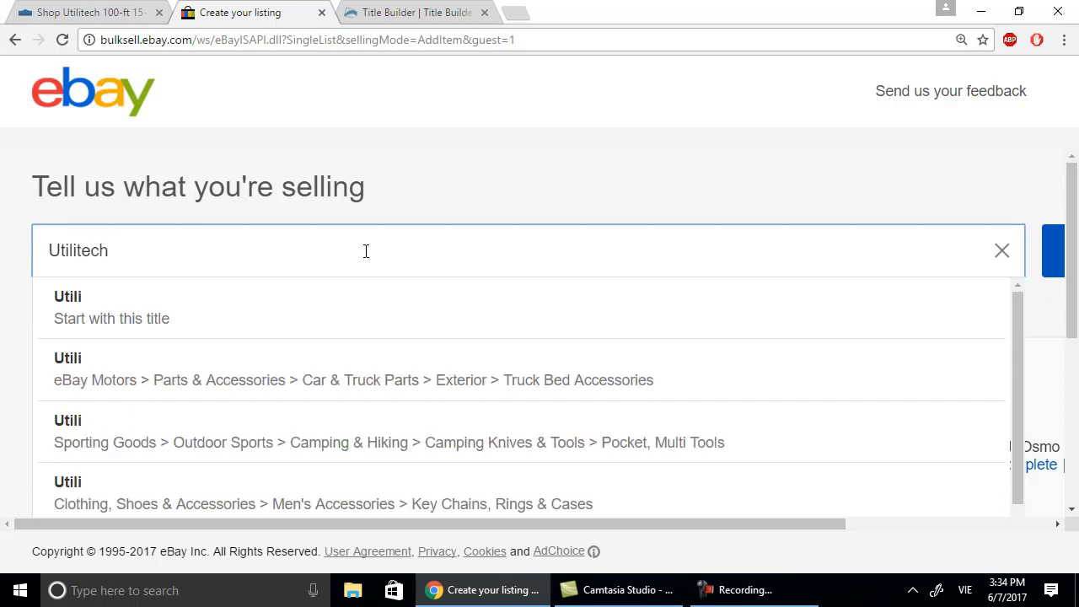
pyautogui.write(' E')
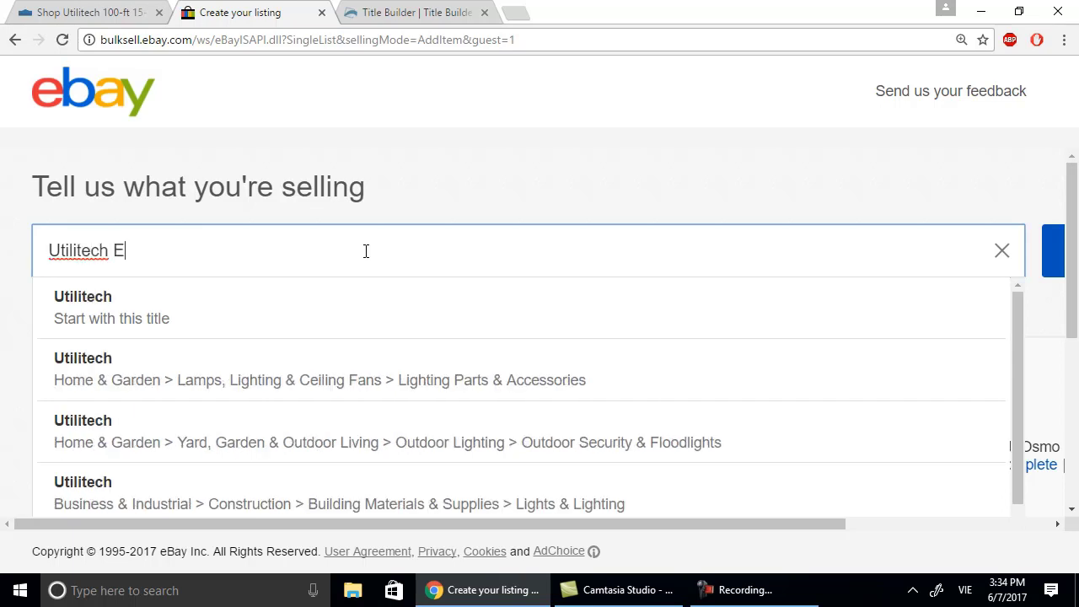
pyautogui.write('xte')
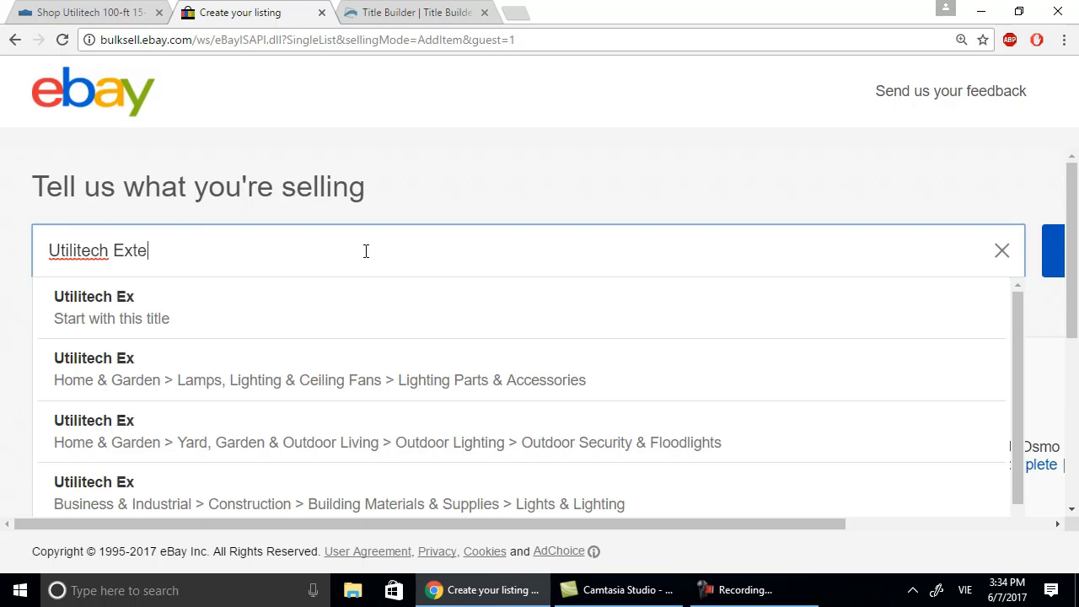
pyautogui.write('nsion Cord')
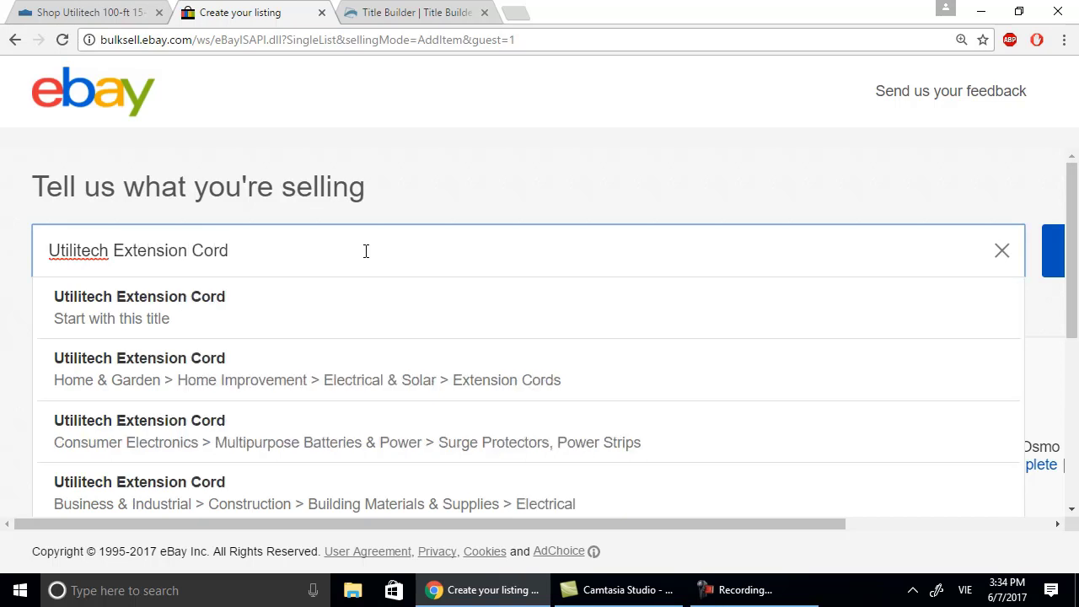
# Compare Lowe's and Title Builder keywords, then add 'Outdoor' and 'Amp' to the title.
pyautogui.click(133, 12)
pyautogui.click(370, 12)
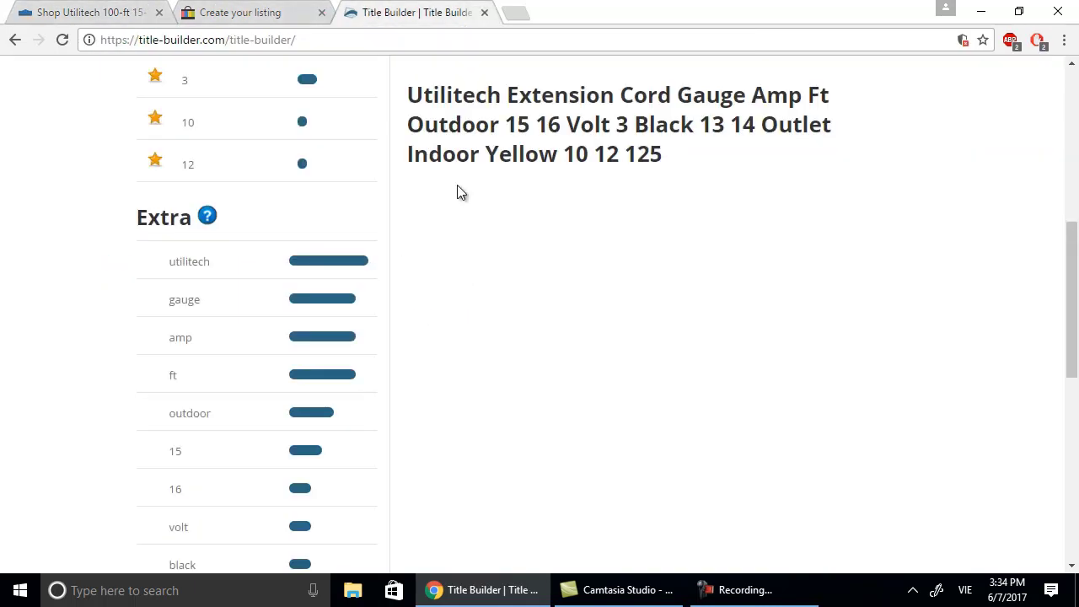
pyautogui.scroll(-2, 457, 193)
pyautogui.scroll(-2, 458, 187)
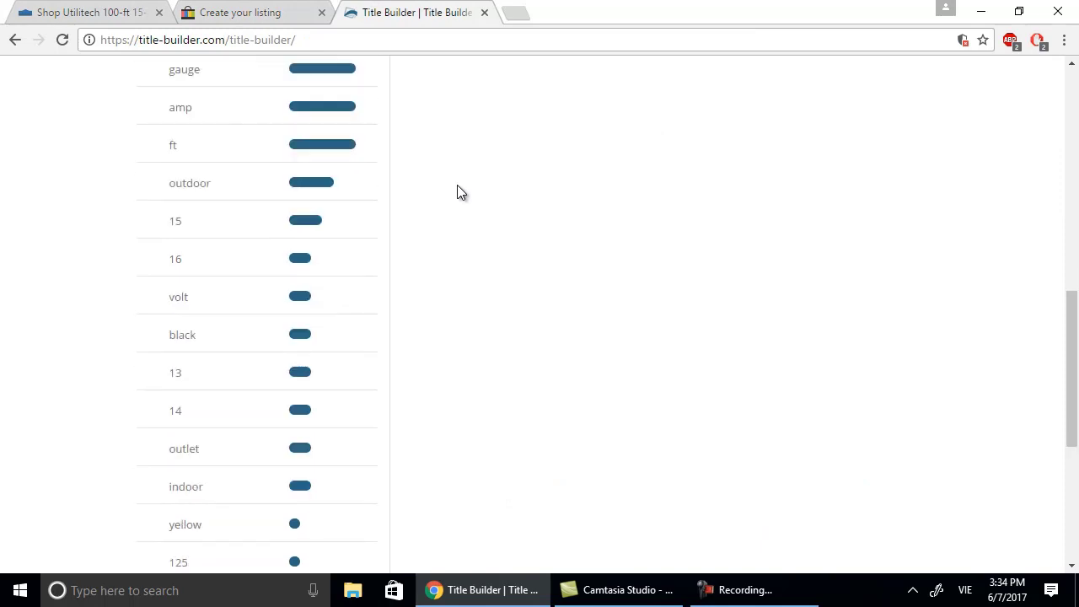
pyautogui.scroll(1, 457, 187)
pyautogui.scroll(5, 457, 188)
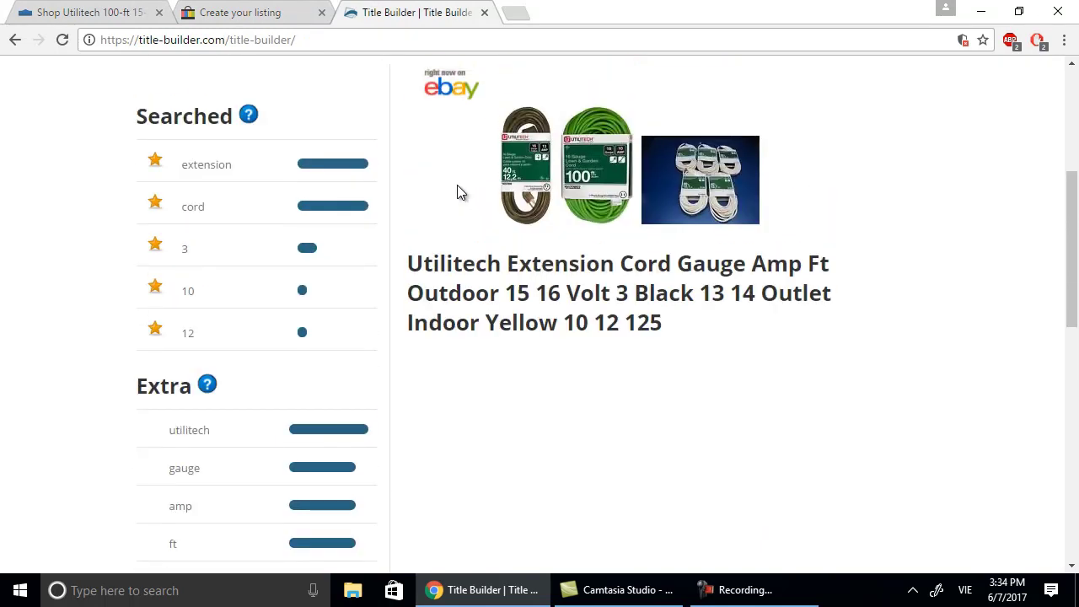
pyautogui.click(232, 13)
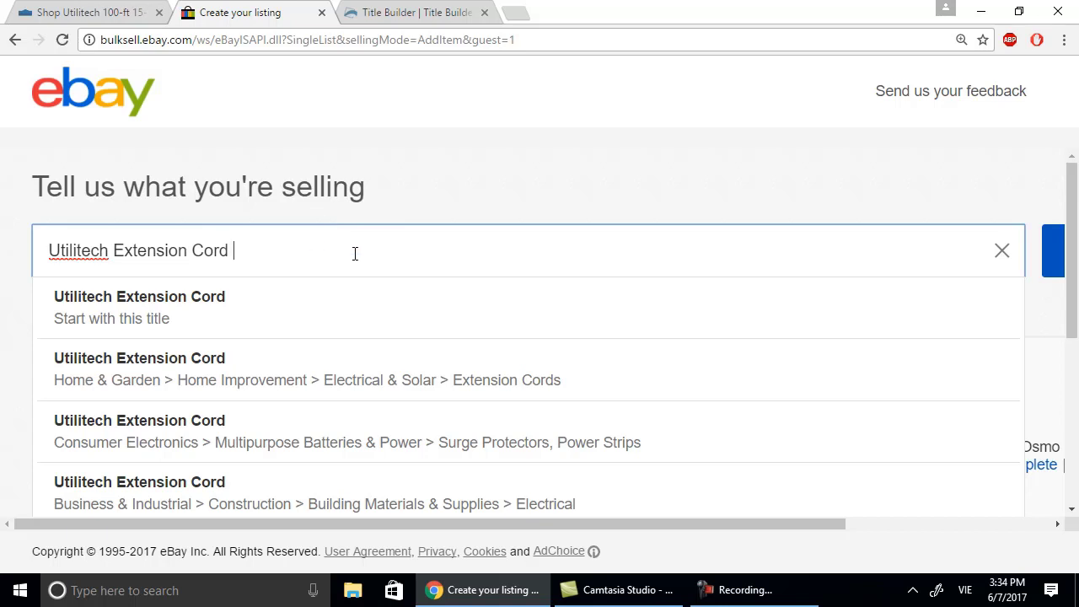
pyautogui.write('Amp')
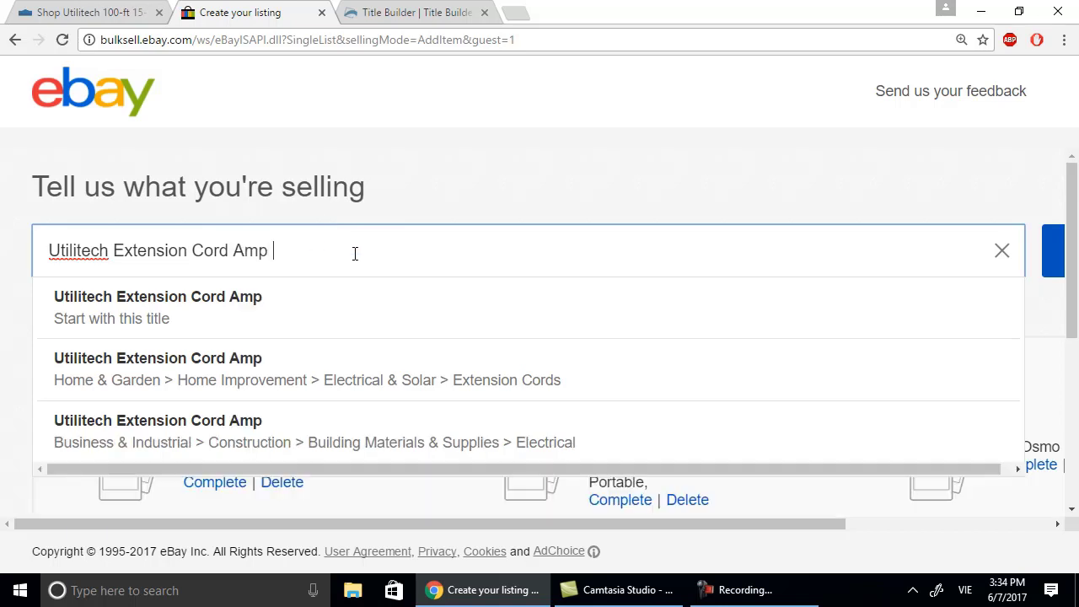
pyautogui.press('BackSpace')
pyautogui.press('BackSpace')
pyautogui.press('BackSpace')
pyautogui.press('BackSpace')
pyautogui.press('BackSpace')
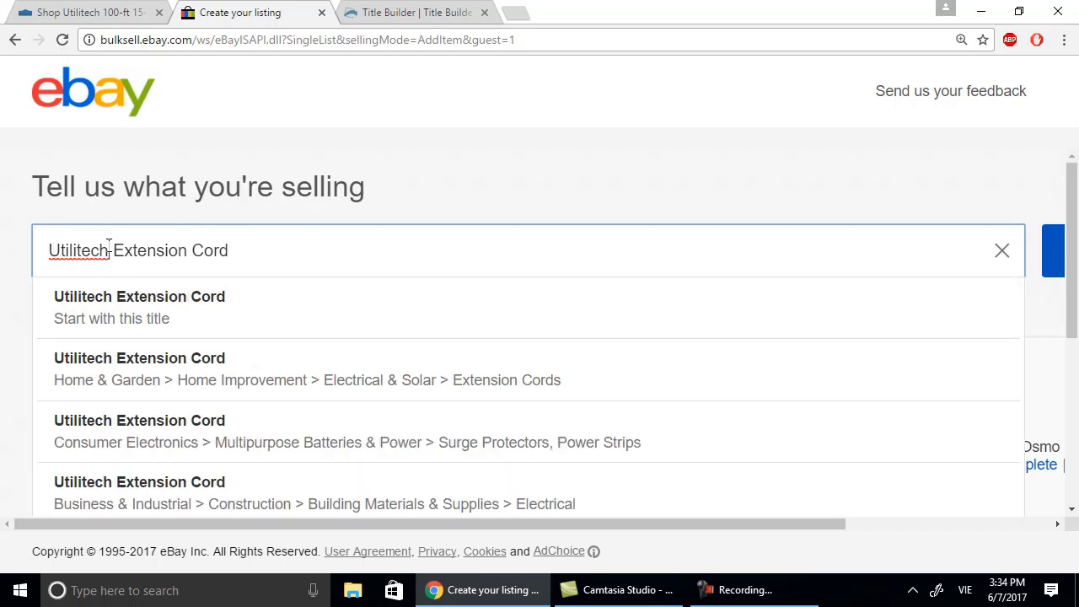
pyautogui.click(109, 246)
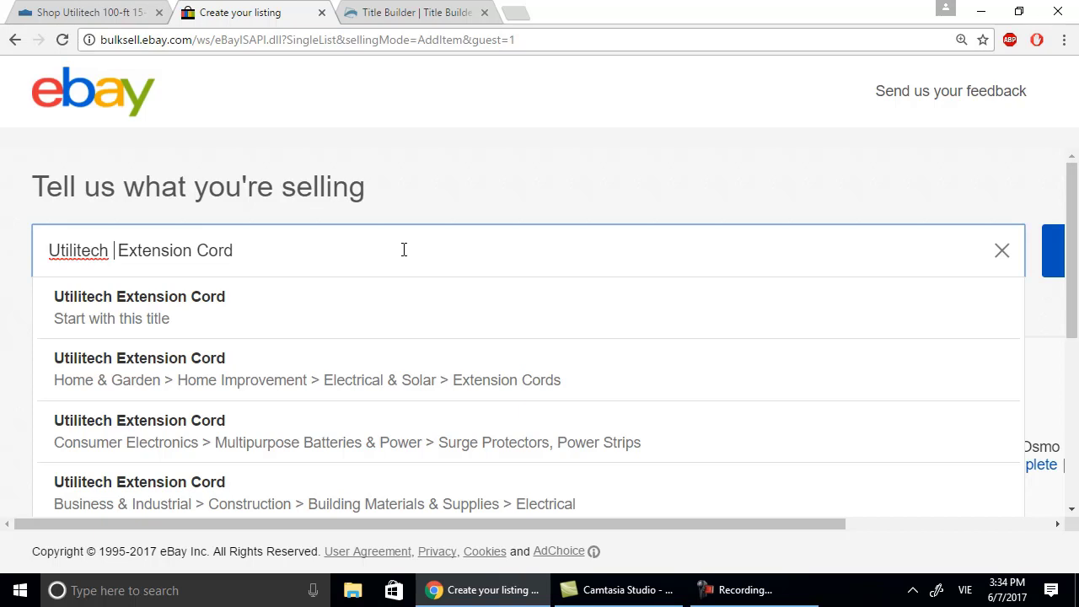
pyautogui.write('Amp ')
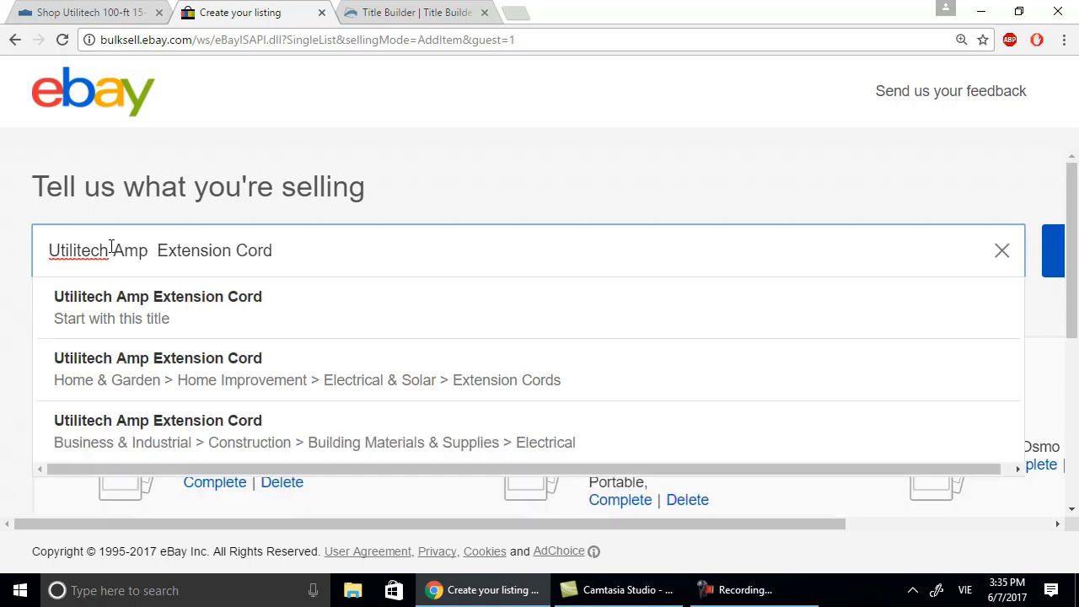
pyautogui.write(' Ou')
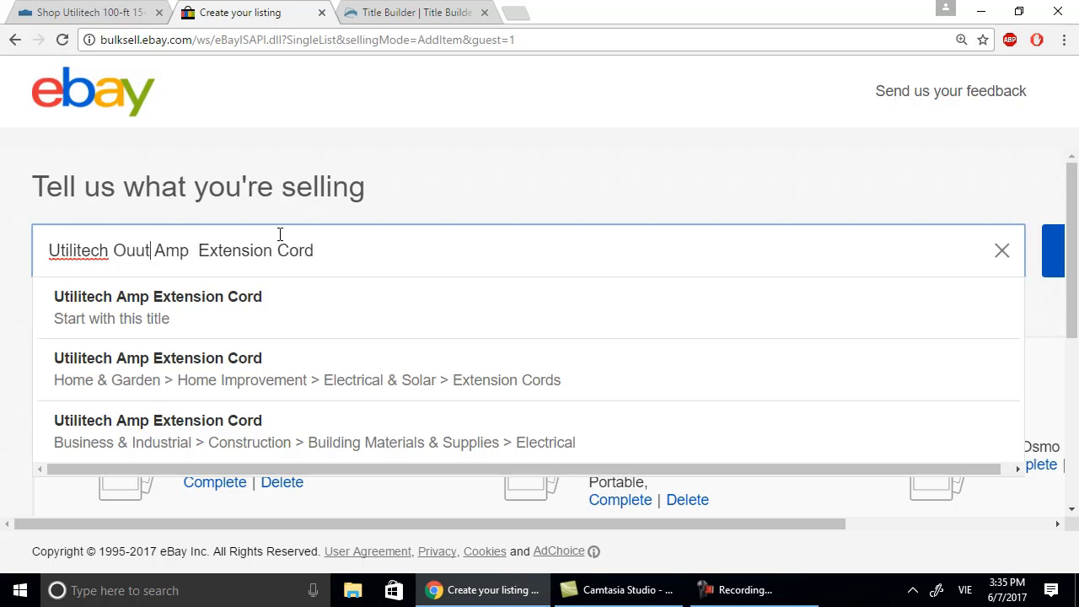
pyautogui.write('tdoor')
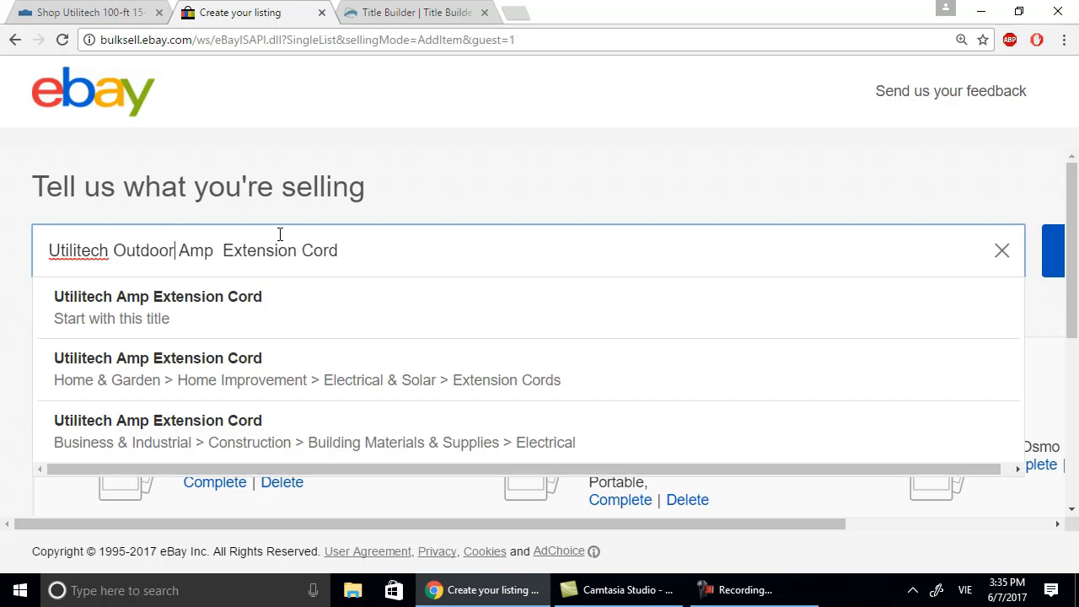
# Insert '15' and '12 Gauge' around Amp and submit 'Utilitech Outdoor 15 Amp 12 Gauge Extension Cord'.
pyautogui.click(57, 16)
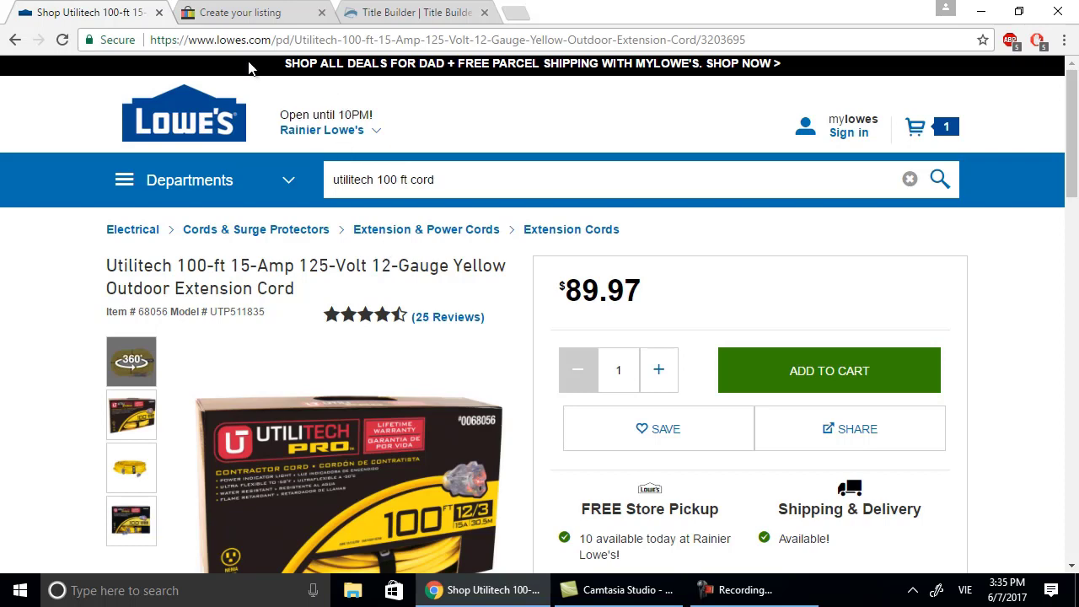
pyautogui.click(388, 12)
pyautogui.click(236, 12)
pyautogui.click(186, 252)
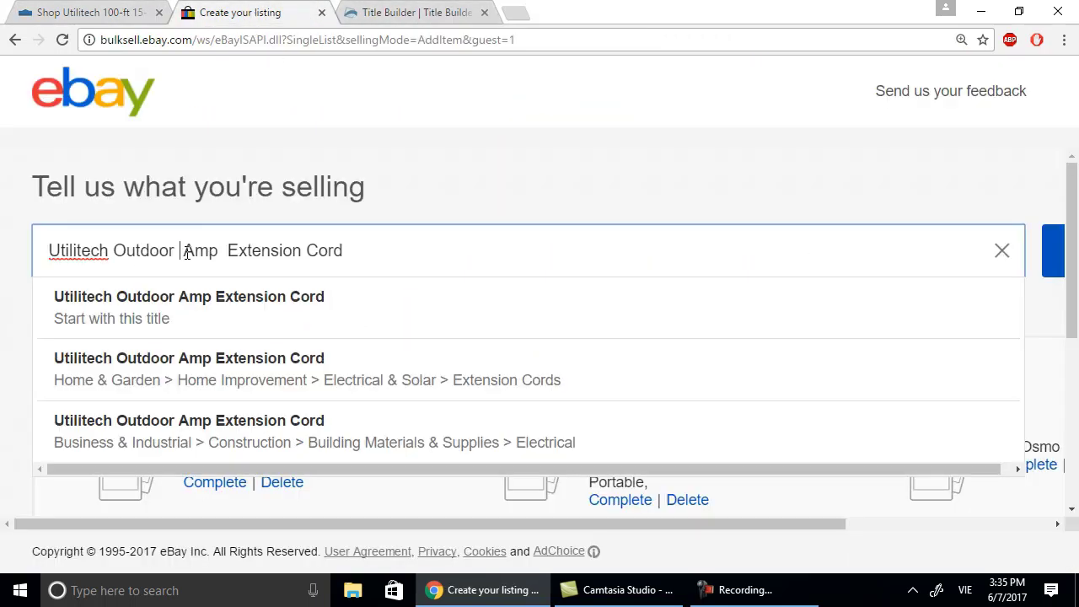
pyautogui.write('15')
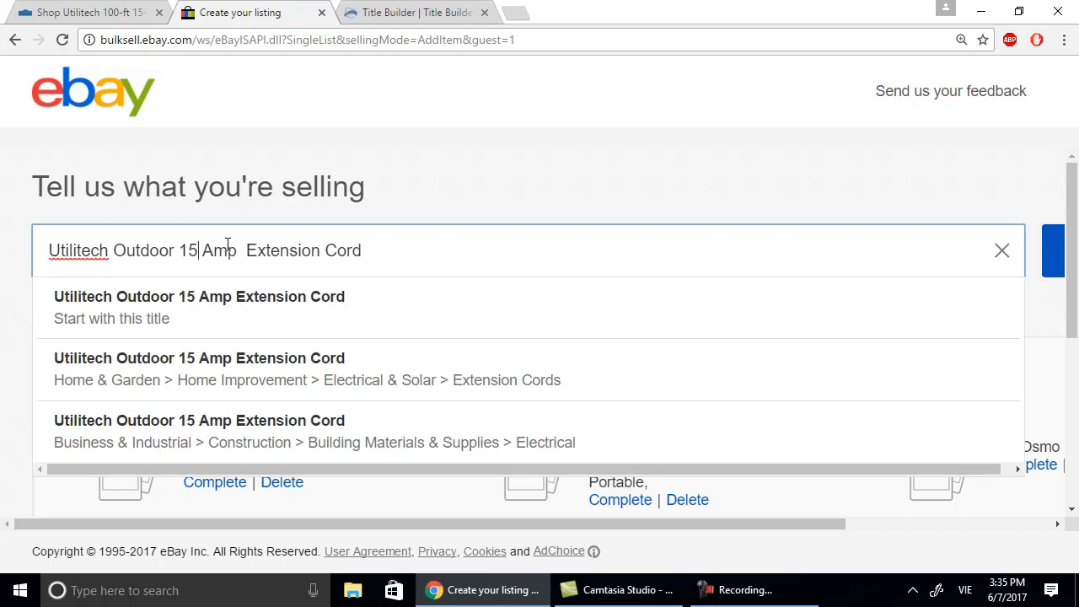
pyautogui.click(240, 251)
pyautogui.write('12 G')
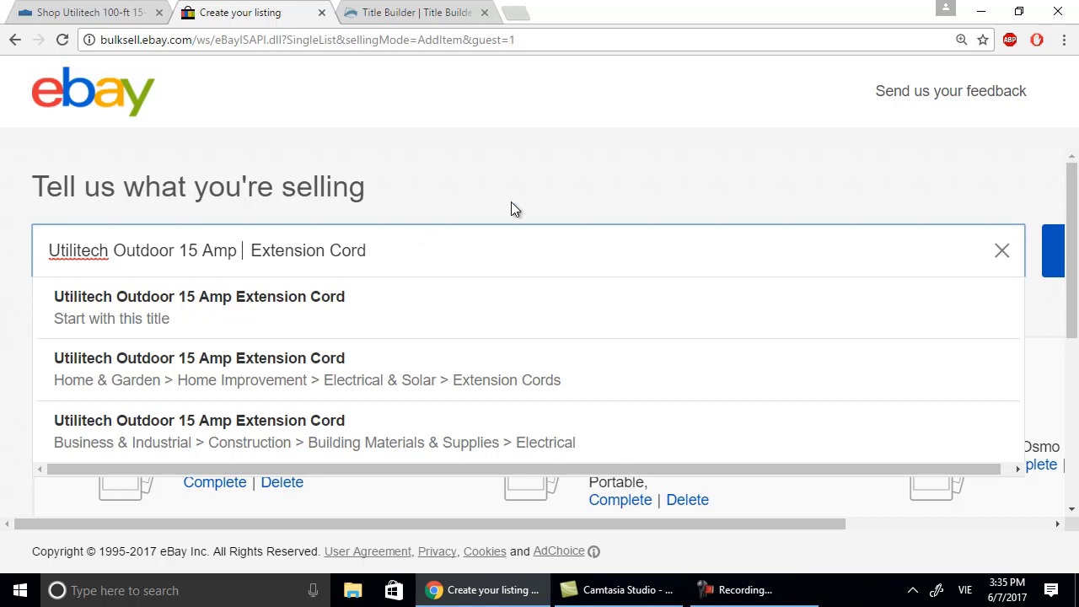
pyautogui.write('auge')
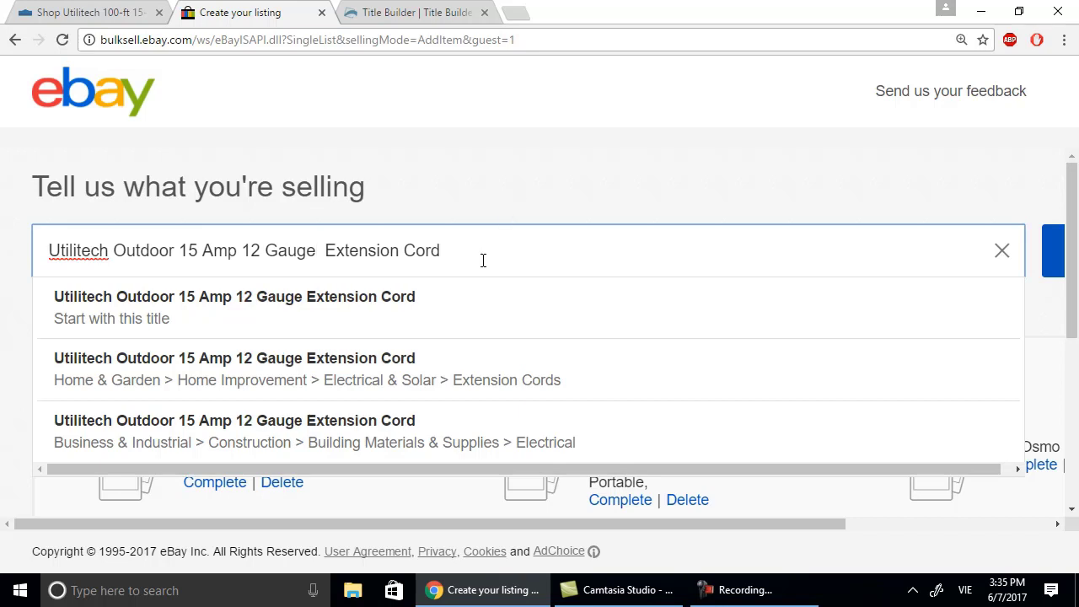
pyautogui.click(1053, 248)
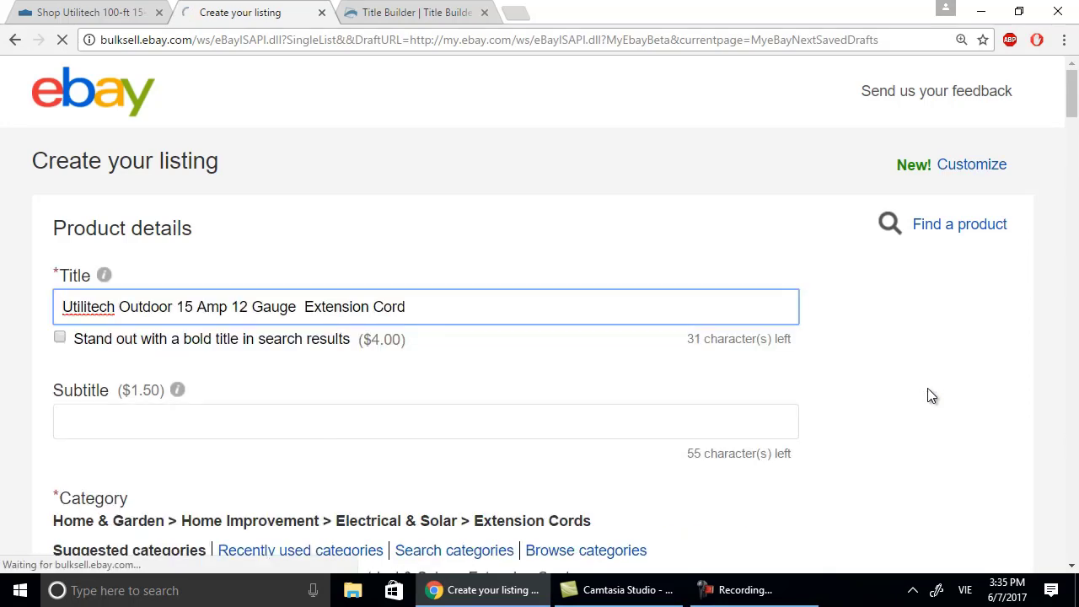
# Check the draft's title and Extension Cords category, then view the $89.97 Lowe's cord page.
pyautogui.scroll(-3, 710, 399)
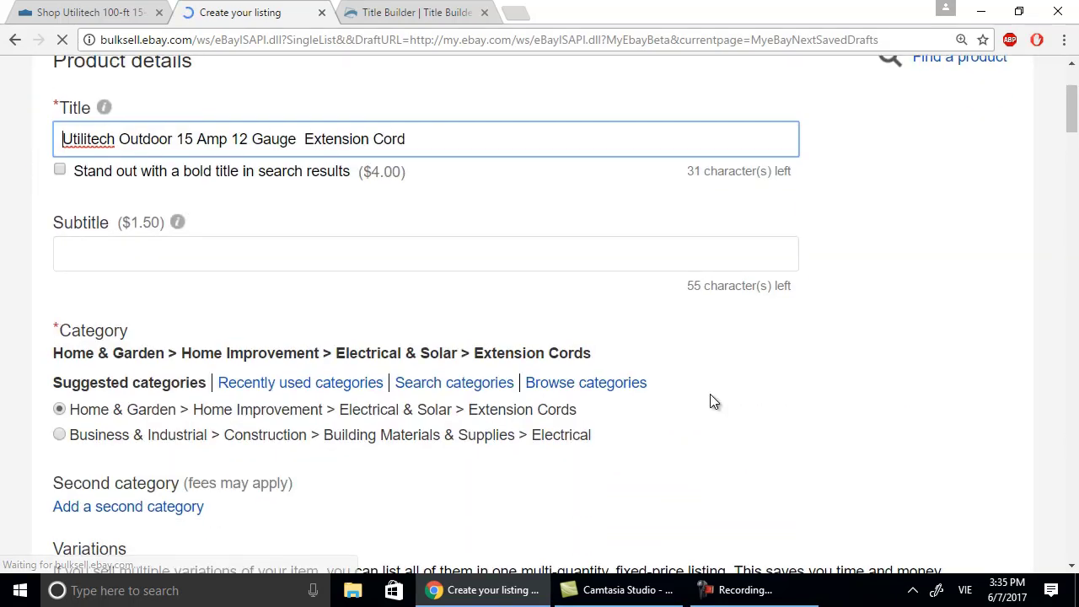
pyautogui.scroll(3, 711, 399)
pyautogui.scroll(-1, 709, 401)
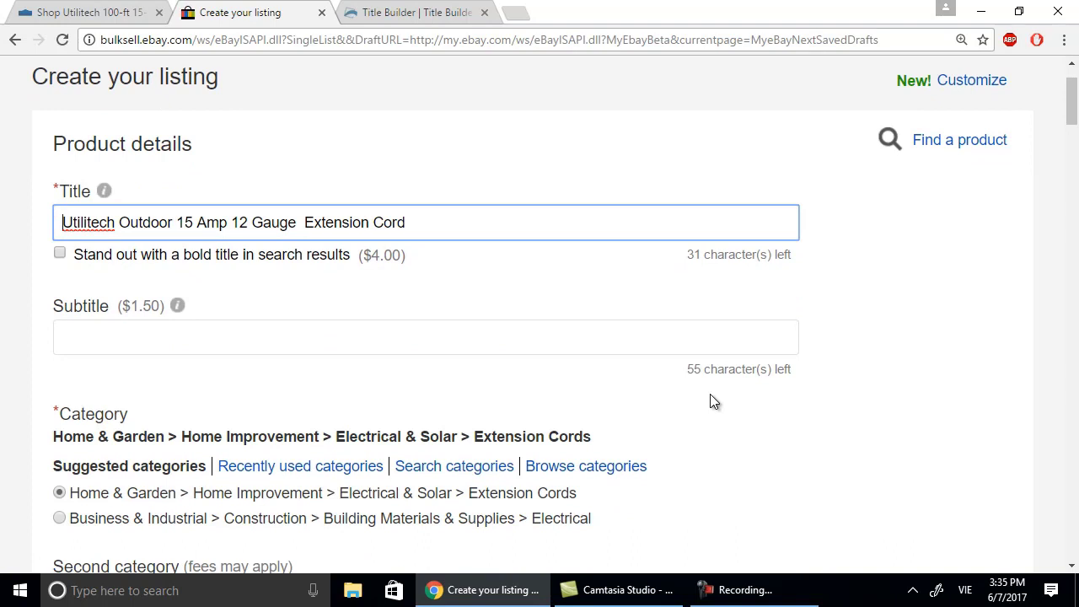
pyautogui.scroll(1, 710, 400)
pyautogui.scroll(-1, 403, 524)
pyautogui.click(681, 231)
pyautogui.click(74, 18)
pyautogui.scroll(-1, 658, 269)
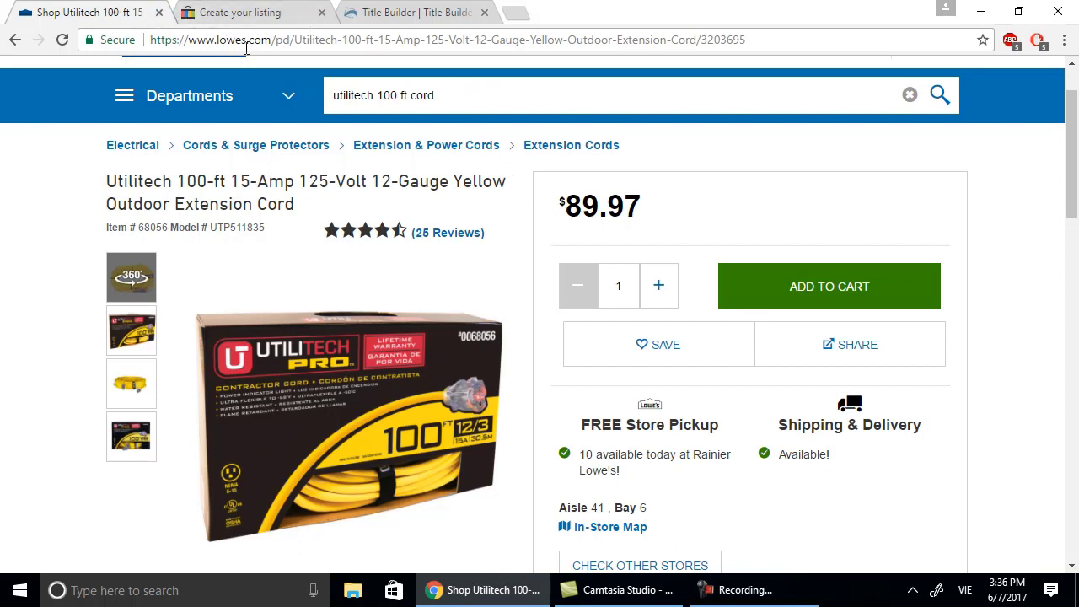
# Add '100 Ft' after Gauge and 'Yellow' after Outdoor in the eBay title, then revisit Lowe's.
pyautogui.click(294, 16)
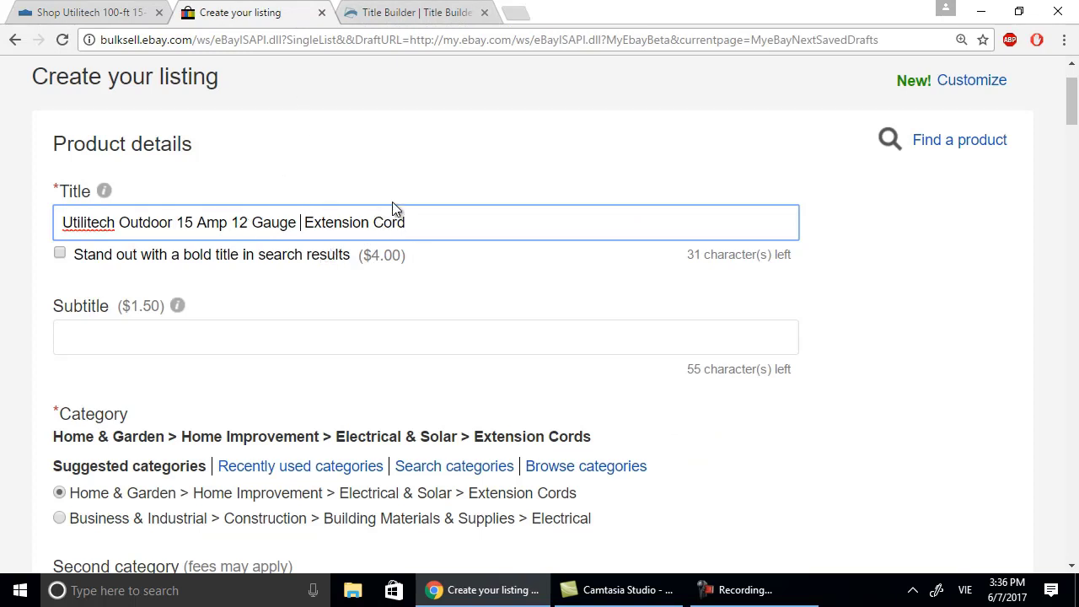
pyautogui.write('100')
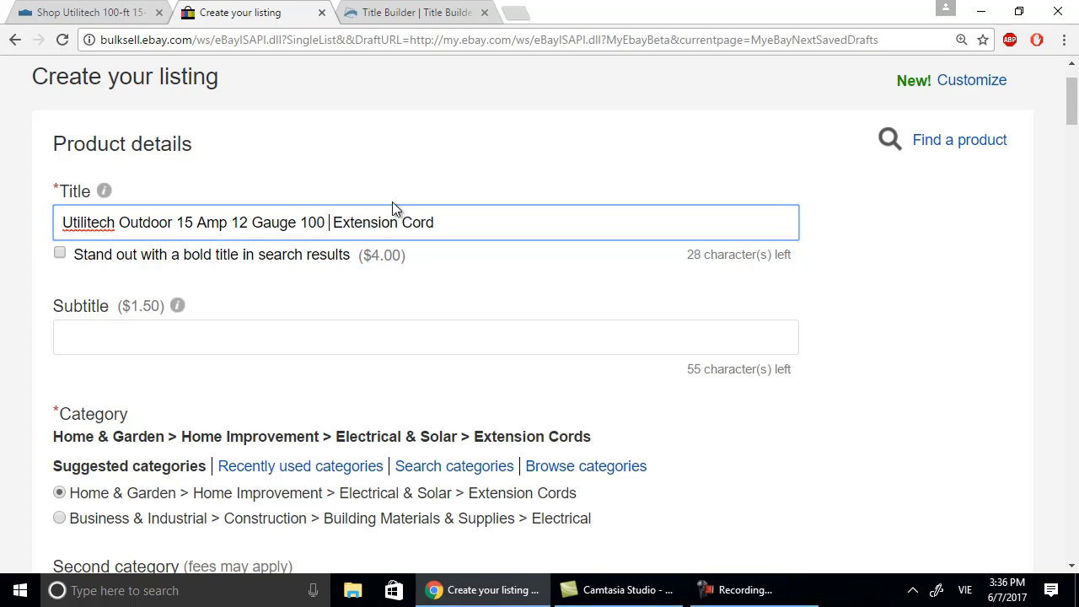
pyautogui.write(' Ft')
pyautogui.click(172, 221)
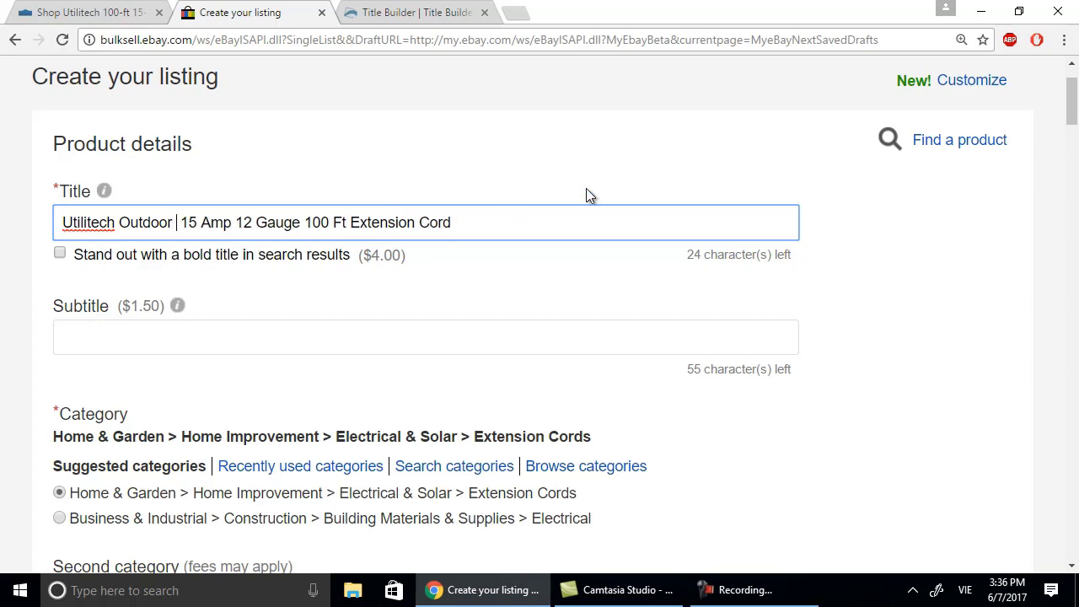
pyautogui.write('Yellow')
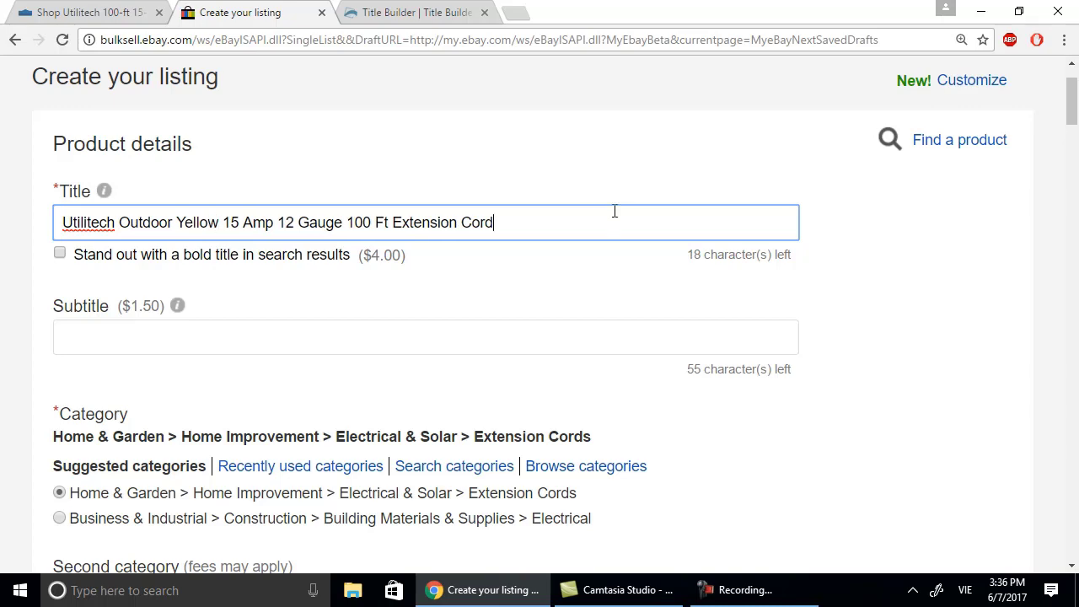
pyautogui.click(106, 14)
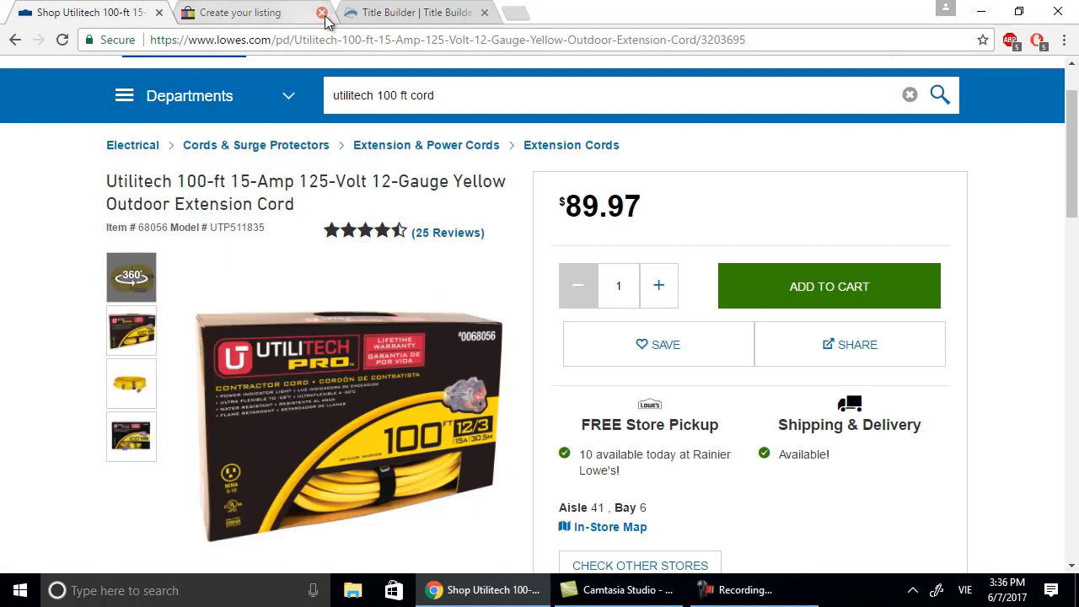
# Scroll through Title Builder's keyword list and generated title, then return to the eBay draft.
pyautogui.click(377, 15)
pyautogui.scroll(-1, 283, 232)
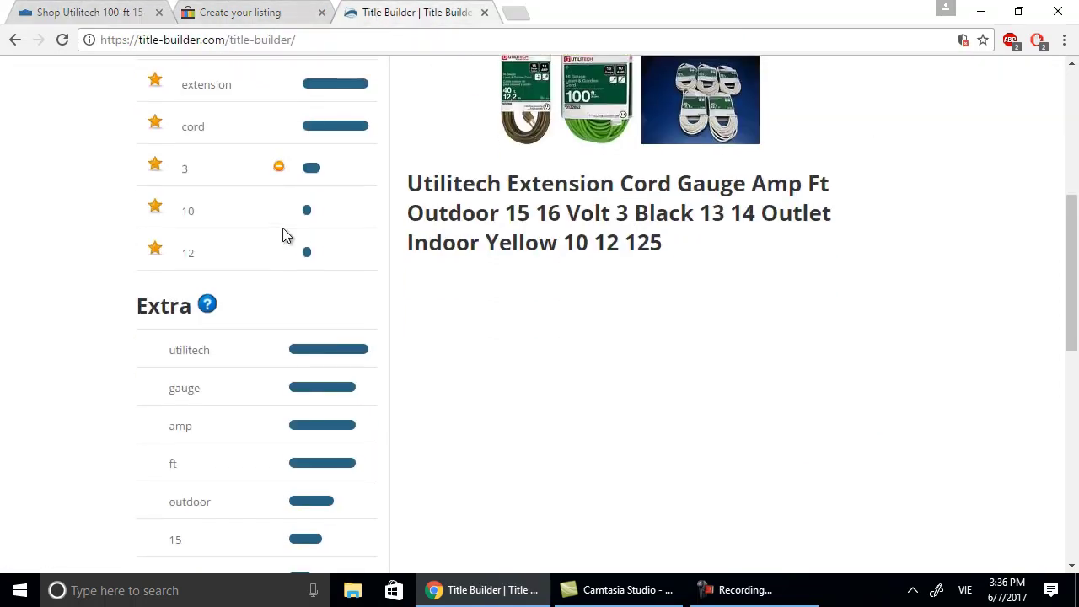
pyautogui.scroll(-1, 348, 236)
pyautogui.scroll(-1, 370, 244)
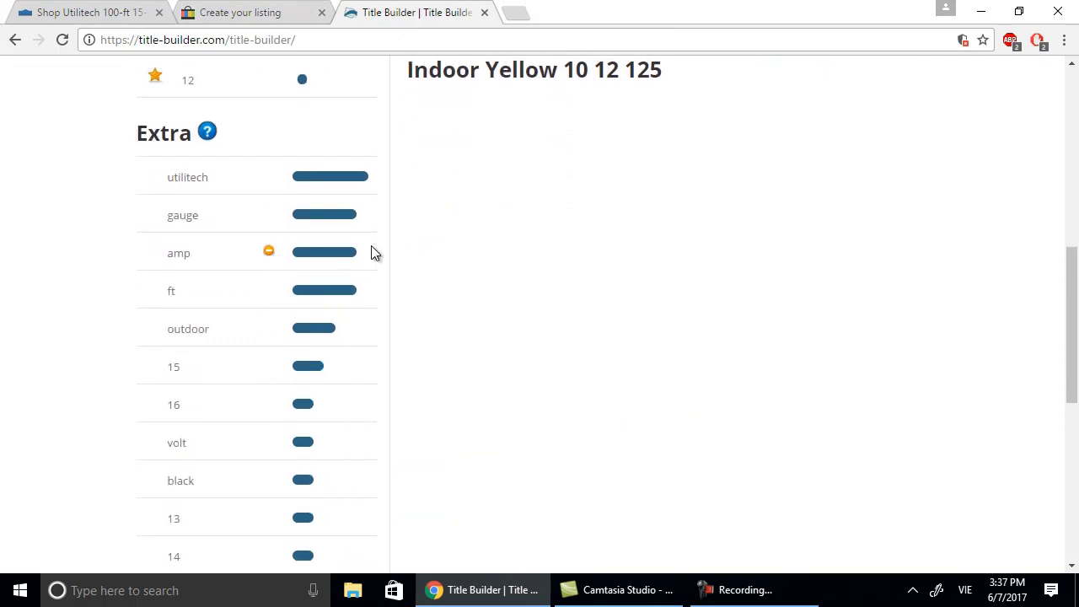
pyautogui.scroll(-1, 388, 392)
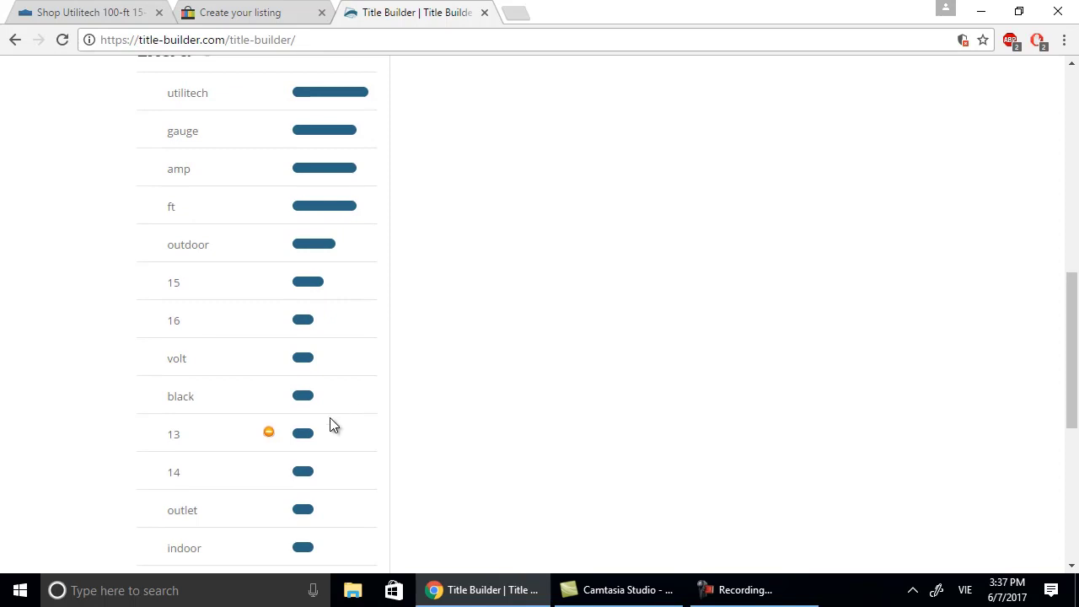
pyautogui.scroll(-1, 330, 419)
pyautogui.scroll(-1, 329, 424)
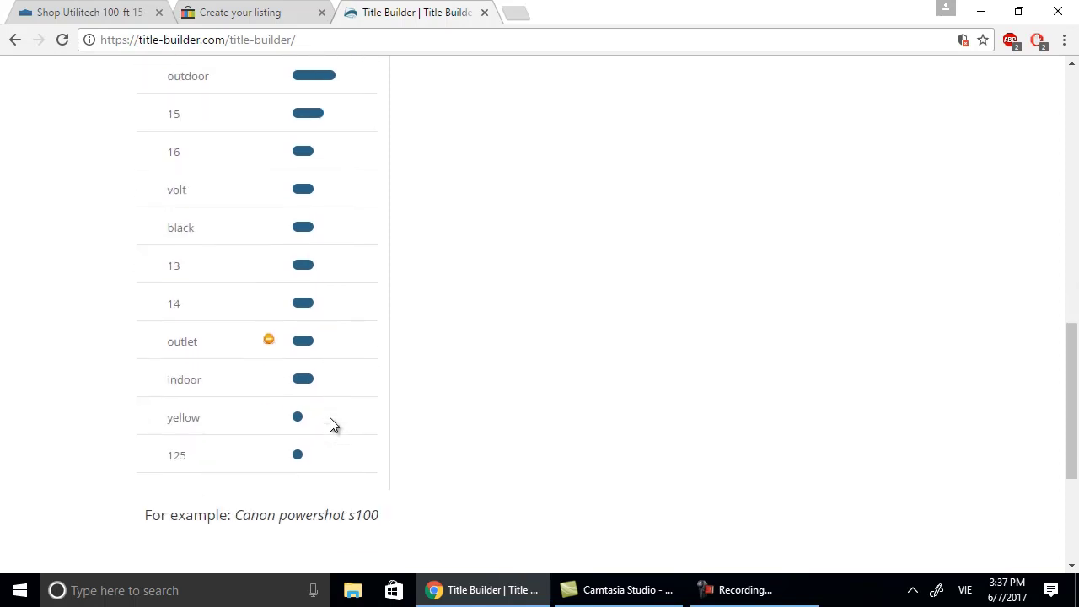
pyautogui.scroll(3, 364, 122)
pyautogui.scroll(1, 364, 122)
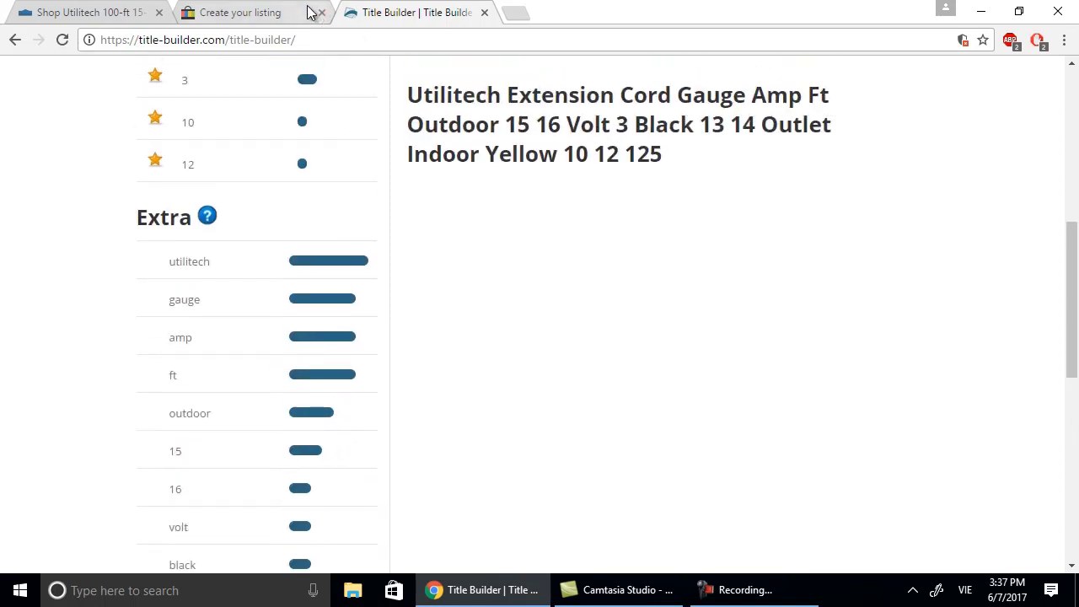
pyautogui.click(235, 16)
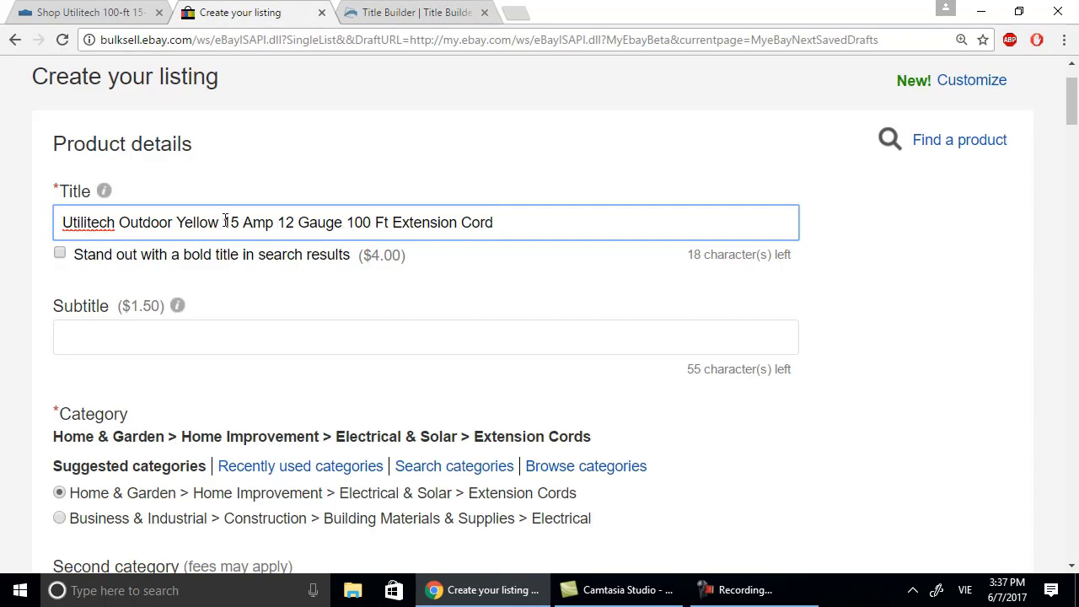
# Insert '125 Volt' before 15 Amp in the eBay title and recheck the Title Builder keywords.
pyautogui.write('12')
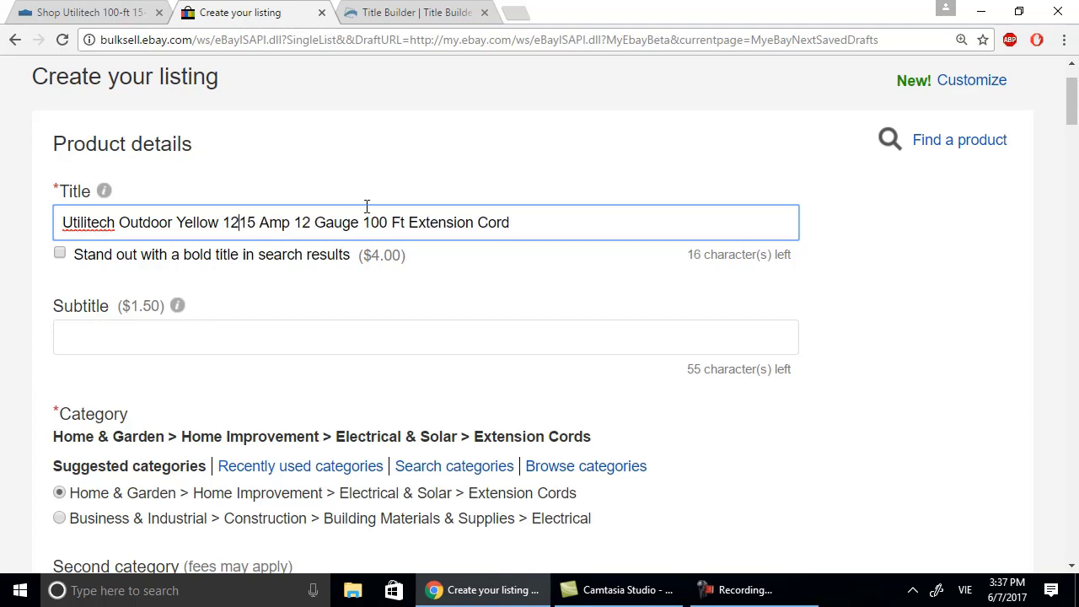
pyautogui.write('5 Volt')
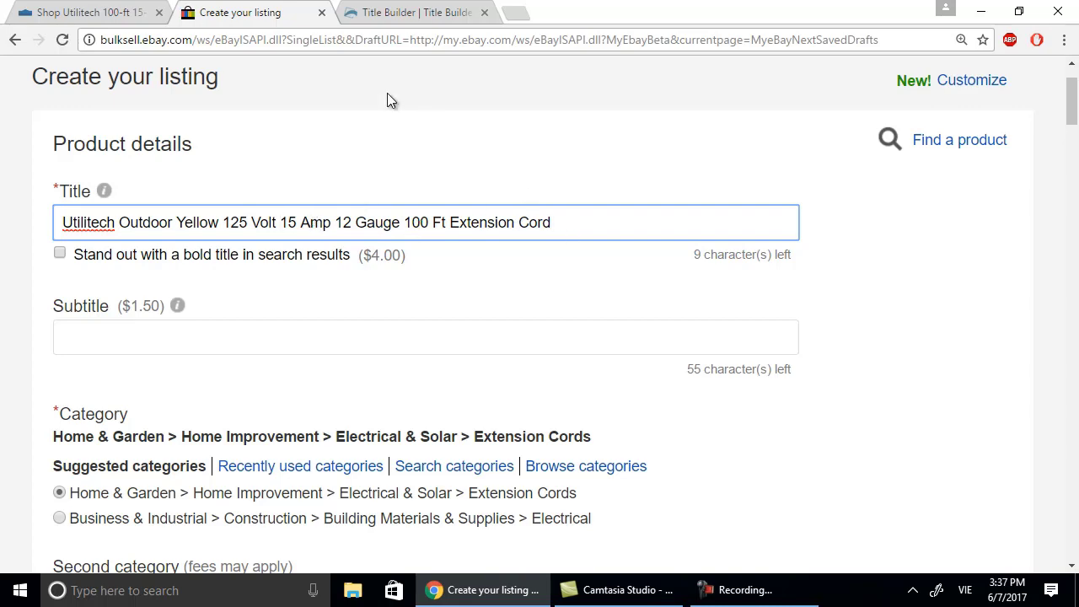
pyautogui.click(141, 12)
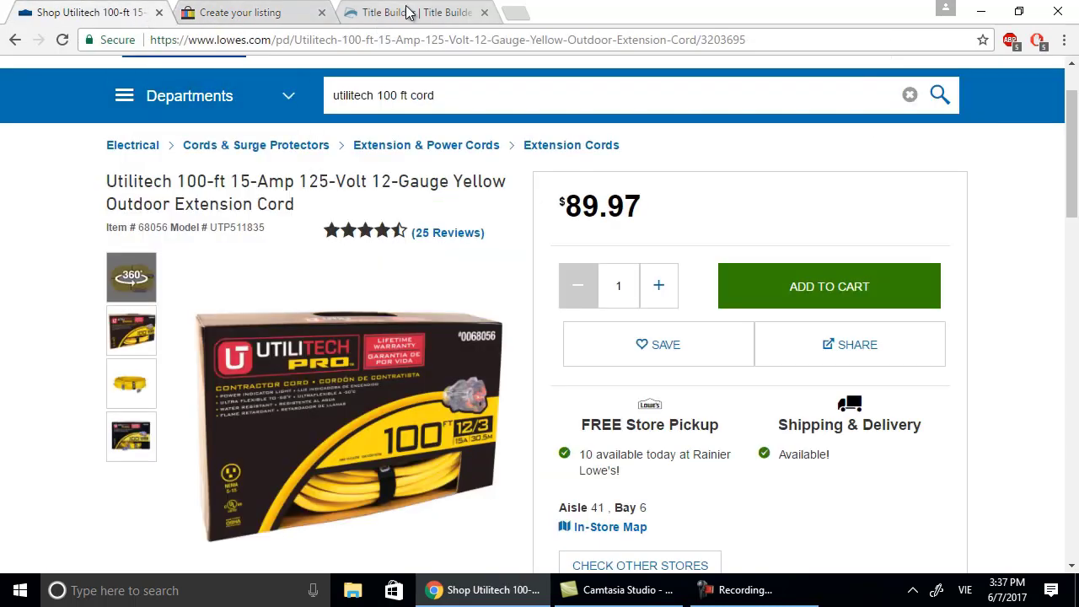
pyautogui.click(407, 12)
pyautogui.scroll(-5, 554, 375)
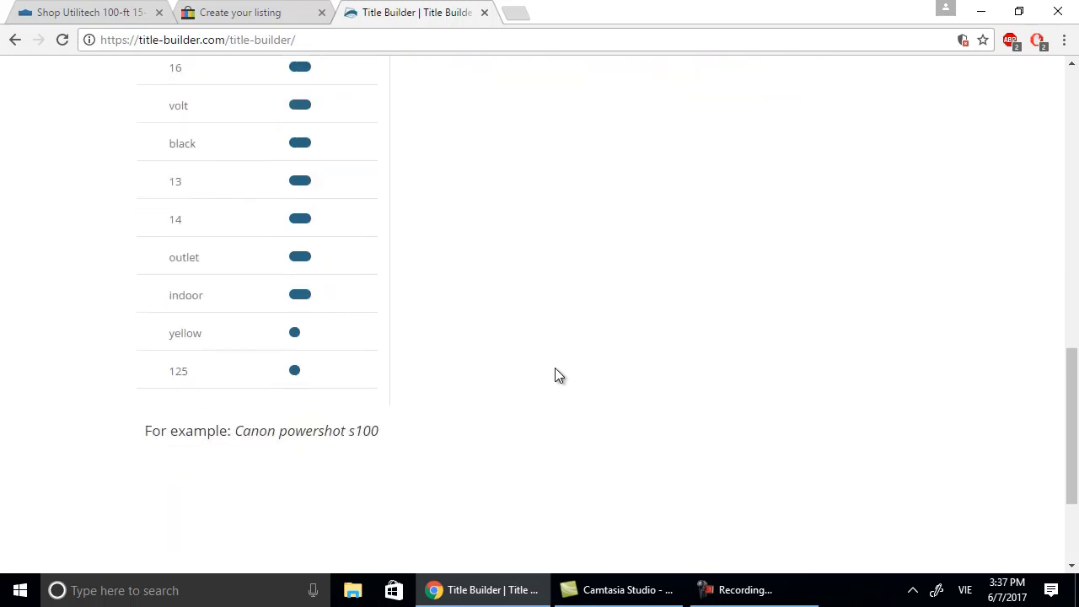
pyautogui.scroll(4, 555, 375)
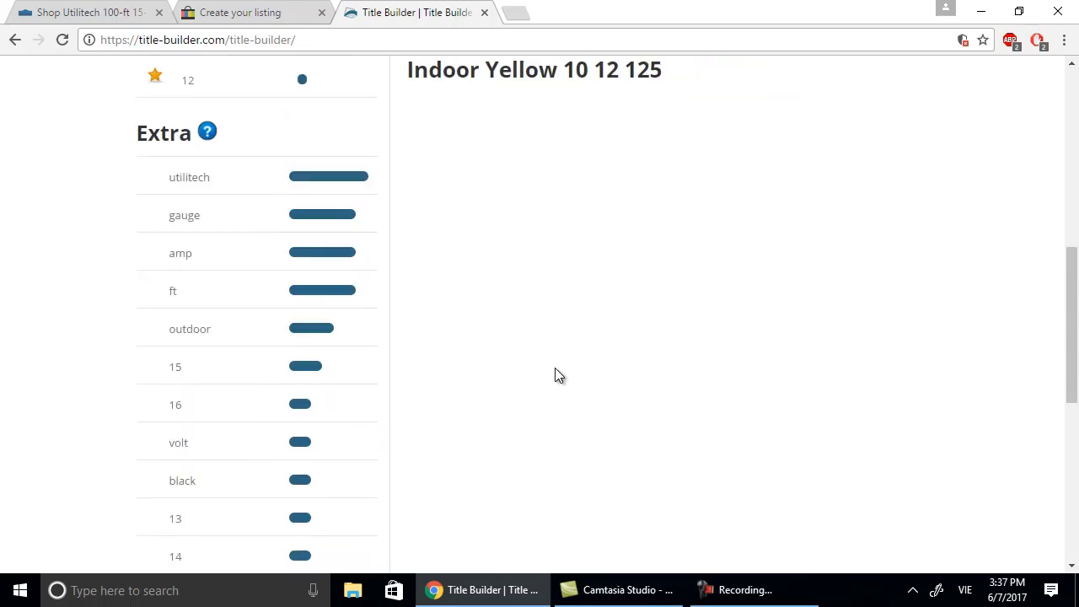
pyautogui.scroll(4, 554, 375)
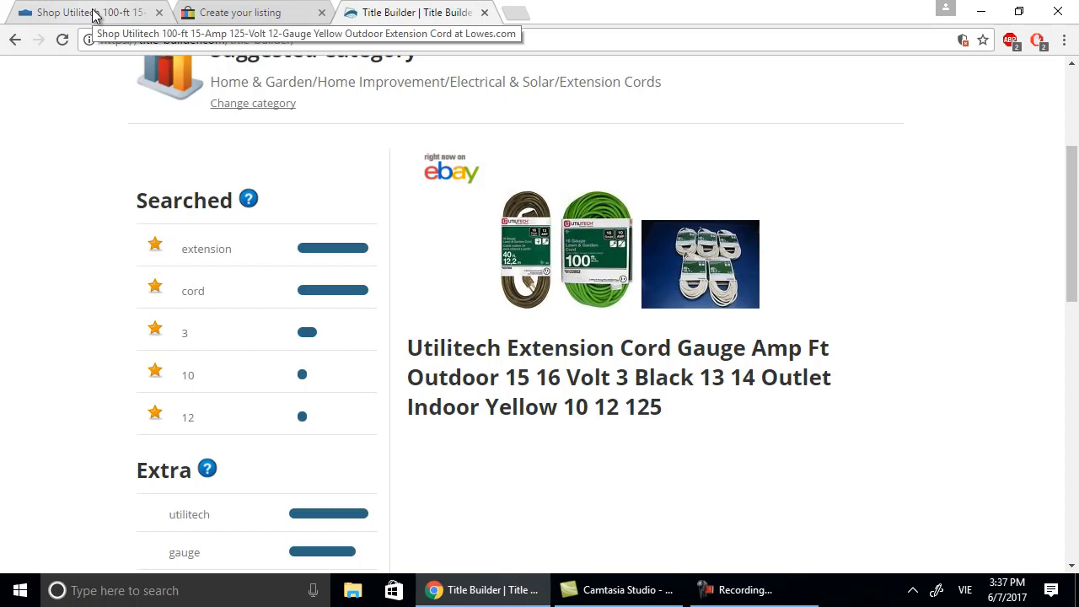
pyautogui.click(236, 13)
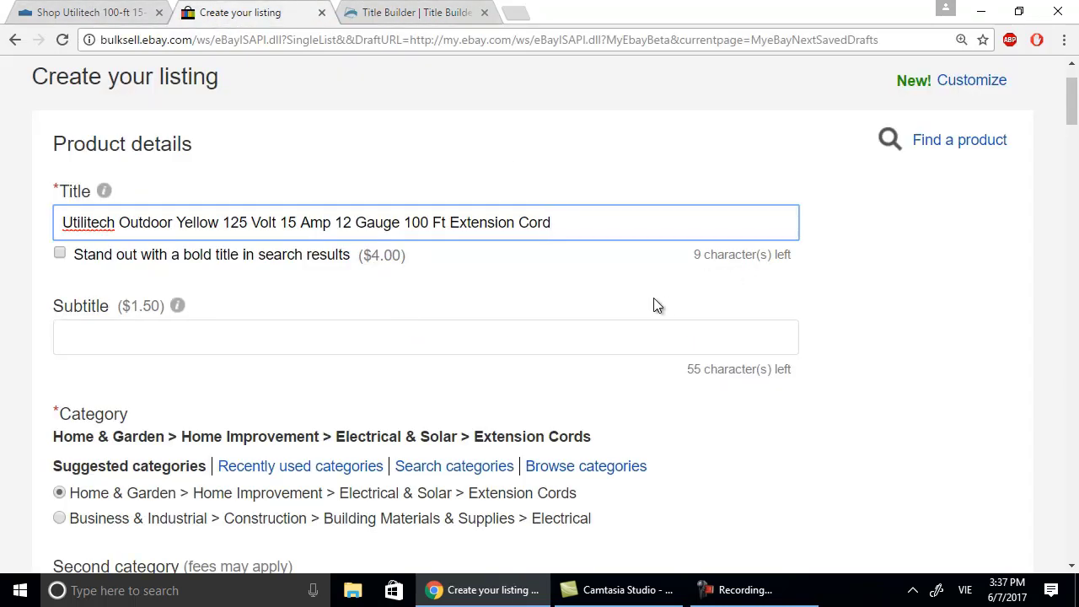
# Open the enlarged product photo viewer on the Lowe's cord page.
pyautogui.scroll(-2, 653, 298)
pyautogui.scroll(-3, 655, 304)
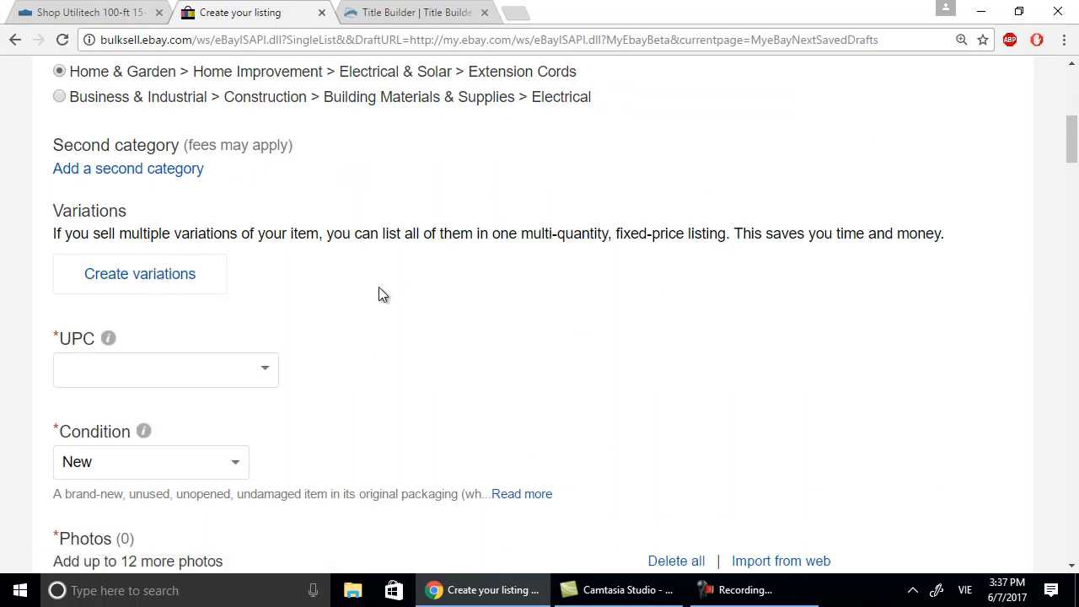
pyautogui.click(131, 18)
pyautogui.click(379, 359)
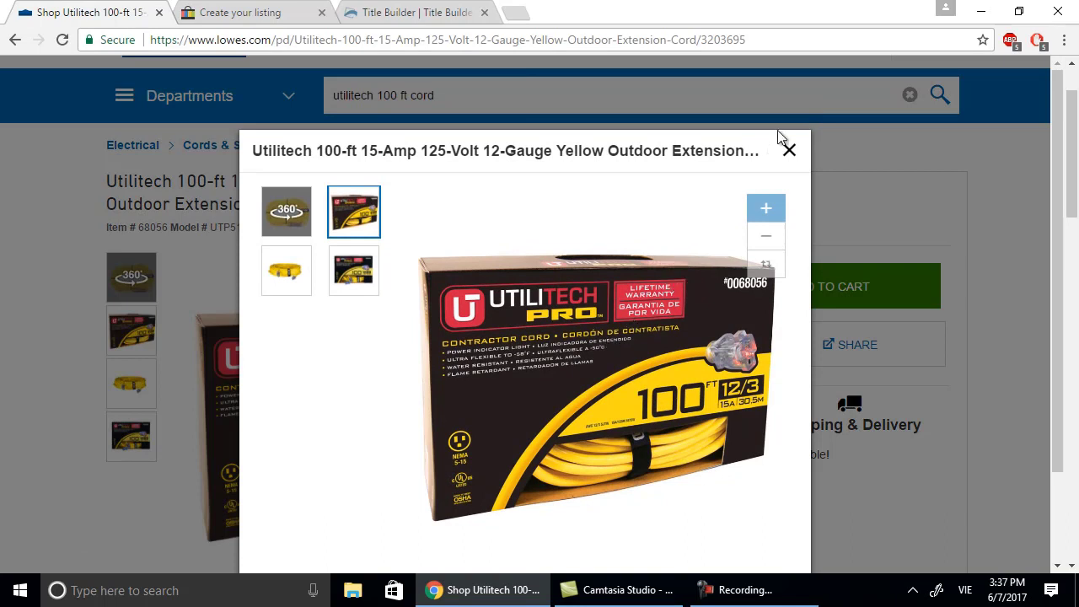
# Save the boxed cord image to Desktop > Ebay Store as 'Extension Cord'.
pyautogui.rightClick(622, 314)
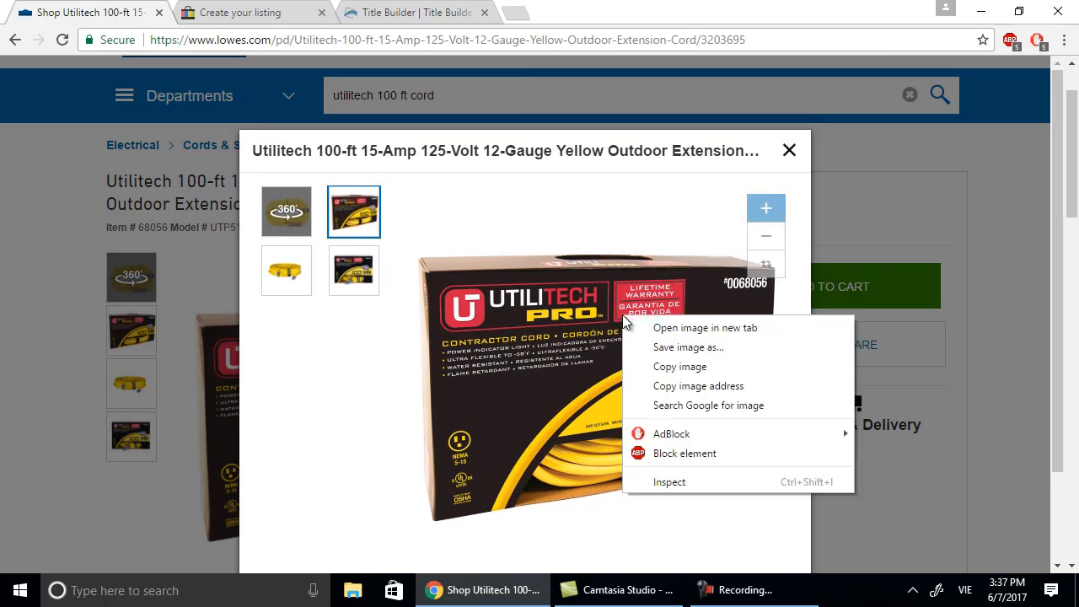
pyautogui.click(664, 347)
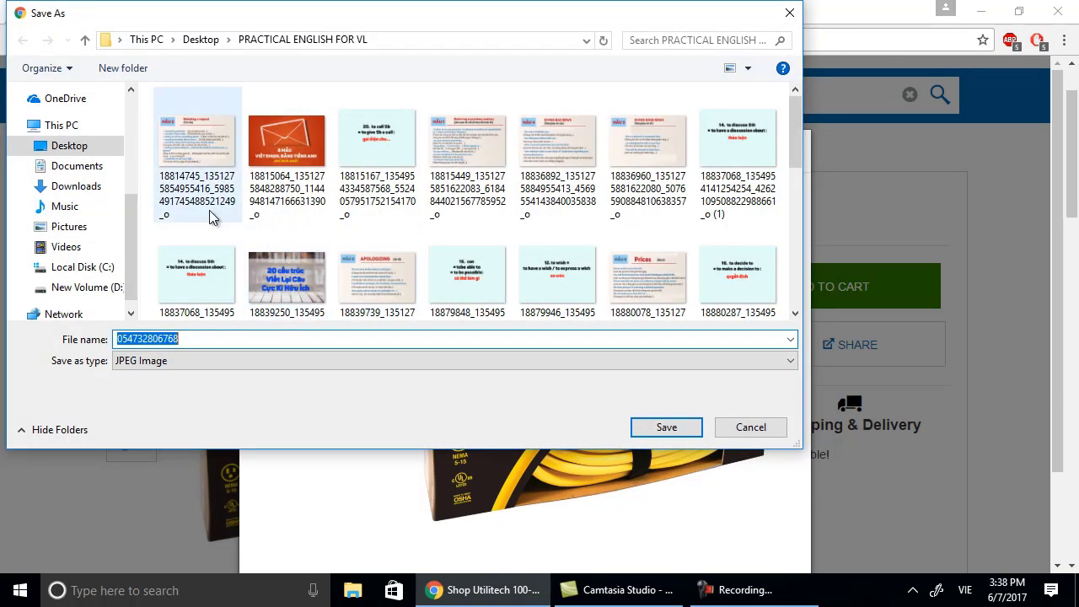
pyautogui.click(94, 145)
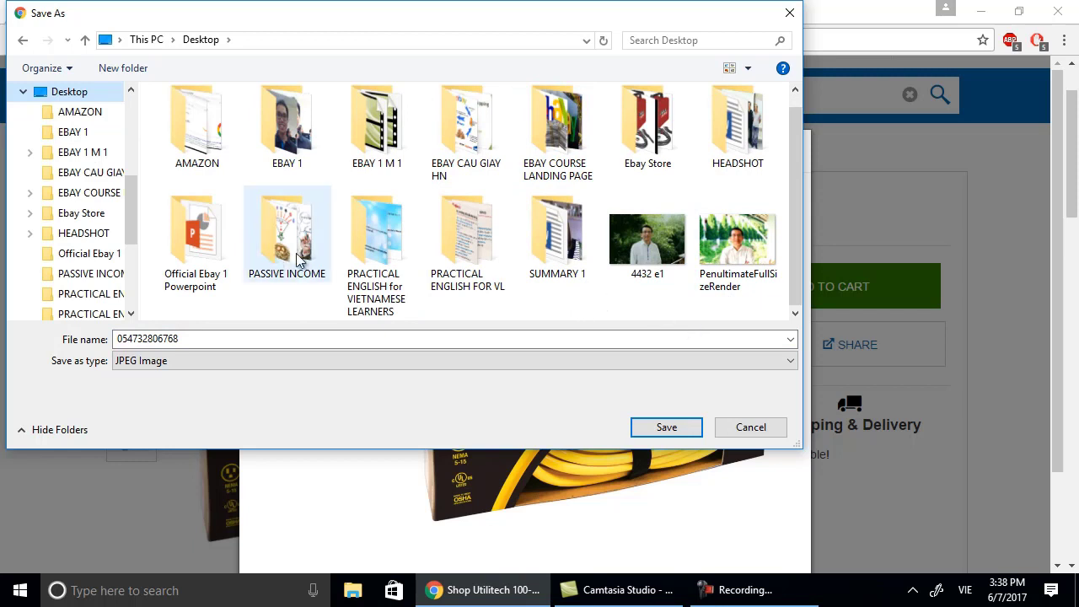
pyautogui.doubleClick(638, 143)
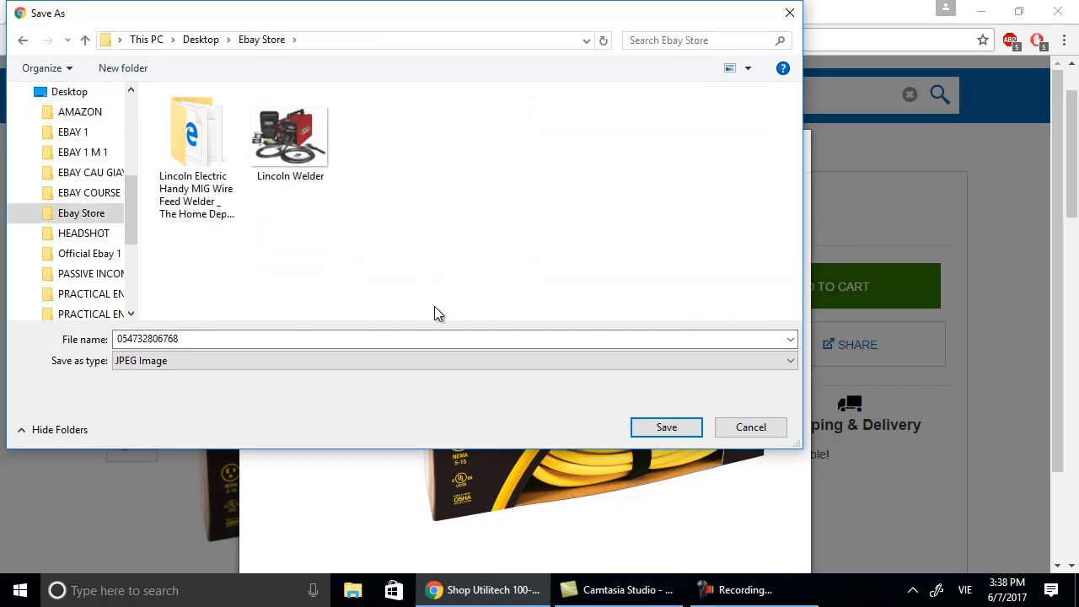
pyautogui.doubleClick(384, 338)
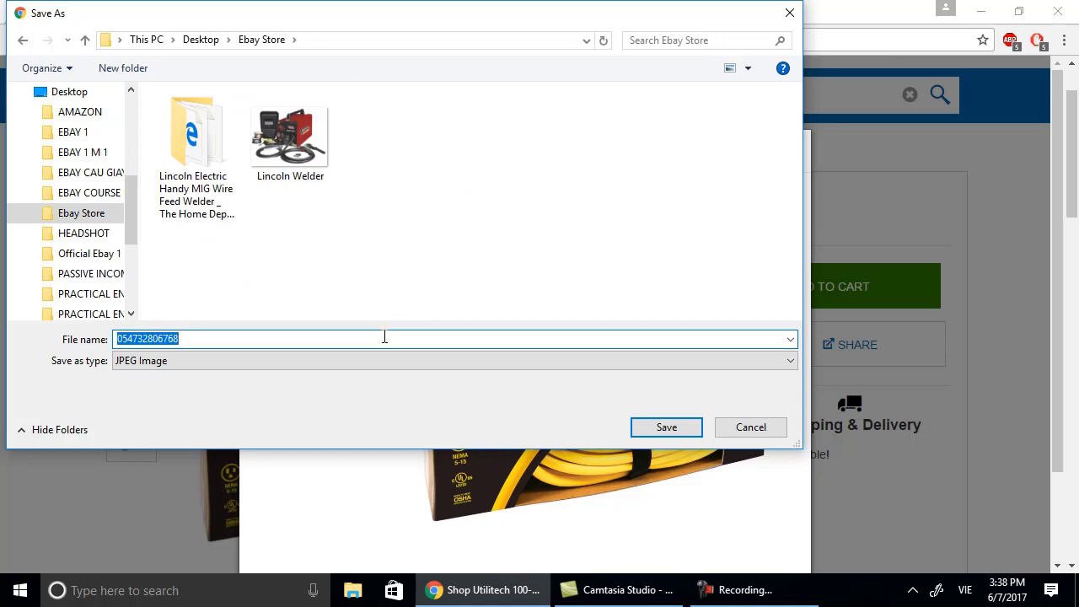
pyautogui.write('Extension Cord')
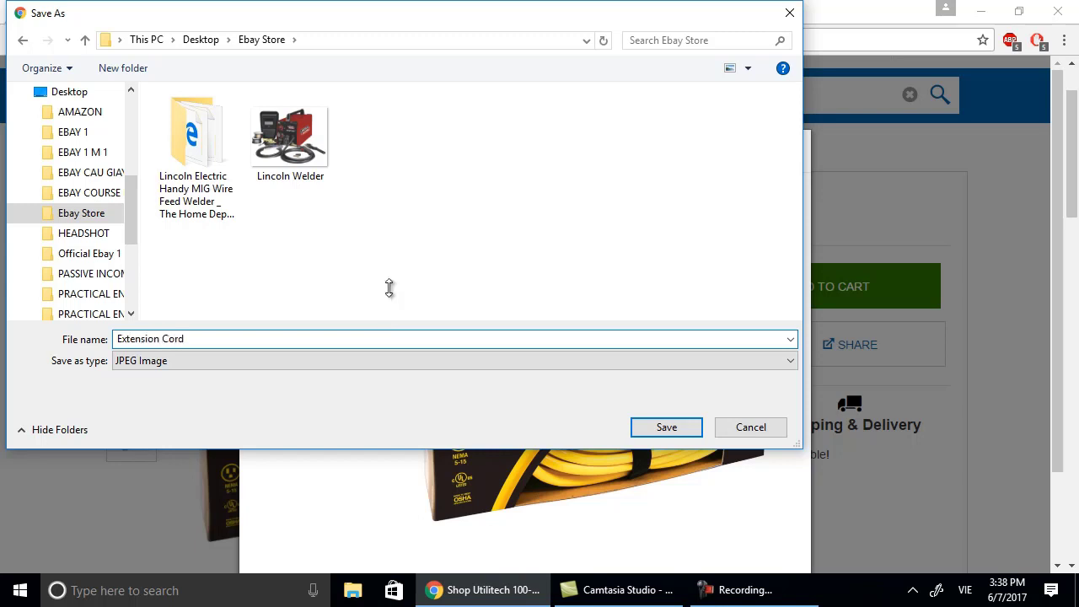
pyautogui.click(686, 431)
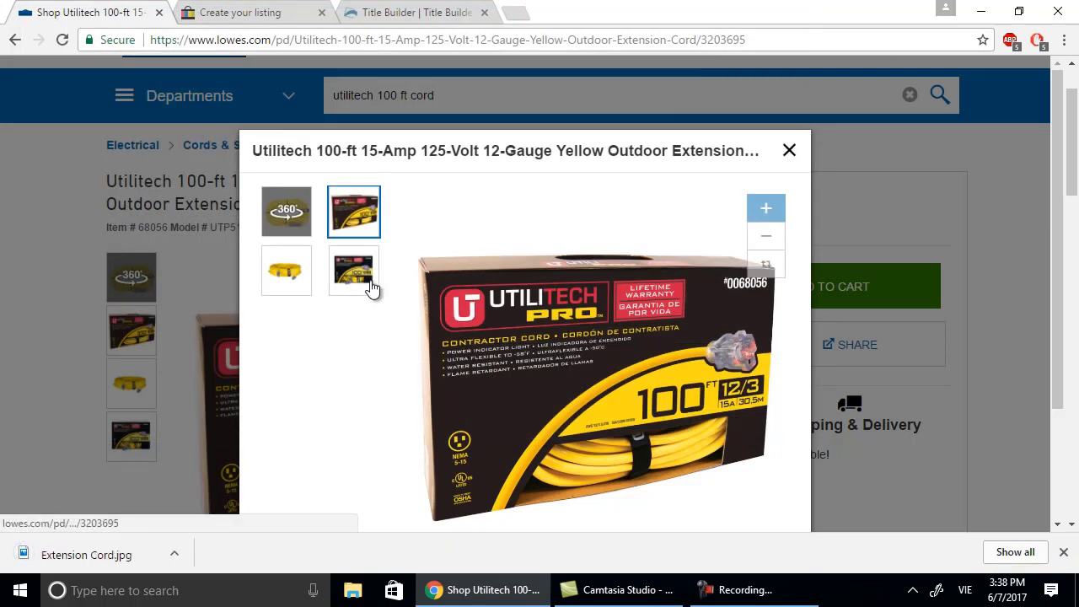
# Save the coiled yellow cord photo as 'Yellow-Cord'.
pyautogui.click(304, 282)
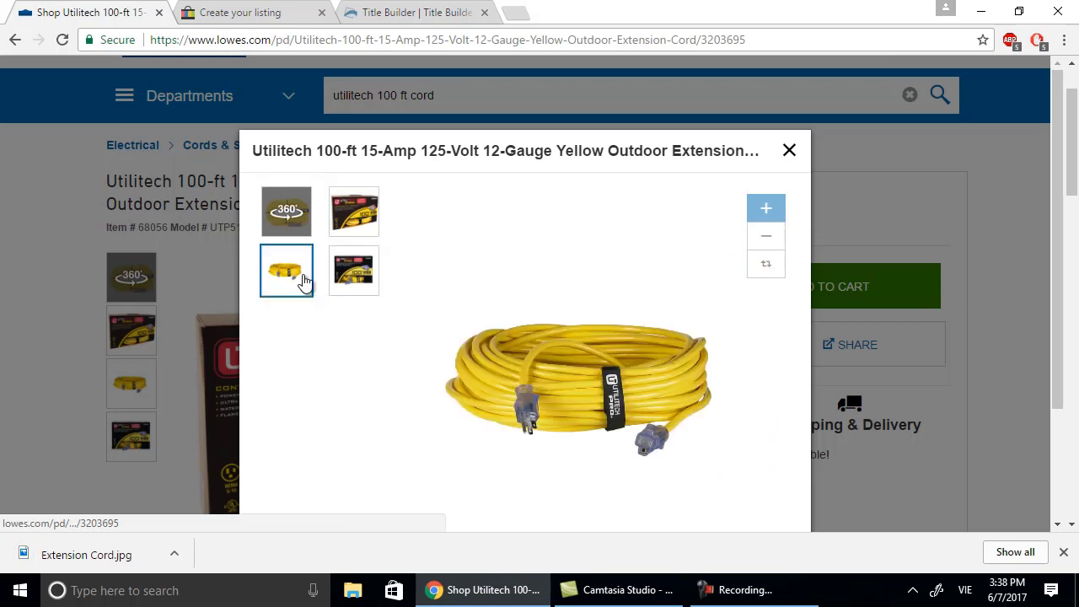
pyautogui.rightClick(578, 373)
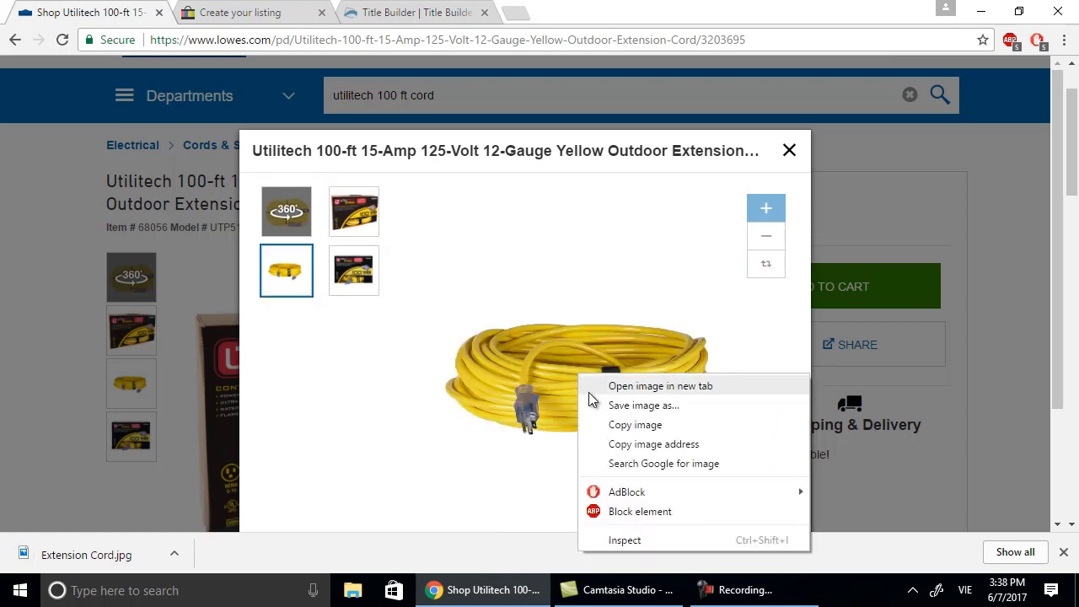
pyautogui.click(603, 408)
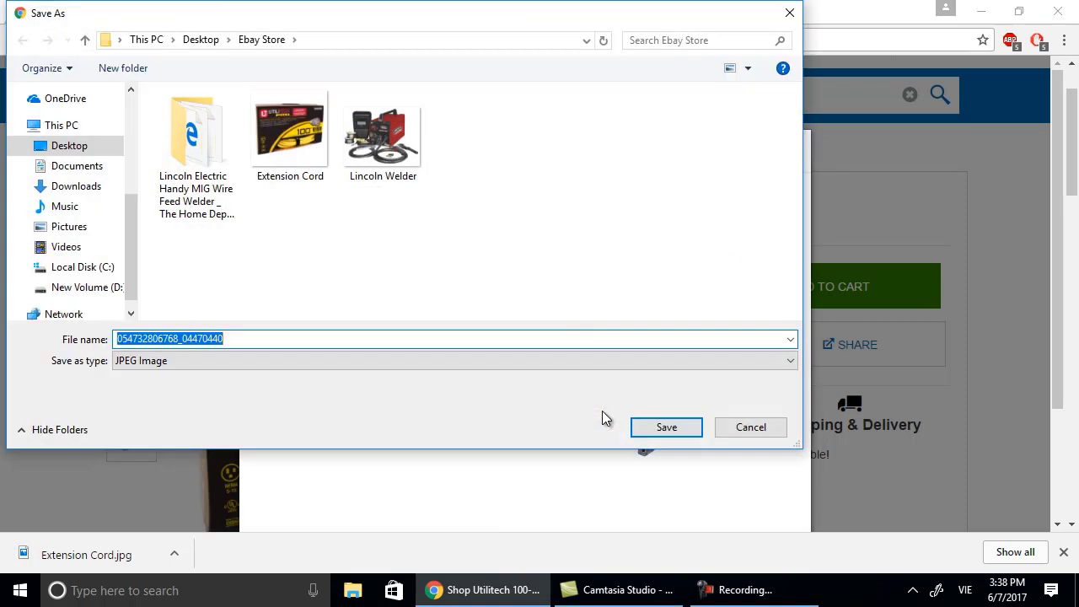
pyautogui.write('Yellow')
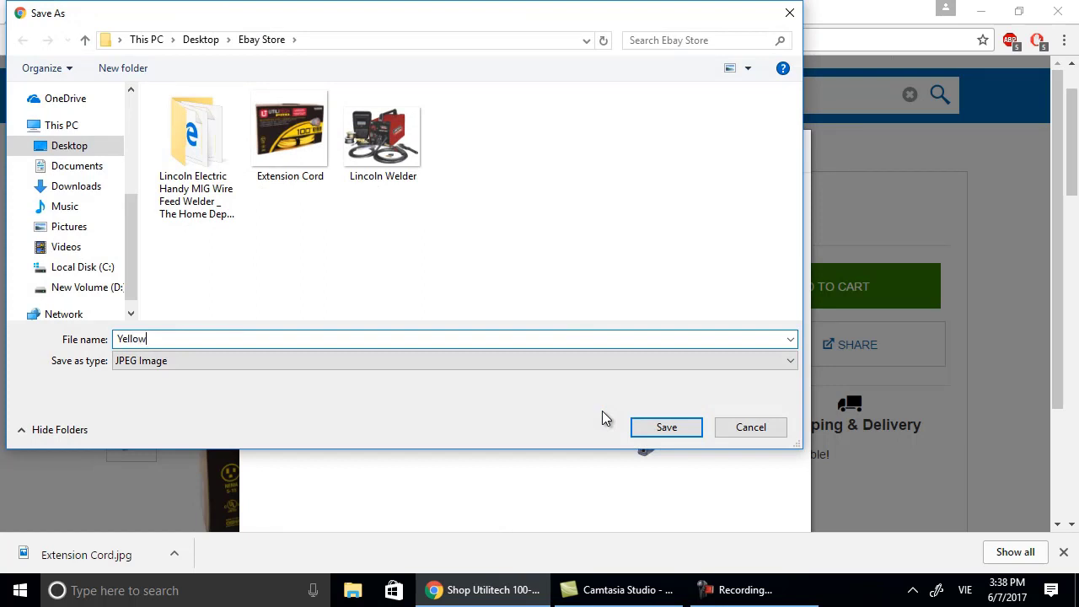
pyautogui.write('-Cord')
pyautogui.click(696, 426)
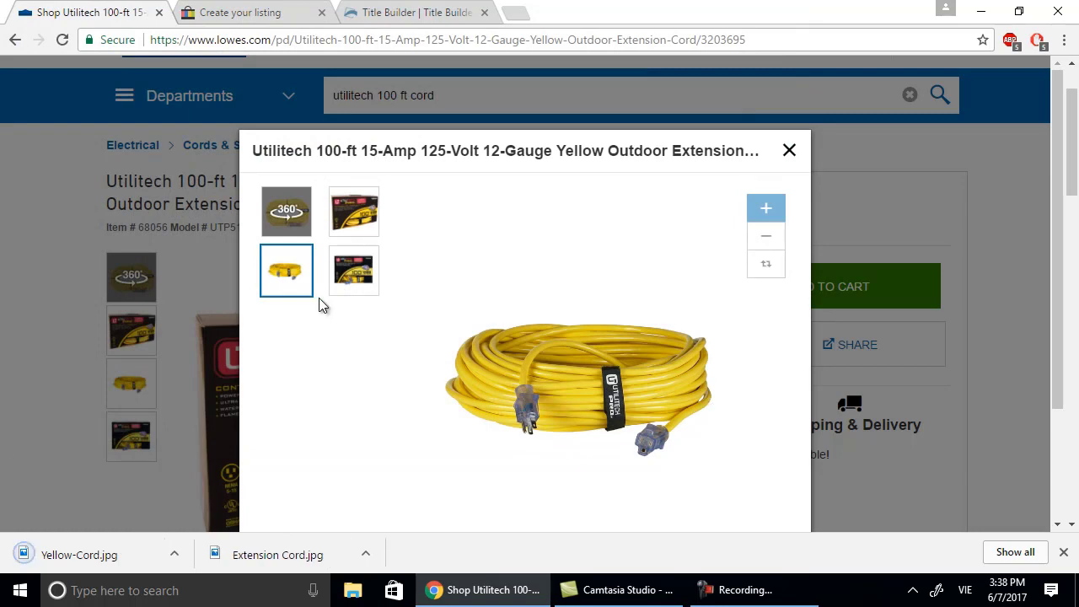
# Save the boxed cord with plugs photo as 'Extension-Yellow-Cord'.
pyautogui.click(364, 277)
pyautogui.rightClick(557, 318)
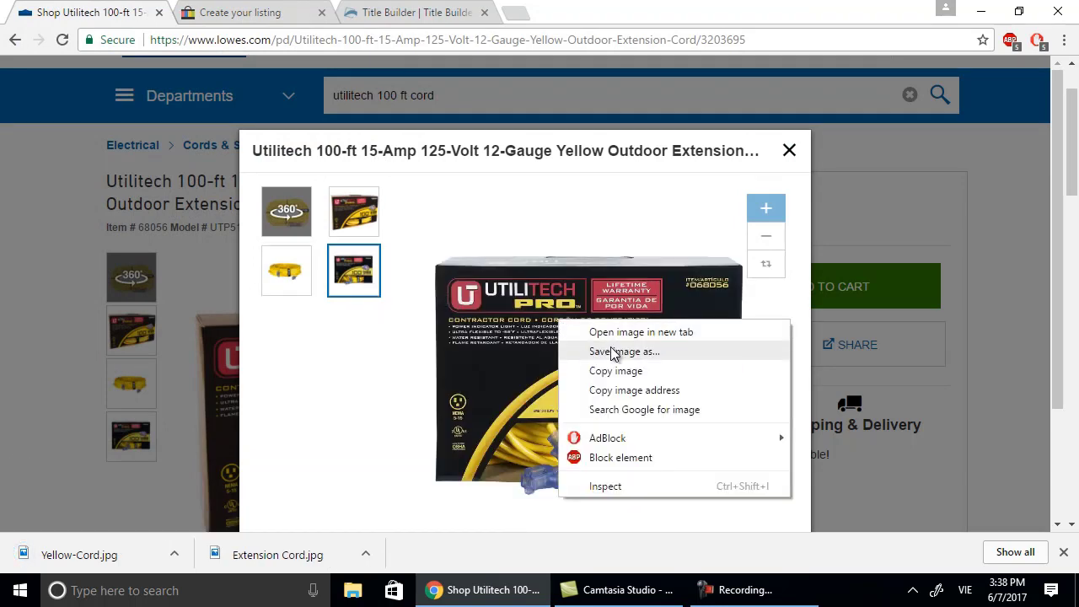
pyautogui.click(612, 348)
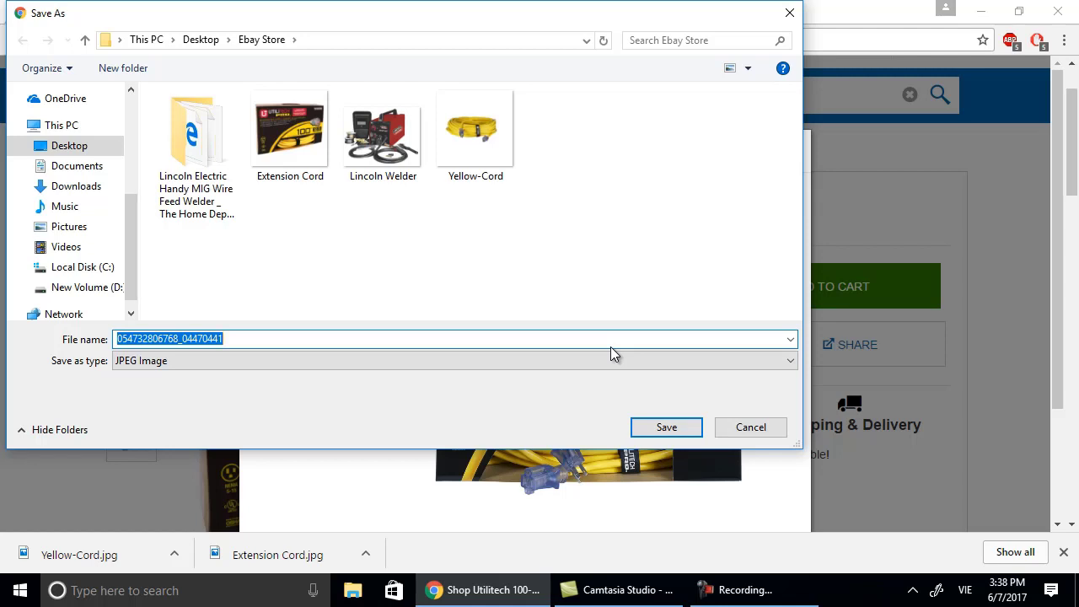
pyautogui.write('Extens')
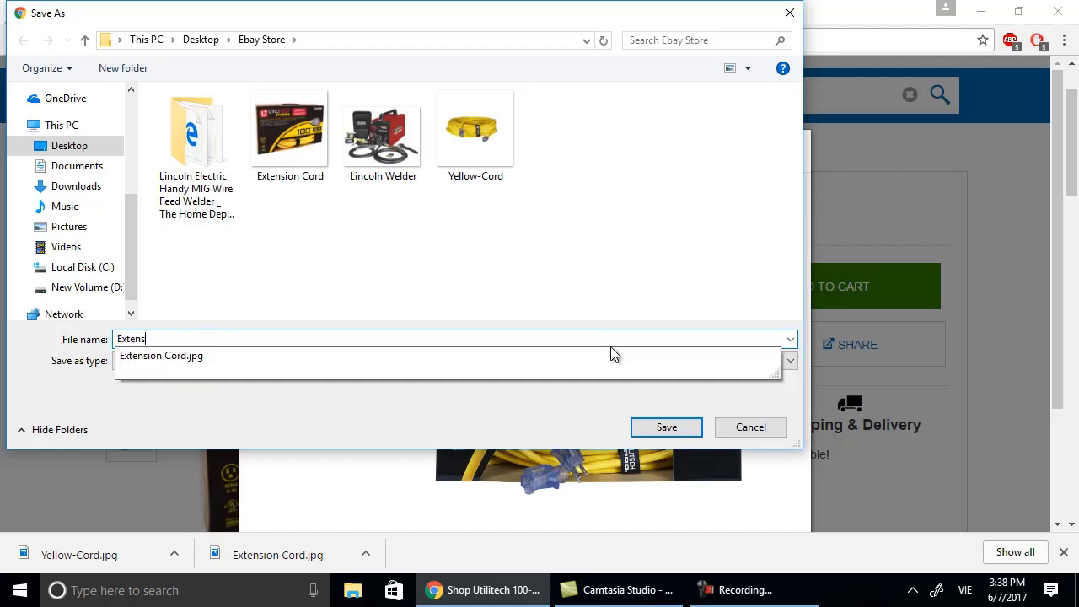
pyautogui.write('ion-Co')
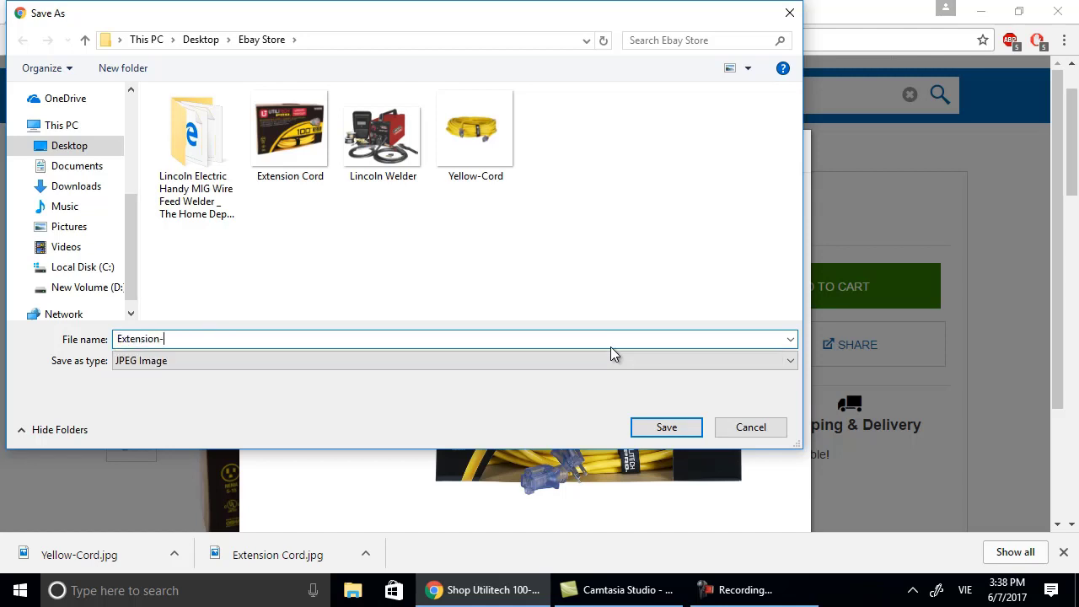
pyautogui.press('BackSpace')
pyautogui.press('BackSpace')
pyautogui.write('Yellow-Cord')
pyautogui.click(674, 425)
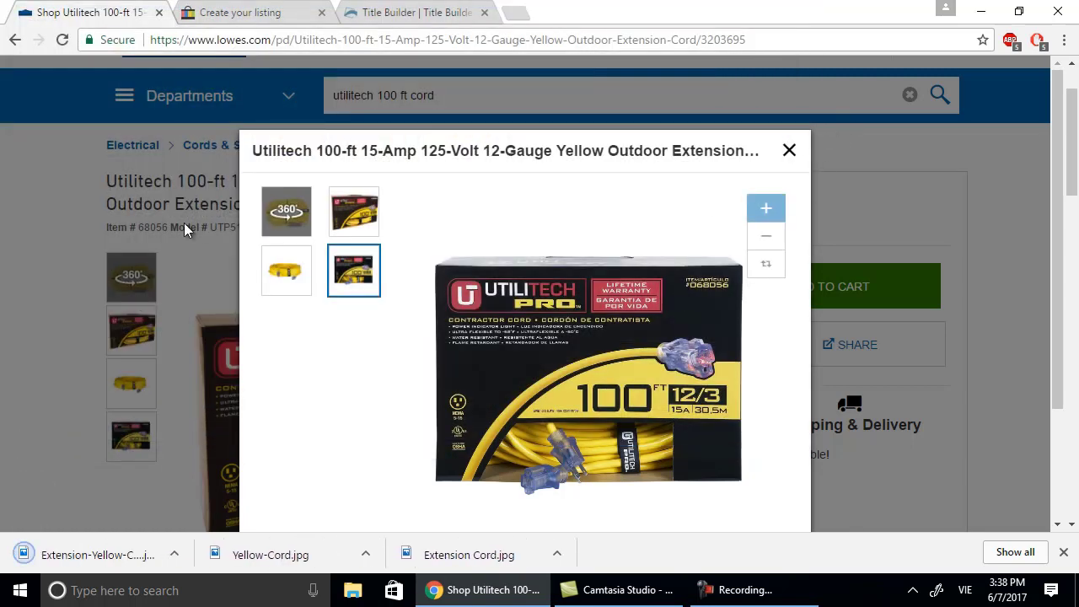
# Save the 360° cord image as '125-Volt-Extension Cord' in Ebay Store, then close the image viewer.
pyautogui.click(273, 221)
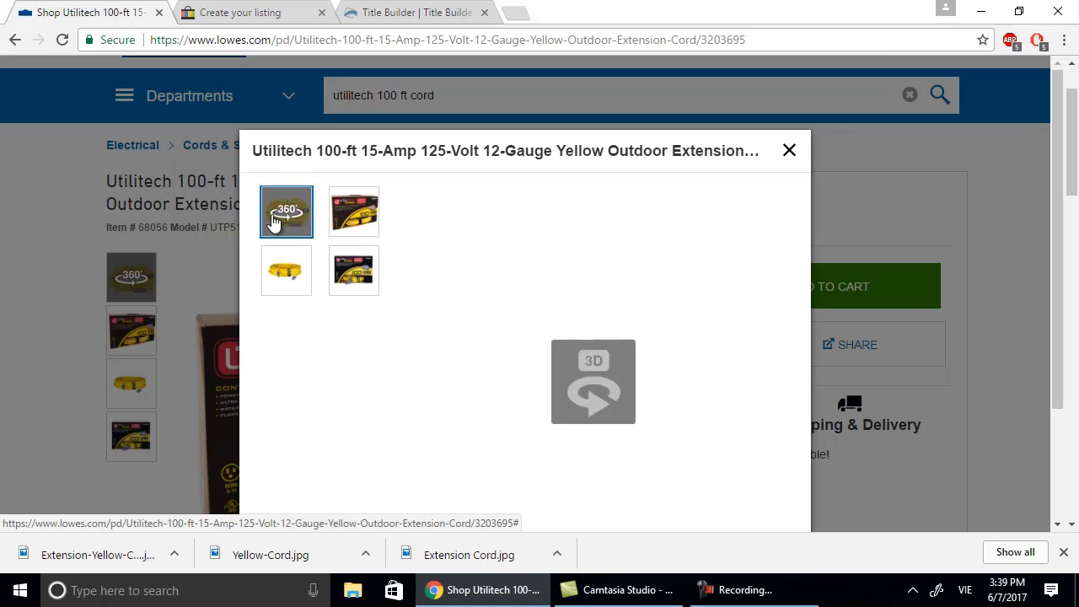
pyautogui.scroll(-1, 714, 273)
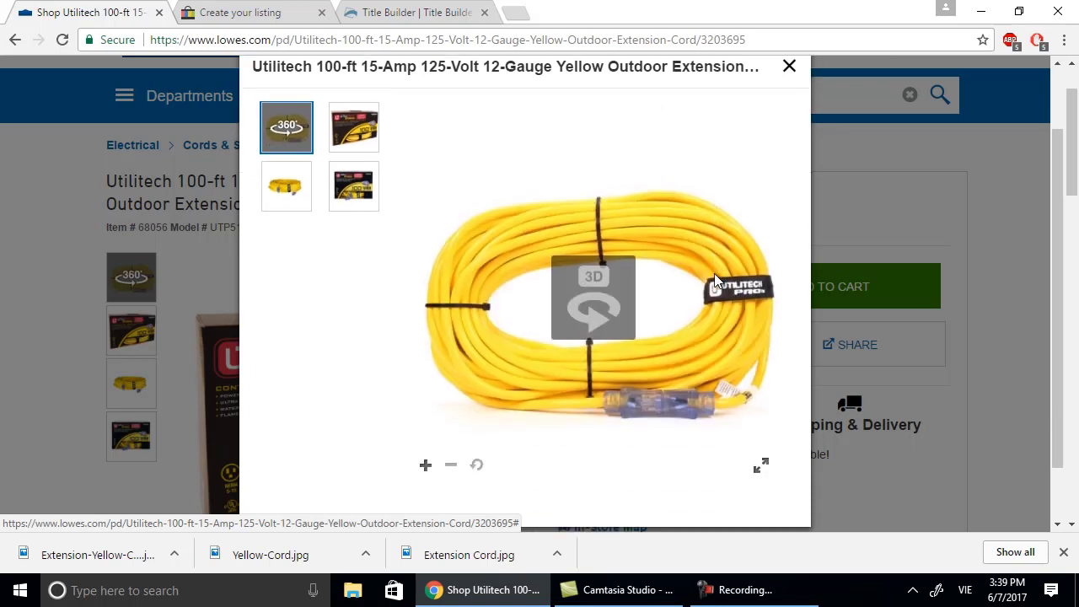
pyautogui.rightClick(636, 296)
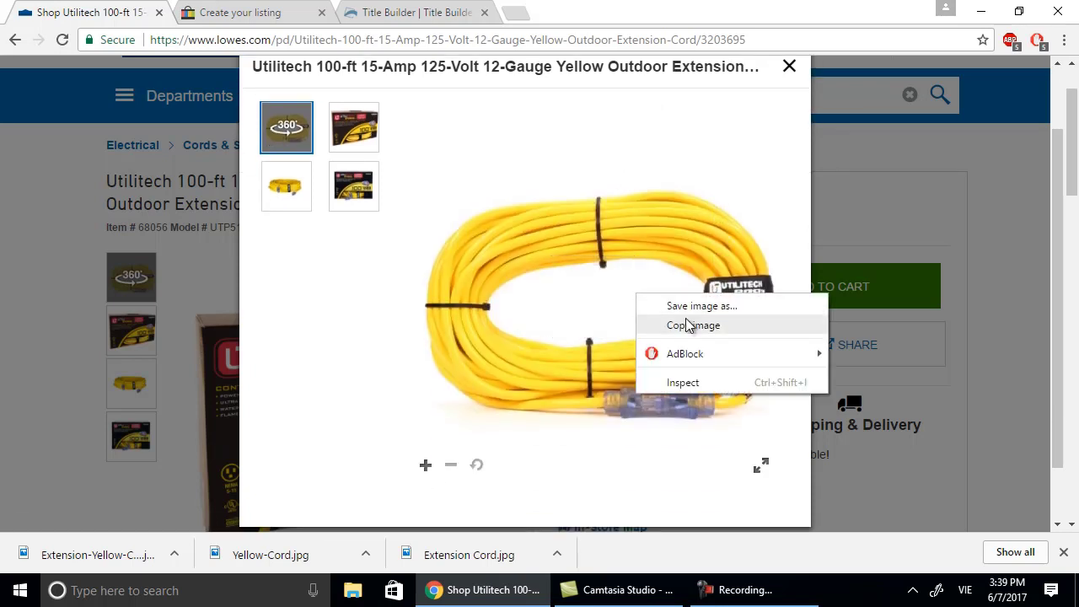
pyautogui.click(689, 307)
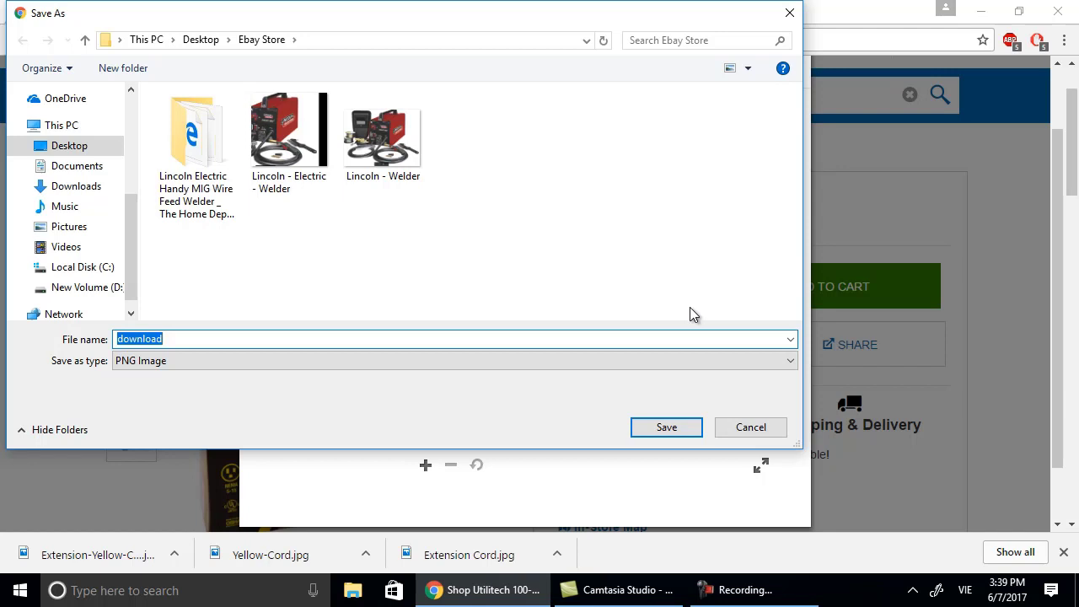
pyautogui.write('125 V')
pyautogui.press('BackSpace')
pyautogui.write('5 Vo')
pyautogui.write('-Vo')
pyautogui.write('lt-Ext')
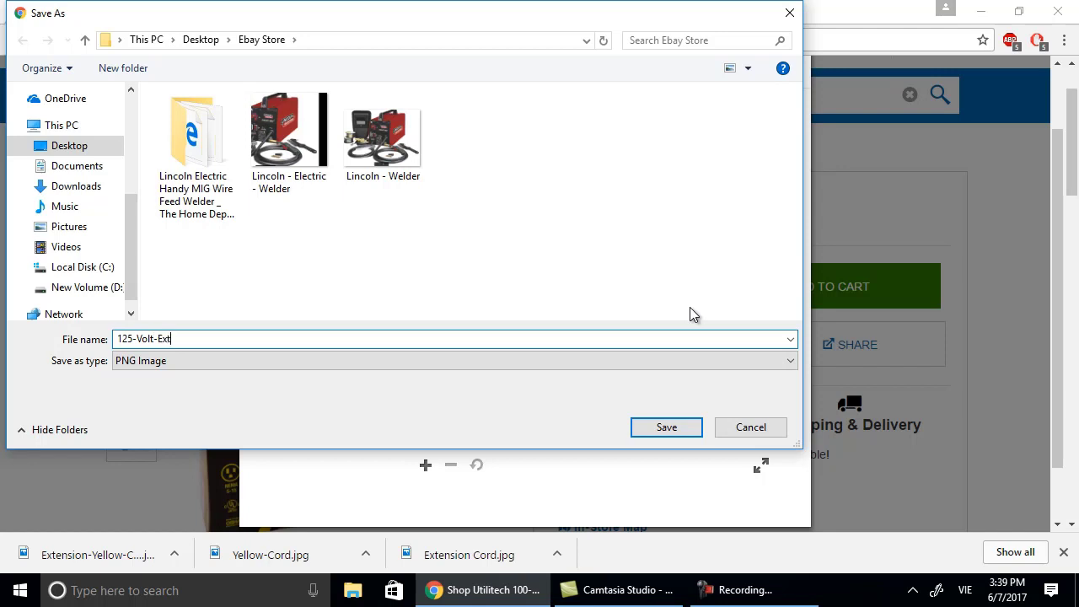
pyautogui.write('ension Cord')
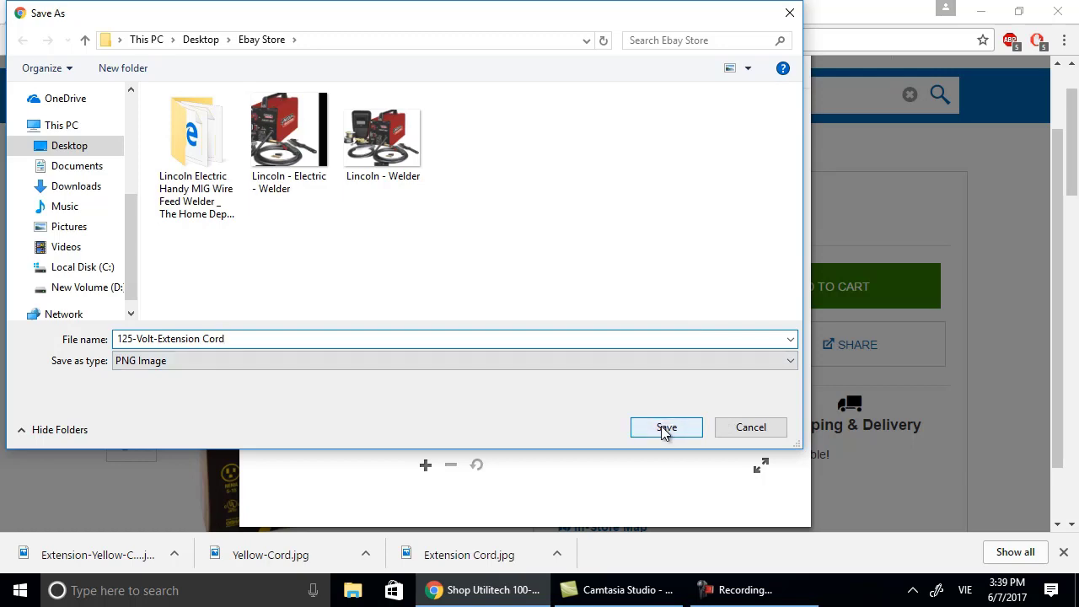
pyautogui.click(665, 428)
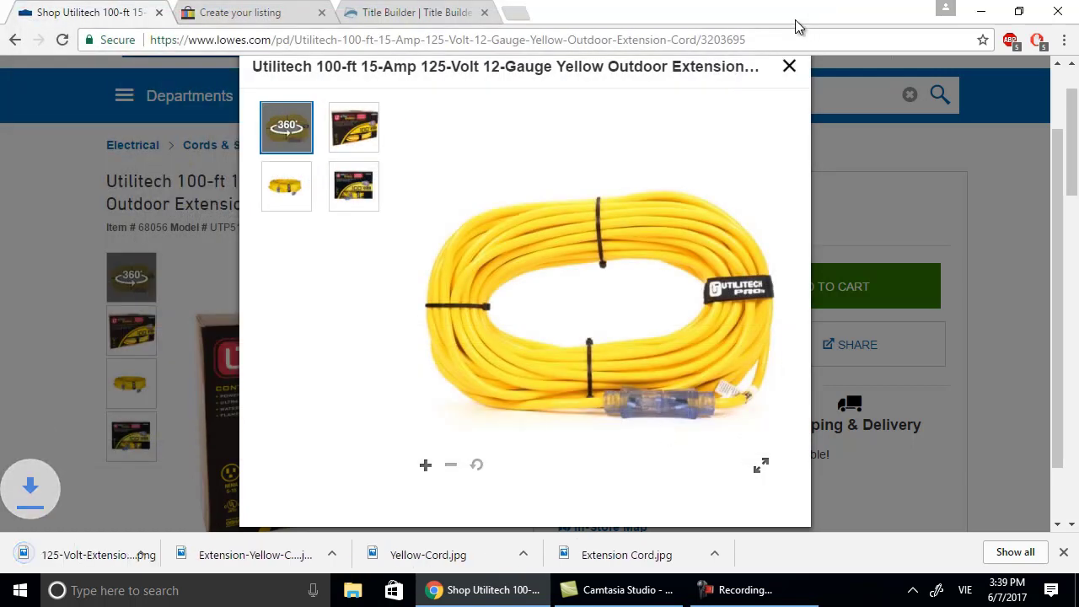
pyautogui.click(789, 67)
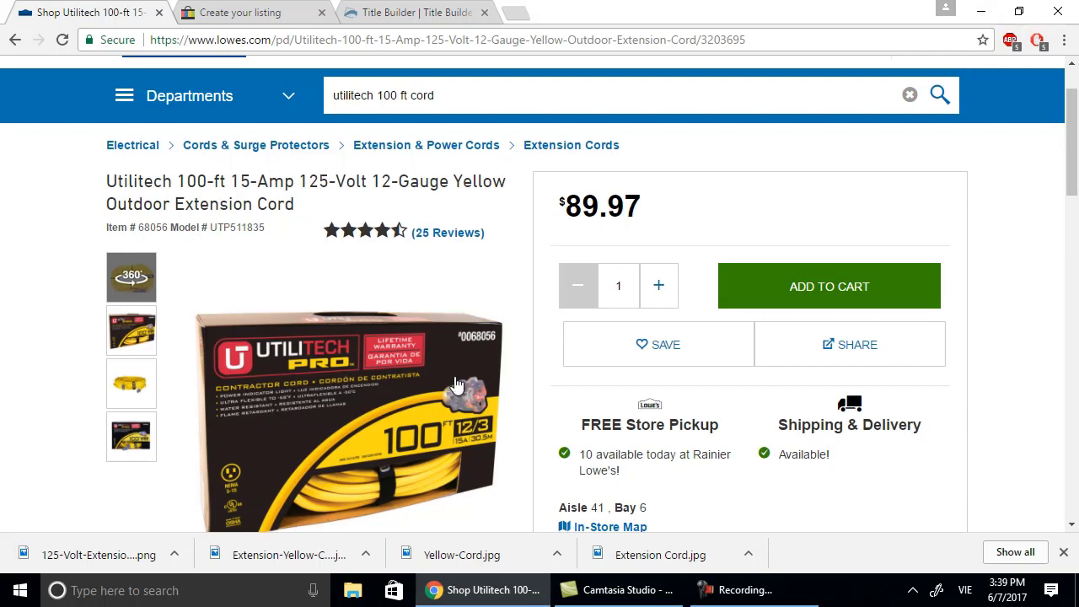
# Minimize Chrome and turn on Show desktop icons.
pyautogui.click(990, 17)
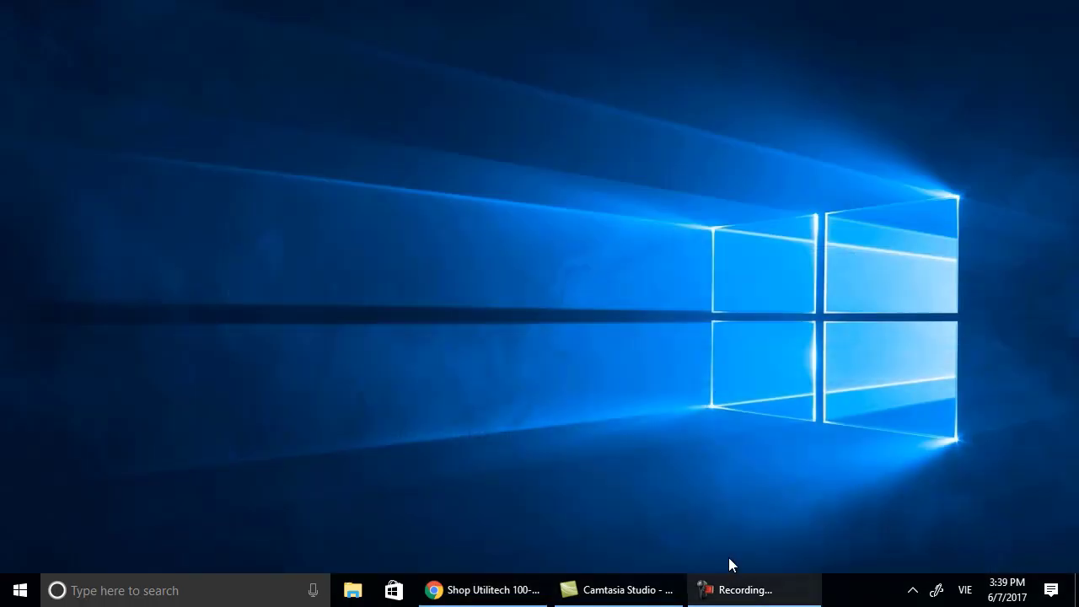
pyautogui.rightClick(557, 348)
pyautogui.moveTo(597, 362)
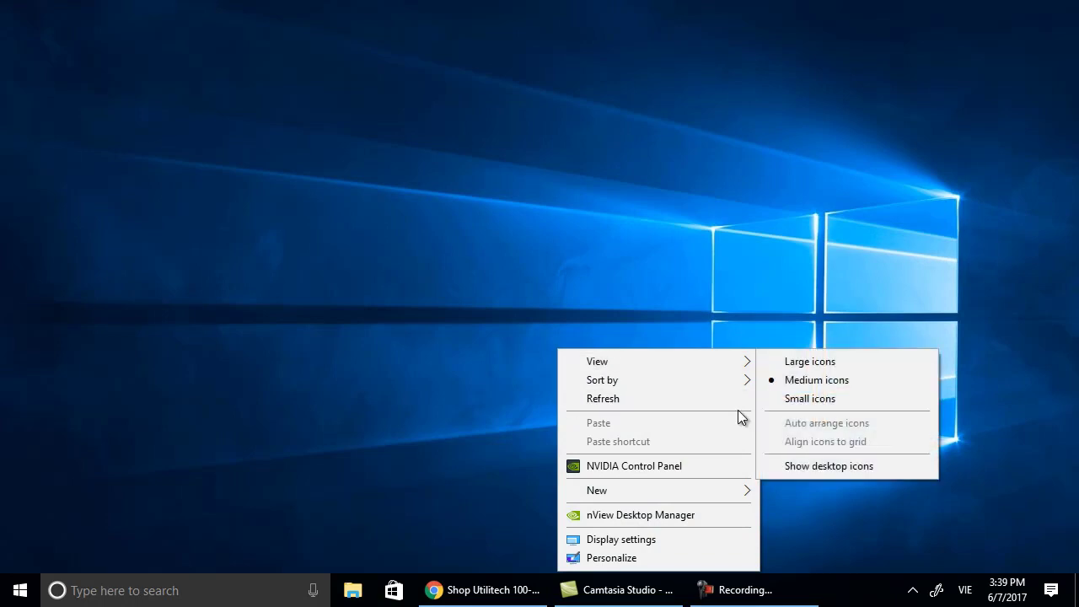
pyautogui.click(792, 464)
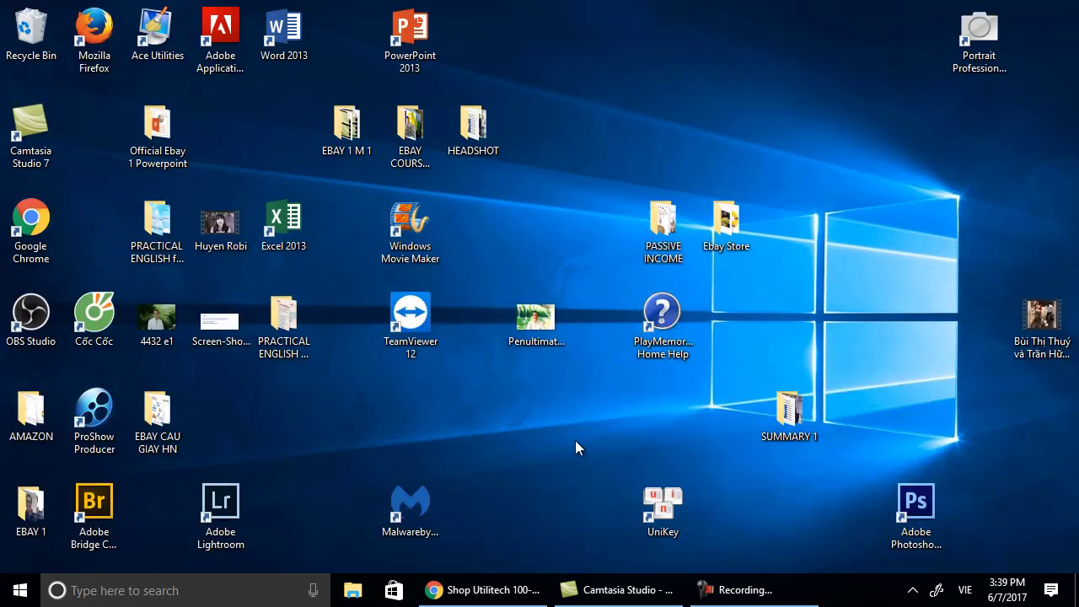
# Open Extension Cord.jpg from the Ebay Store folder in Photos, then search Start for snipping.
pyautogui.doubleClick(726, 221)
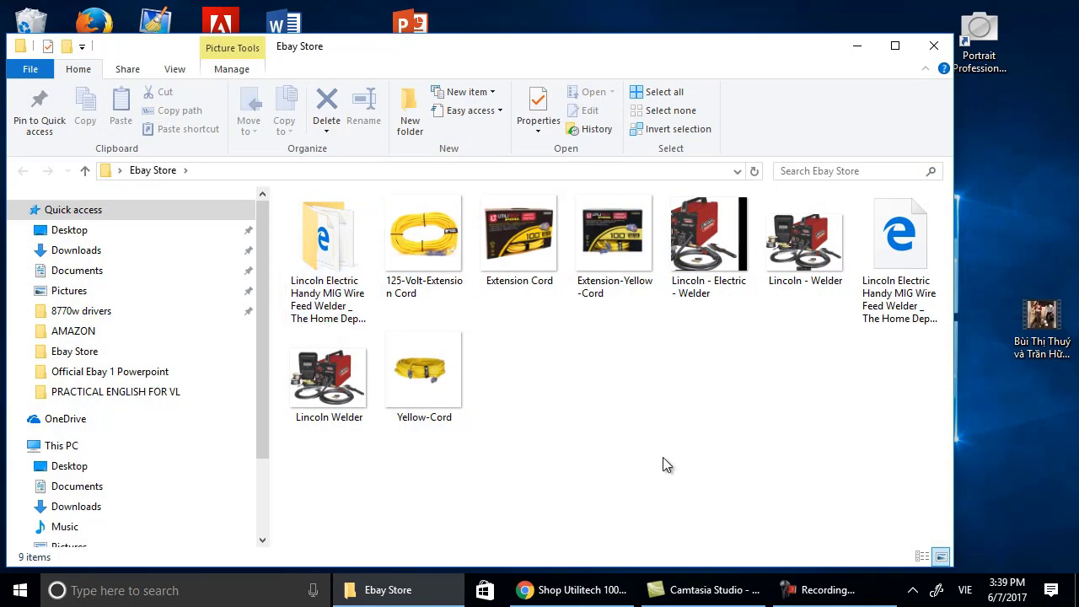
pyautogui.click(520, 235)
pyautogui.rightClick(520, 235)
pyautogui.doubleClick(512, 231)
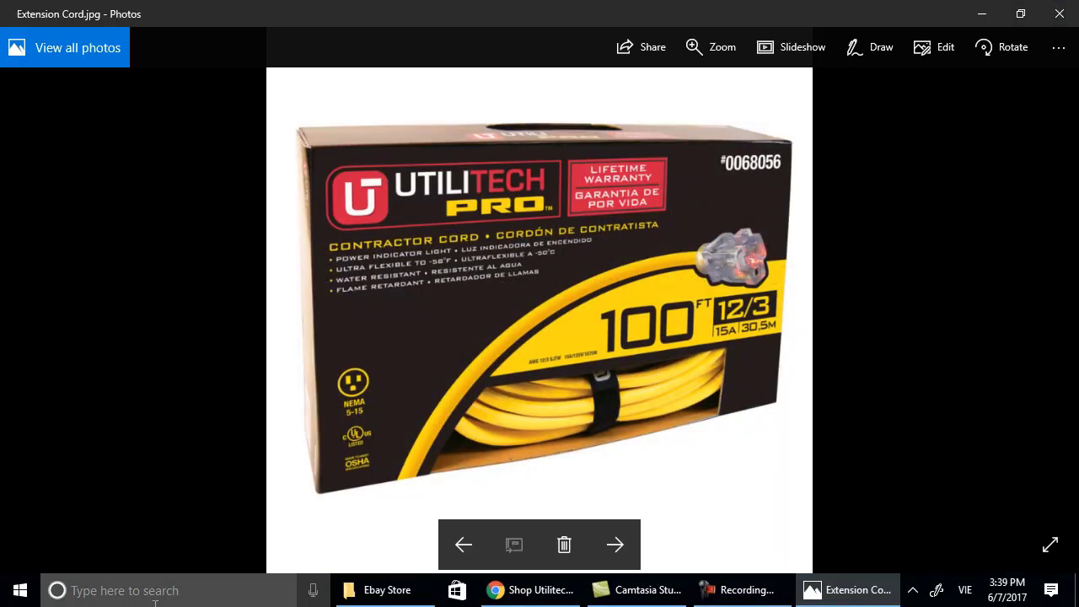
pyautogui.click(167, 592)
pyautogui.write('snip')
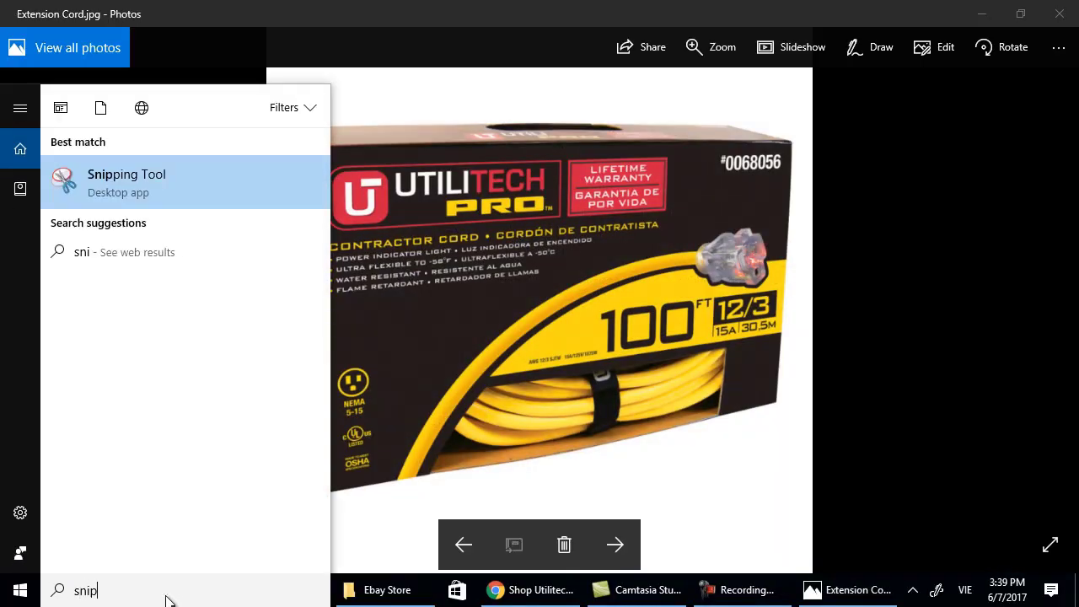
pyautogui.write('ping')
# Launch Snipping Tool, snip the boxed cord photo and save it as Utilitech-Extension-Cord.
pyautogui.press('Return')
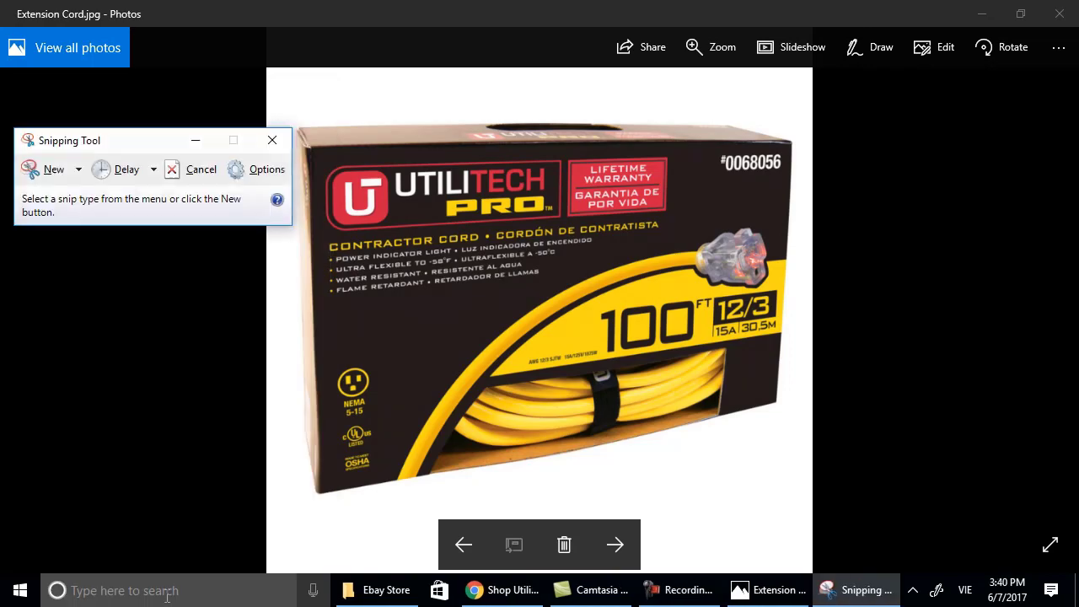
pyautogui.click(53, 168)
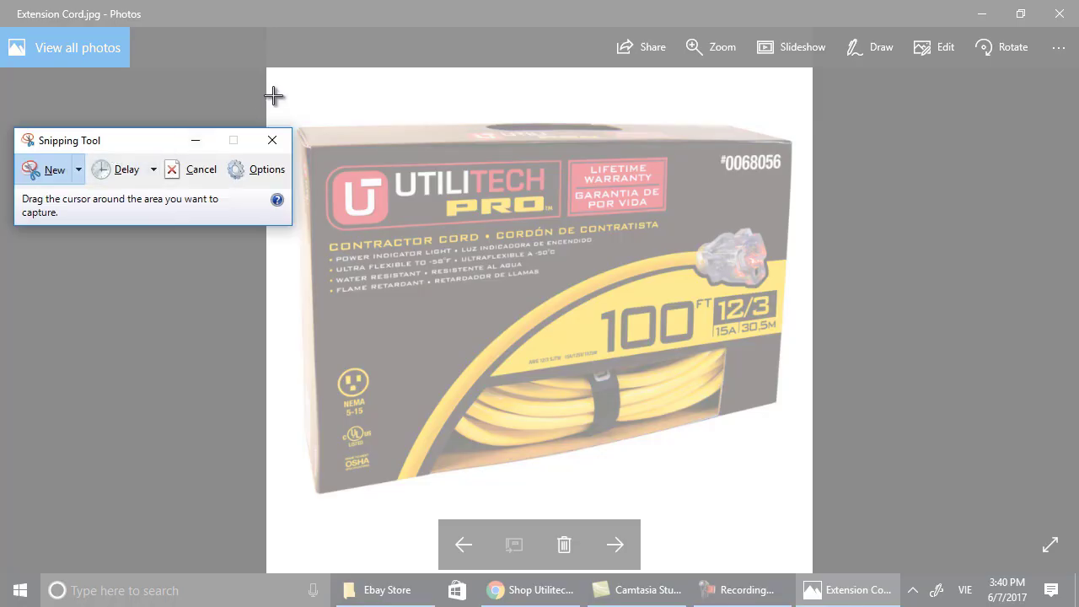
pyautogui.moveTo(273, 96); pyautogui.dragTo(795, 523)
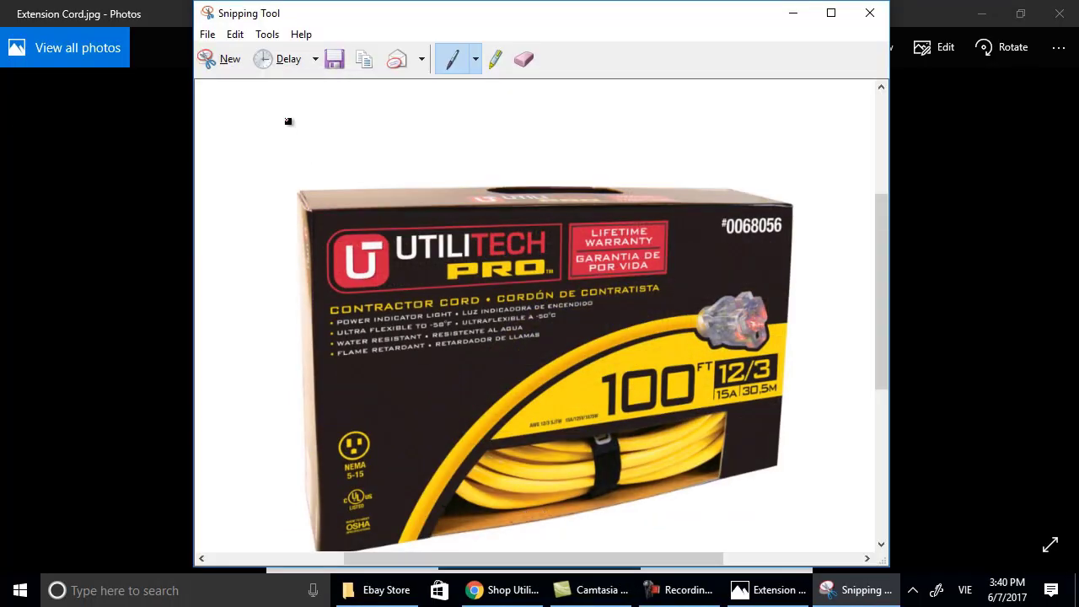
pyautogui.click(207, 34)
pyautogui.click(237, 77)
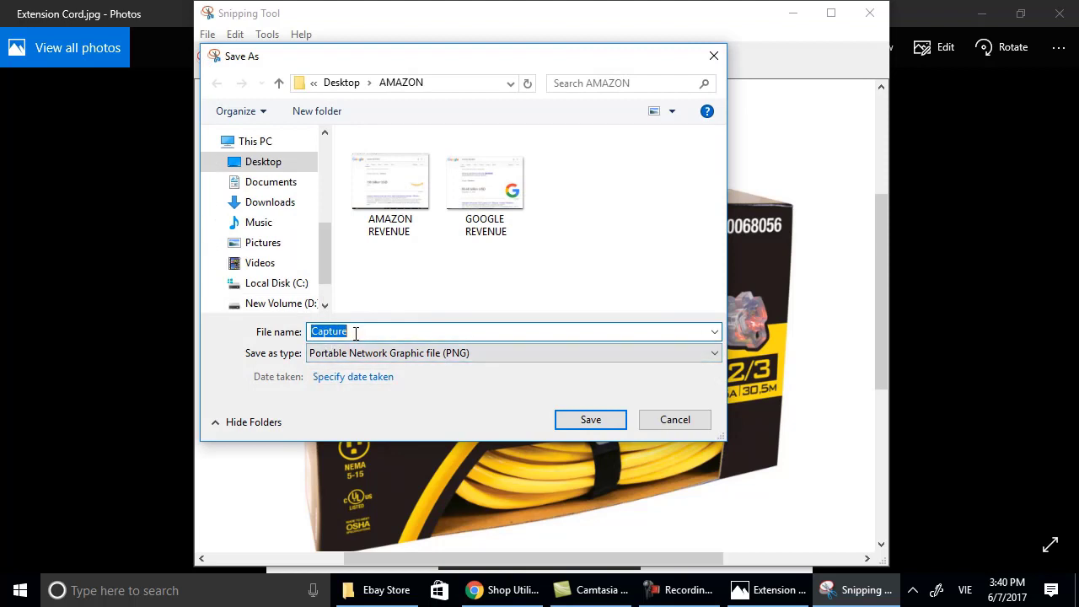
pyautogui.write('Extenso')
pyautogui.press('BackSpace')
pyautogui.press('BackSpace')
pyautogui.press('BackSpace')
pyautogui.press('BackSpace')
pyautogui.press('BackSpace')
pyautogui.press('BackSpace')
pyautogui.write('Utilitech-Exten')
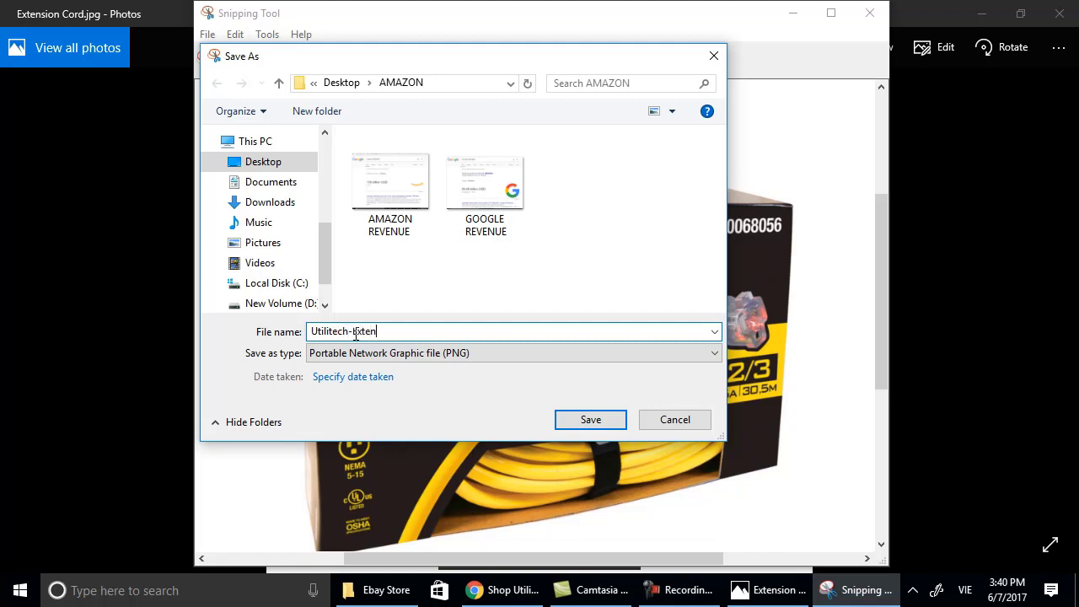
pyautogui.write('sion-Cord')
pyautogui.click(611, 419)
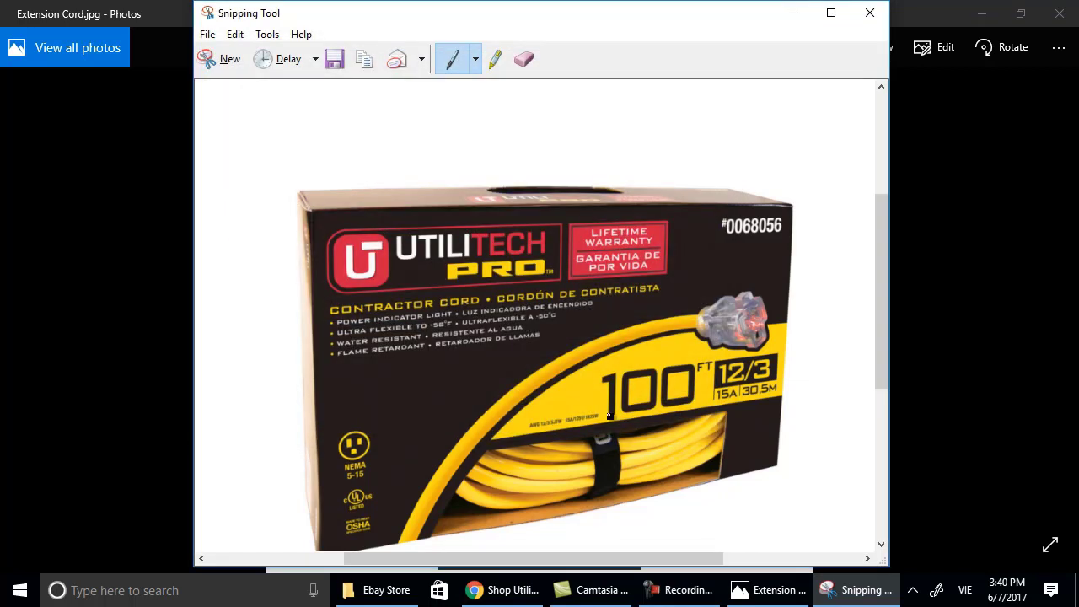
# Save the capture again into Desktop > Ebay Store as Utilitech-Extension-Cord e1.
pyautogui.click(209, 38)
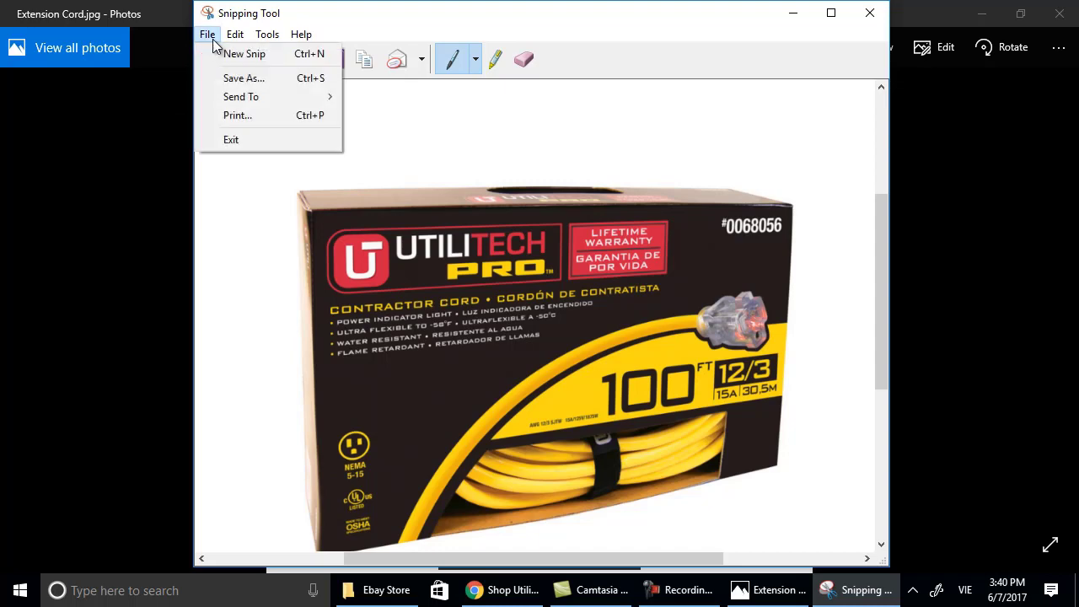
pyautogui.click(226, 77)
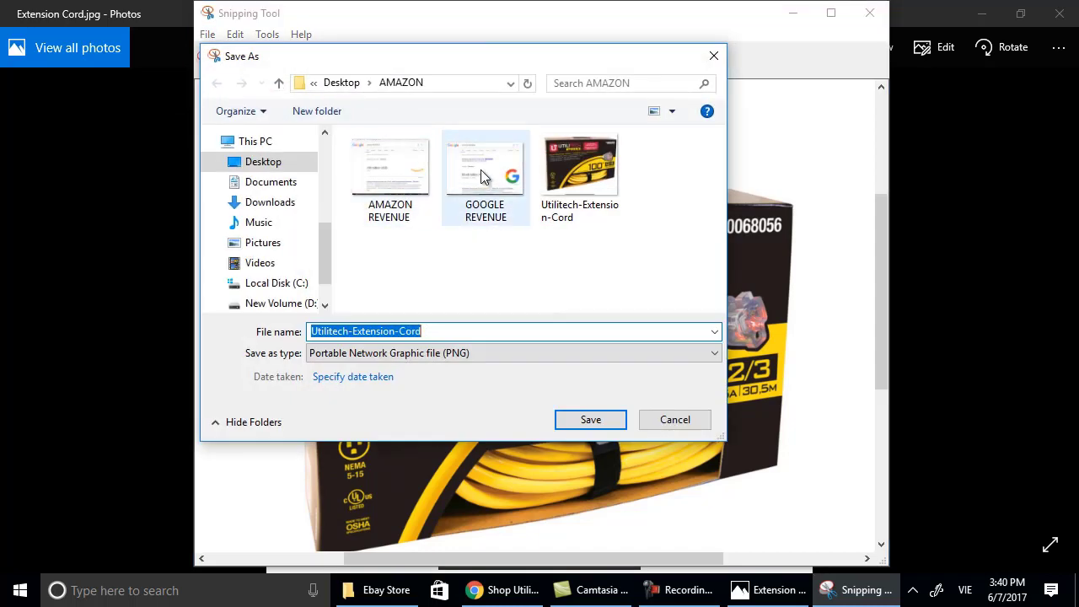
pyautogui.click(262, 161)
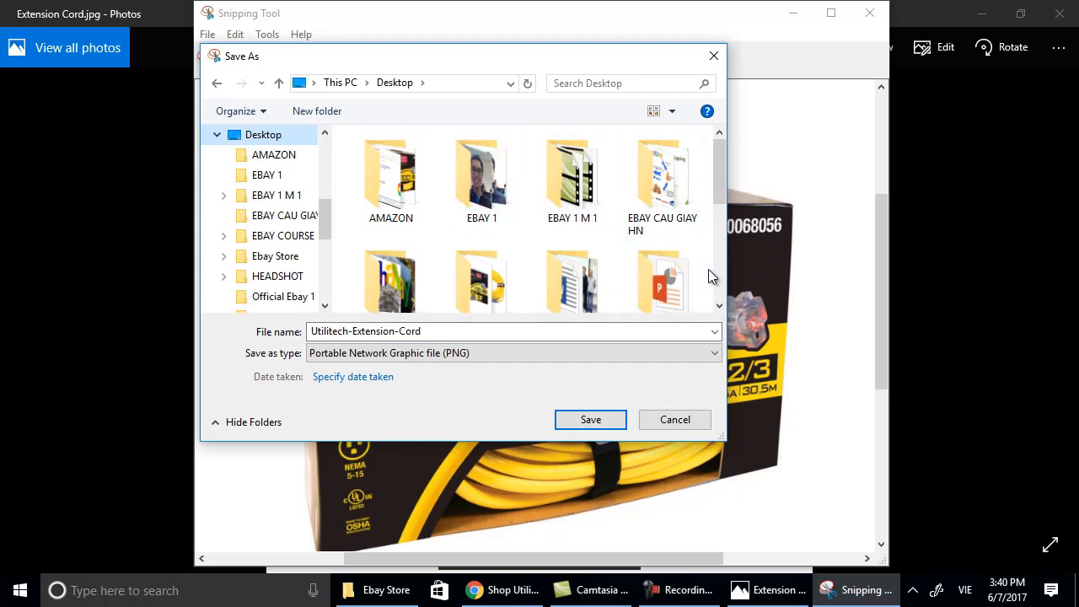
pyautogui.scroll(-1, 708, 269)
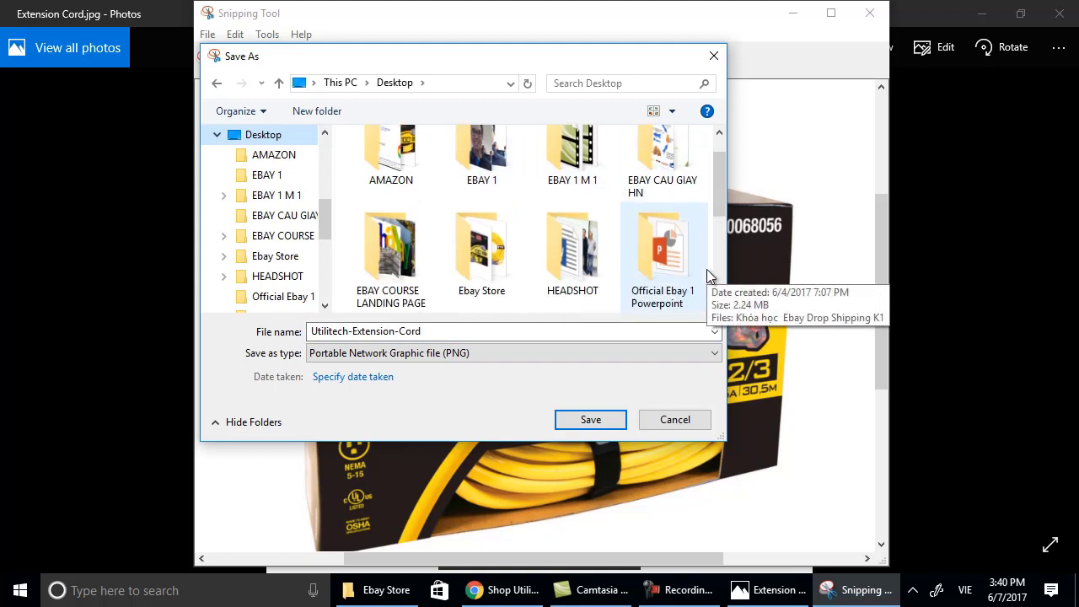
pyautogui.doubleClick(485, 243)
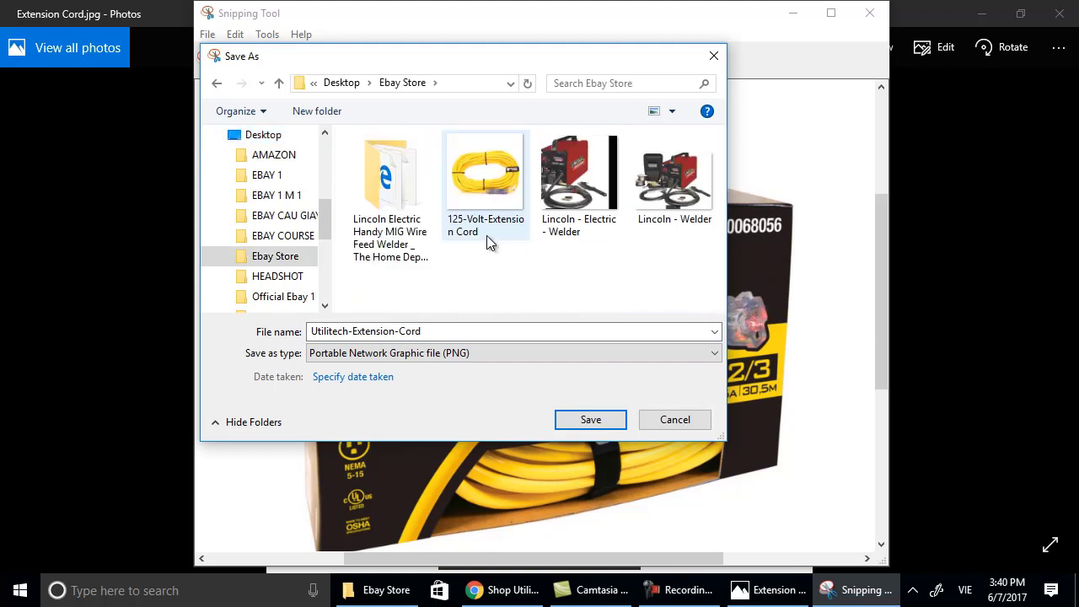
pyautogui.click(477, 330)
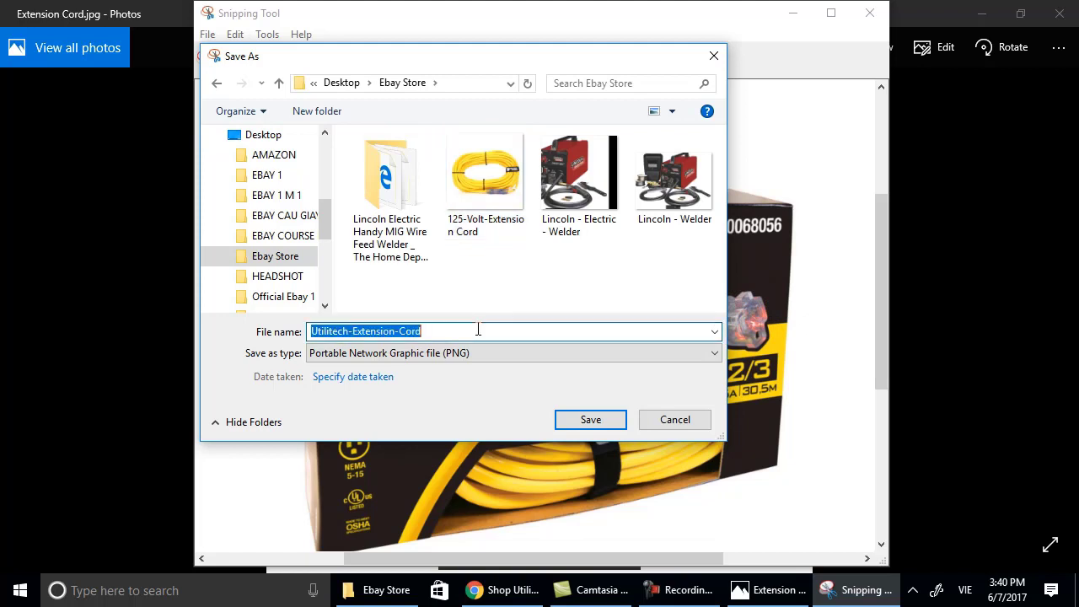
pyautogui.click(477, 329)
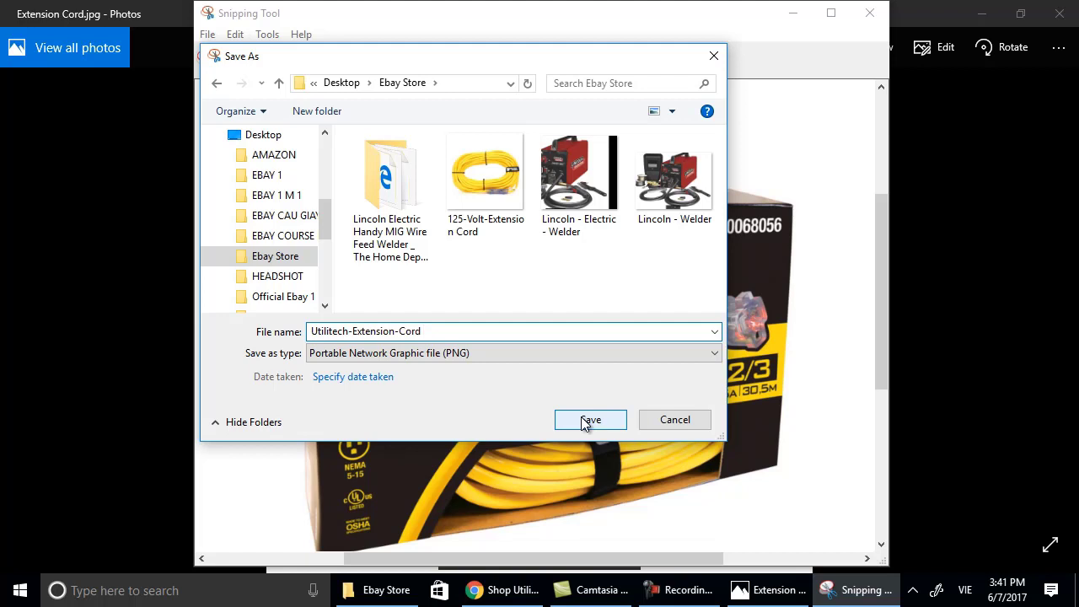
pyautogui.press('Num_Lock')
pyautogui.write('1')
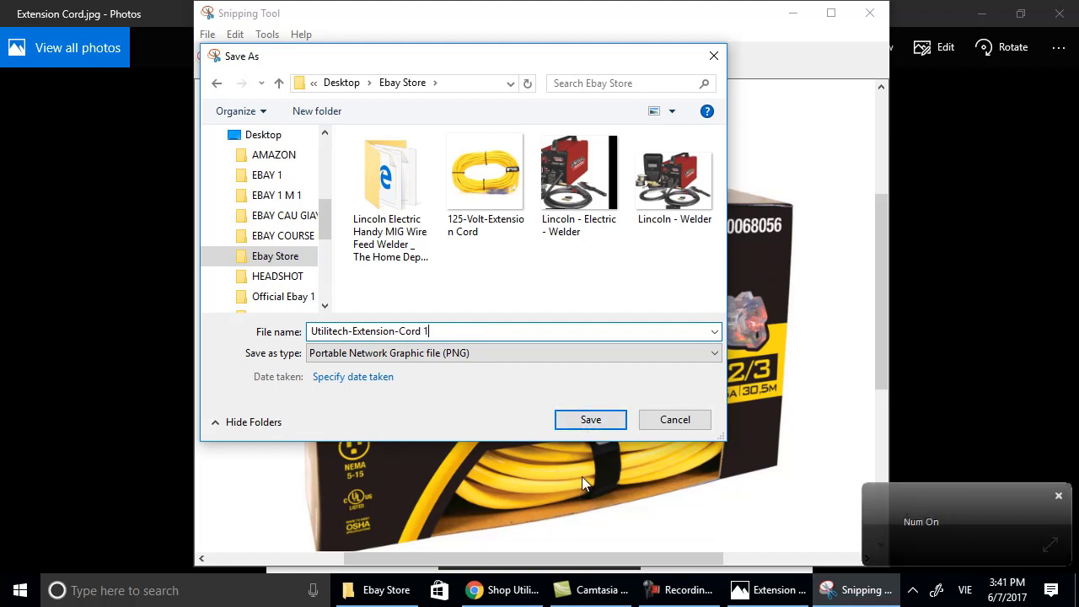
pyautogui.press('BackSpace')
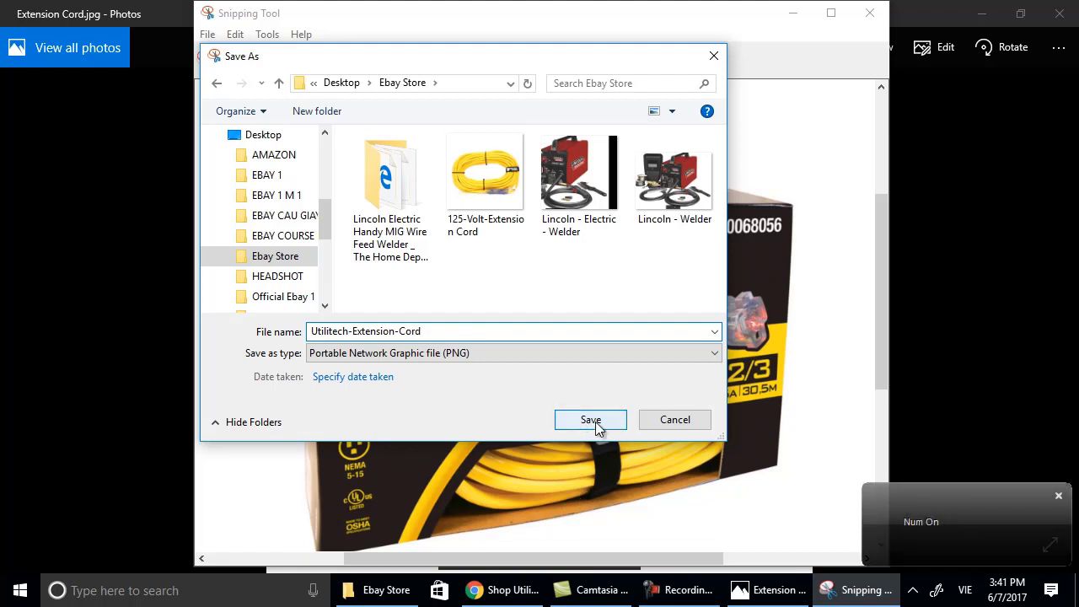
pyautogui.write('e1')
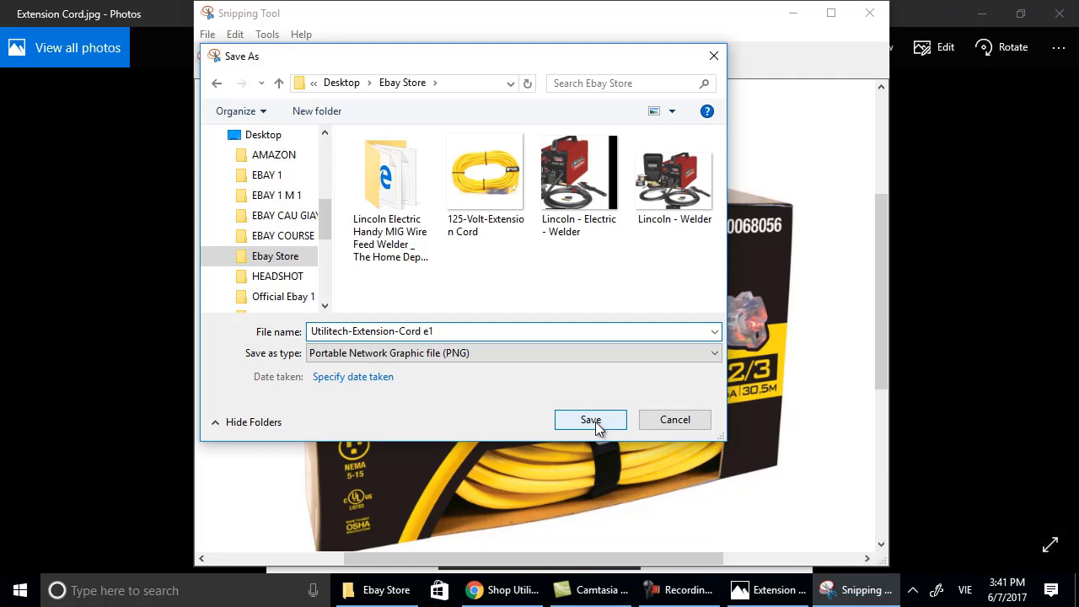
pyautogui.click(592, 421)
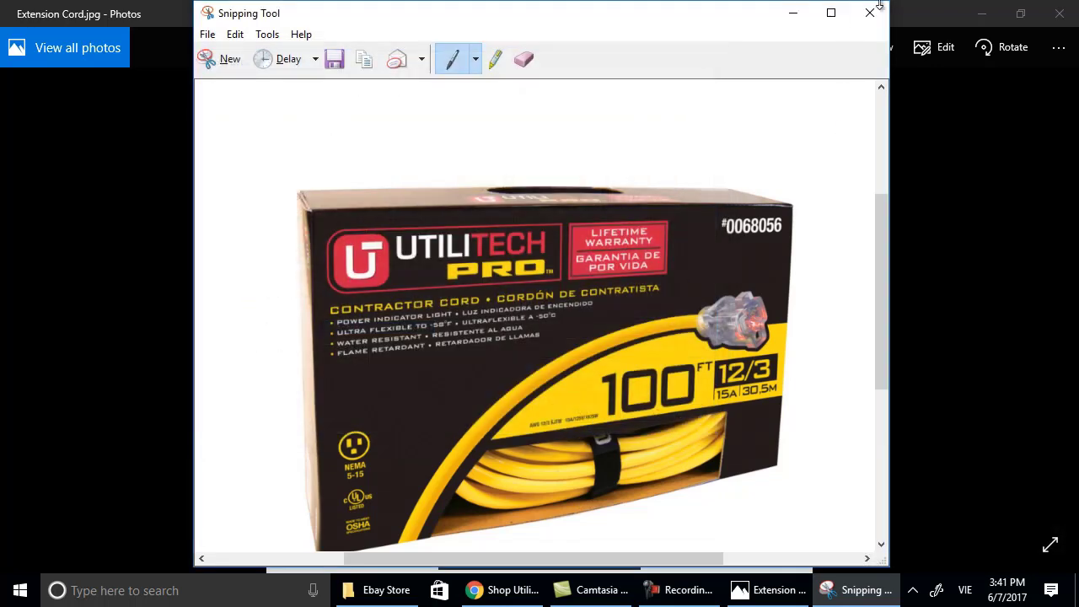
# Close Snipping Tool and Photos, then select the 125-Volt-Extension Cord image in Ebay Store.
pyautogui.click(870, 13)
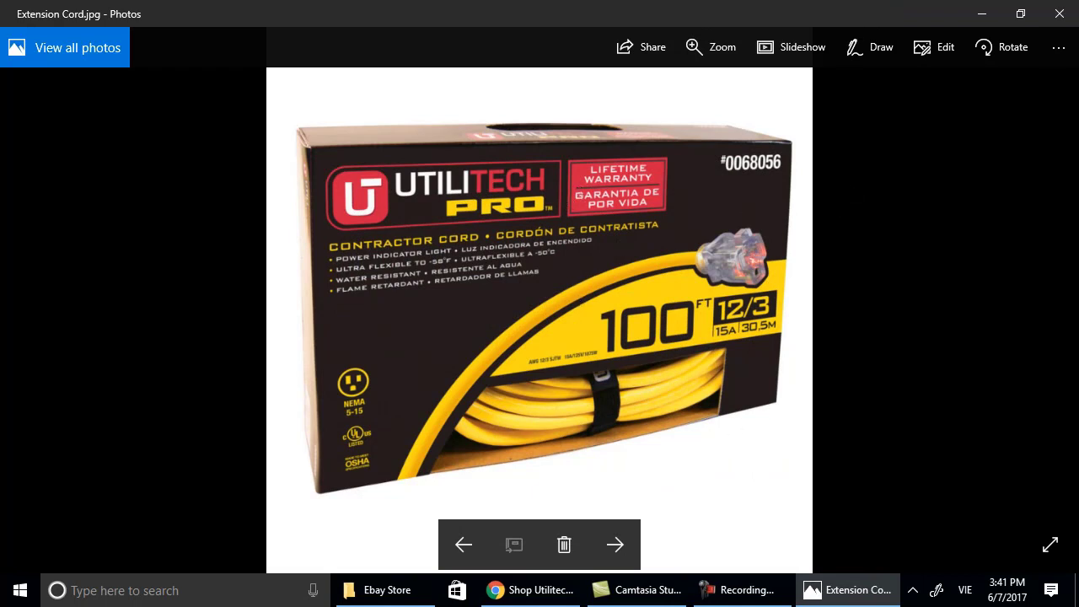
pyautogui.click(614, 544)
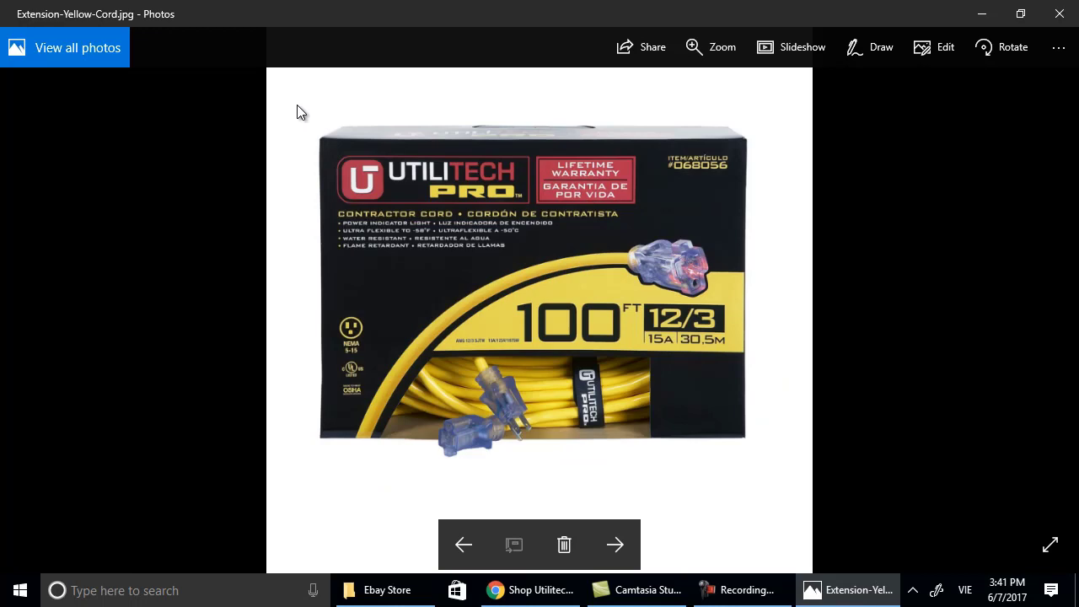
pyautogui.click(1058, 13)
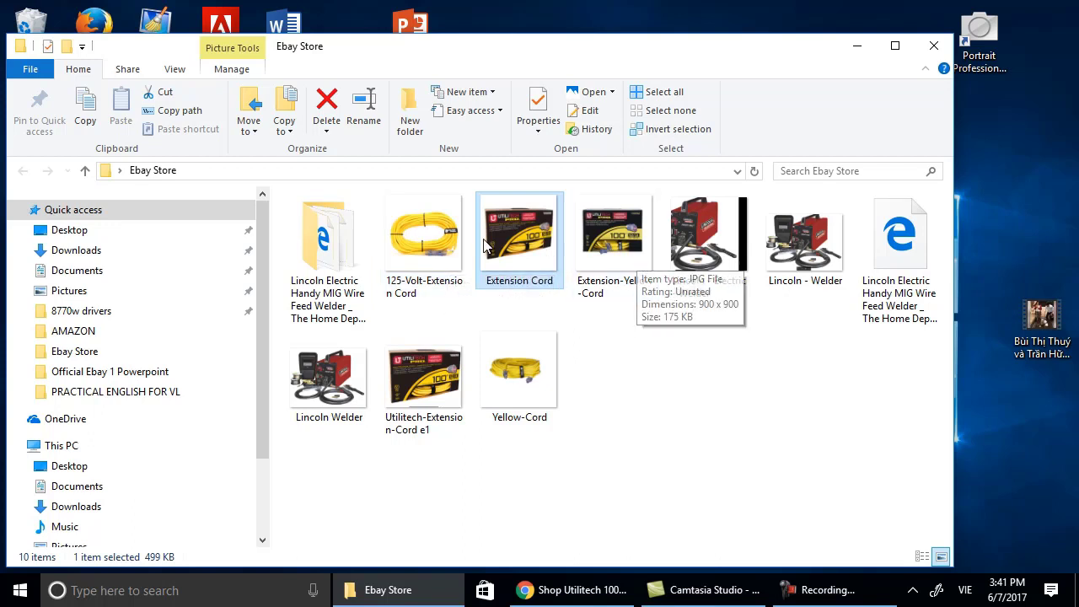
pyautogui.click(447, 243)
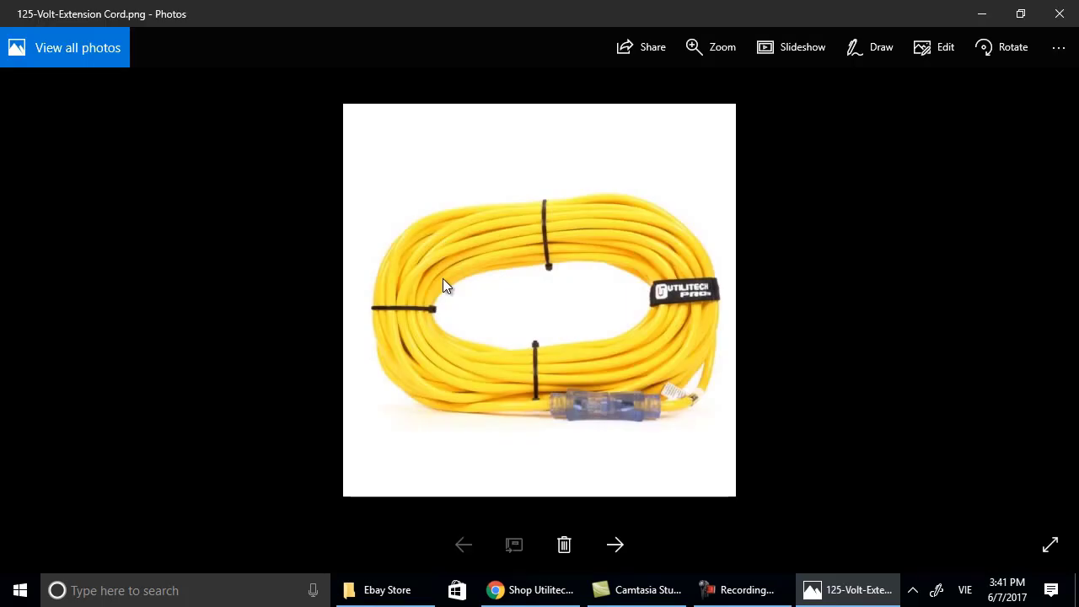
pyautogui.click(118, 590)
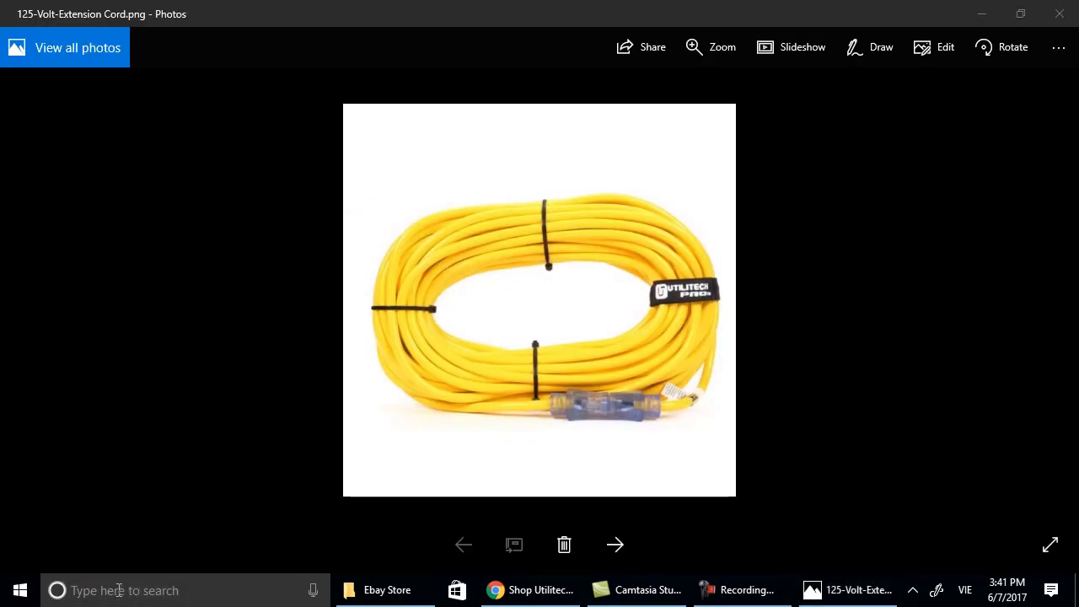
# Launch Snipping Tool and snip the coiled yellow cord photo.
pyautogui.write('snipping')
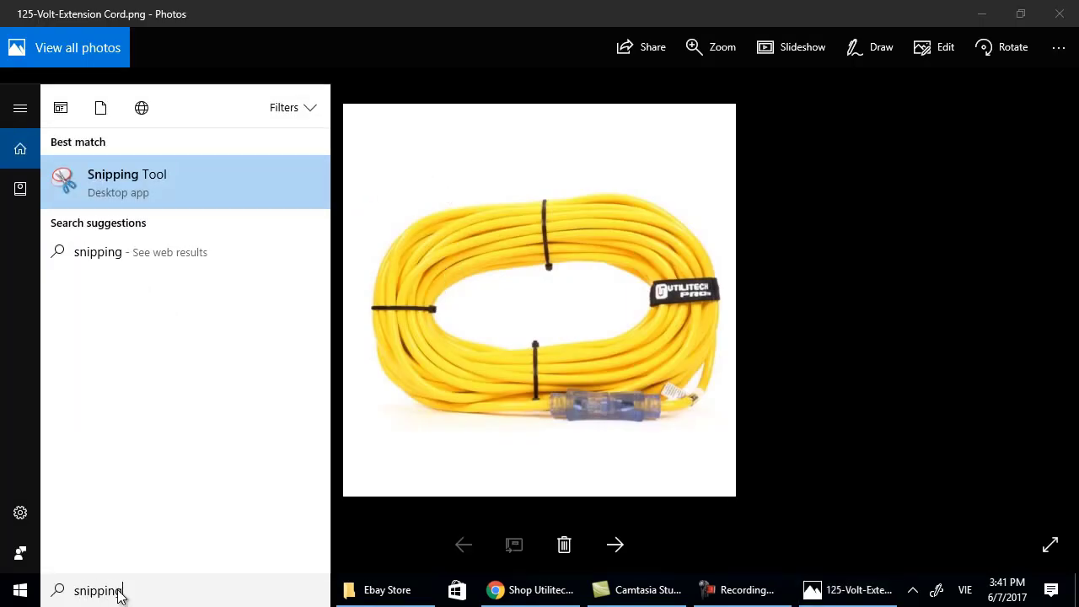
pyautogui.press('Return')
pyautogui.click(51, 169)
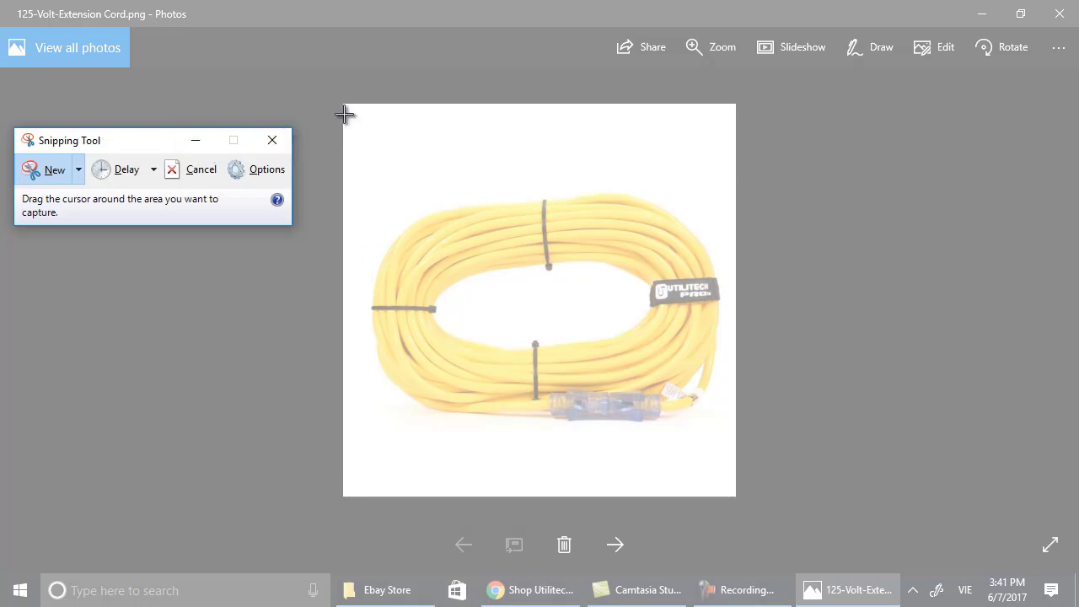
pyautogui.moveTo(344, 114); pyautogui.dragTo(733, 489)
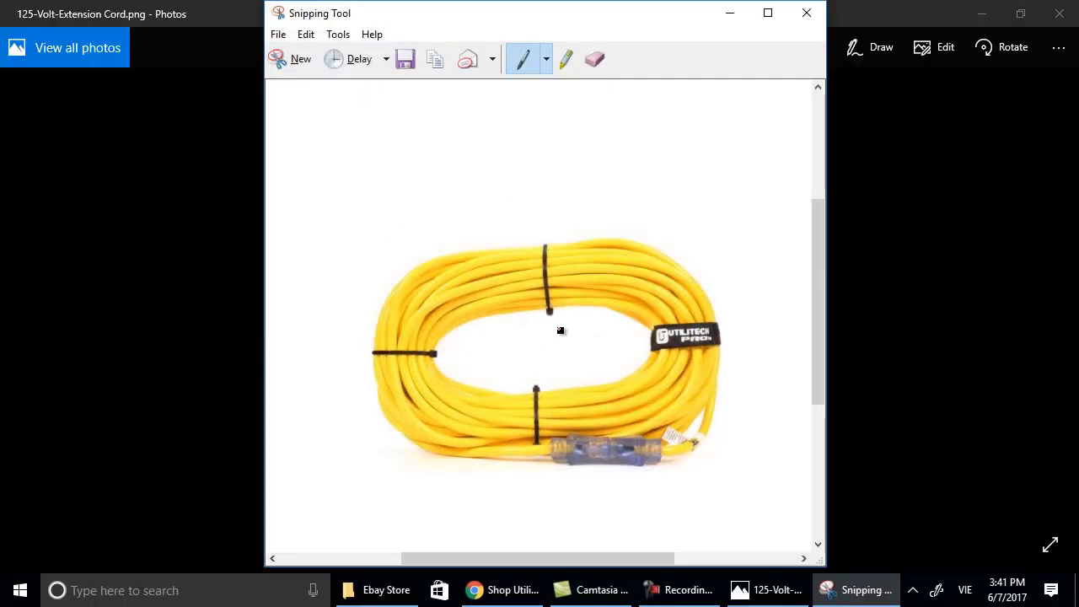
# Save the snip as Yellow-Extension-Cord e2, then close the snip and photo windows.
pyautogui.click(278, 34)
pyautogui.click(288, 80)
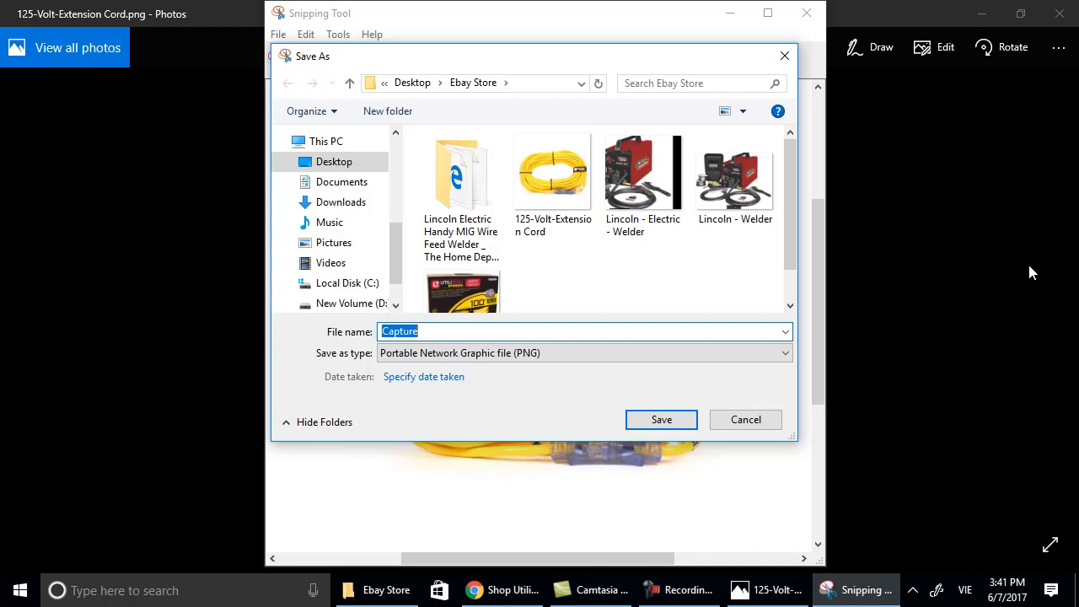
pyautogui.write('YHe')
pyautogui.press('BackSpace')
pyautogui.write('ellow')
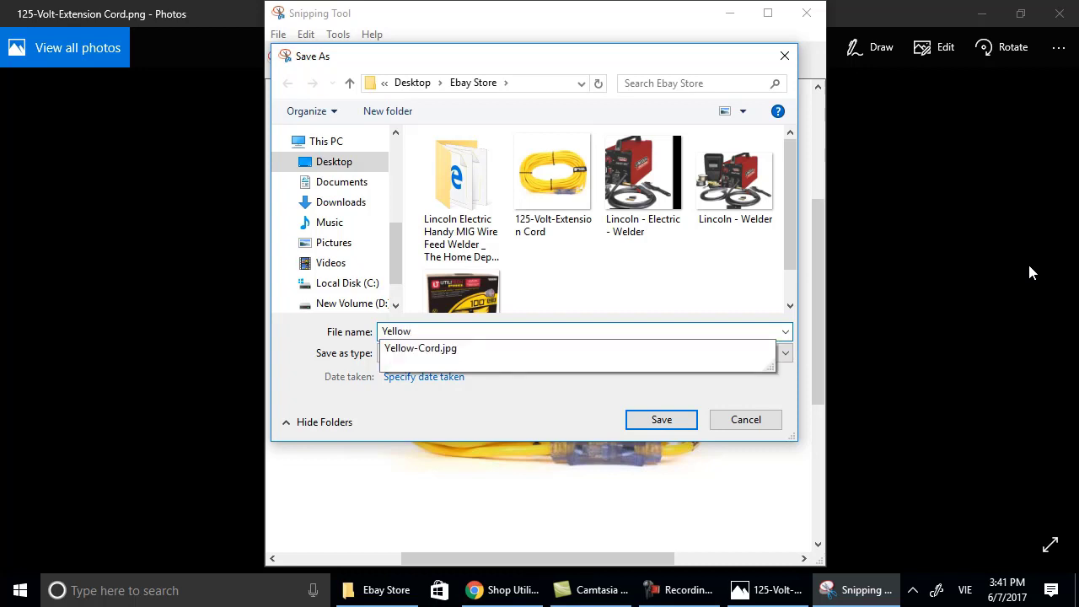
pyautogui.write('-Extensi')
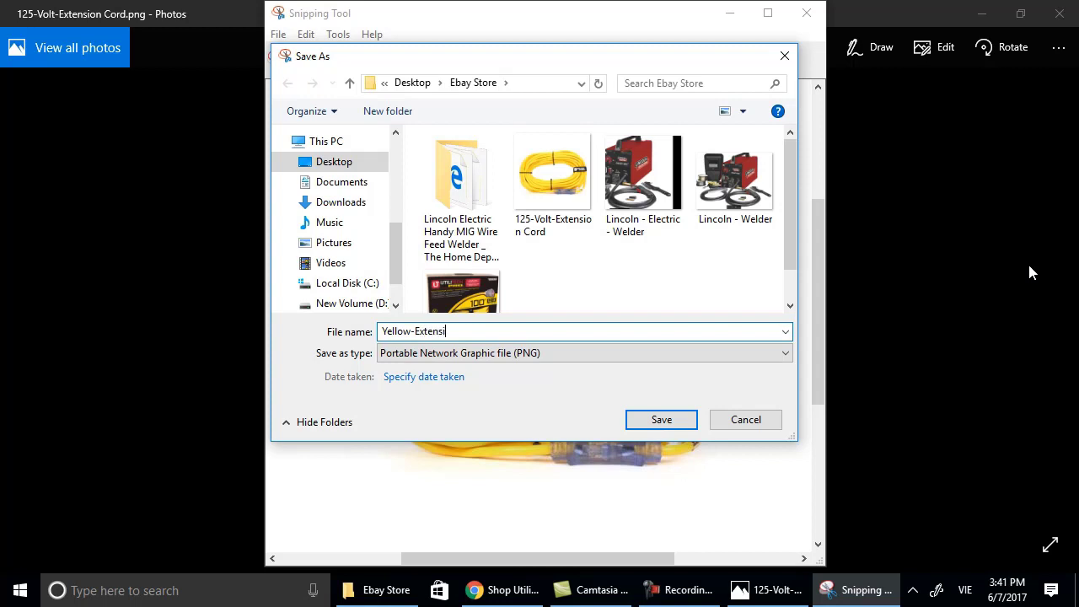
pyautogui.write('on Co')
pyautogui.press('BackSpace')
pyautogui.press('BackSpace')
pyautogui.press('BackSpace')
pyautogui.write('-Cord e2')
pyautogui.click(664, 419)
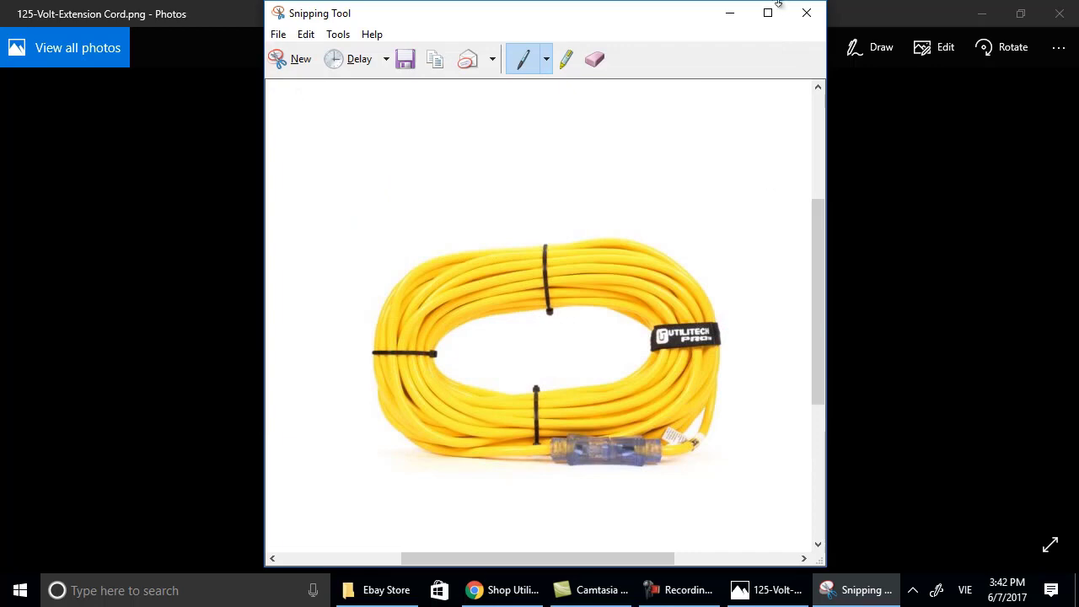
pyautogui.click(807, 12)
pyautogui.click(1068, 16)
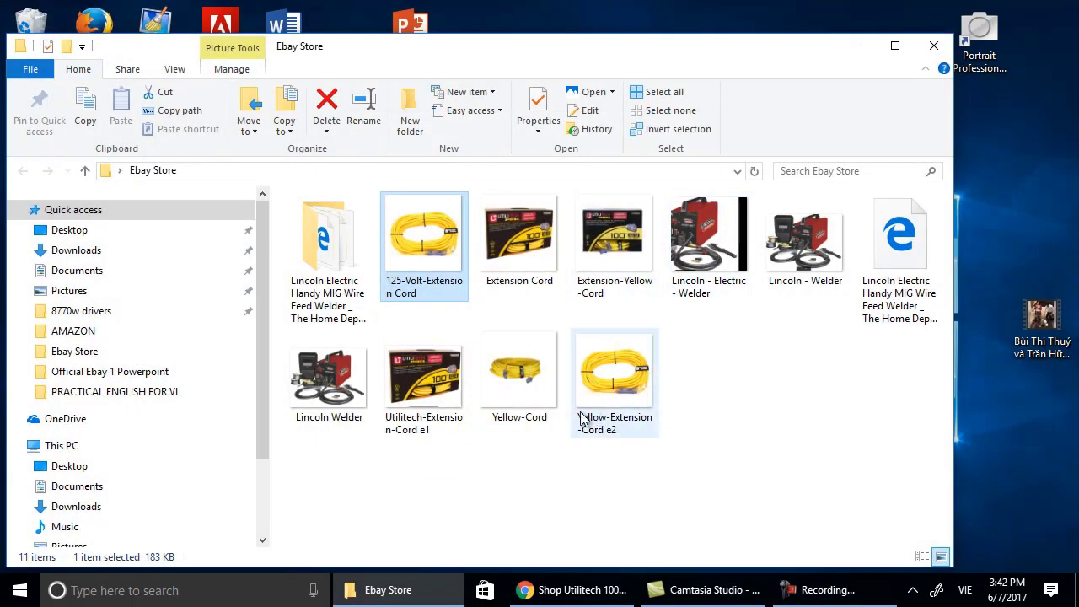
# Open the Yellow-Cord image and snip the area around the yellow cord.
pyautogui.doubleClick(511, 390)
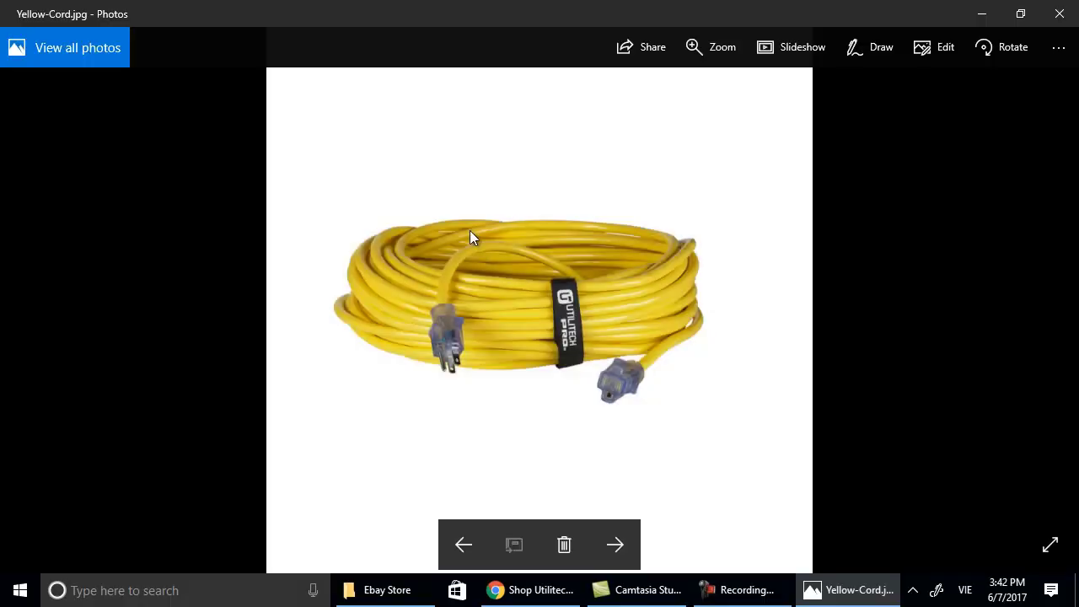
pyautogui.rightClick(469, 230)
pyautogui.click(141, 593)
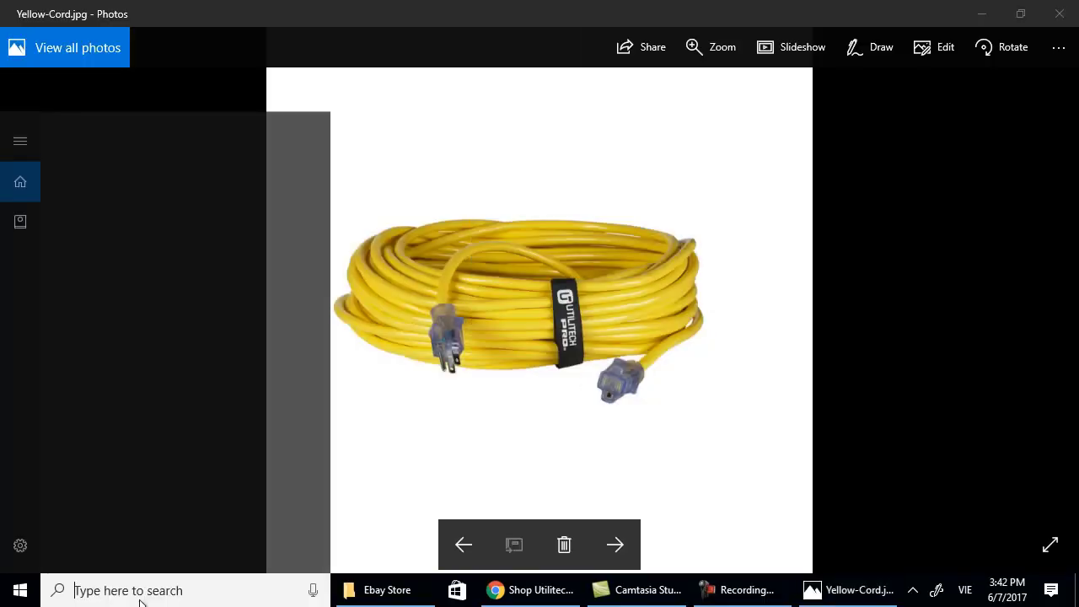
pyautogui.write('snippi')
pyautogui.press('Return')
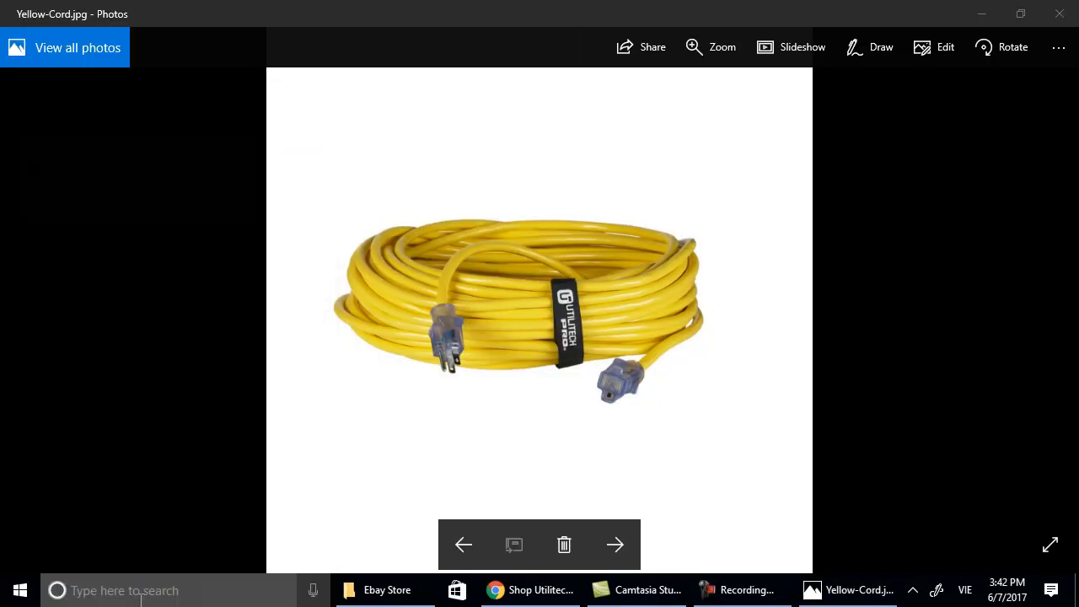
pyautogui.click(54, 170)
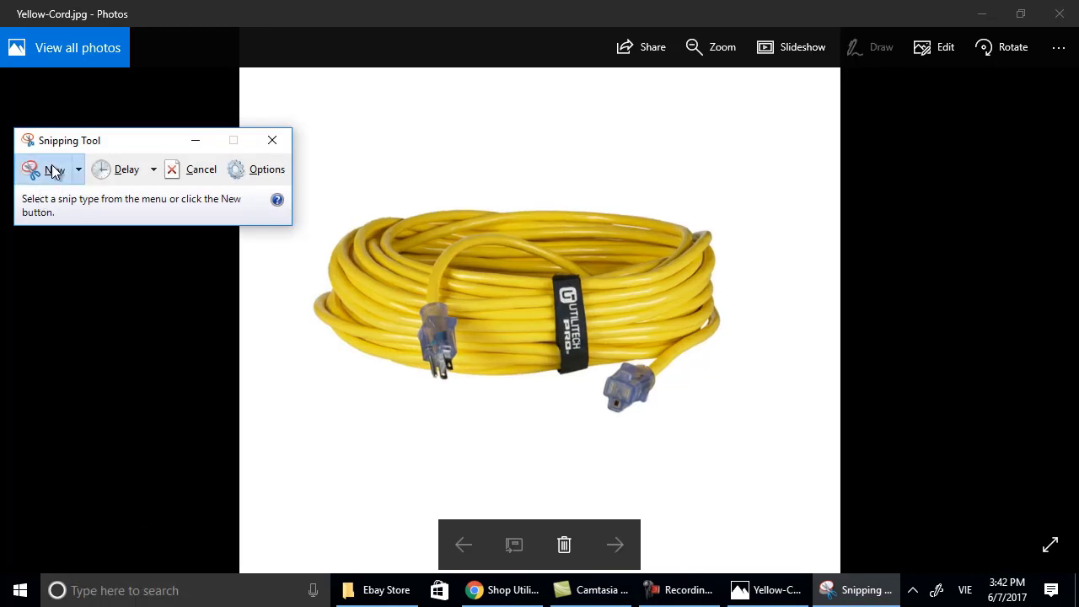
pyautogui.moveTo(270, 106); pyautogui.dragTo(813, 517)
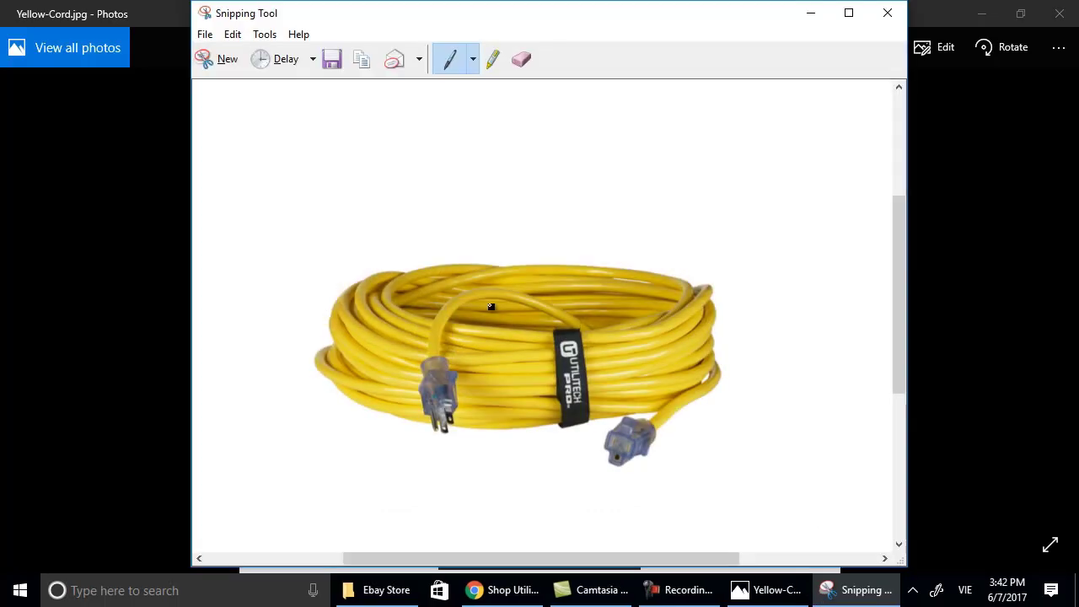
# Save the snip as Yellow-100-Ft-Cord e3, then close the snip and photo windows.
pyautogui.click(205, 34)
pyautogui.click(229, 74)
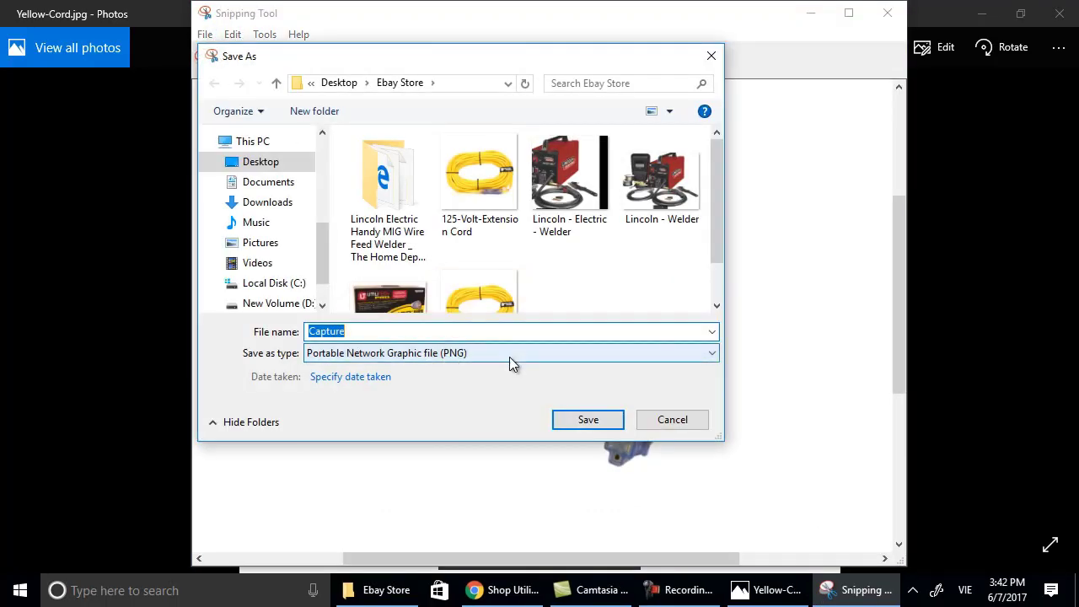
pyautogui.write('100')
pyautogui.write('Yell')
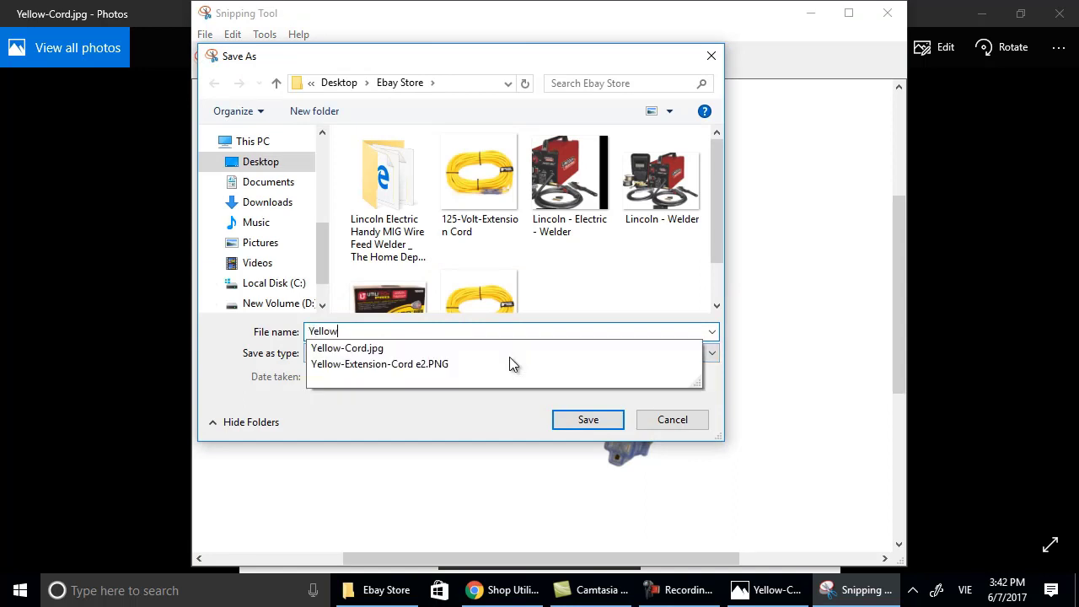
pyautogui.write('ow-100')
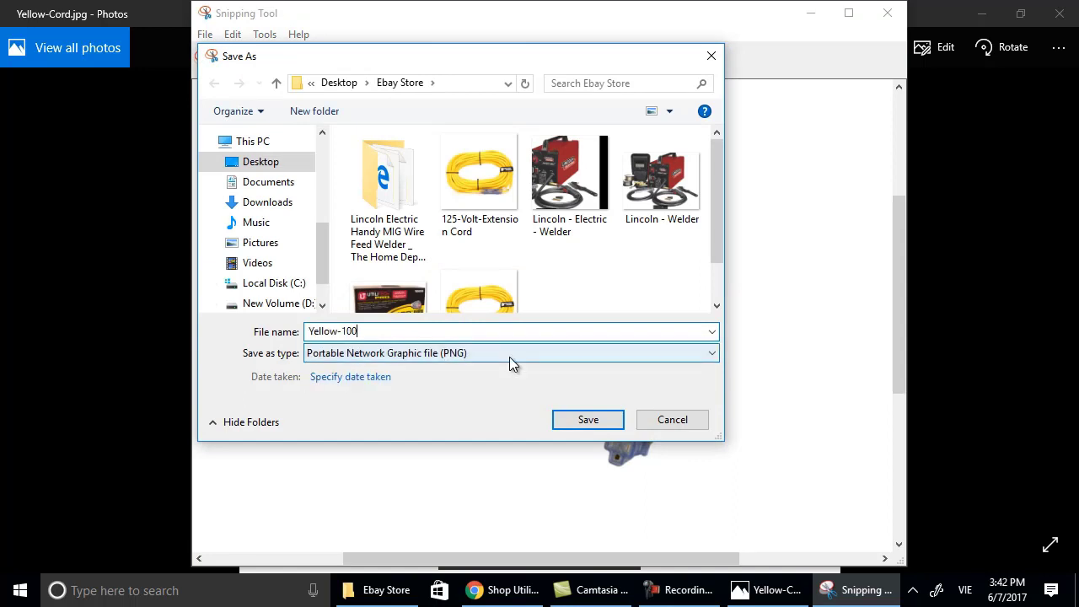
pyautogui.write('-')
pyautogui.write('Ft')
pyautogui.write('-Extens')
pyautogui.write('ion')
pyautogui.write('-')
pyautogui.press('BackSpace')
pyautogui.press('BackSpace')
pyautogui.press('BackSpace')
pyautogui.press('BackSpace')
pyautogui.press('BackSpace')
pyautogui.press('BackSpace')
pyautogui.press('BackSpace')
pyautogui.press('BackSpace')
pyautogui.press('BackSpace')
pyautogui.write('Cord ')
pyautogui.write('ê')
pyautogui.press('BackSpace')
pyautogui.write('e3')
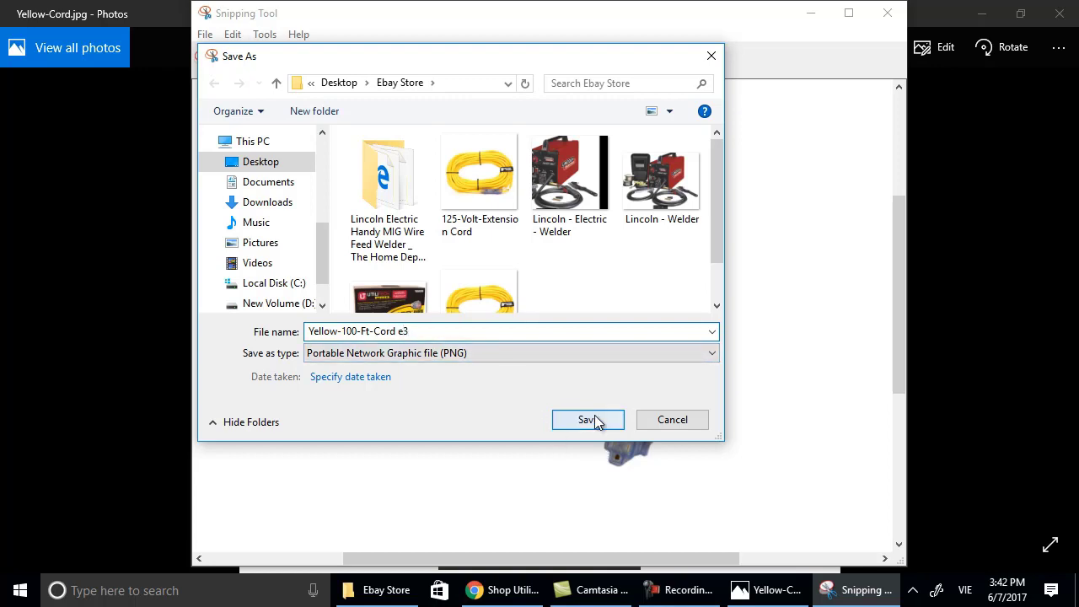
pyautogui.click(587, 420)
pyautogui.click(887, 13)
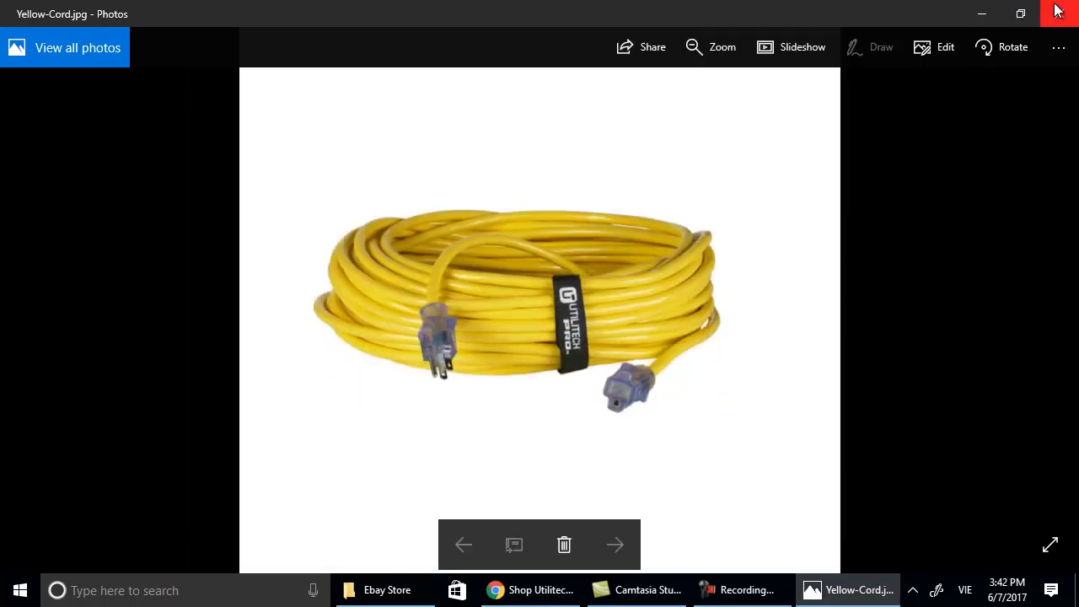
pyautogui.click(1060, 12)
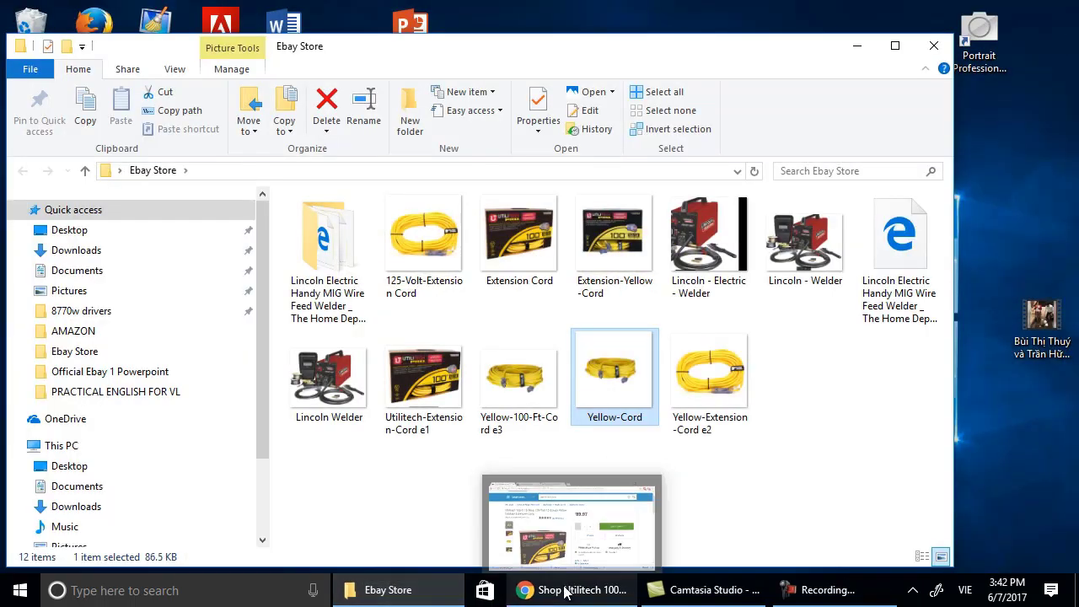
# In the eBay listing draft, upload Utilitech-Extension-Cord e1 as the main photo.
pyautogui.click(532, 588)
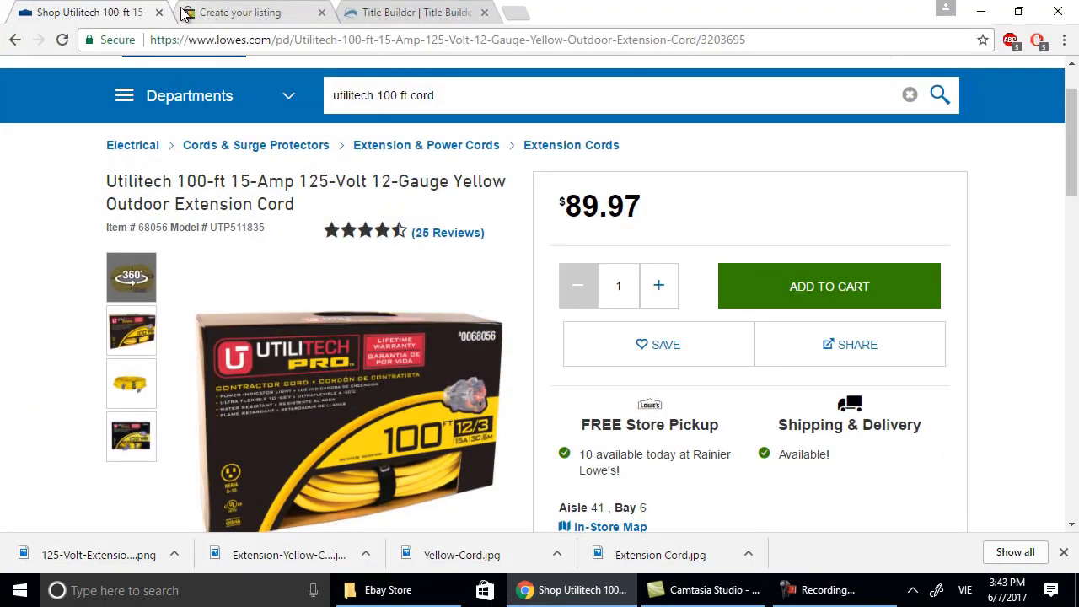
pyautogui.click(236, 13)
pyautogui.scroll(-1, 378, 319)
pyautogui.scroll(2, 379, 319)
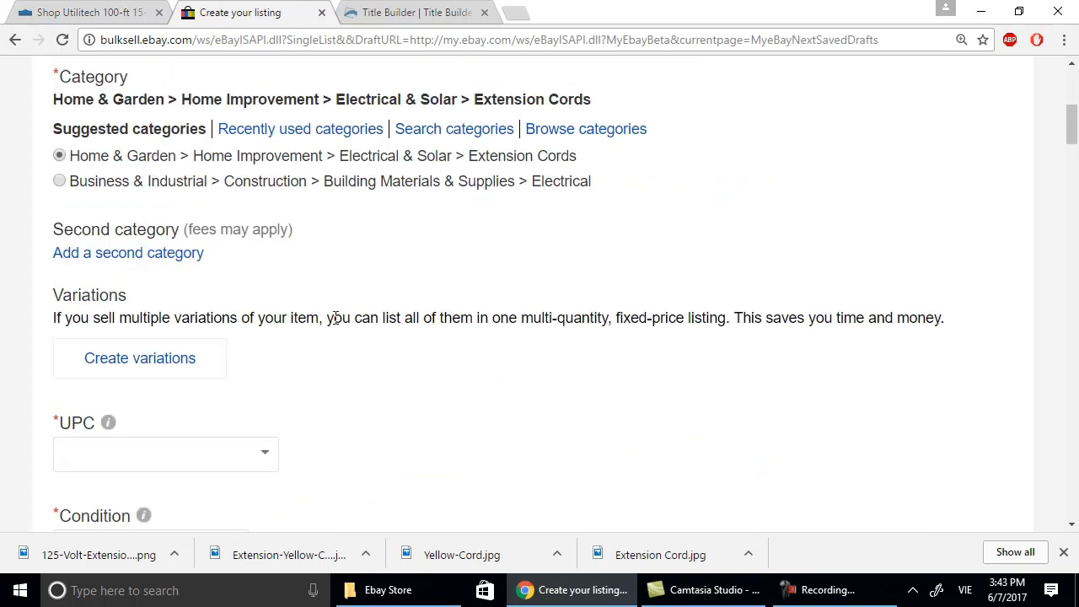
pyautogui.scroll(-5, 316, 327)
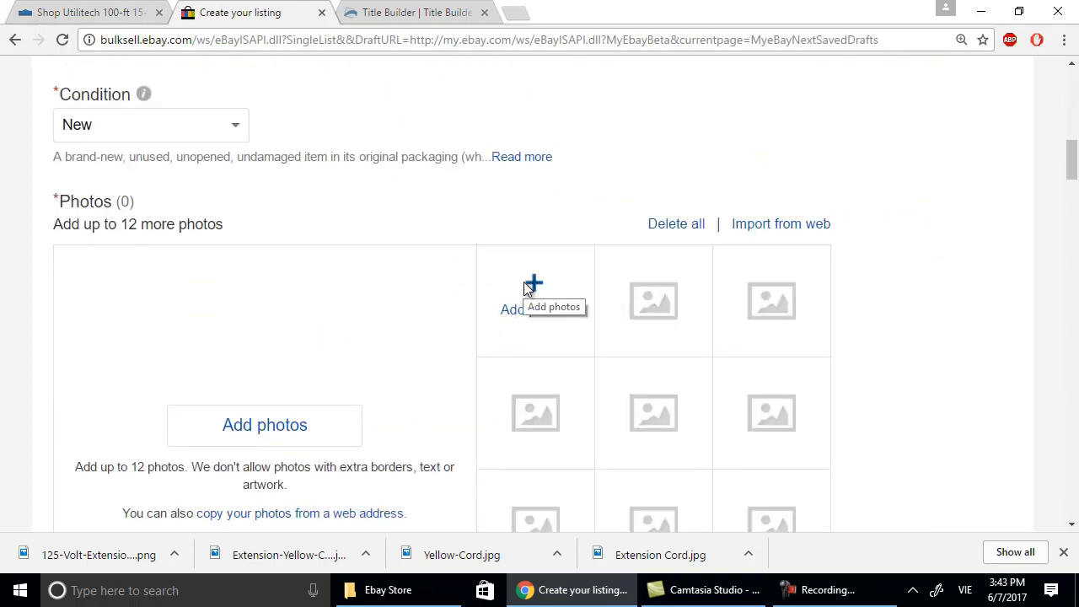
pyautogui.click(265, 425)
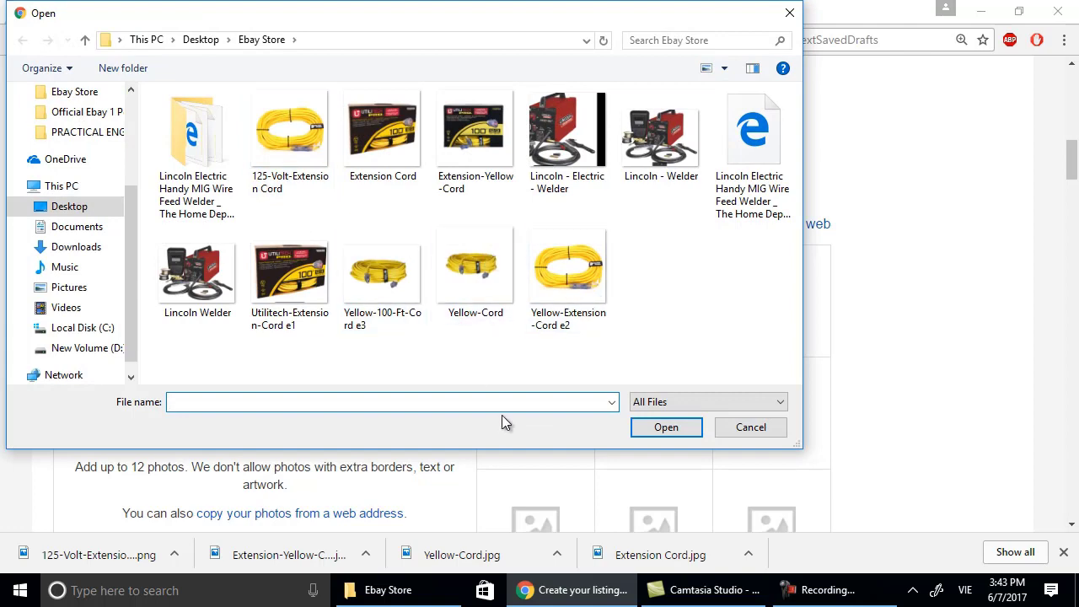
pyautogui.doubleClick(278, 291)
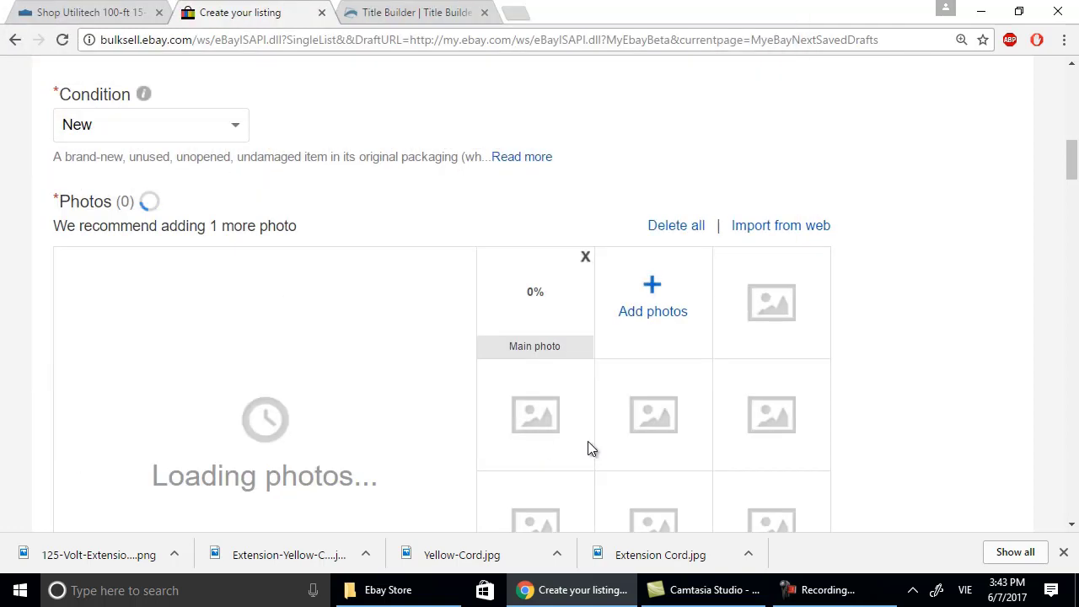
# Add Yellow-Extension-Cord e2 and Yellow-100-Ft-Cord e3 to the listing photos.
pyautogui.scroll(-2, 561, 422)
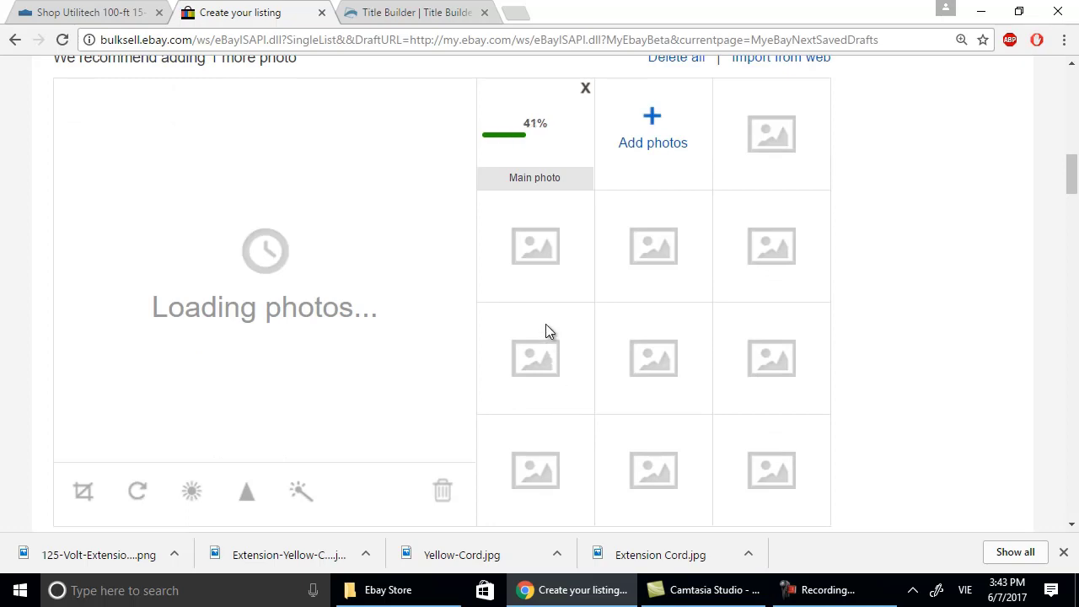
pyautogui.click(650, 139)
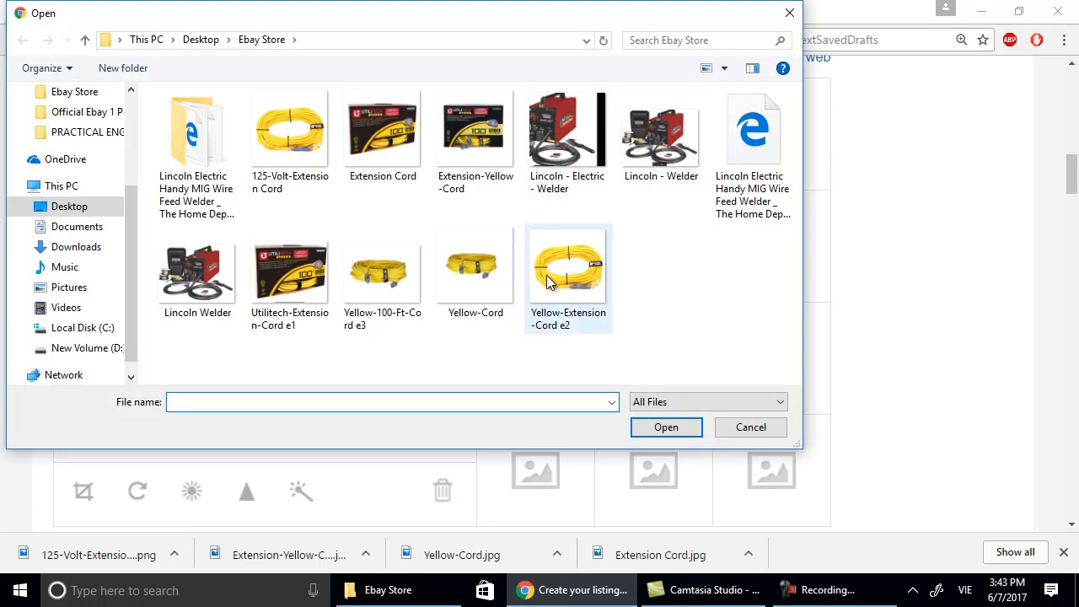
pyautogui.doubleClick(595, 280)
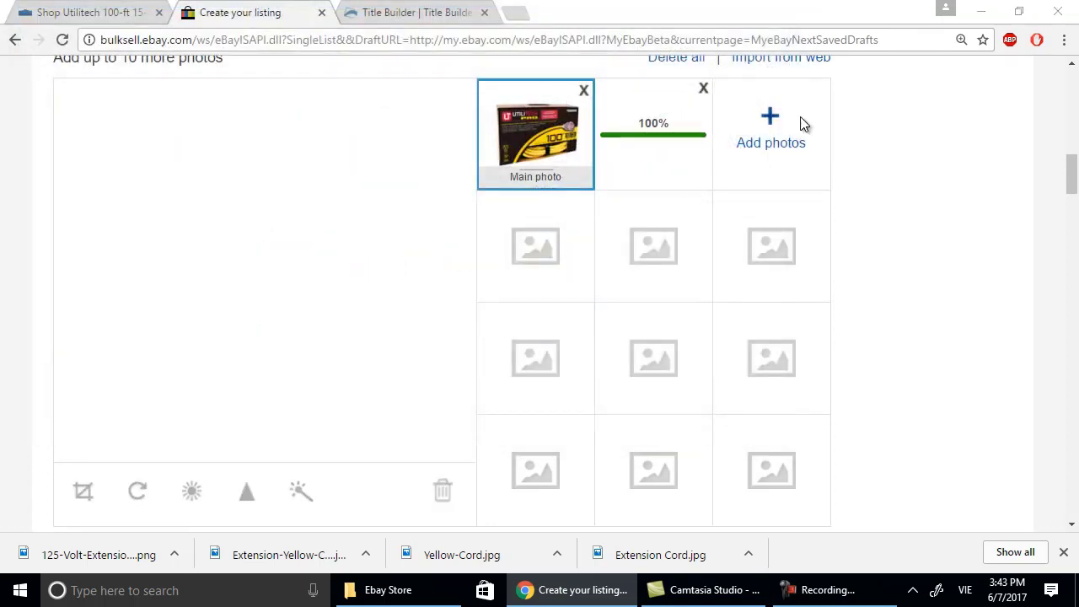
pyautogui.click(798, 122)
pyautogui.doubleClick(365, 283)
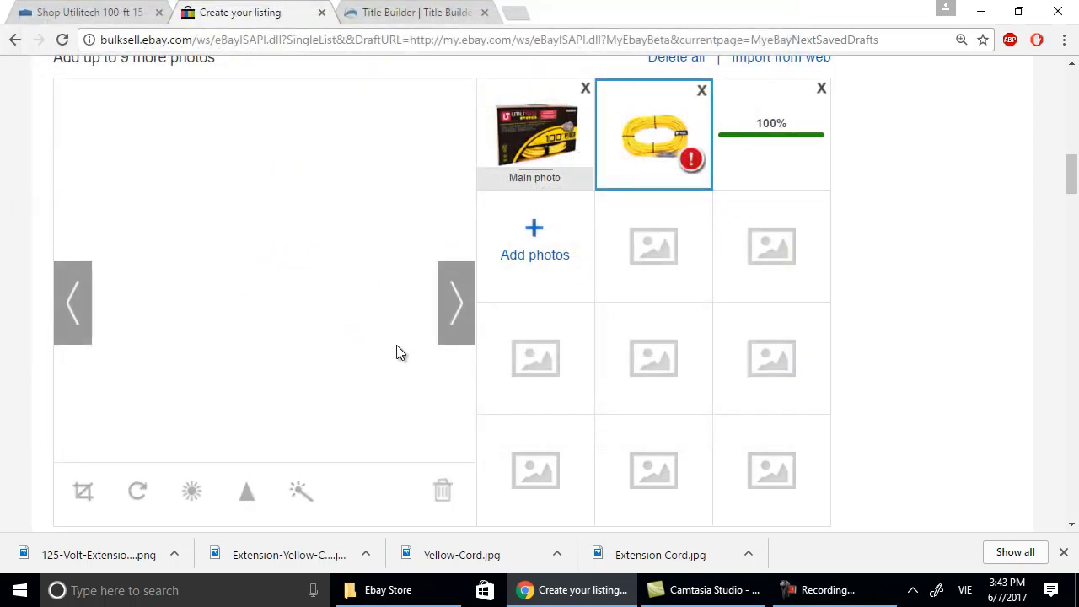
pyautogui.scroll(2, 396, 344)
pyautogui.scroll(5, 396, 345)
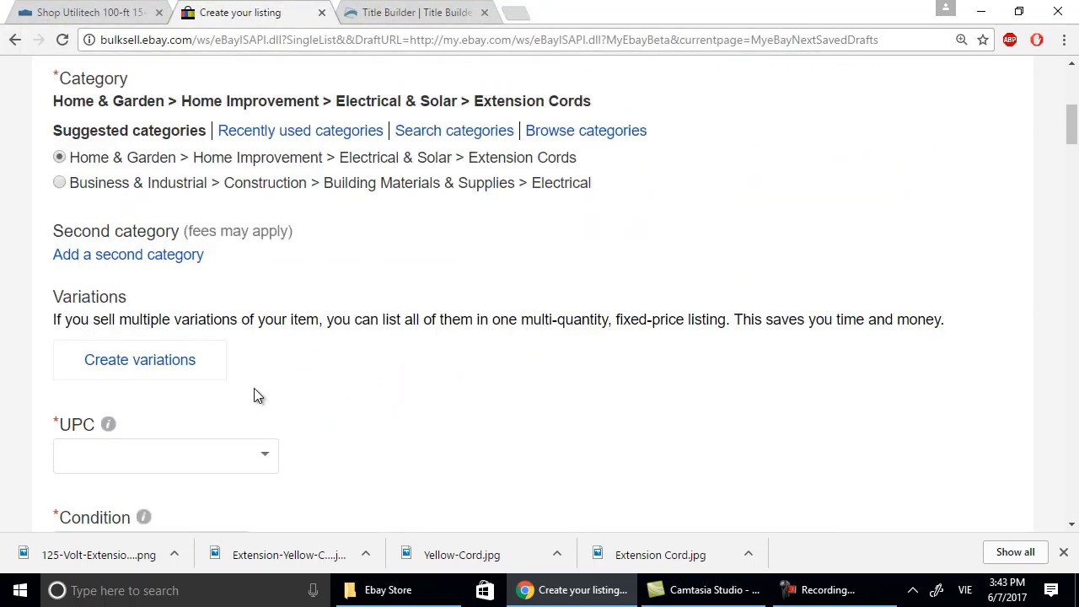
pyautogui.scroll(-2, 188, 366)
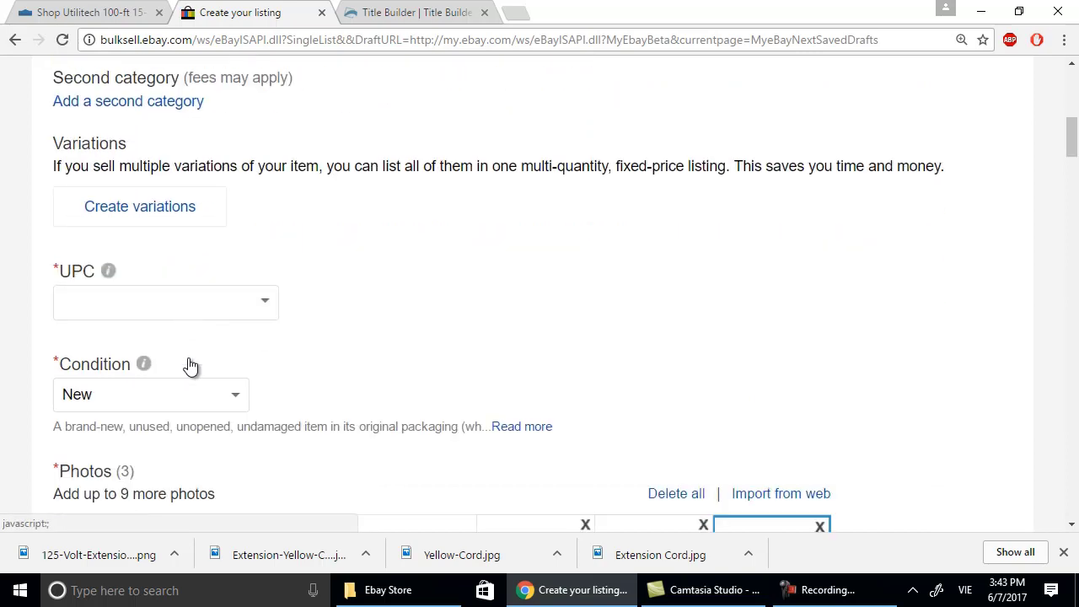
pyautogui.scroll(5, 188, 366)
pyautogui.scroll(2, 194, 358)
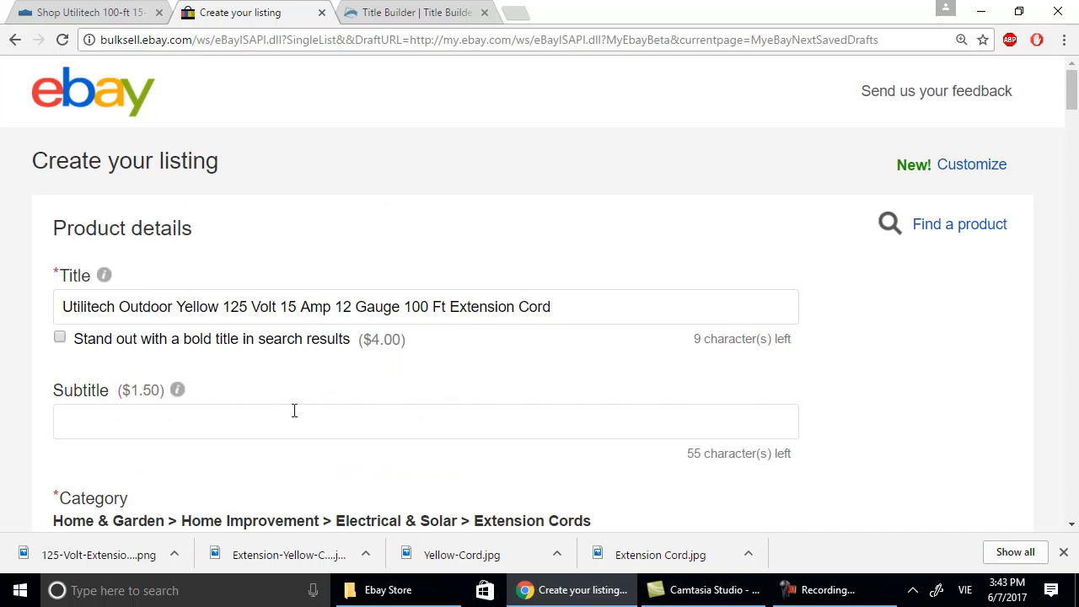
# Scroll past the draft's title and photos and check the Title Builder keyword-ranked title suggestion.
pyautogui.scroll(-5, 295, 410)
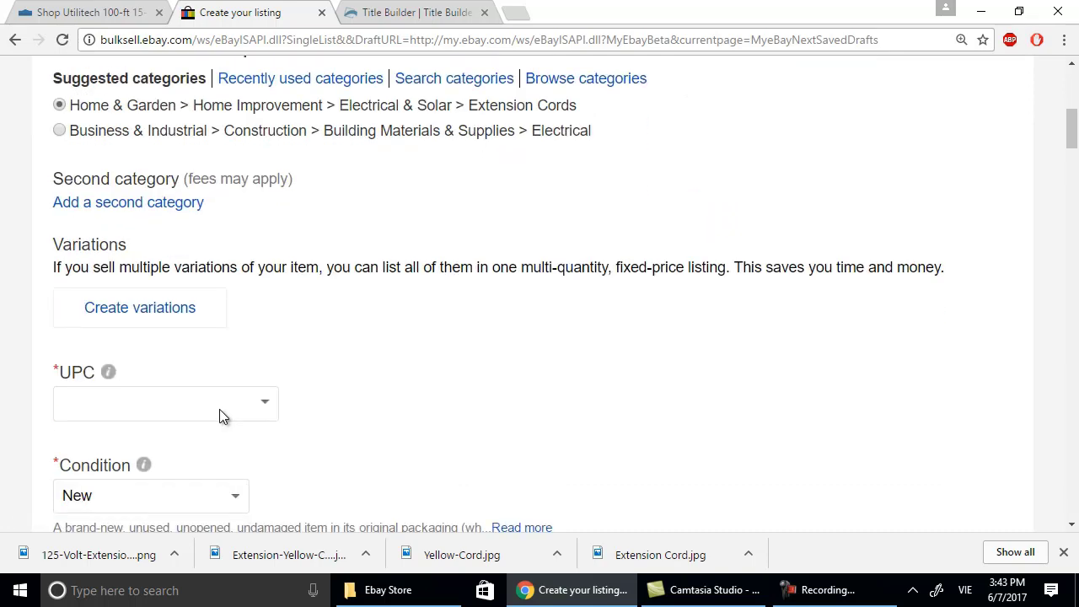
pyautogui.scroll(-1, 219, 409)
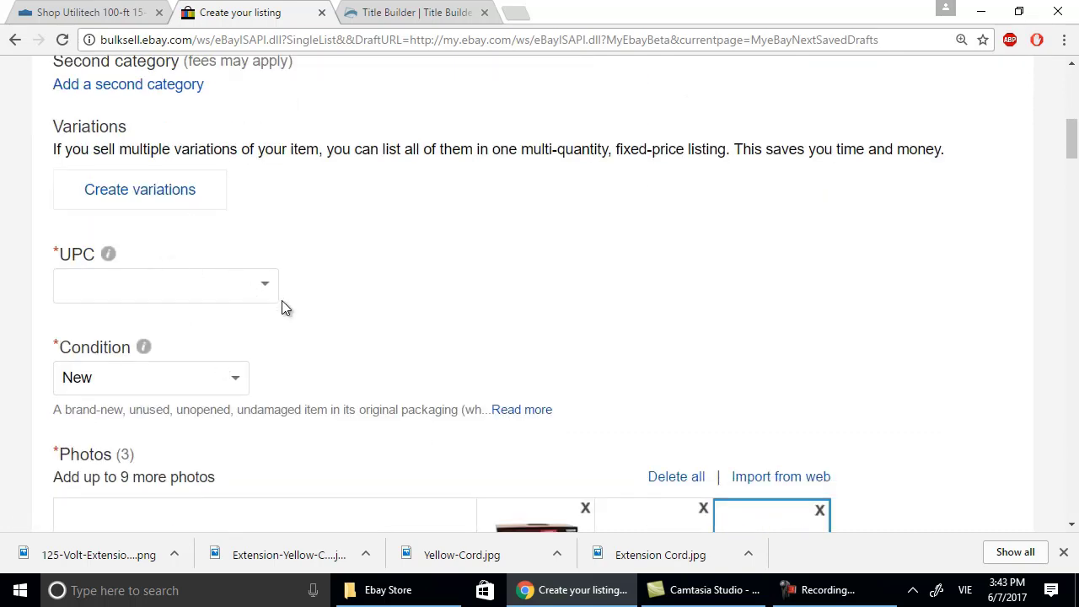
pyautogui.click(386, 14)
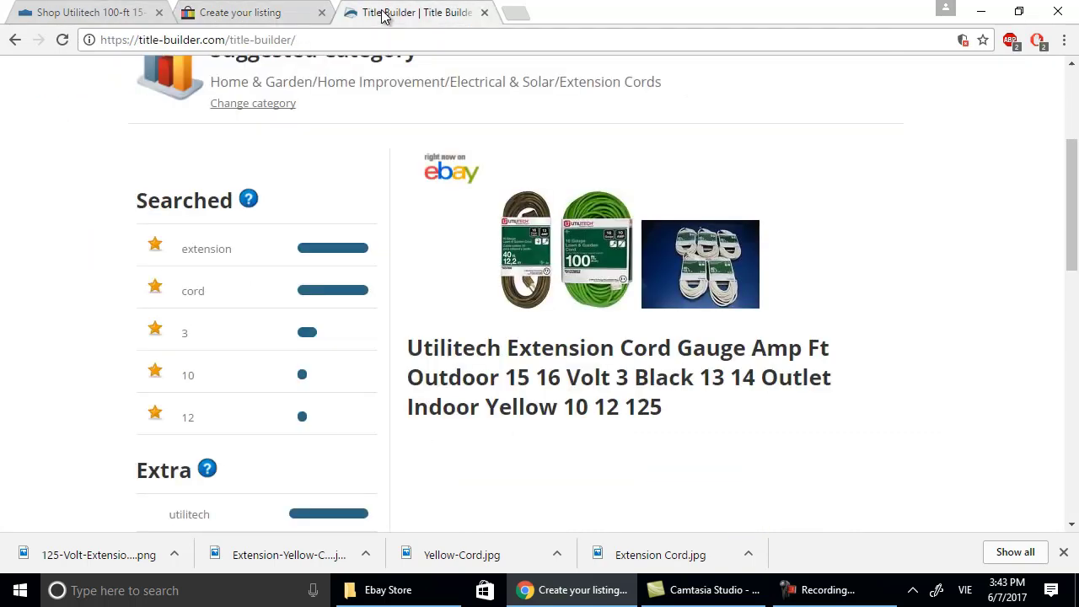
# Return to the Lowe's Utilitech 100-ft cord page and scroll through its details.
pyautogui.click(109, 25)
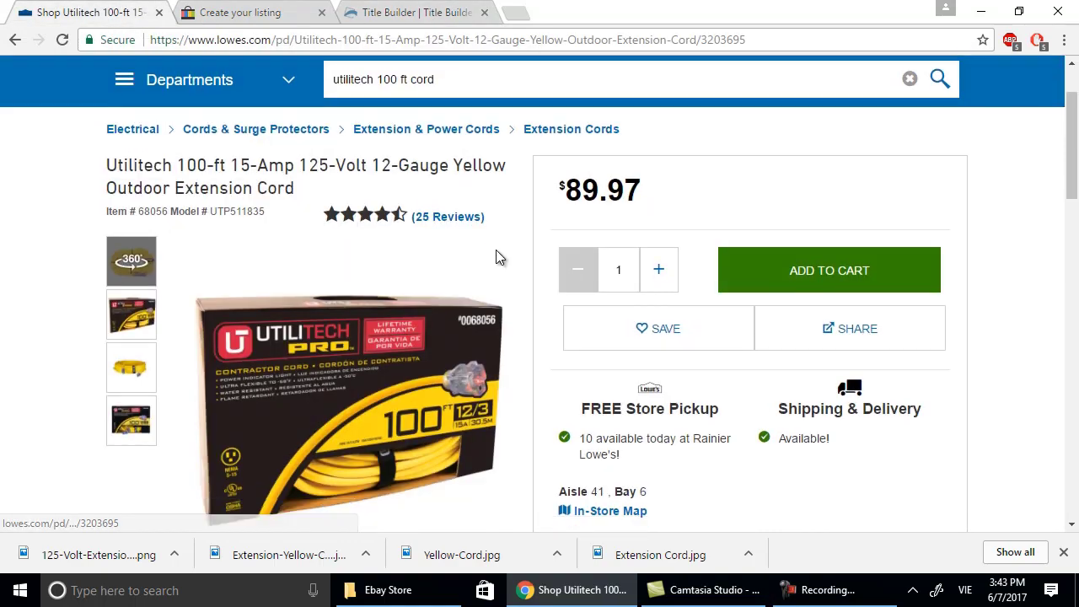
pyautogui.scroll(-5, 496, 253)
pyautogui.scroll(4, 497, 258)
pyautogui.scroll(2, 497, 258)
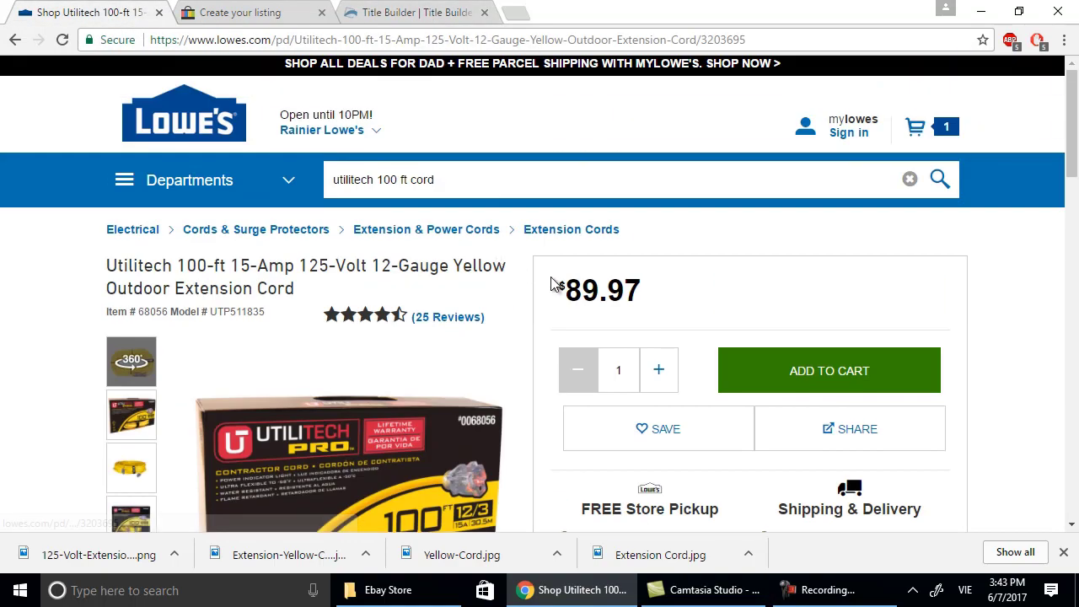
pyautogui.scroll(-3, 638, 286)
pyautogui.scroll(3, 638, 286)
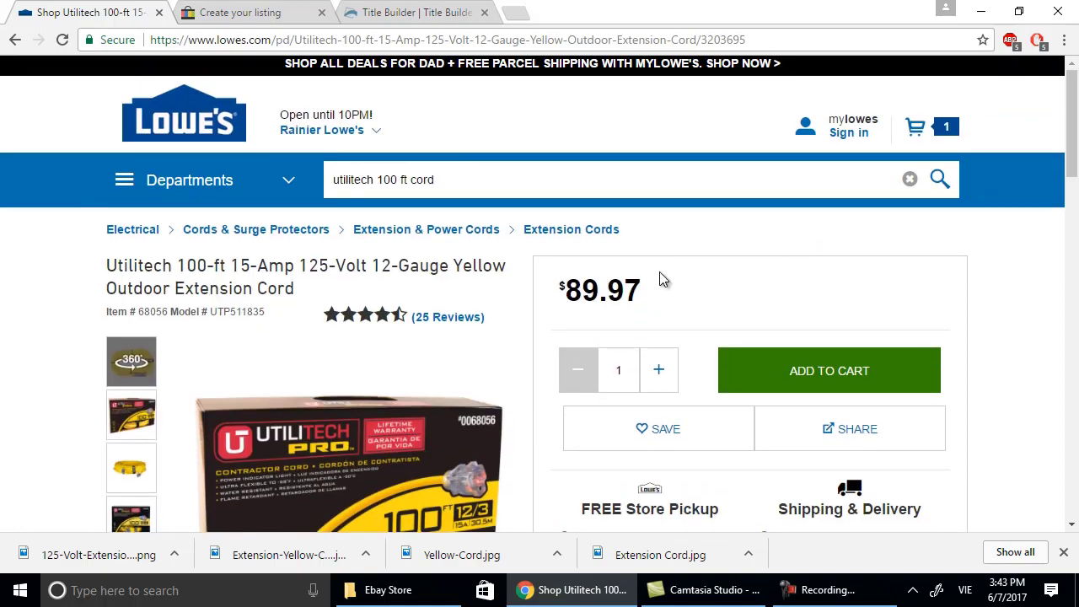
pyautogui.scroll(-10, 659, 274)
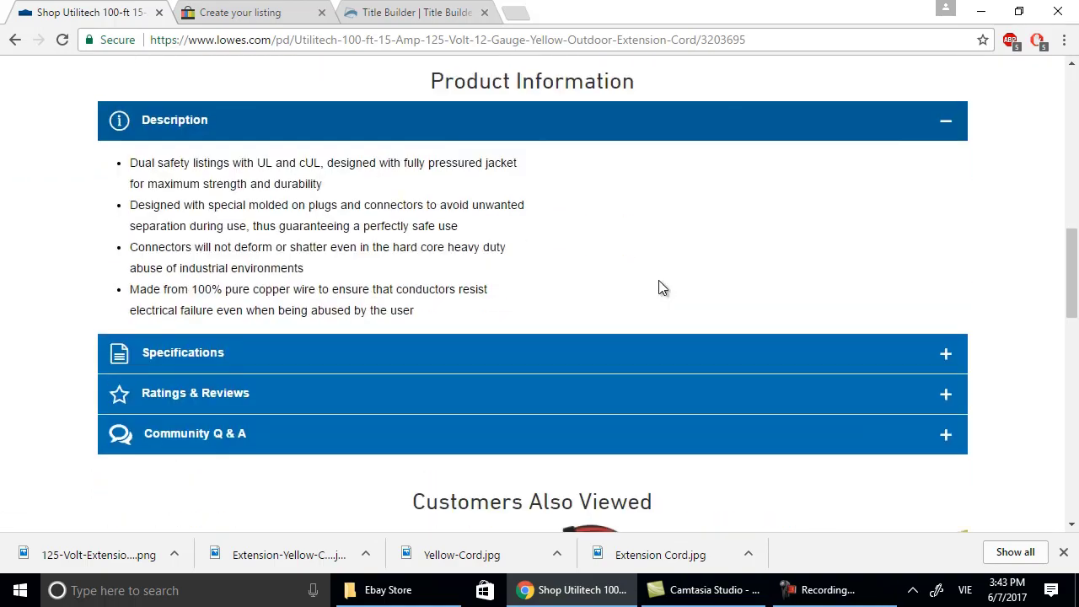
pyautogui.scroll(-7, 659, 287)
pyautogui.scroll(-2, 658, 288)
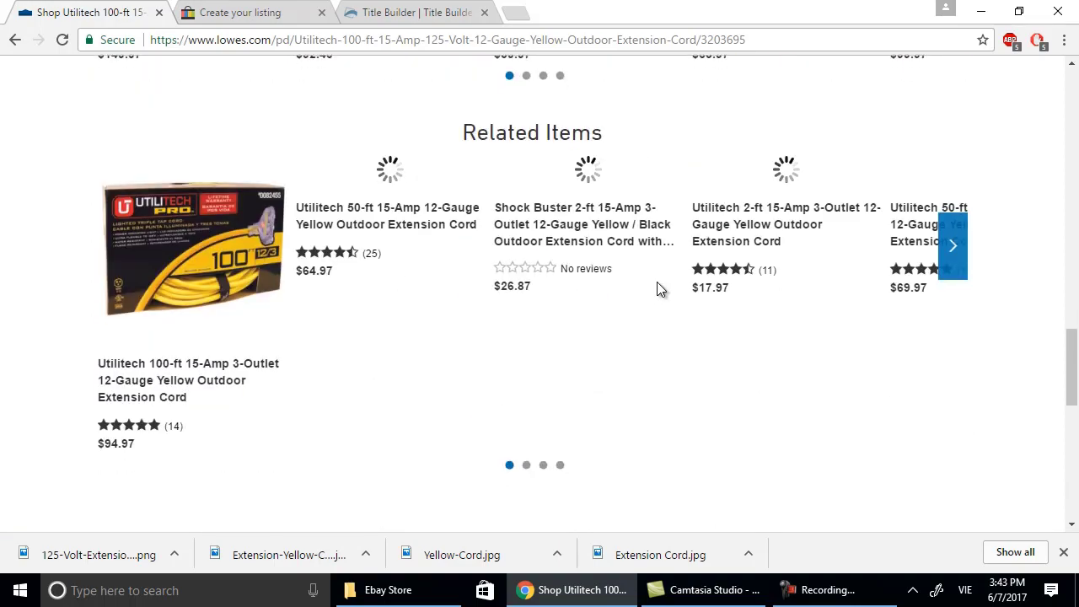
pyautogui.scroll(-3, 657, 281)
pyautogui.scroll(18, 656, 282)
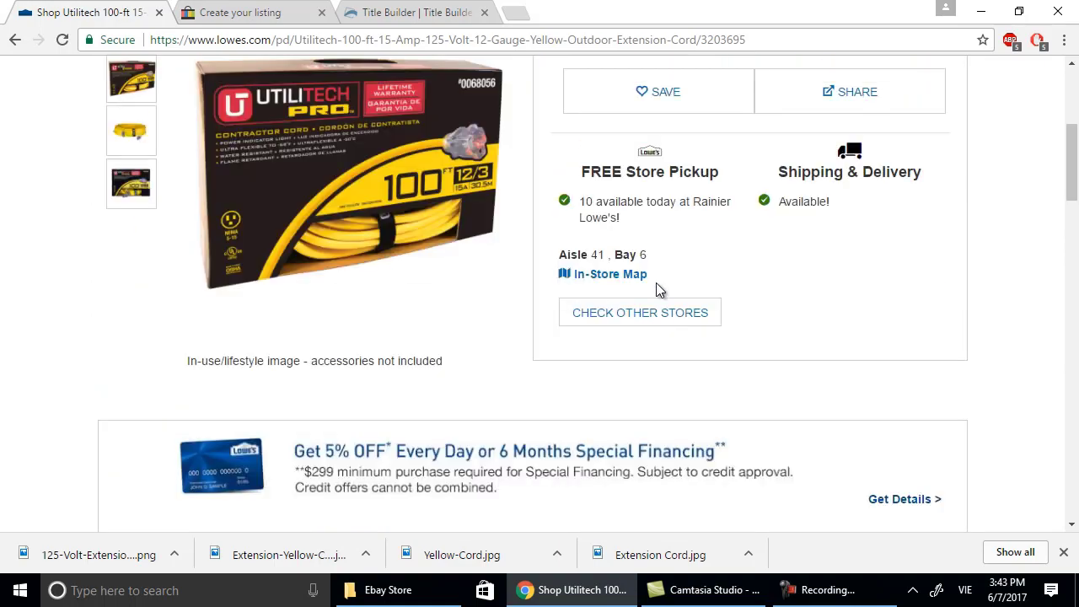
pyautogui.scroll(4, 656, 283)
pyautogui.scroll(-4, 656, 282)
pyautogui.scroll(1, 529, 274)
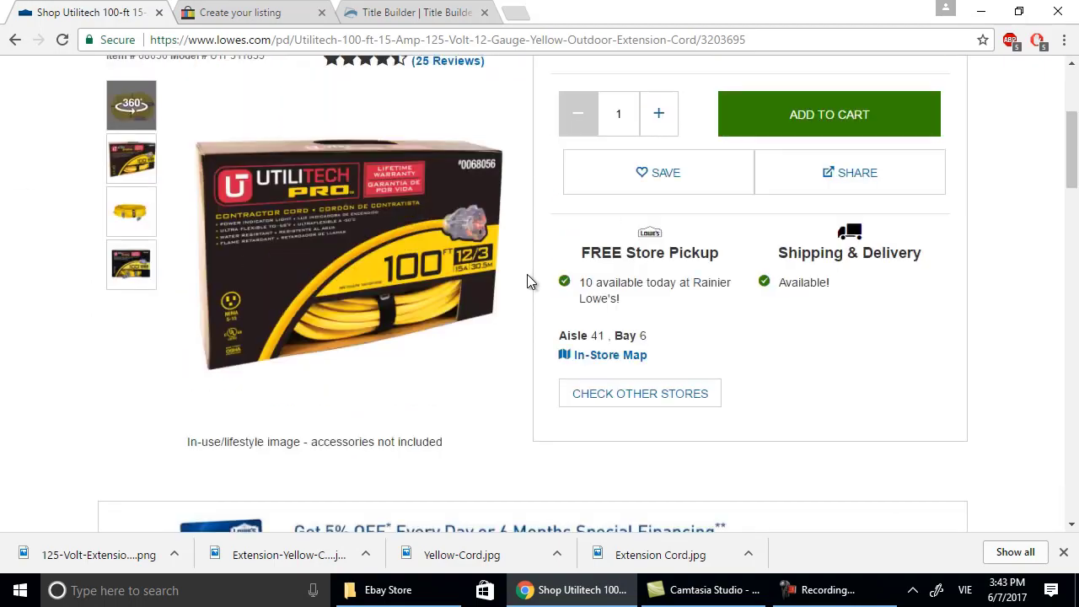
pyautogui.scroll(1, 527, 281)
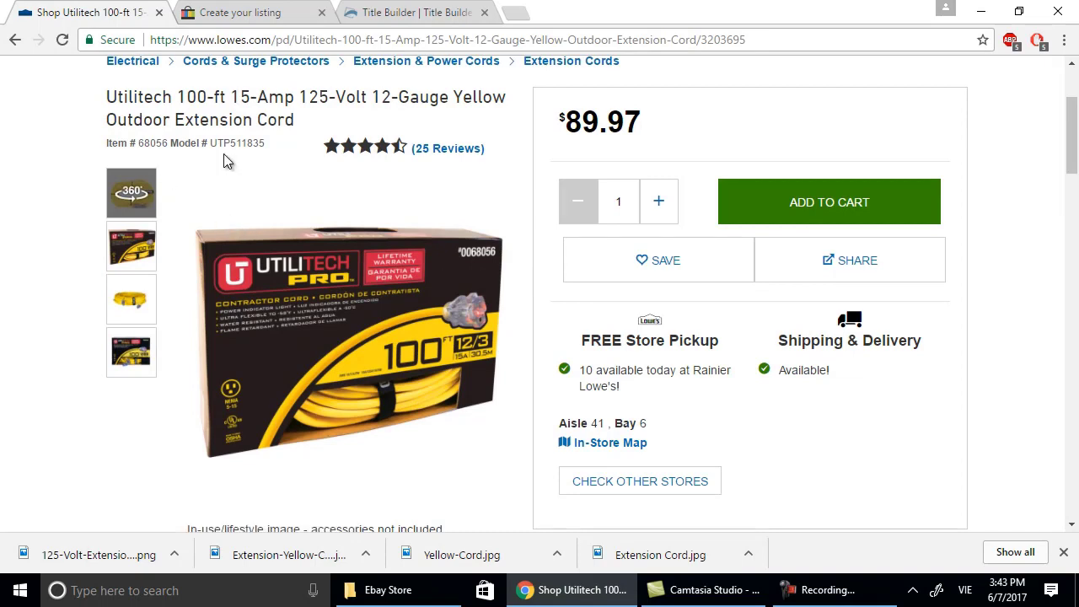
pyautogui.scroll(-2, 222, 160)
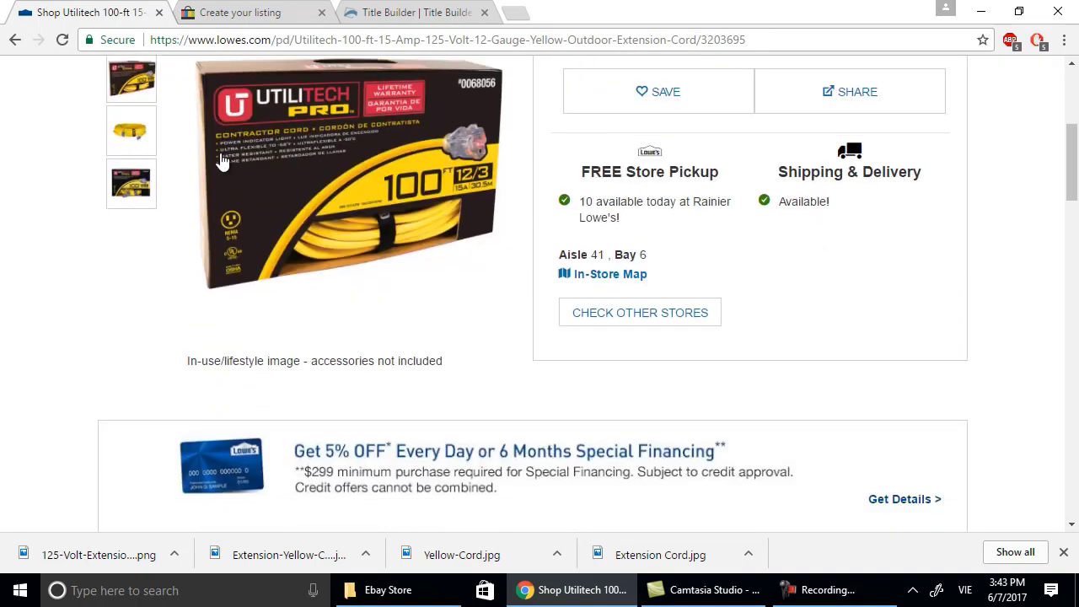
pyautogui.scroll(2, 284, 150)
pyautogui.scroll(-5, 394, 165)
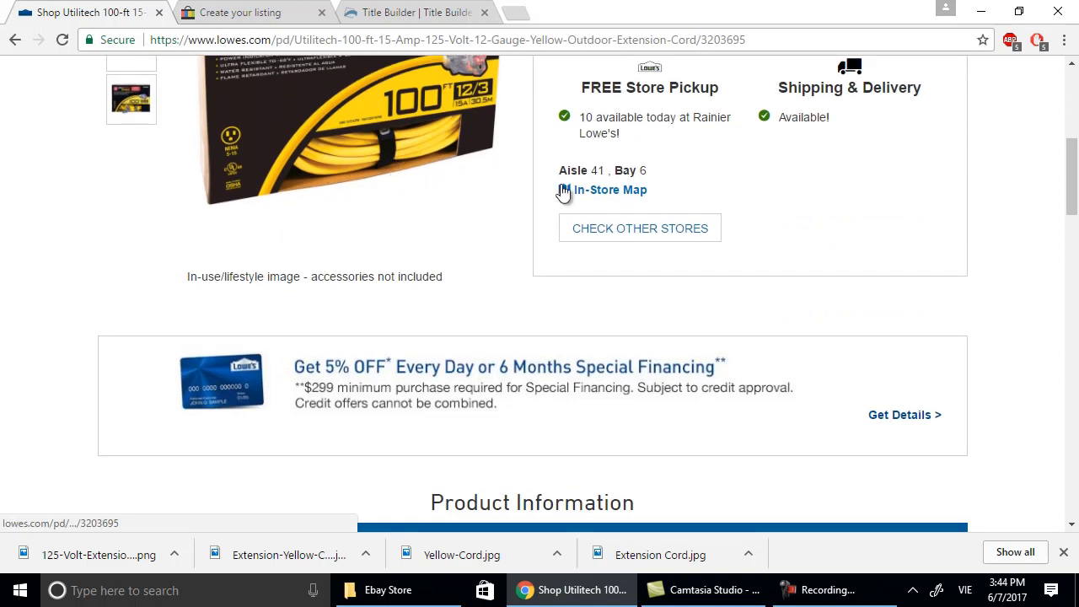
pyautogui.scroll(-3, 616, 198)
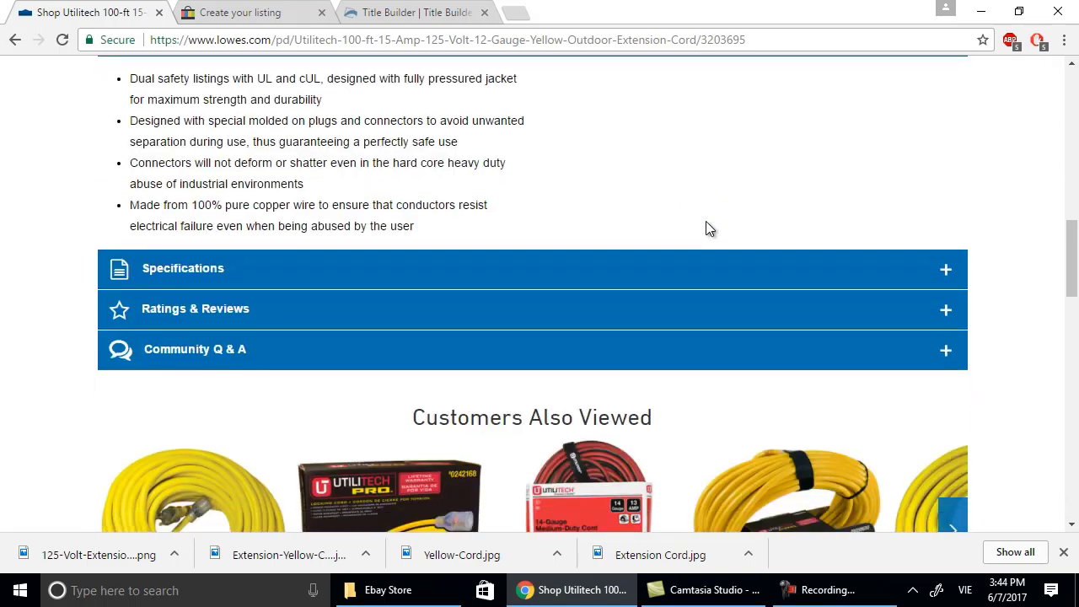
# Expand the Specifications and Ratings & Reviews sections (4.5 average, 25 ratings).
pyautogui.click(958, 271)
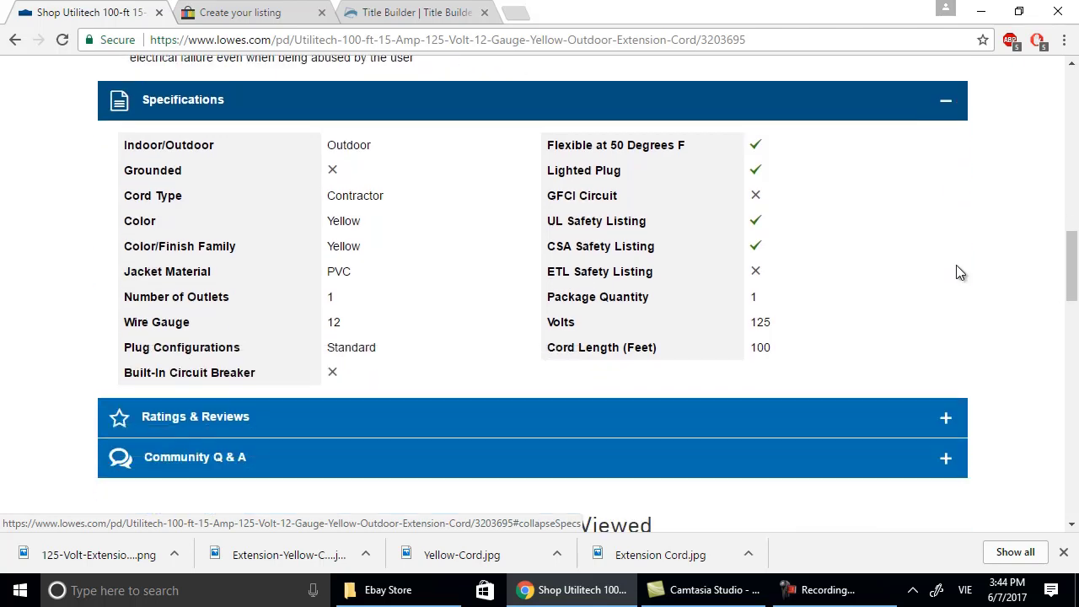
pyautogui.click(944, 430)
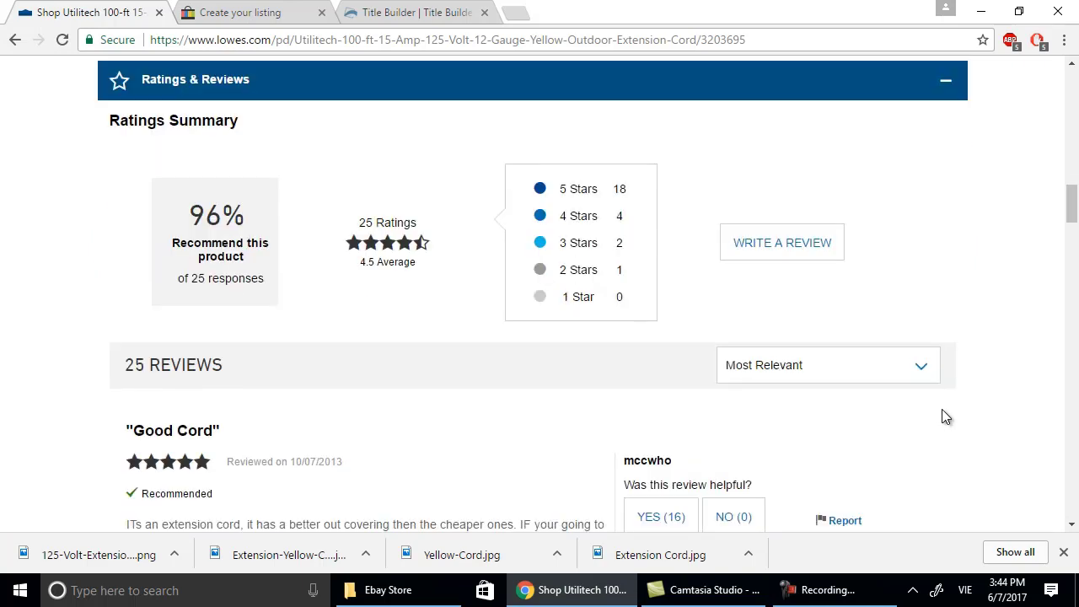
pyautogui.scroll(6, 942, 409)
# Delete the low-resolution cord photo, keeping the boxed main shot and the coiled cord photo.
pyautogui.click(217, 12)
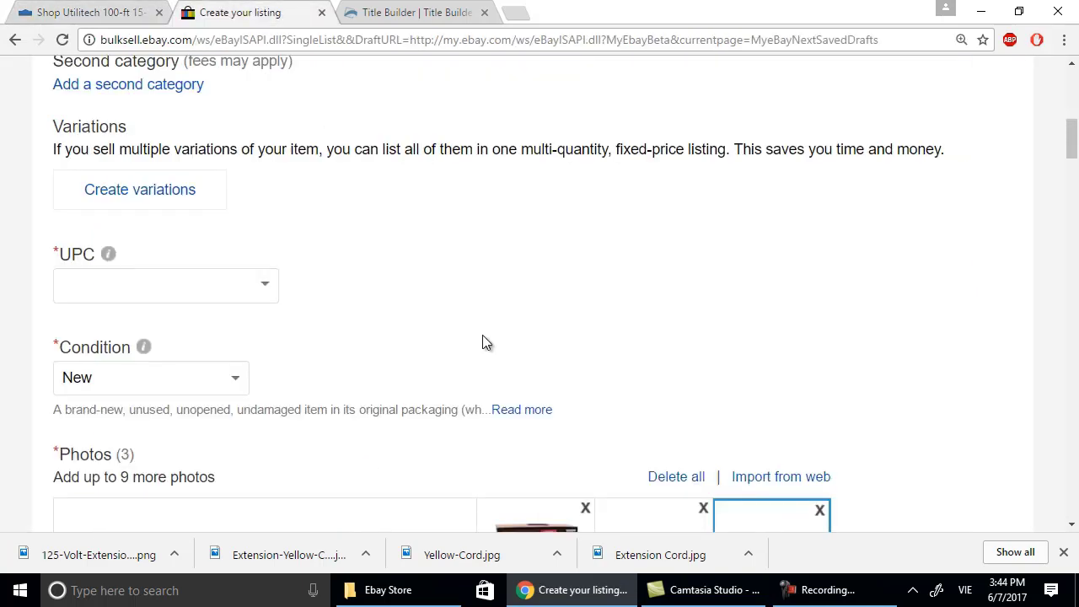
pyautogui.scroll(-1, 234, 381)
pyautogui.scroll(-4, 235, 384)
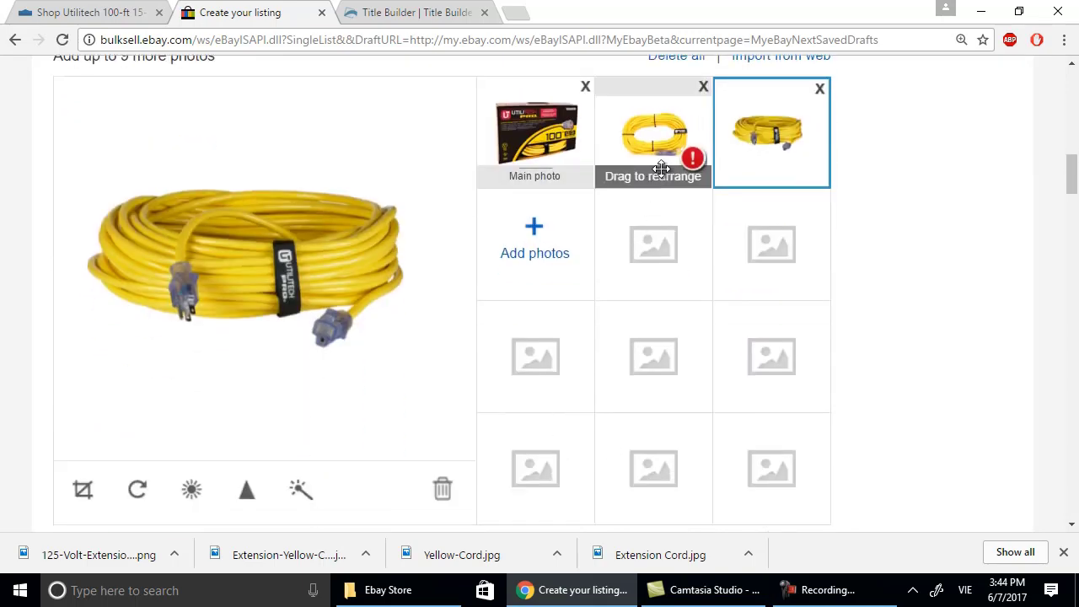
pyautogui.moveTo(691, 162)
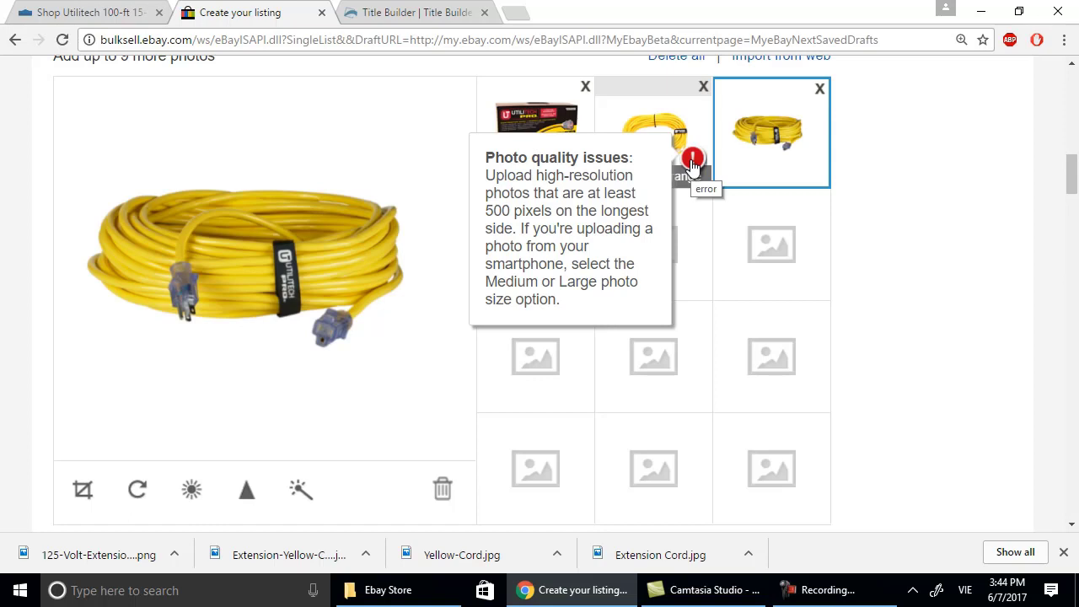
pyautogui.click(703, 86)
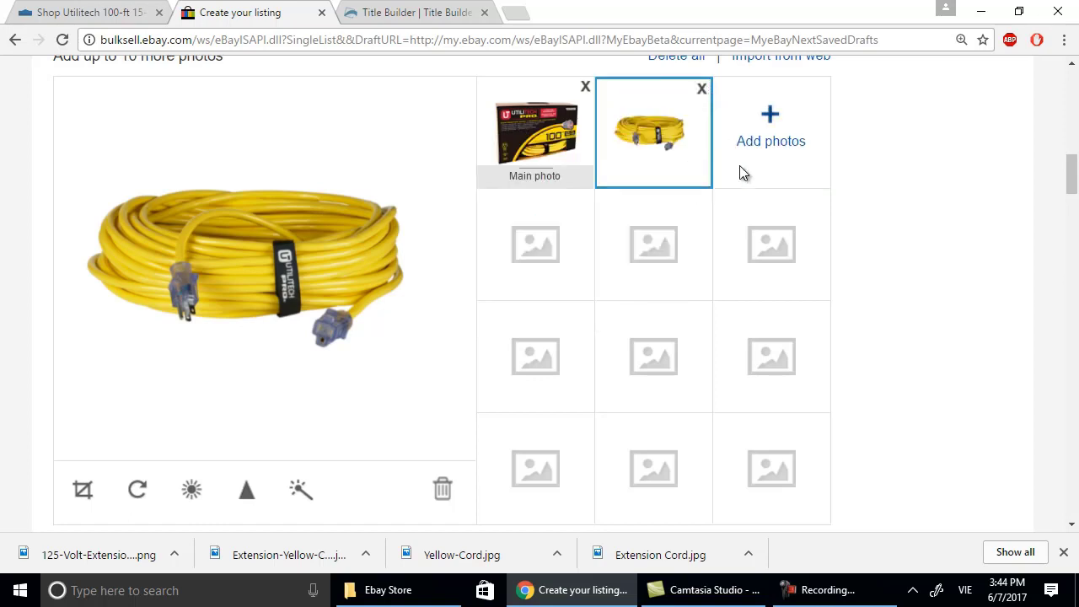
pyautogui.click(534, 139)
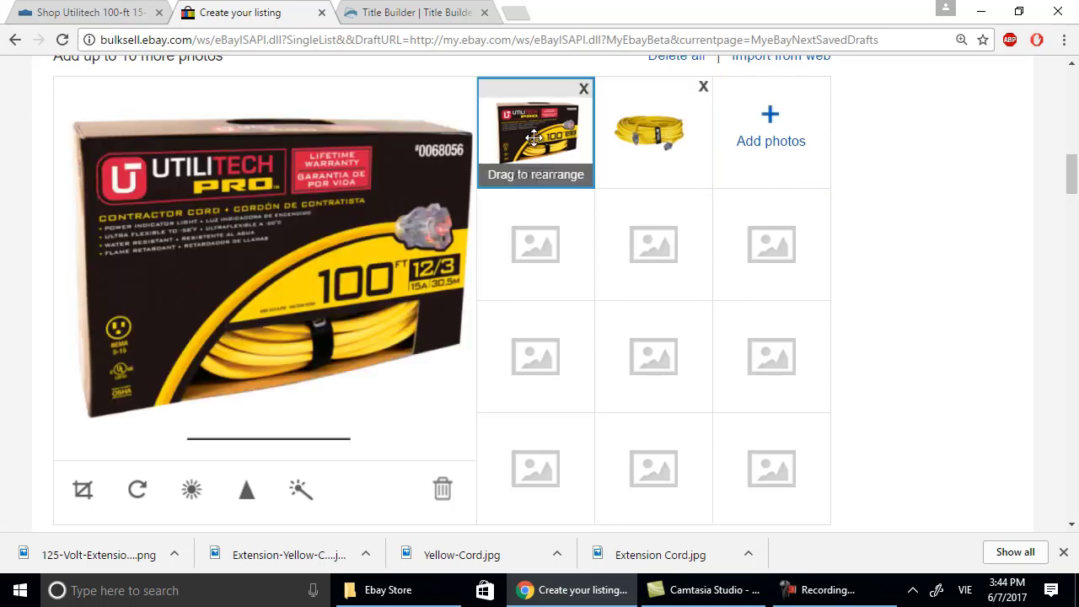
# Choose Utilitech in the Brand item specific box.
pyautogui.scroll(-4, 491, 360)
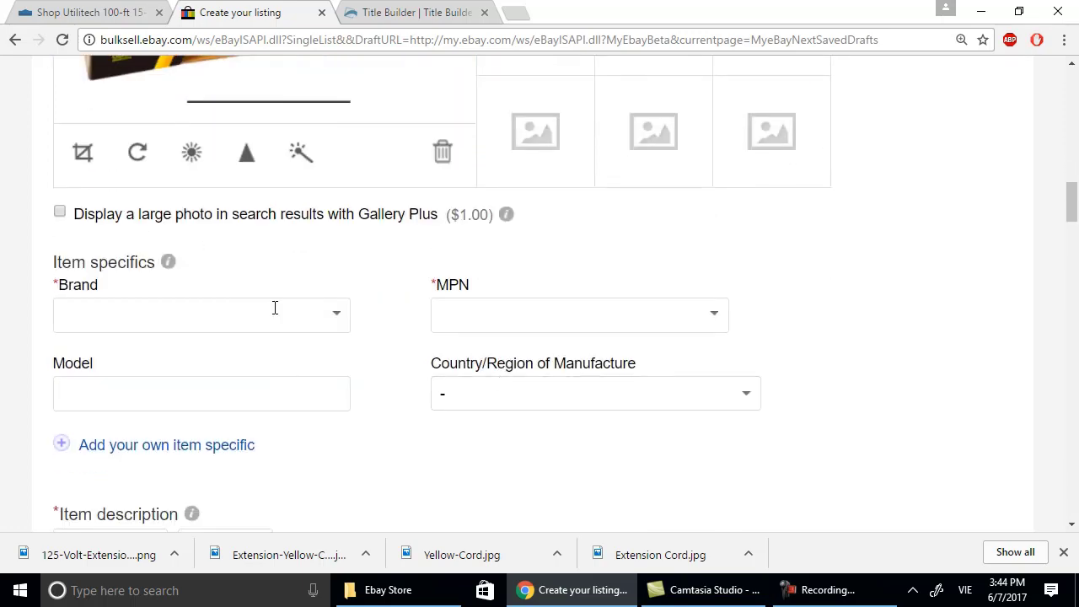
pyautogui.click(333, 317)
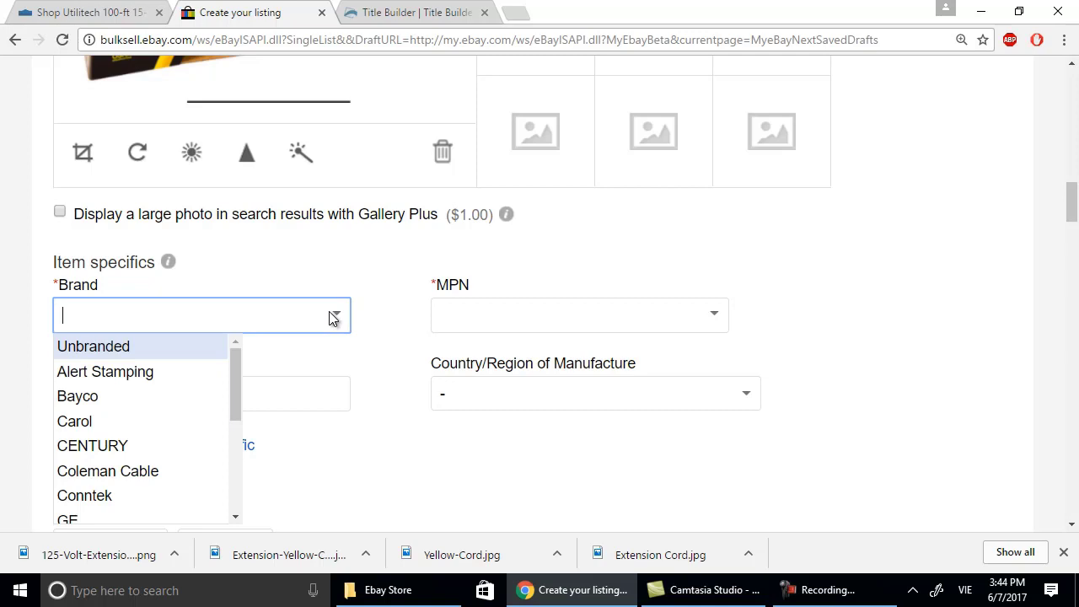
pyautogui.write('U')
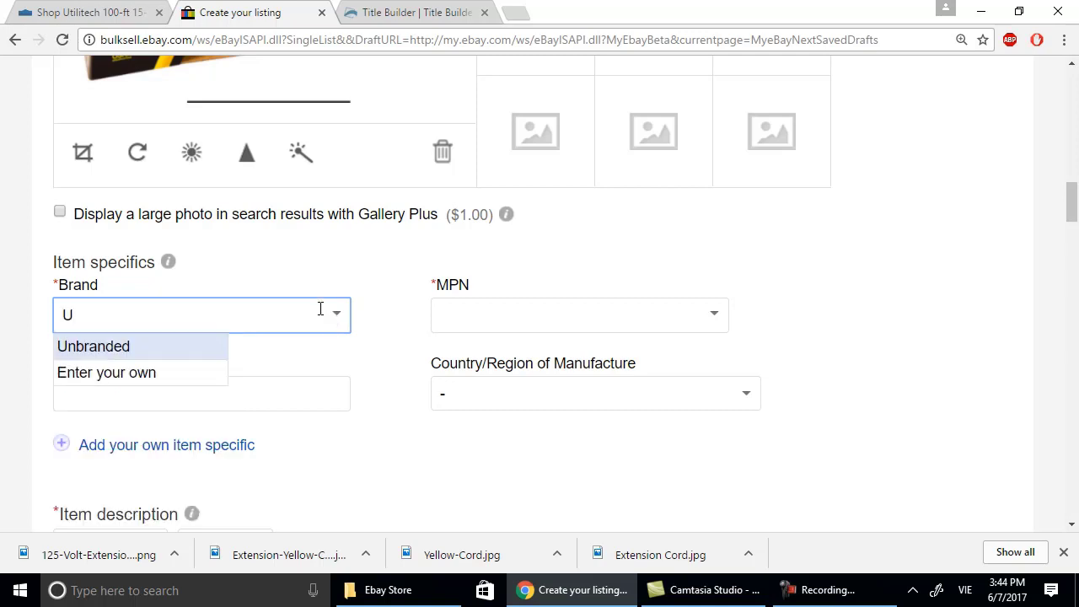
pyautogui.write('tilitech')
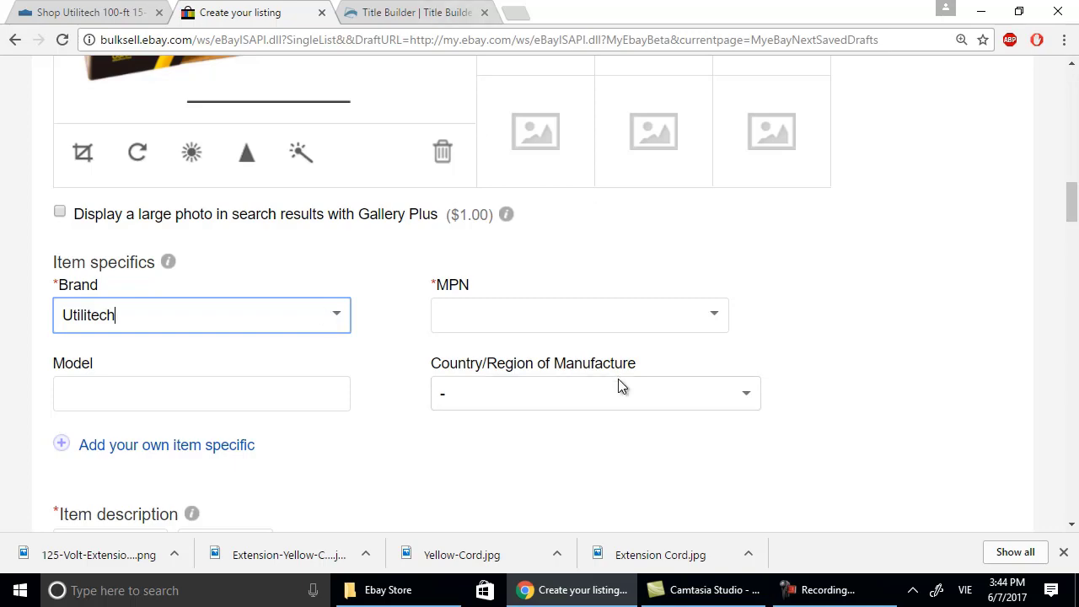
pyautogui.click(260, 392)
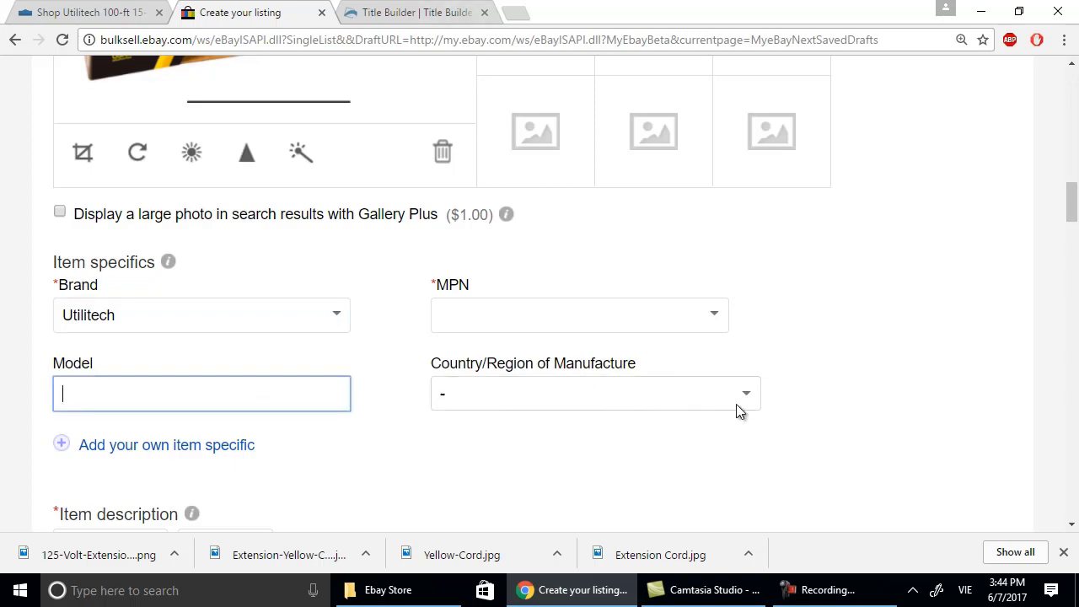
pyautogui.scroll(-2, 691, 357)
pyautogui.scroll(10, 505, 253)
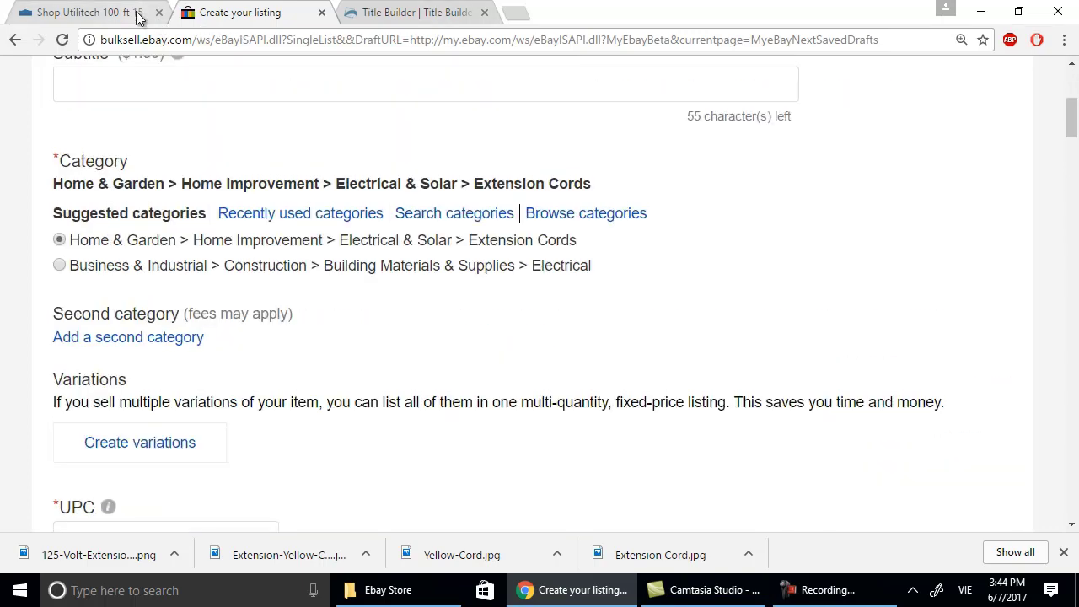
pyautogui.click(139, 14)
# Copy the model number UTP511835 from the Lowe's product page.
pyautogui.scroll(10, 460, 313)
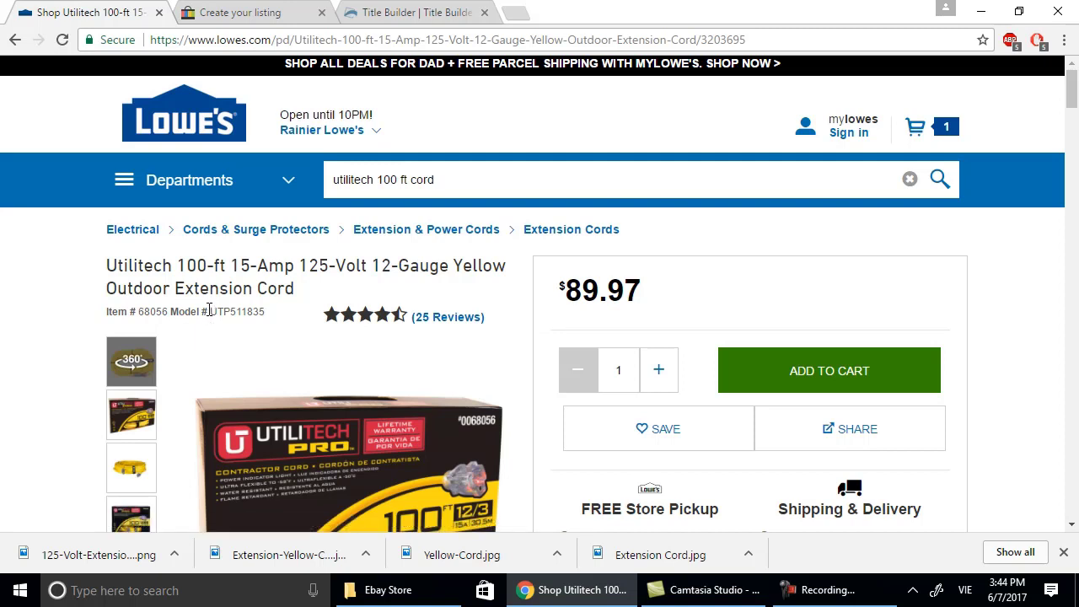
pyautogui.moveTo(209, 311); pyautogui.dragTo(276, 318)
pyautogui.rightClick(259, 318)
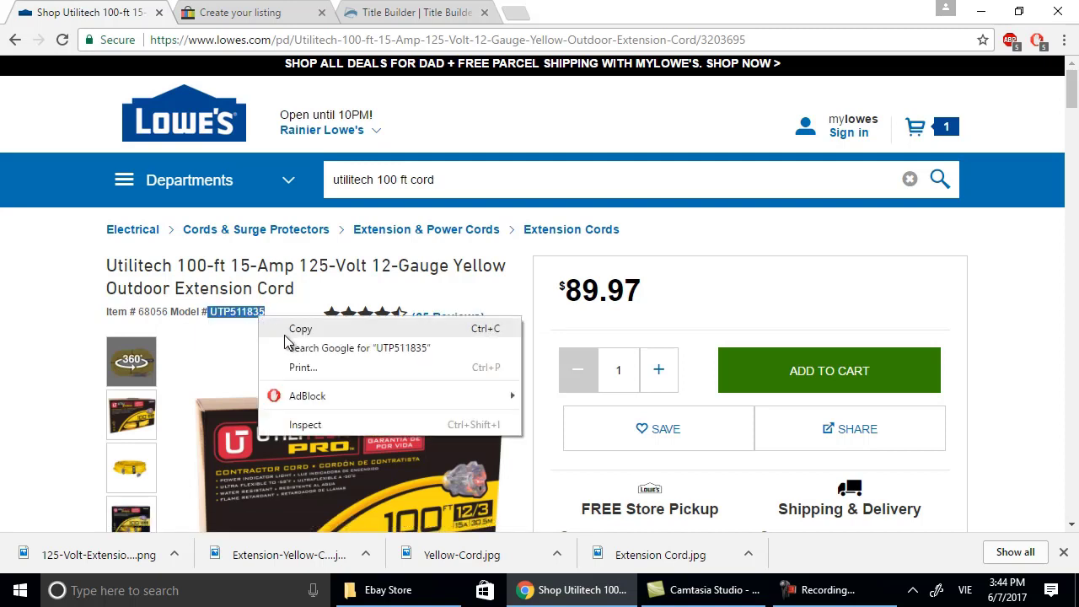
pyautogui.click(287, 330)
pyautogui.moveTo(544, 596)
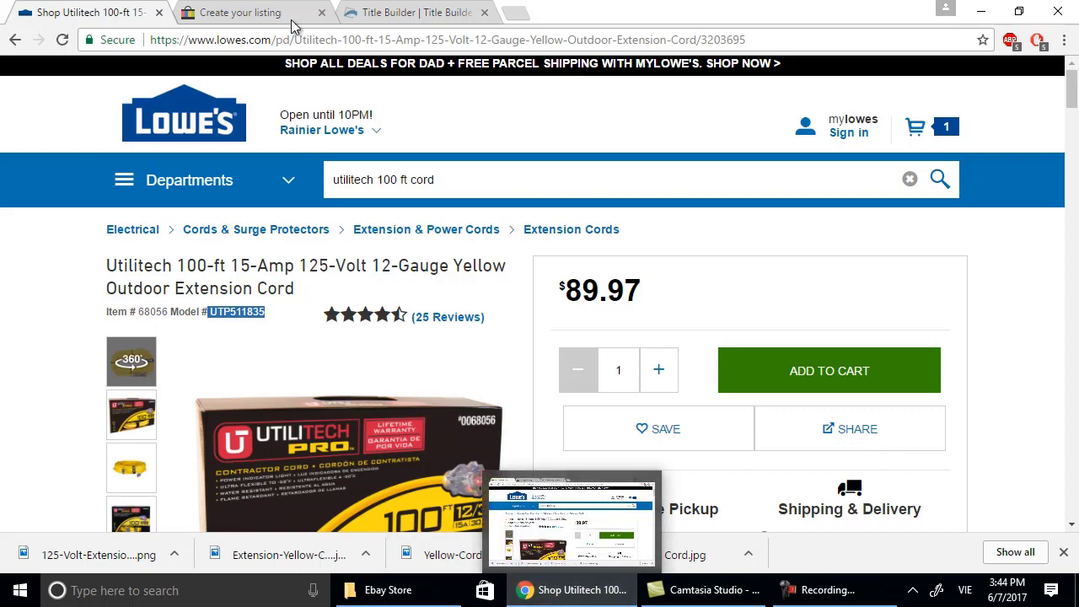
pyautogui.hotkey('ctrl', 'Tab')
pyautogui.scroll(-5, 516, 268)
# Paste UTP511835 into the Model item specific.
pyautogui.scroll(-9, 517, 268)
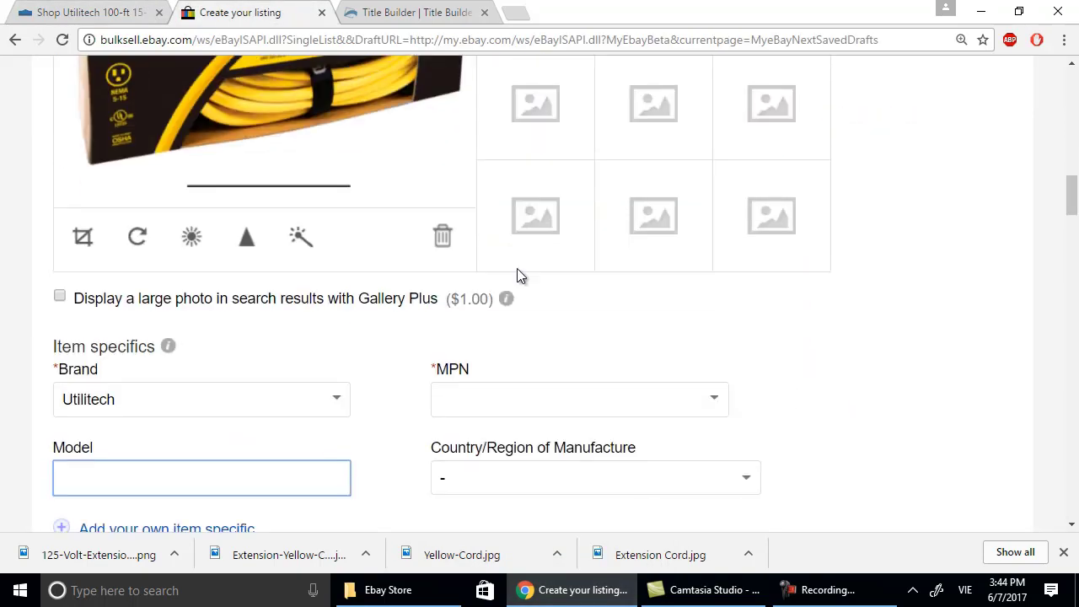
pyautogui.rightClick(183, 224)
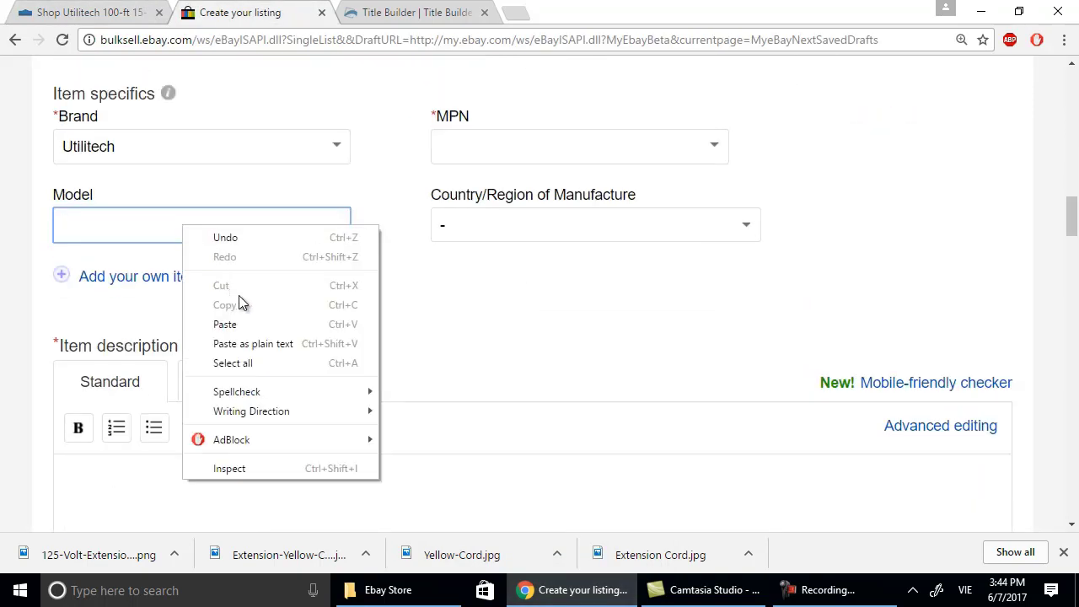
pyautogui.click(242, 320)
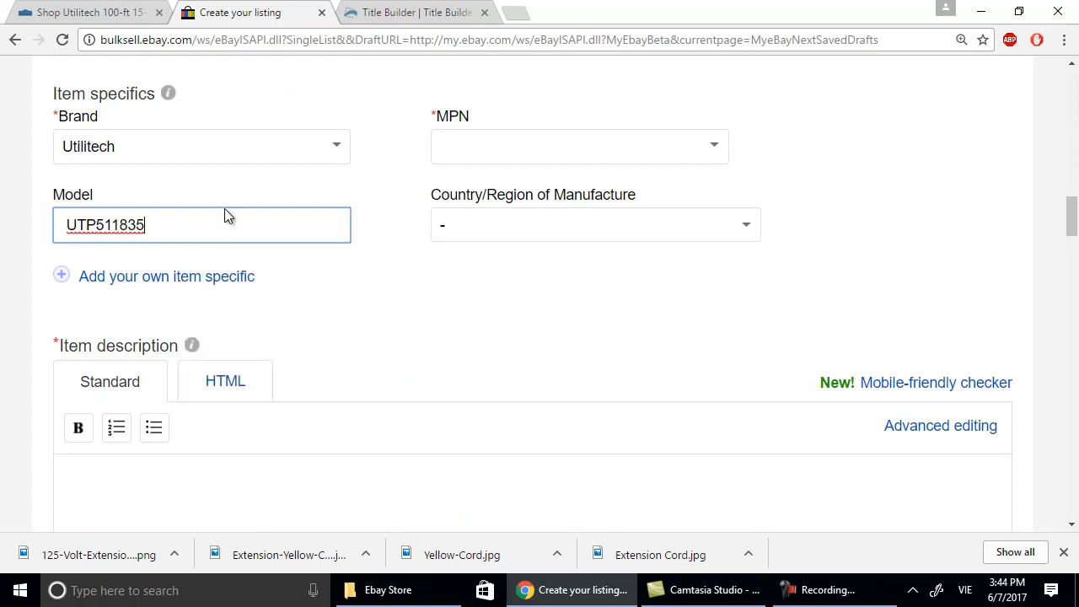
pyautogui.click(464, 144)
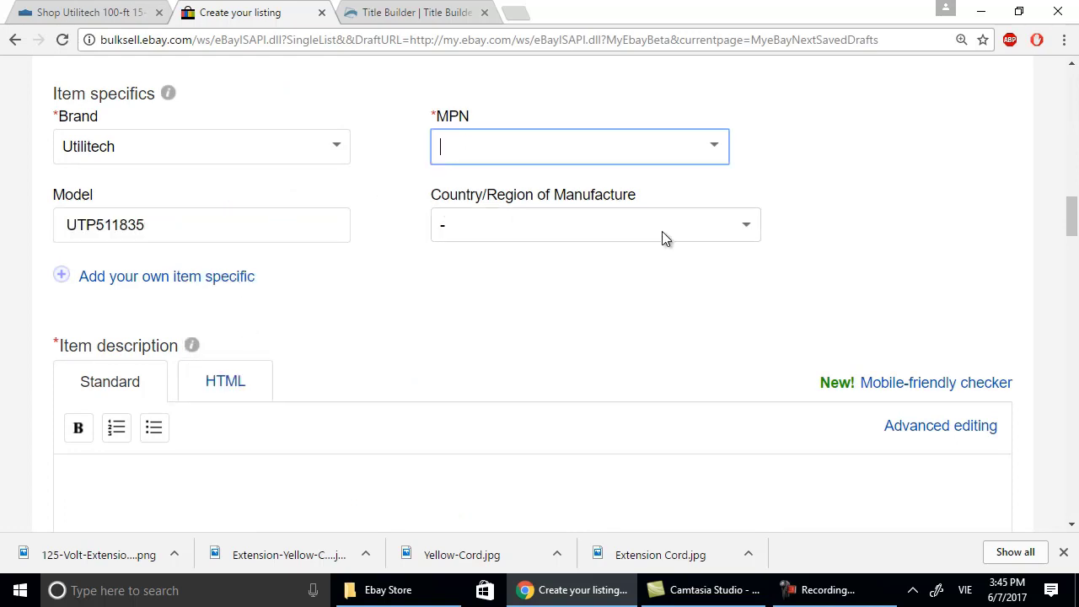
pyautogui.scroll(-1, 354, 337)
pyautogui.click(349, 406)
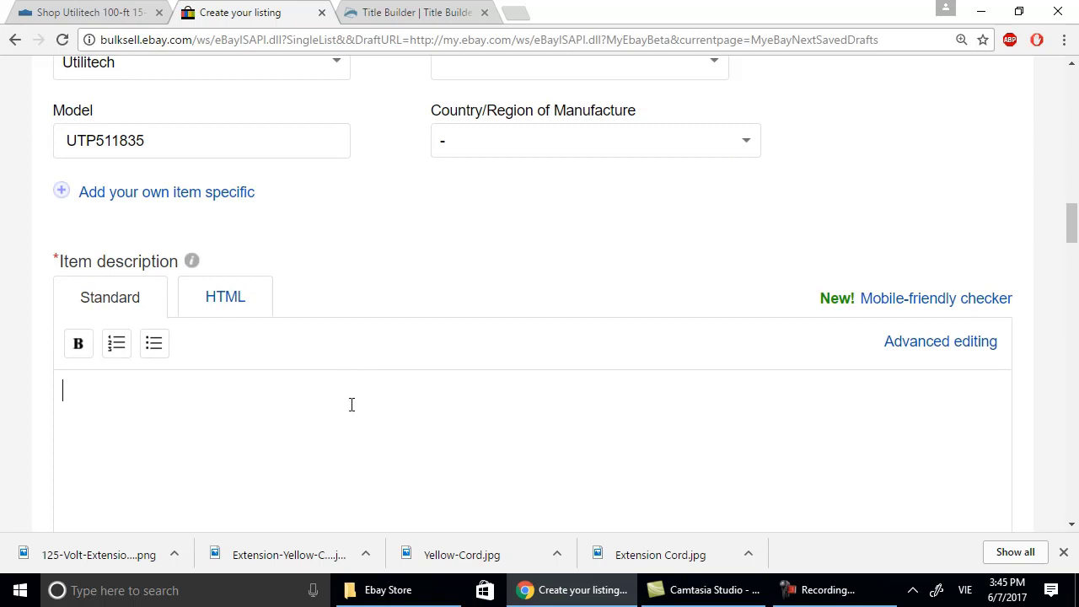
pyautogui.scroll(-2, 421, 446)
# Reset Chrome's page zoom to 100% and return to the Lowe's cord page.
pyautogui.click(1064, 39)
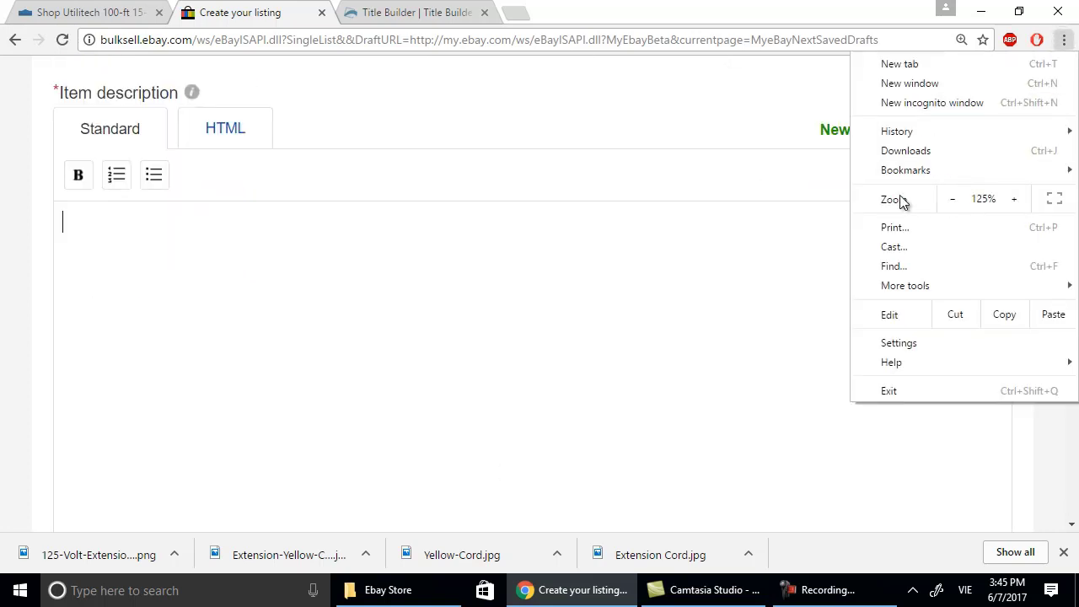
pyautogui.click(959, 197)
pyautogui.click(963, 197)
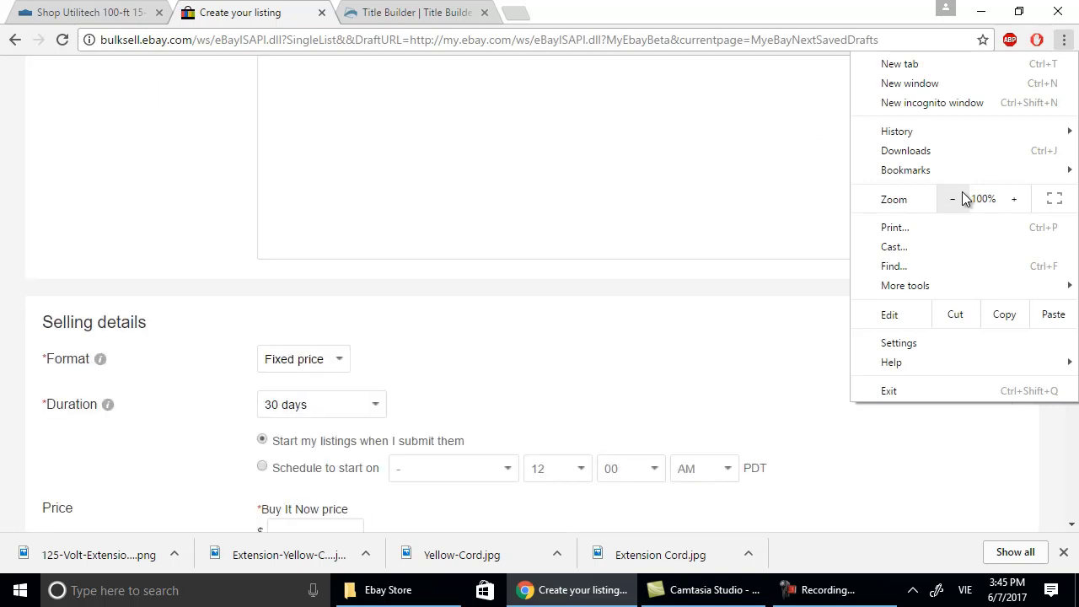
pyautogui.click(634, 416)
pyautogui.scroll(-3, 634, 416)
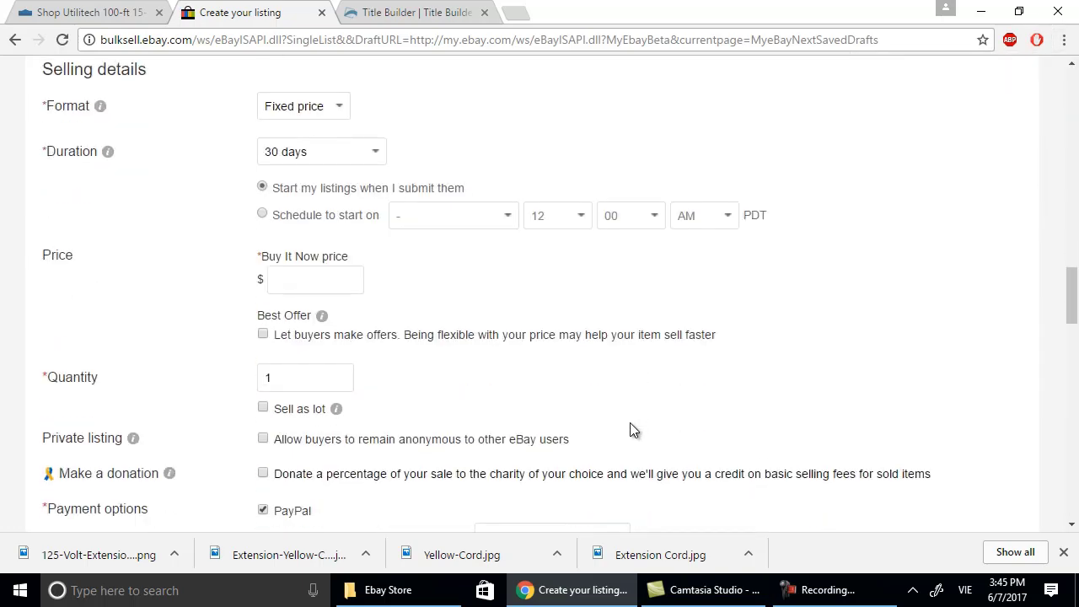
pyautogui.scroll(7, 630, 423)
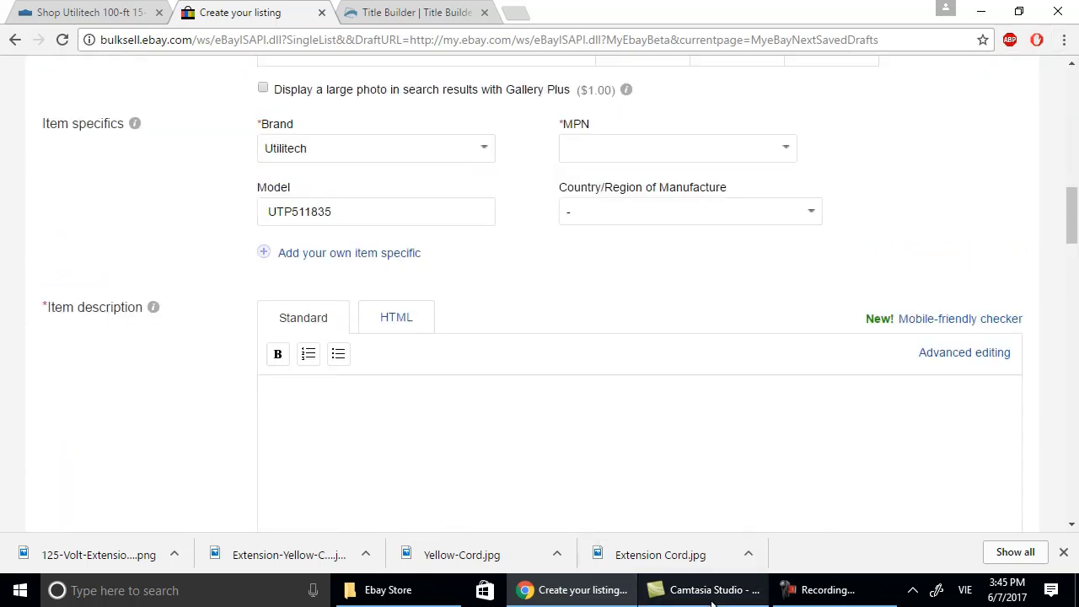
pyautogui.click(84, 13)
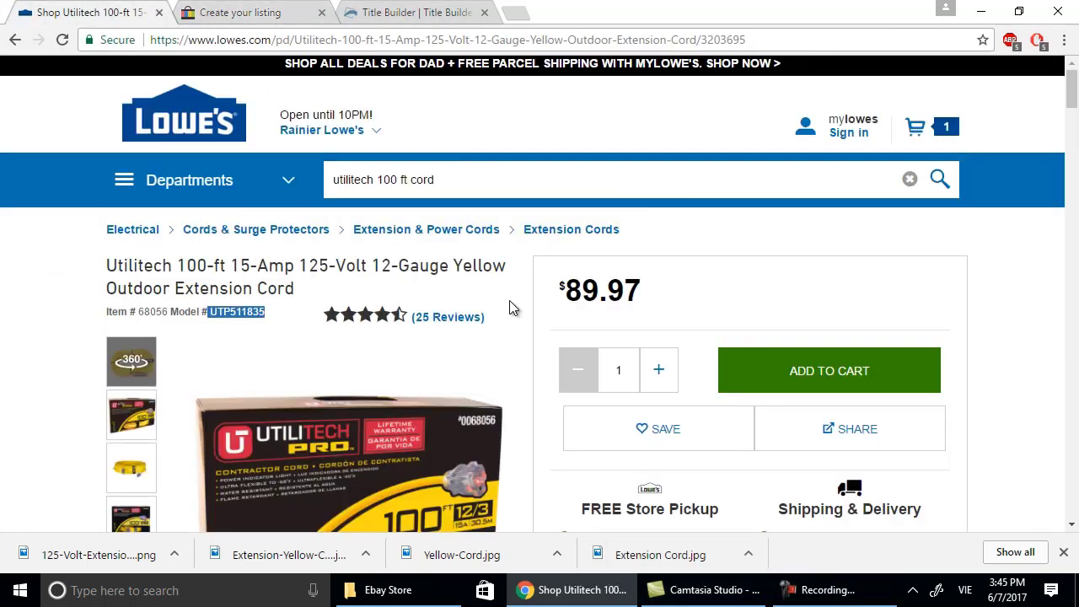
# Select the Product Information heading and its four Description bullets on the Lowe's page.
pyautogui.scroll(-10, 510, 309)
pyautogui.scroll(-1, 506, 306)
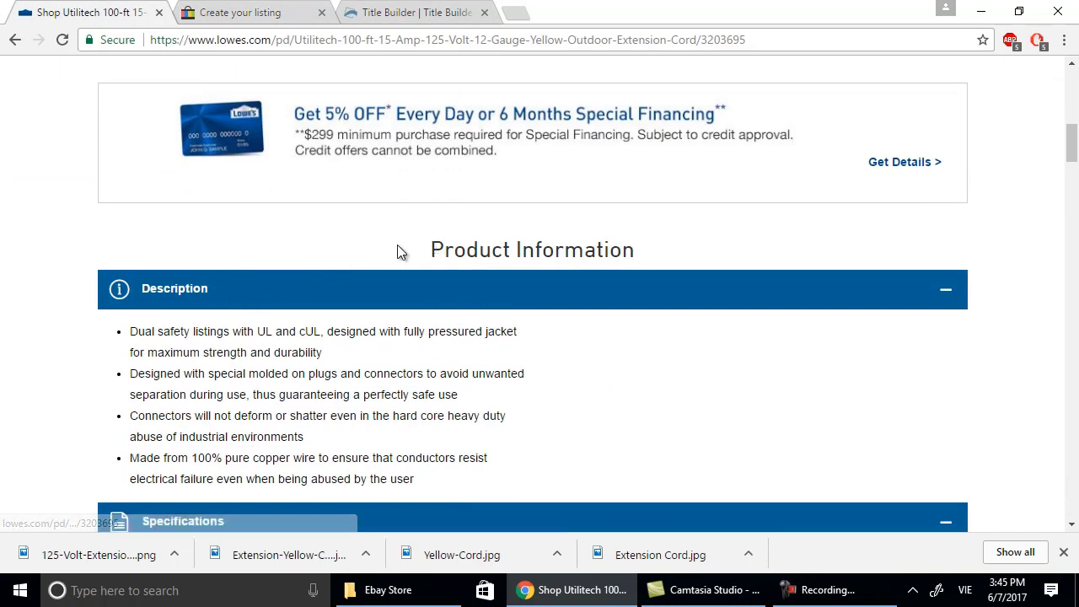
pyautogui.moveTo(438, 249); pyautogui.dragTo(593, 480)
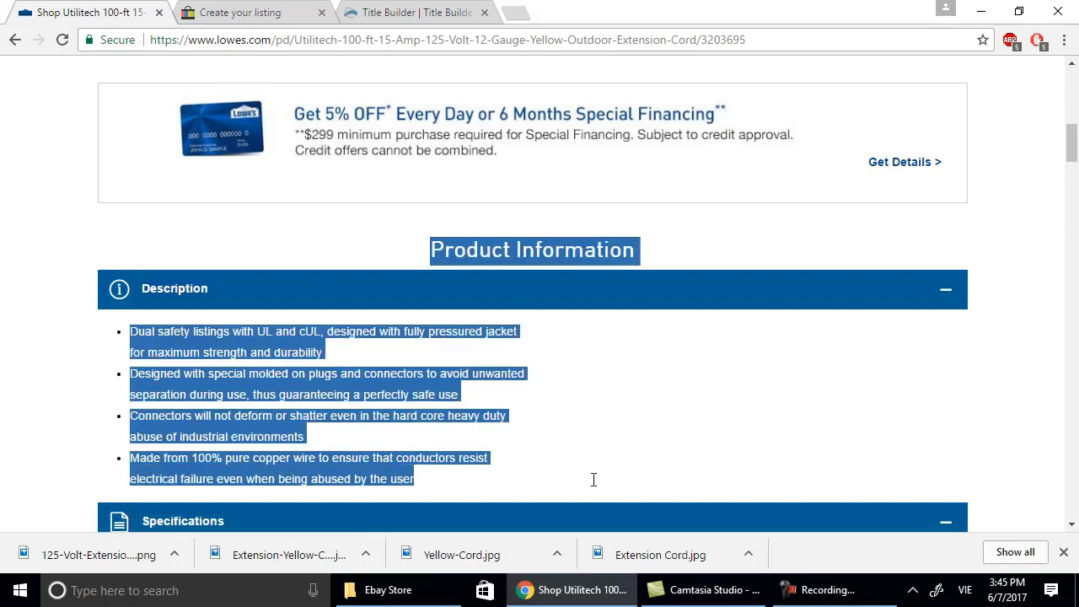
pyautogui.rightClick(531, 255)
# Paste the Product Information heading and four Description bullets into the eBay description, ending on a plain line.
pyautogui.click(576, 269)
pyautogui.click(224, 11)
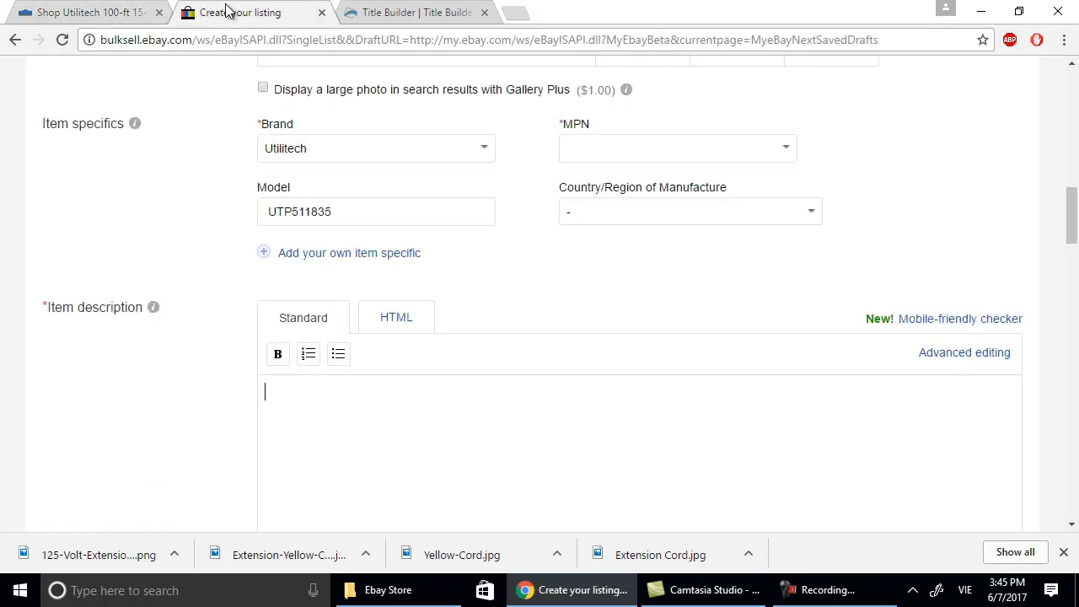
pyautogui.scroll(-1, 477, 393)
pyautogui.rightClick(422, 336)
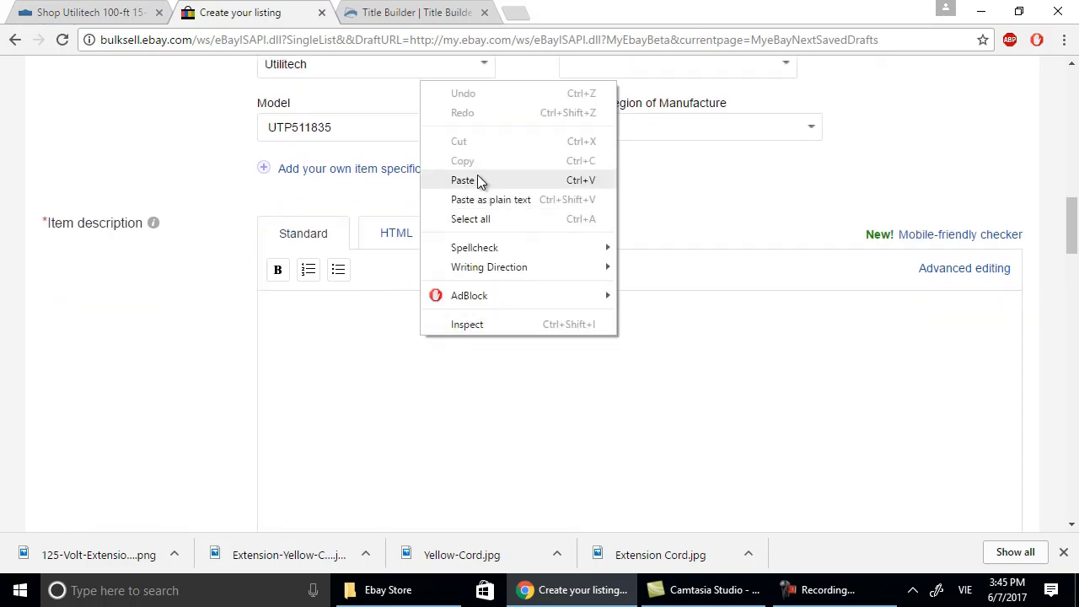
pyautogui.click(478, 180)
pyautogui.scroll(2, 645, 358)
pyautogui.scroll(1, 645, 358)
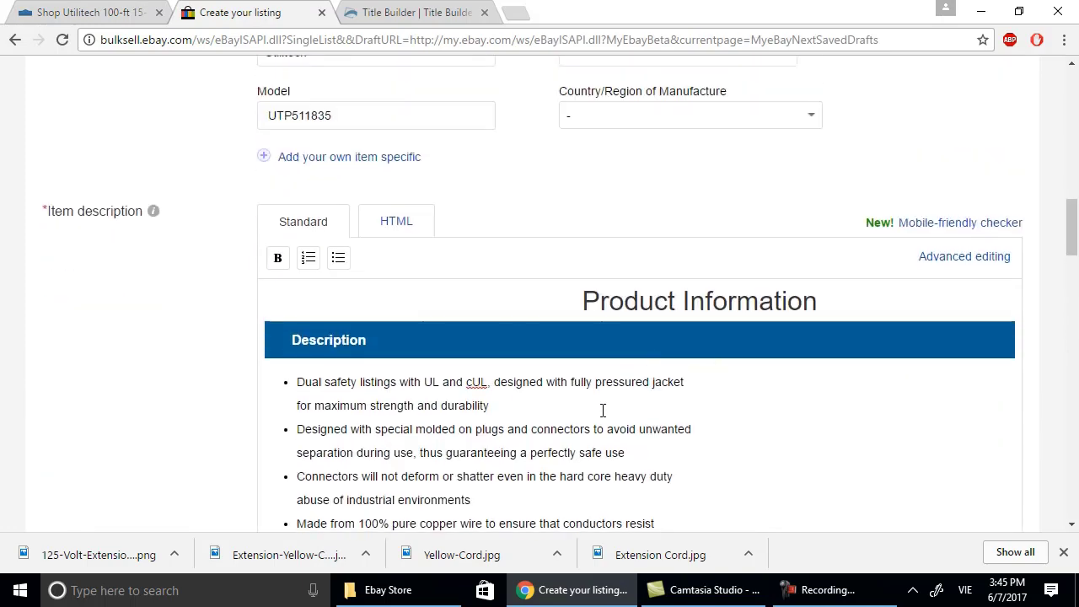
pyautogui.scroll(-2, 602, 413)
pyautogui.press('Return')
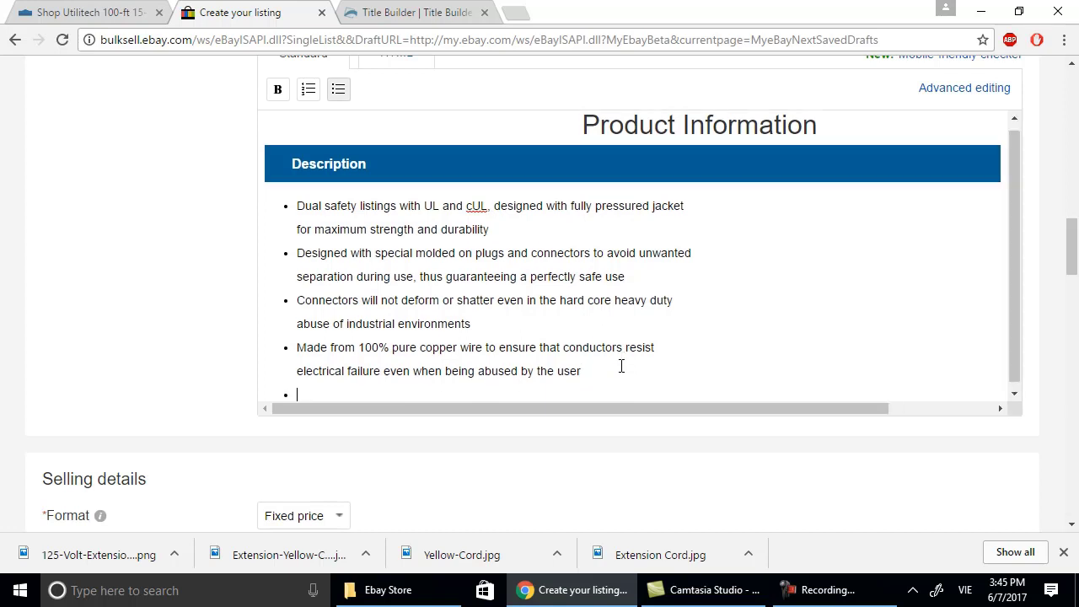
pyautogui.press('BackSpace')
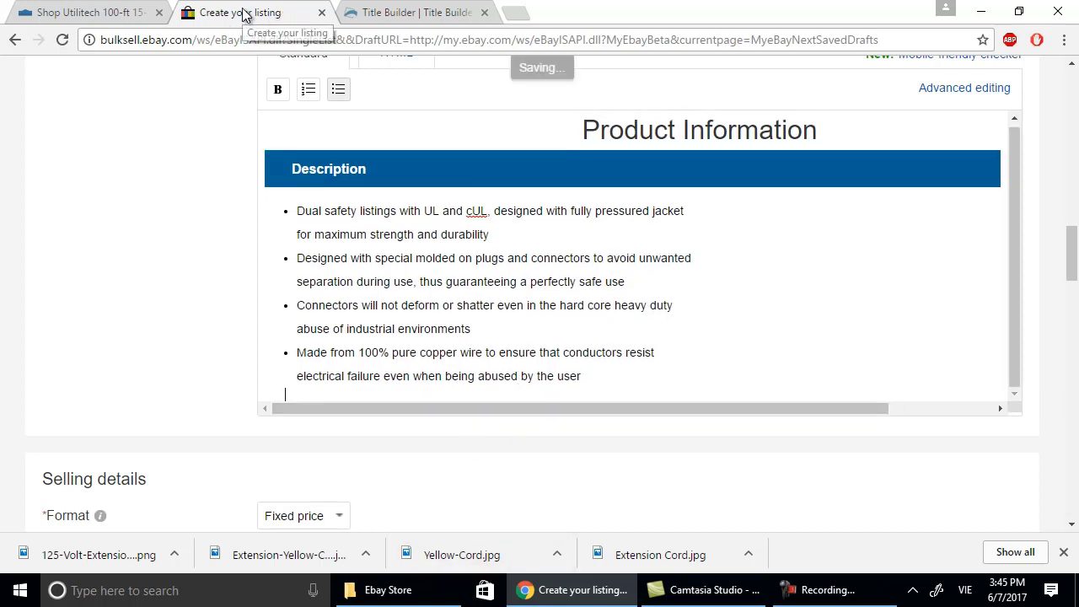
# Copy the full Specifications table from the Lowe's cord page and return to the eBay description.
pyautogui.click(135, 14)
pyautogui.scroll(-3, 590, 325)
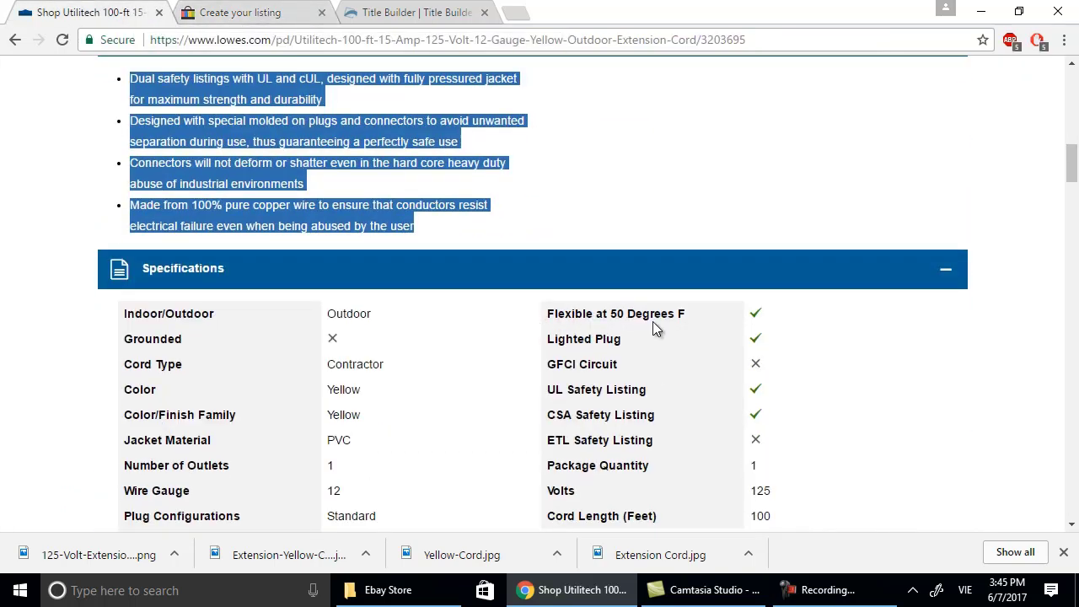
pyautogui.scroll(-1, 708, 337)
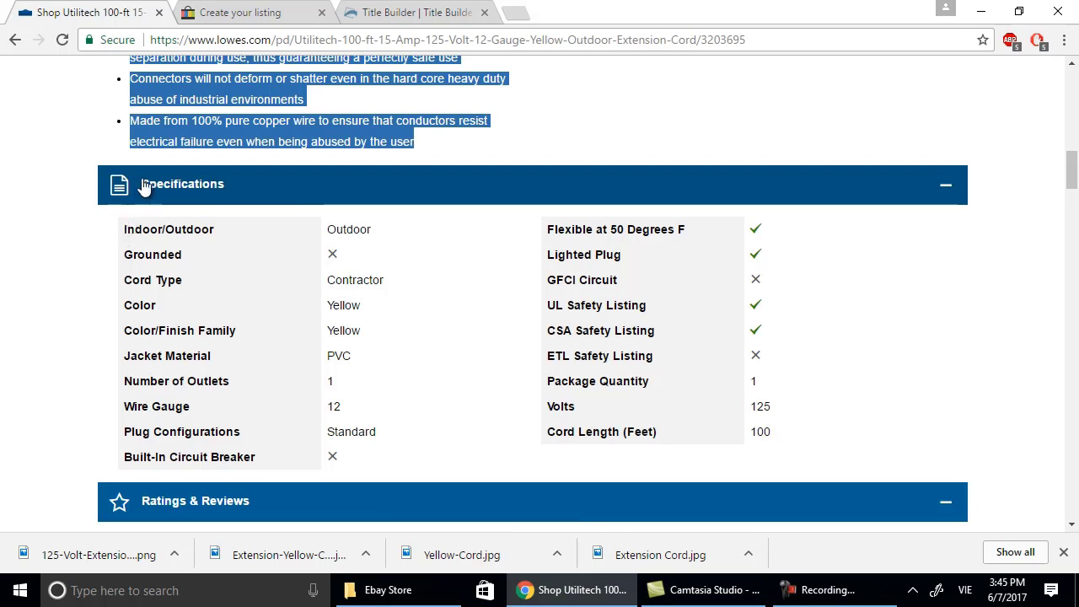
pyautogui.moveTo(140, 183); pyautogui.dragTo(792, 490)
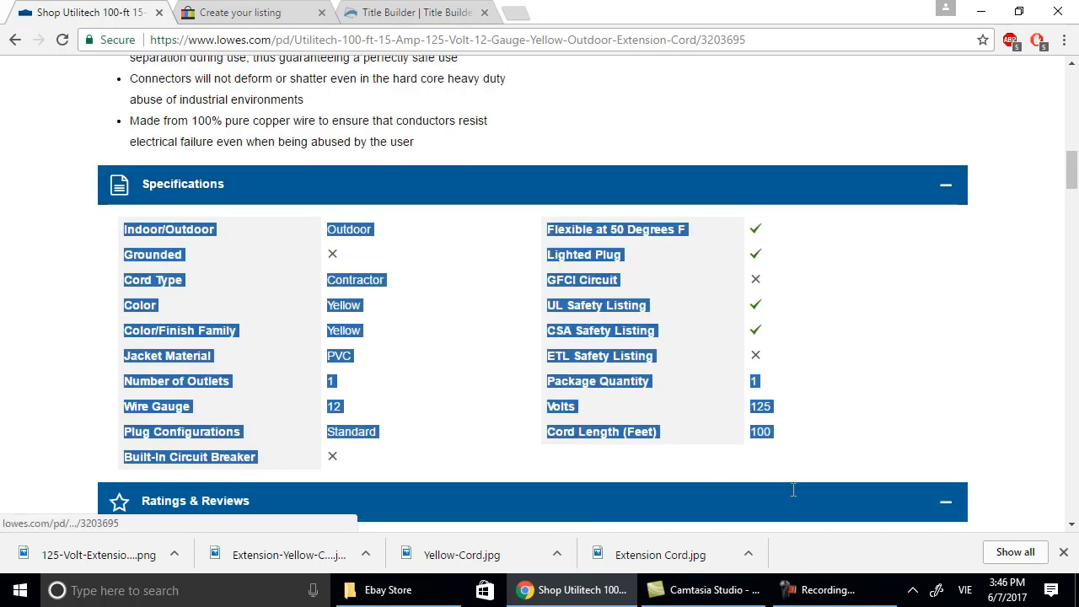
pyautogui.rightClick(552, 283)
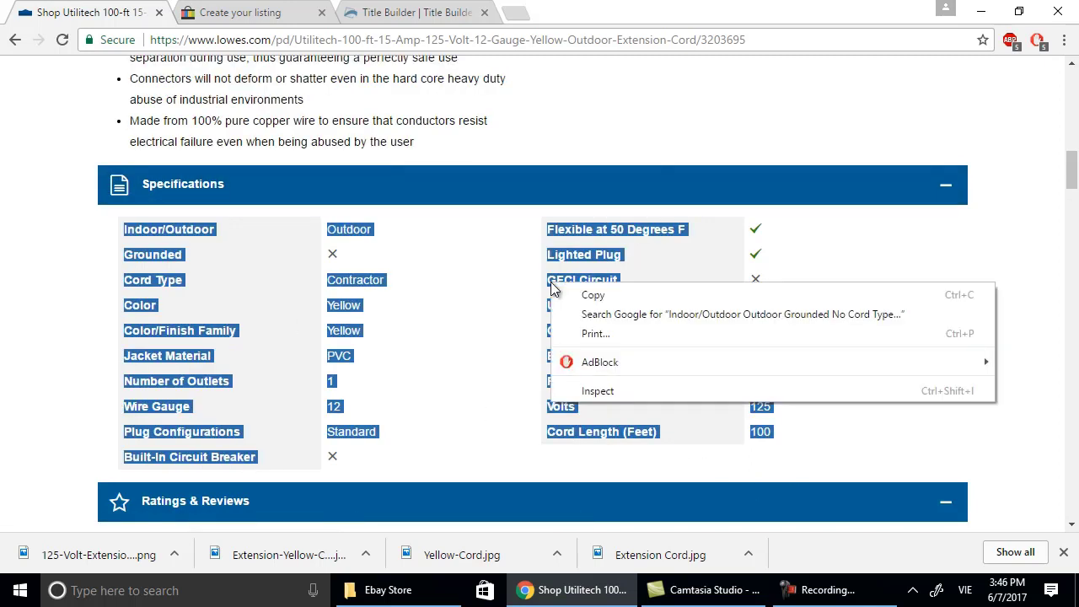
pyautogui.click(592, 296)
pyautogui.click(240, 12)
pyautogui.scroll(-2, 494, 337)
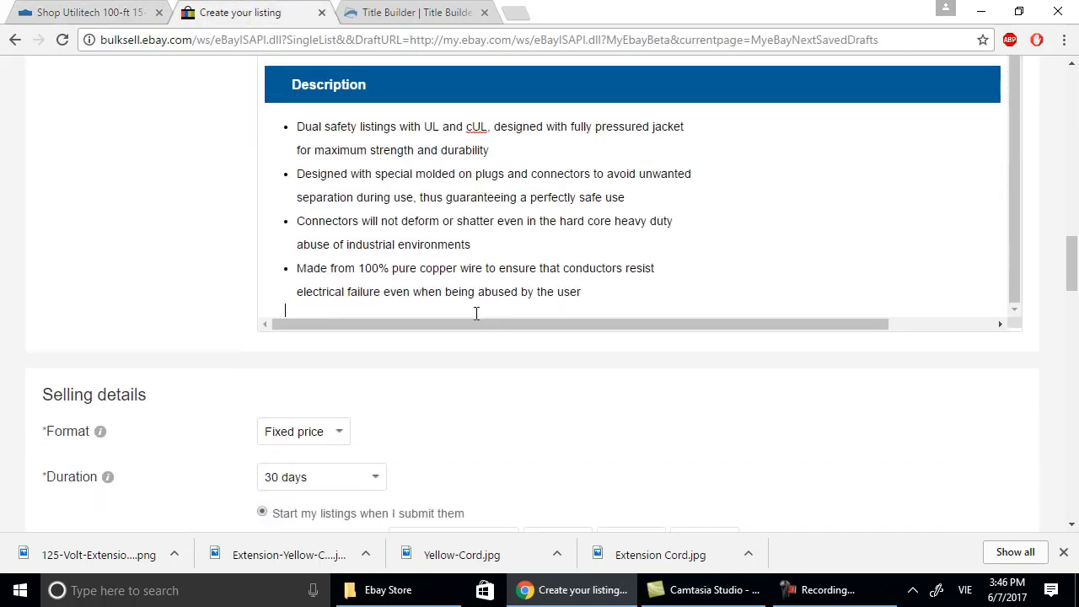
# Paste the Lowe's specifications table and type a SPECIFICATION heading below the bullets.
pyautogui.rightClick(477, 312)
pyautogui.click(531, 411)
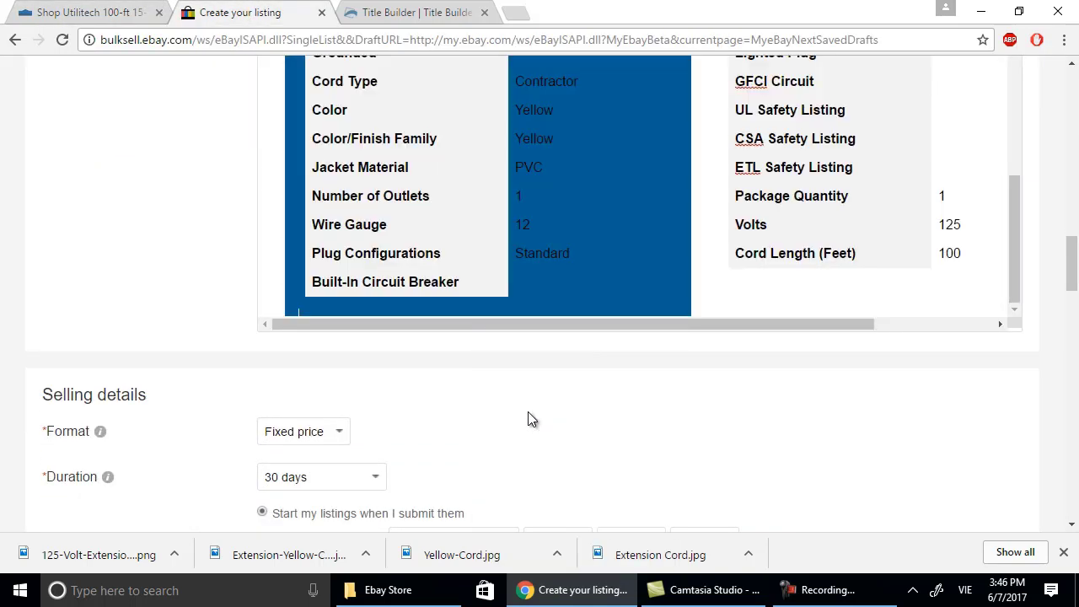
pyautogui.scroll(2, 614, 203)
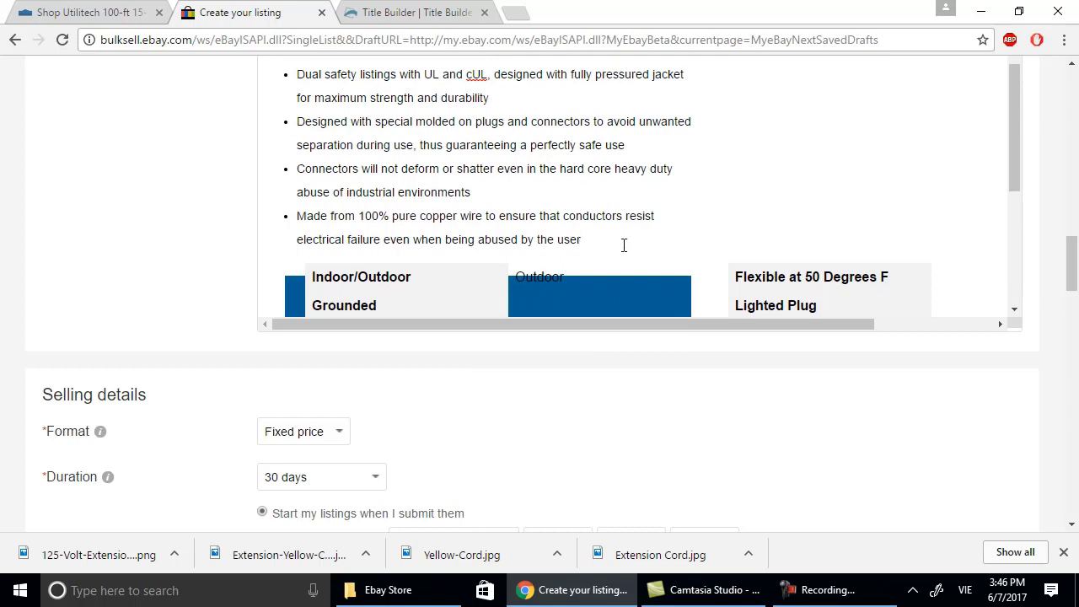
pyautogui.click(624, 245)
pyautogui.press('Return')
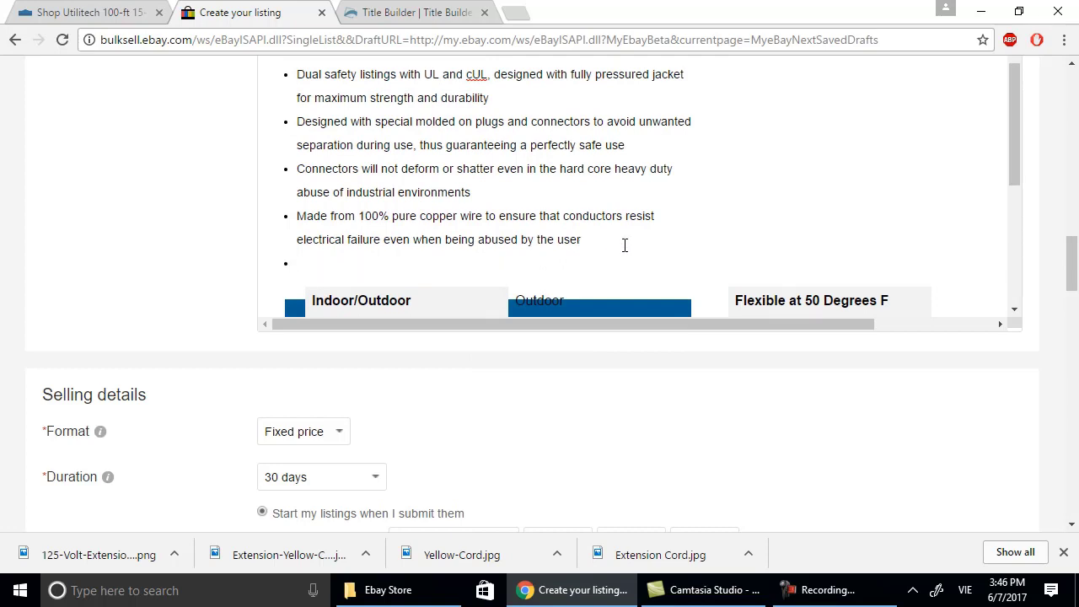
pyautogui.press('BackSpace')
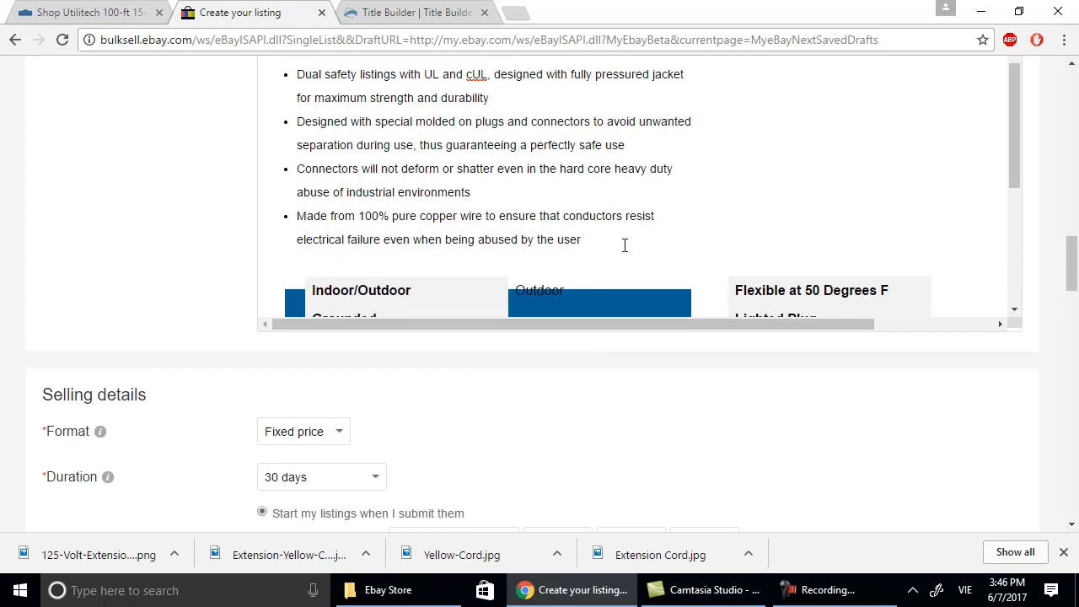
pyautogui.press('capslock')
pyautogui.write('SPECIFI')
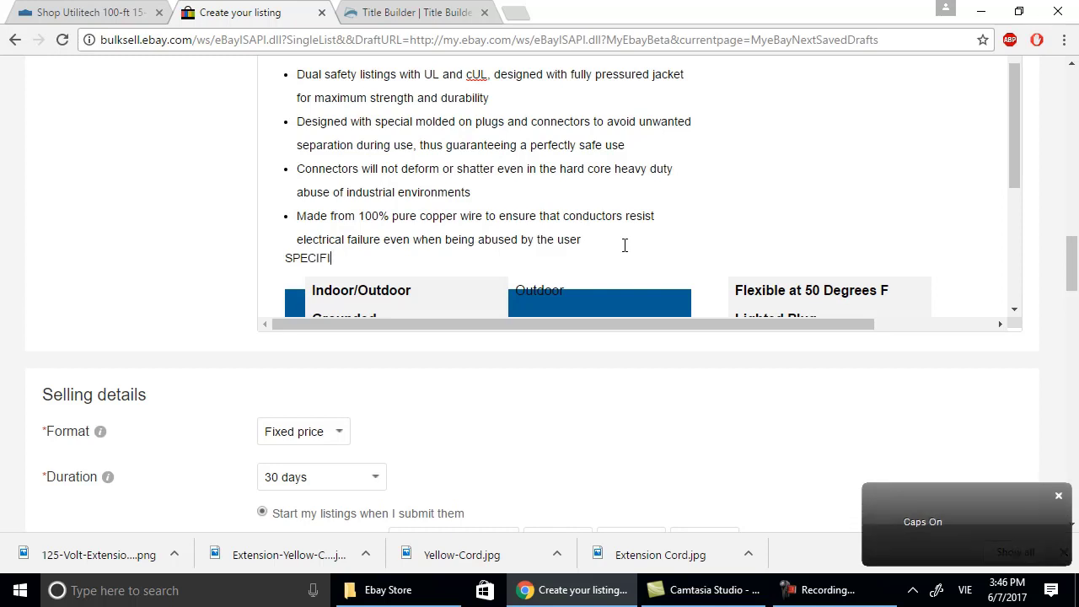
pyautogui.write('CATION')
# Remove the leftover empty bullet line and select the SPECIFICATION heading for editing.
pyautogui.click(623, 232)
pyautogui.press('Return')
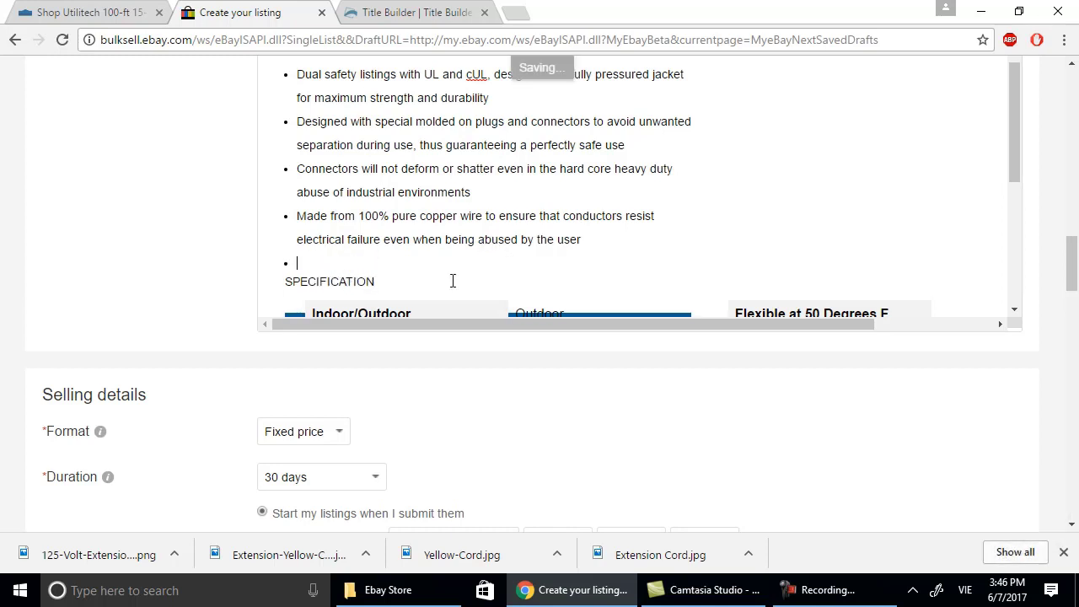
pyautogui.hotkey('ctrl', 'a')
pyautogui.click(465, 265)
pyautogui.press('BackSpace')
pyautogui.hotkey('ctrl', 'a')
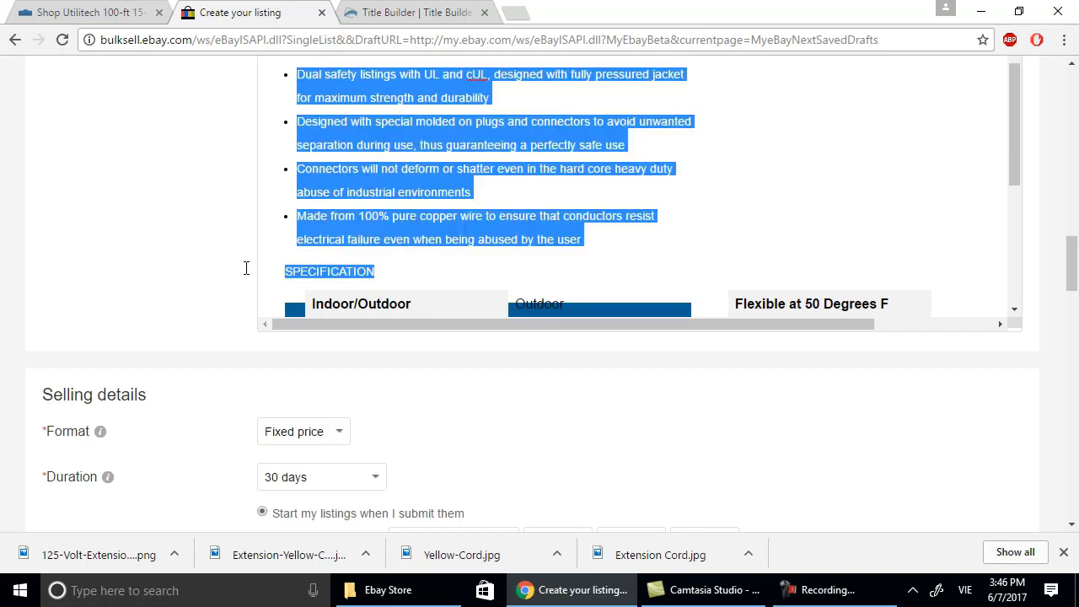
pyautogui.click(295, 282)
pyautogui.hotkey('ctrl', 'a')
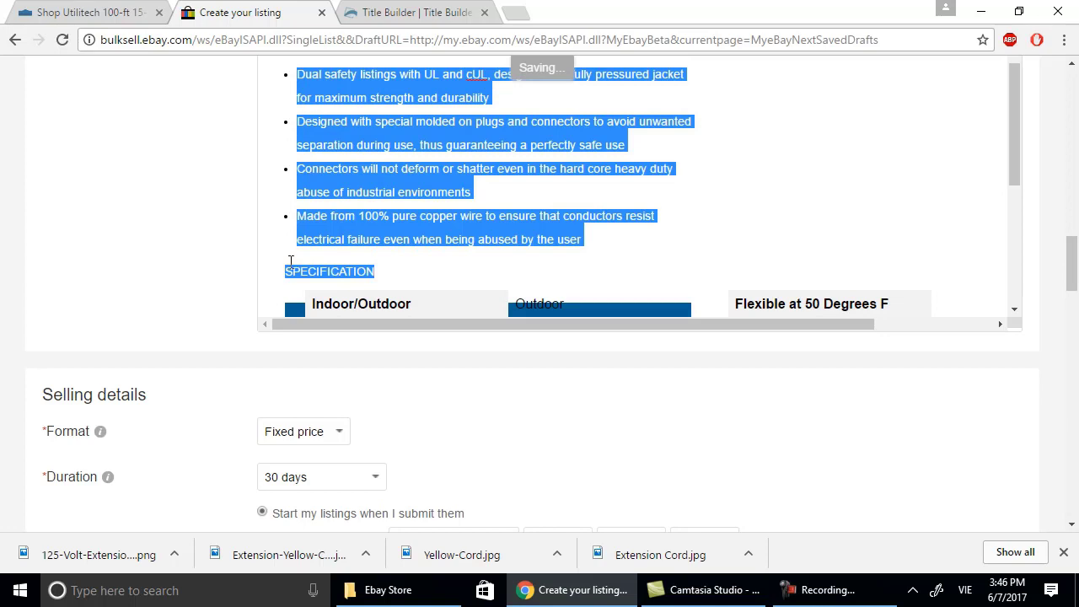
pyautogui.click(285, 269)
pyautogui.doubleClick(288, 273)
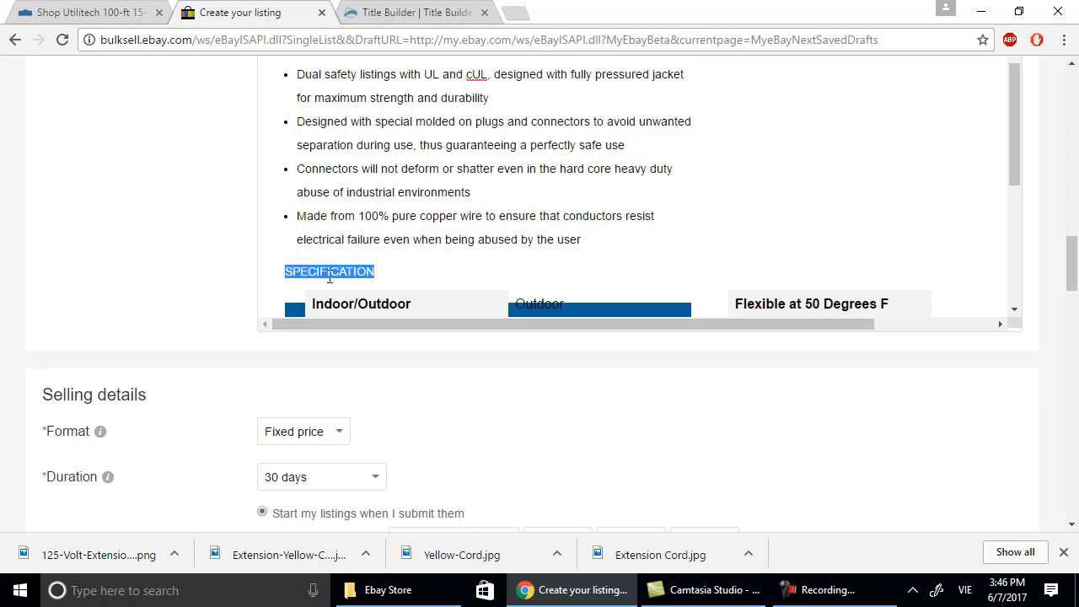
pyautogui.rightClick(330, 276)
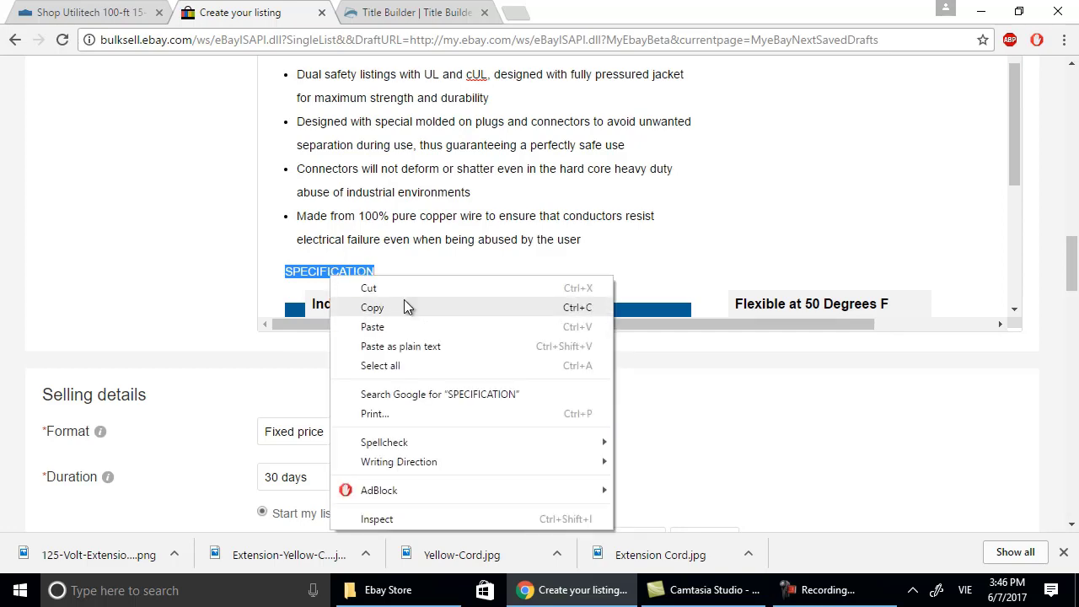
# Turn on advanced editing and make the SPECIFICATION heading size 18, centred and bold.
pyautogui.click(718, 243)
pyautogui.scroll(6, 913, 244)
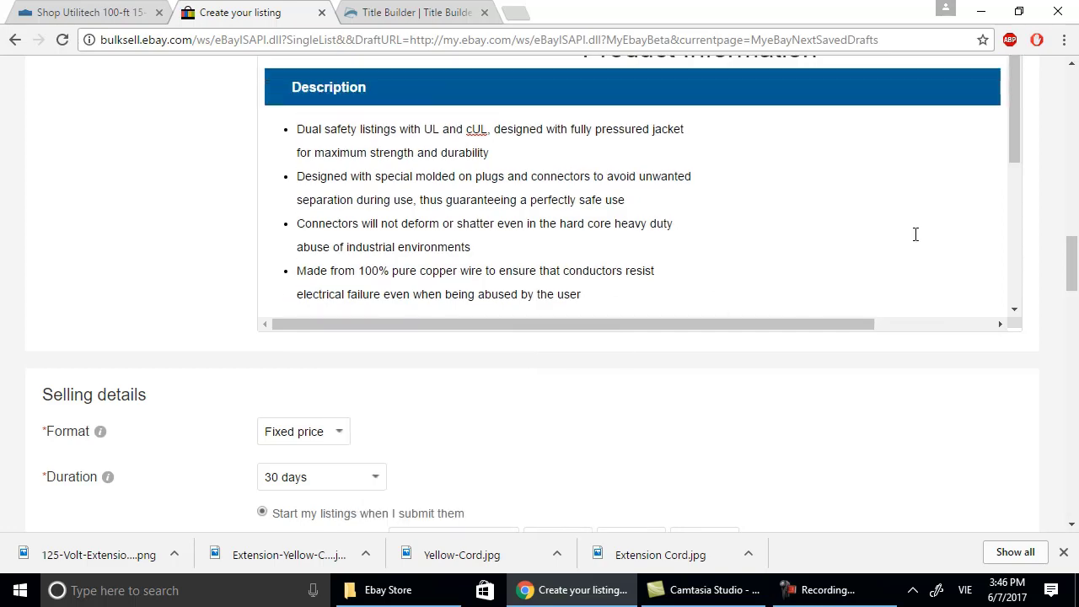
pyautogui.scroll(2, 917, 240)
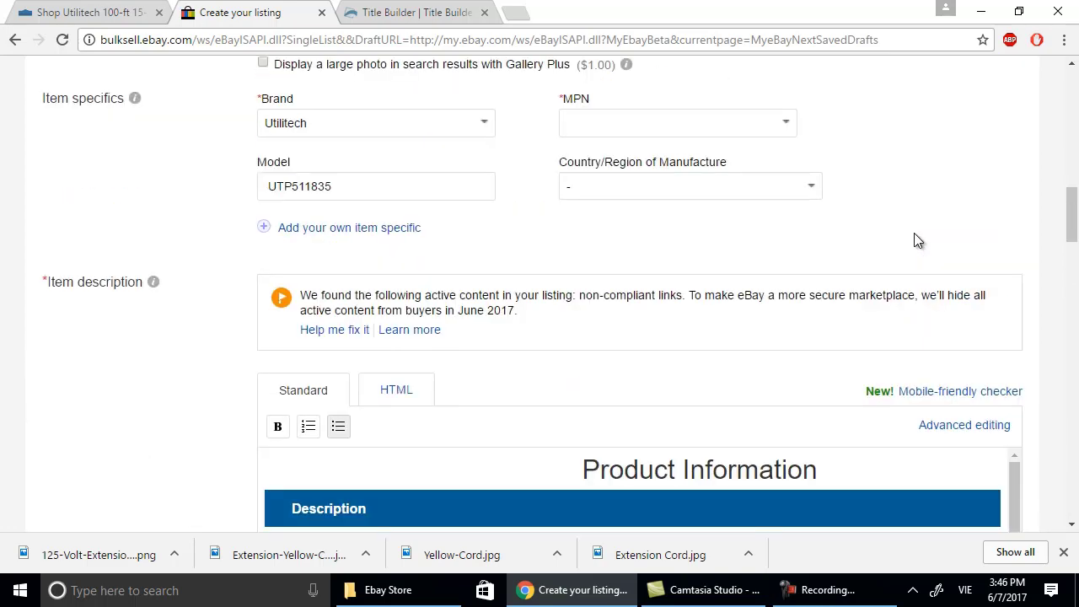
pyautogui.click(977, 428)
pyautogui.scroll(-5, 729, 449)
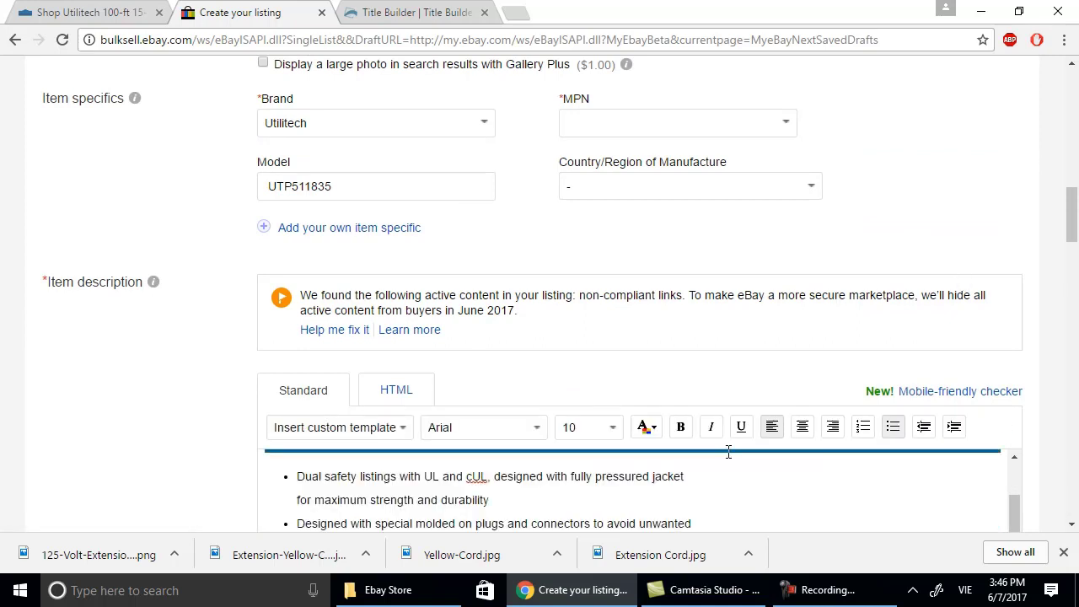
pyautogui.scroll(4, 728, 448)
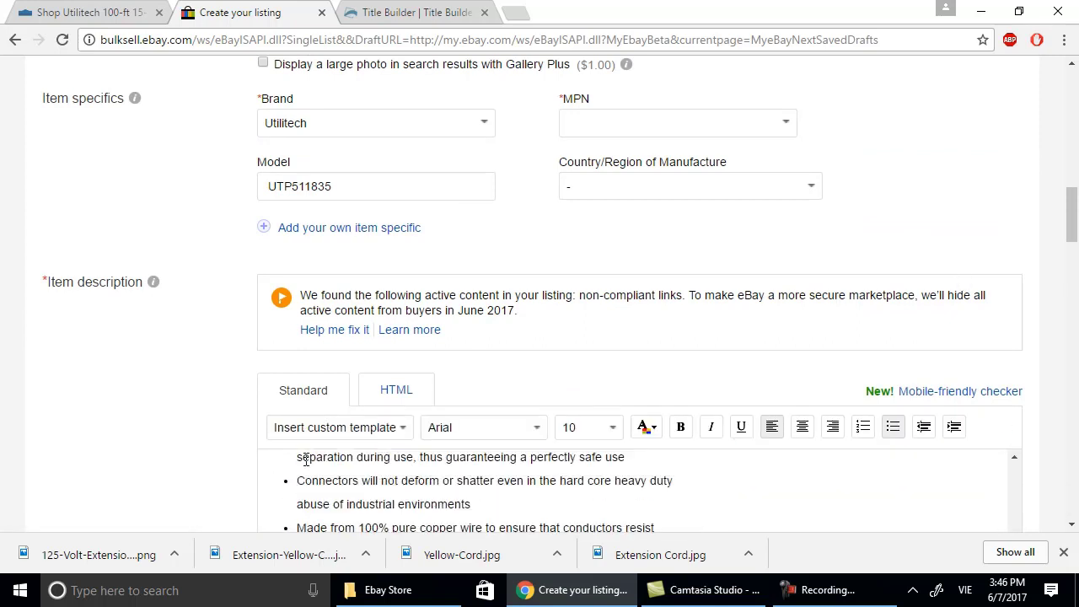
pyautogui.scroll(-1, 304, 460)
pyautogui.moveTo(283, 498); pyautogui.dragTo(375, 501)
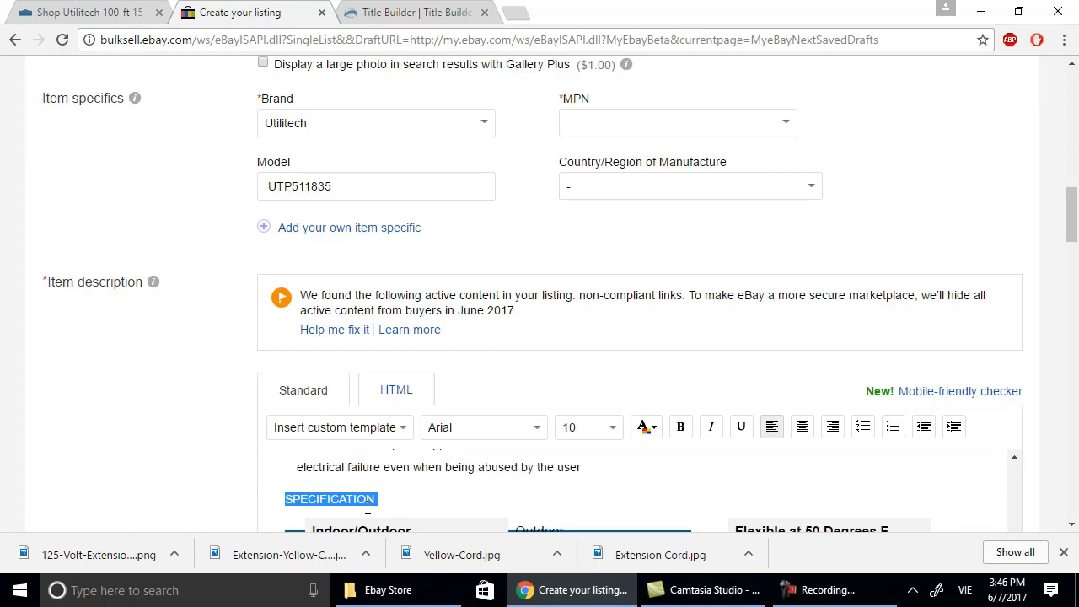
pyautogui.click(615, 428)
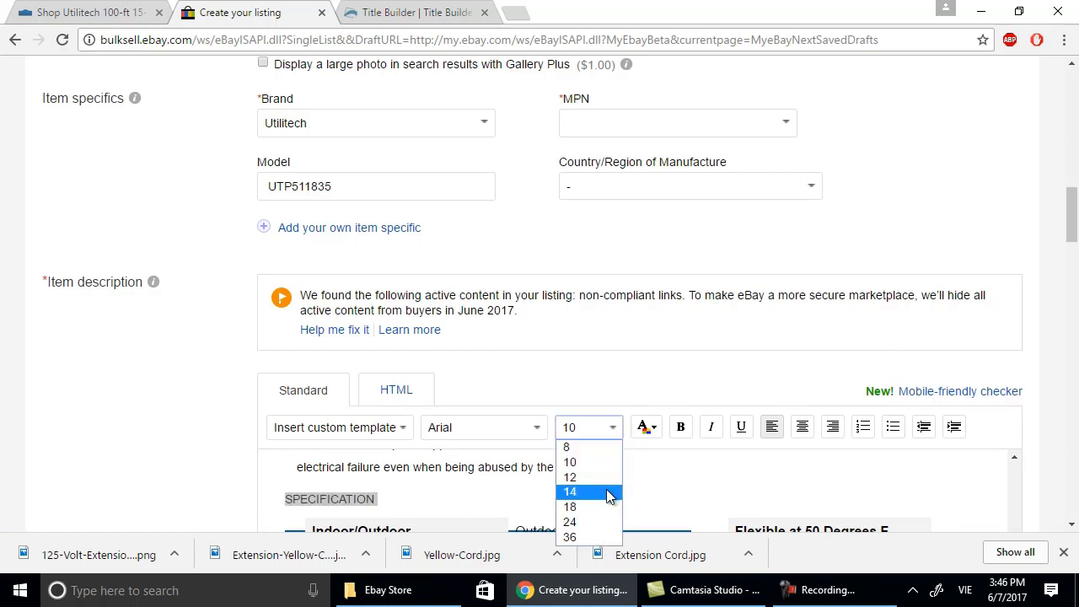
pyautogui.click(606, 506)
pyautogui.click(799, 433)
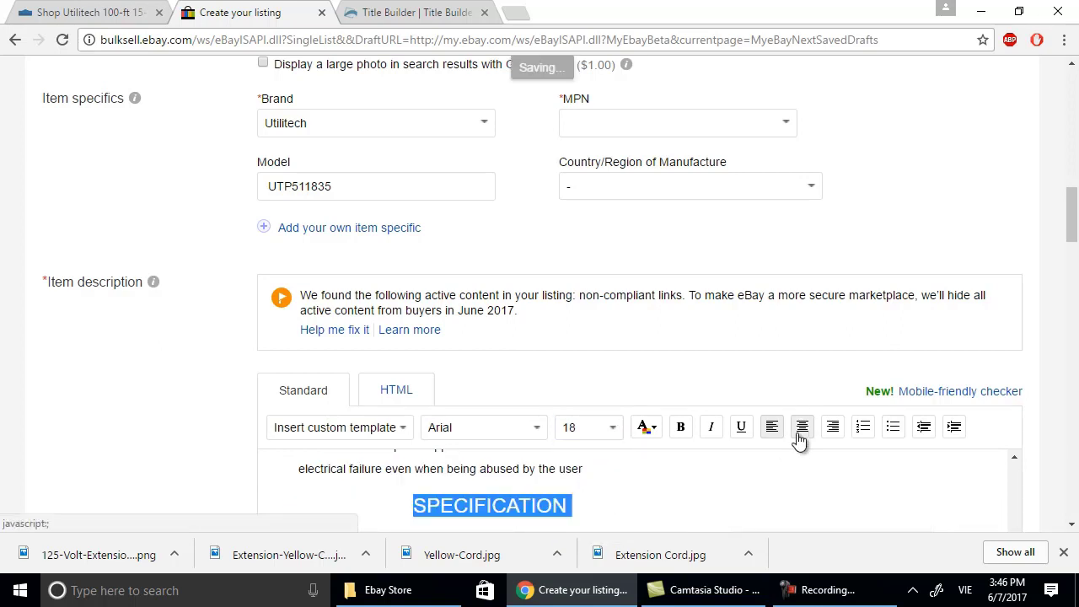
pyautogui.click(681, 427)
pyautogui.click(716, 470)
# Look over the Lowe's product page for reference, then return to the eBay draft.
pyautogui.scroll(-3, 717, 470)
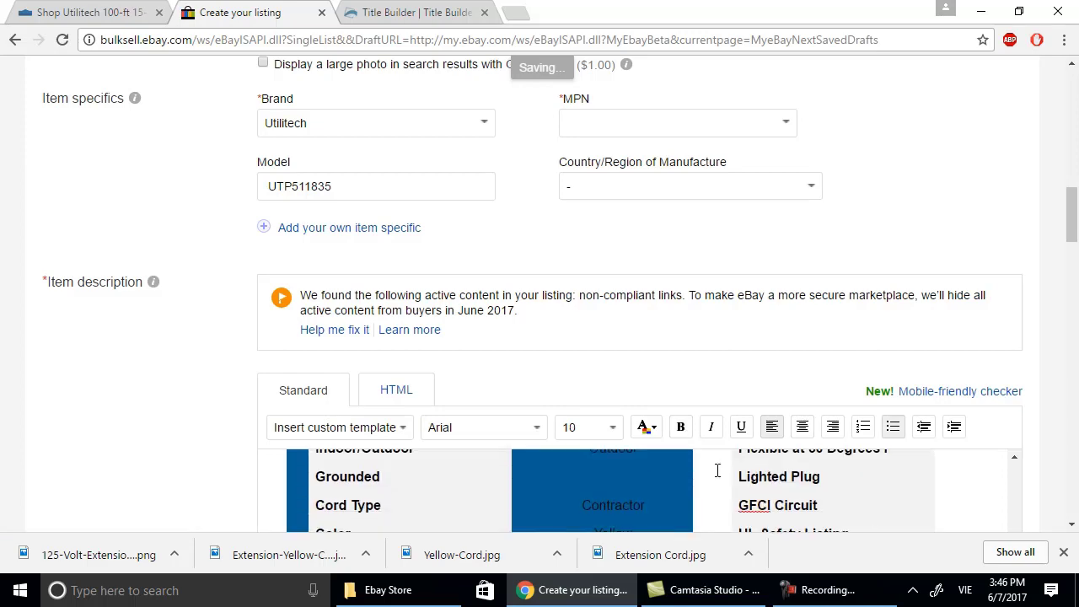
pyautogui.scroll(-5, 716, 472)
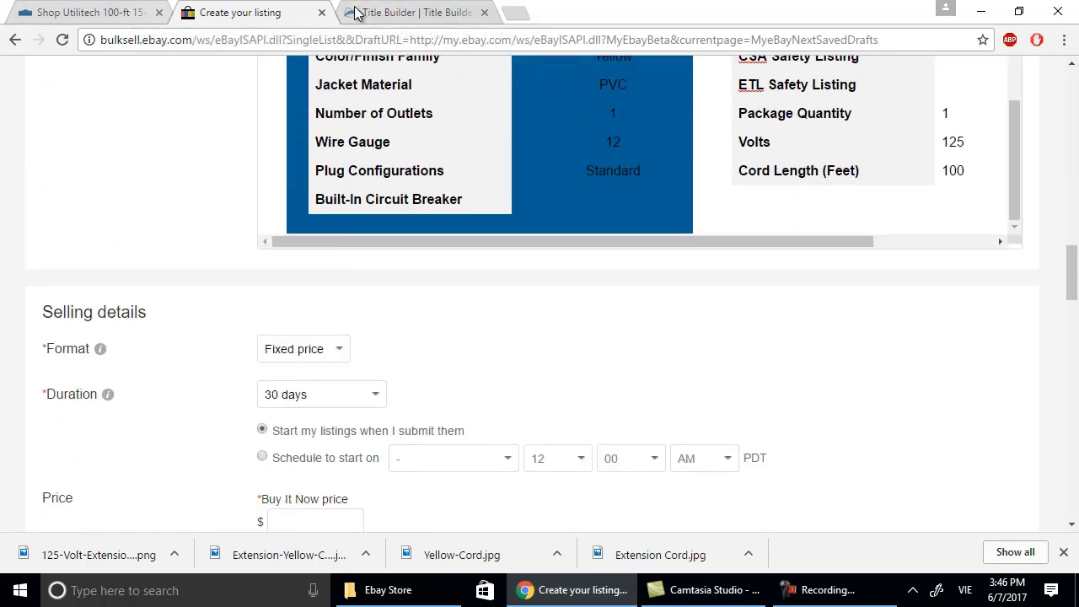
pyautogui.click(93, 11)
pyautogui.scroll(-1, 624, 317)
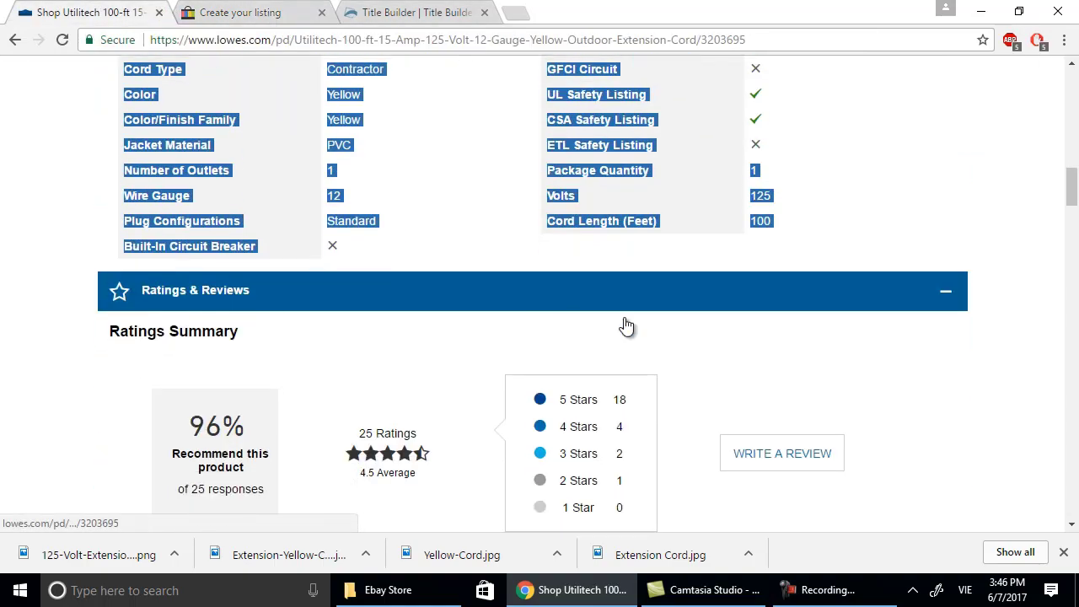
pyautogui.scroll(-4, 626, 326)
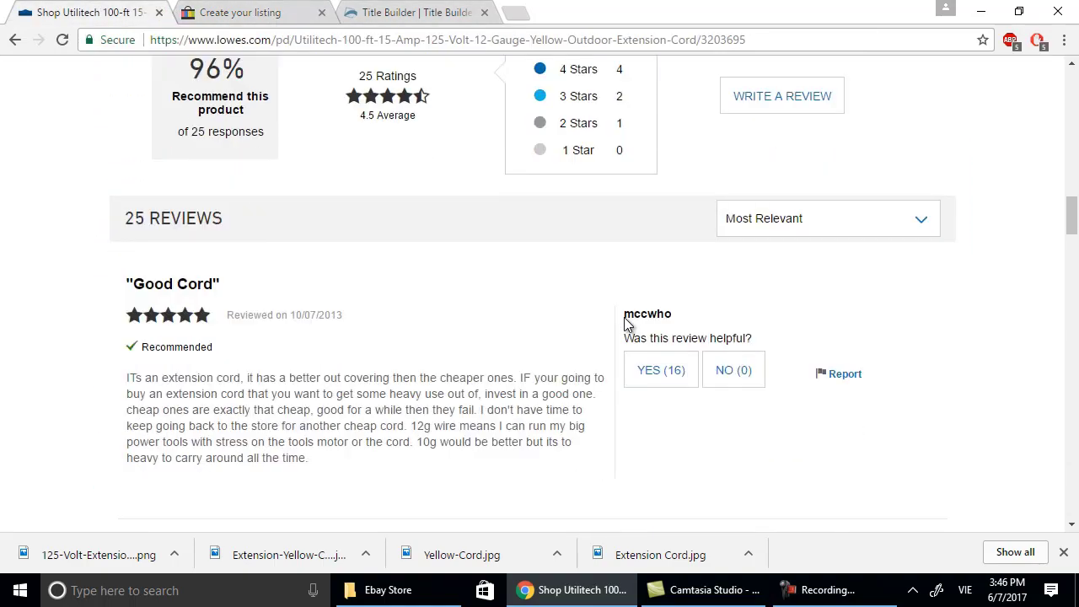
pyautogui.scroll(9, 625, 320)
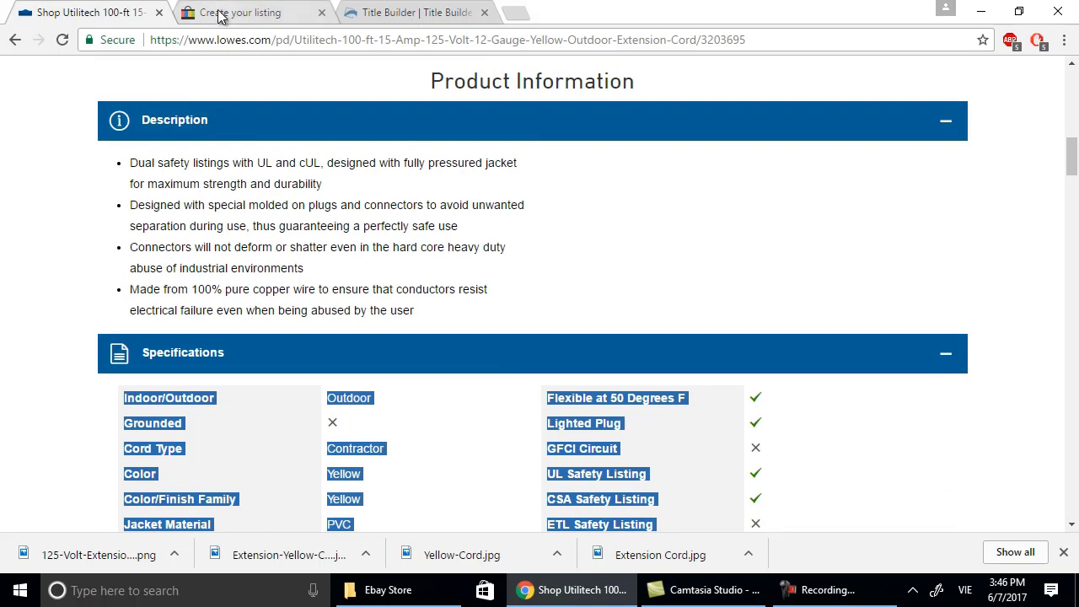
pyautogui.click(220, 13)
pyautogui.scroll(8, 595, 383)
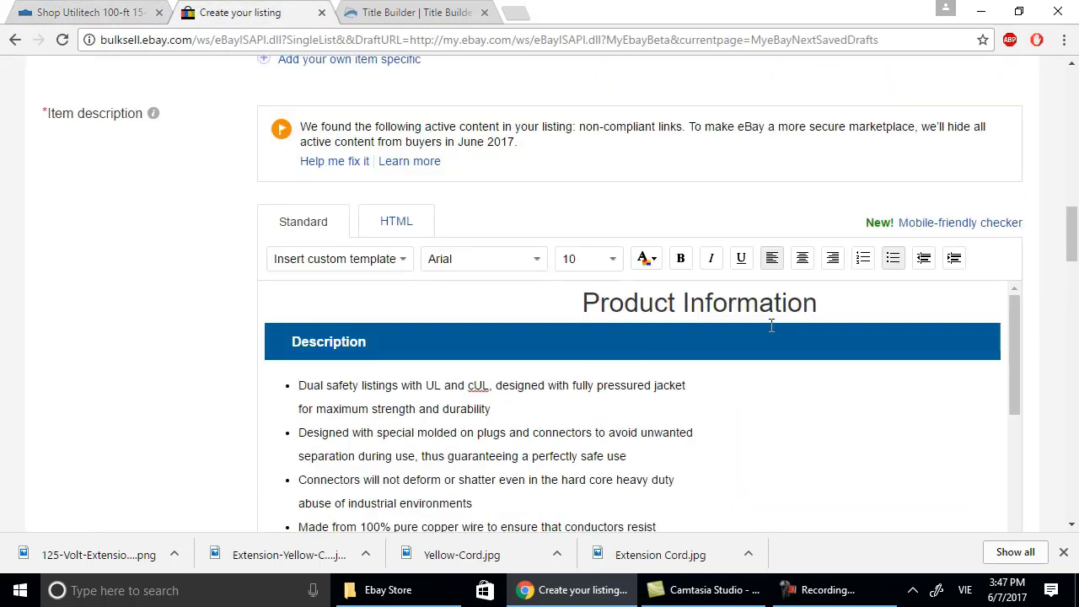
# Make the Product Information heading bold in the description.
pyautogui.moveTo(834, 306); pyautogui.dragTo(528, 294)
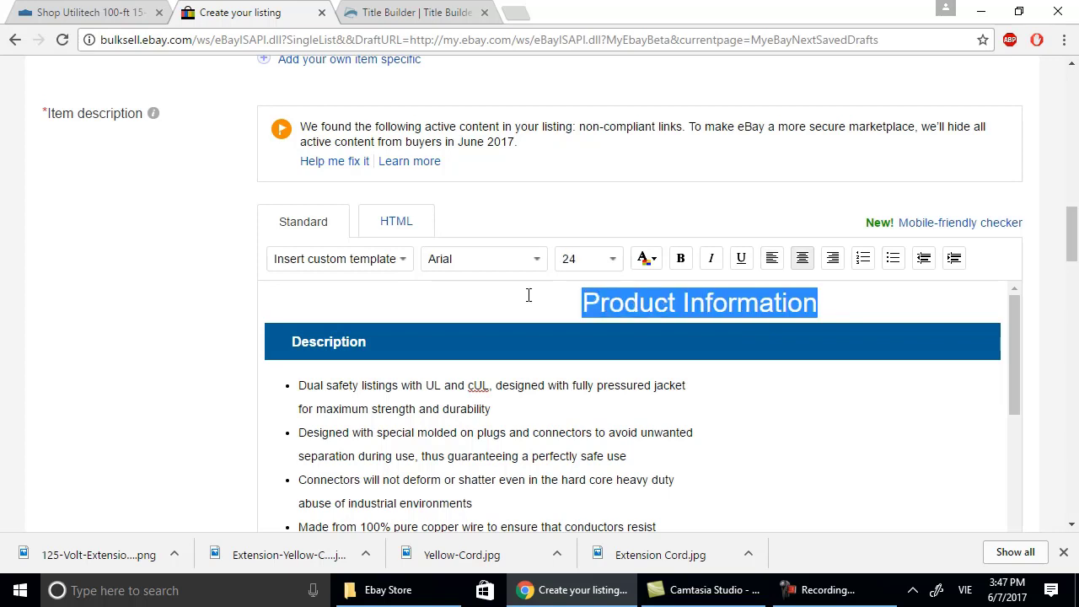
pyautogui.click(682, 259)
pyautogui.scroll(-2, 573, 383)
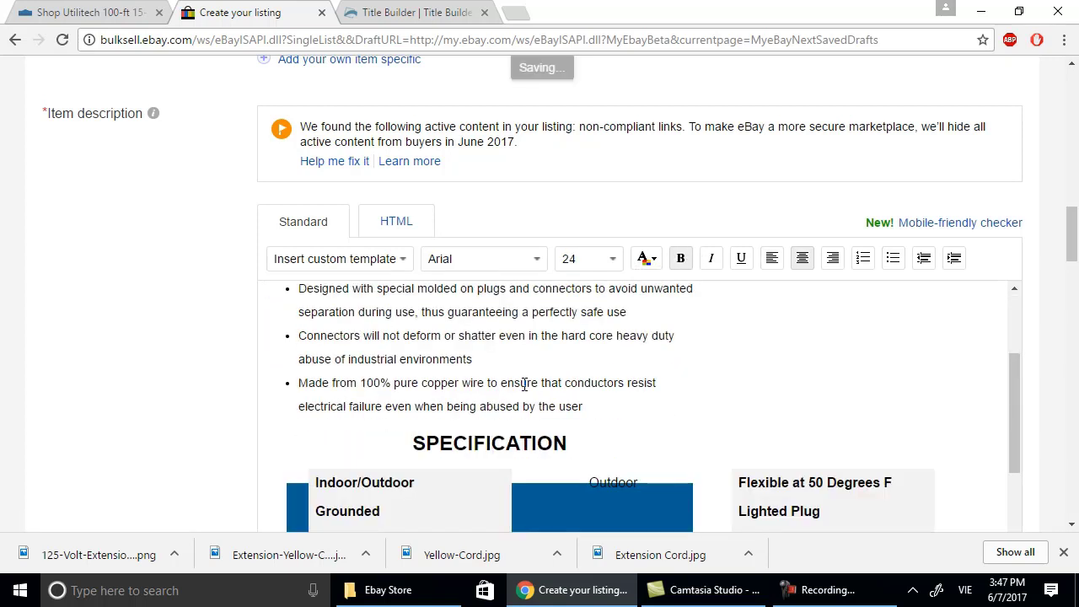
pyautogui.scroll(-1, 720, 422)
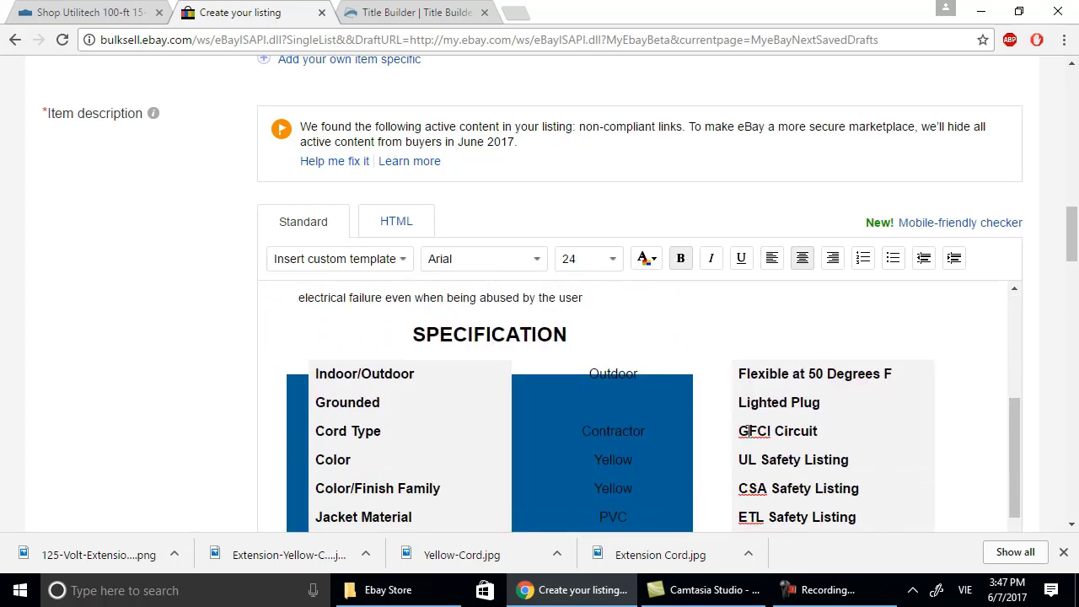
pyautogui.click(880, 442)
pyautogui.scroll(-5, 1001, 446)
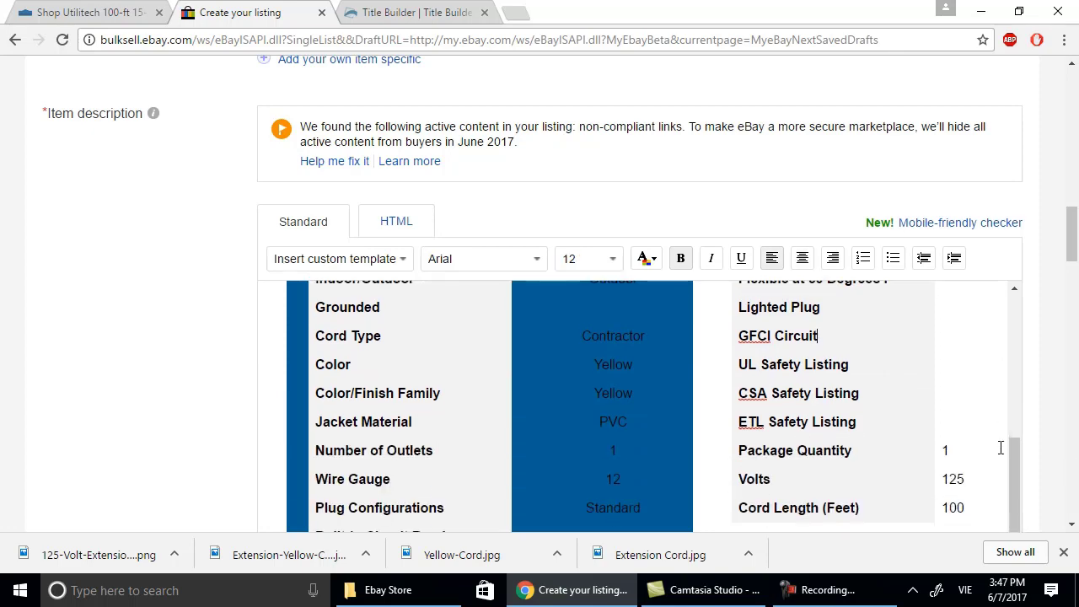
pyautogui.scroll(-2, 903, 412)
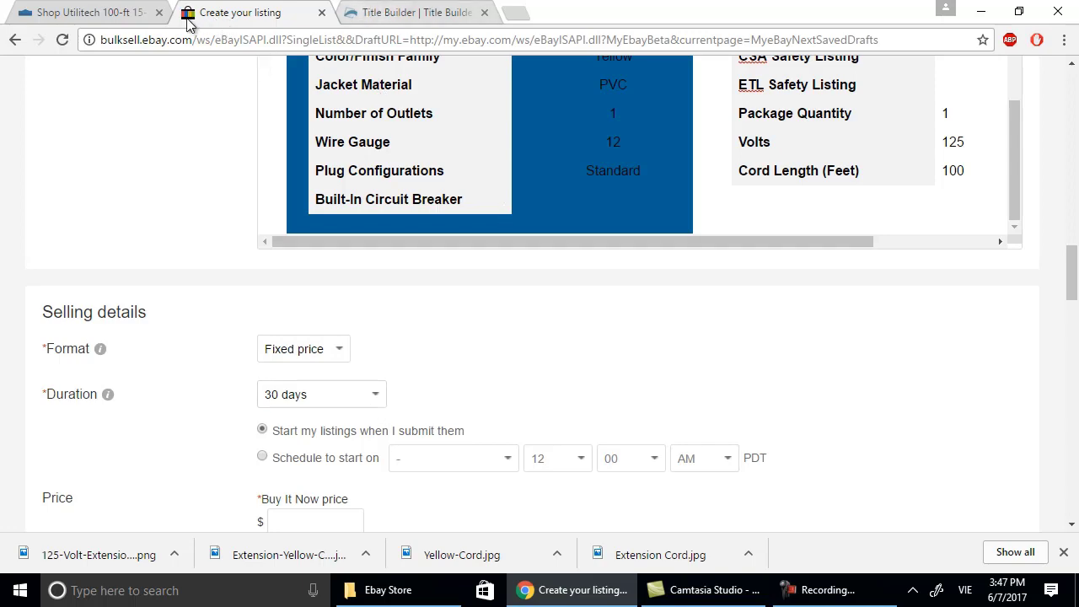
# Check the $89.97 price at the top of the Lowe's Utilitech cord page.
pyautogui.click(115, 18)
pyautogui.scroll(10, 650, 183)
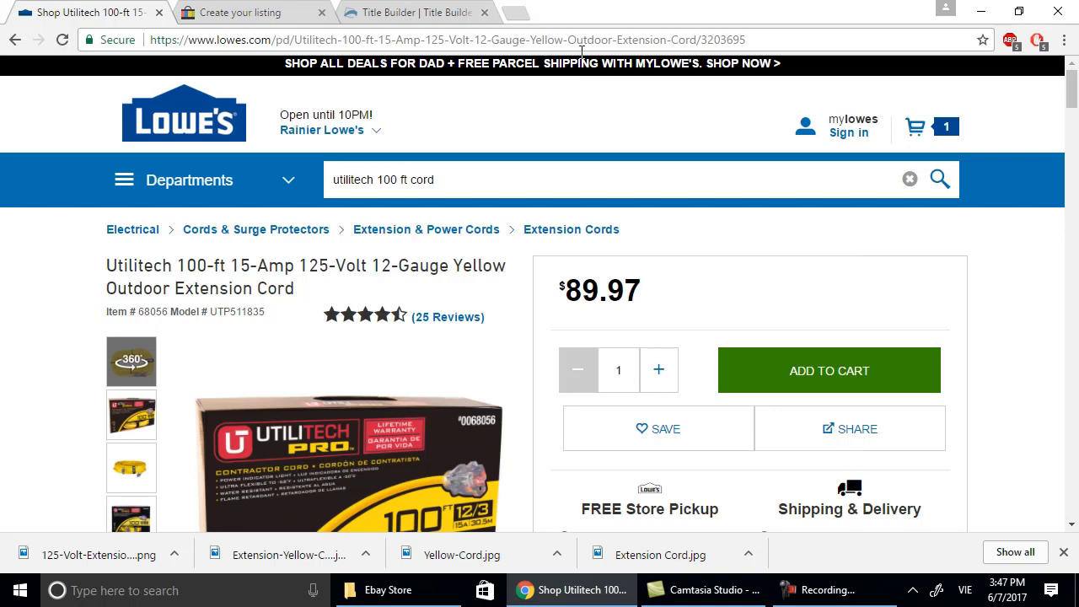
pyautogui.click(261, 12)
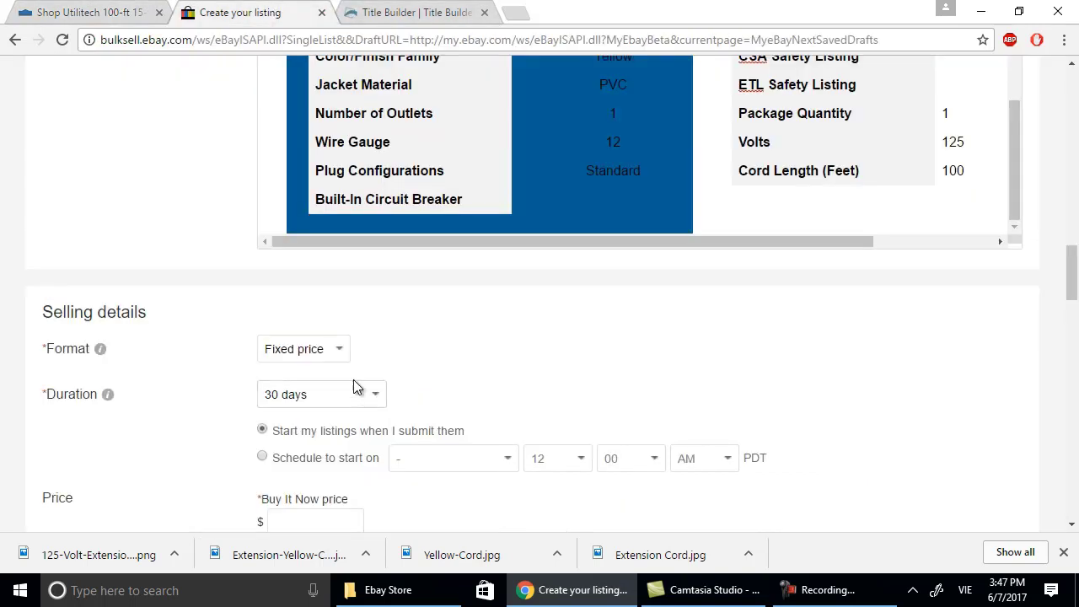
# Enter a Buy It Now price of 125.99 and keep the 30-day duration.
pyautogui.scroll(-3, 458, 366)
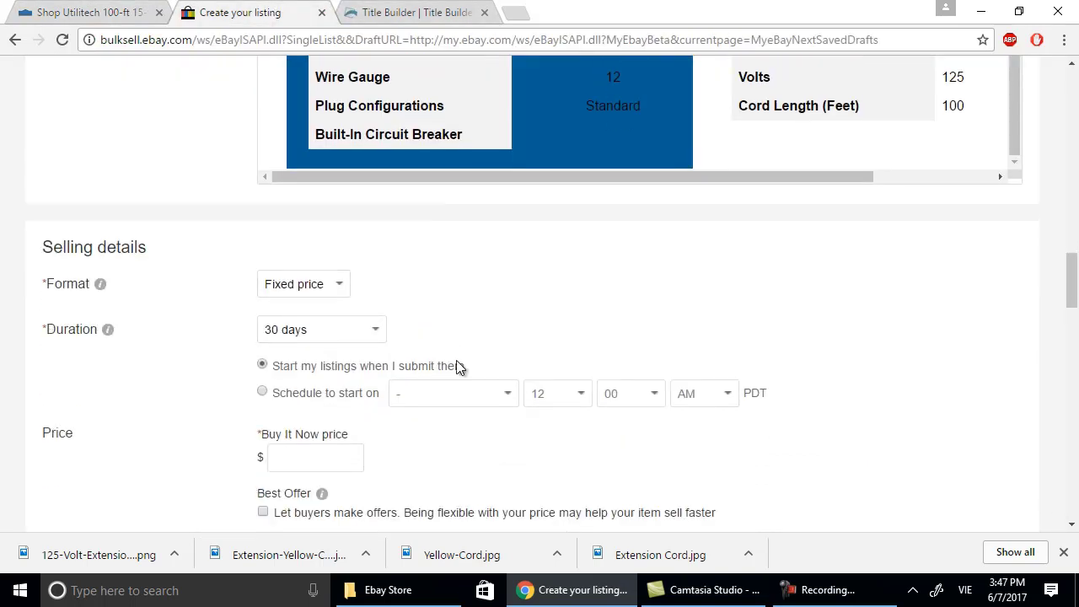
pyautogui.click(316, 269)
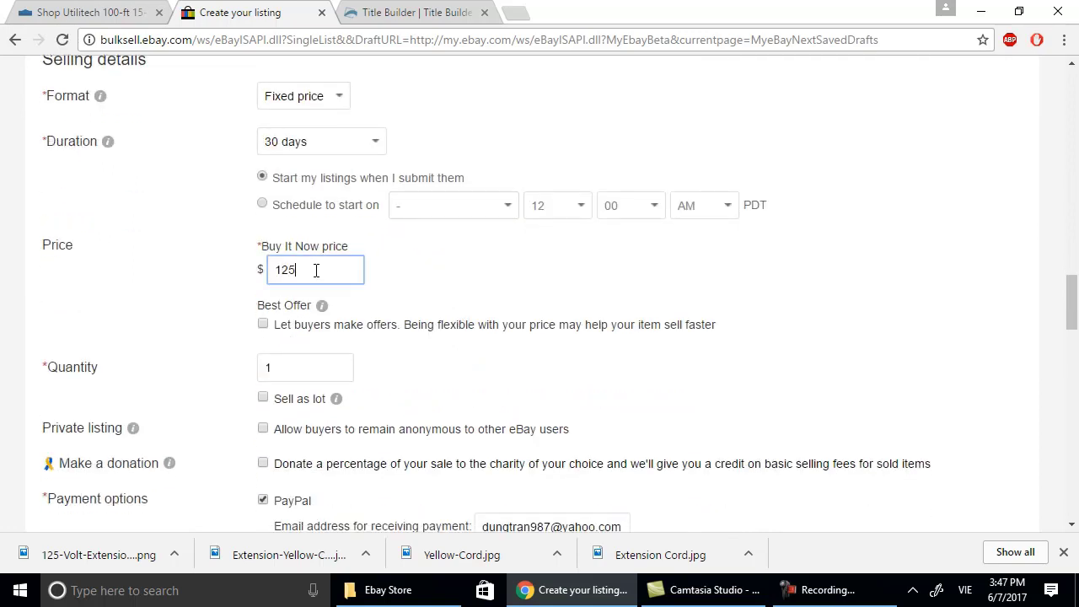
pyautogui.write('125.99')
pyautogui.scroll(-1, 478, 221)
pyautogui.scroll(2, 530, 211)
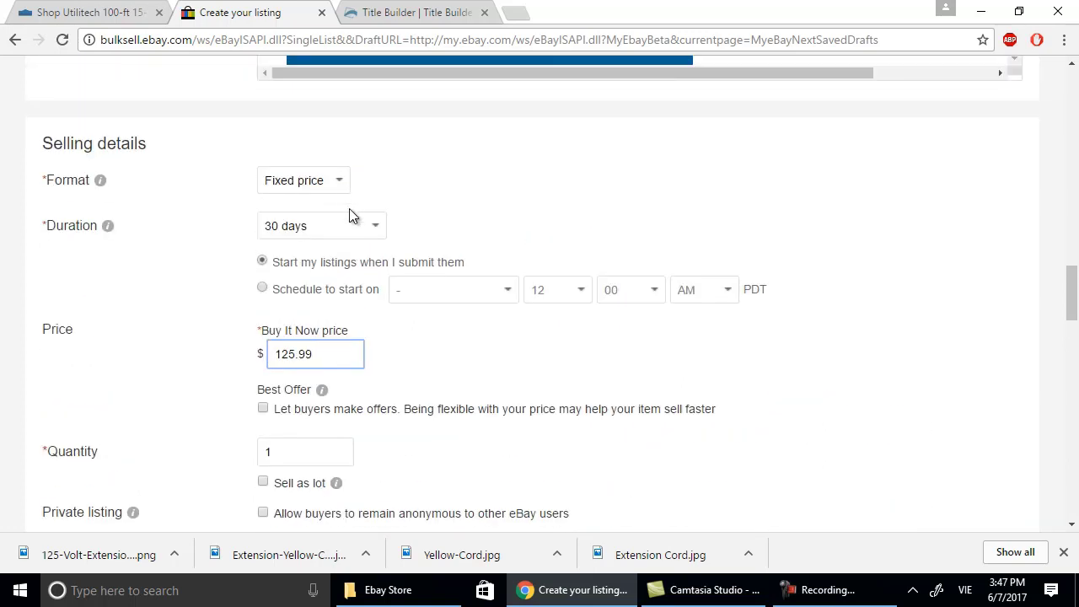
pyautogui.click(381, 223)
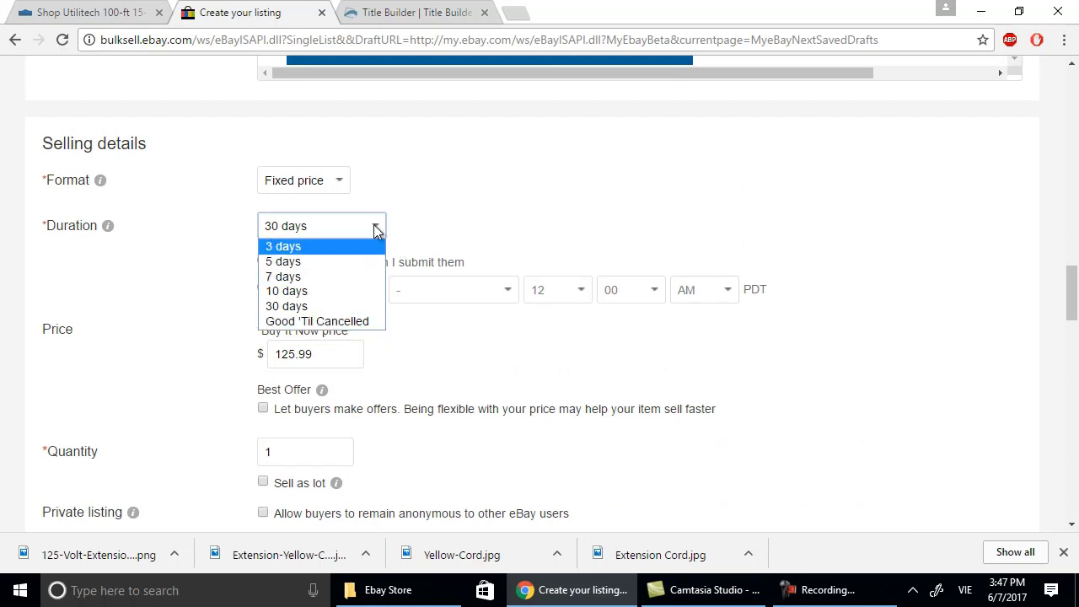
pyautogui.click(318, 227)
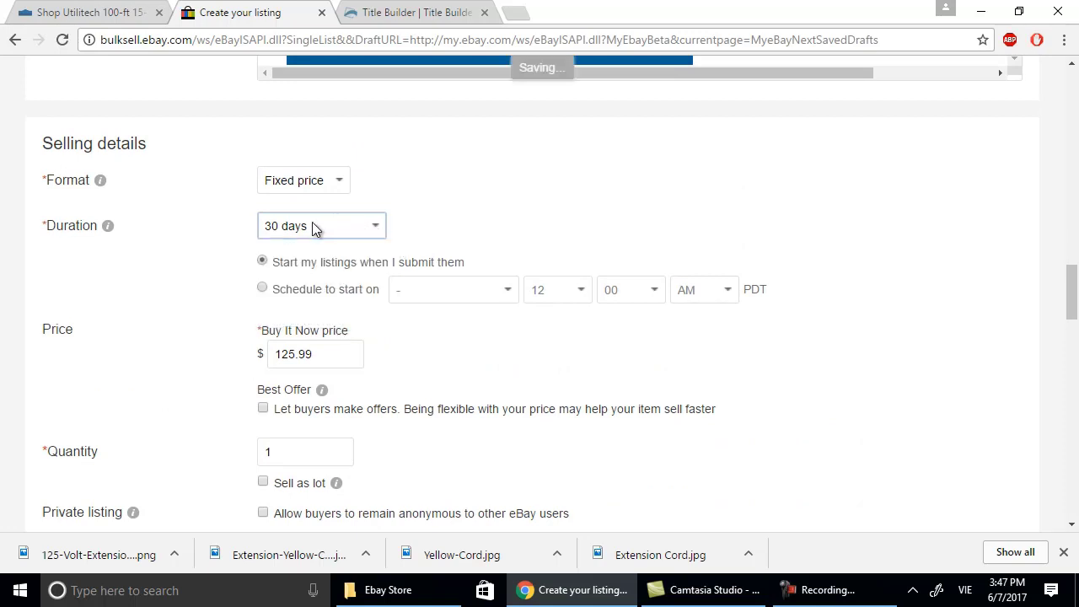
pyautogui.scroll(-2, 531, 215)
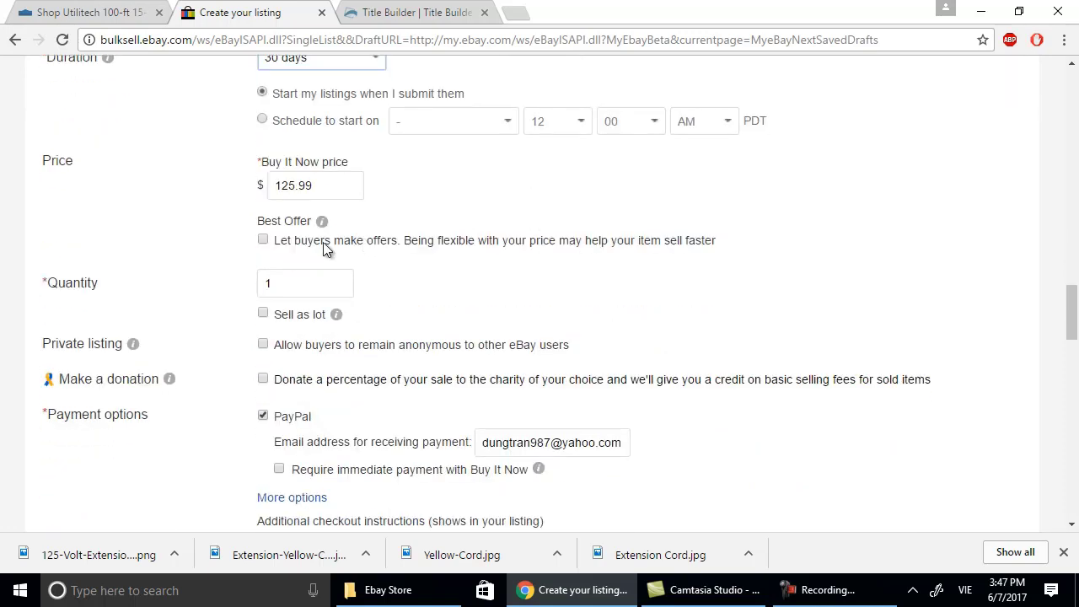
pyautogui.scroll(-1, 334, 318)
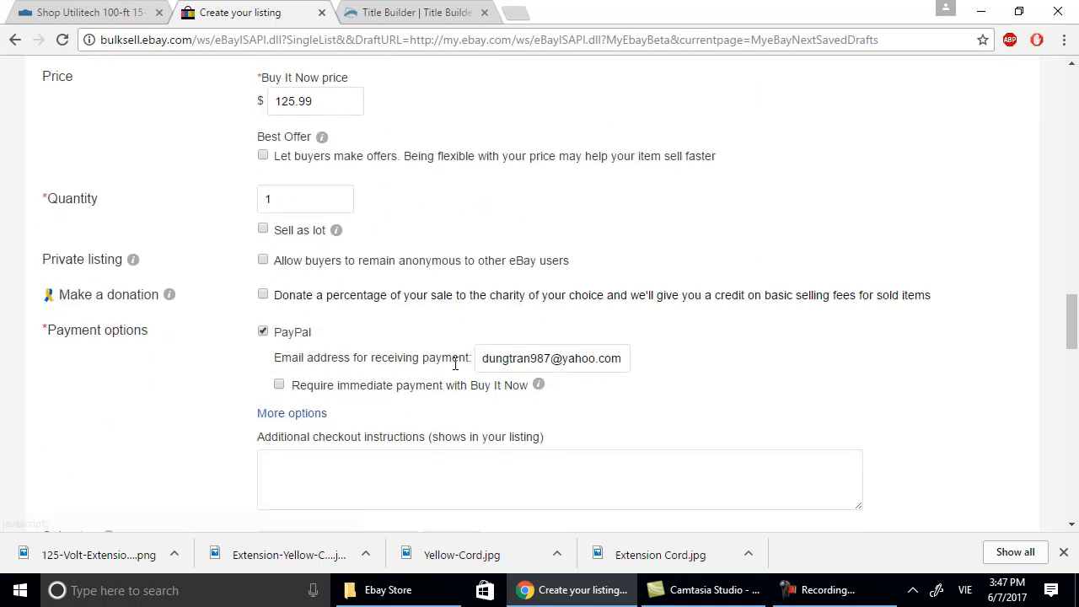
# Enter 'Restock fee of 15% may be applied.' as the additional checkout instructions.
pyautogui.click(534, 470)
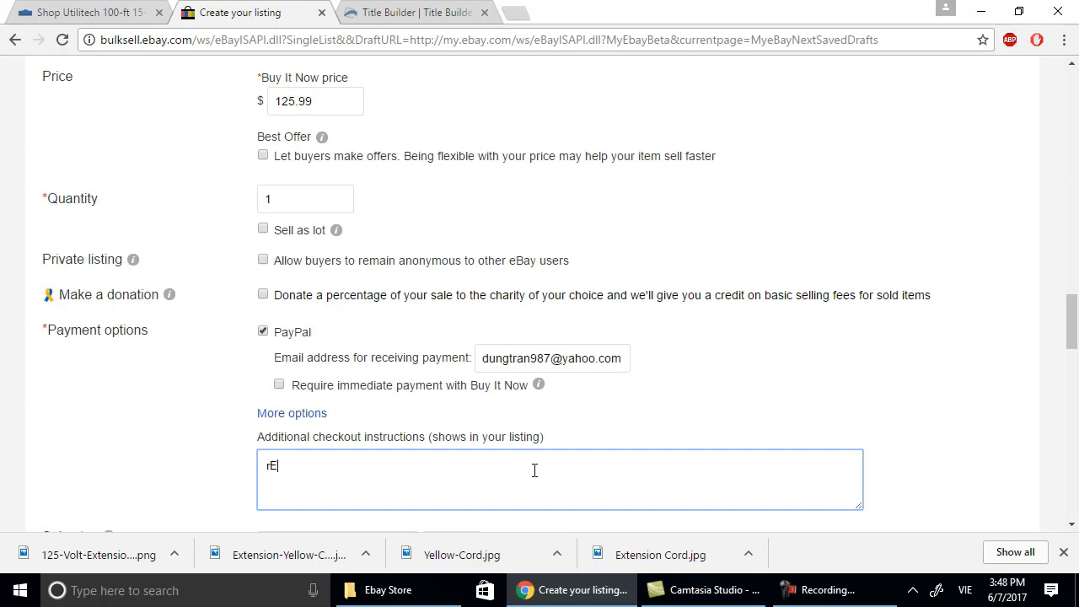
pyautogui.press('BackSpace')
pyautogui.press('BackSpace')
pyautogui.write('R')
pyautogui.press('capslock')
pyautogui.write('estoc')
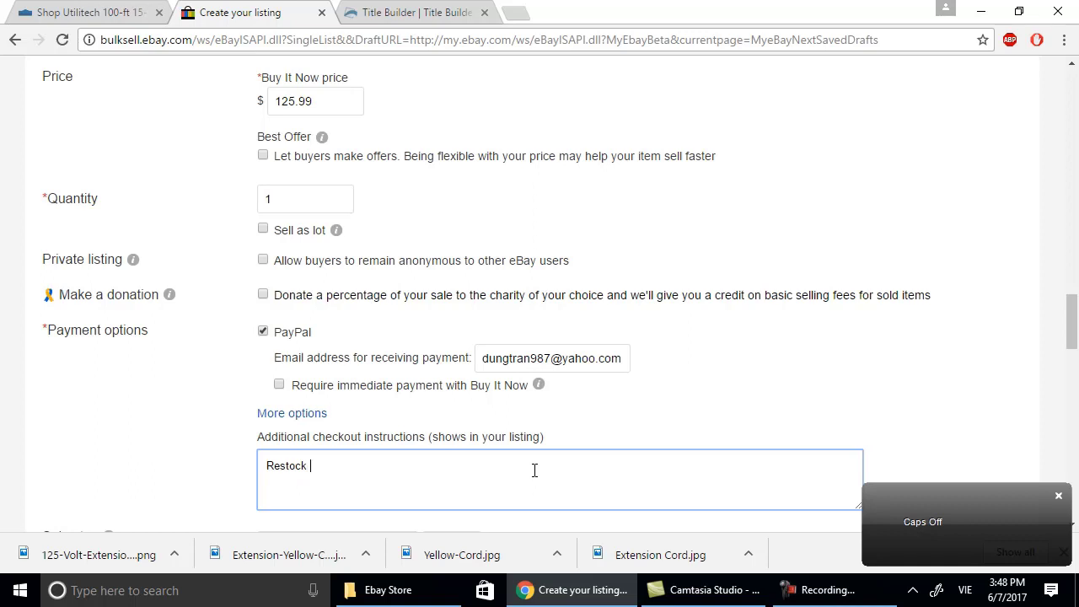
pyautogui.write('k fee of')
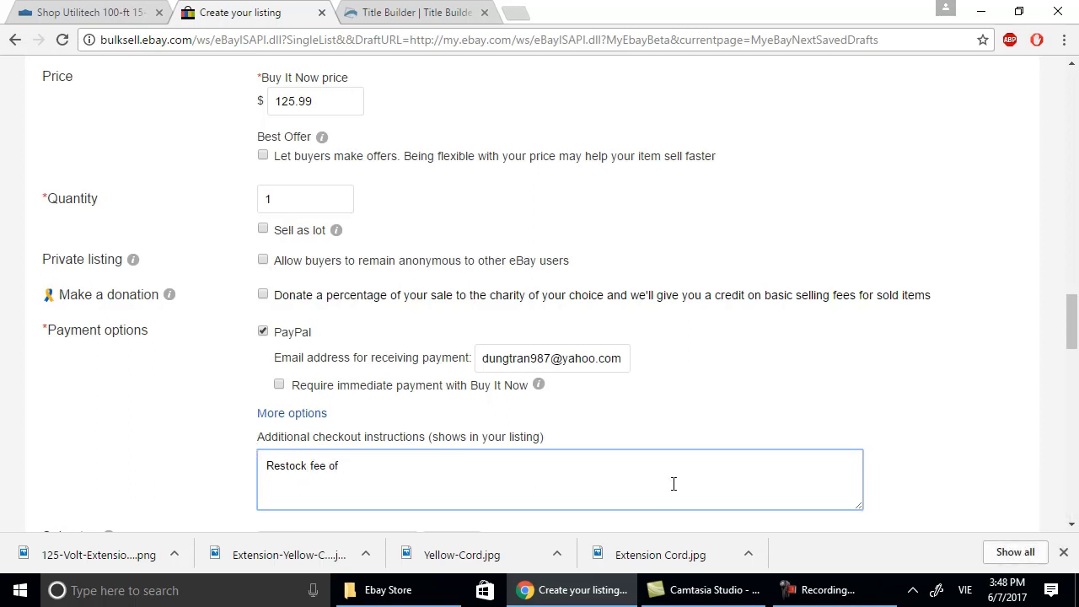
pyautogui.write(' 15% may be applied.')
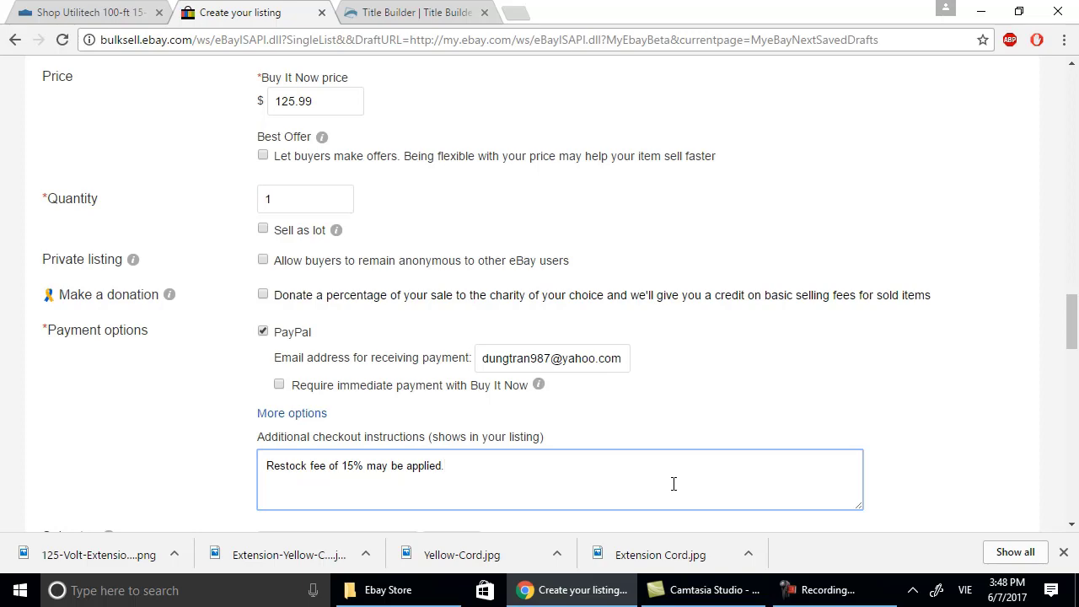
pyautogui.scroll(-2, 574, 495)
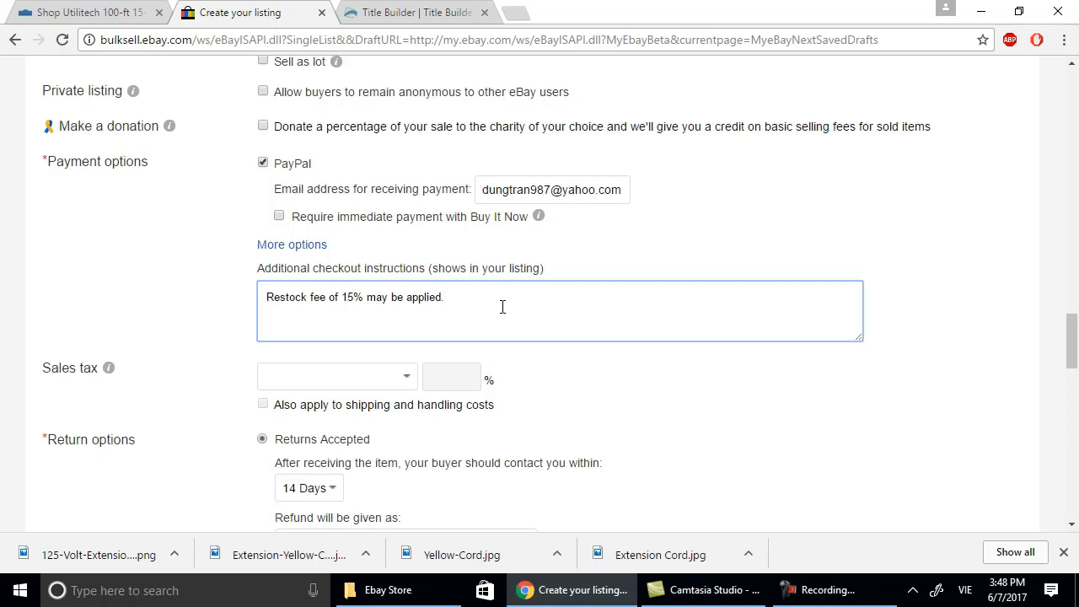
# Turn on free shipping for the listing.
pyautogui.scroll(-1, 502, 306)
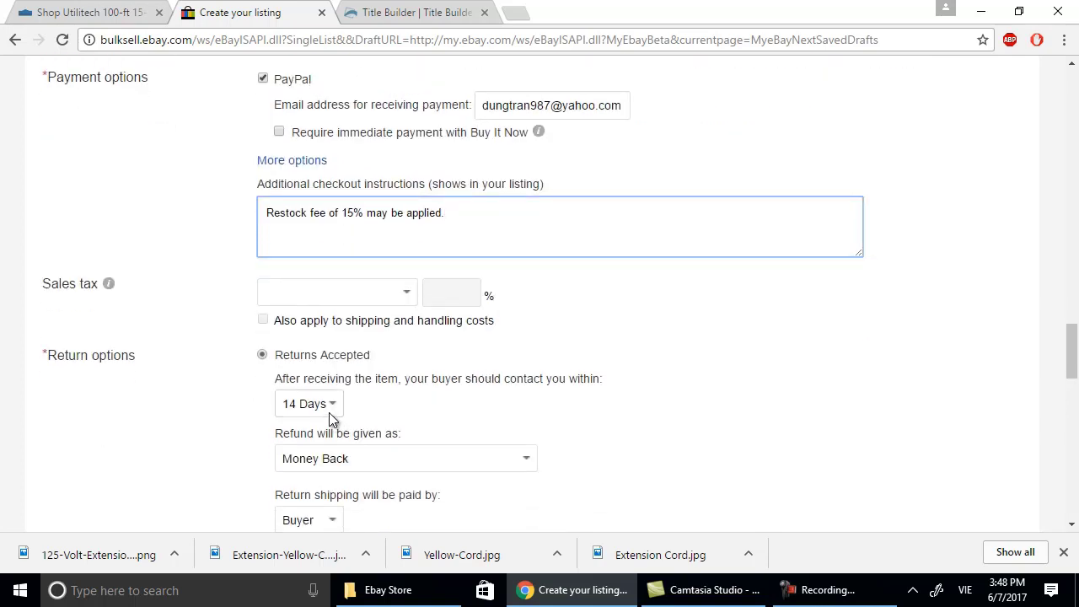
pyautogui.scroll(-2, 405, 446)
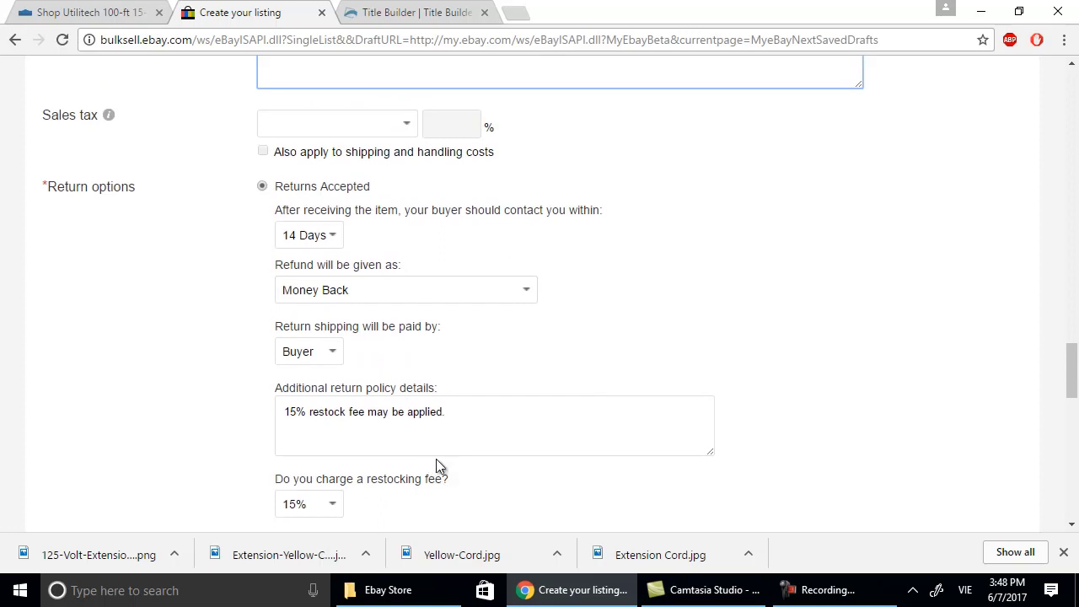
pyautogui.scroll(-2, 444, 443)
pyautogui.scroll(-1, 379, 422)
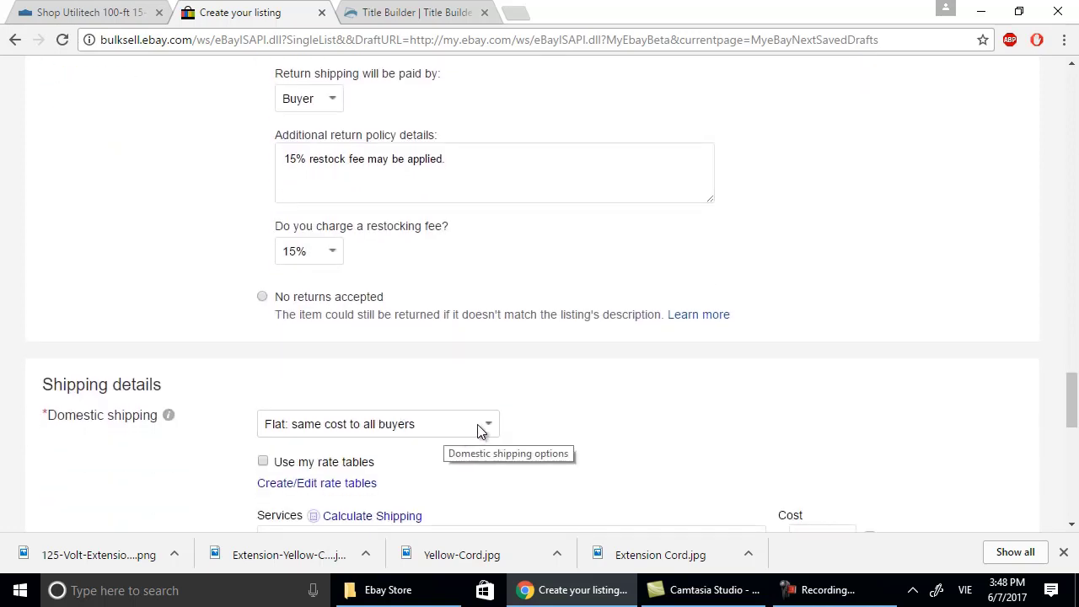
pyautogui.scroll(-1, 589, 490)
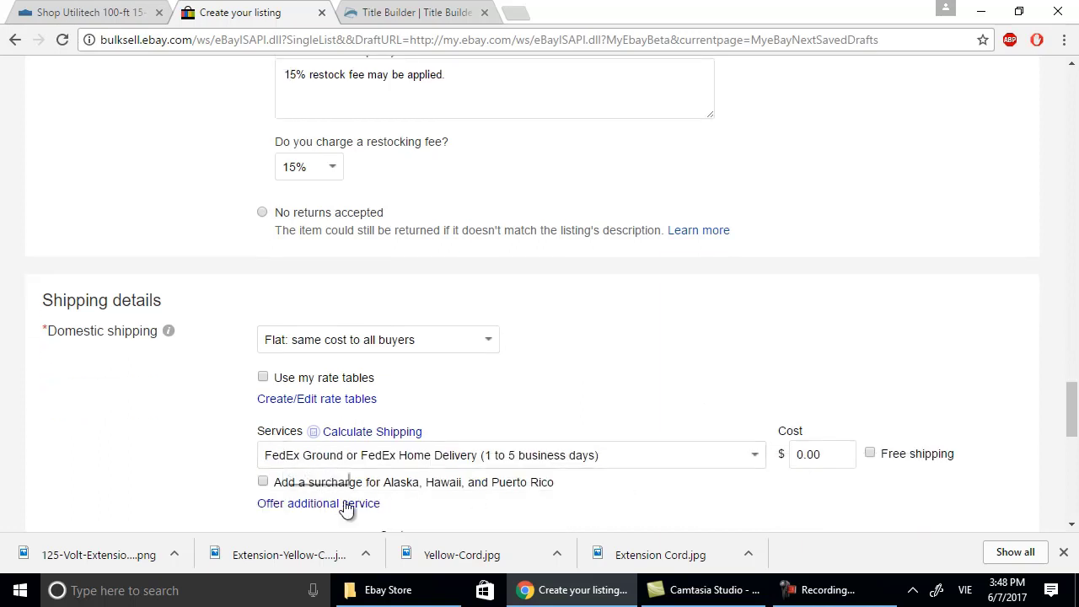
pyautogui.click(870, 454)
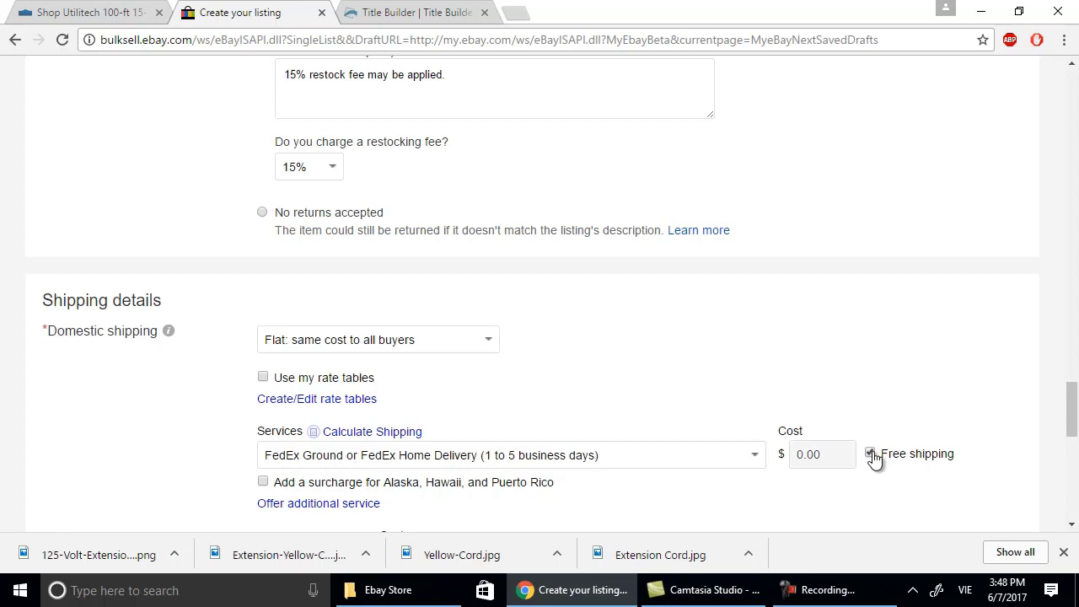
pyautogui.scroll(-1, 855, 465)
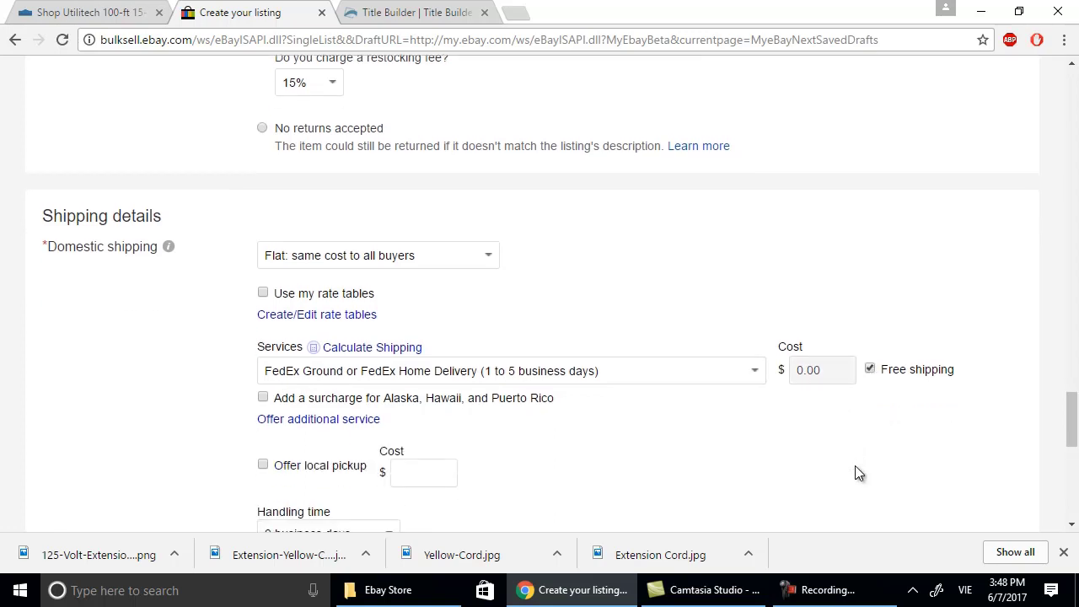
# Change the shipping service from FedEx Ground to UPS Ground (1 to 5 business days).
pyautogui.click(762, 375)
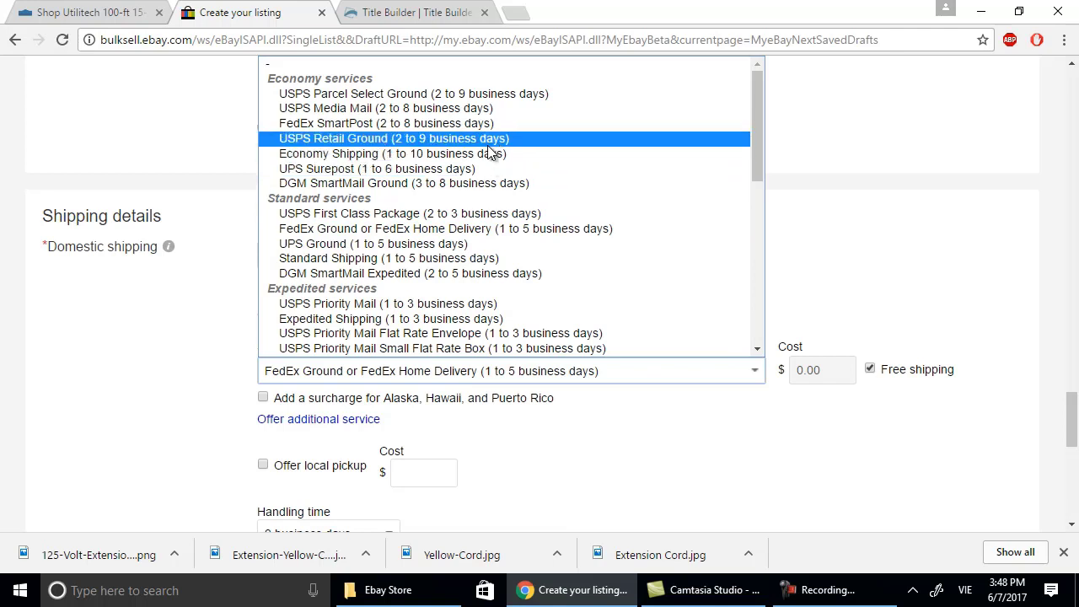
pyautogui.click(459, 243)
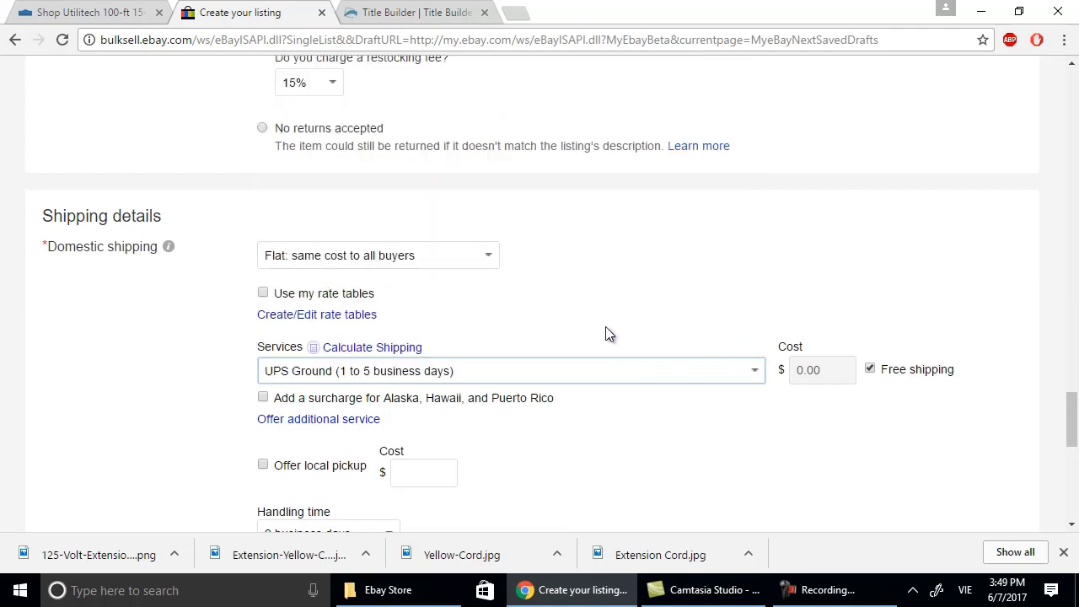
pyautogui.scroll(-3, 624, 404)
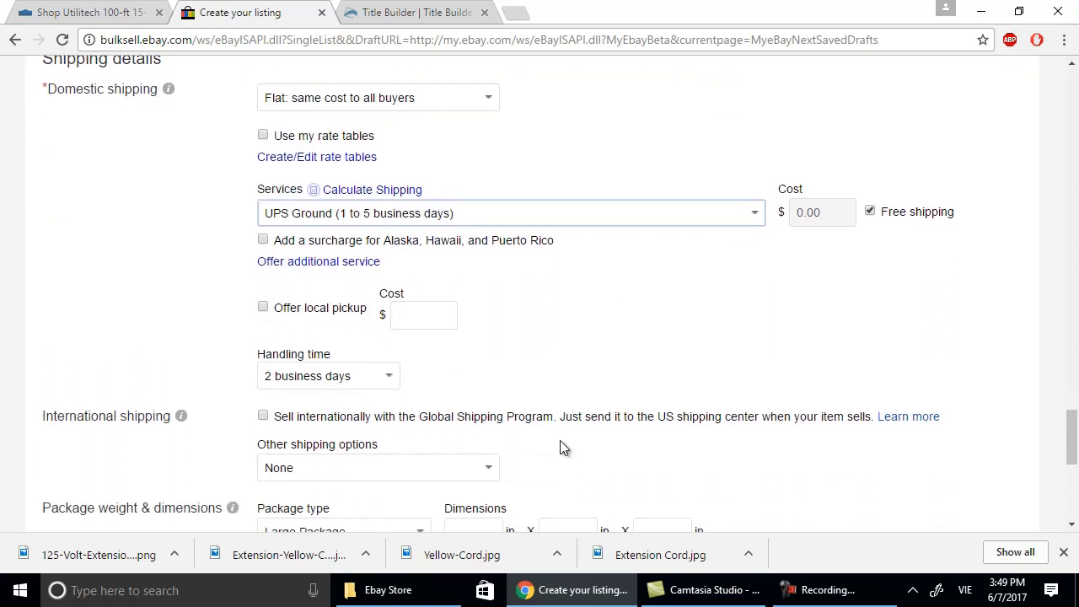
pyautogui.scroll(2, 559, 440)
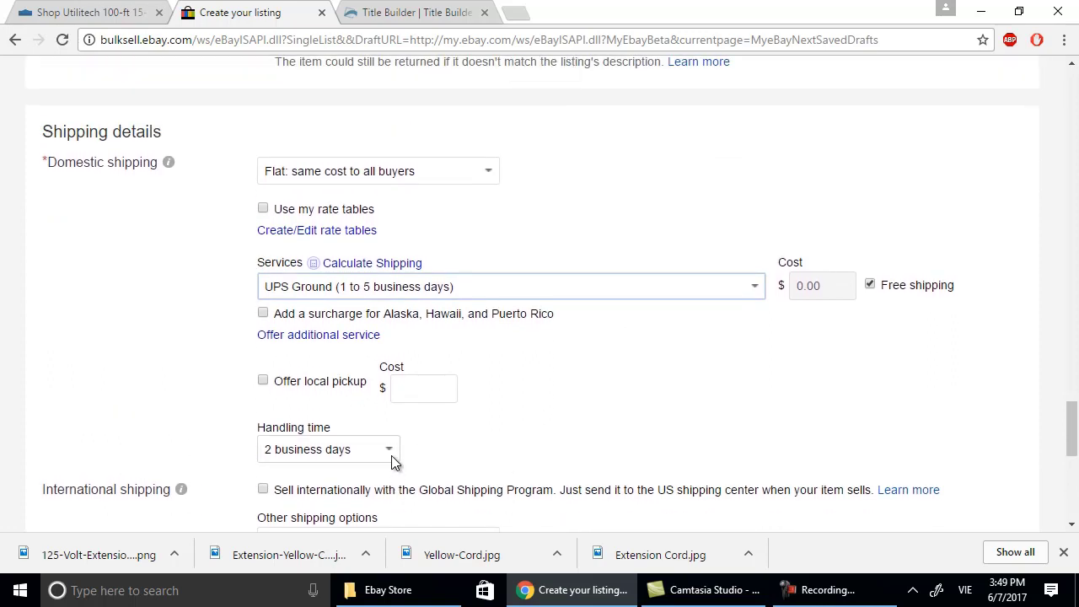
pyautogui.scroll(-1, 396, 455)
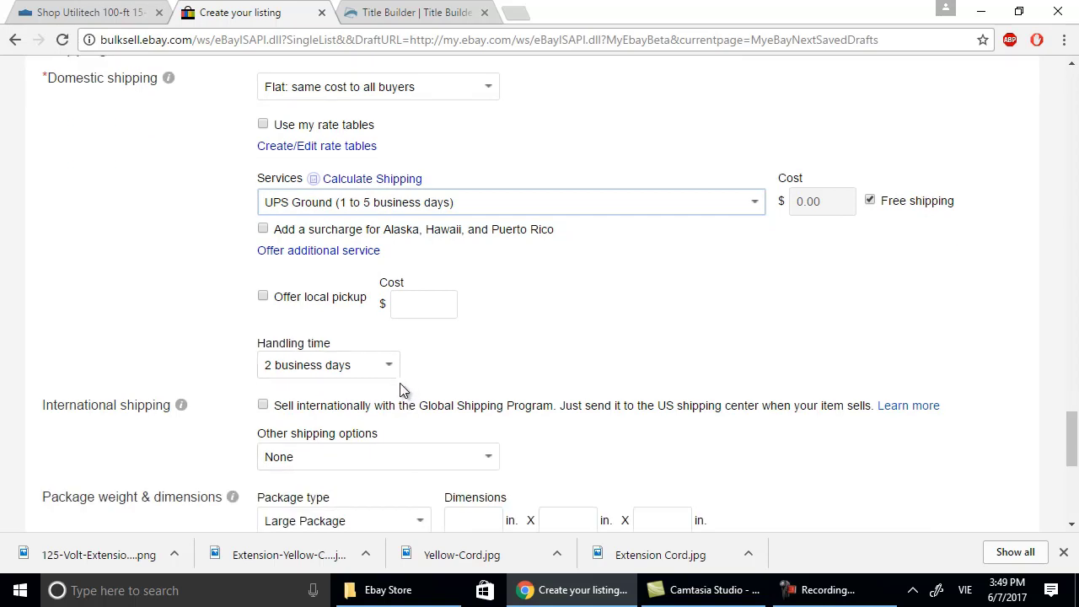
pyautogui.scroll(-5, 406, 402)
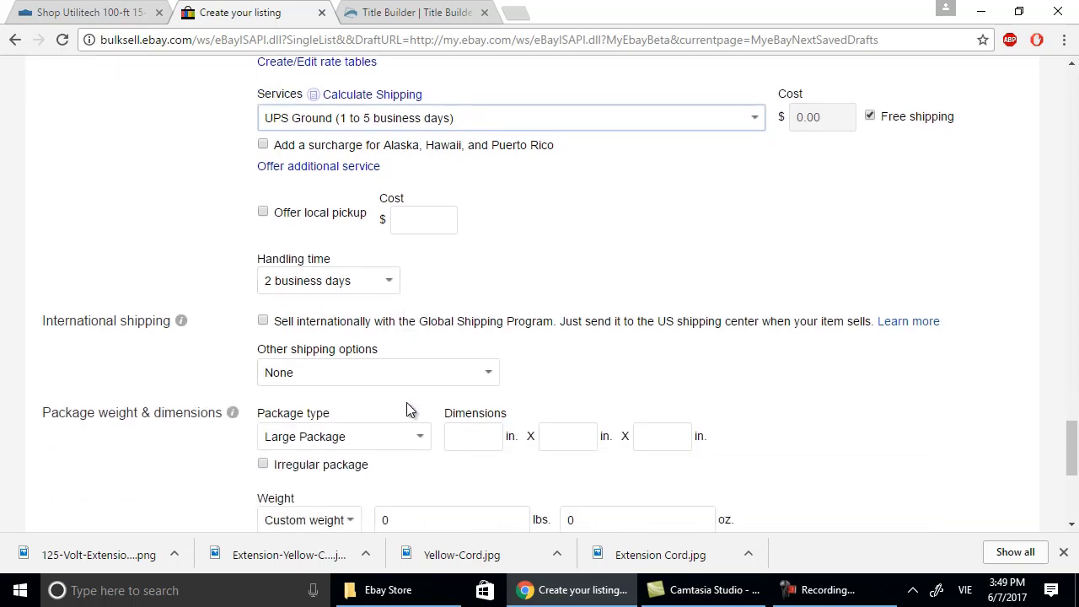
pyautogui.scroll(-1, 532, 412)
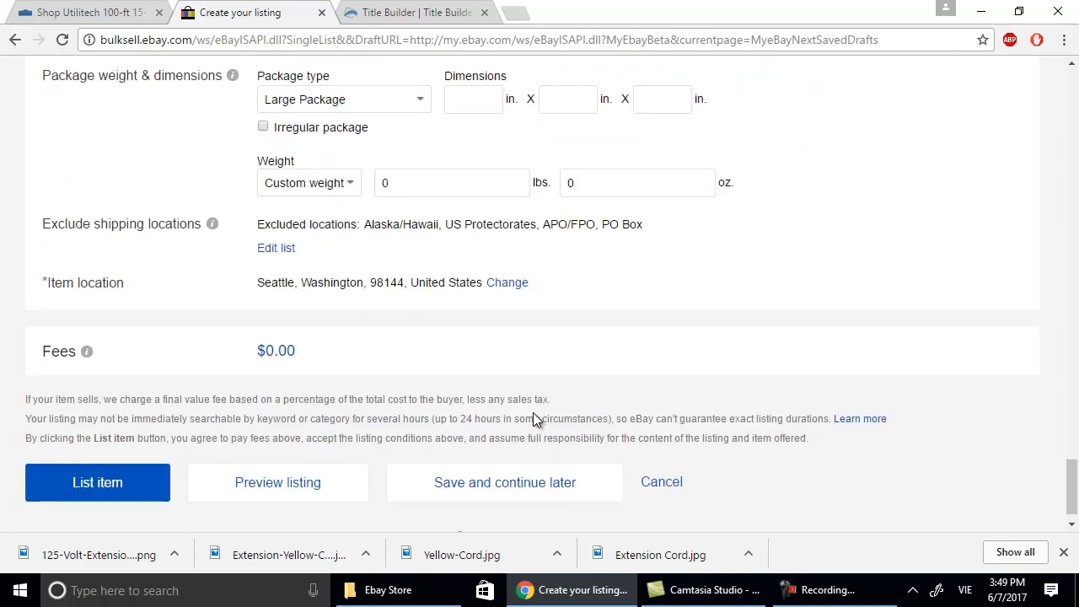
# List the Utilitech extension cord and open its new item page.
pyautogui.click(123, 484)
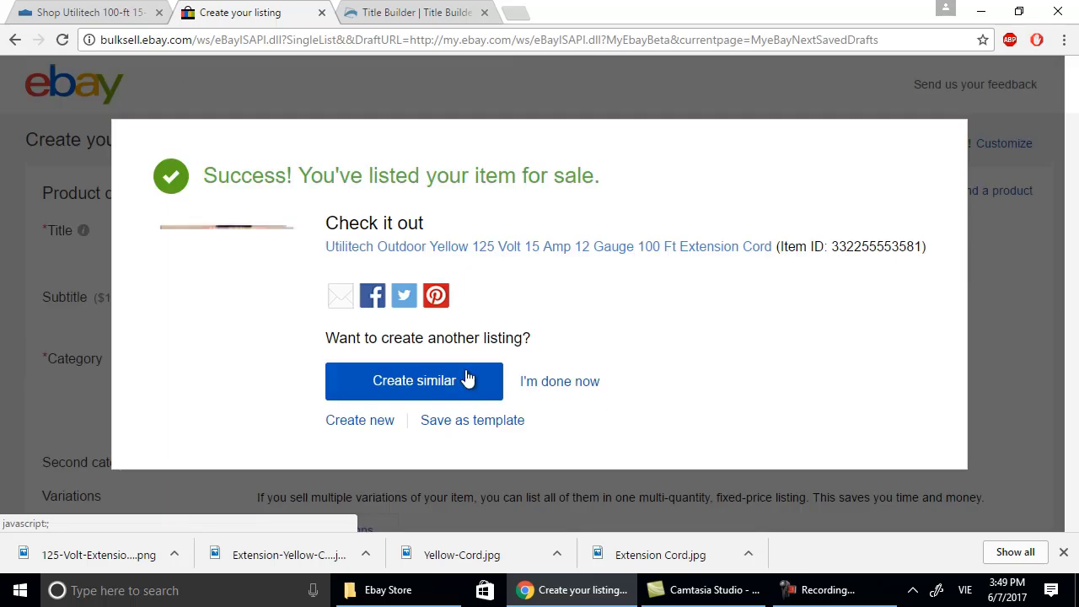
pyautogui.click(531, 252)
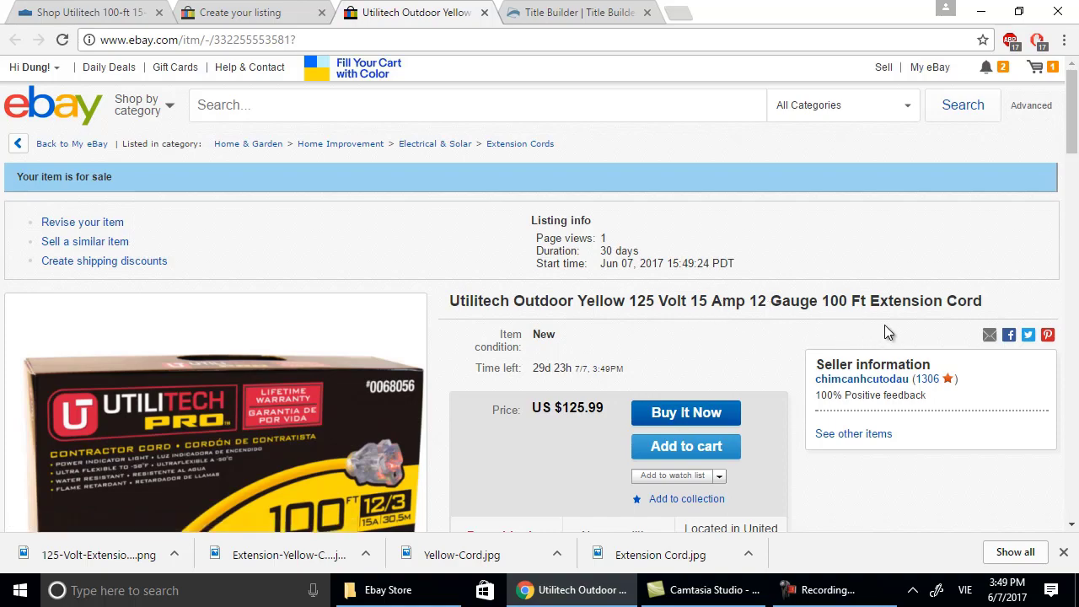
pyautogui.scroll(-5, 919, 336)
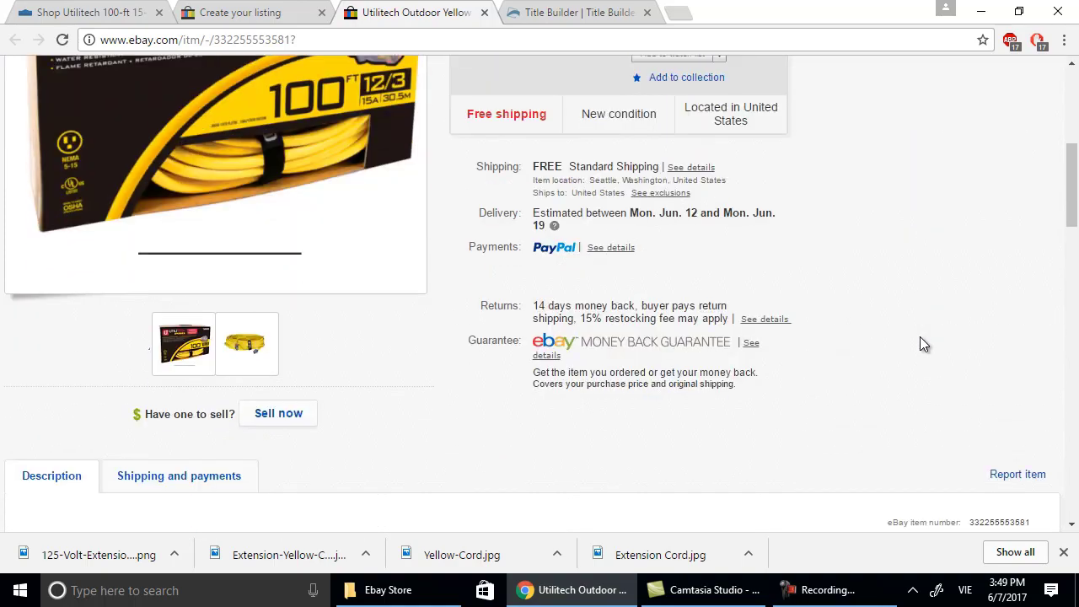
pyautogui.scroll(-7, 919, 337)
pyautogui.scroll(2, 920, 337)
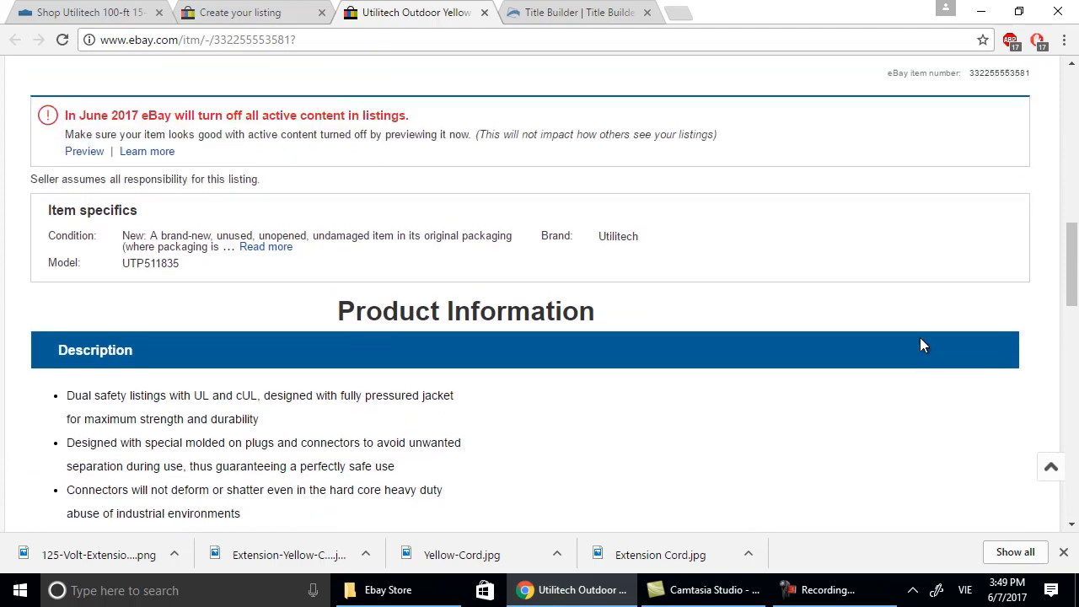
pyautogui.scroll(-4, 920, 337)
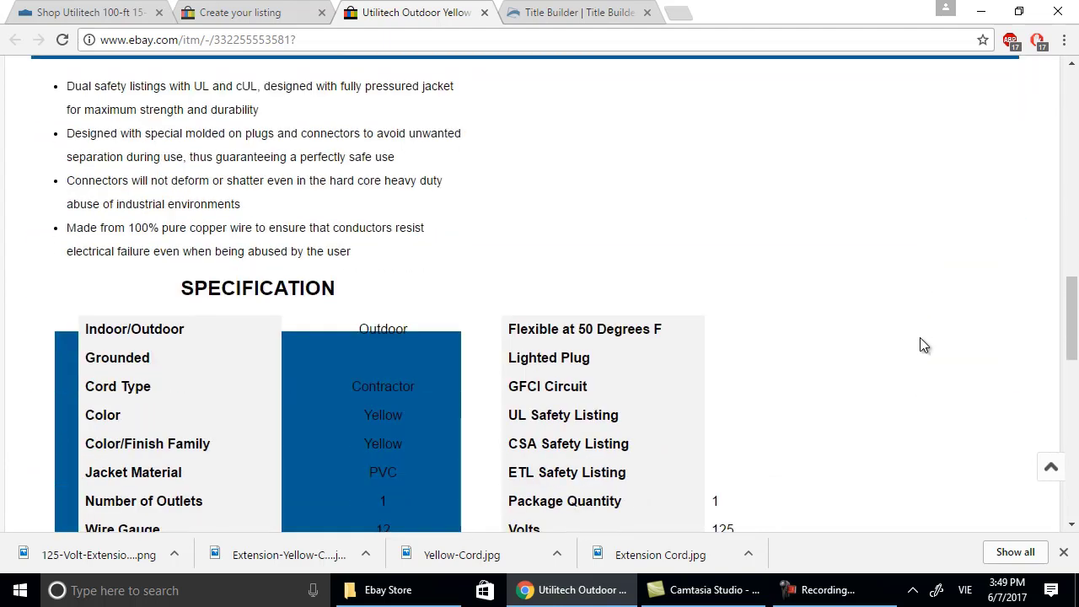
pyautogui.scroll(-8, 920, 337)
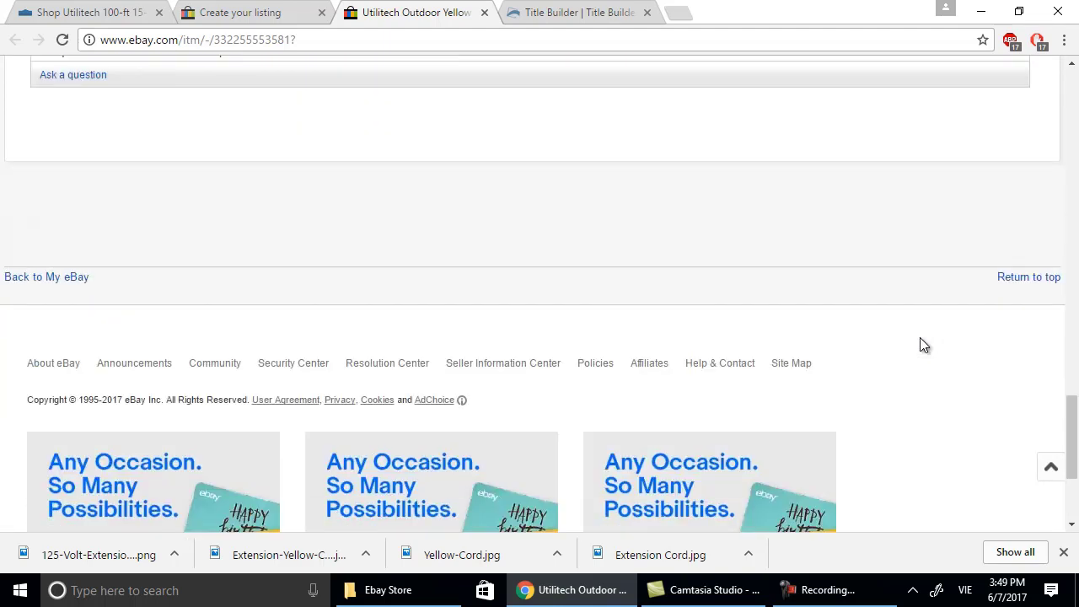
pyautogui.scroll(20, 919, 337)
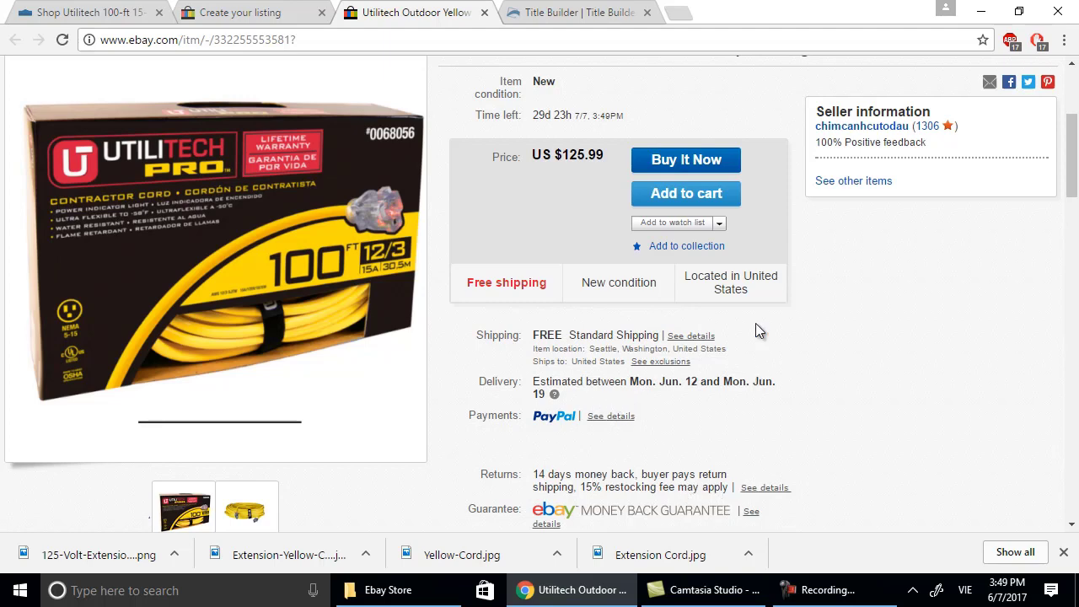
pyautogui.scroll(3, 755, 331)
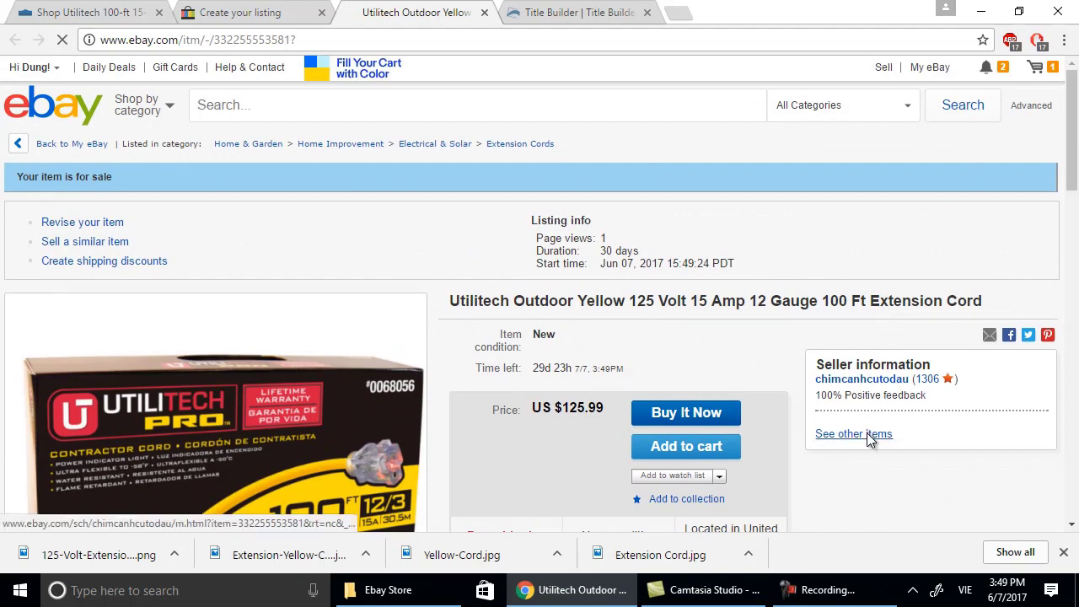
# Go to My eBay Selling and review the active listings, including the $125.99 cord.
pyautogui.click(868, 437)
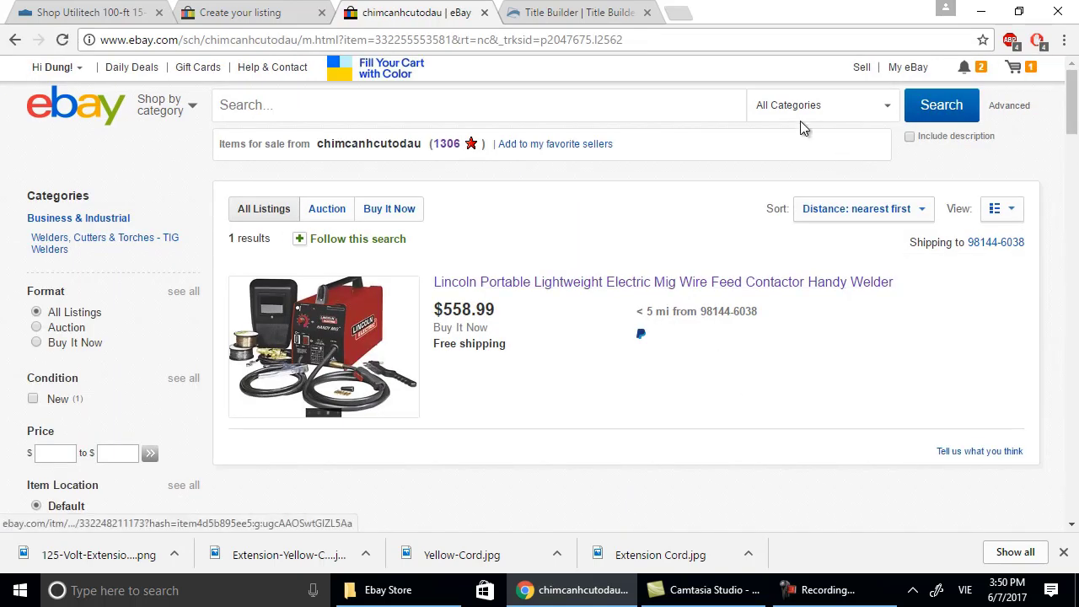
pyautogui.moveTo(902, 72)
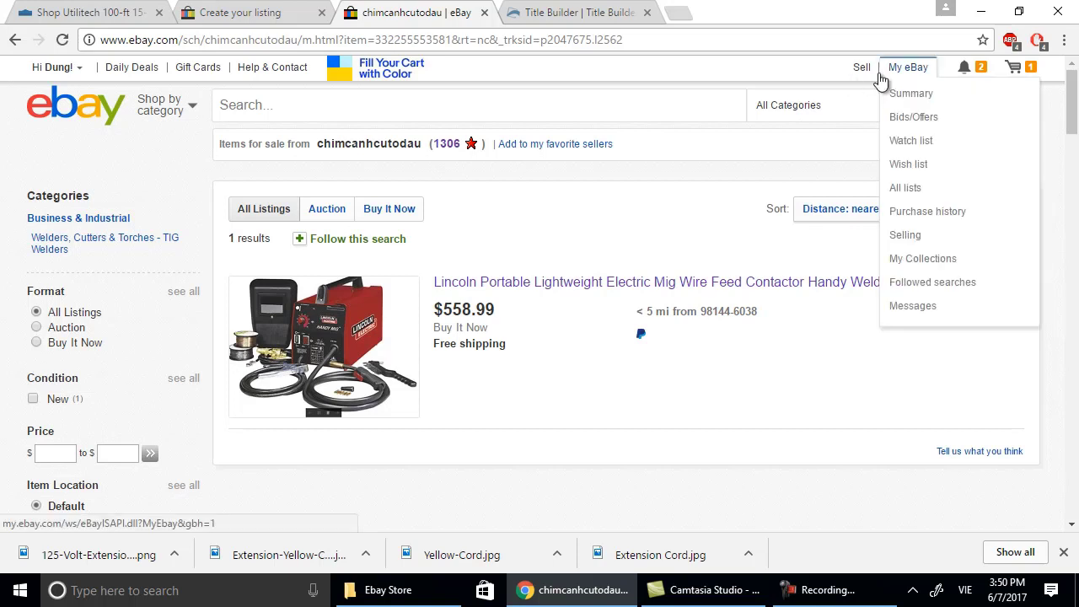
pyautogui.click(917, 237)
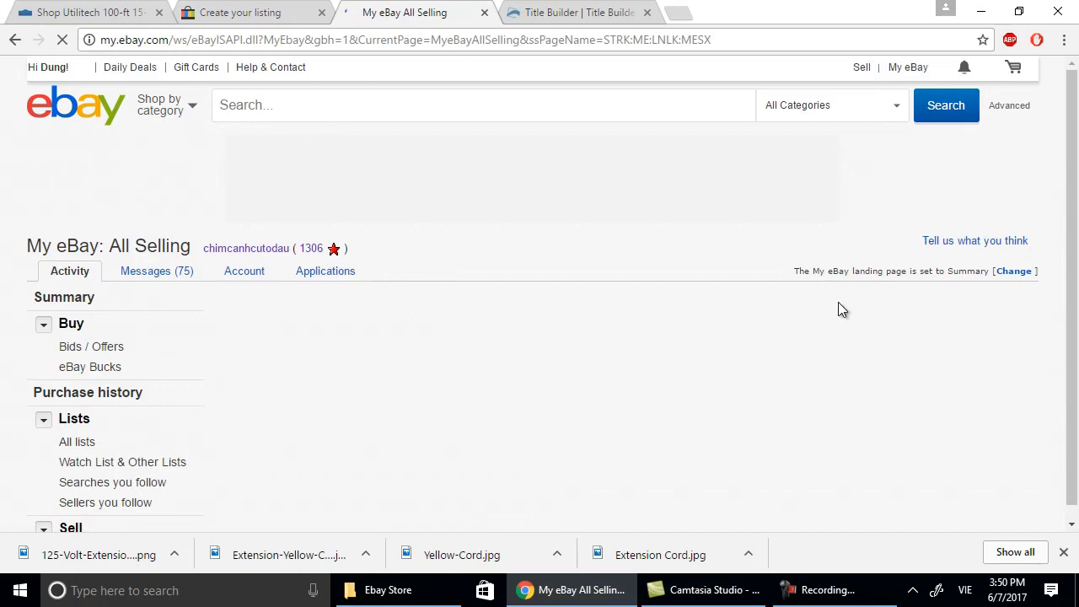
pyautogui.scroll(-5, 569, 287)
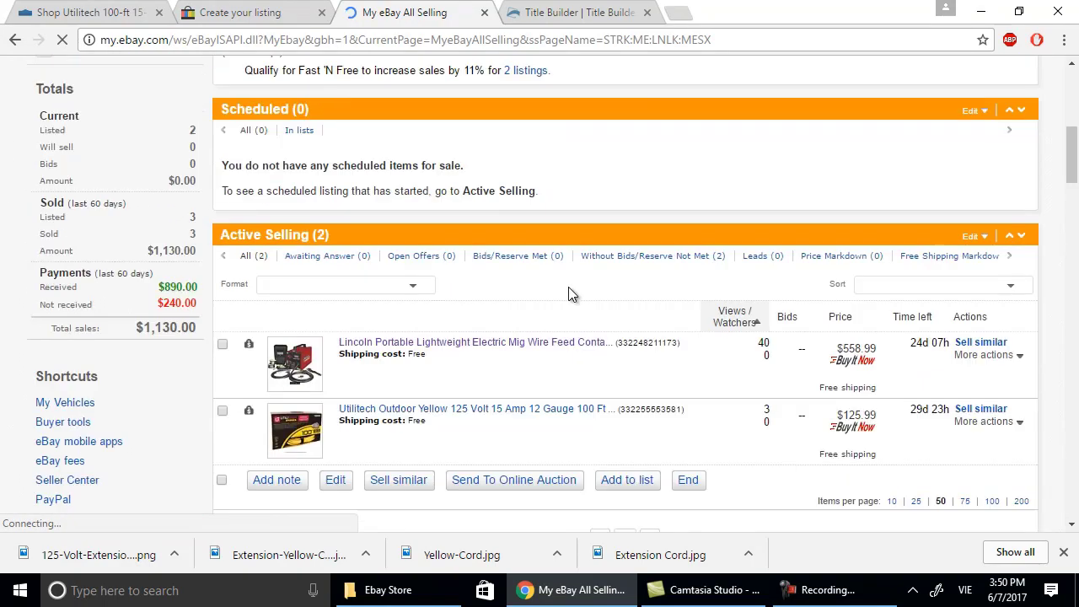
pyautogui.scroll(-1, 569, 288)
pyautogui.scroll(-3, 569, 290)
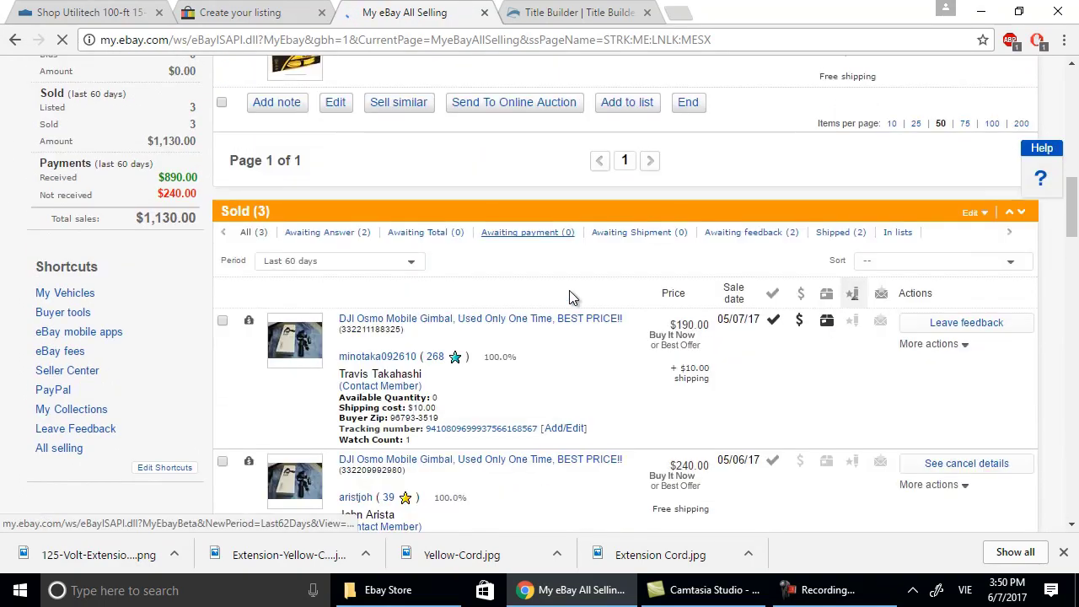
pyautogui.scroll(-2, 634, 327)
pyautogui.scroll(-2, 732, 335)
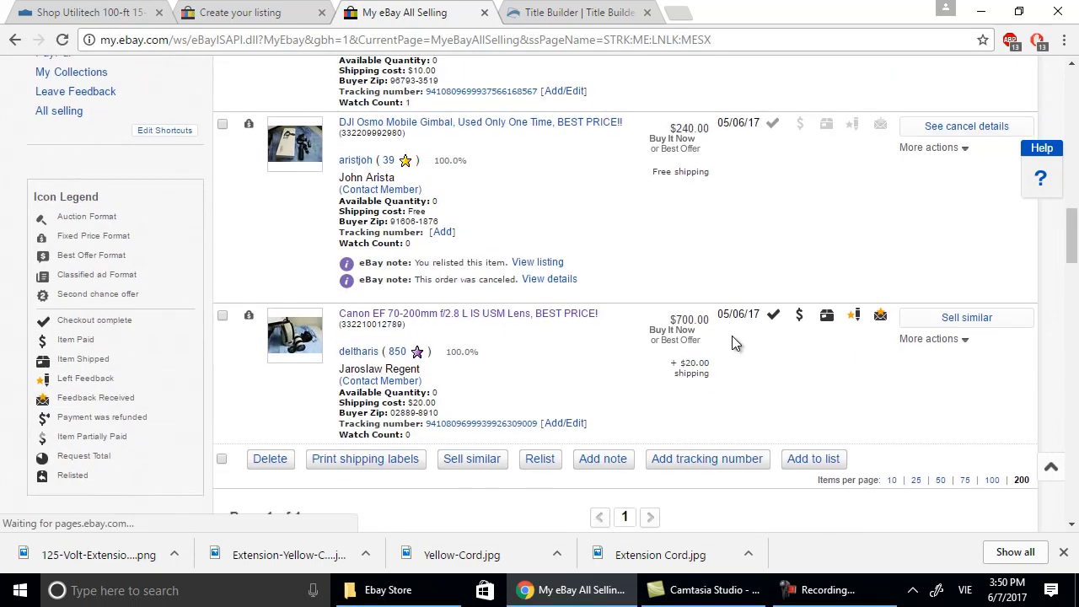